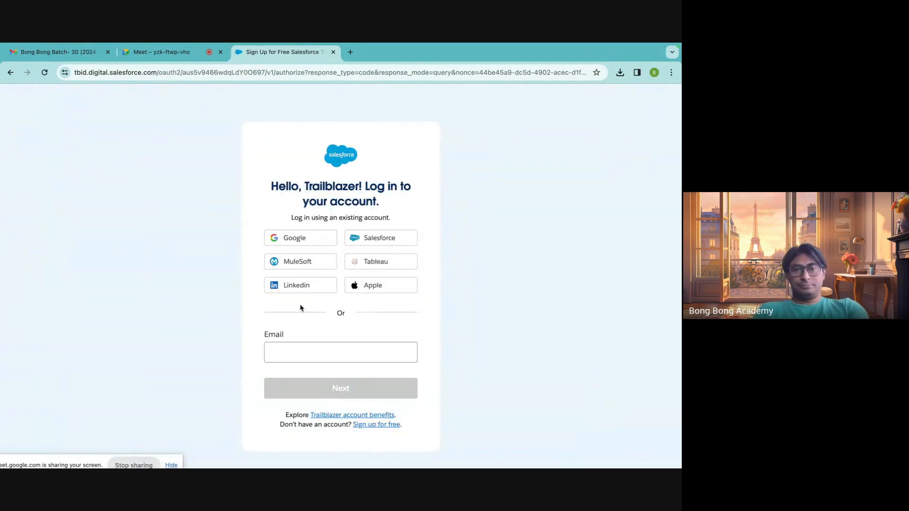
Log in to Trailhead with the LinkedIn account and open the list of hands-on orgs.
click(292, 285)
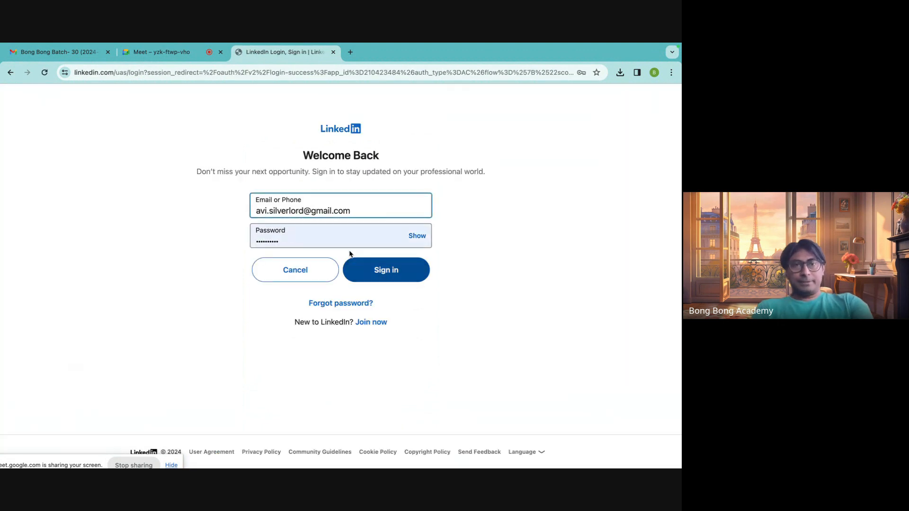
click(378, 269)
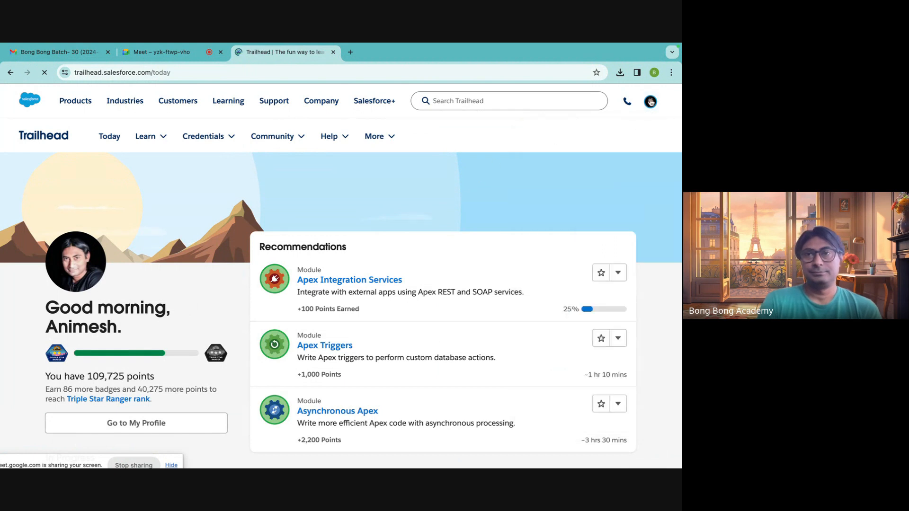
click(652, 101)
click(558, 328)
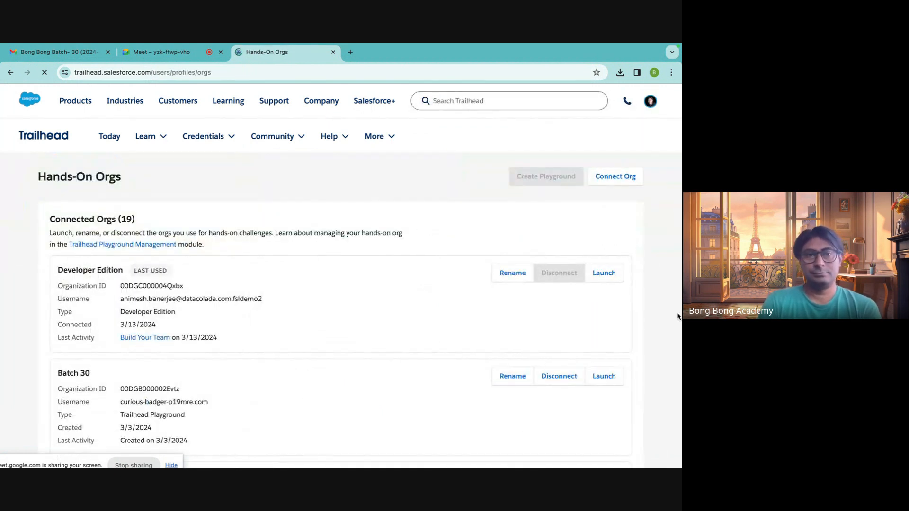
Launch the Batch 30 playground and close the "Stay ahead of incidents" prompt on its Accounts page.
click(607, 377)
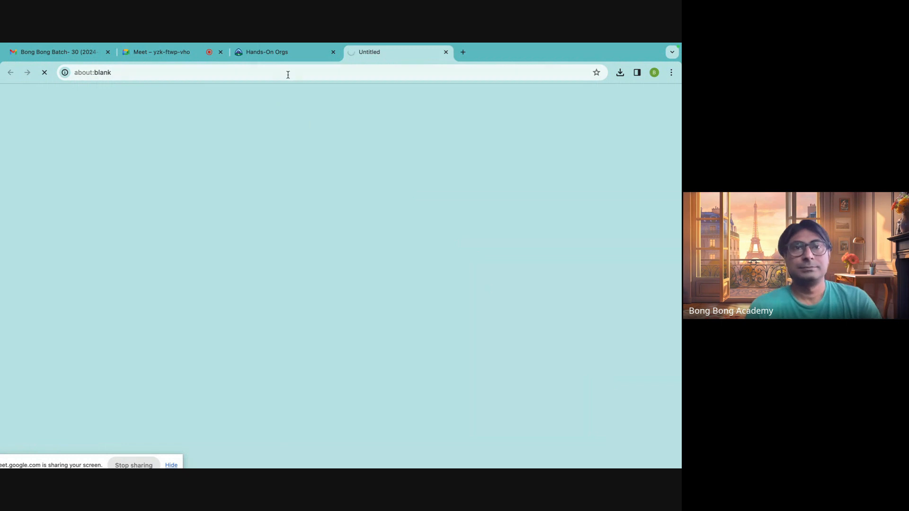
click(286, 53)
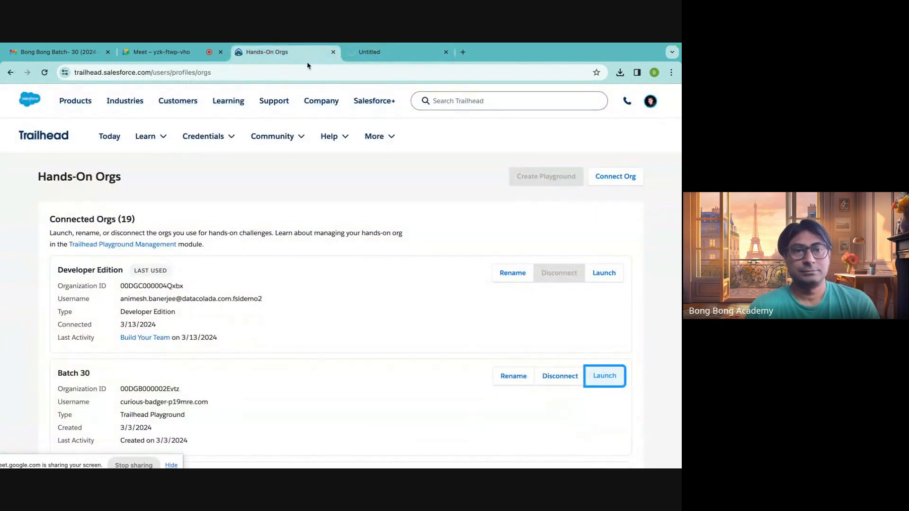
click(378, 51)
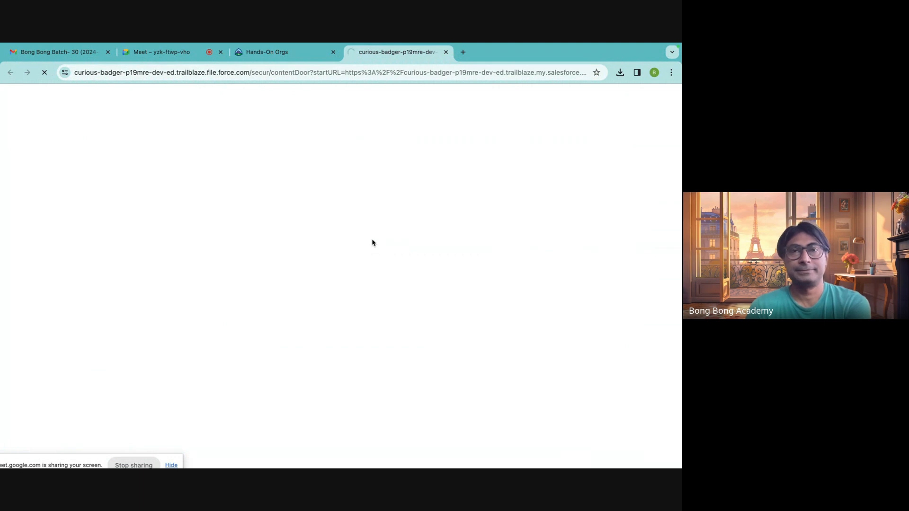
click(303, 52)
click(383, 56)
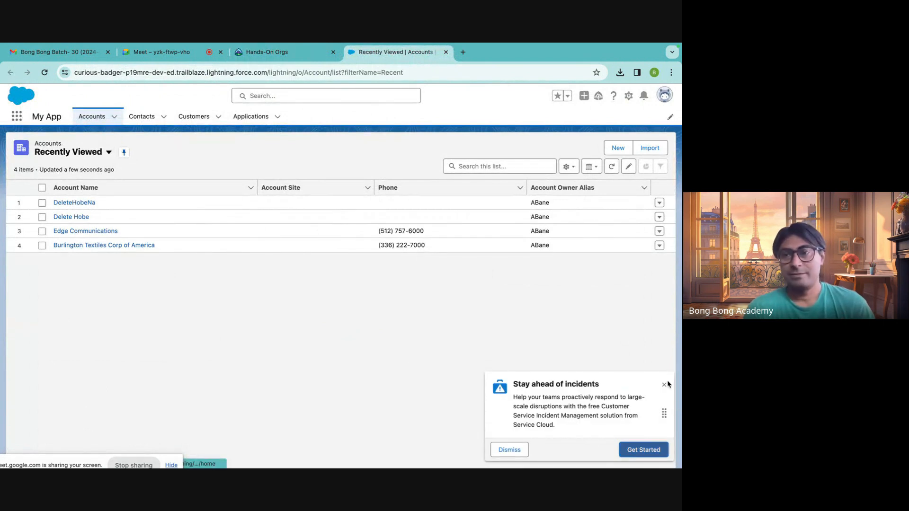
click(664, 385)
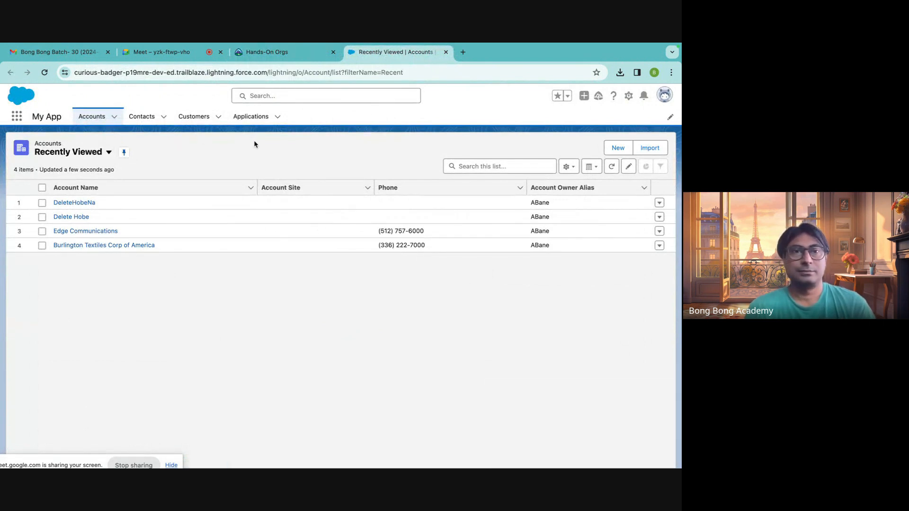
Open the data import wizard in Setup and choose Accounts and Contacts as the kind of data to import.
click(629, 96)
click(510, 100)
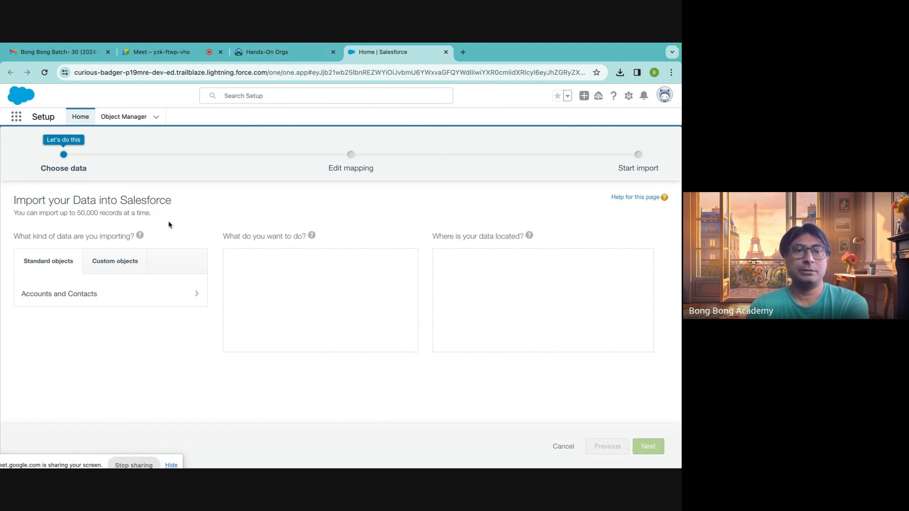
click(60, 300)
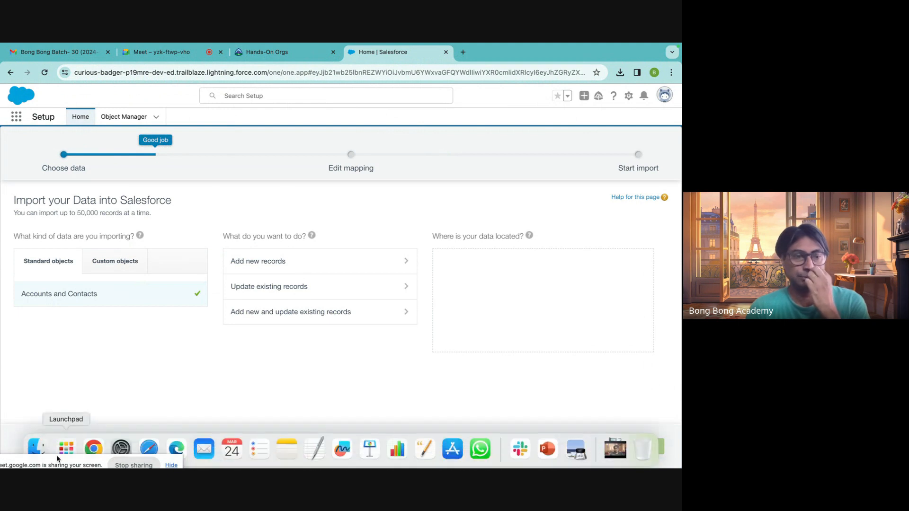
click(38, 448)
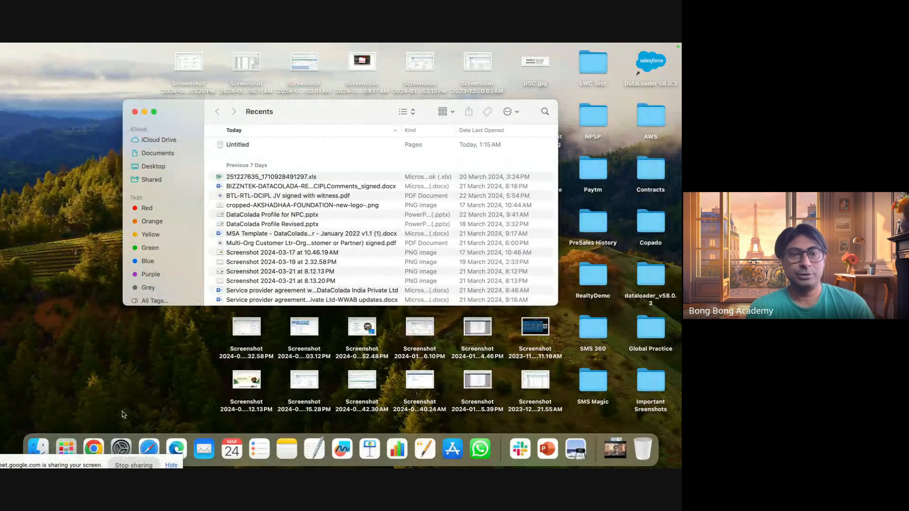
click(66, 449)
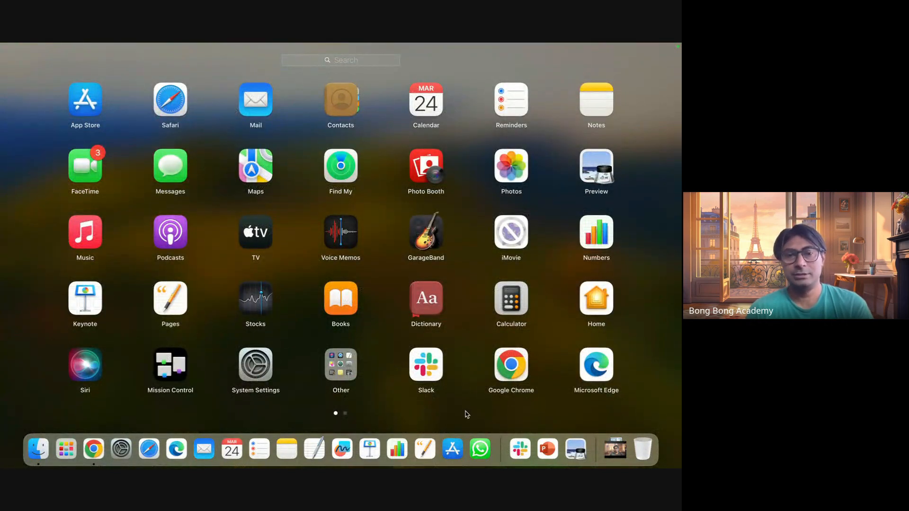
click(66, 448)
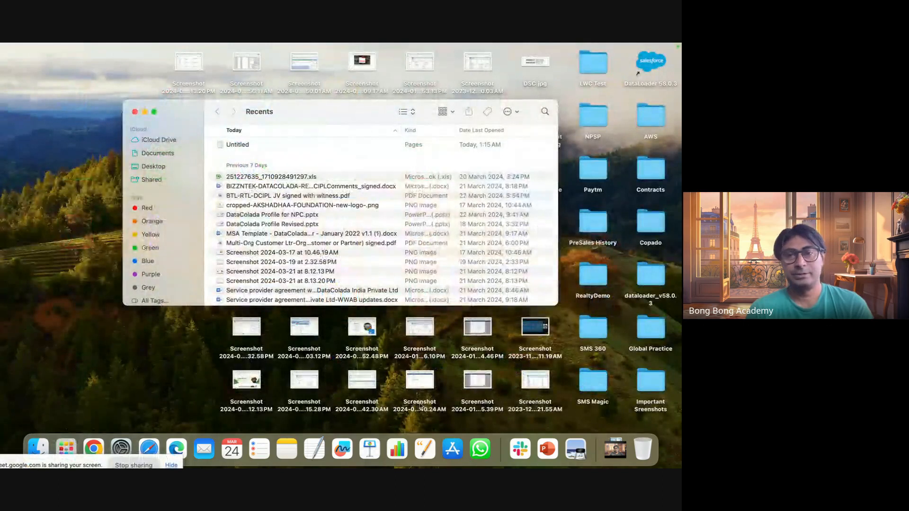
click(135, 111)
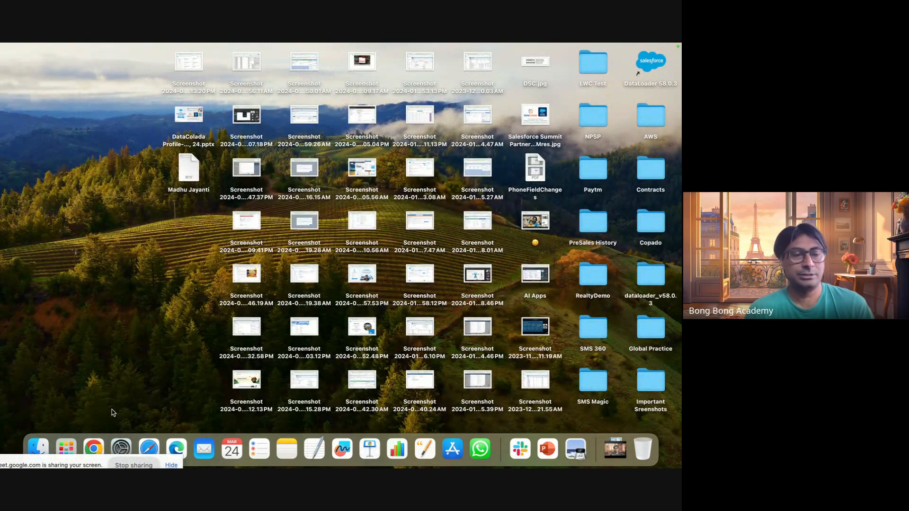
Draft a "Name, Website" header and an "Account1" row in a new TextEdit document, and discard the document unsaved.
click(315, 447)
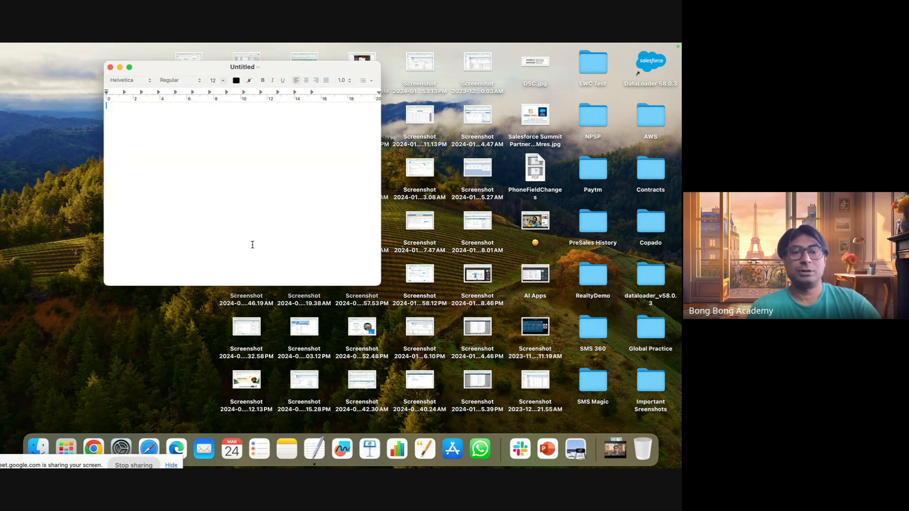
text(Name,)
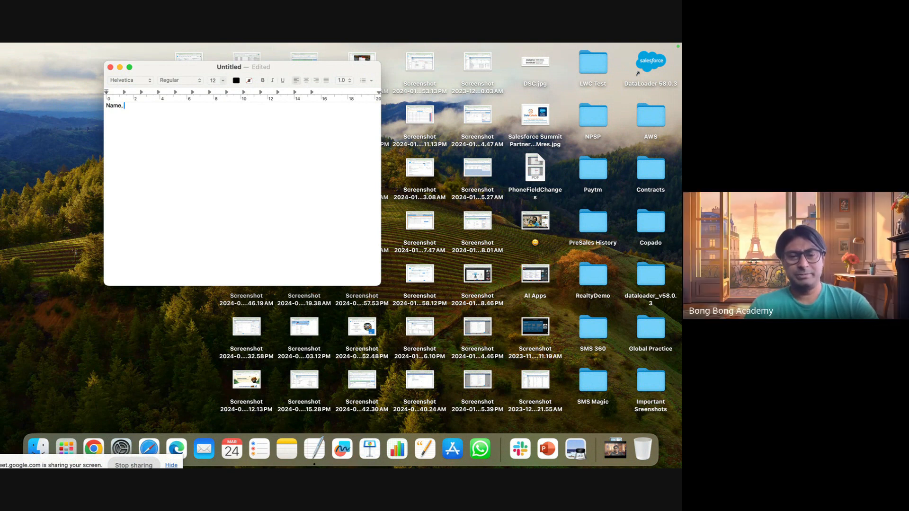
text(ebsite)
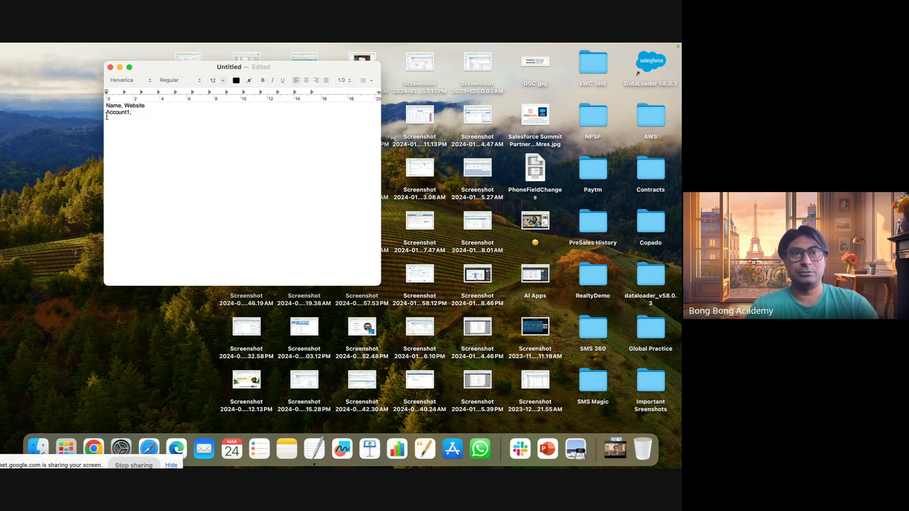
text(")
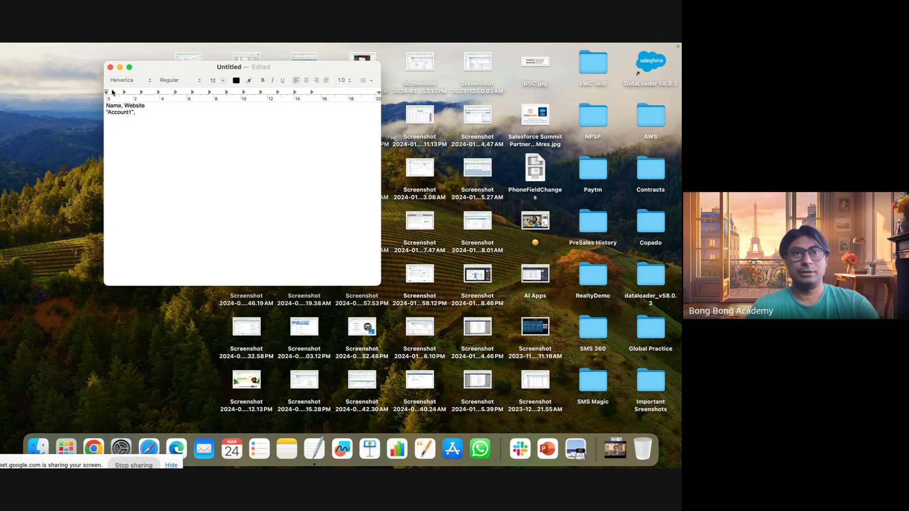
click(110, 67)
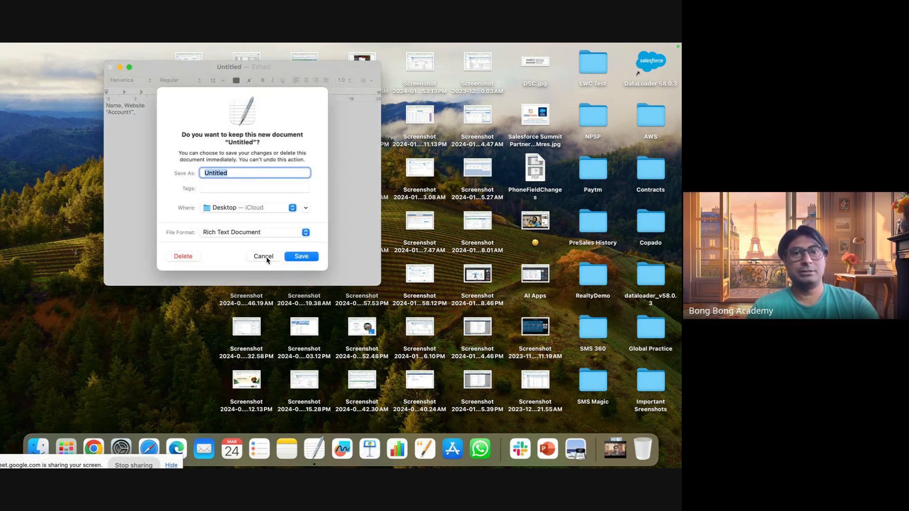
click(194, 258)
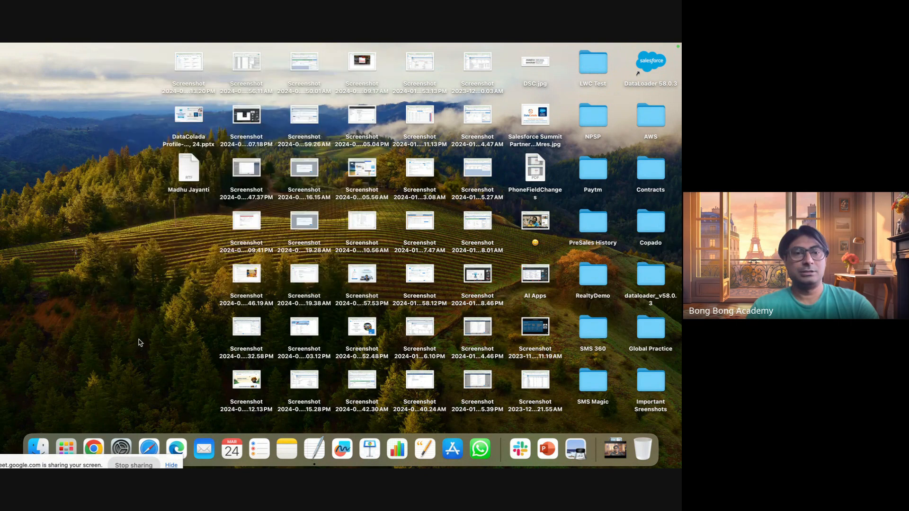
Switch to Excel, create a blank workbook and show it in full screen.
click(76, 441)
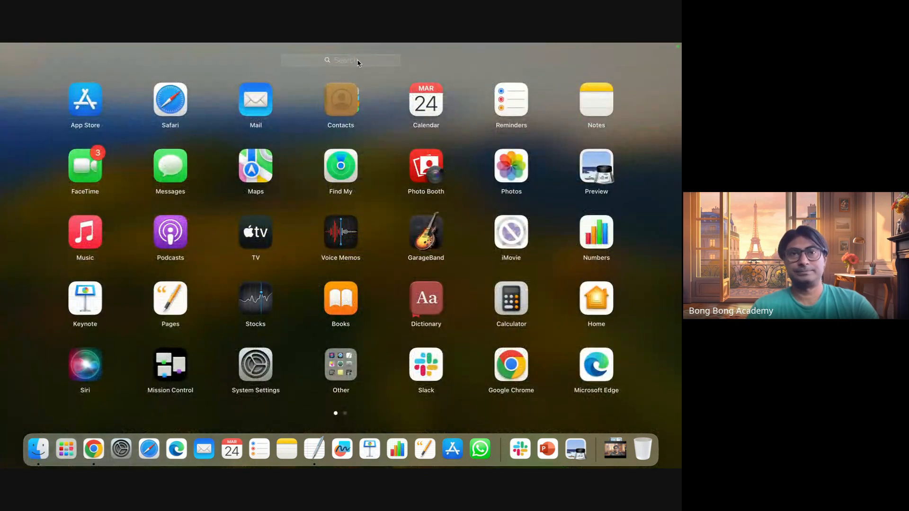
text(ex)
click(386, 106)
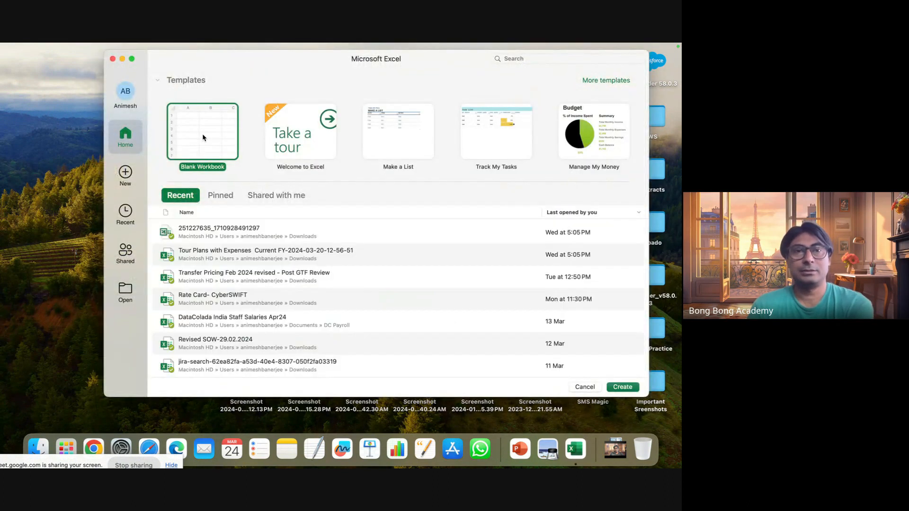
double_click(203, 133)
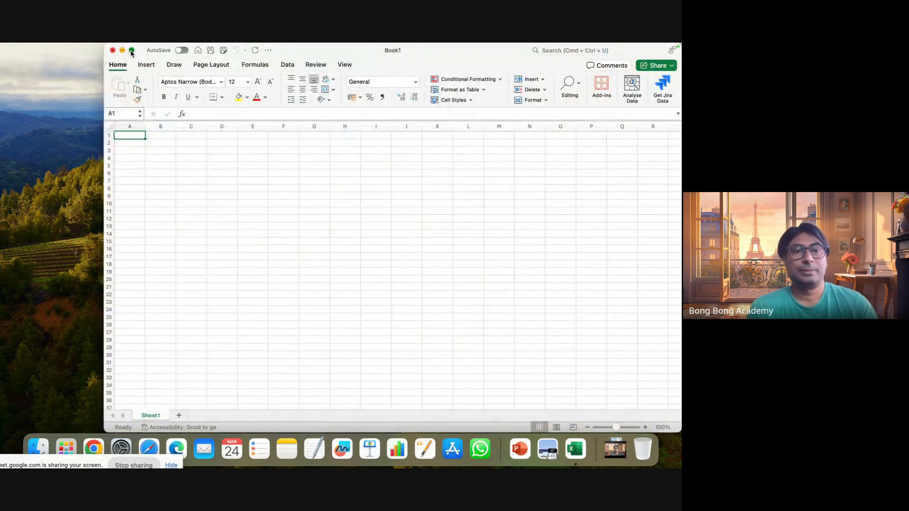
click(132, 51)
Enter the column header Name in cell A1.
text(Na)
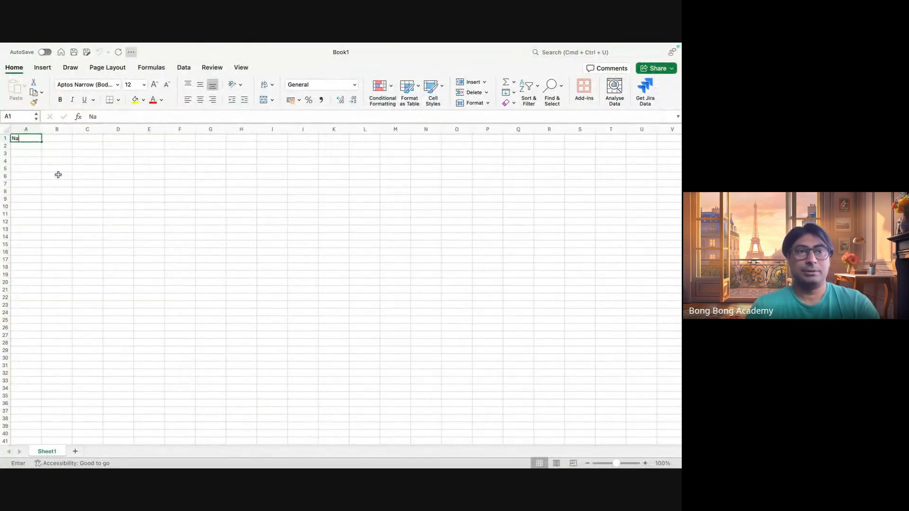
text(me)
key(Return)
key(Return)
List Account1, Account2 and Account3 in cells A2 to A4, and select cell B1 for the next column.
click(34, 147)
text(A)
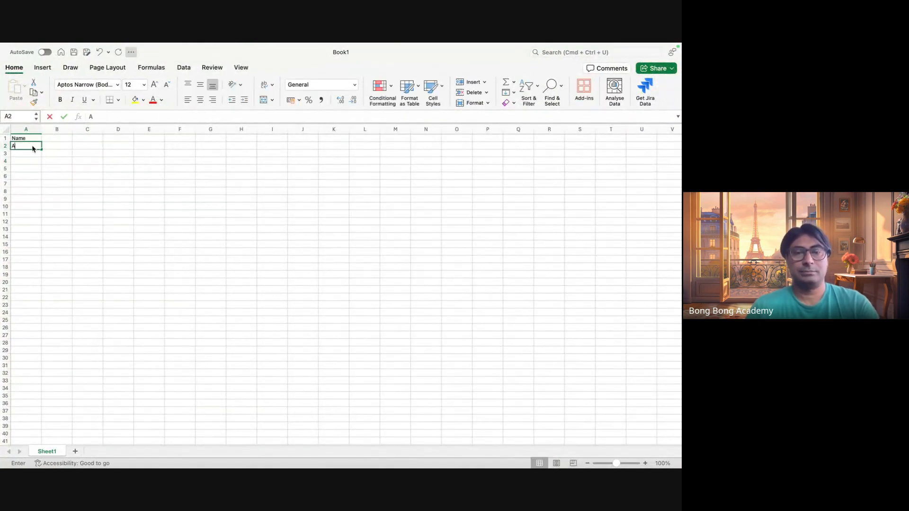
text(ccu)
text(u)
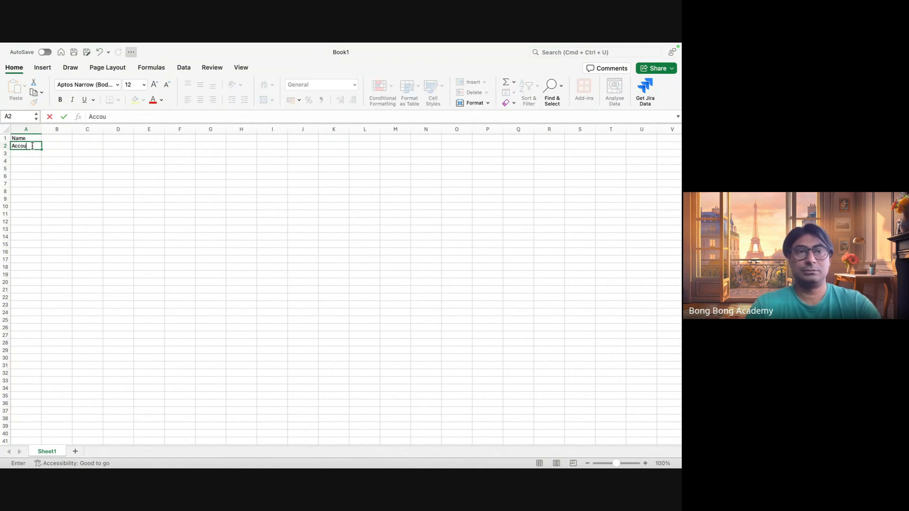
text(nt1)
key(Return)
text(Account2)
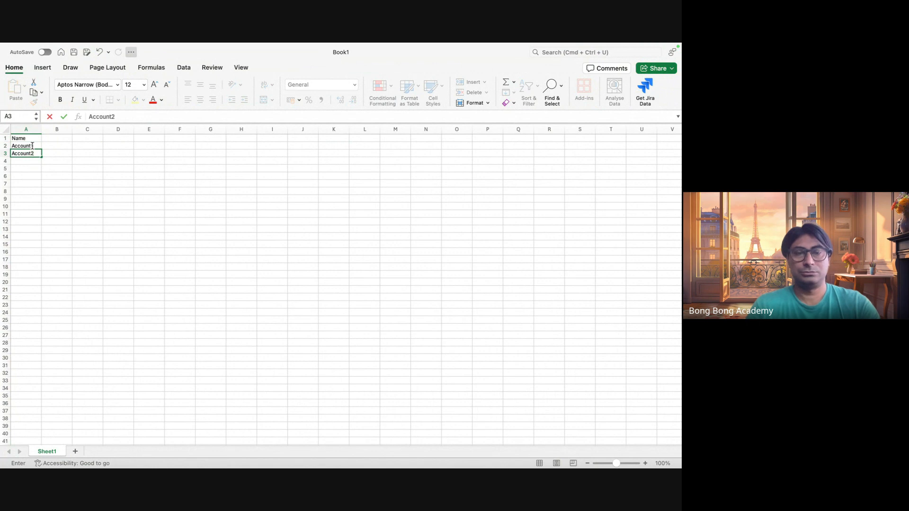
key(Return)
text(Account)
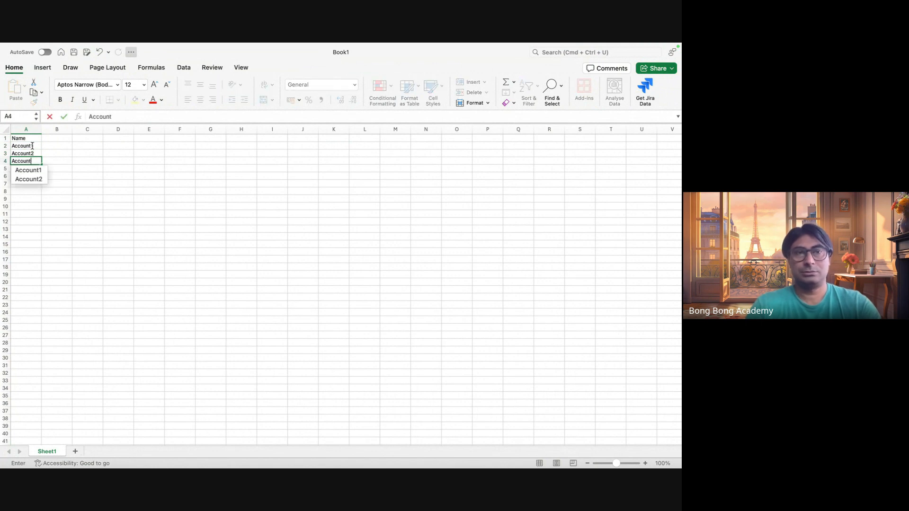
text(3)
click(93, 220)
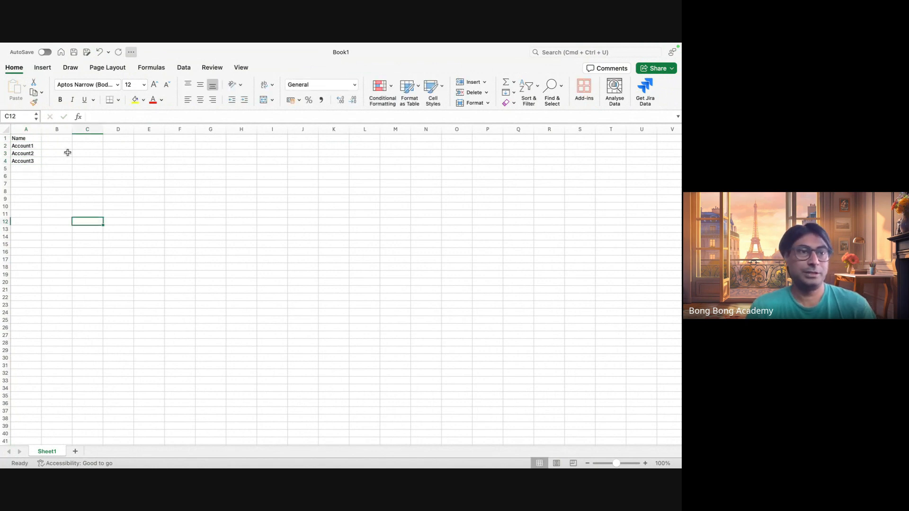
click(67, 141)
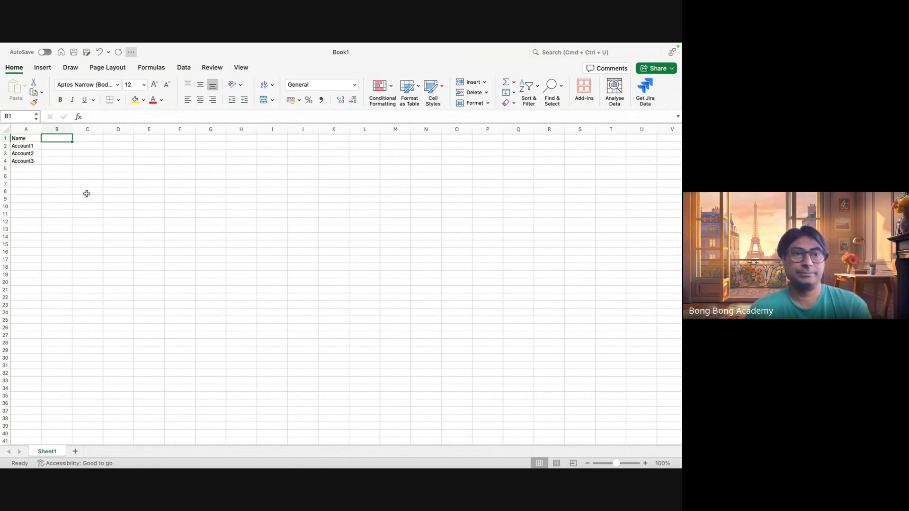
click(27, 139)
key(Right)
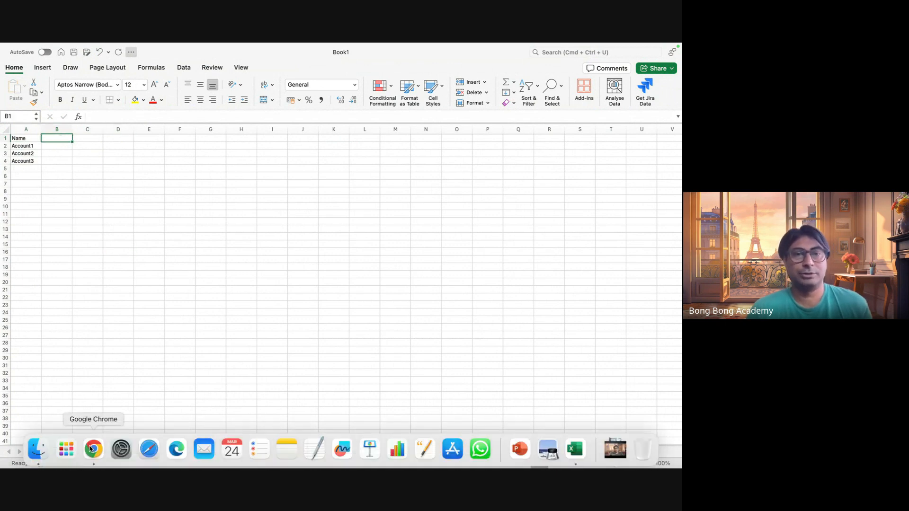
Switch back to Salesforce in Chrome, return from the import wizard to the Accounts list and open the DeleteHobeNa account record.
click(93, 449)
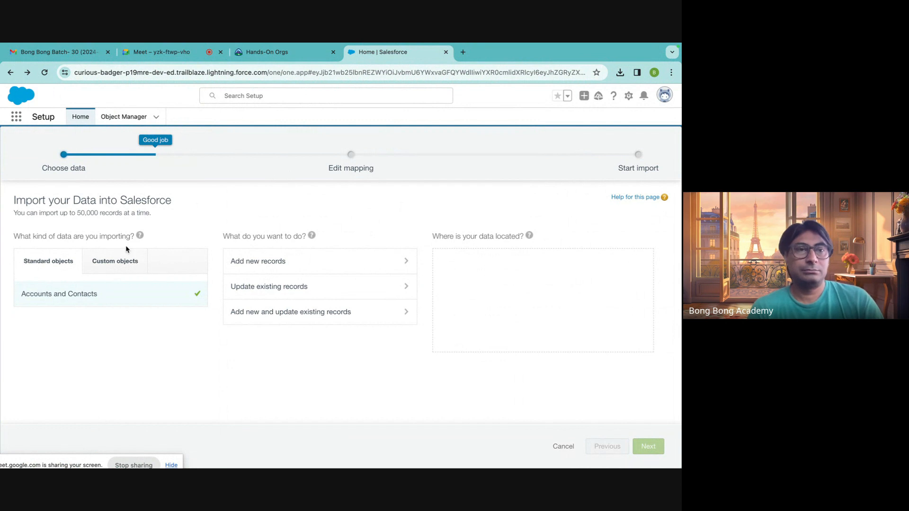
click(10, 72)
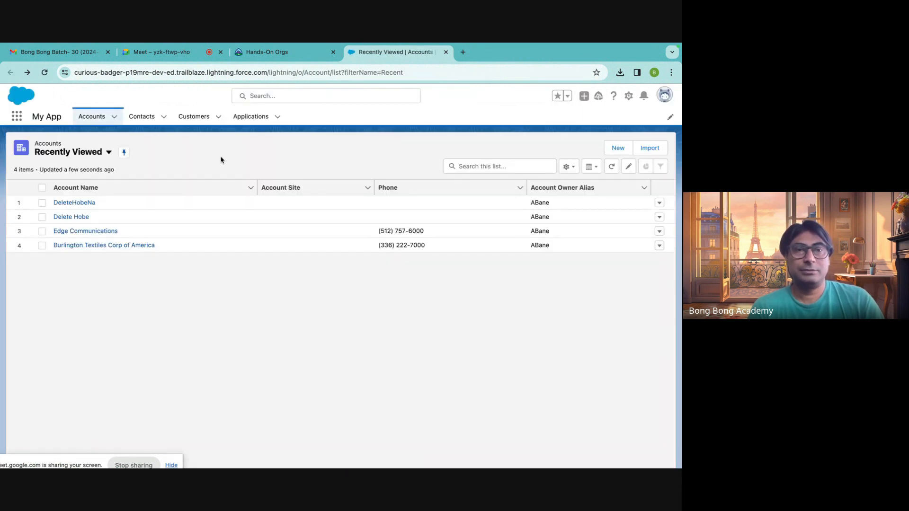
click(92, 124)
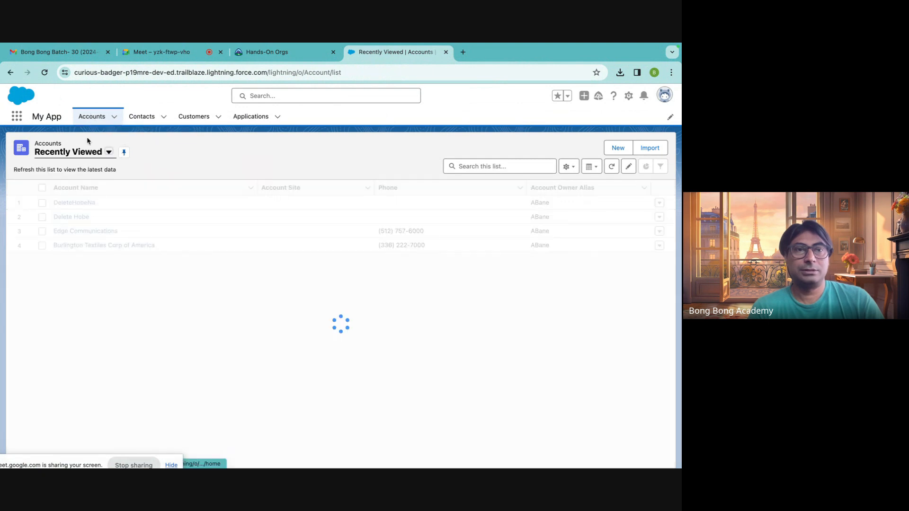
click(79, 203)
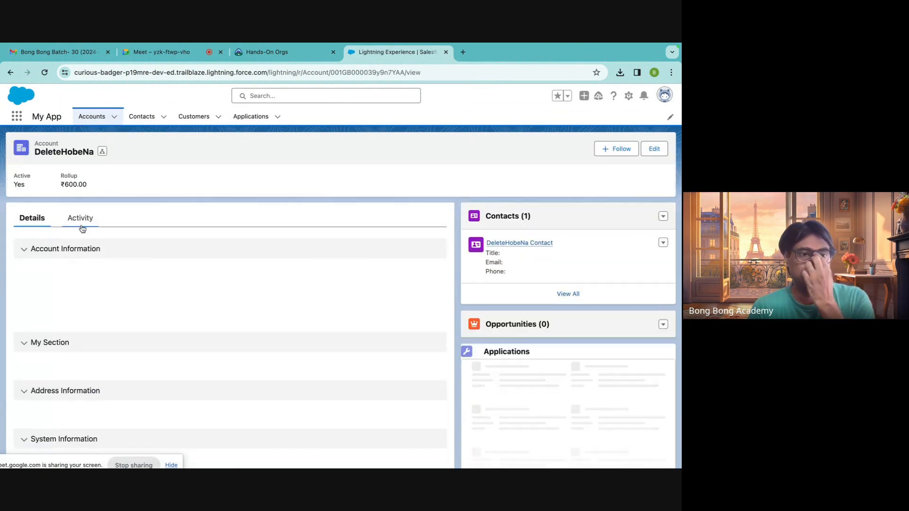
Examine the details of the DeleteHobeNa account record to see which fields it has.
click(80, 219)
click(26, 216)
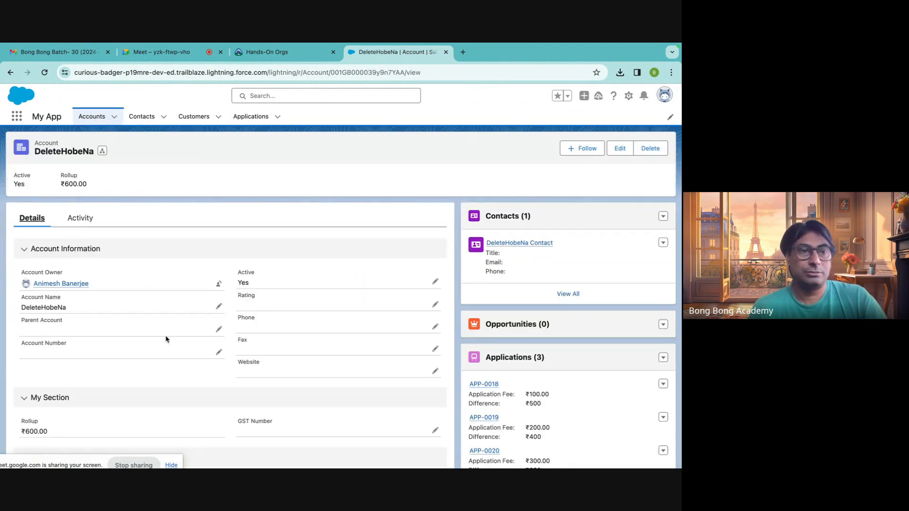
scroll(171, 369, down, 2)
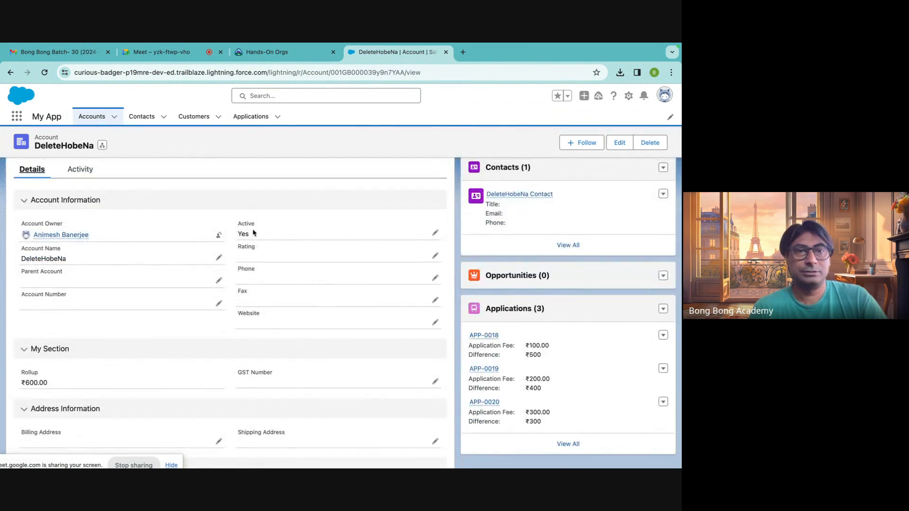
click(268, 53)
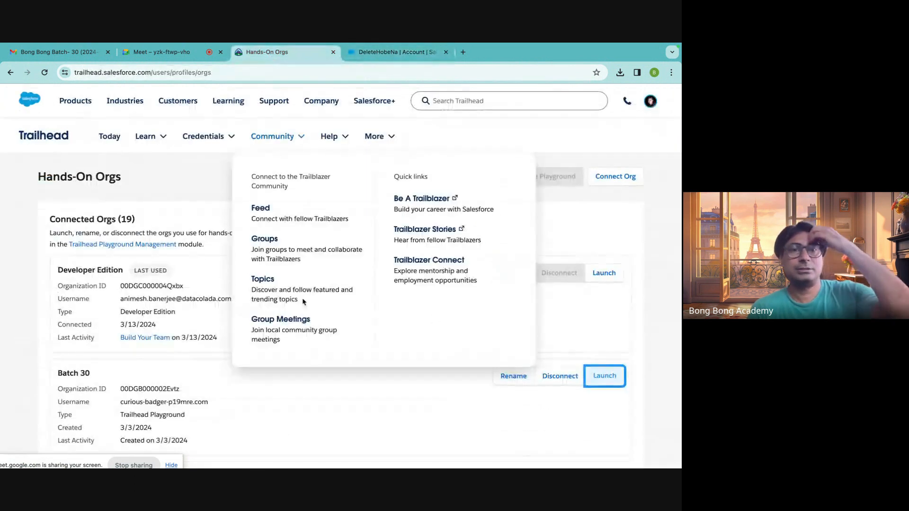
click(401, 53)
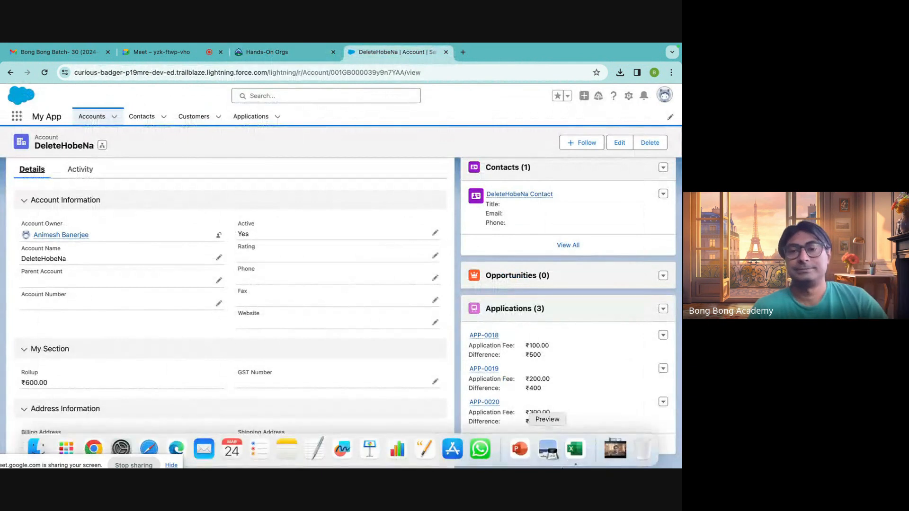
Switch to Excel and enter the column header Active__c in cell B1.
click(579, 452)
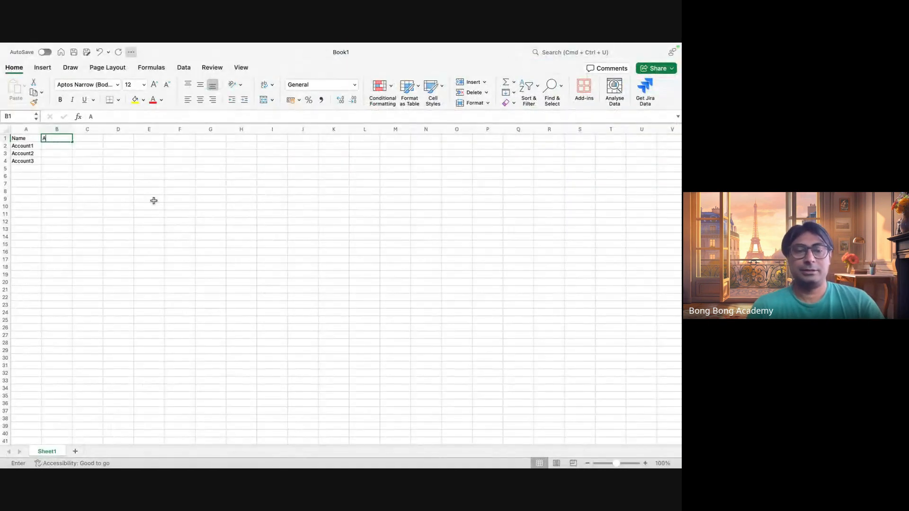
text(Active_)
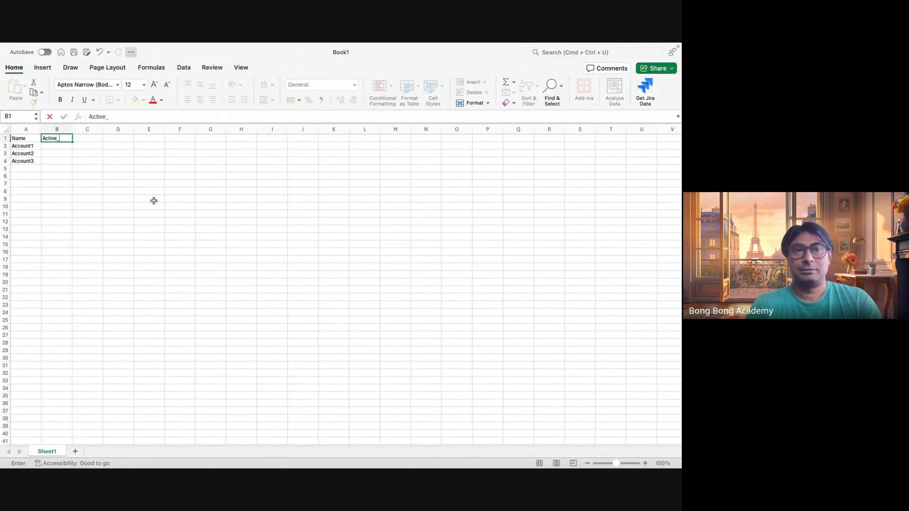
text(c)
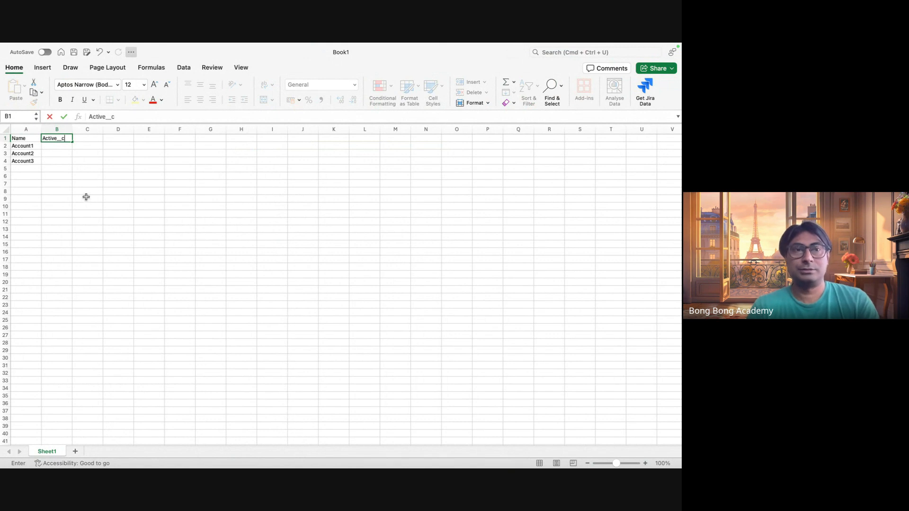
click(86, 192)
Fill cells B2 to B4 with the active values Yes, Yes and No.
click(62, 149)
text(Yes)
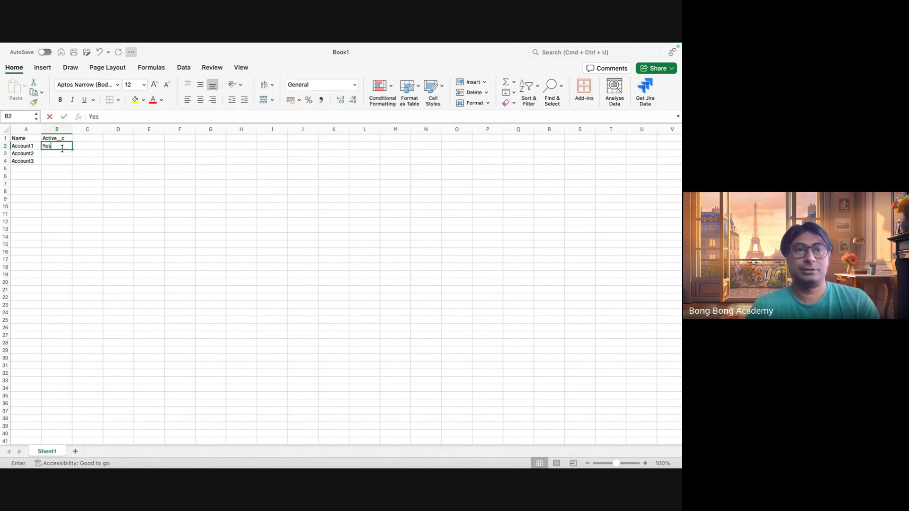
key(Return)
text(Yes)
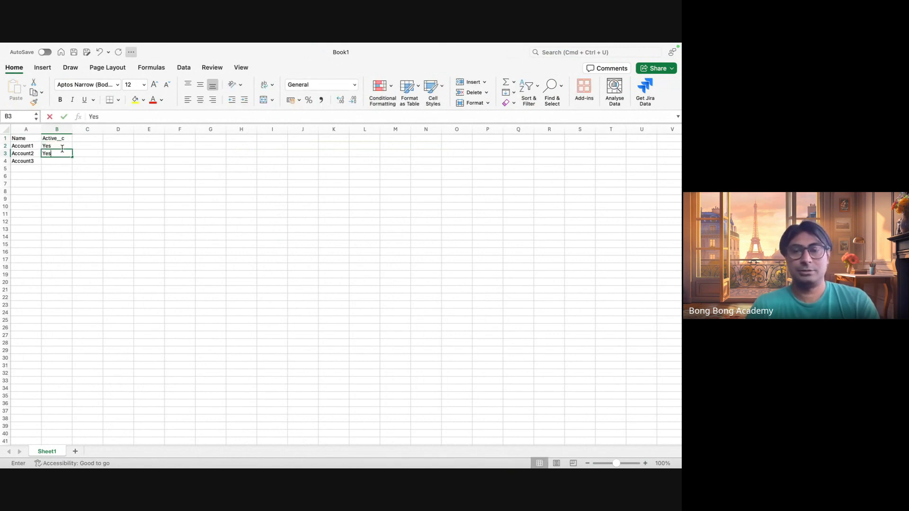
key(Return)
text(No)
click(97, 192)
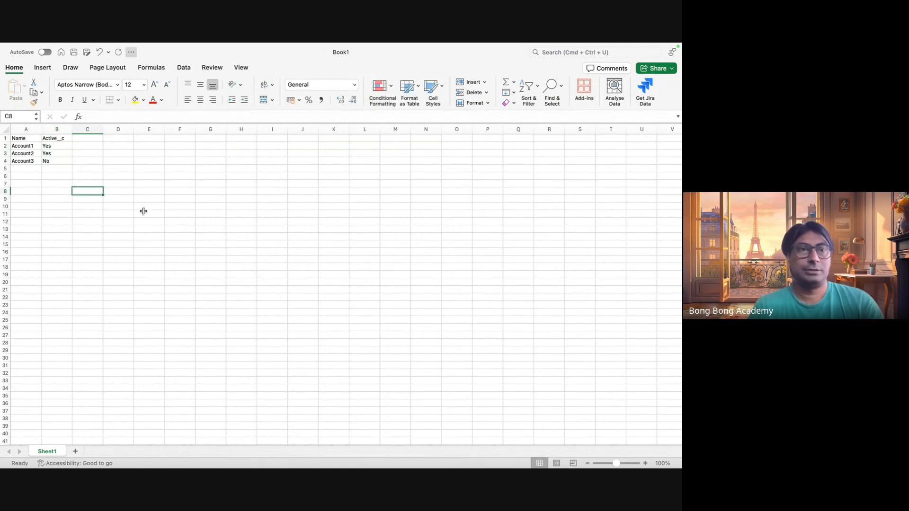
Review the Name header and the two filled columns by selecting each one in turn.
mouse_move(27, 46)
click(22, 138)
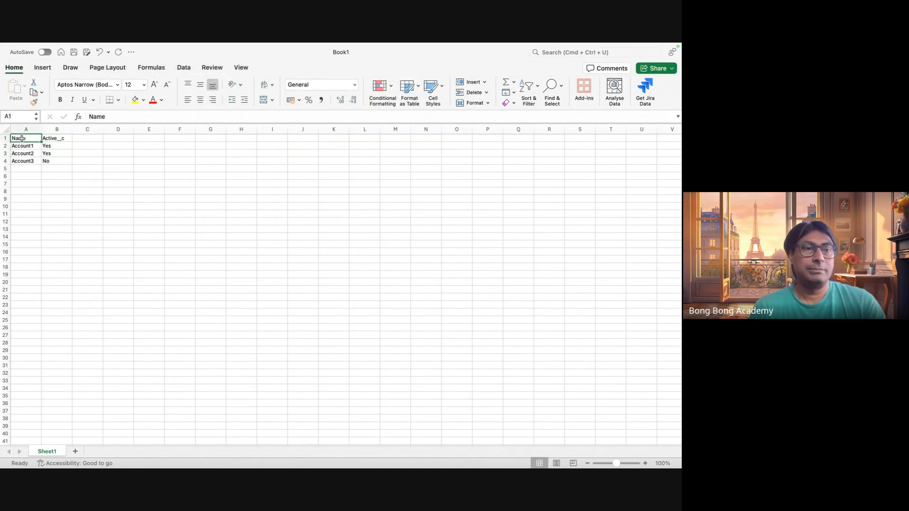
click(57, 129)
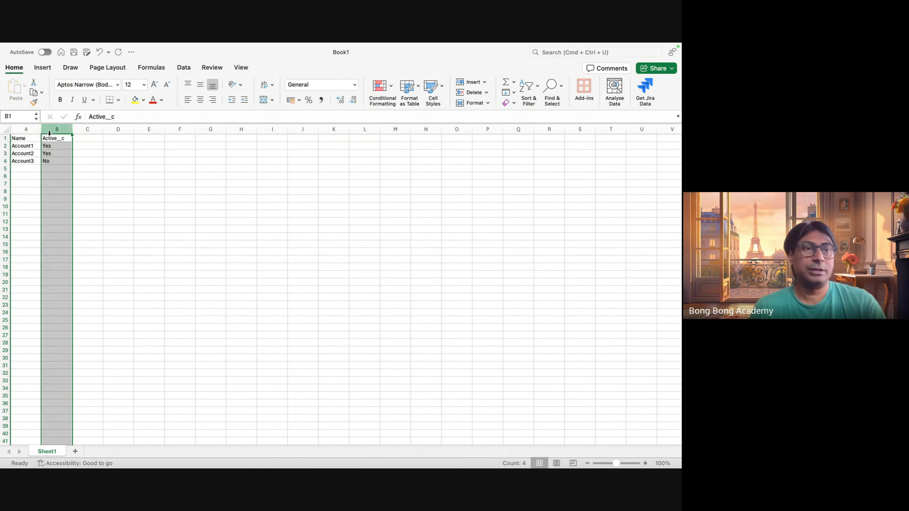
click(32, 132)
click(77, 162)
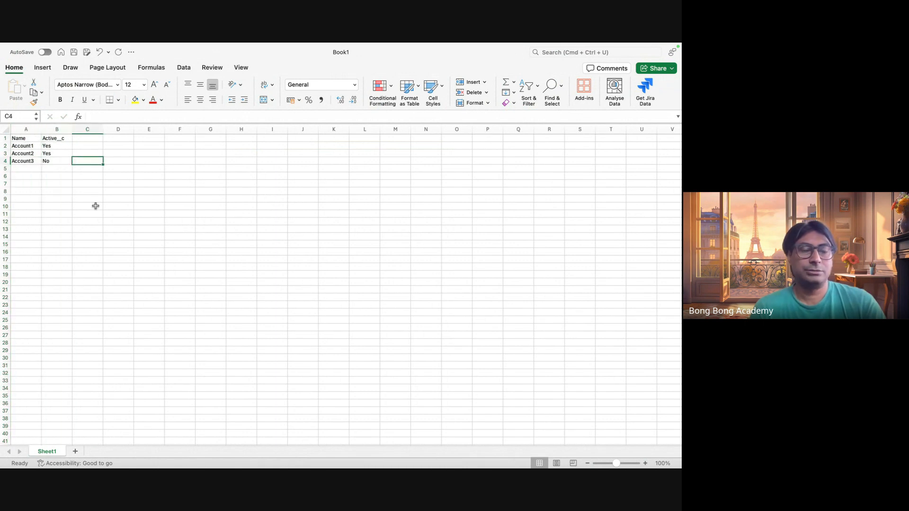
Switch to Salesforce in Chrome and open Setup from the account record.
key(super+Tab)
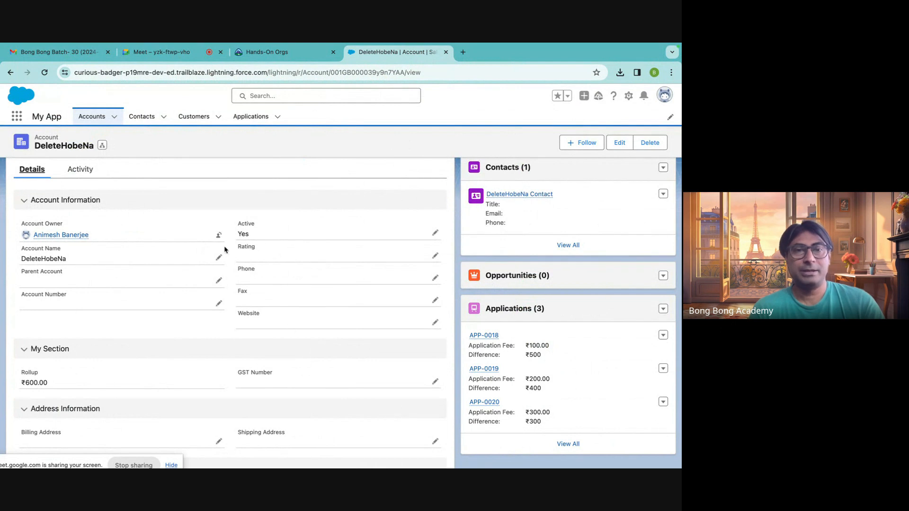
click(629, 96)
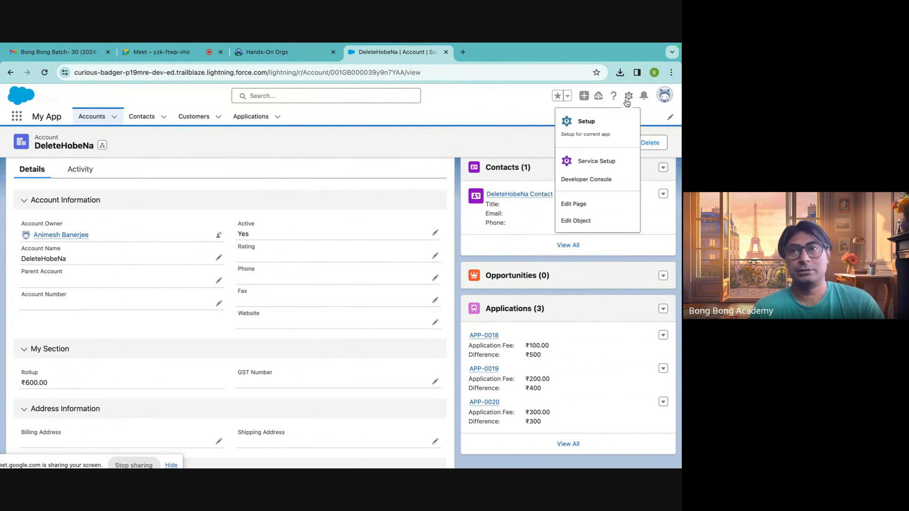
click(616, 129)
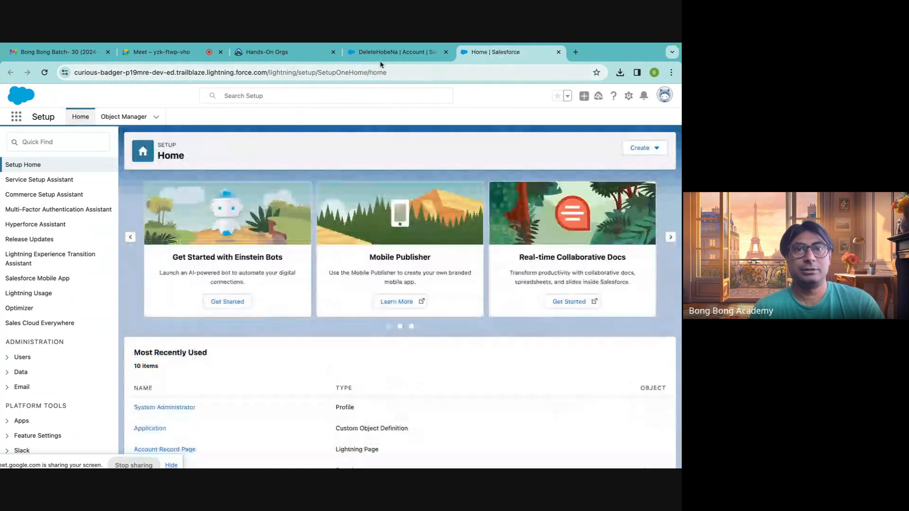
Highlight the Account Name and Active field labels on the account record, and open the Object Manager in Setup.
click(381, 53)
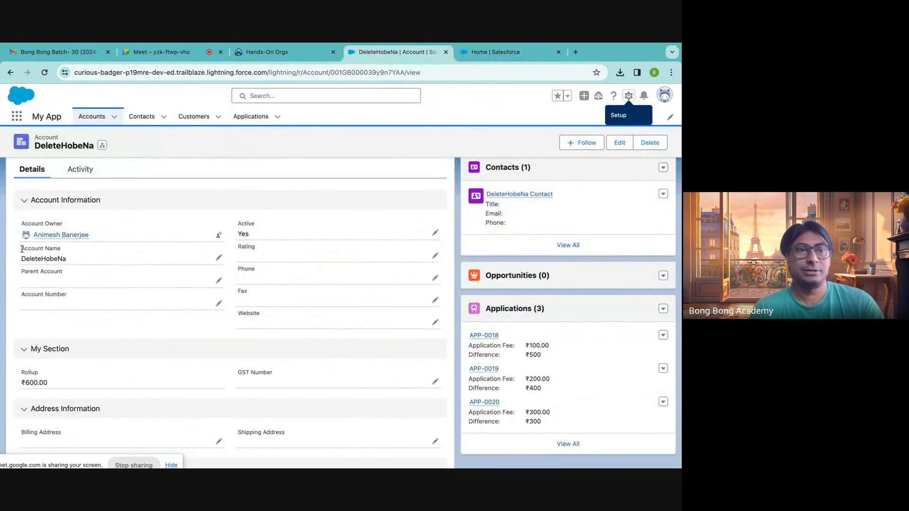
drag(21, 249, 51, 249)
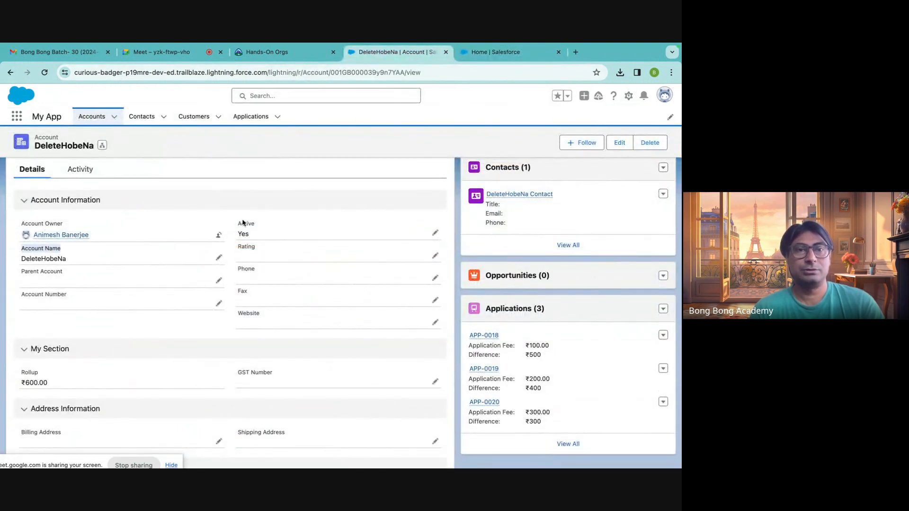
drag(238, 223, 255, 223)
click(493, 54)
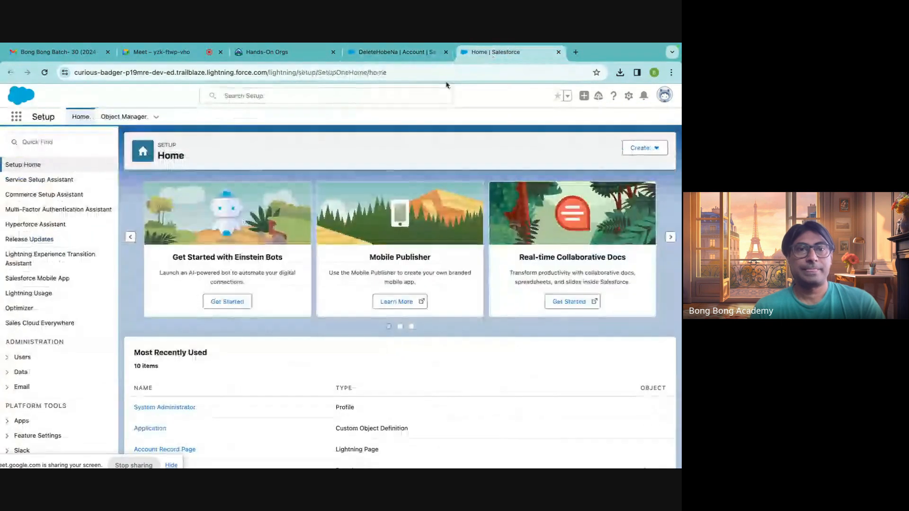
click(124, 117)
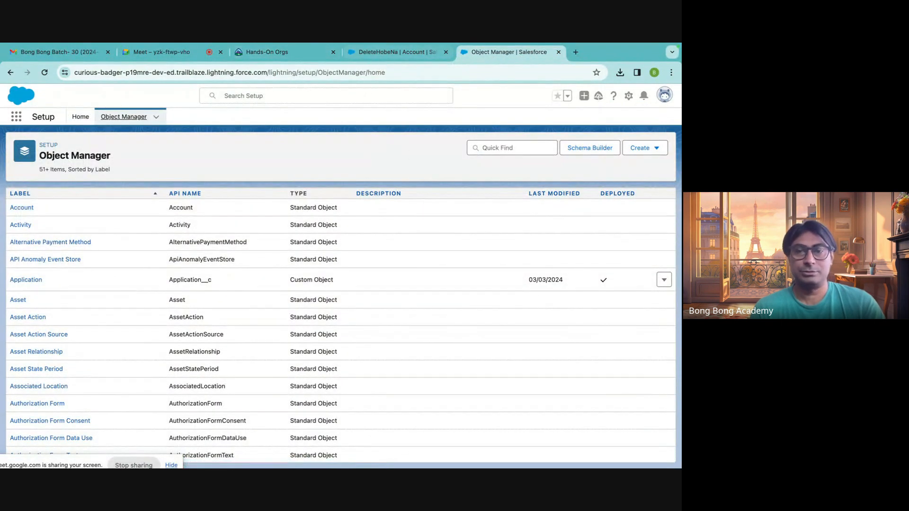
Switch to Excel and change the header in cell B1 to Active.
click(574, 447)
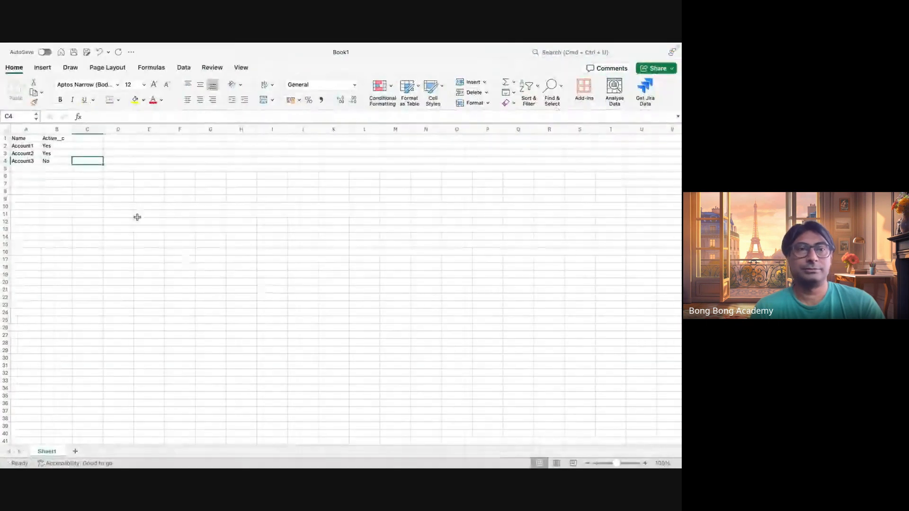
double_click(68, 141)
key(BackSpace)
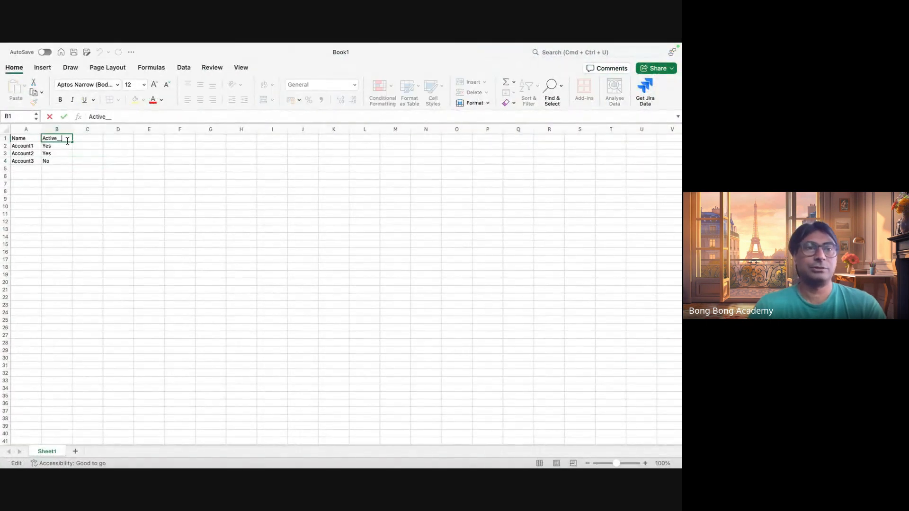
click(80, 214)
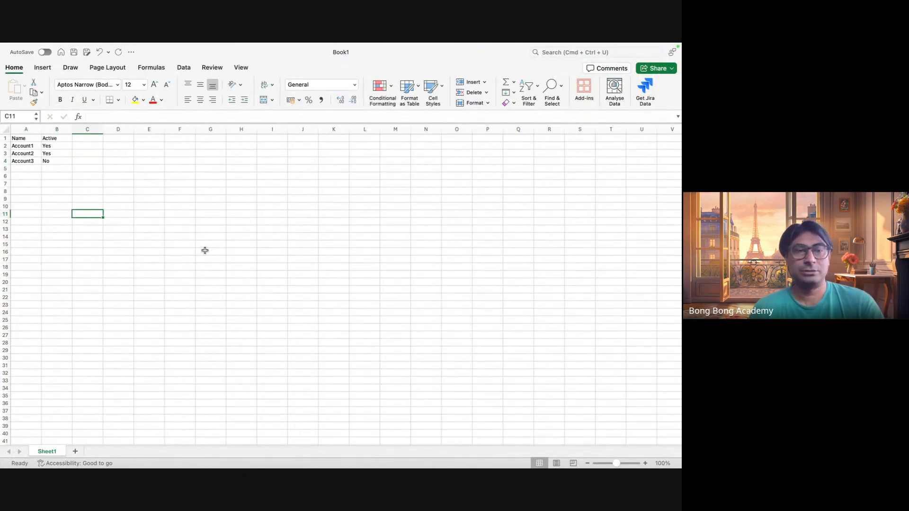
Switch to Salesforce and look up the Active field's API name in the Account object's Fields & Relationships.
key(super+Tab)
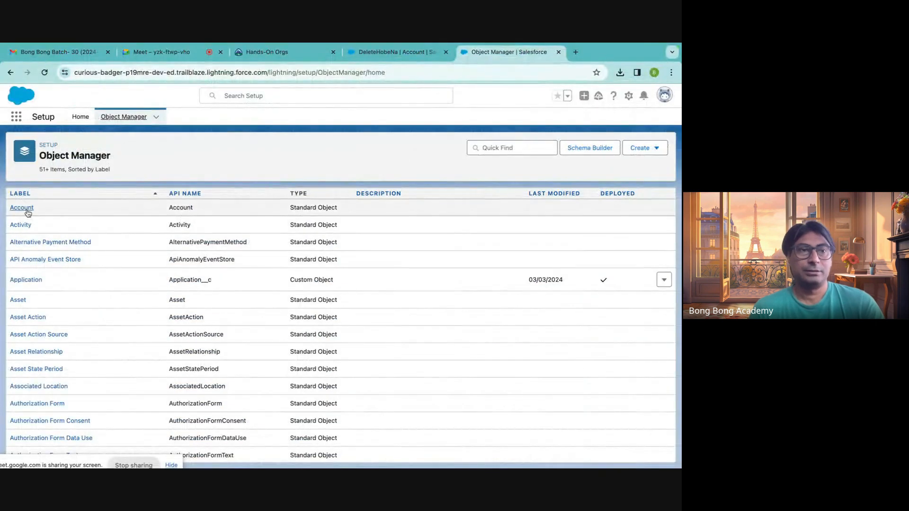
click(27, 212)
click(50, 210)
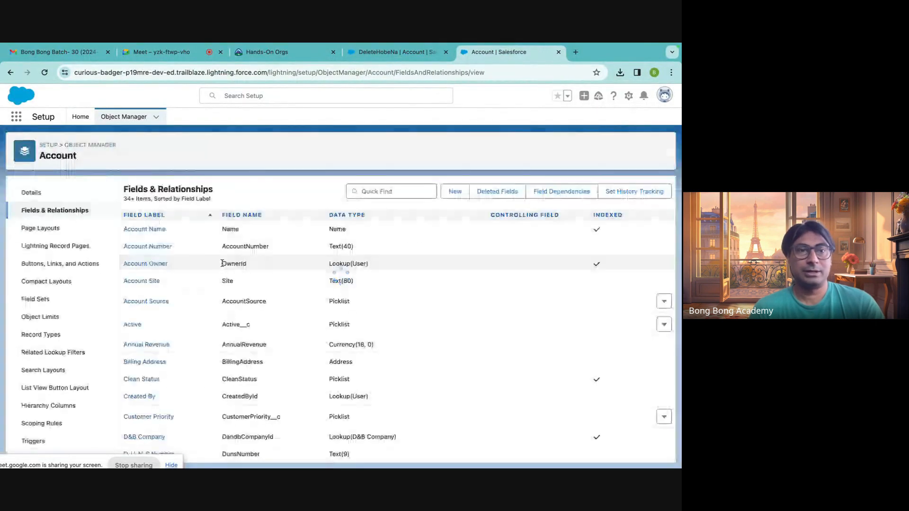
scroll(297, 336, down, 8)
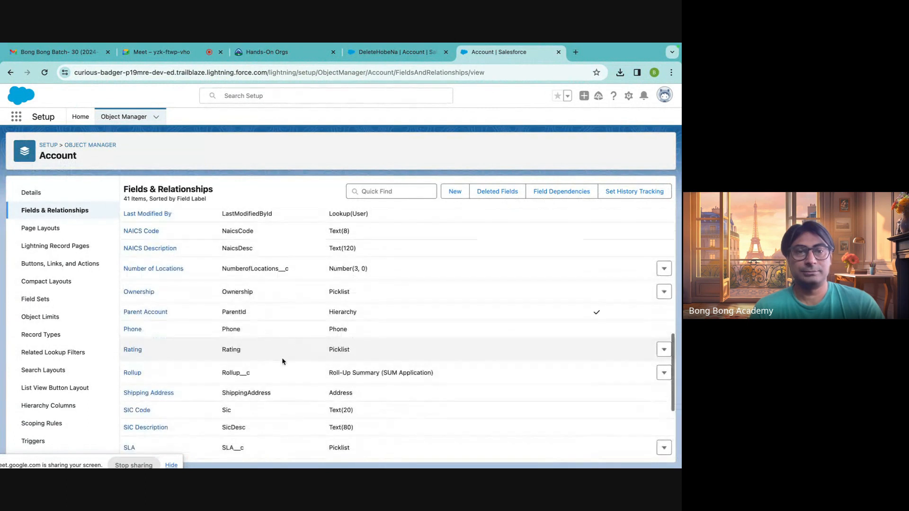
scroll(283, 362, down, 3)
scroll(265, 356, up, 2)
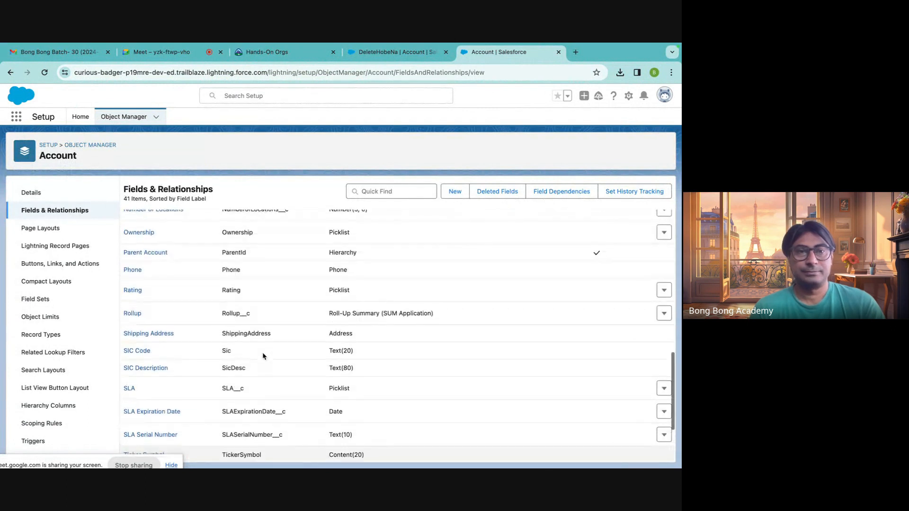
scroll(264, 356, up, 10)
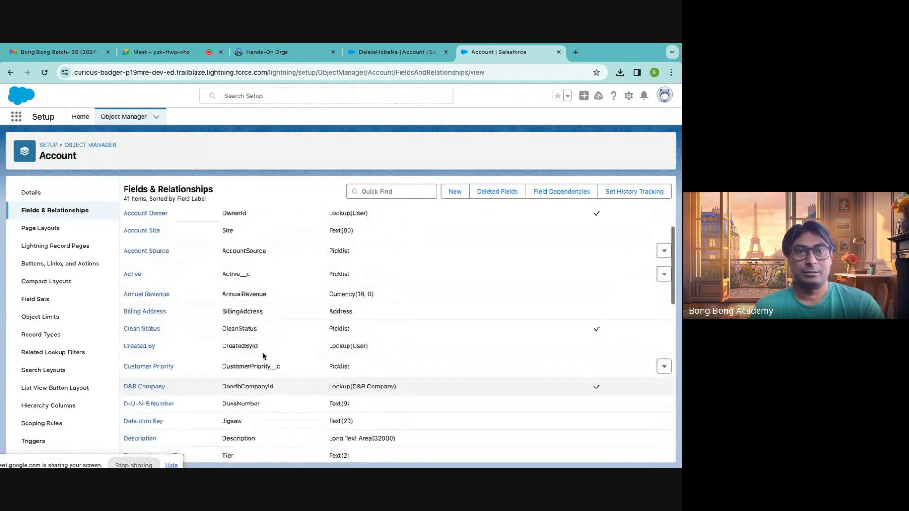
drag(220, 274, 266, 274)
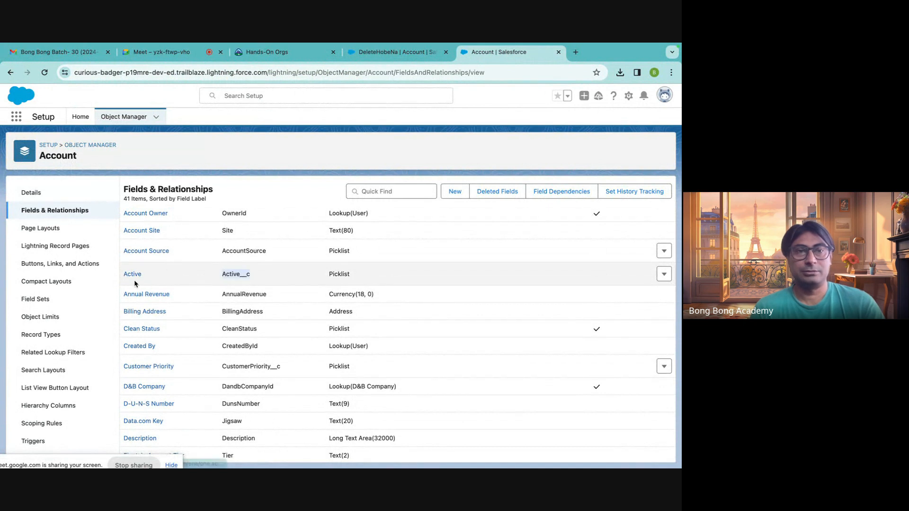
Switch to Excel, save the workbook in Downloads as NewAccount in CSV UTF-8 (Comma-delimited) format, and close it.
key(super+Tab)
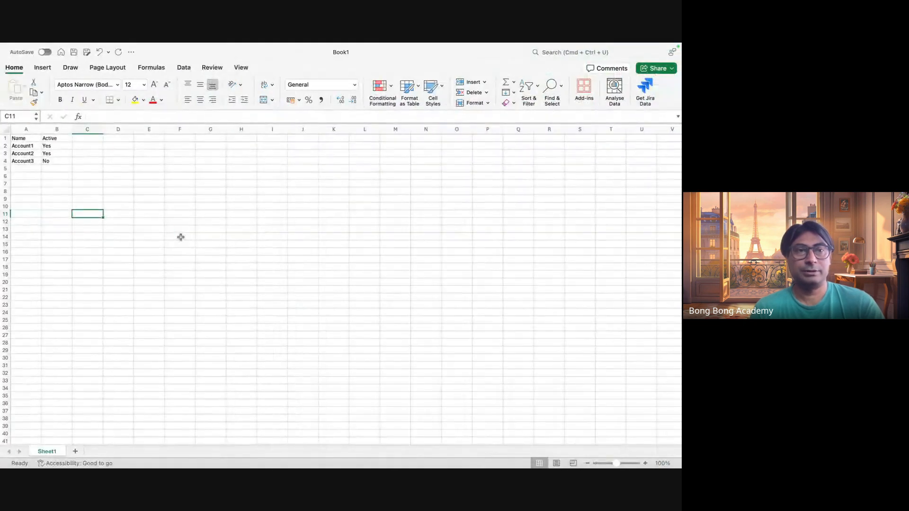
click(181, 237)
click(57, 48)
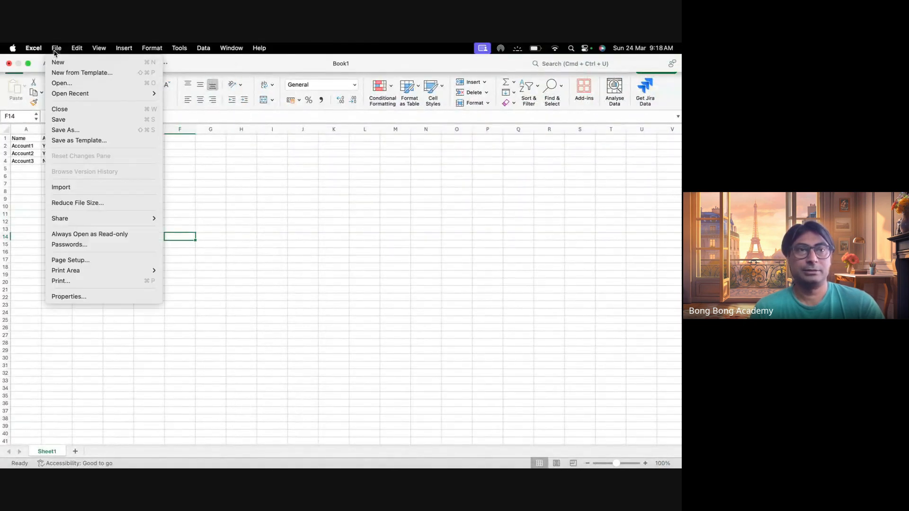
click(71, 131)
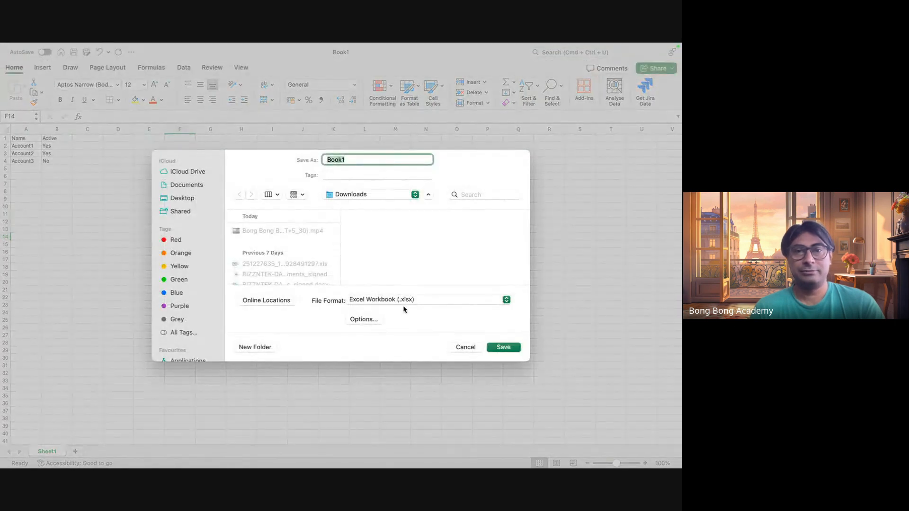
click(404, 302)
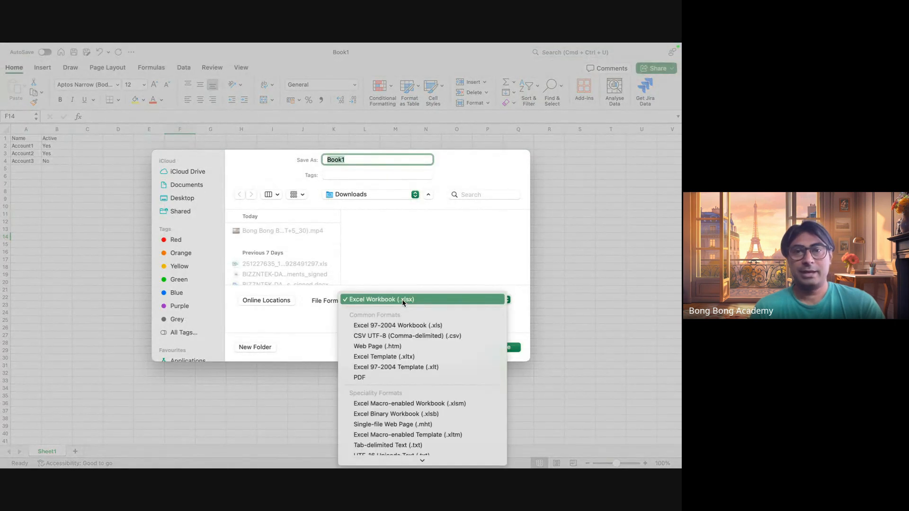
click(370, 337)
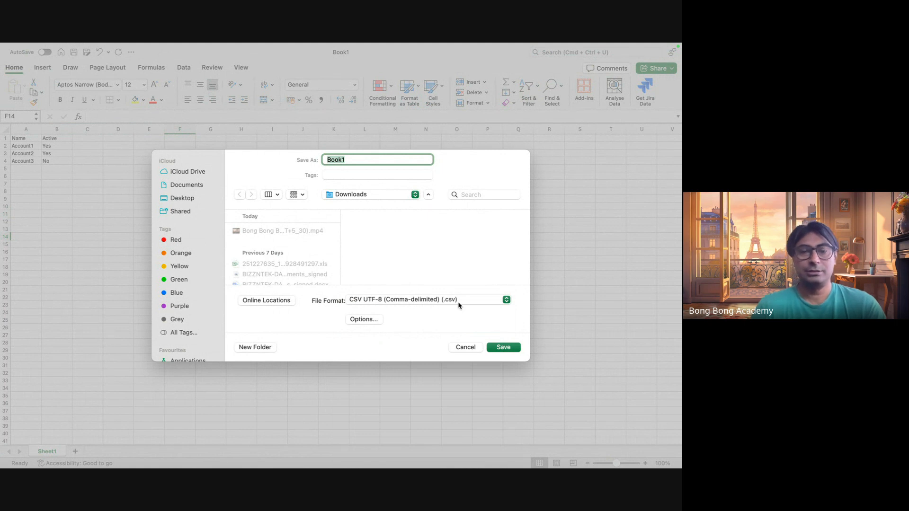
text(NEw)
key(BackSpace)
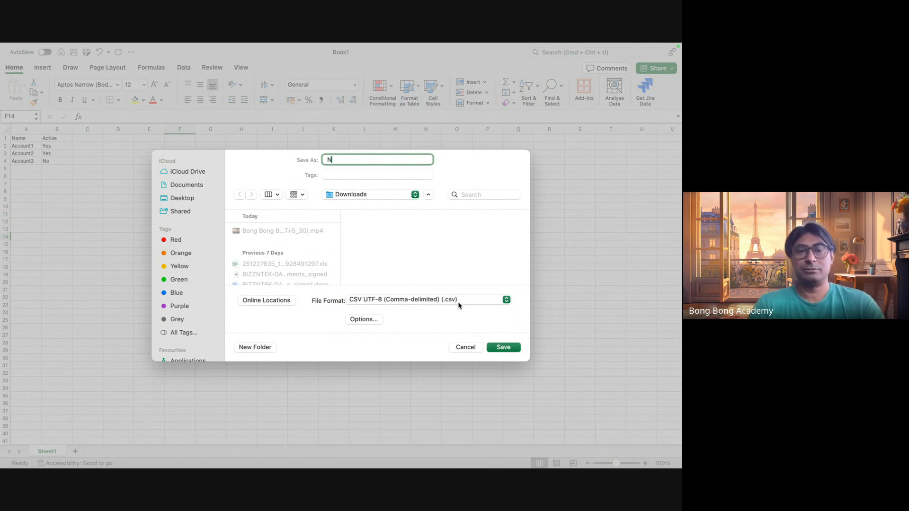
text(ewAccount)
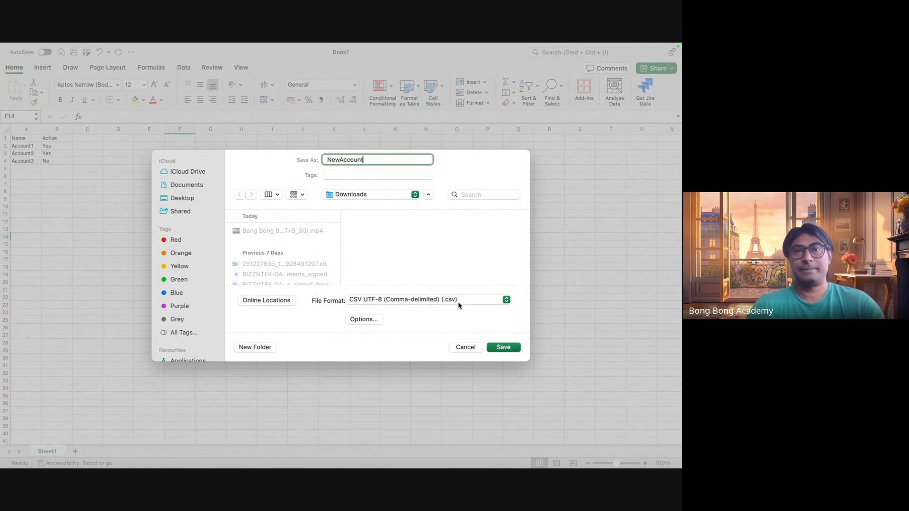
click(520, 350)
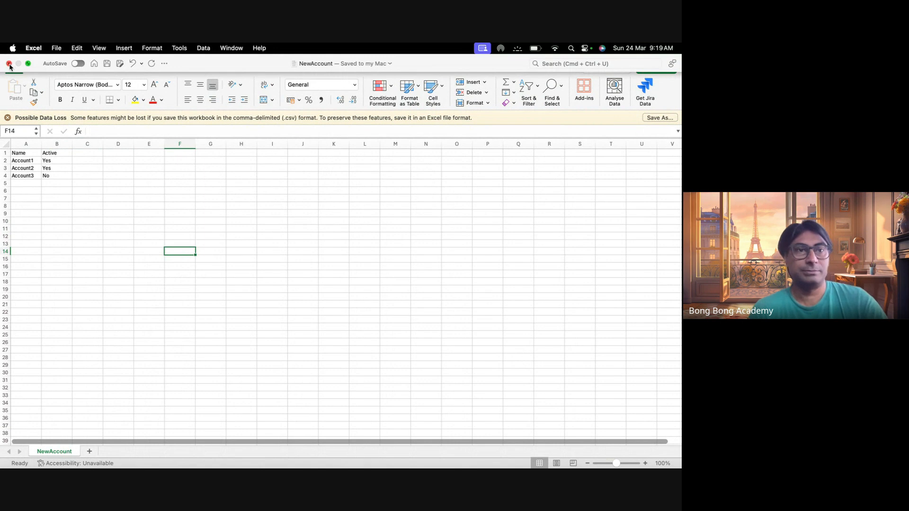
click(9, 64)
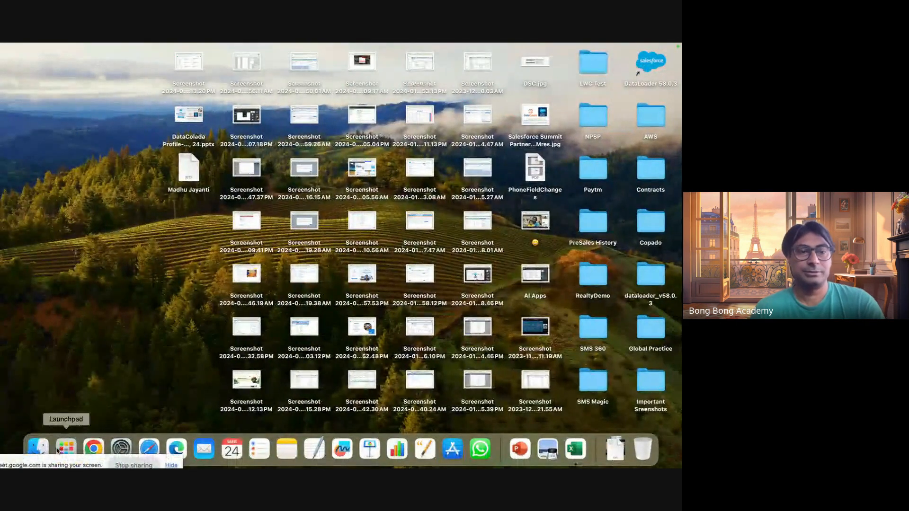
Open NewAccount.csv from the Downloads folder in TextEdit to check its contents, close it, and switch back to Salesforce in Chrome.
click(37, 449)
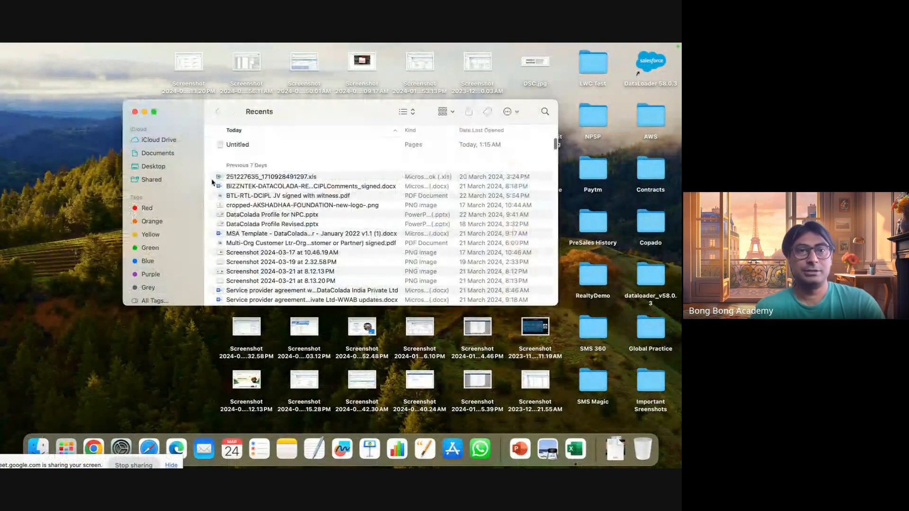
scroll(166, 286, down, 5)
click(157, 294)
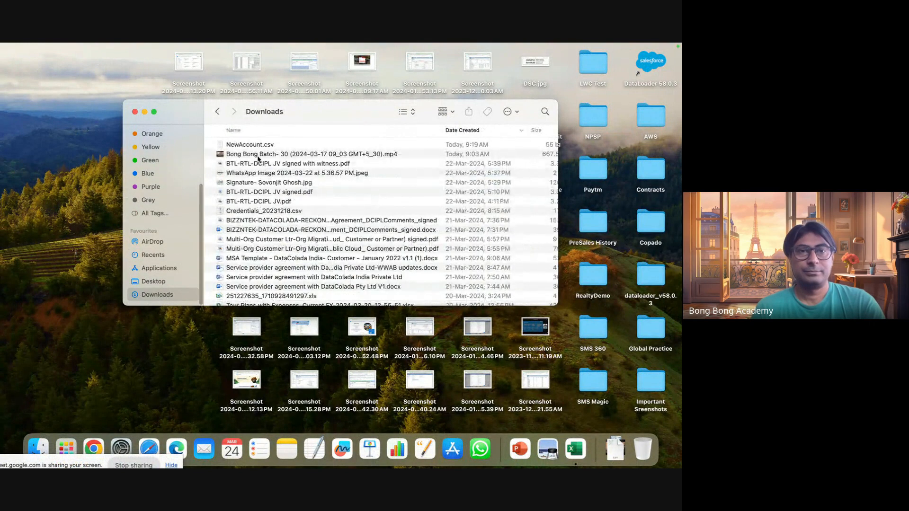
right_click(254, 148)
mouse_move(298, 163)
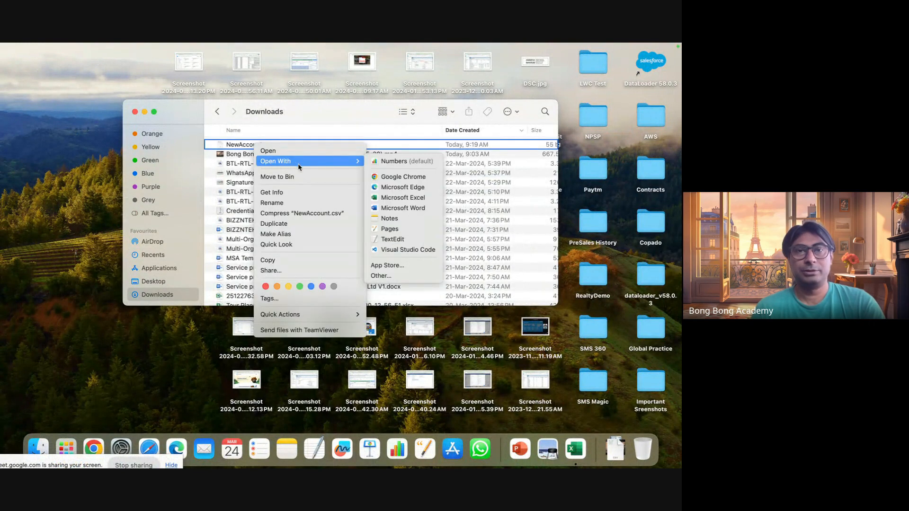
click(393, 241)
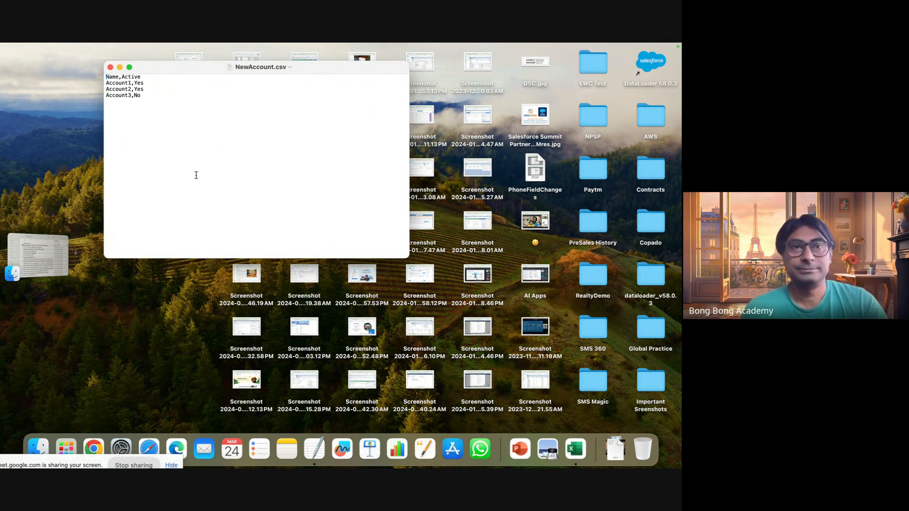
click(111, 68)
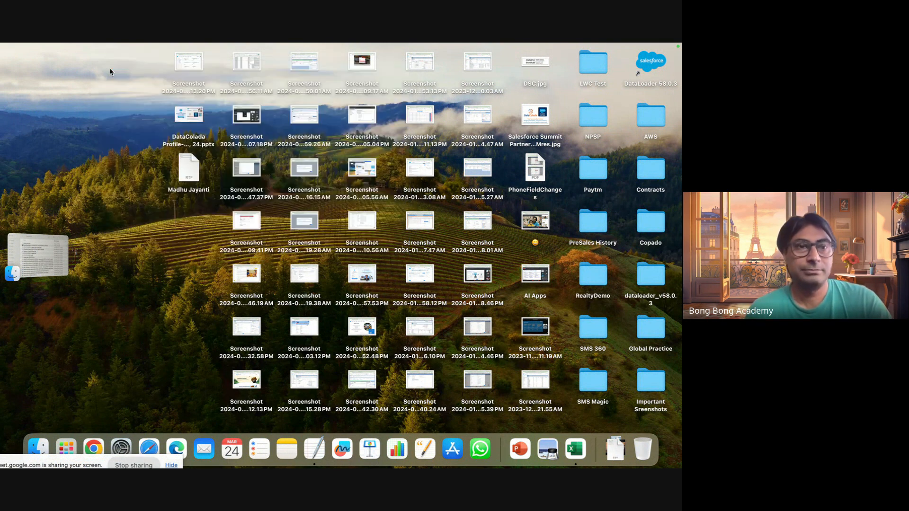
click(94, 449)
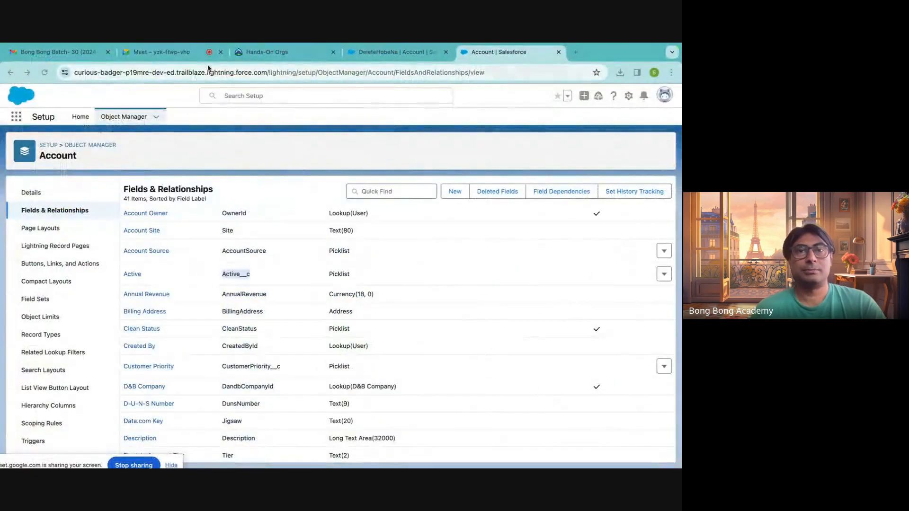
Try starting the import from the Accounts list, check the custom objects offered, and close that browser tab.
click(298, 57)
click(393, 53)
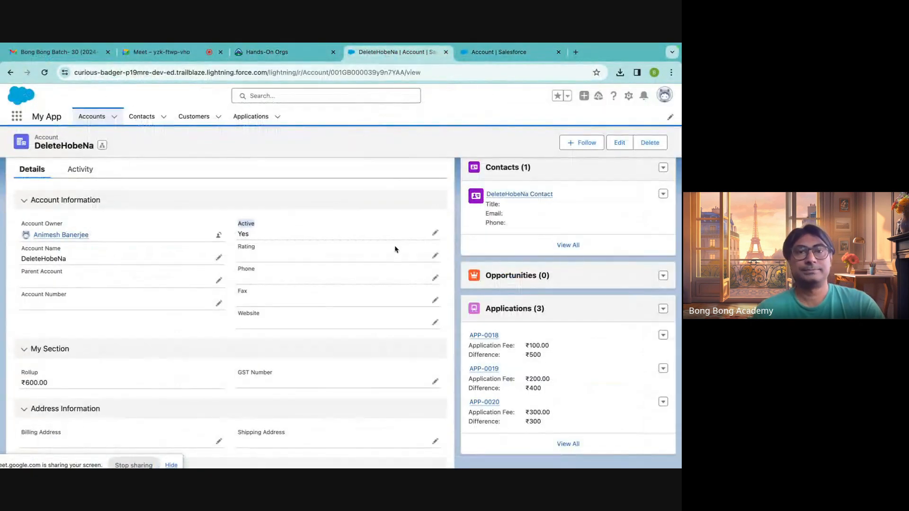
click(95, 118)
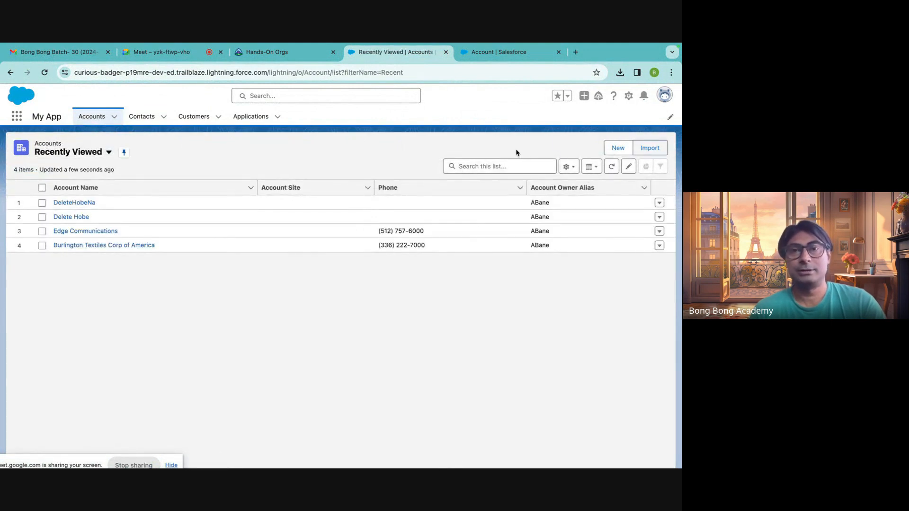
click(650, 148)
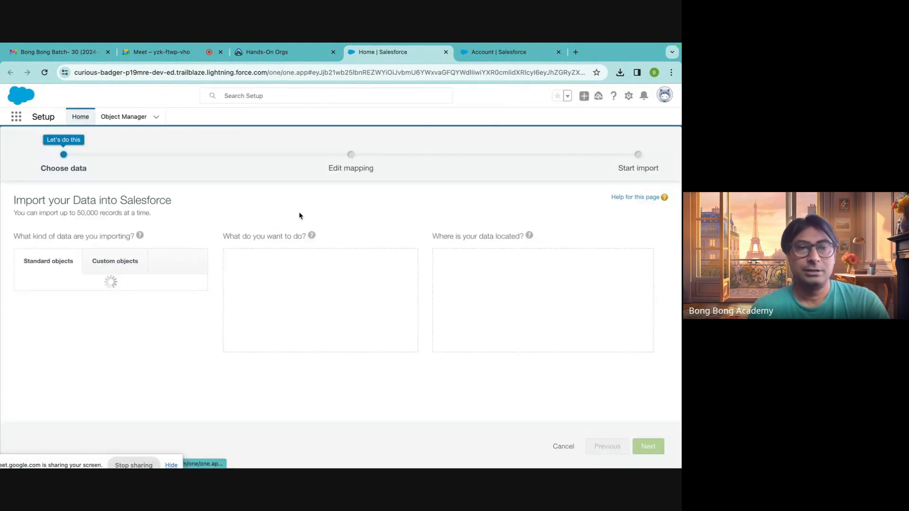
click(109, 260)
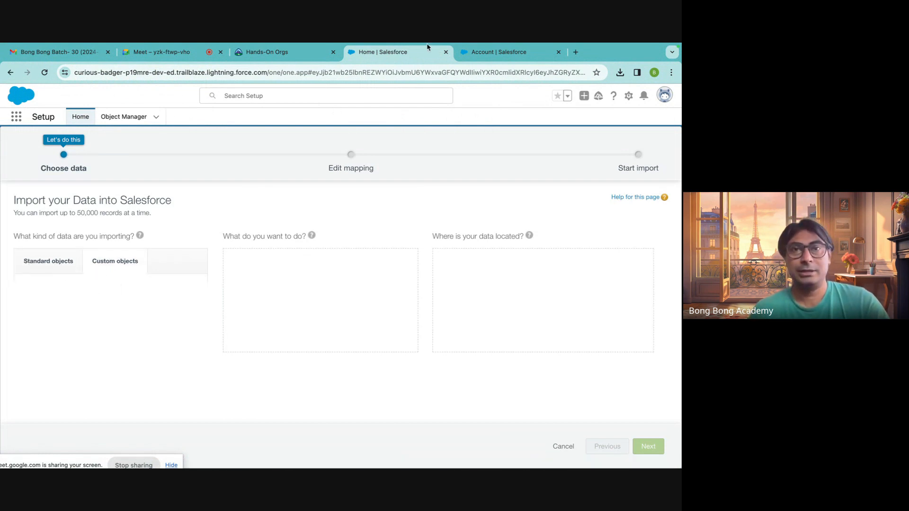
click(446, 52)
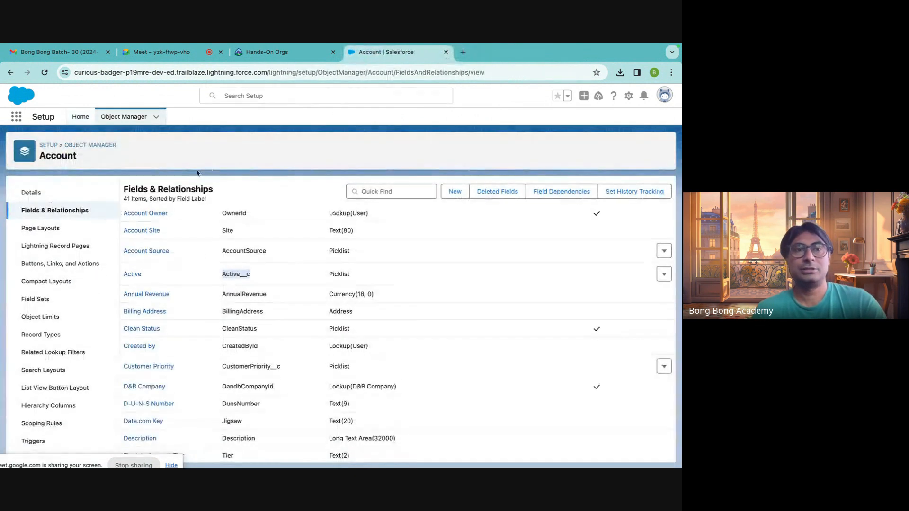
Find the Data Import Wizard in Setup by searching for "impo", and launch it.
click(80, 117)
click(35, 142)
text(impo)
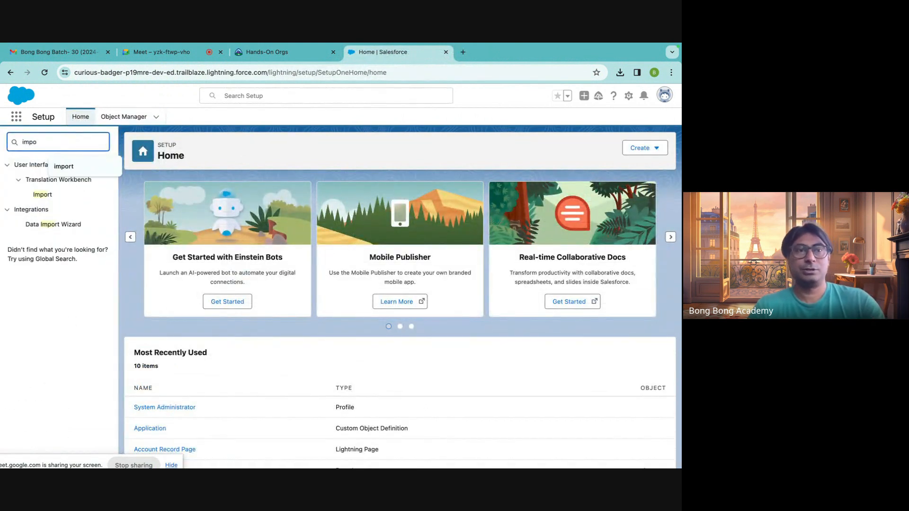
click(48, 227)
click(47, 228)
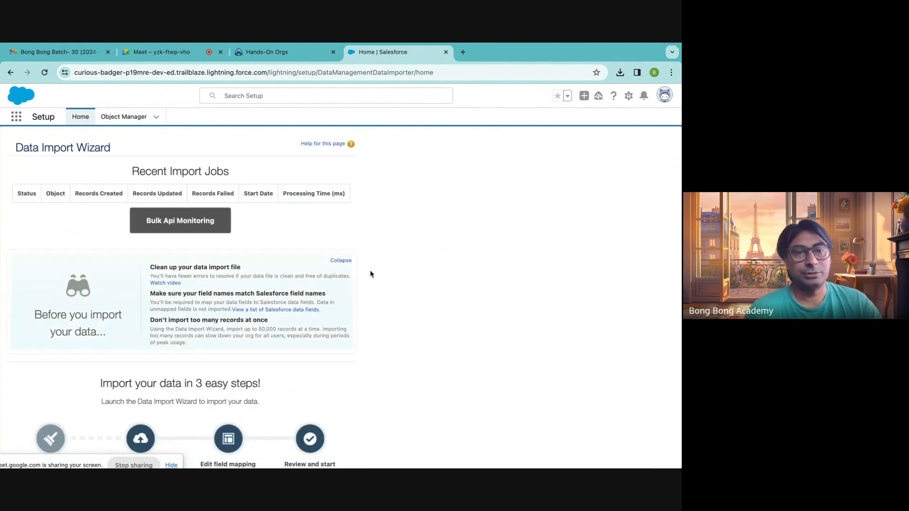
scroll(370, 276, down, 3)
click(208, 349)
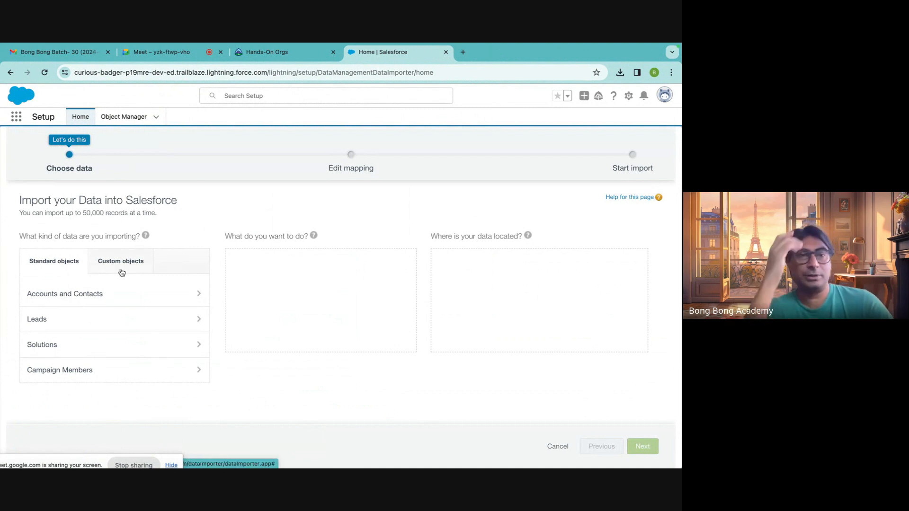
Set the import to add new Accounts and Contacts records, with NewAccount.csv from Downloads as the CSV source.
click(99, 303)
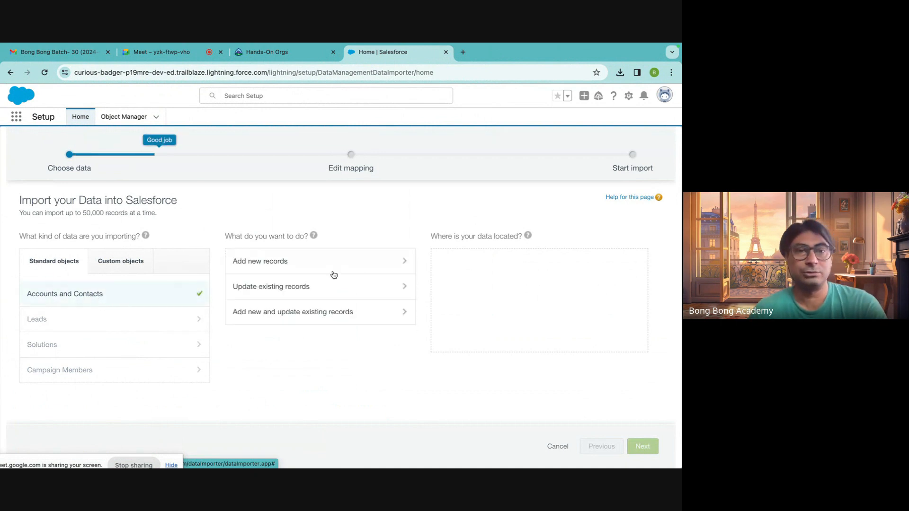
click(318, 269)
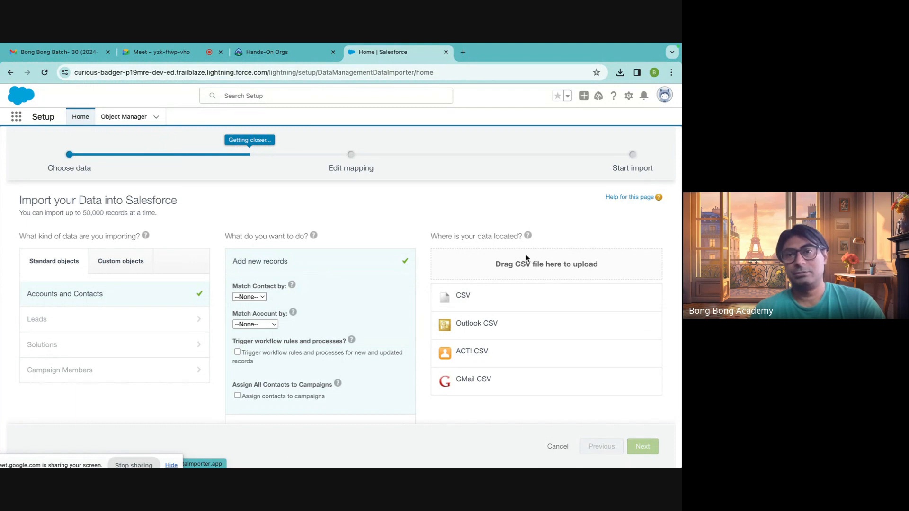
click(485, 297)
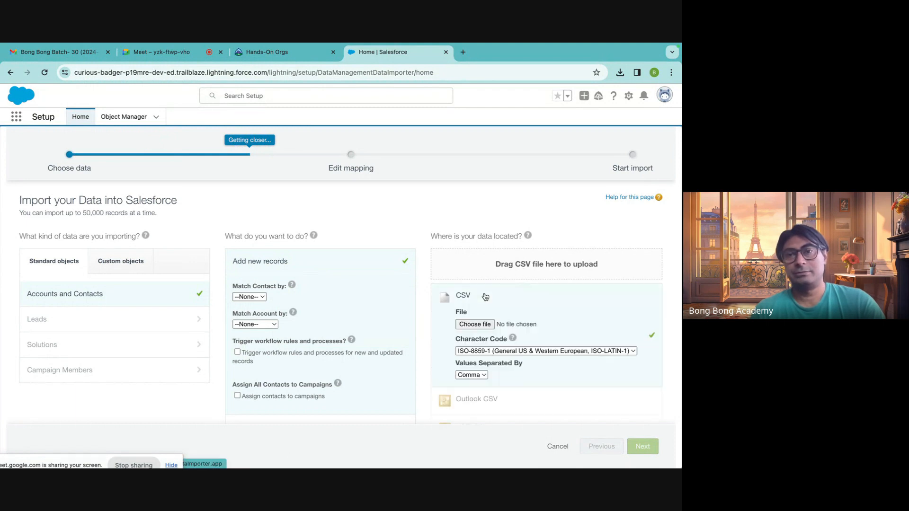
click(474, 325)
click(174, 130)
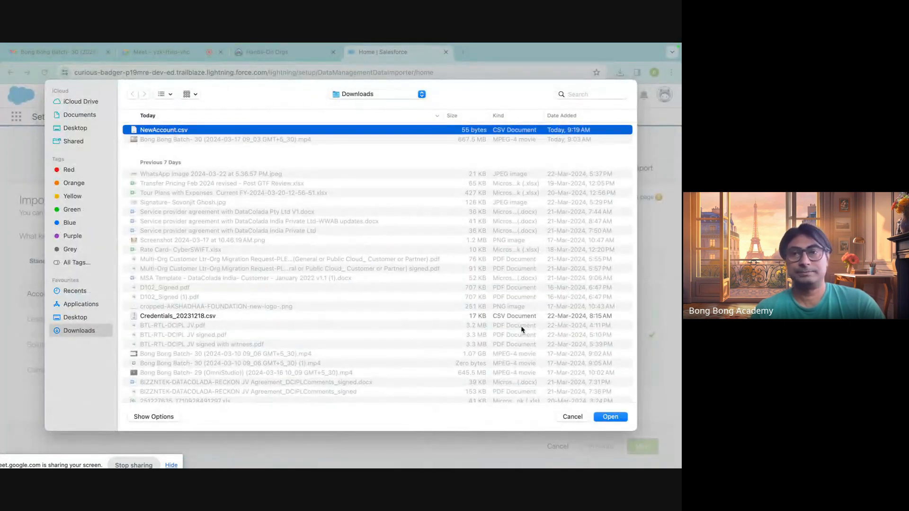
click(601, 416)
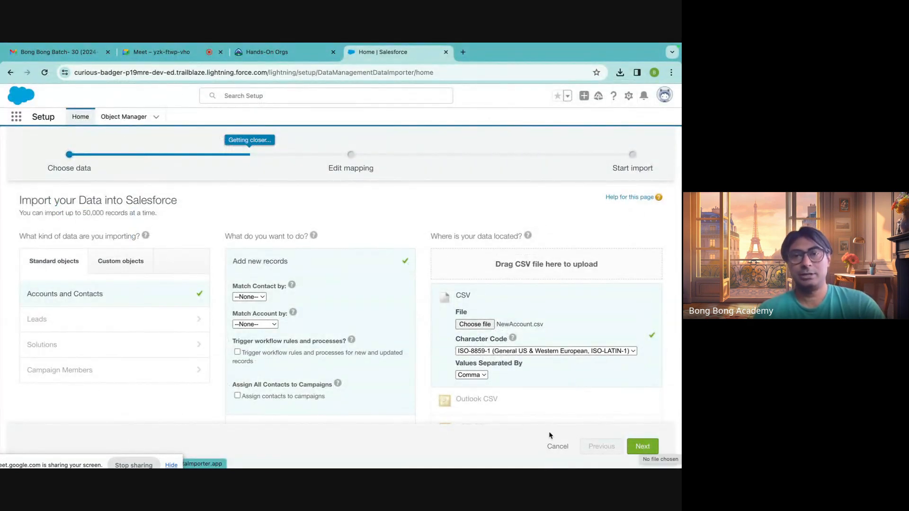
Review the import options and continue to the Edit mapping stage.
scroll(538, 411, down, 3)
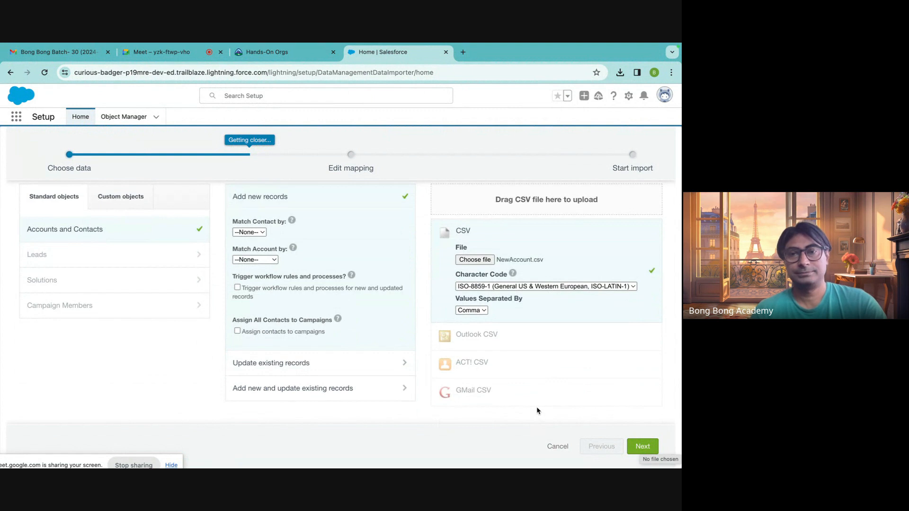
scroll(537, 411, up, 3)
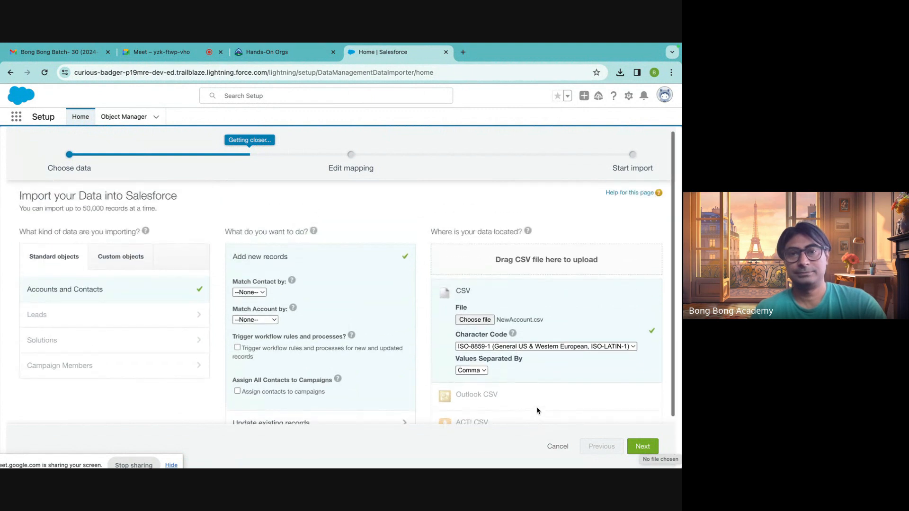
scroll(538, 411, down, 3)
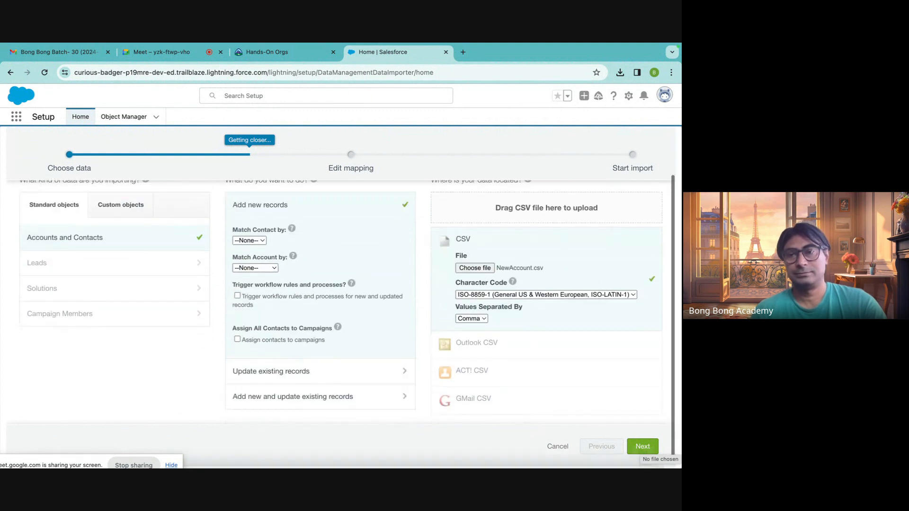
click(643, 446)
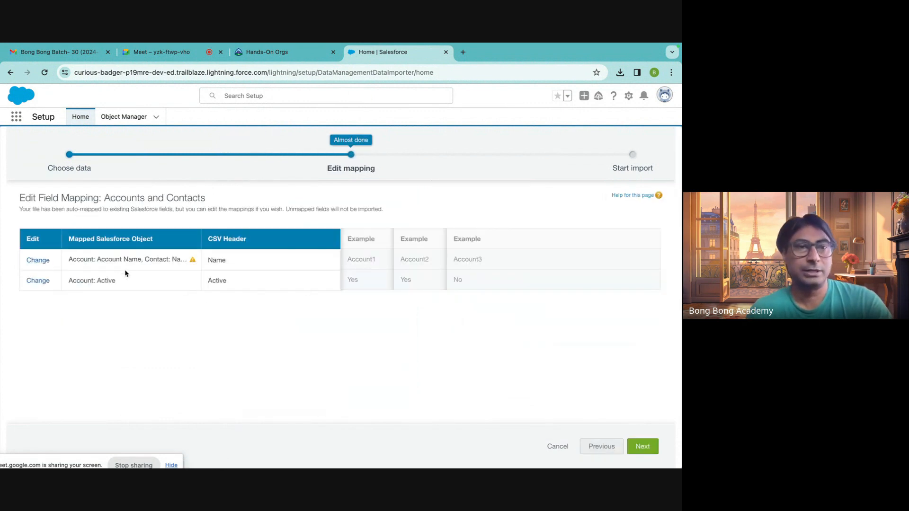
Check how the Name and Active CSV headers are mapped, and read the warning on the Name mapping.
double_click(215, 260)
double_click(217, 280)
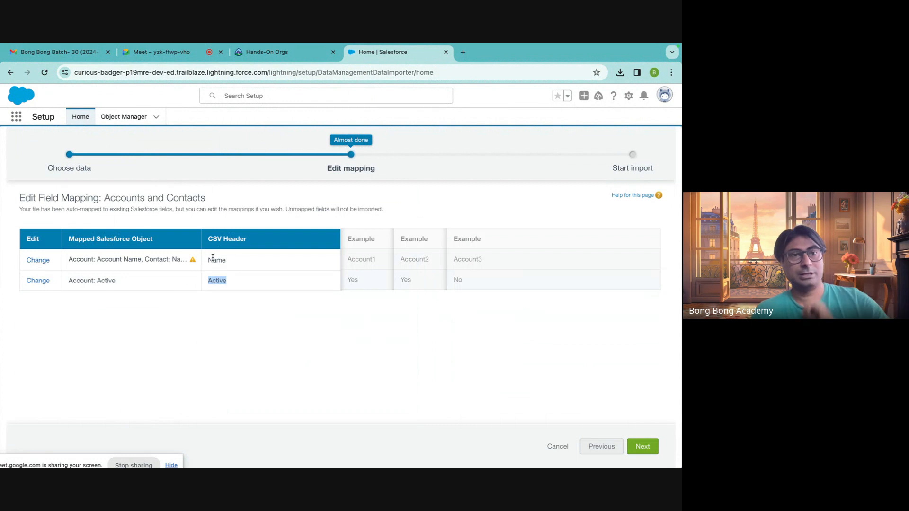
mouse_move(194, 264)
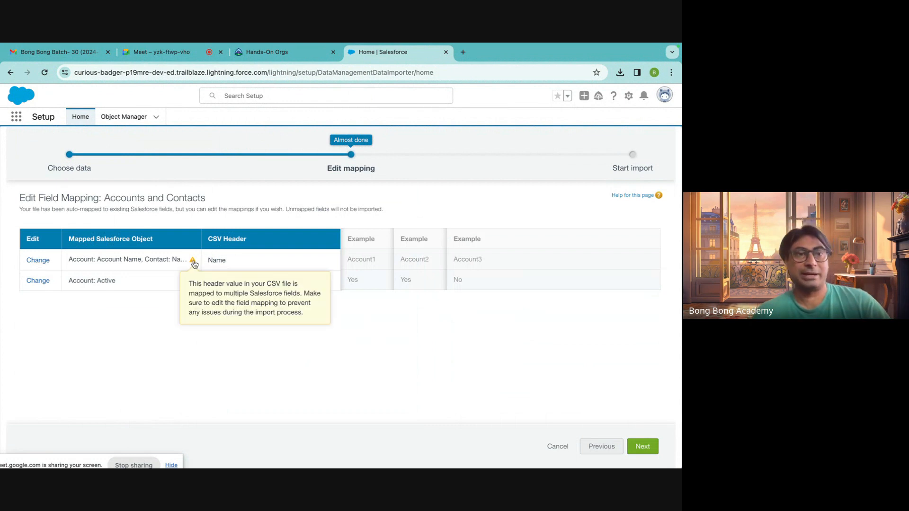
drag(70, 283, 121, 286)
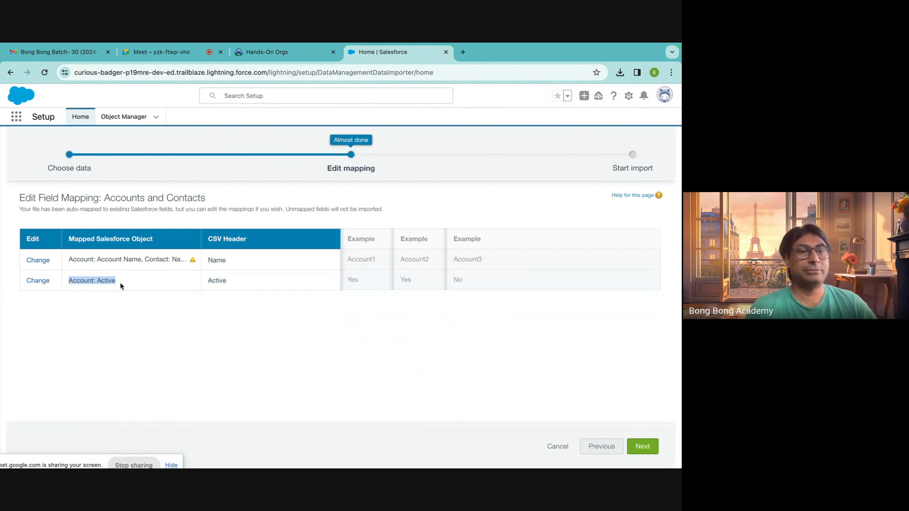
Remove Contact: Name from the Name header's mapping so that it maps only to Account: Account Name.
click(41, 262)
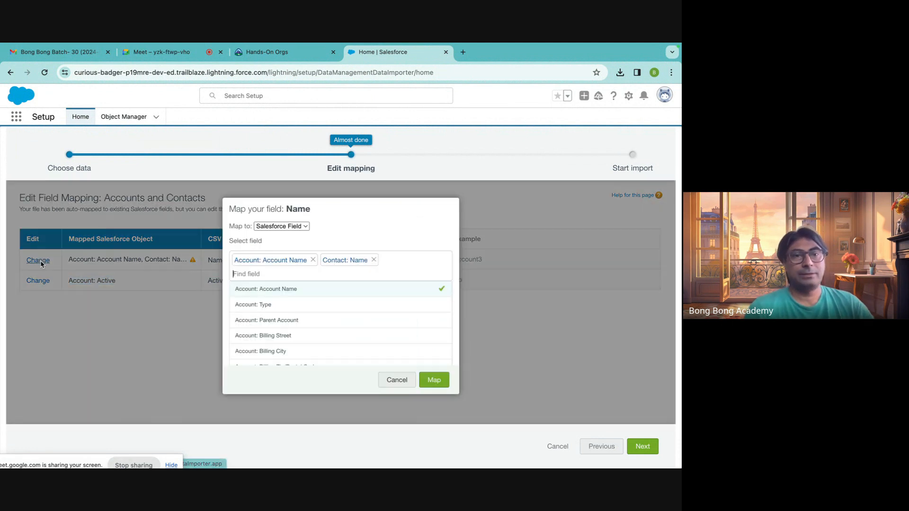
click(374, 261)
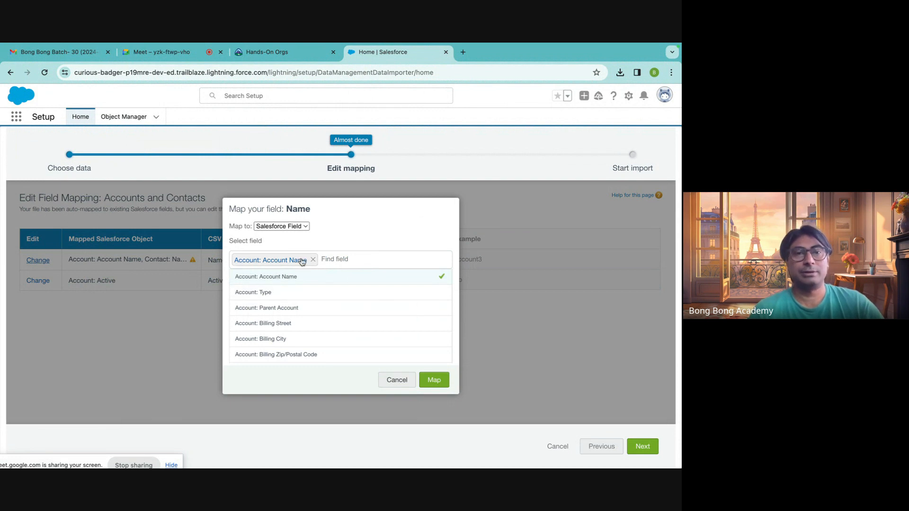
click(430, 379)
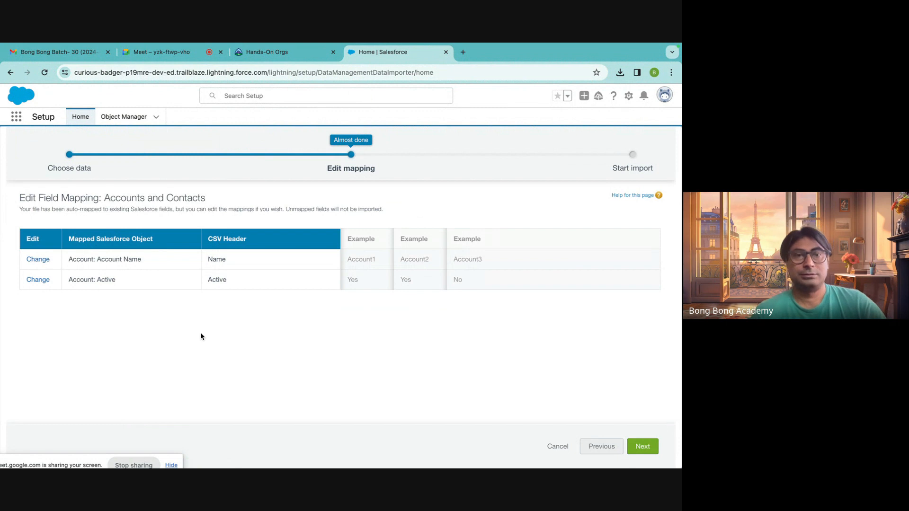
Check the field mappings of the Name and Active CSV headers, and continue to the Start import stage.
double_click(215, 259)
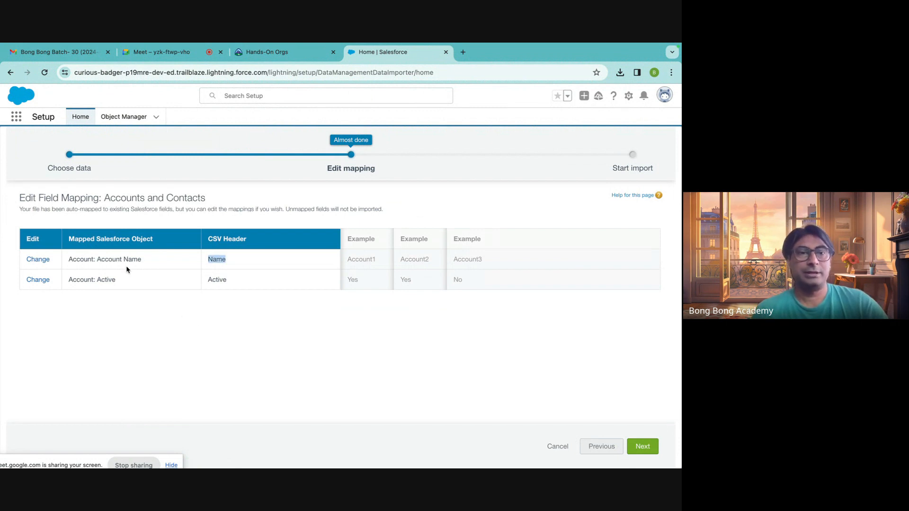
drag(137, 260, 96, 259)
click(221, 279)
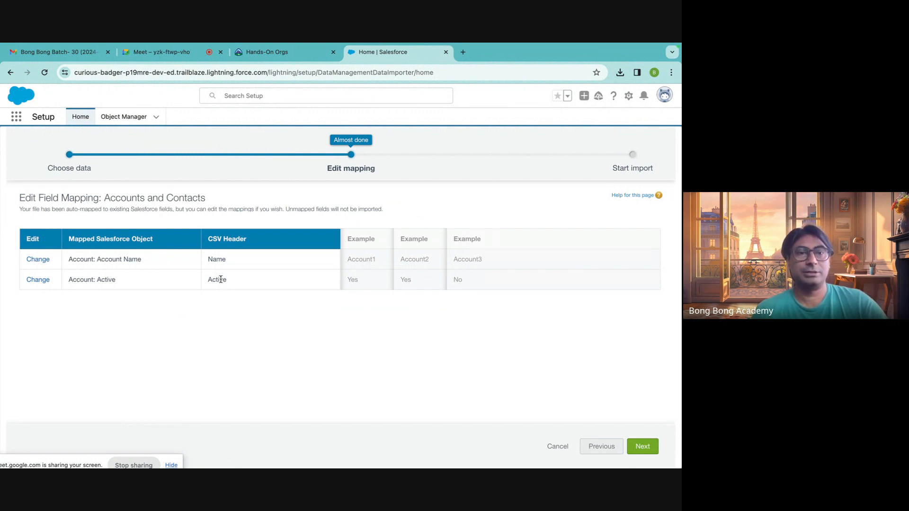
double_click(211, 279)
double_click(99, 279)
click(245, 338)
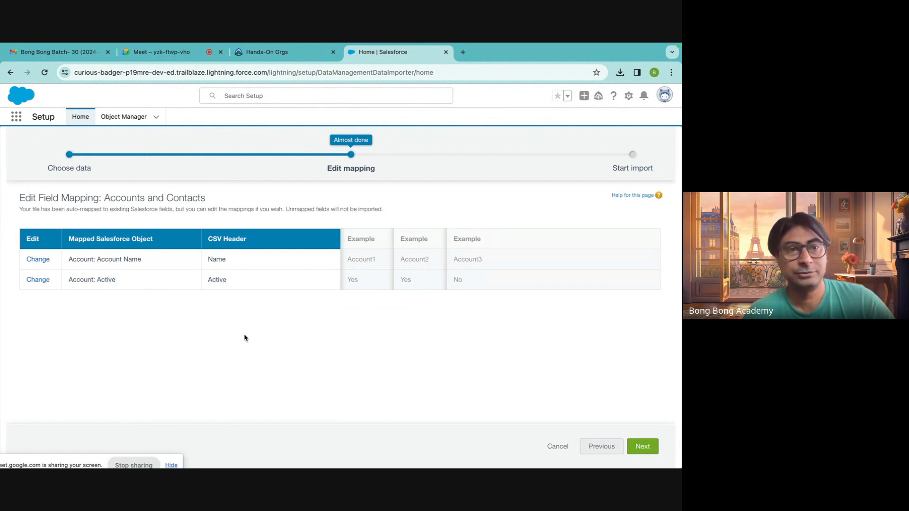
click(641, 447)
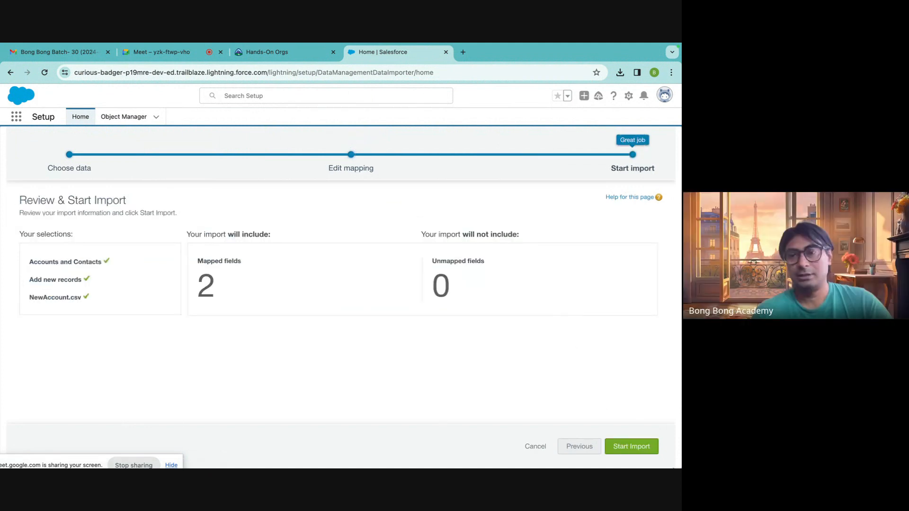
Start the import and review the resulting bulk data load job's details and batch results.
click(635, 447)
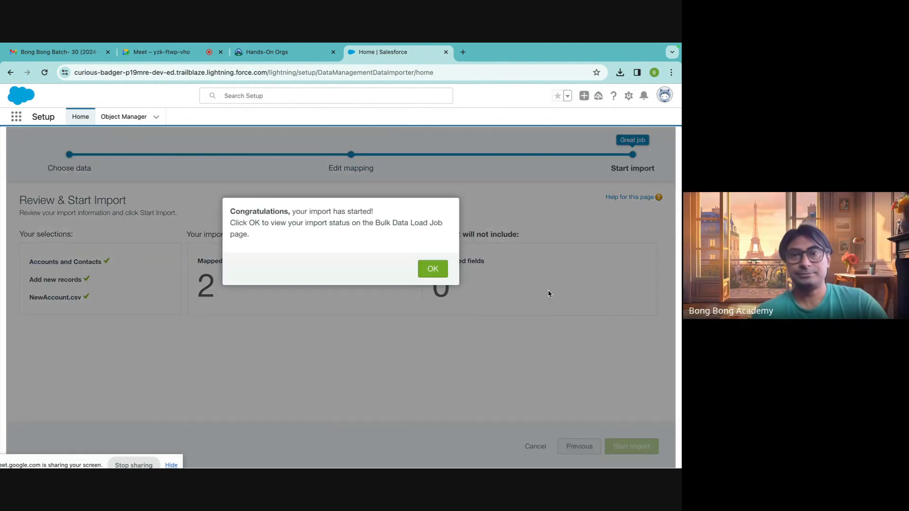
click(433, 269)
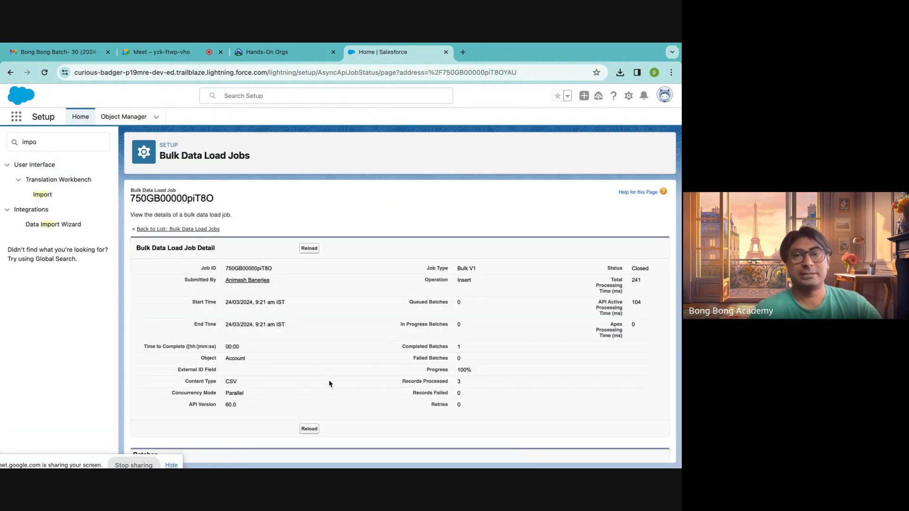
scroll(330, 384, down, 2)
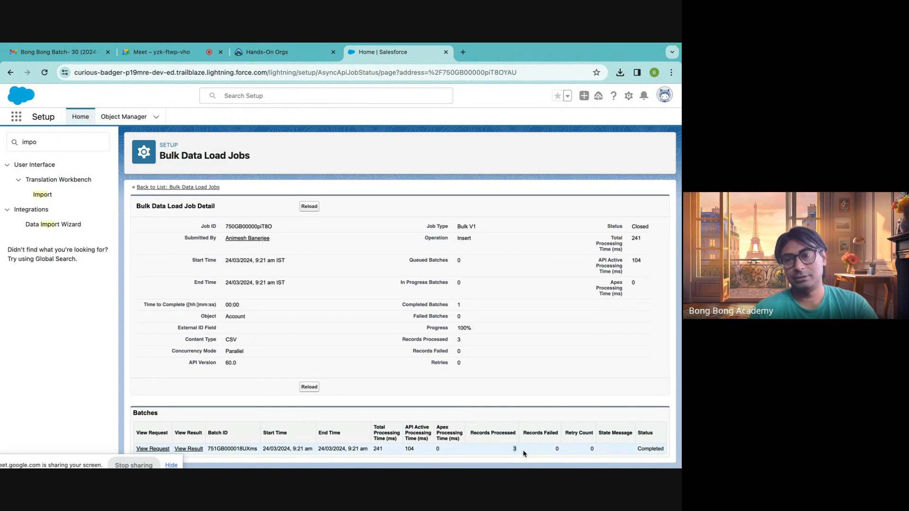
scroll(532, 313, up, 2)
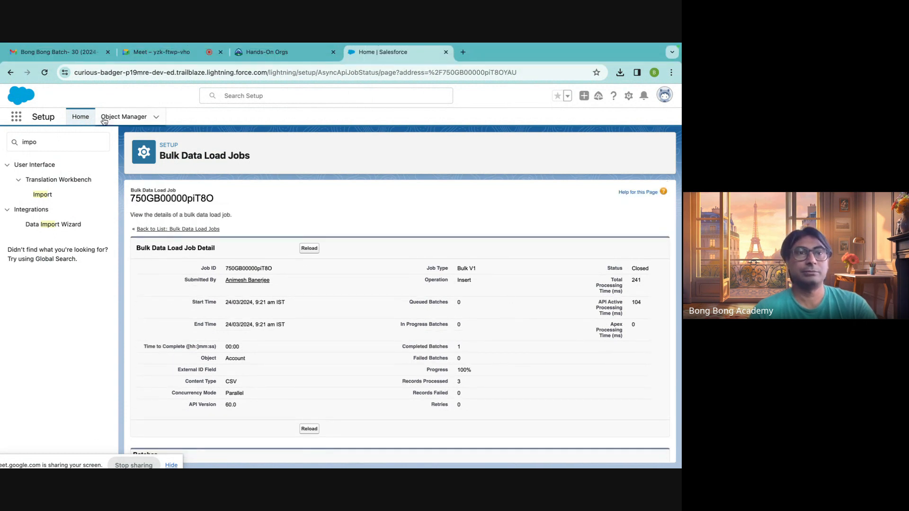
Open the Accounts list by searching the apps and items for "acco", and switch from Recently Viewed to another list view.
click(16, 117)
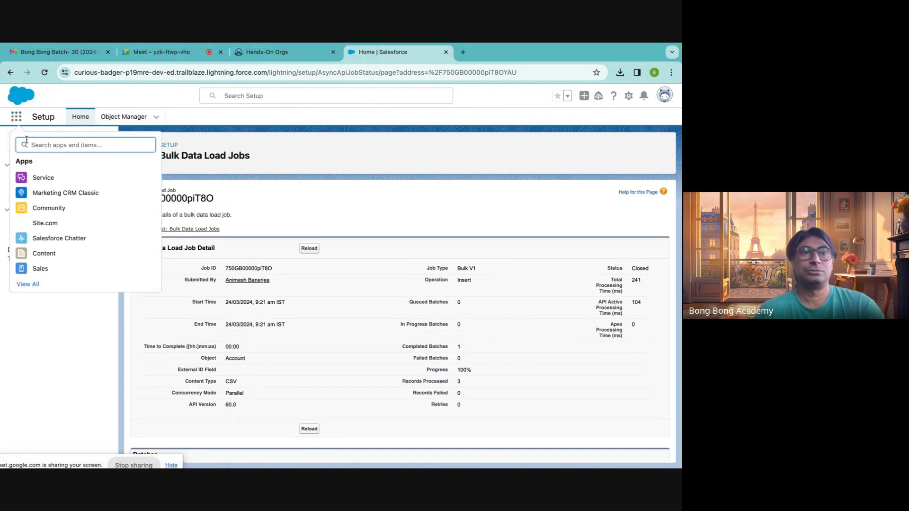
text(accout)
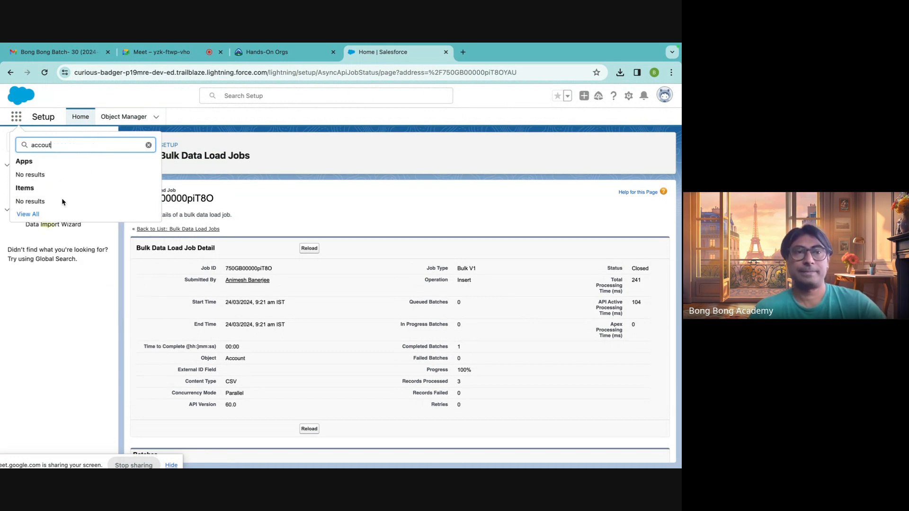
key(BackSpace)
key(BackSpace)
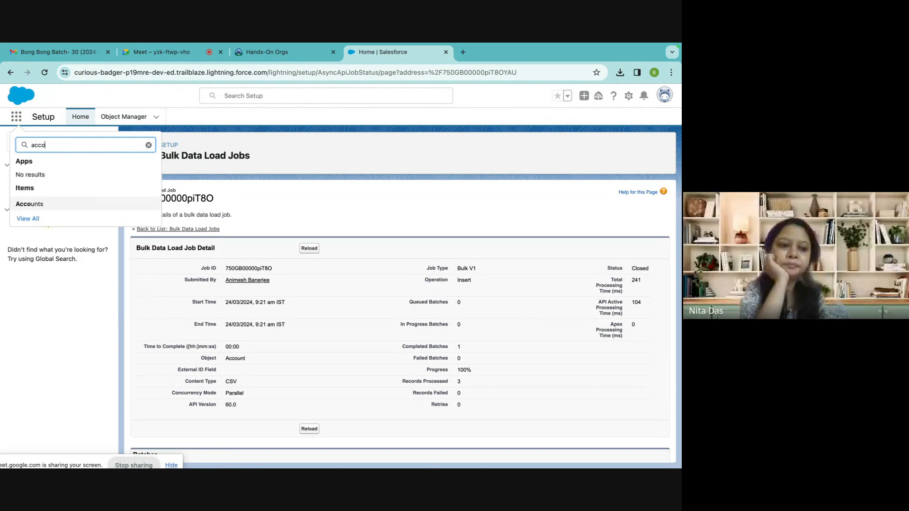
click(45, 205)
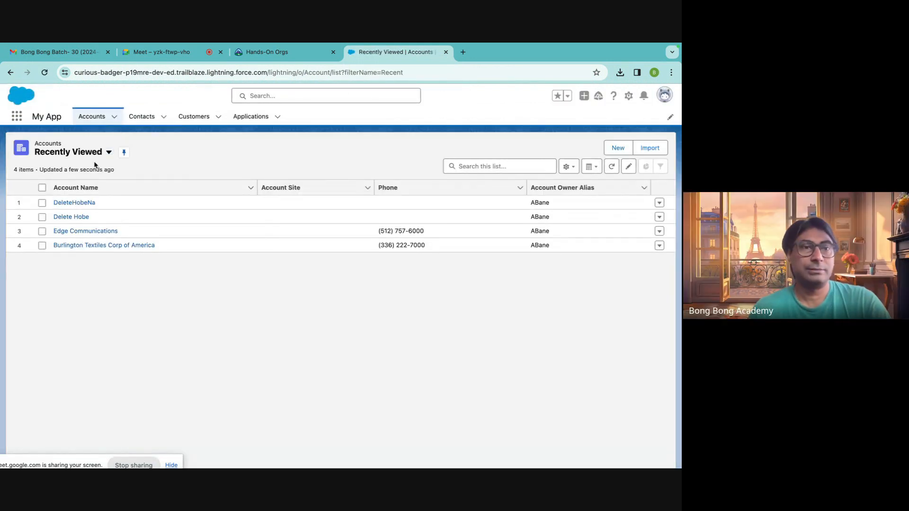
click(94, 153)
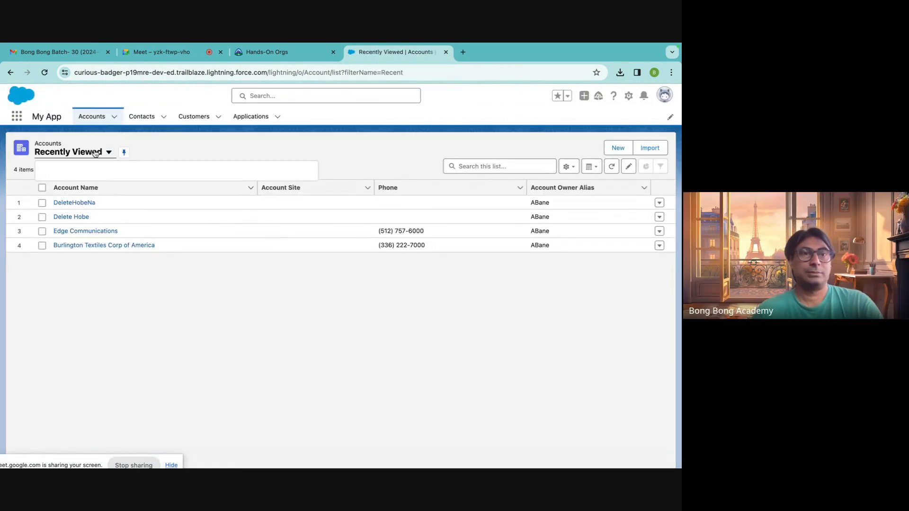
click(85, 185)
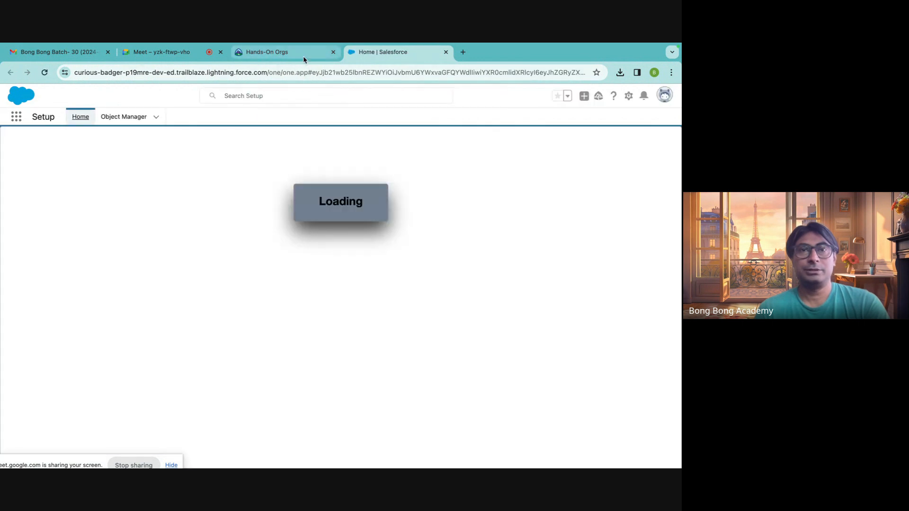
Set a new import in the Data Import Wizard to add new Accounts and Contacts records, and check the Match Contact by options.
click(304, 57)
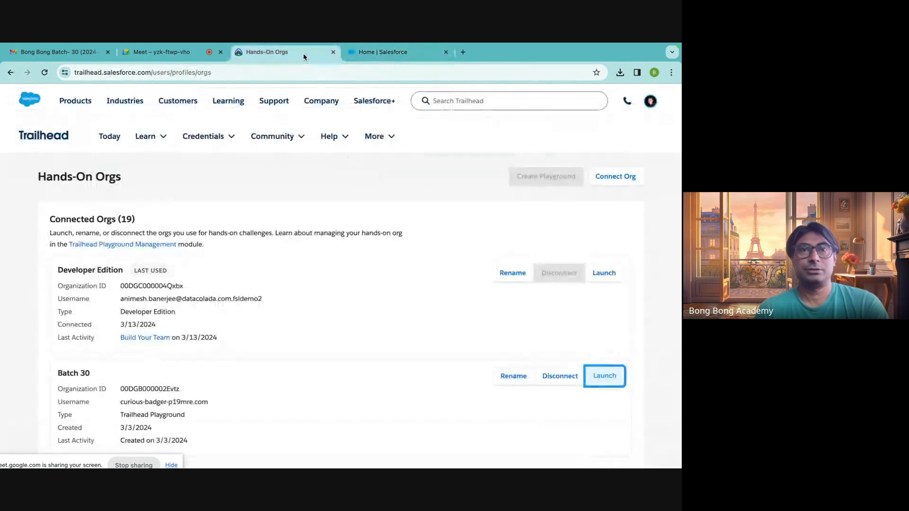
click(365, 54)
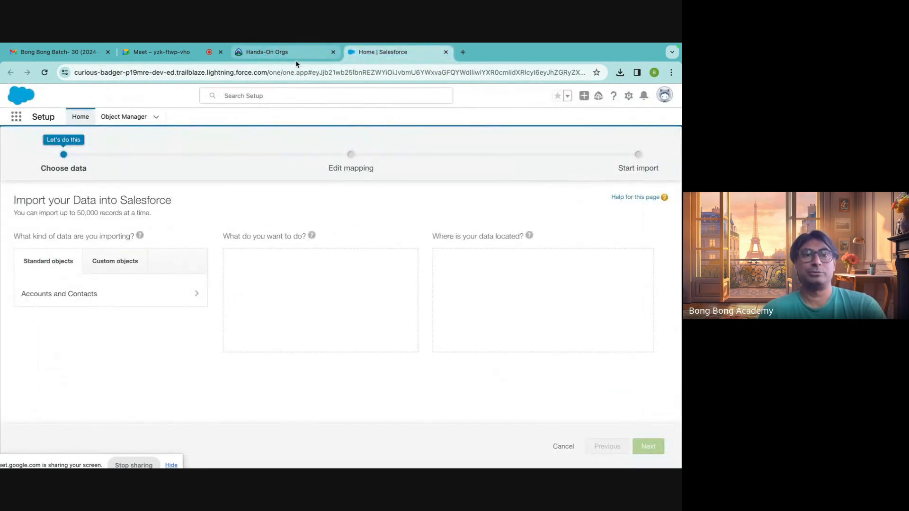
click(116, 299)
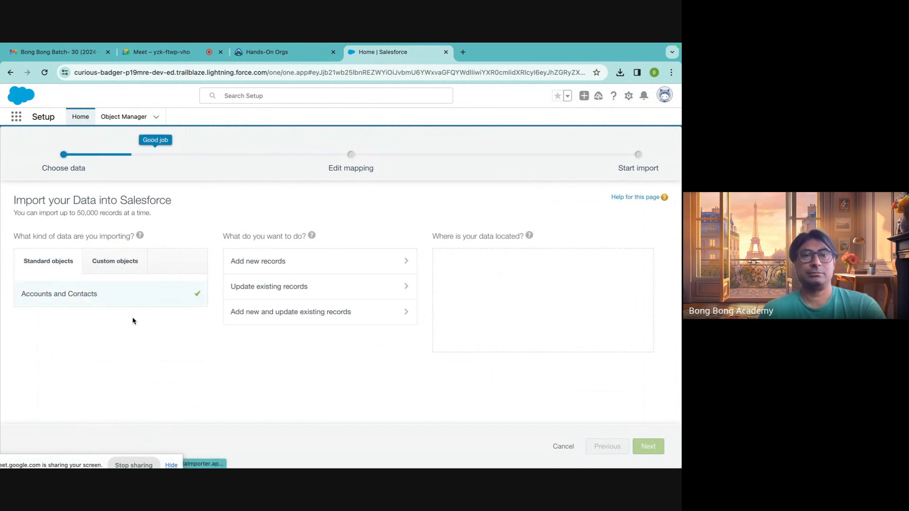
click(254, 265)
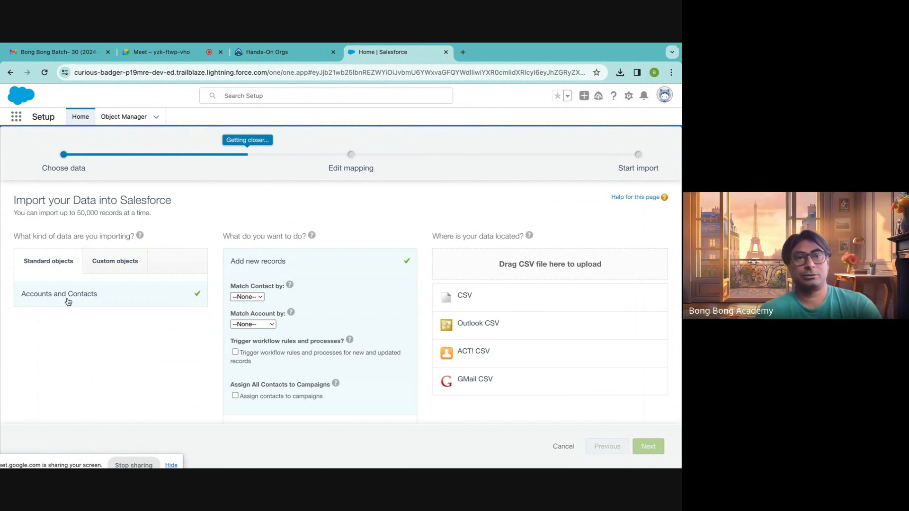
mouse_move(290, 314)
scroll(287, 318, down, 2)
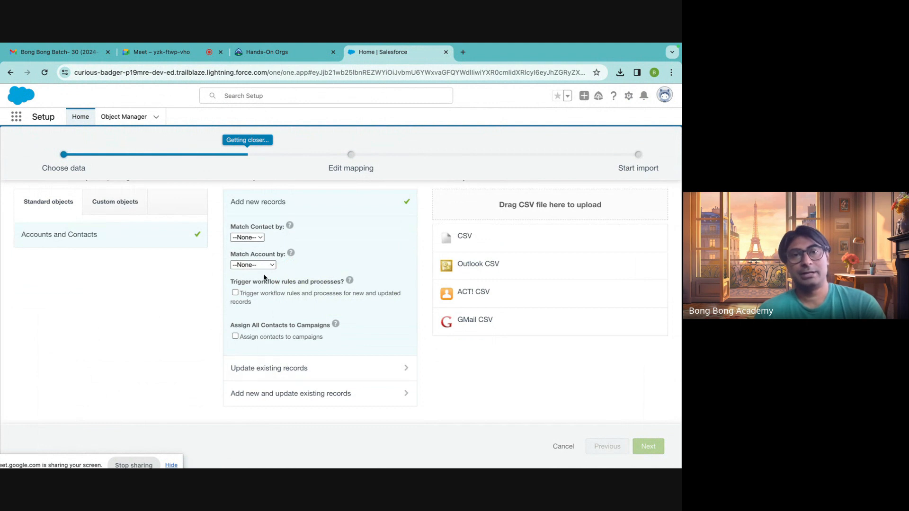
click(261, 244)
click(256, 238)
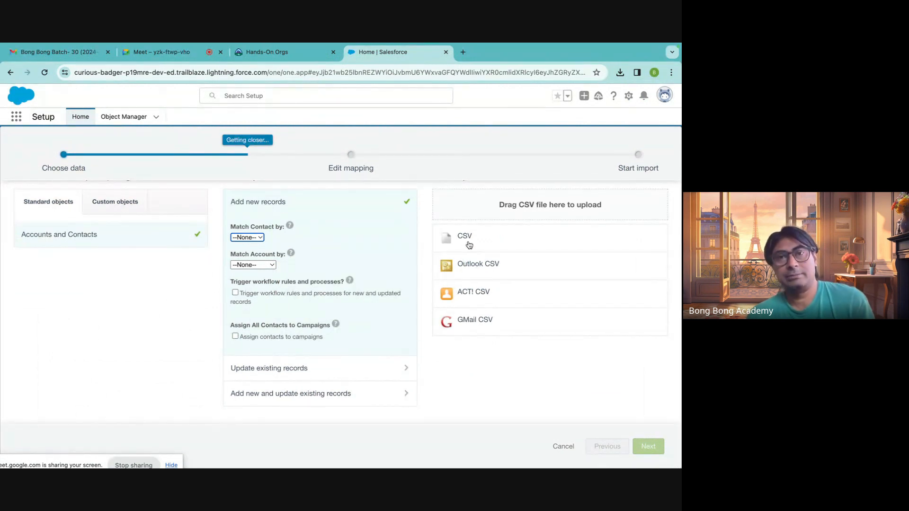
Create a blank workbook in Excel and enter the headers FirstName in A1 and LastName in B1.
mouse_move(341, 467)
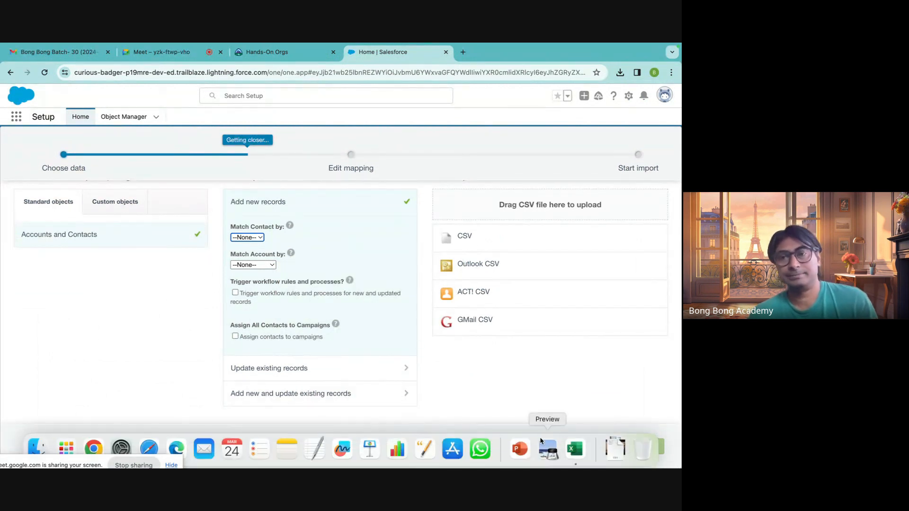
click(579, 454)
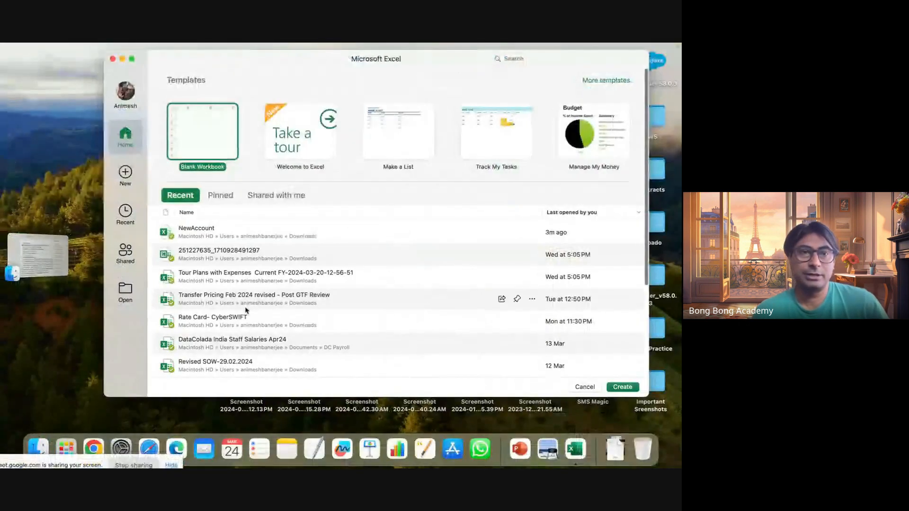
double_click(204, 134)
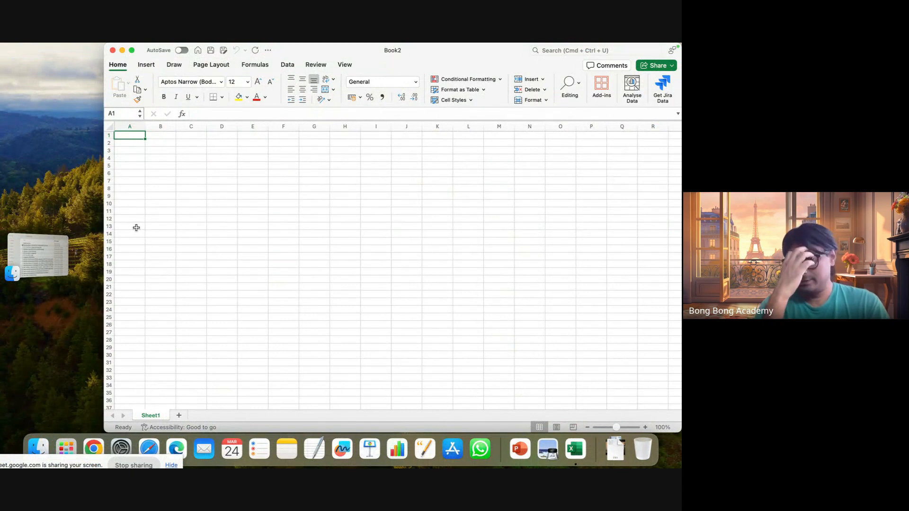
text(First)
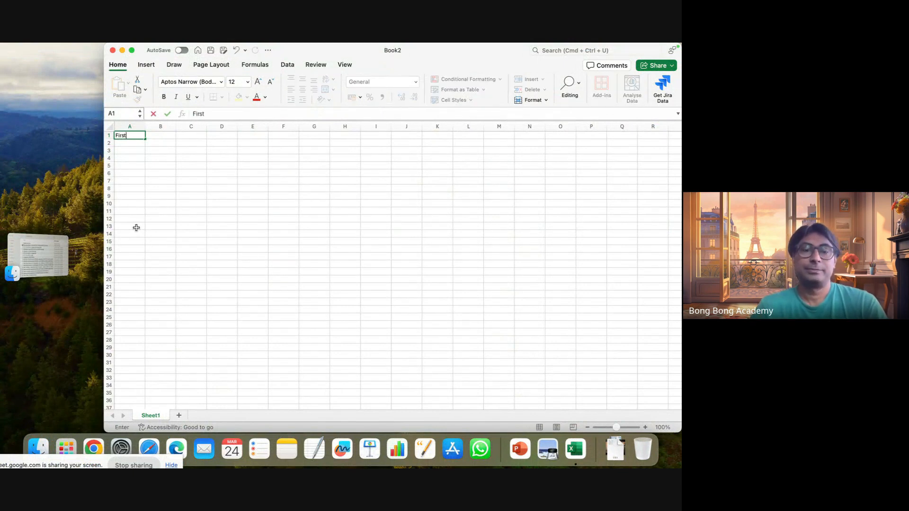
text(Name)
key(Tab)
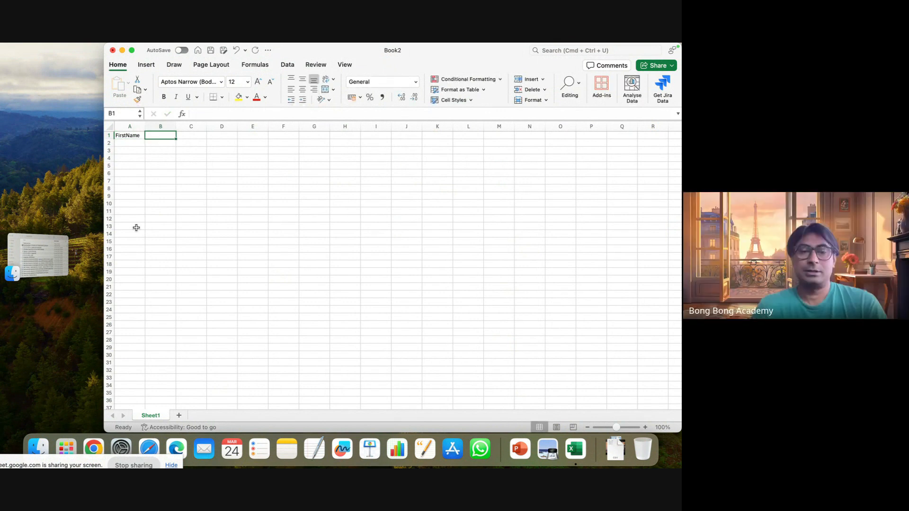
text(LastName)
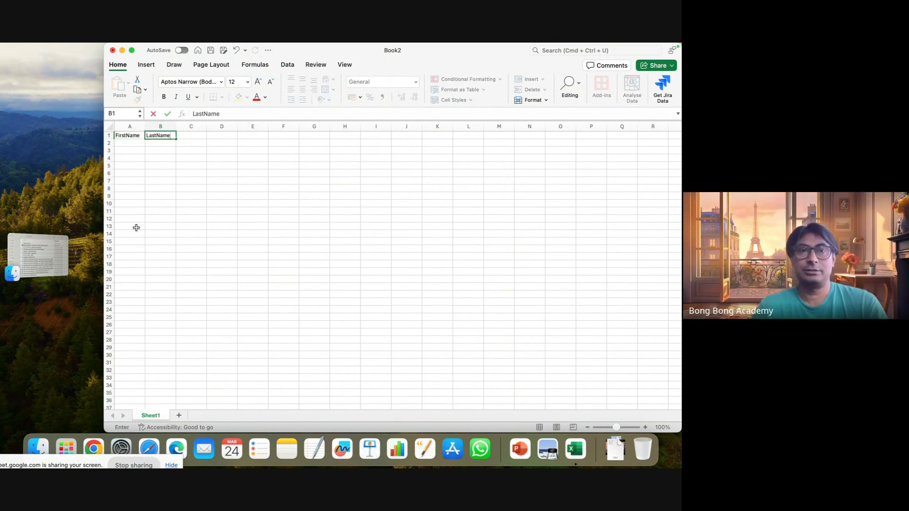
key(Tab)
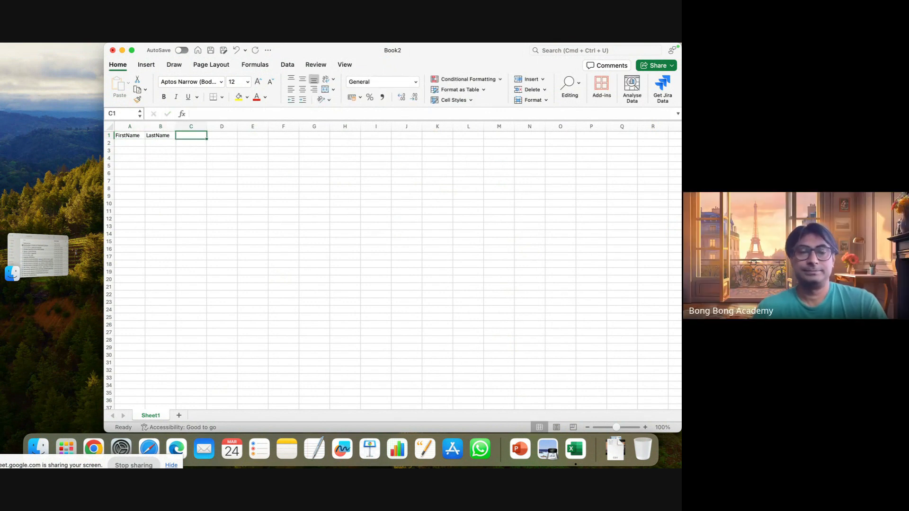
Switch to Salesforce in Chrome and open the Contacts list by searching the apps and items for "contact".
click(94, 447)
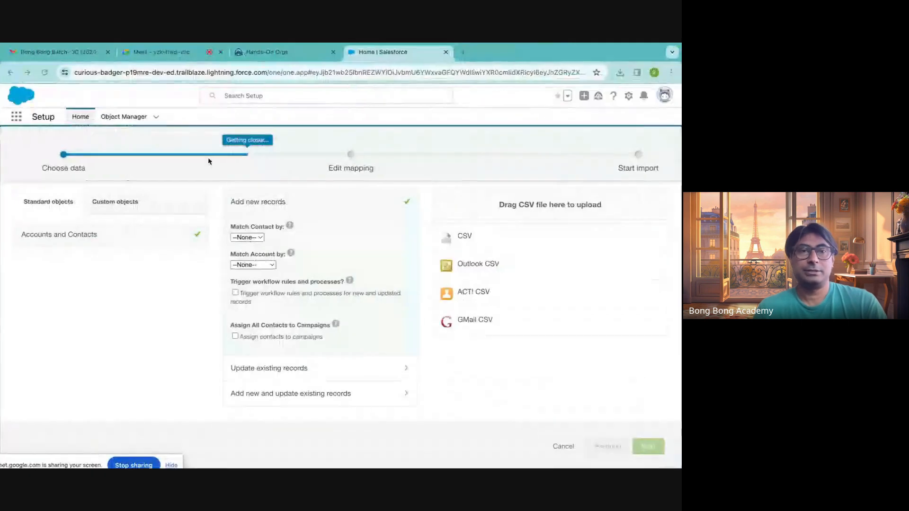
click(270, 56)
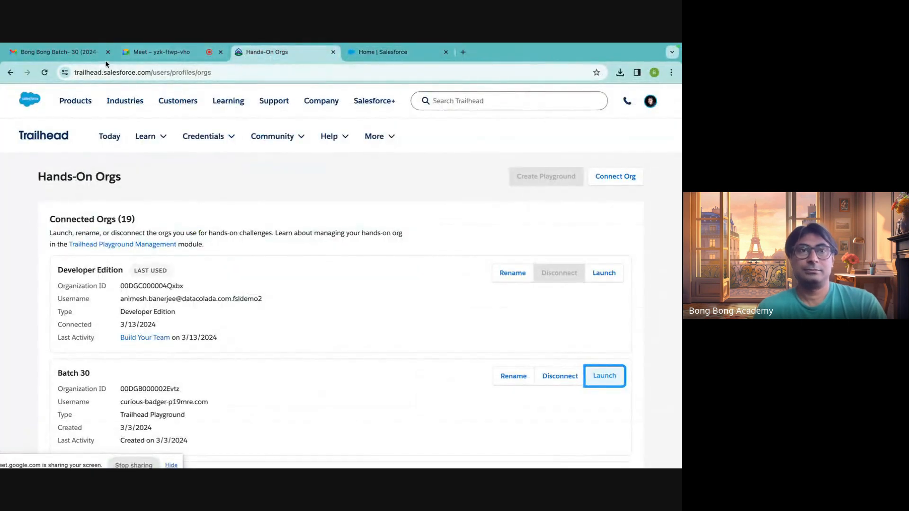
click(405, 53)
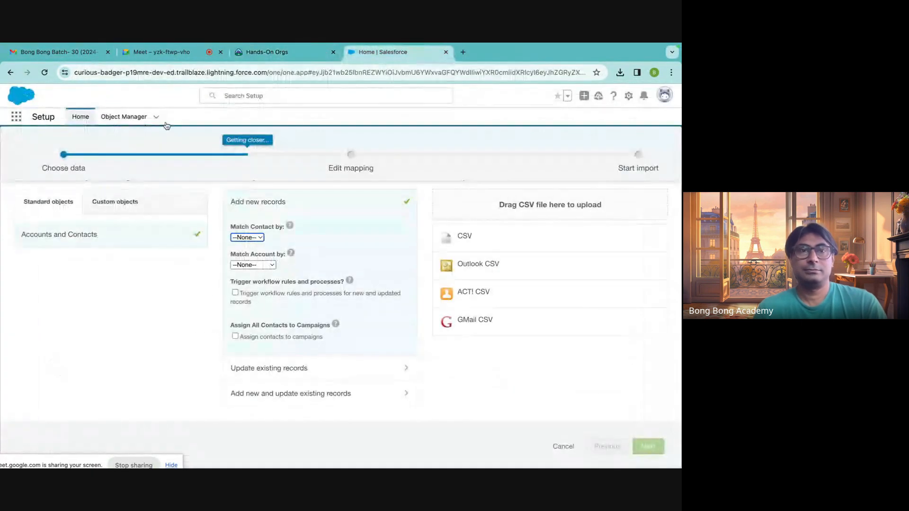
click(16, 117)
text(cpq)
text(n)
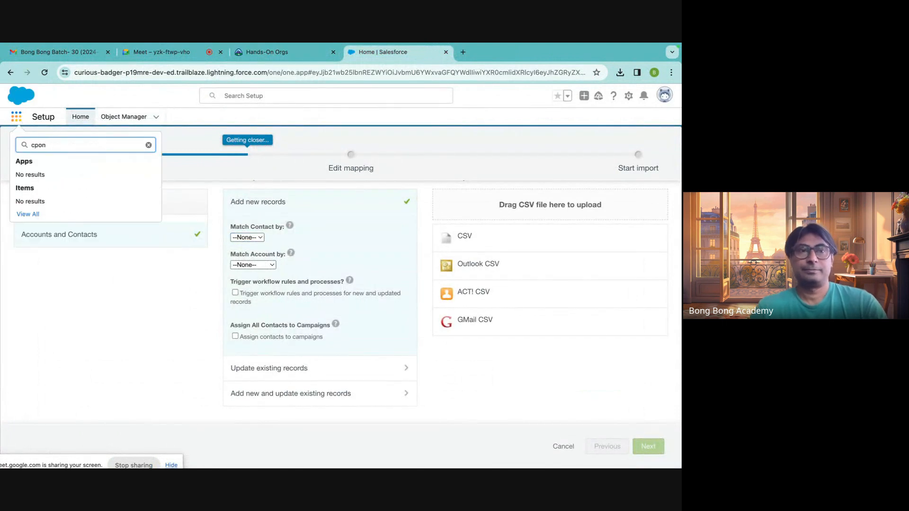
key(BackSpace)
key(BackSpace)
key(BackSpace)
text(ot)
key(BackSpace)
text(n)
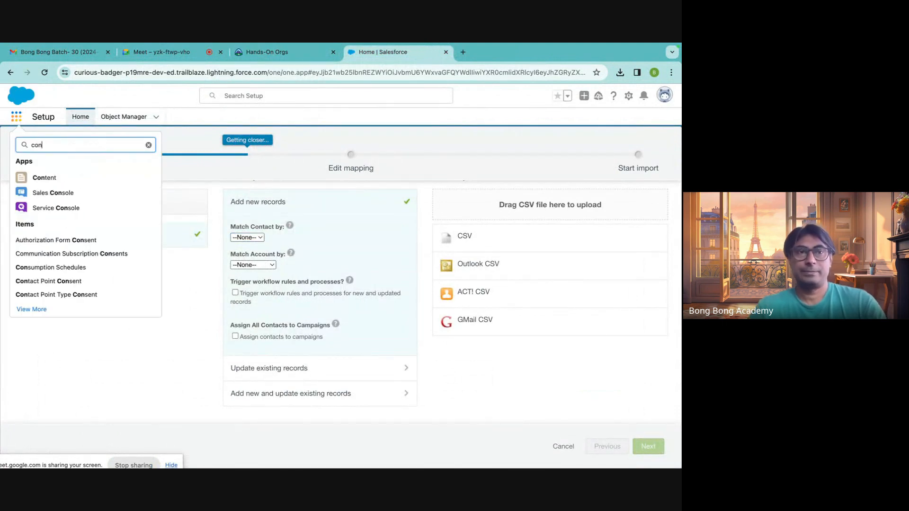
text(tact)
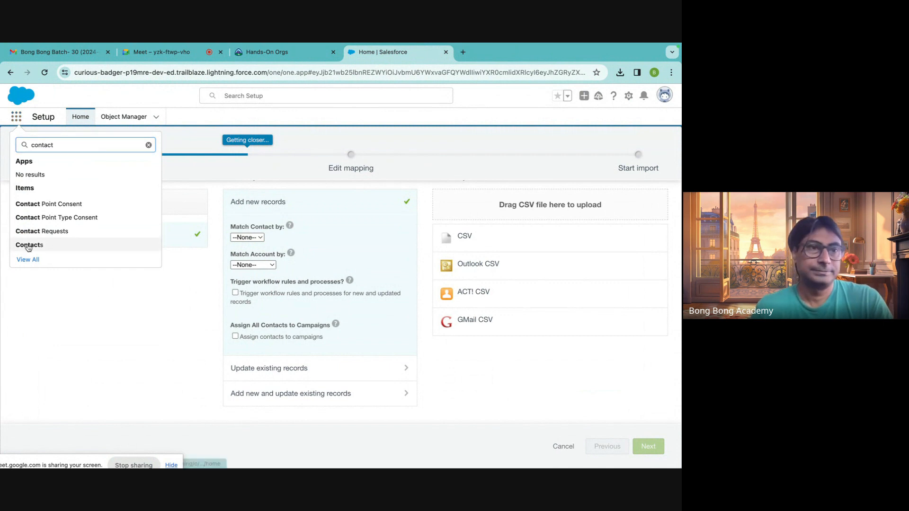
click(29, 245)
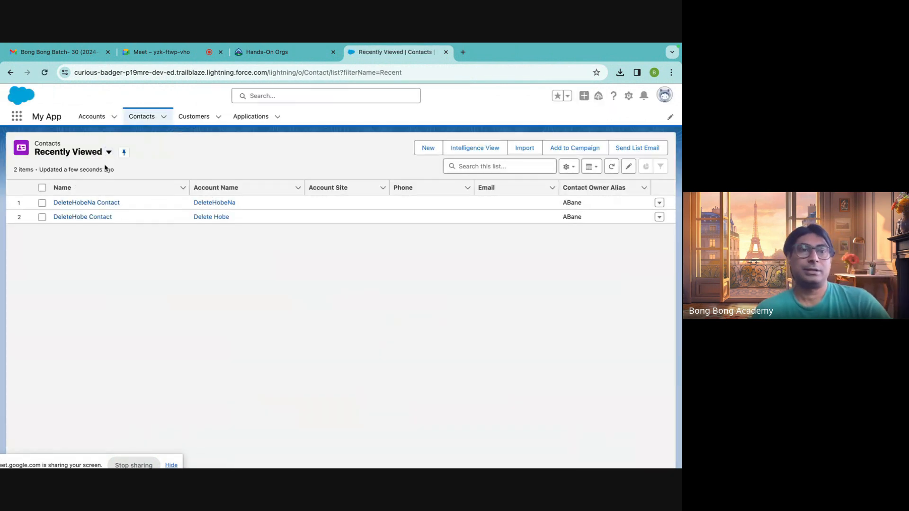
Open the first recently viewed contact and inspect its details and additional record actions.
click(101, 202)
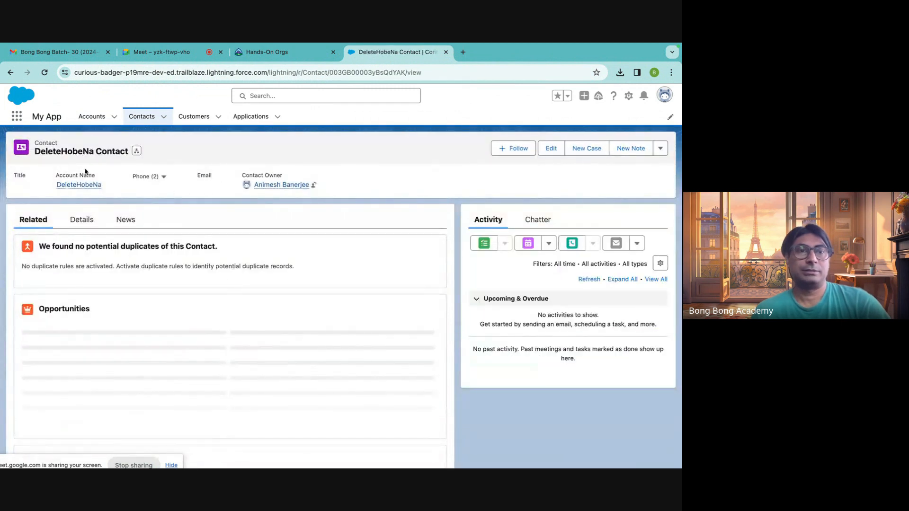
click(82, 220)
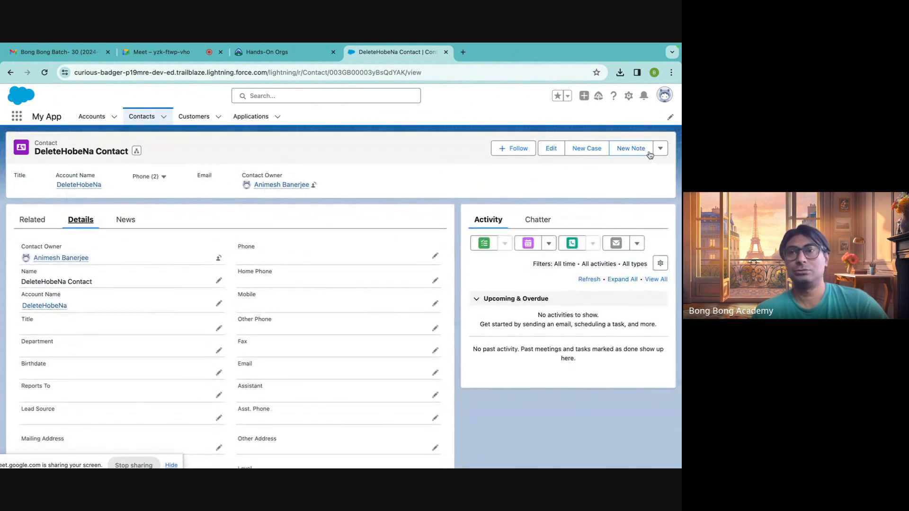
click(665, 151)
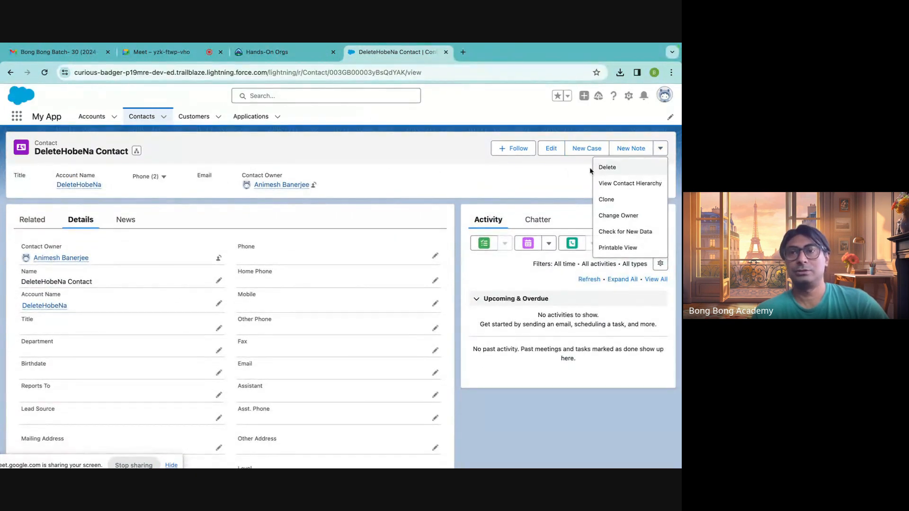
Examine the First Name, Last Name and Account Name fields on a new contact form, and close it without saving.
click(165, 118)
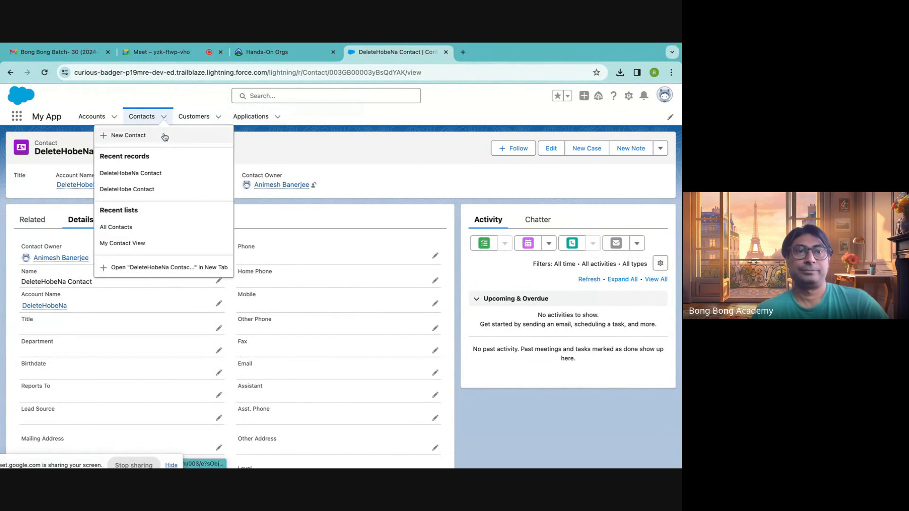
click(165, 138)
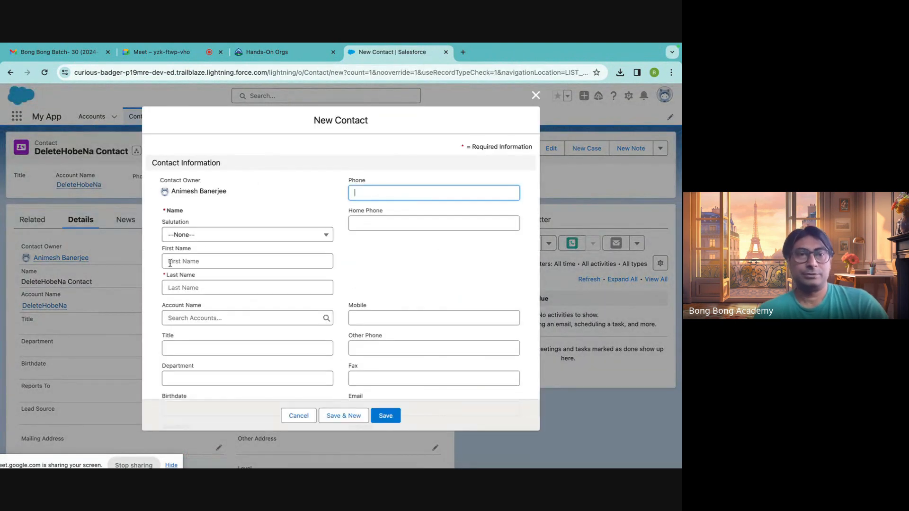
click(169, 261)
click(172, 286)
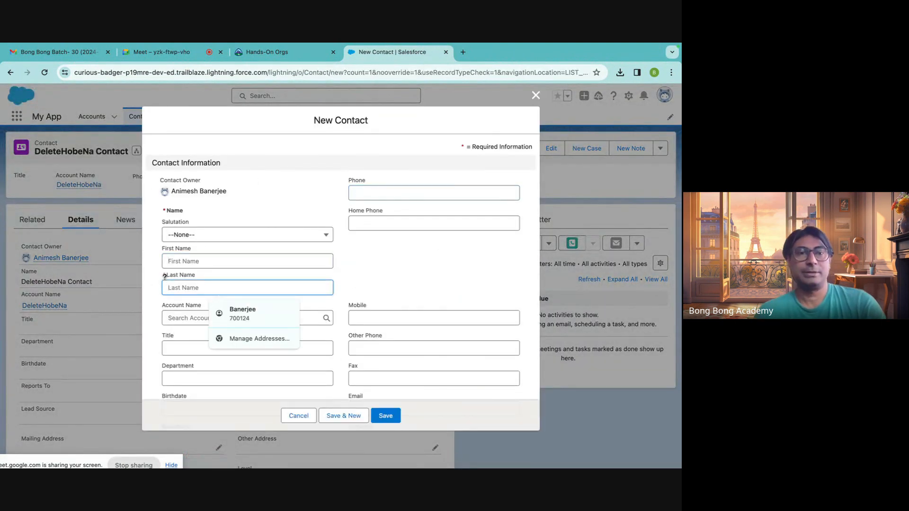
drag(164, 277, 214, 280)
scroll(208, 331, down, 2)
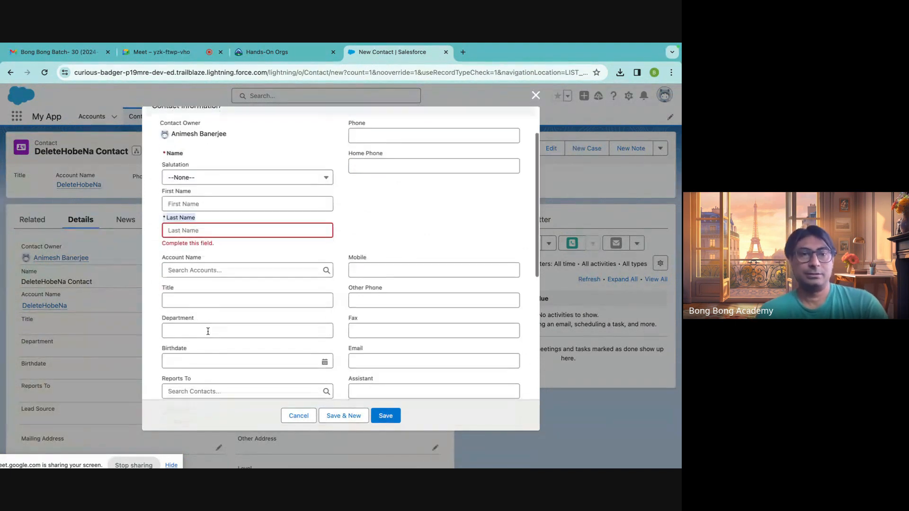
click(181, 269)
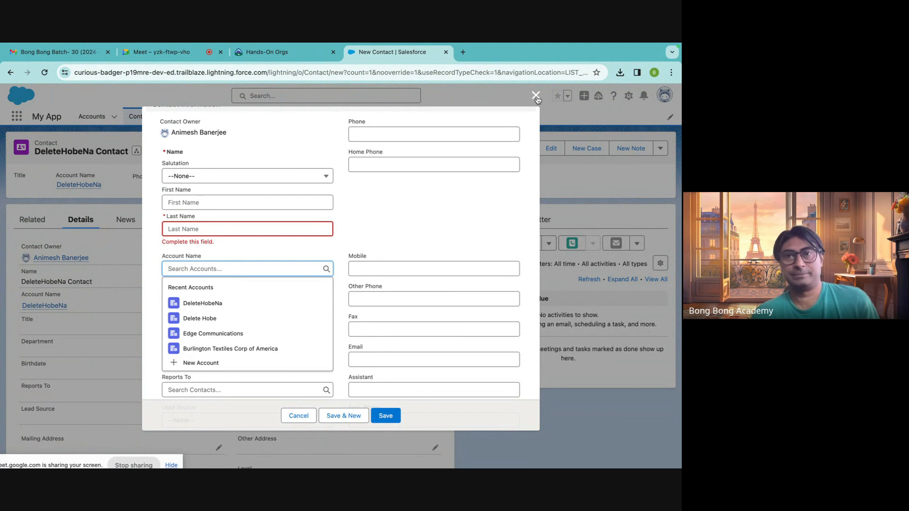
click(536, 95)
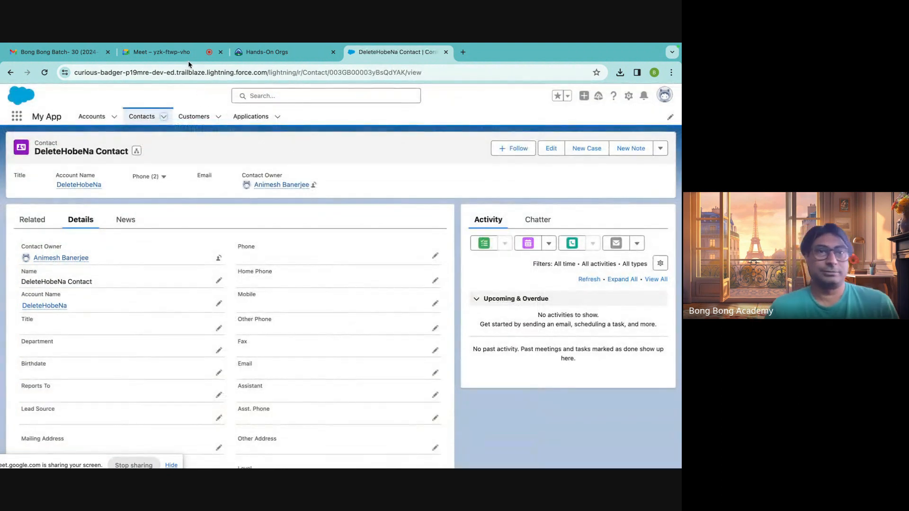
Switch to the Excel workbook and enter the header Account in C1.
click(576, 449)
click(131, 138)
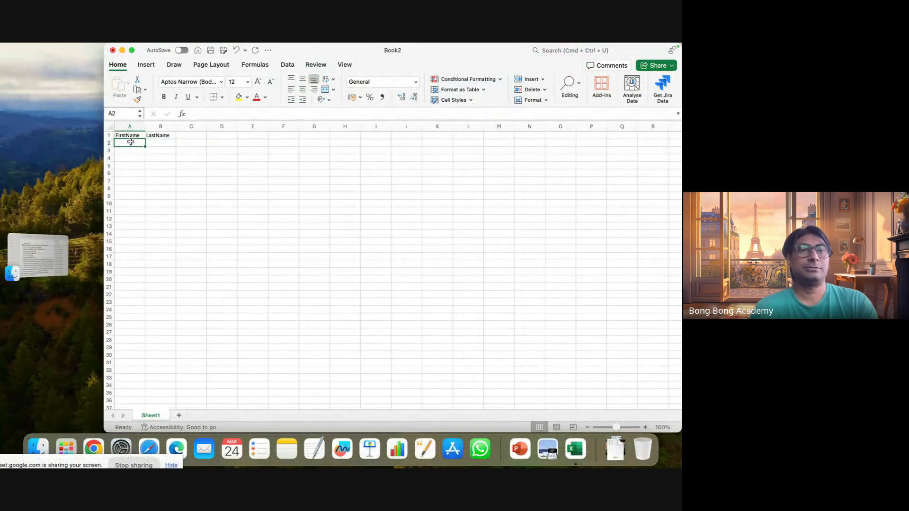
click(164, 136)
click(201, 137)
text(Account)
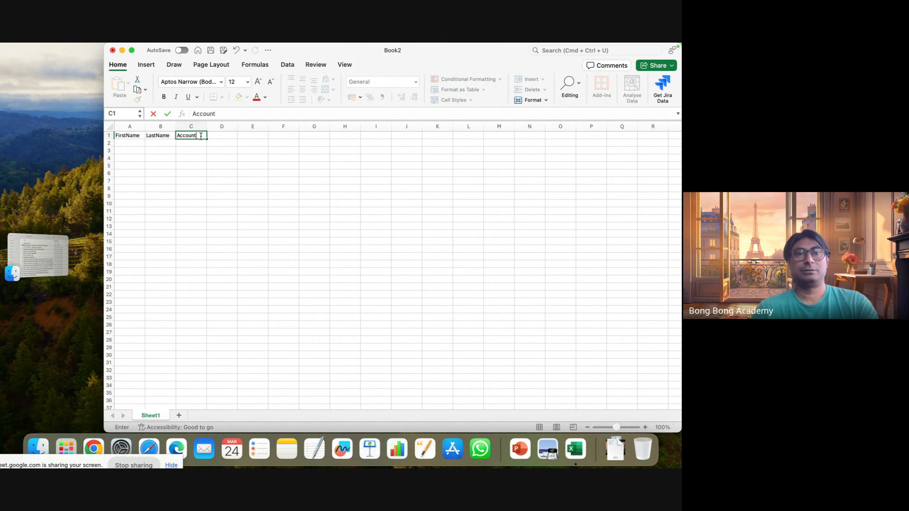
click(179, 166)
Fill the first contact row with FN1 in A2 and LN1 in B2.
click(132, 143)
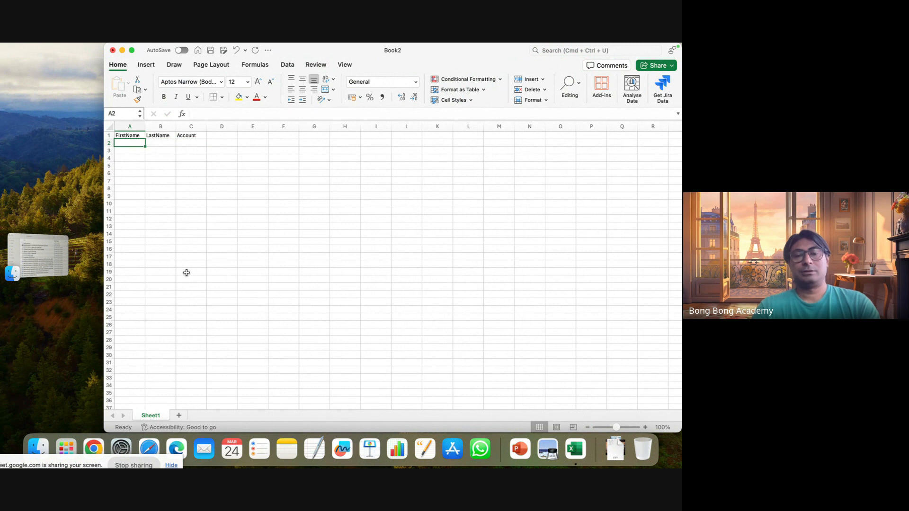
text(FN12)
key(Tab)
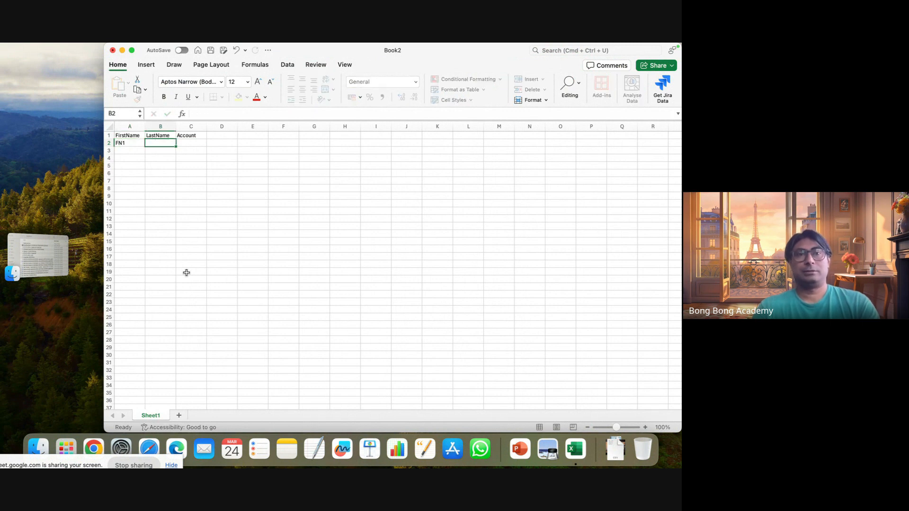
text(LN)
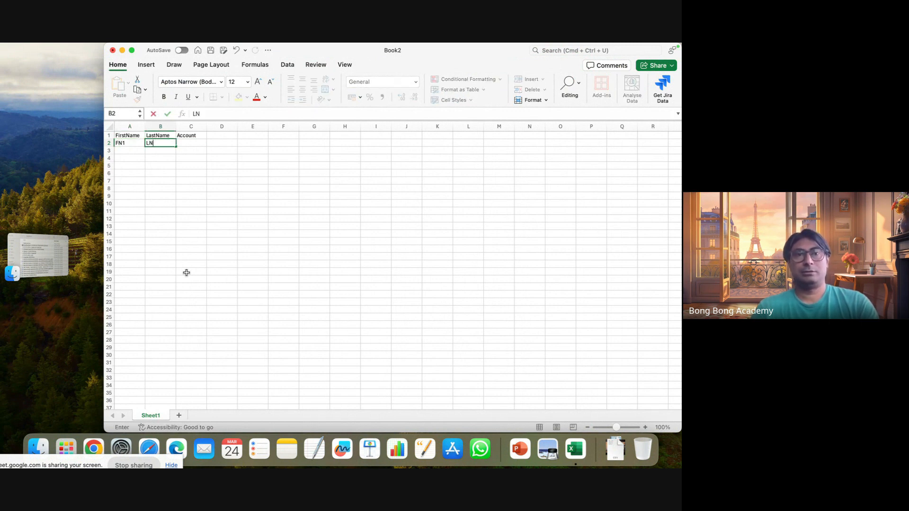
text(1)
Fill the second contact row with FN2 in A3 and LN2 in B3.
click(126, 151)
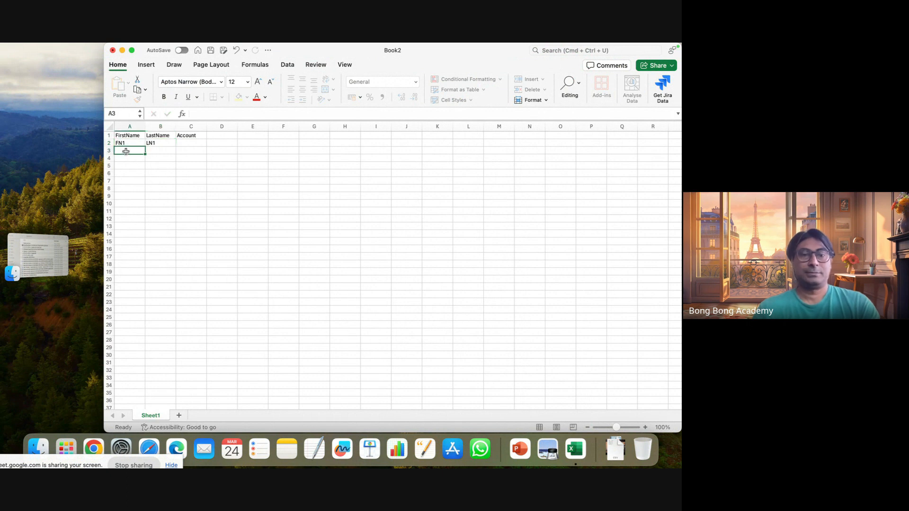
text(FN3)
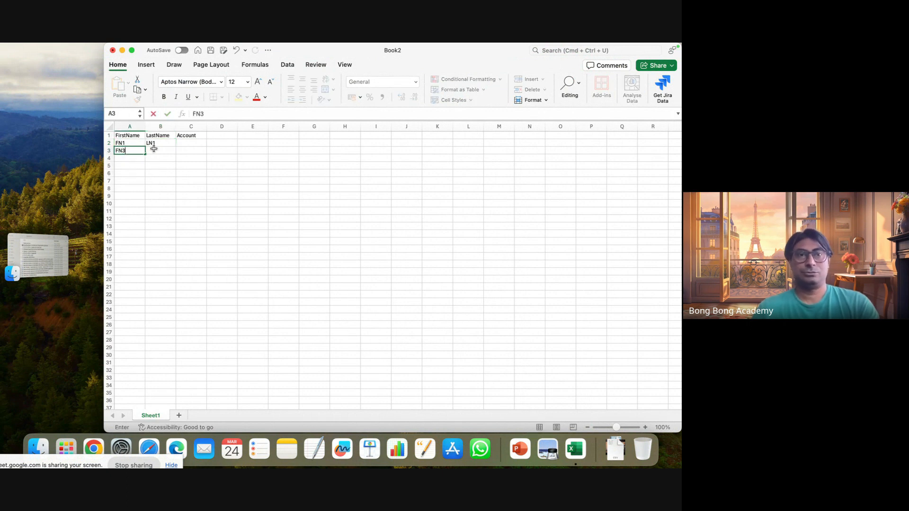
click(162, 148)
text(LN1)
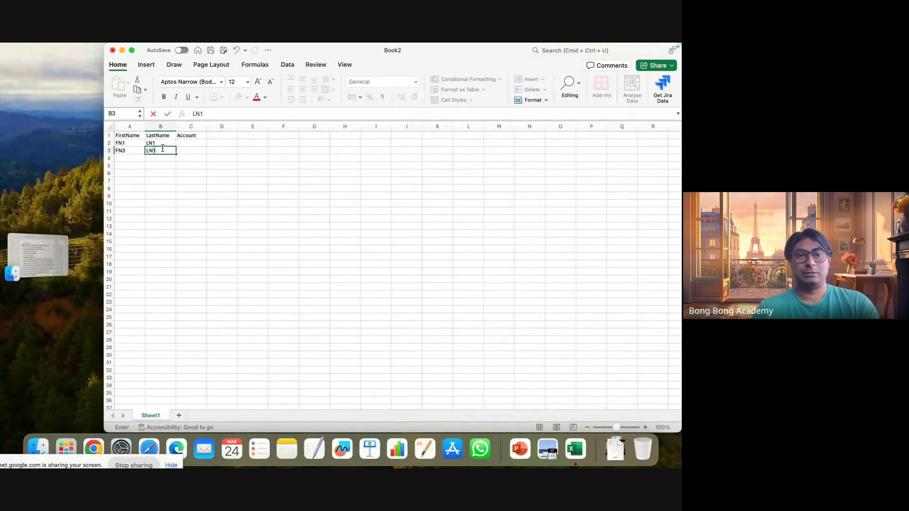
double_click(124, 152)
key(BackSpace)
text(2)
Fill the third contact row with FN3 in A4 and LN3 in B4.
click(128, 159)
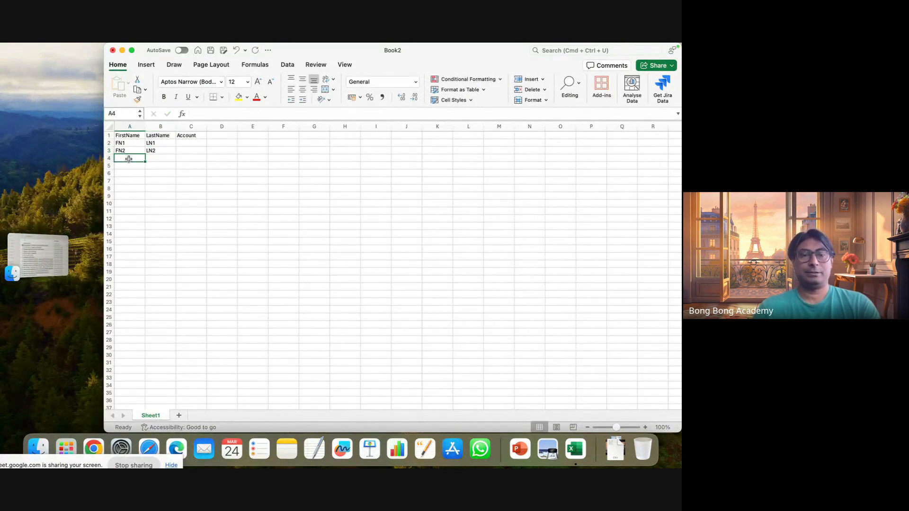
text(FM)
key(BackSpace)
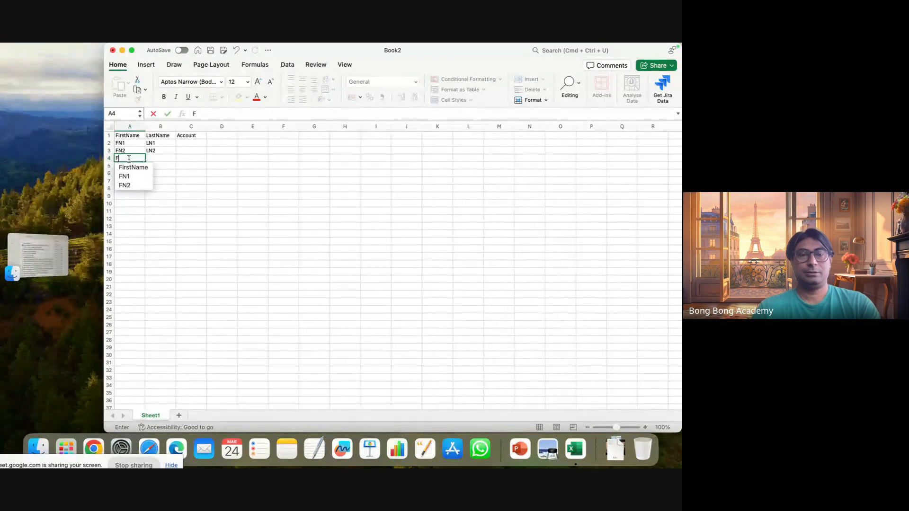
text(N3)
click(165, 158)
text(LN3)
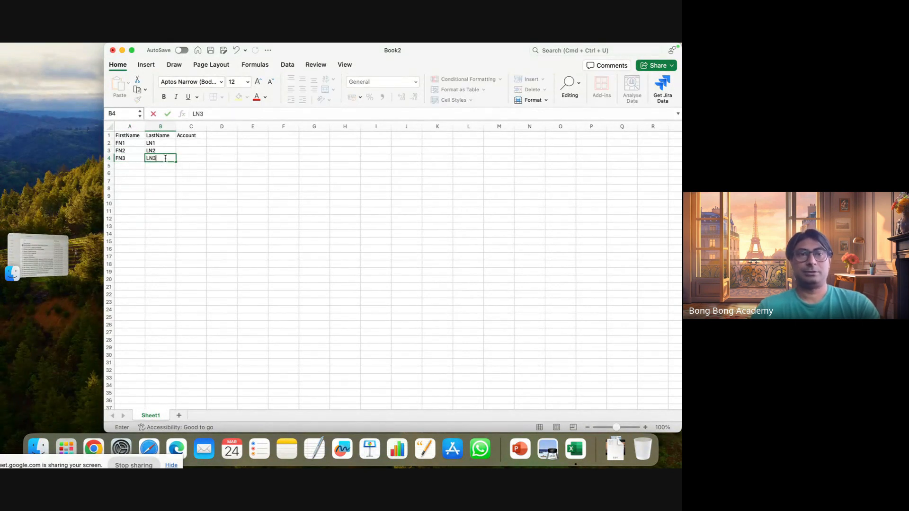
click(225, 188)
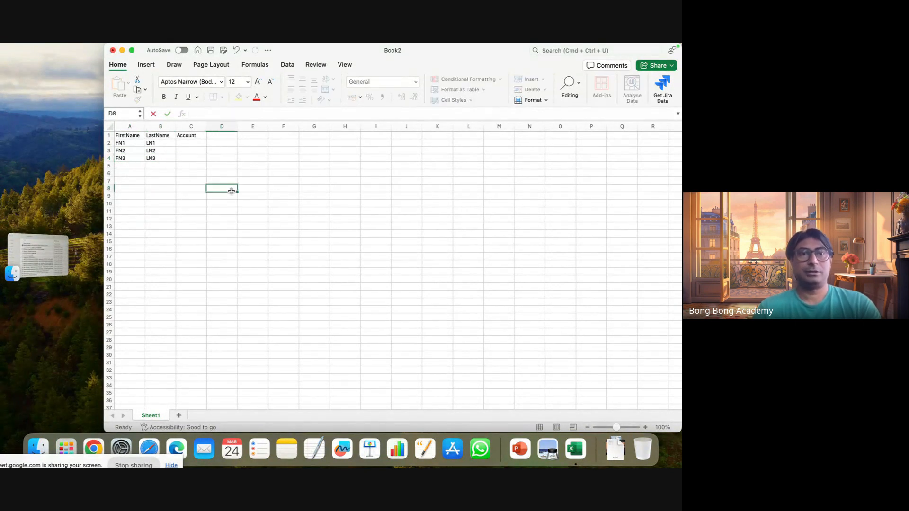
Enter Account1, Account2 and Account3 in cells C2 to C4 of the Account column.
click(195, 146)
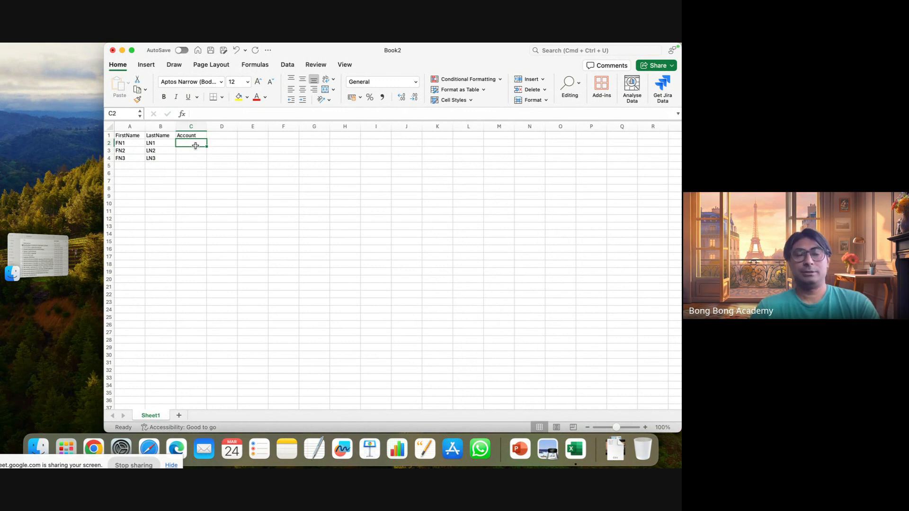
text(Acco)
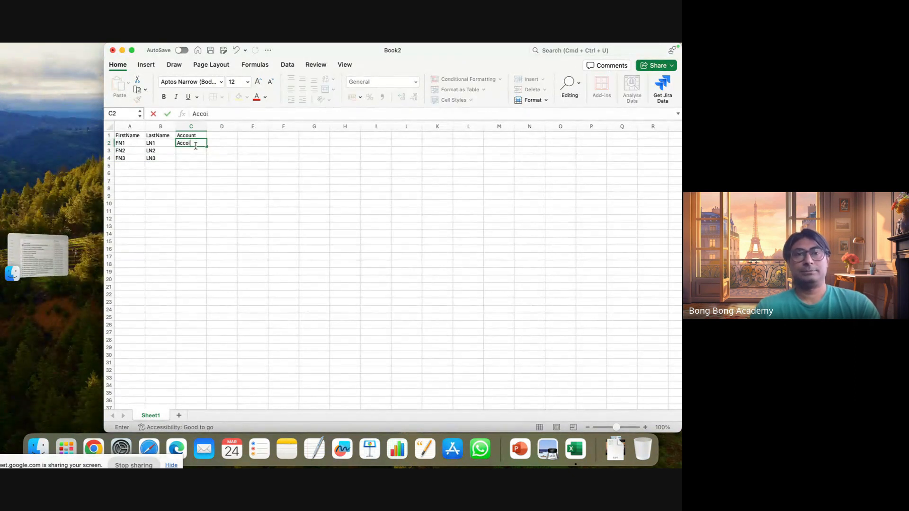
text(unt1)
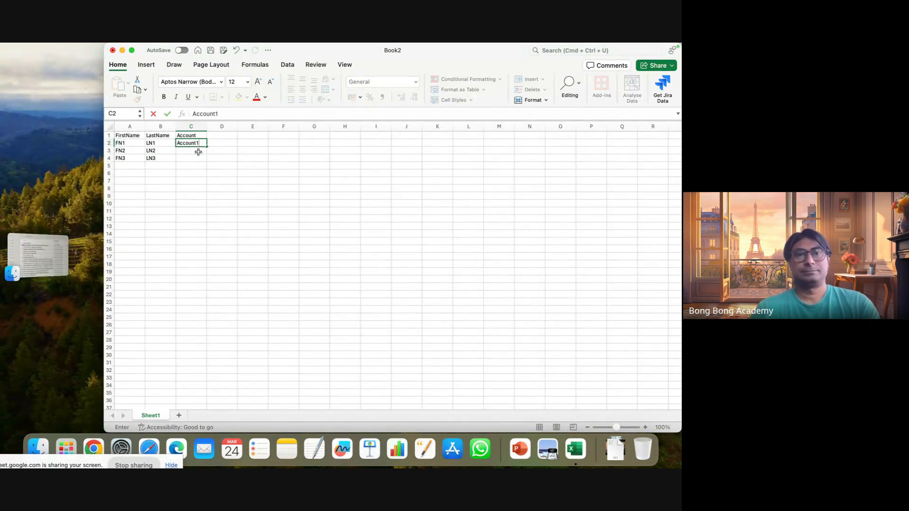
click(199, 151)
text(Account2)
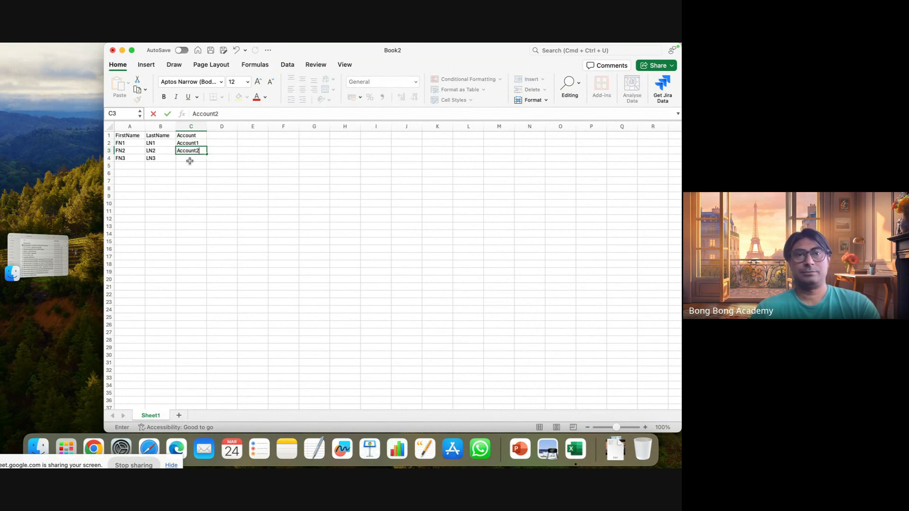
click(190, 161)
text(Acco)
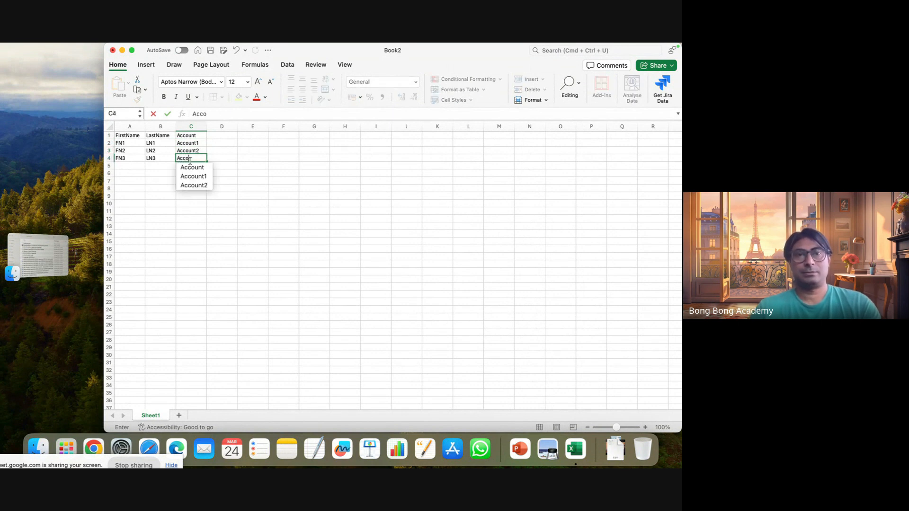
text(unt3)
click(221, 187)
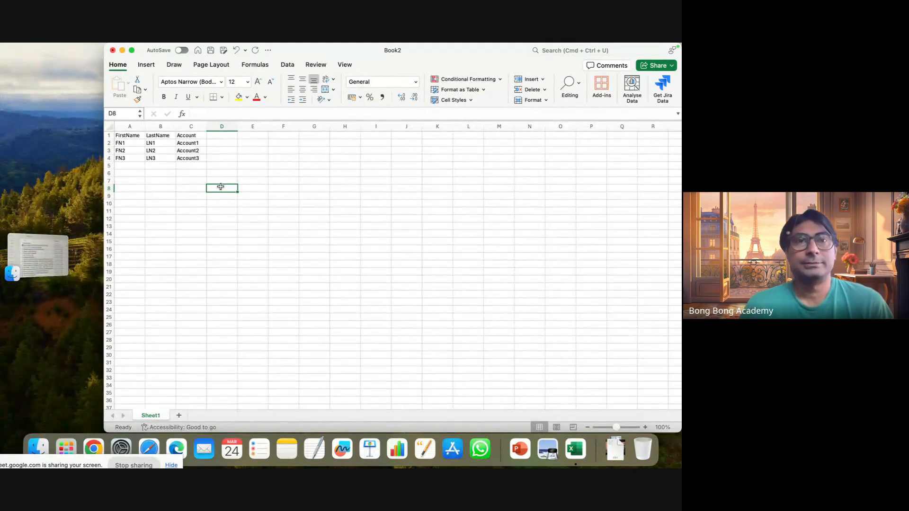
mouse_move(108, 47)
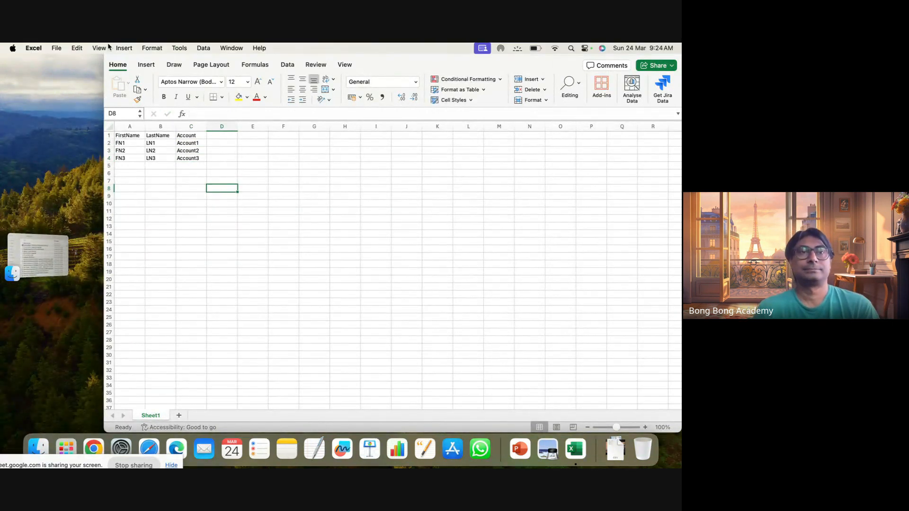
Save the contacts workbook in Downloads as NewContacts in CSV UTF-8 (Comma-delimited) format.
click(58, 49)
click(197, 220)
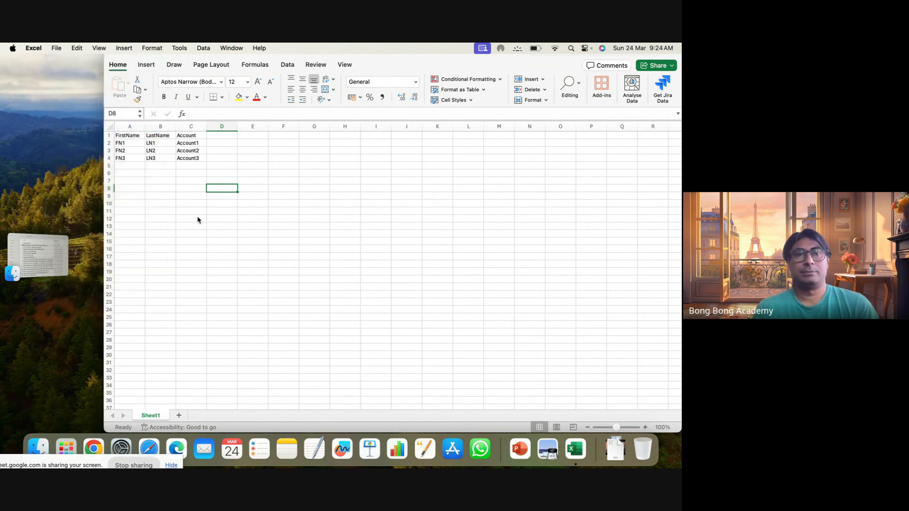
click(448, 284)
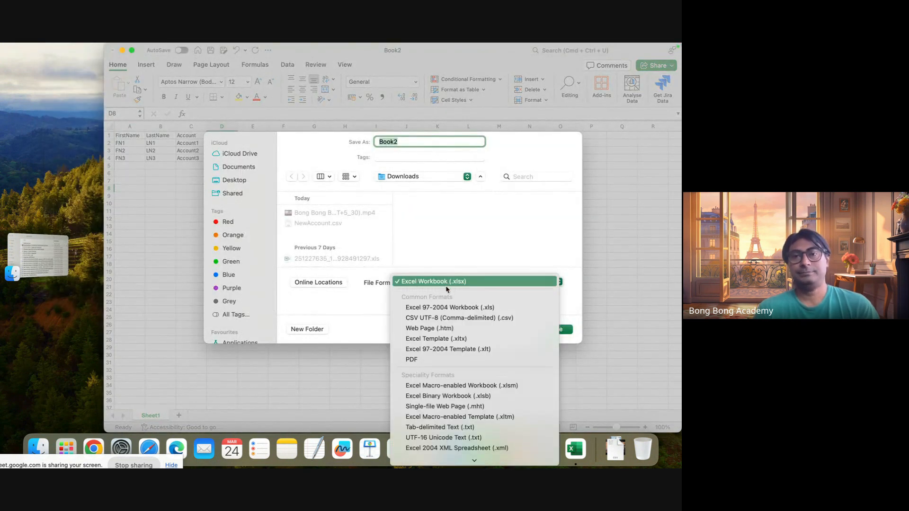
click(424, 318)
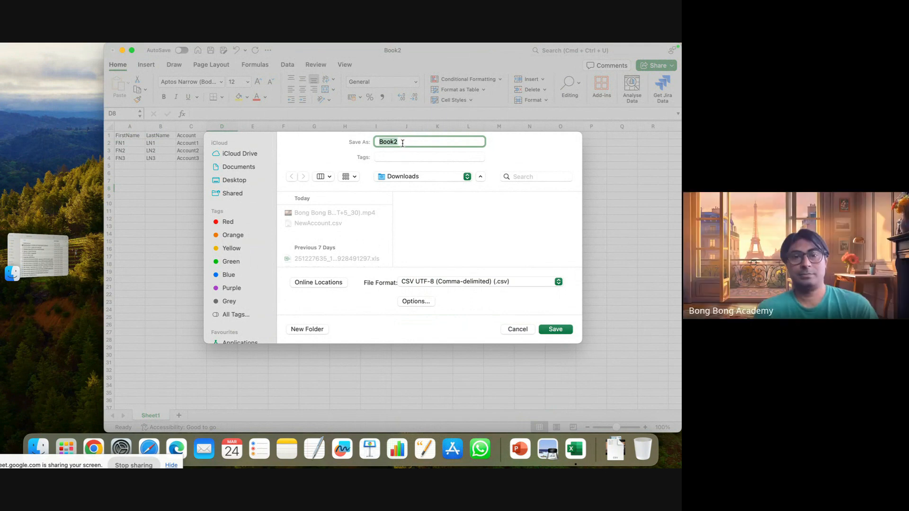
text(NewContacts)
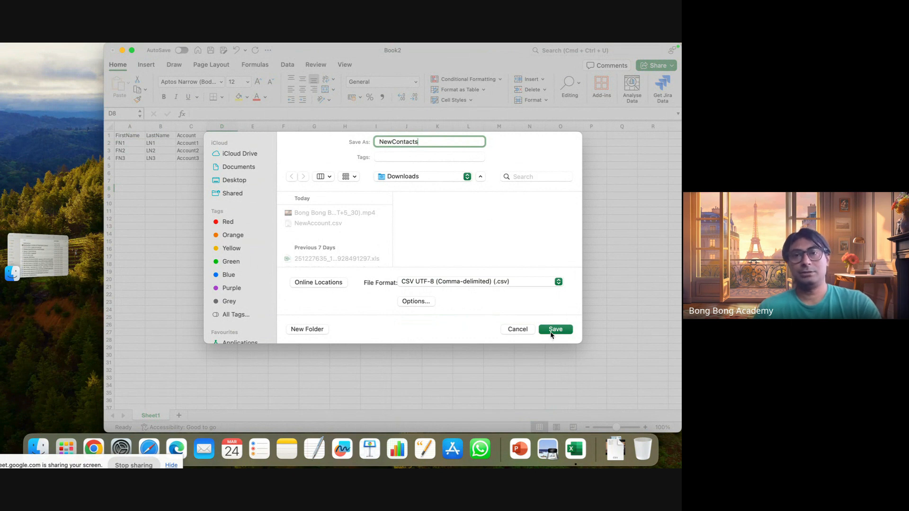
click(554, 330)
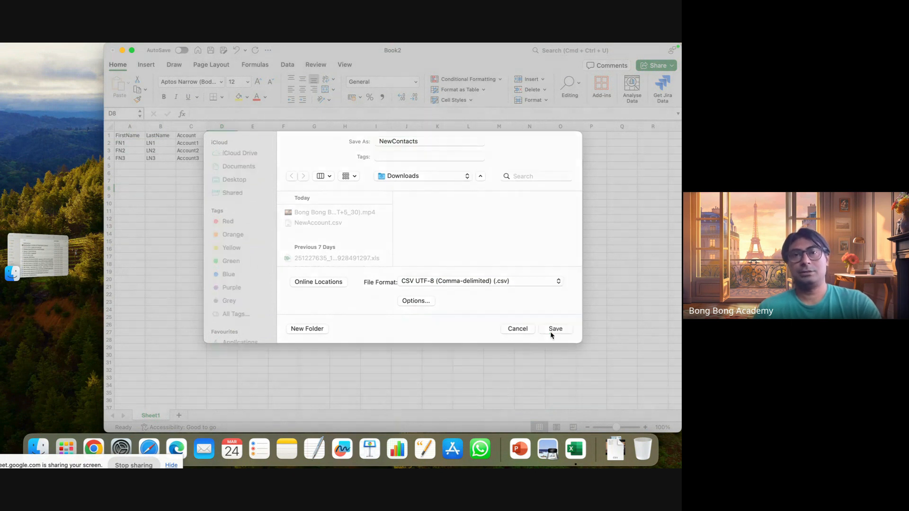
Switch to Salesforce in Chrome and start an import from Contacts, choosing Accounts and Contacts with Add new records.
click(93, 449)
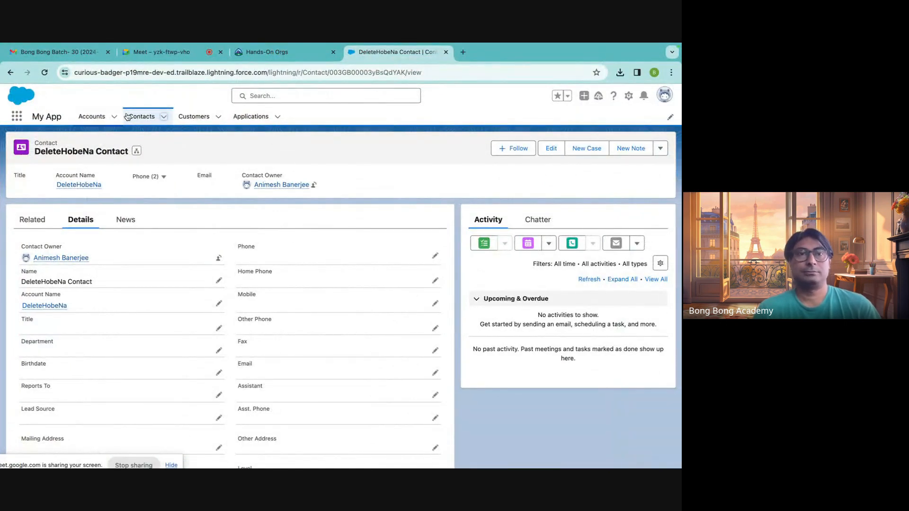
click(193, 116)
click(141, 117)
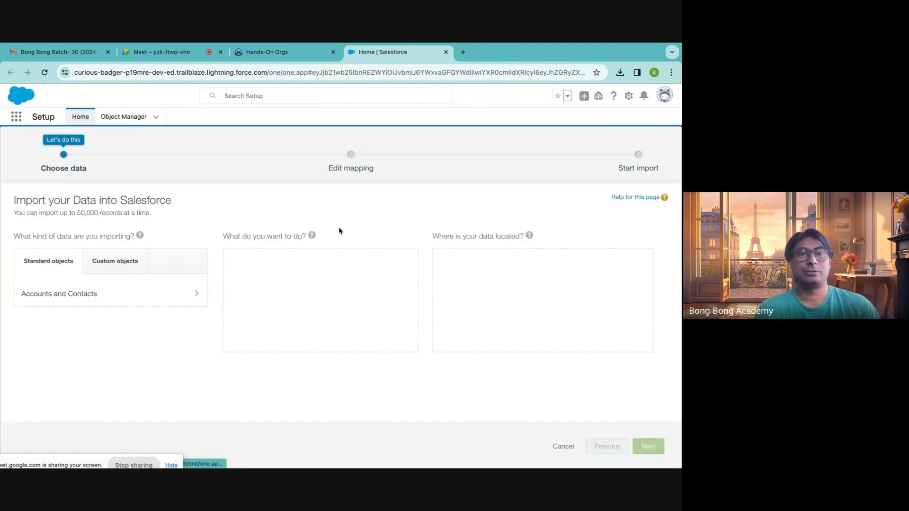
click(86, 300)
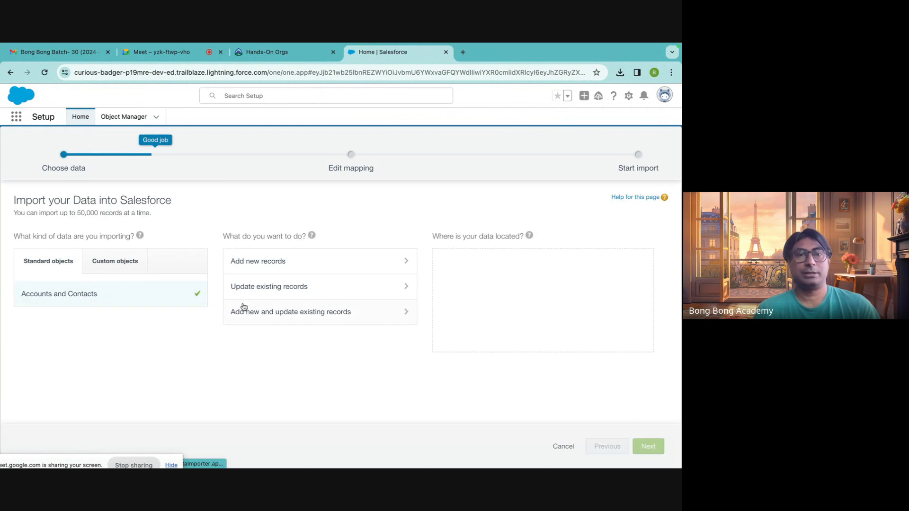
click(272, 264)
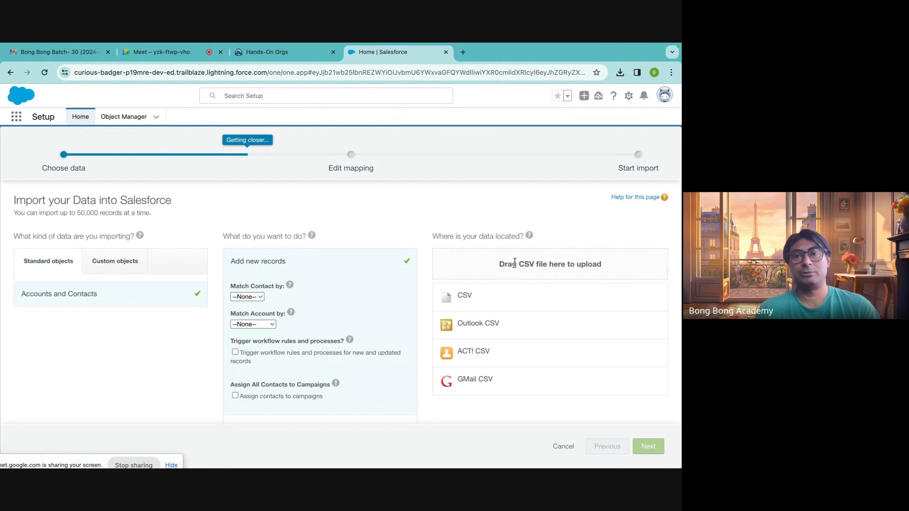
Choose NewContacts.csv from Downloads as the CSV source and proceed to the field mapping.
click(467, 298)
click(467, 326)
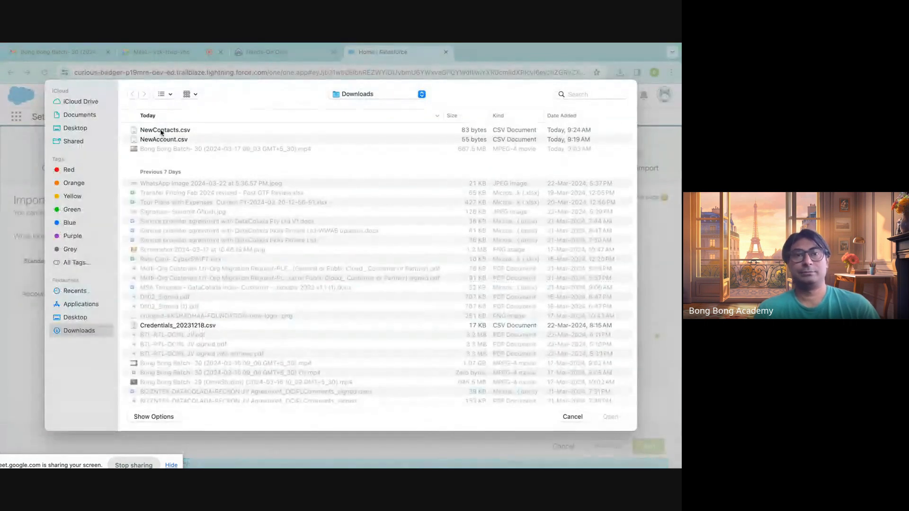
click(167, 130)
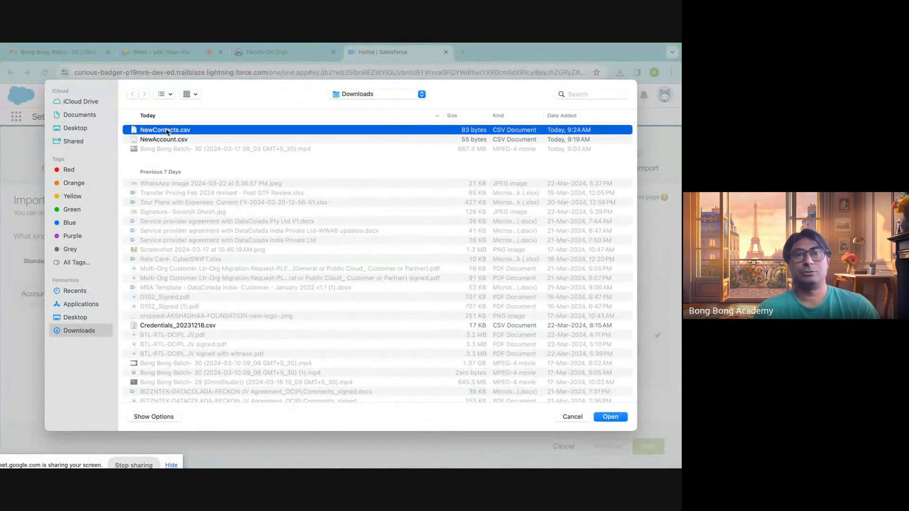
click(611, 416)
click(648, 446)
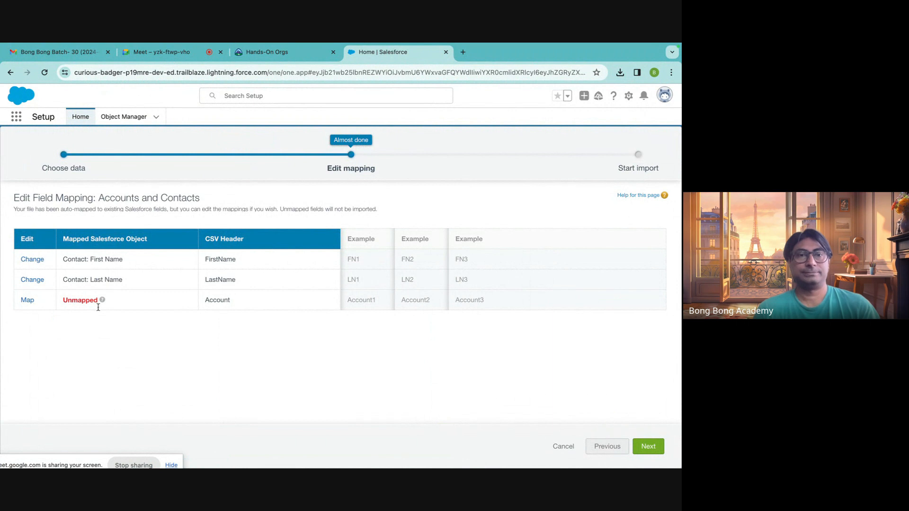
Map the unmapped Account column to the Salesforce field Account: Account Name.
click(28, 300)
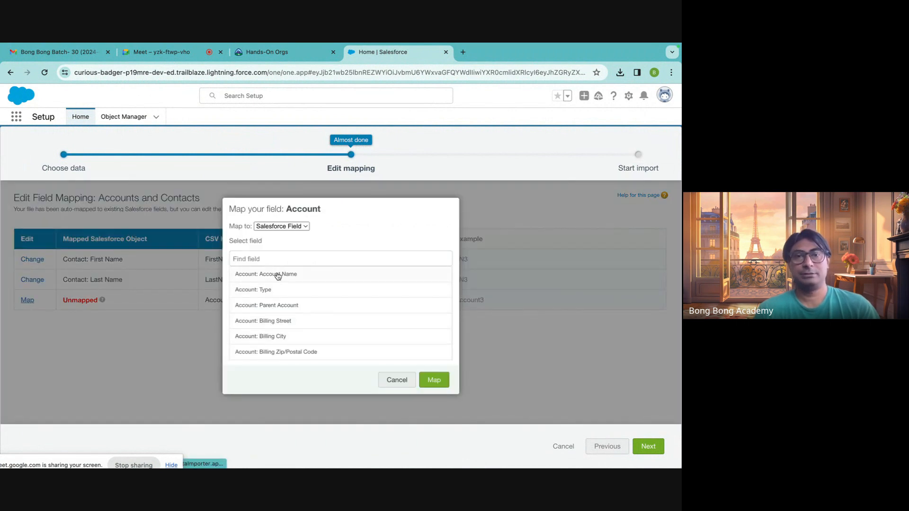
click(251, 276)
click(430, 380)
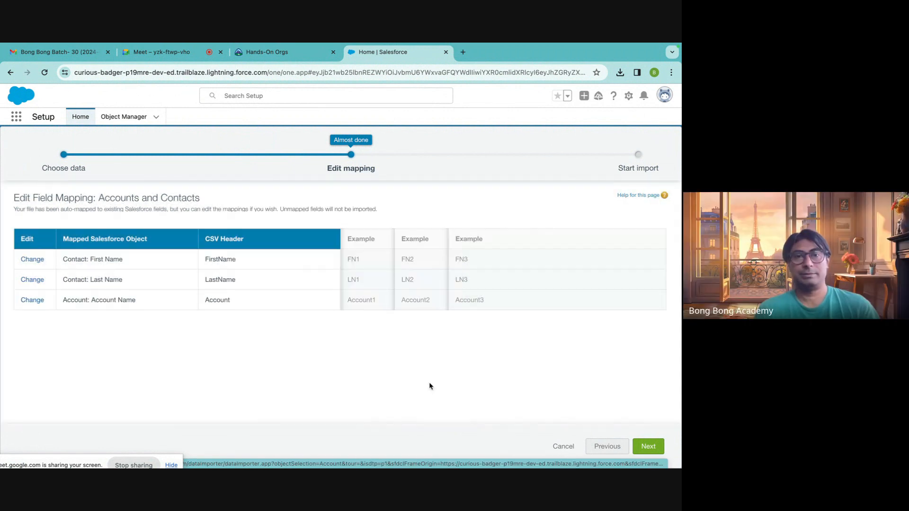
Accept the field mapping, start the contacts import and view the bulk data load job's details.
scroll(429, 386, down, 1)
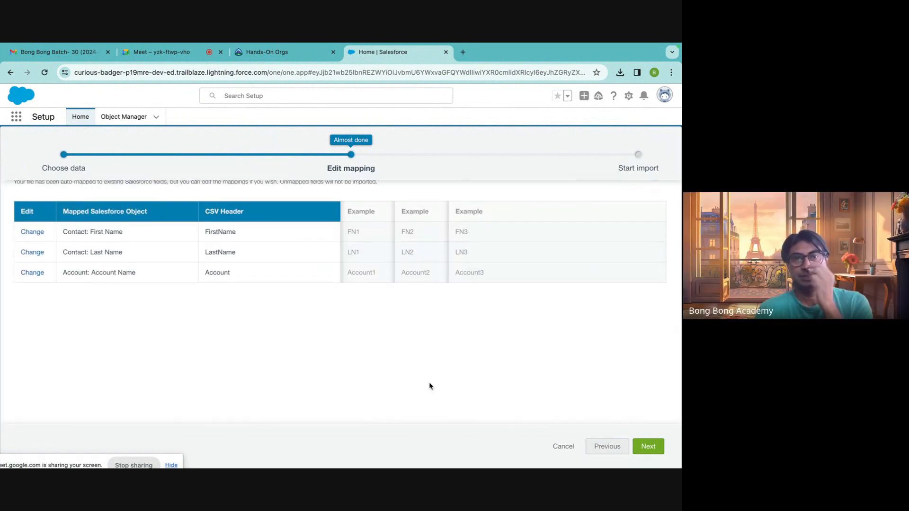
click(648, 446)
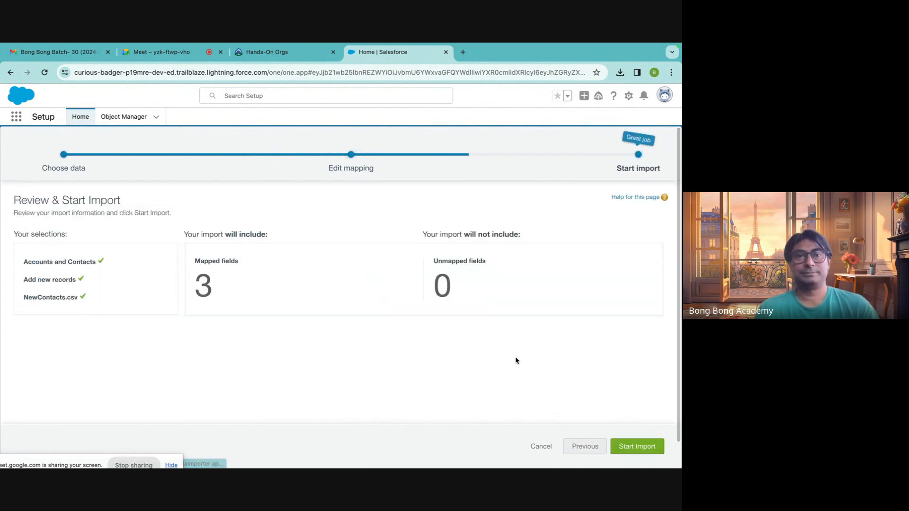
click(621, 445)
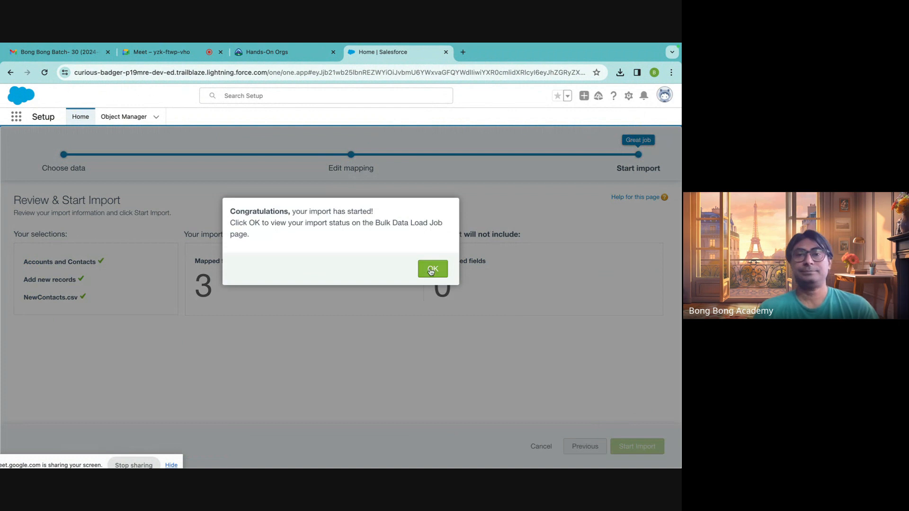
key(Return)
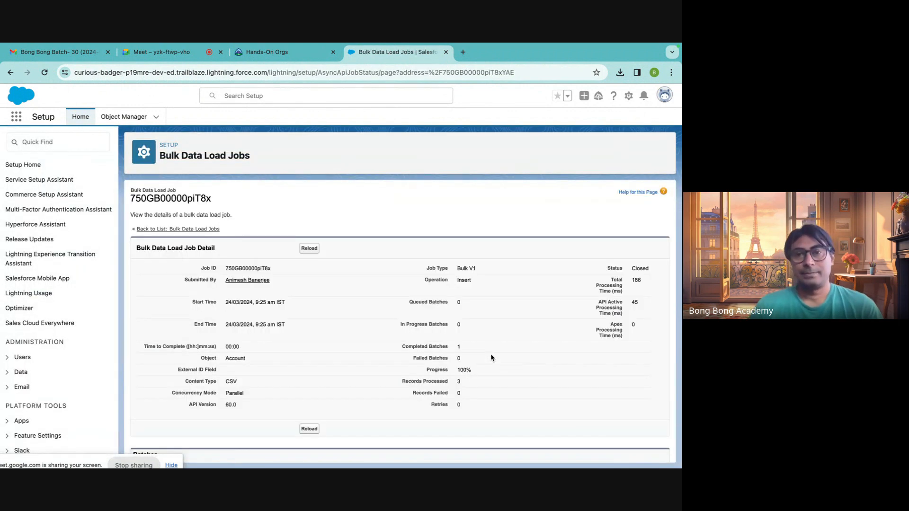
scroll(490, 358, down, 2)
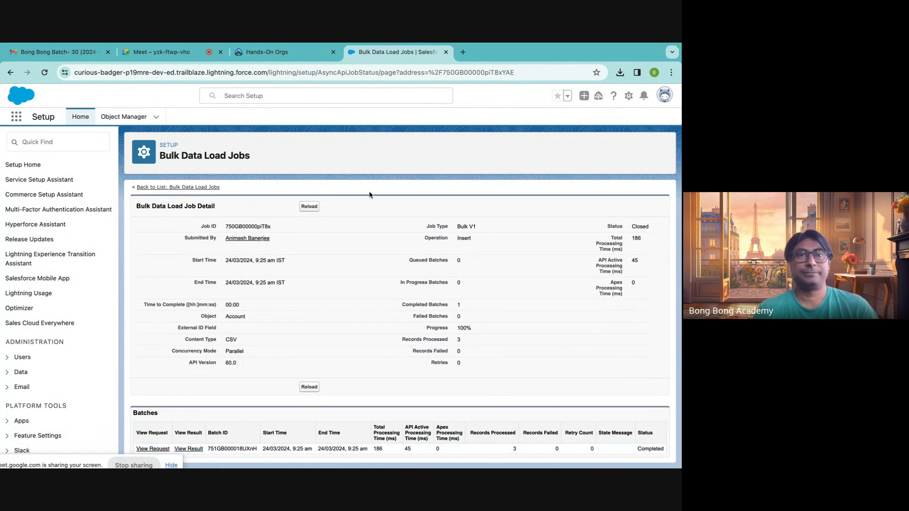
click(279, 55)
click(189, 53)
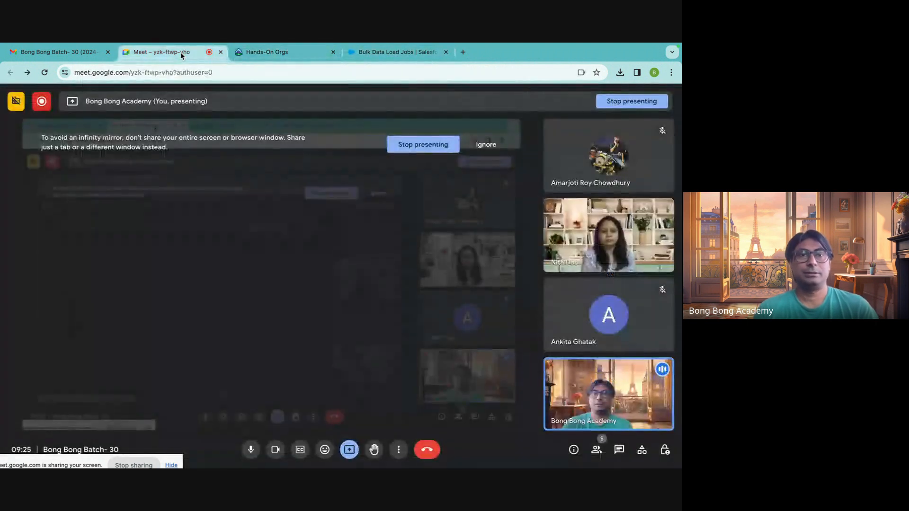
click(356, 53)
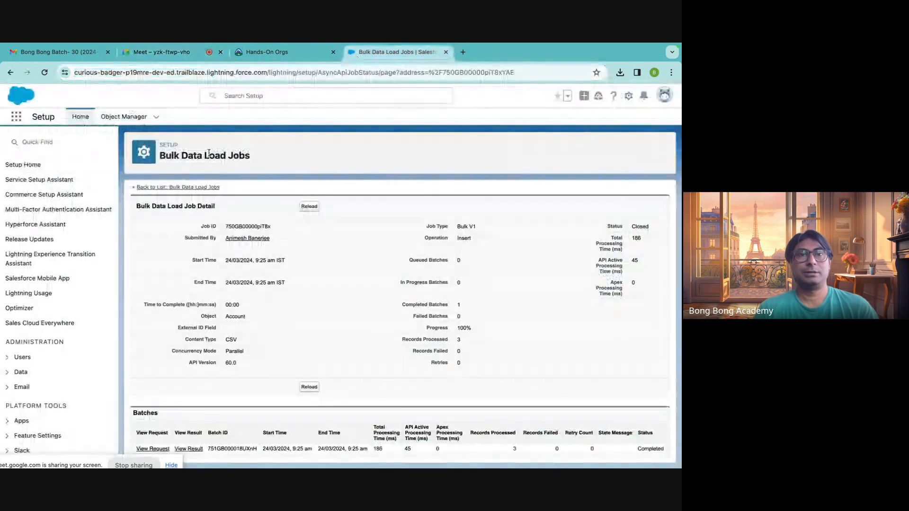
click(57, 52)
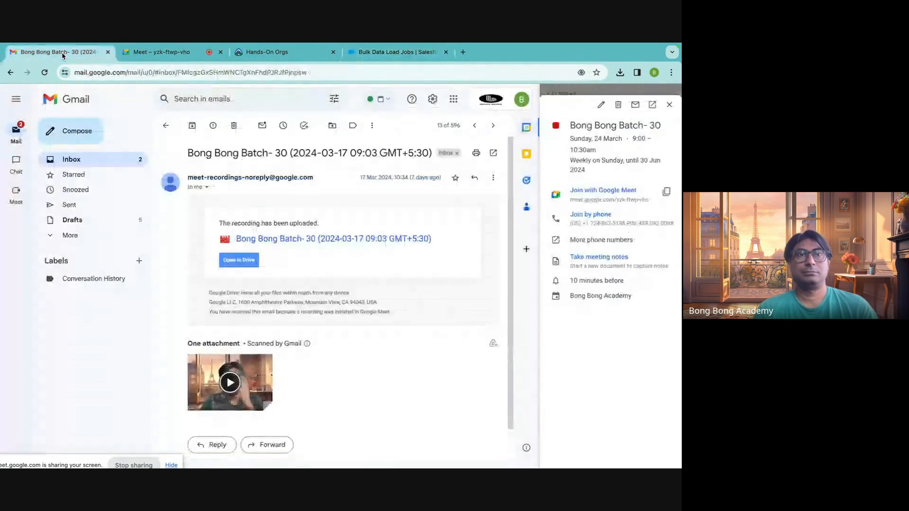
click(386, 49)
Find Contacts through the App Launcher search "contact" and display the All Contacts list view to check the imported records.
click(16, 117)
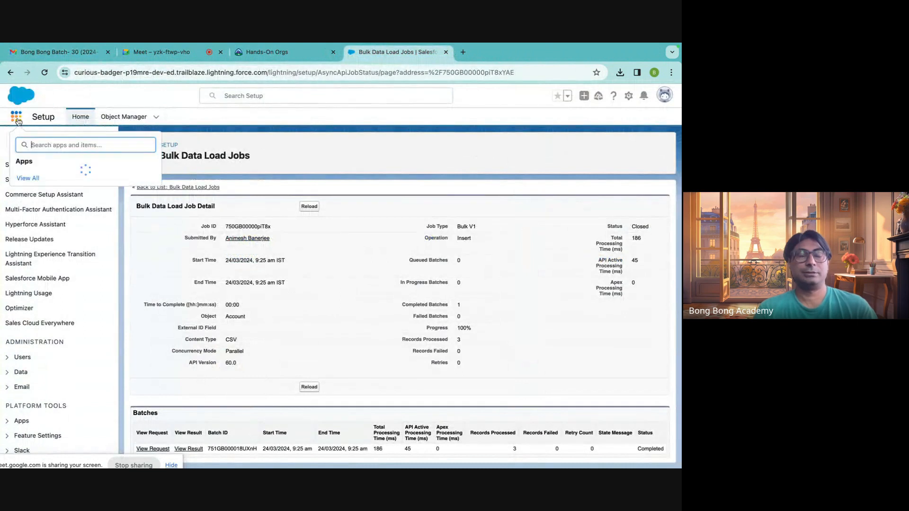
text(contact)
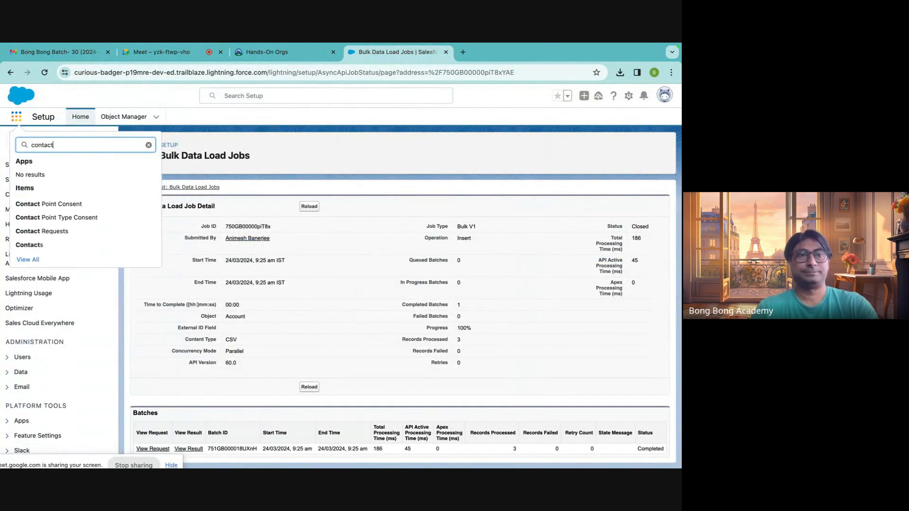
click(51, 245)
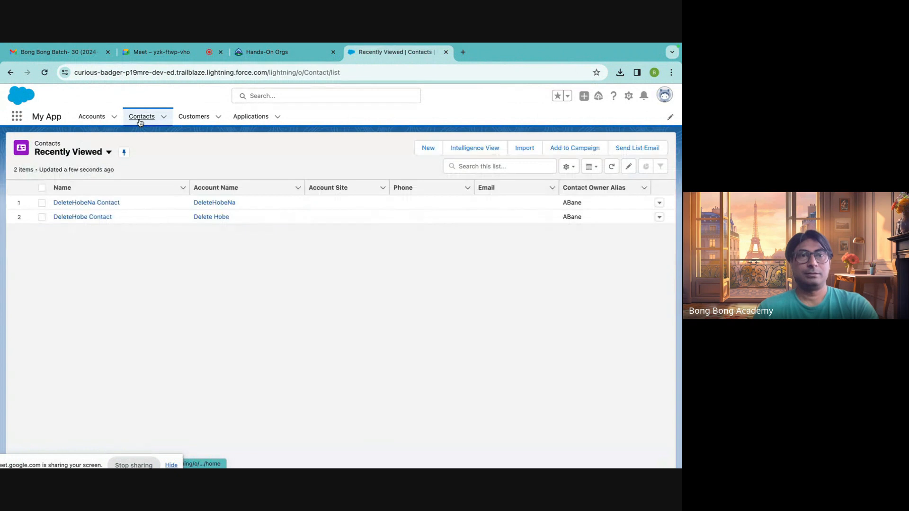
click(109, 152)
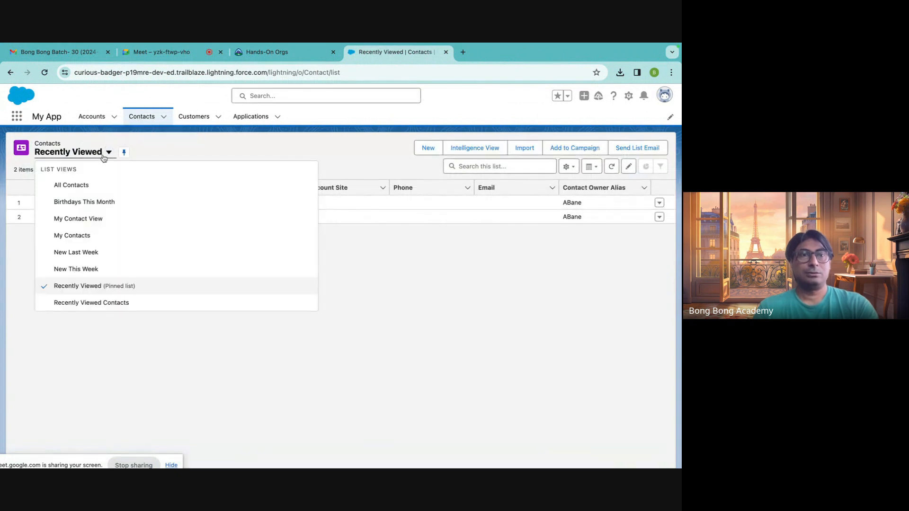
click(85, 186)
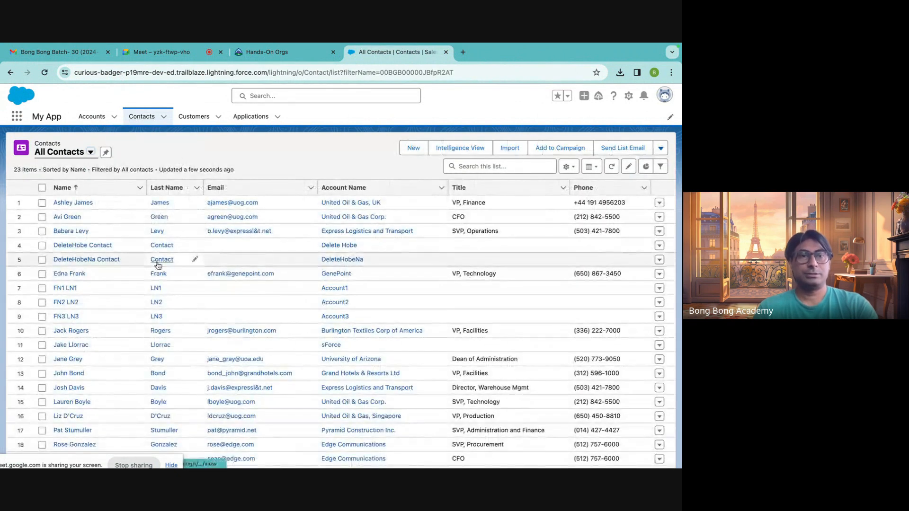
scroll(66, 282, down, 1)
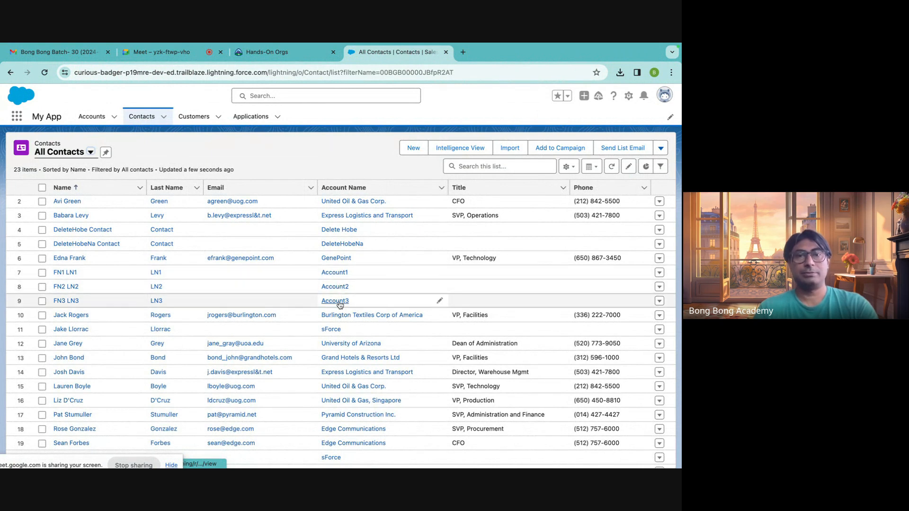
Open the imported contact FN1 LN1 and review the fields in its details.
click(57, 274)
click(83, 221)
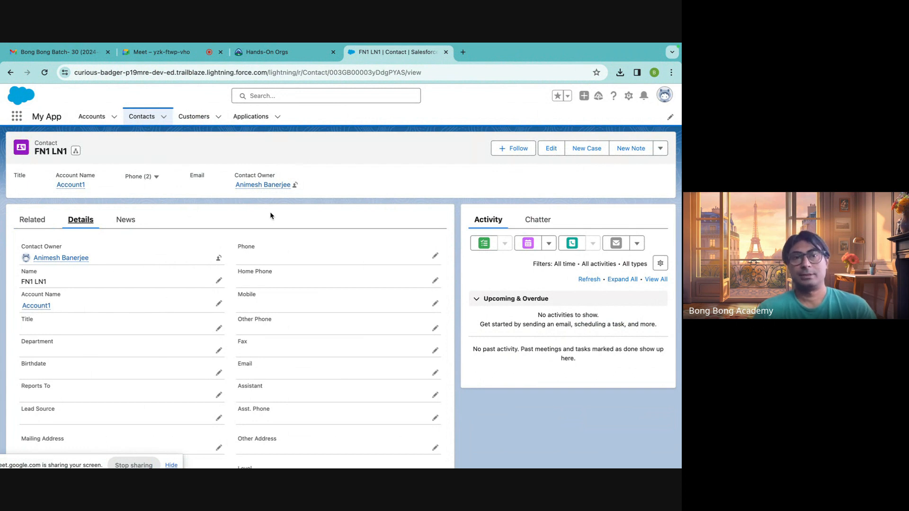
scroll(270, 216, down, 3)
scroll(270, 216, up, 3)
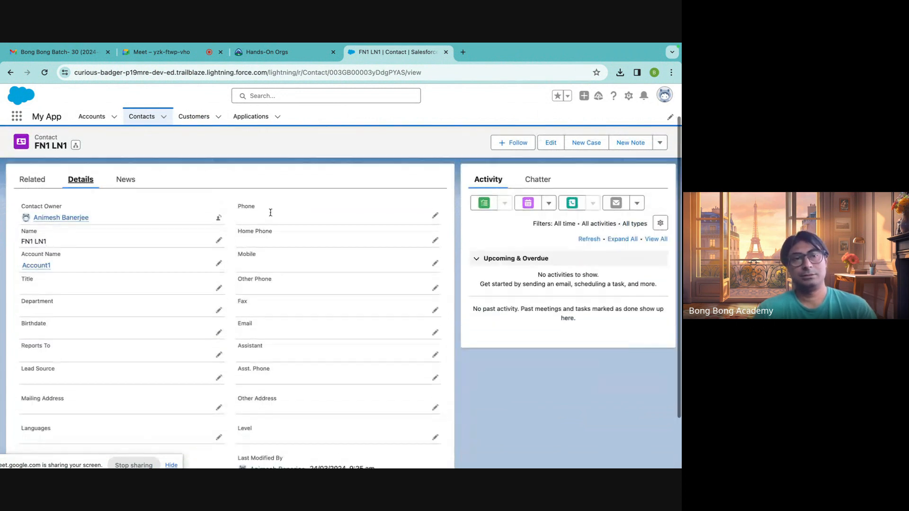
Open the contact's linked account Account1 and highlight the record ID in its web address.
mouse_move(43, 272)
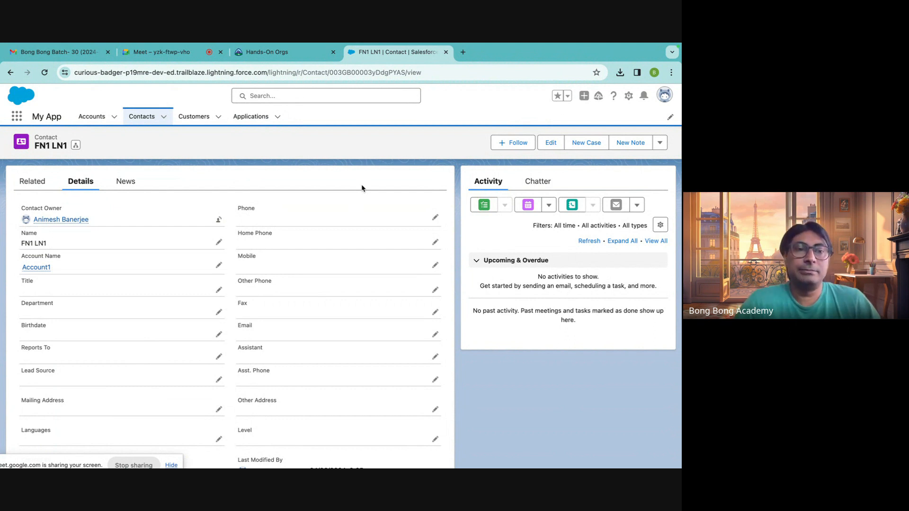
click(38, 268)
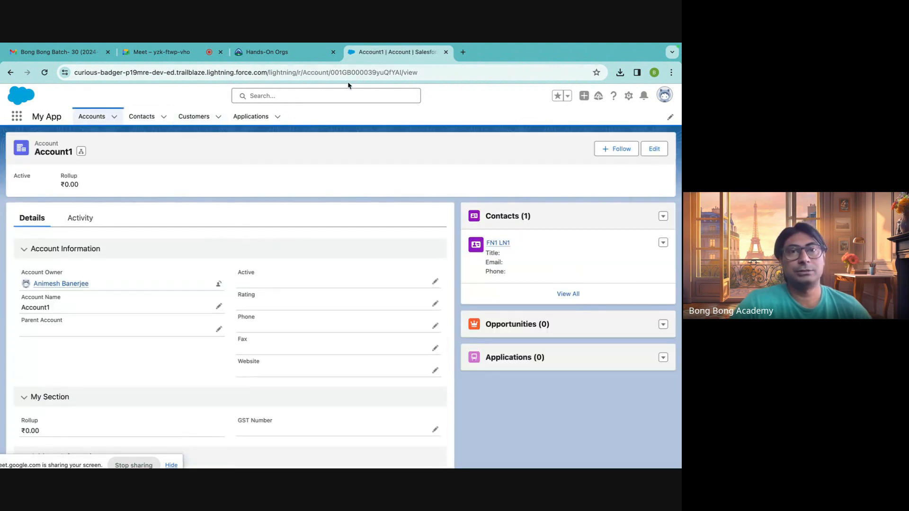
double_click(348, 71)
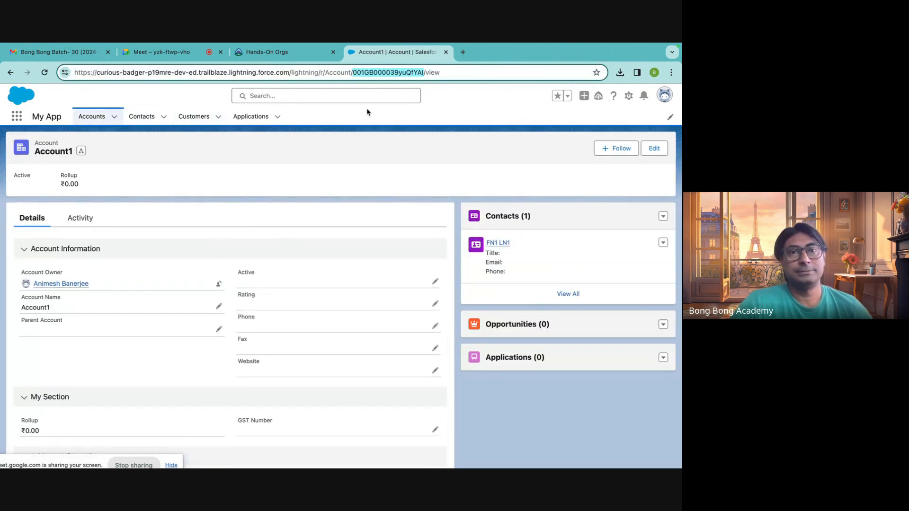
click(427, 127)
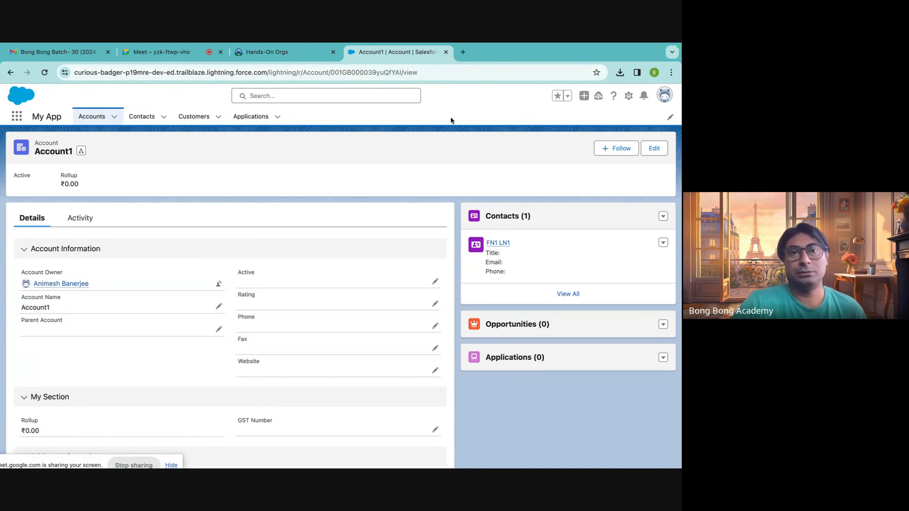
Load workbench.developerforce.com in a new browser tab.
click(463, 52)
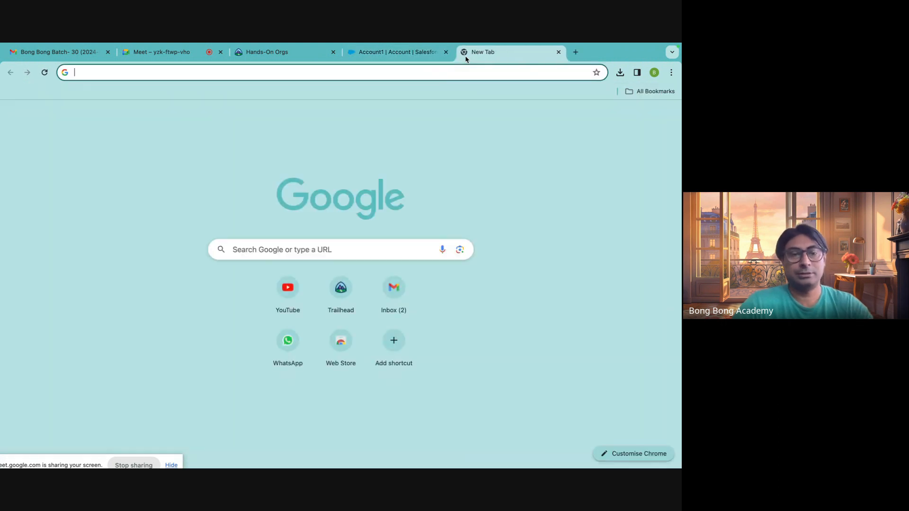
text(wo)
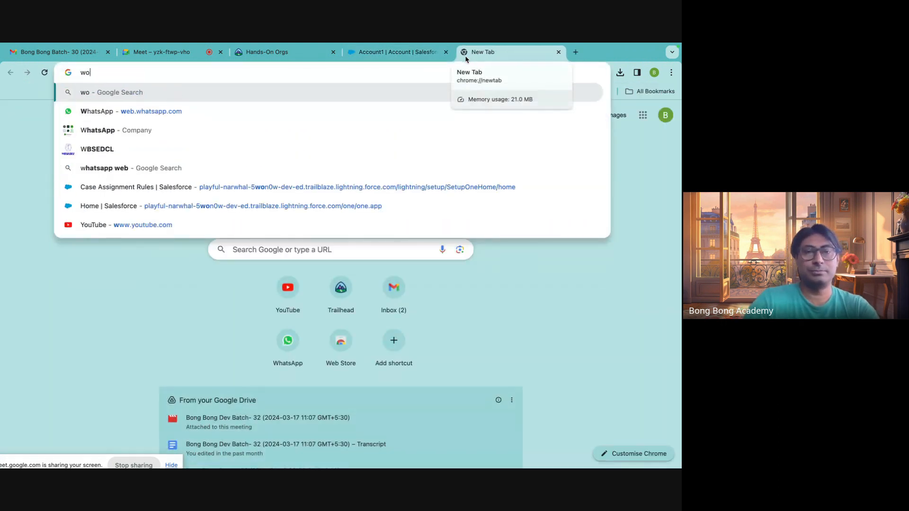
text(rkben)
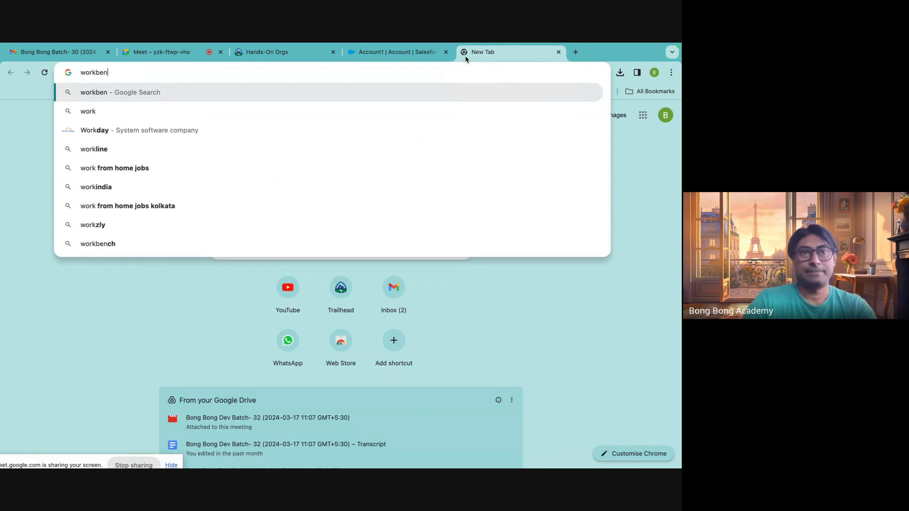
text(ch.)
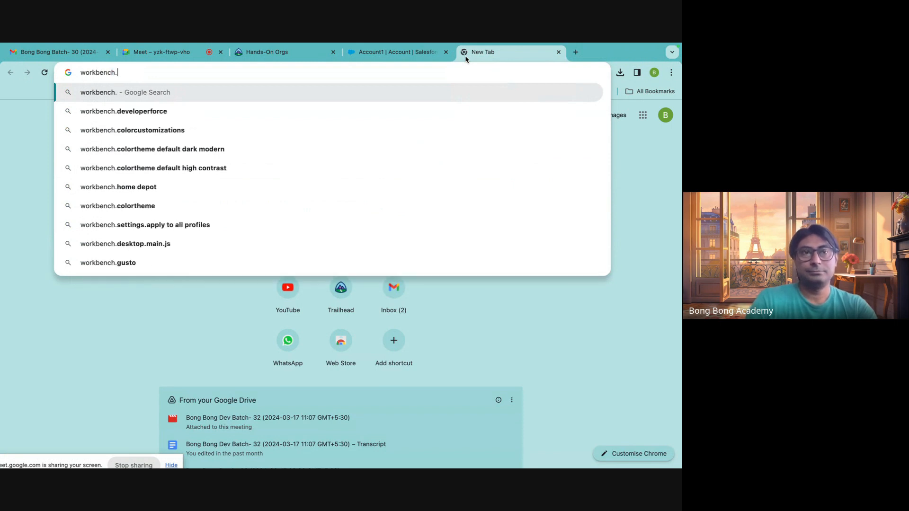
text(developer)
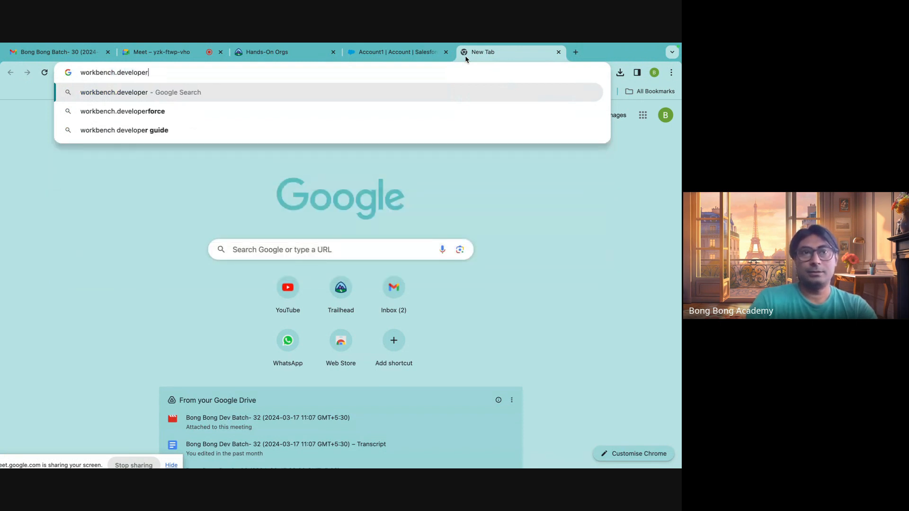
text(force.com)
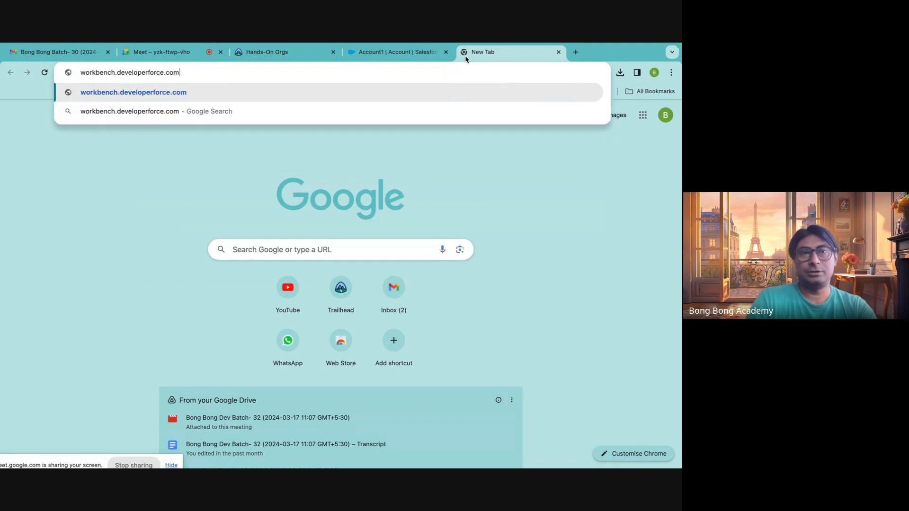
key(Return)
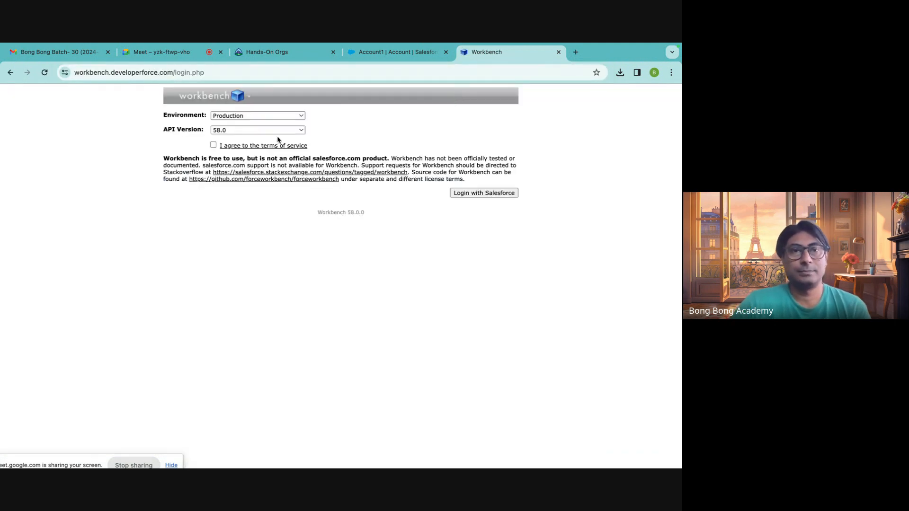
Agree to the terms of service, log in to Workbench with Salesforce allowing it access, and open the Insert data page.
click(213, 145)
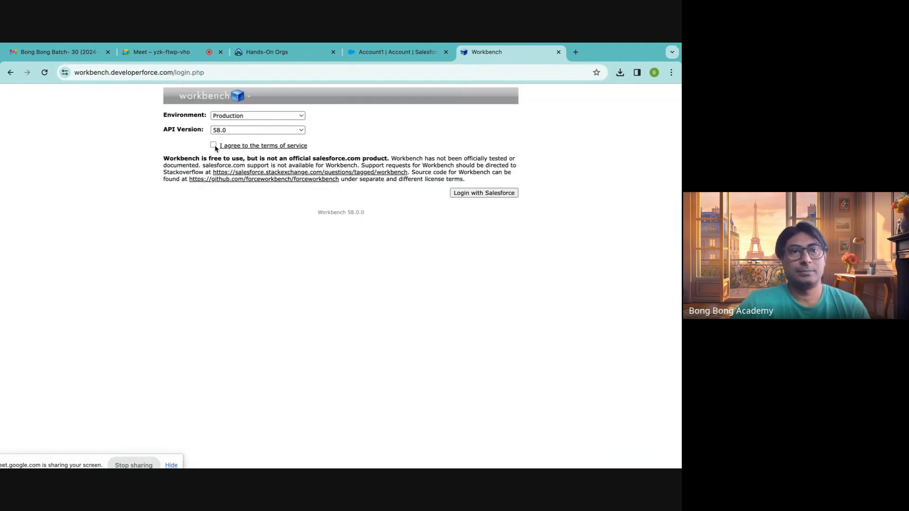
click(393, 52)
click(506, 53)
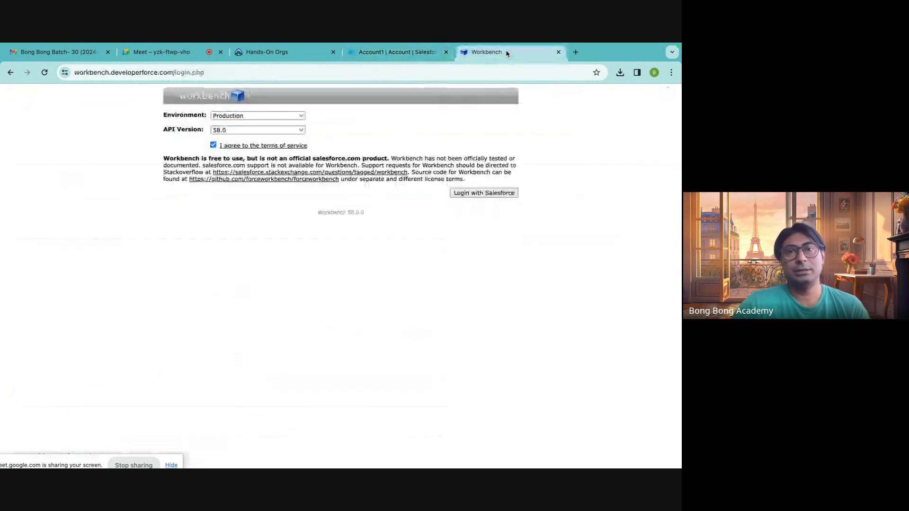
click(492, 195)
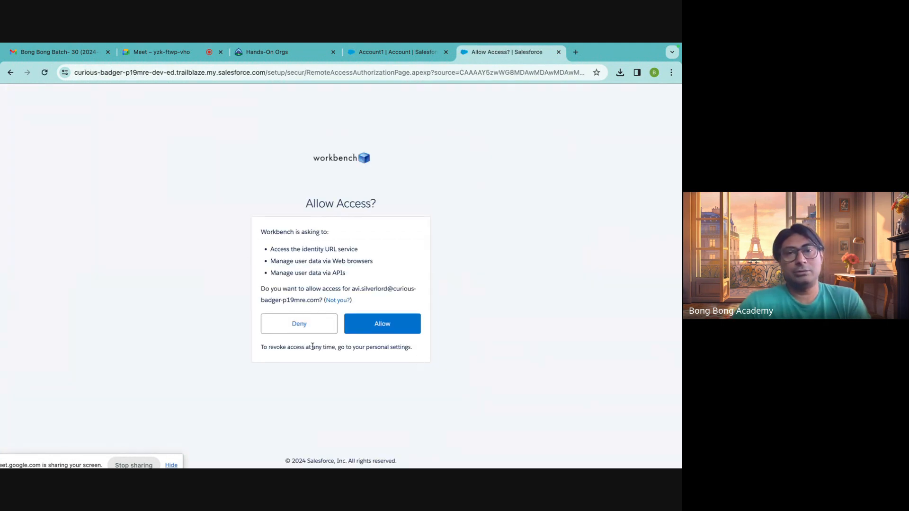
click(383, 324)
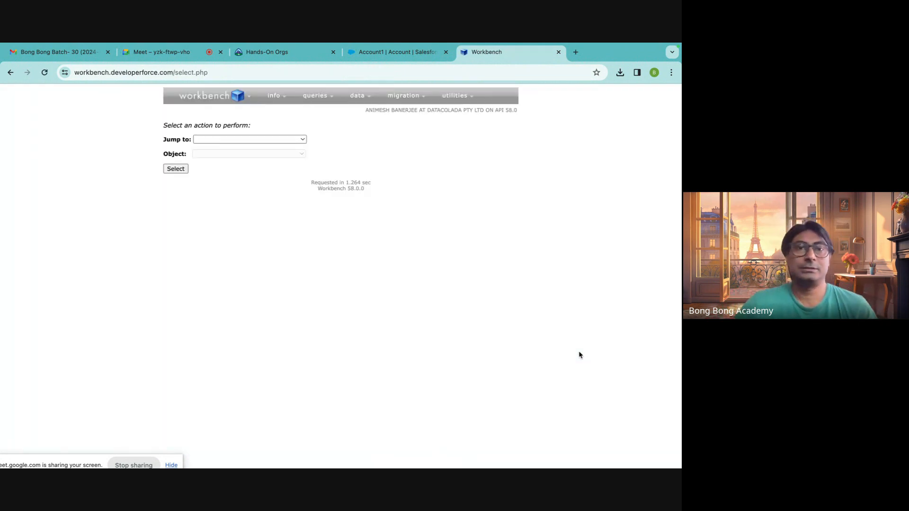
mouse_move(353, 108)
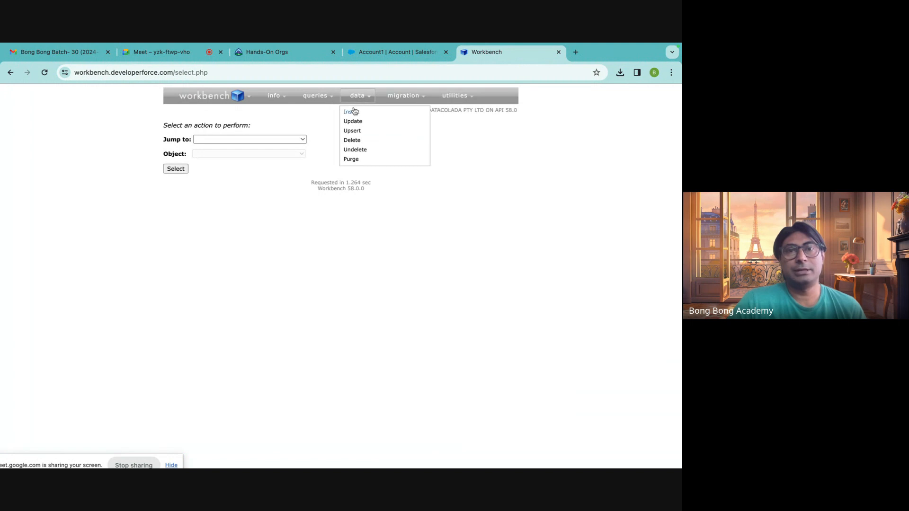
click(352, 112)
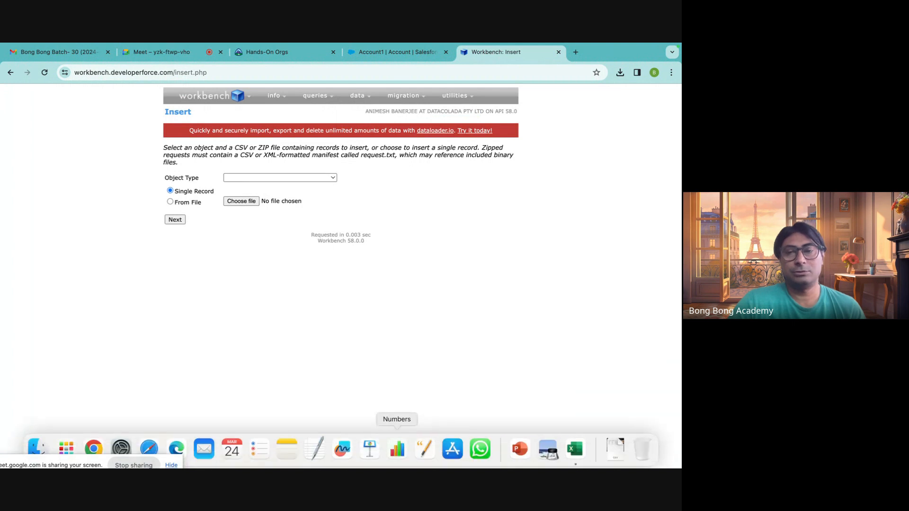
Open NewAccount.csv from the Downloads folder in Microsoft Excel.
click(575, 449)
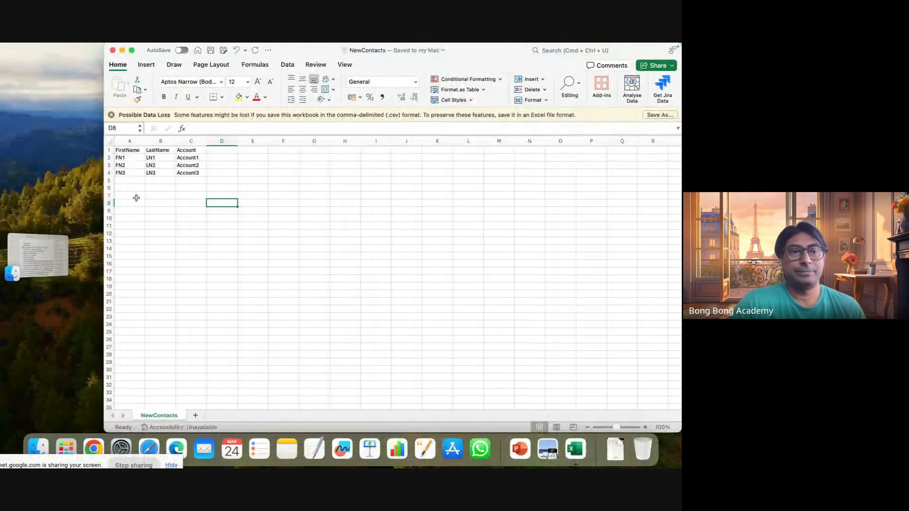
click(38, 447)
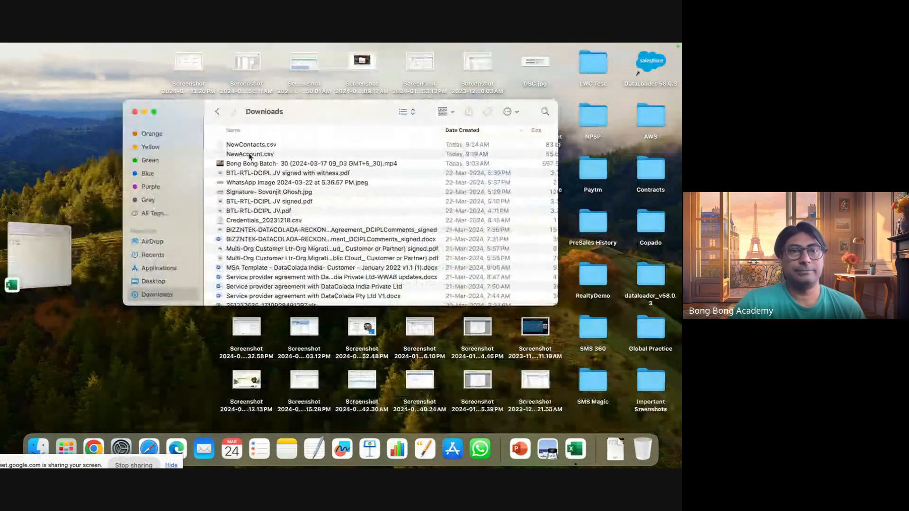
click(249, 155)
right_click(251, 155)
mouse_move(293, 172)
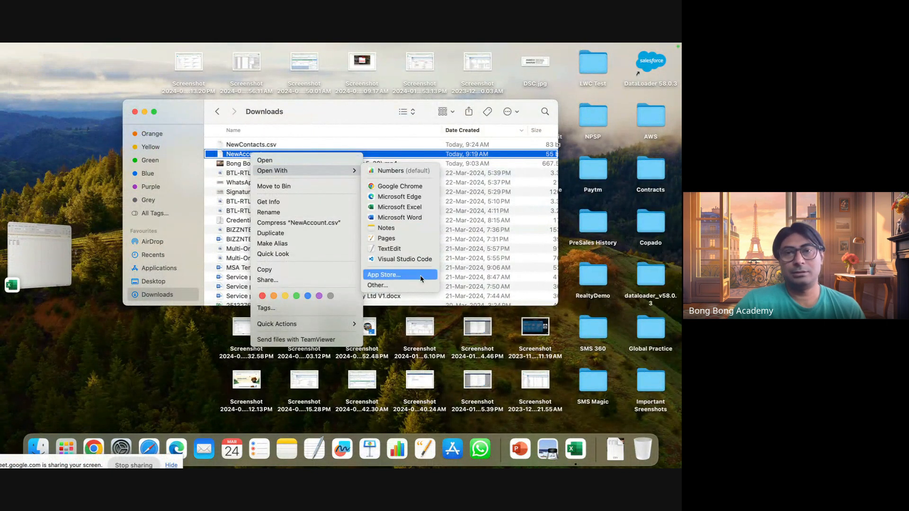
click(400, 206)
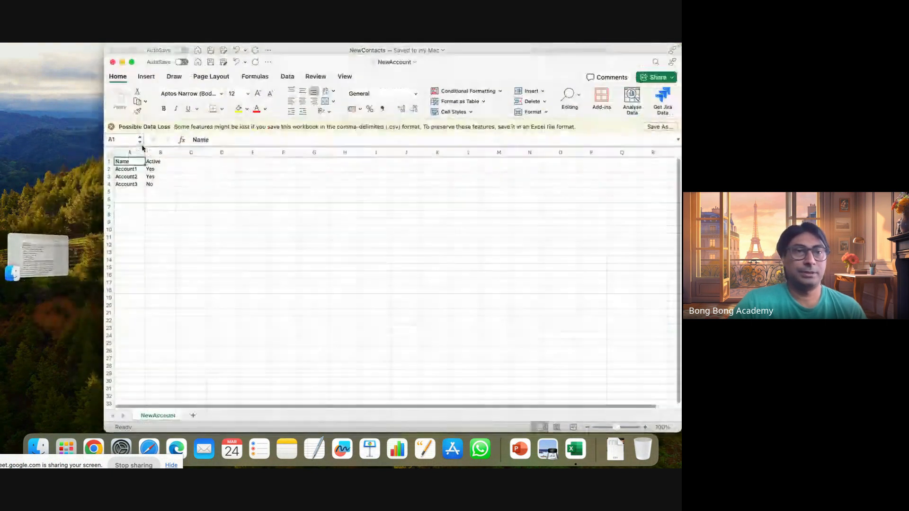
Rename the three accounts to Account100, Account200 and Account300, save the CSV file and return to Workbench in Chrome.
double_click(137, 169)
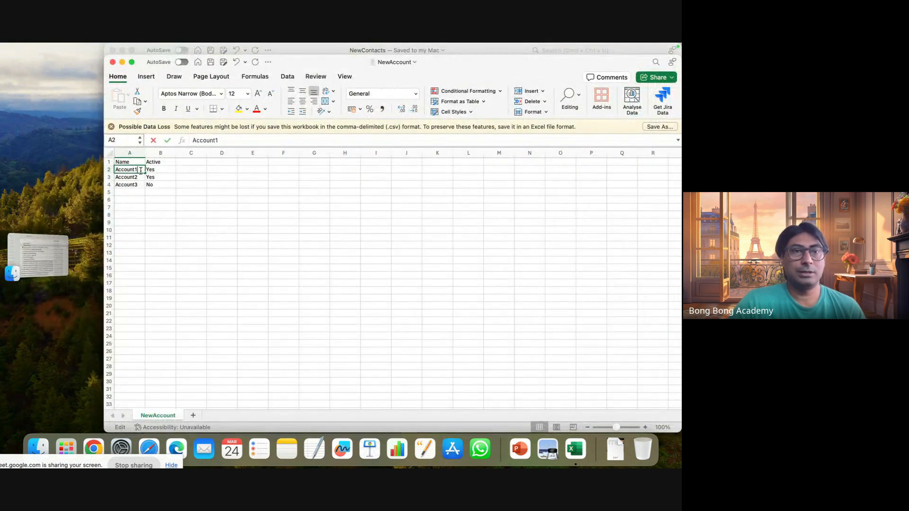
text(00)
key(Return)
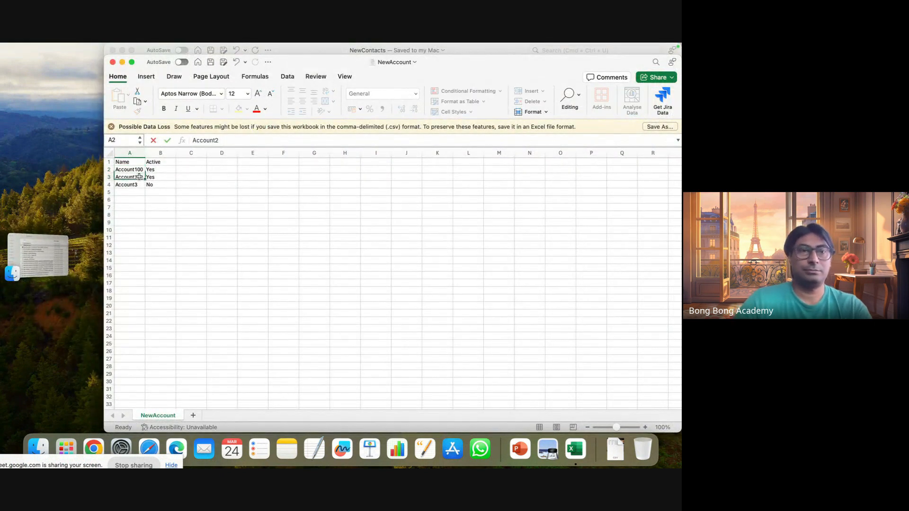
double_click(139, 177)
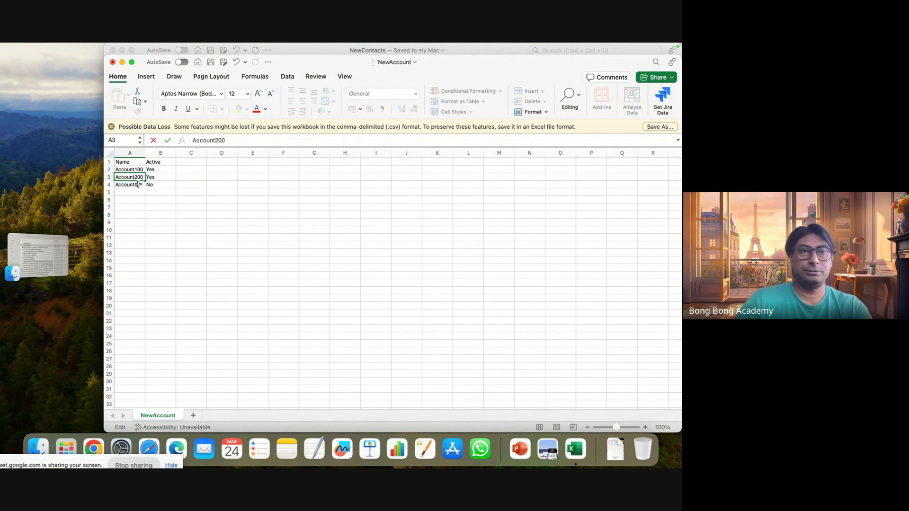
click(138, 185)
click(183, 222)
key(super+s)
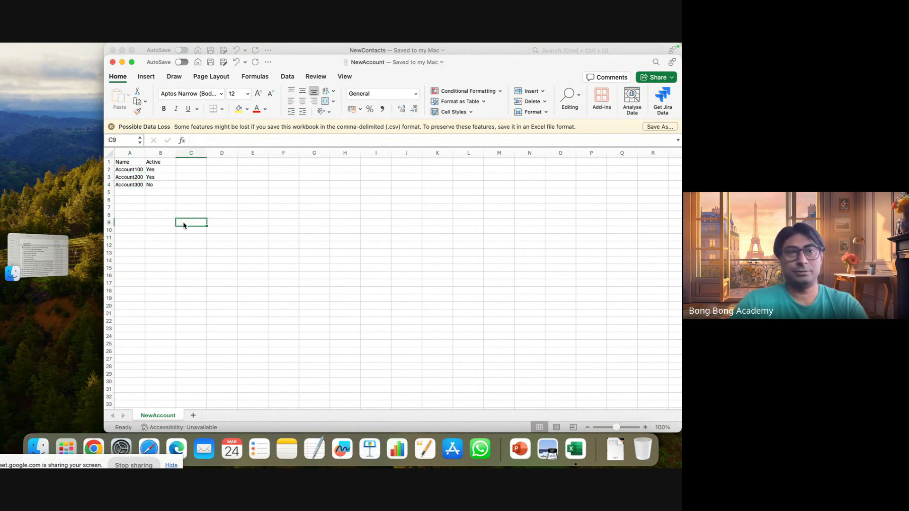
click(94, 449)
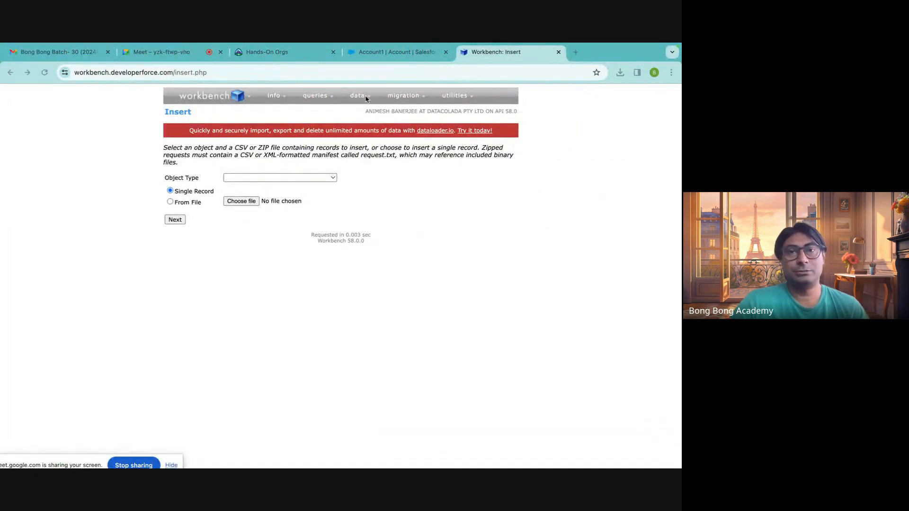
Try to insert records from NewAccount.csv without choosing an object type.
click(360, 96)
click(355, 113)
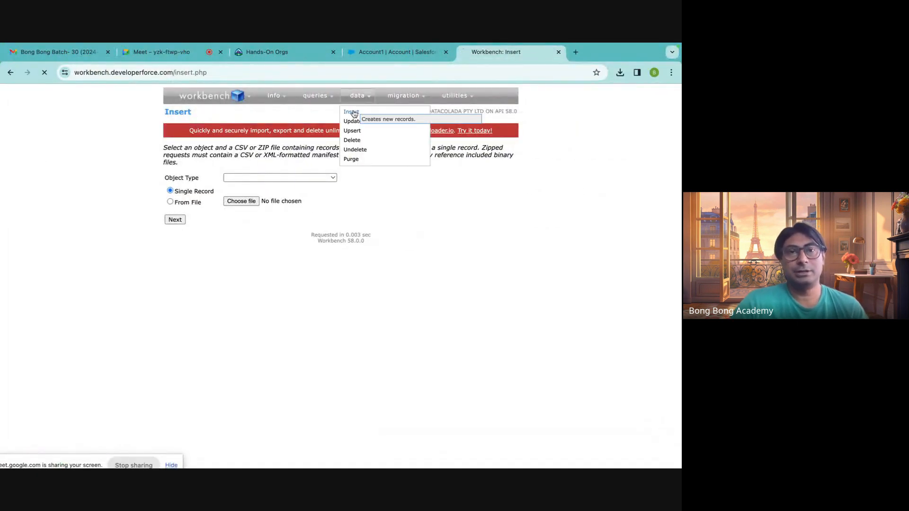
click(189, 203)
click(248, 204)
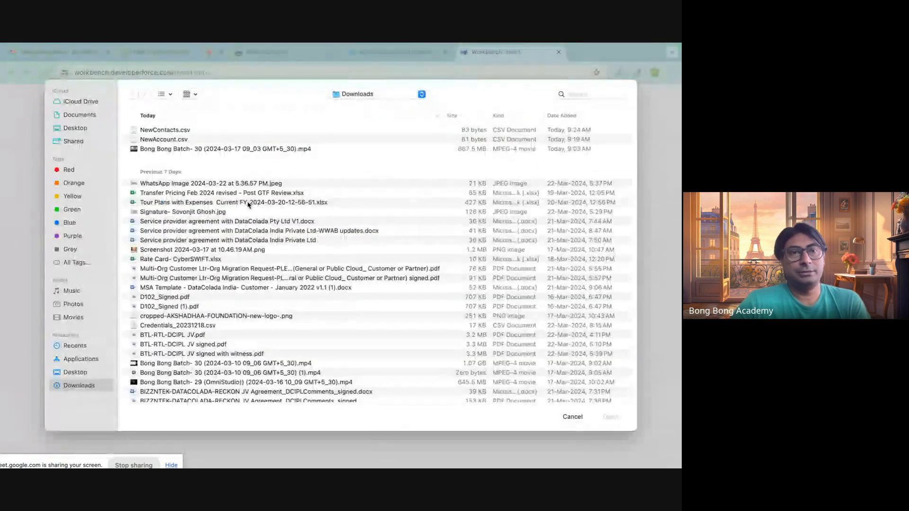
click(608, 416)
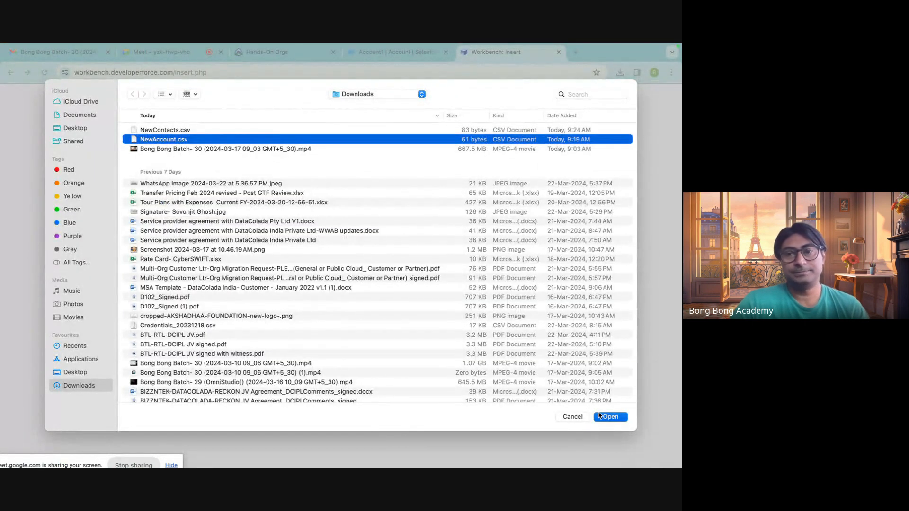
click(174, 220)
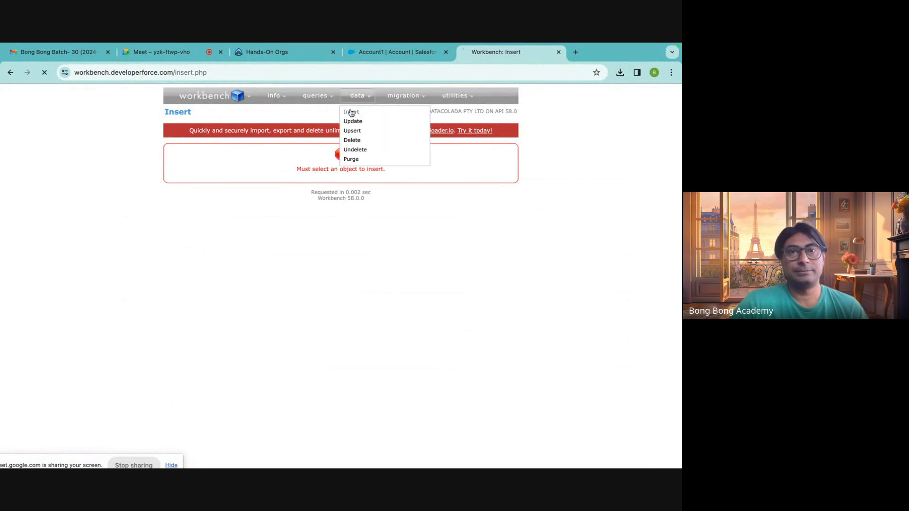
Try to insert Account records with the From File option without choosing a file, and resubmit the form.
click(352, 112)
click(236, 178)
click(242, 189)
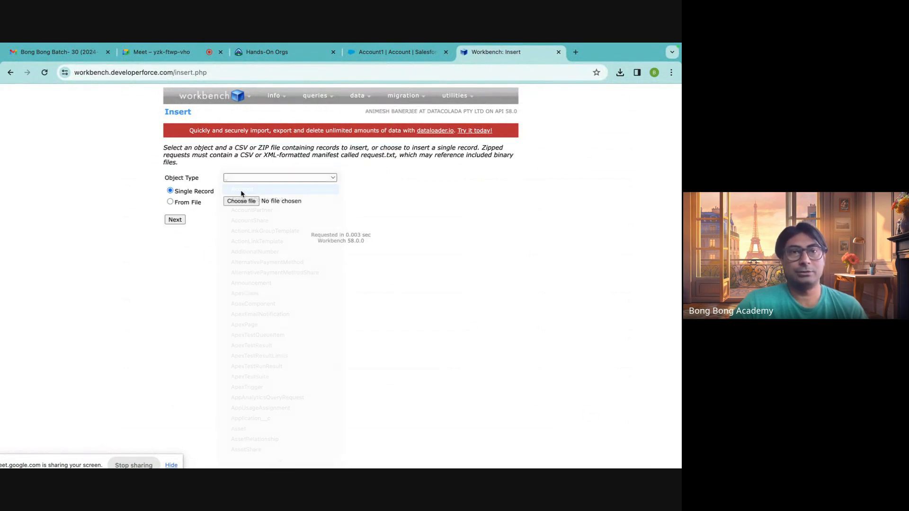
click(184, 203)
click(175, 220)
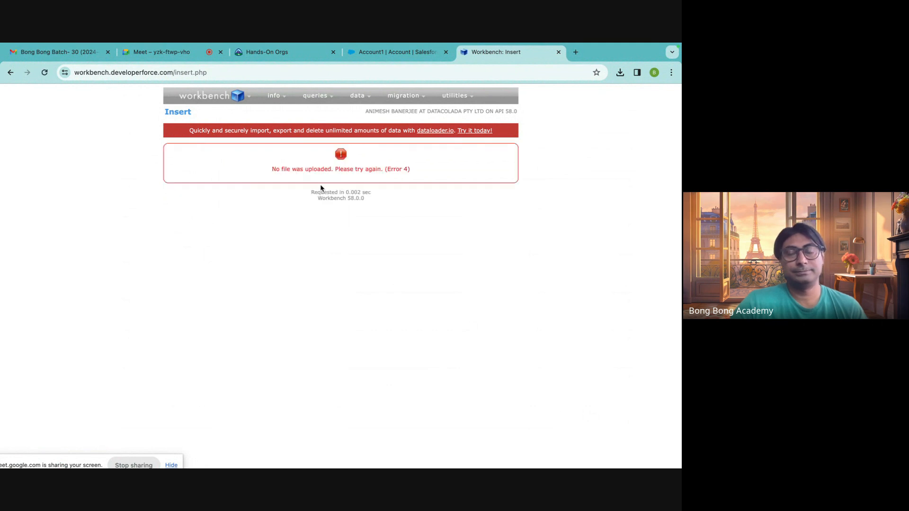
click(50, 73)
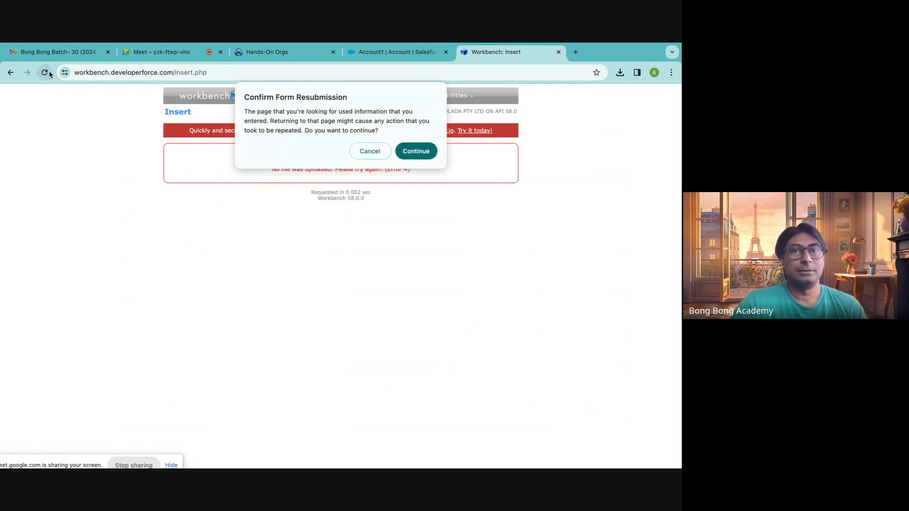
click(418, 146)
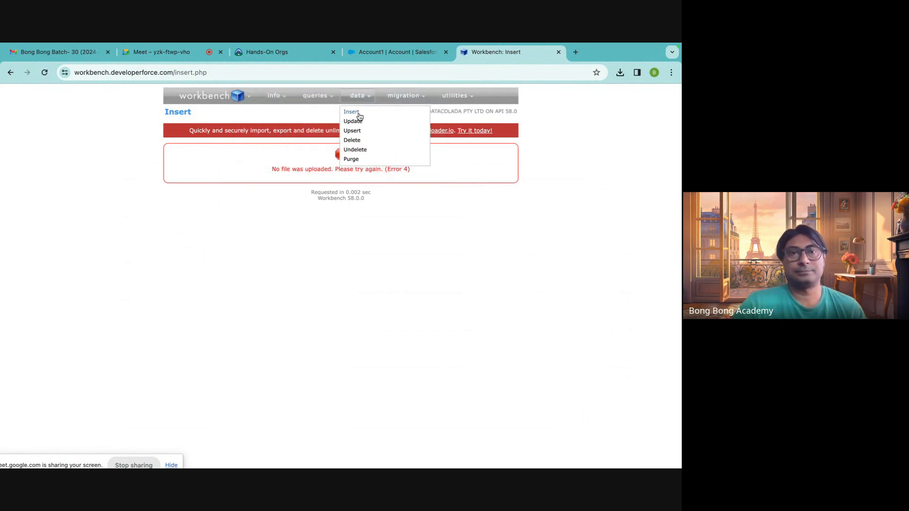
Set up a new insert from file with NewAccount.csv as the source and Account as the object type.
click(359, 115)
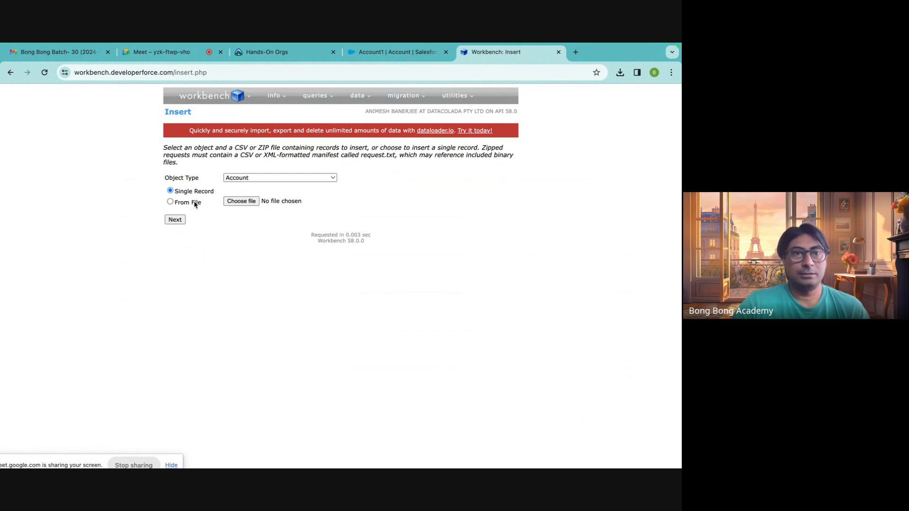
click(256, 201)
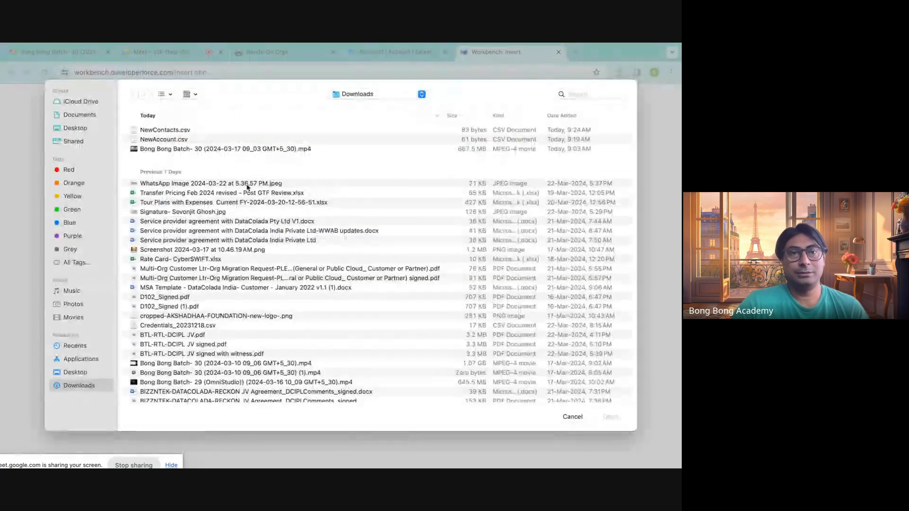
click(179, 142)
click(605, 419)
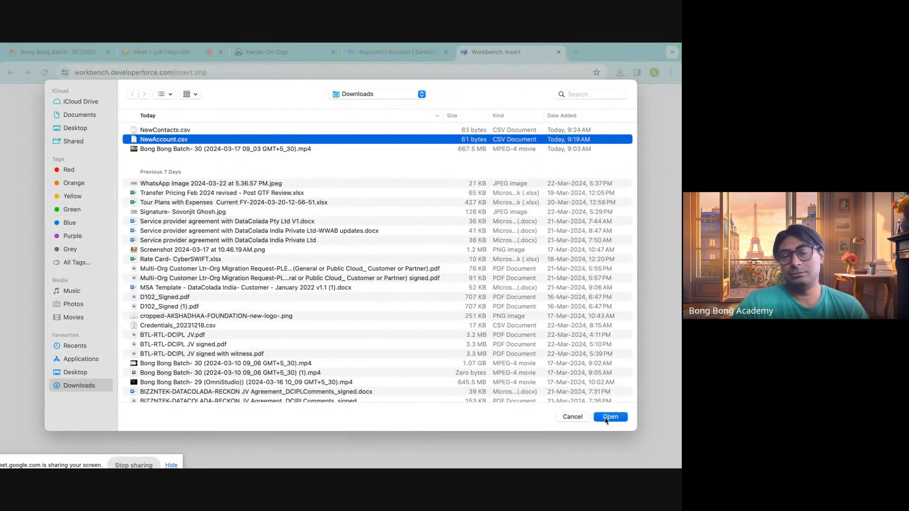
click(255, 178)
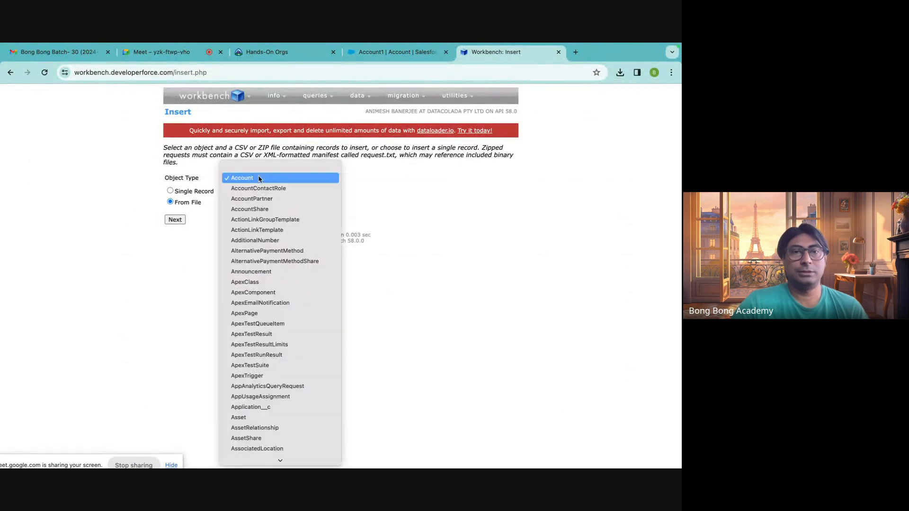
click(260, 178)
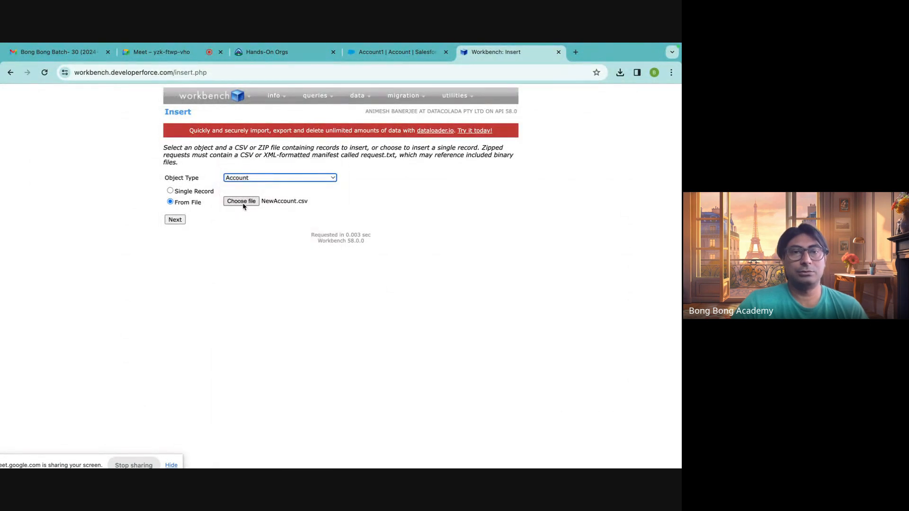
Upload NewAccount.csv for the Account insert and map the Name field to the CSV's Name column.
click(175, 219)
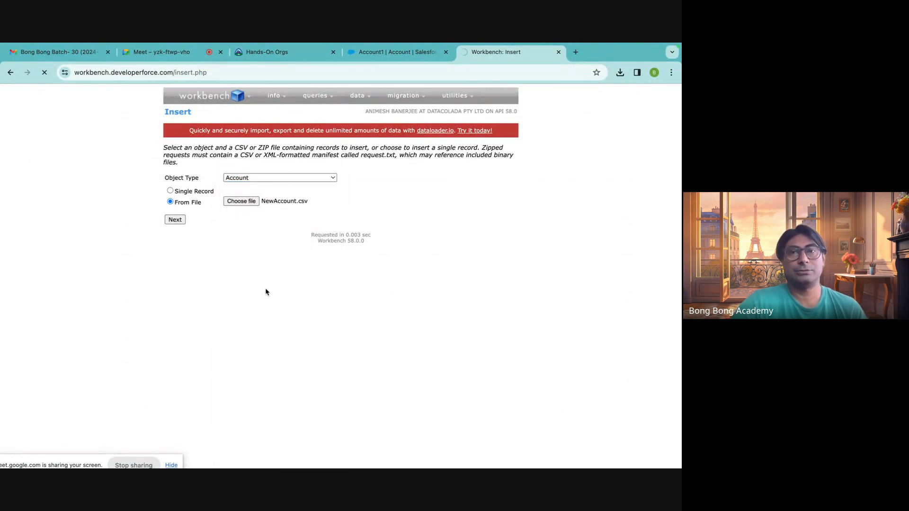
scroll(265, 292, down, 10)
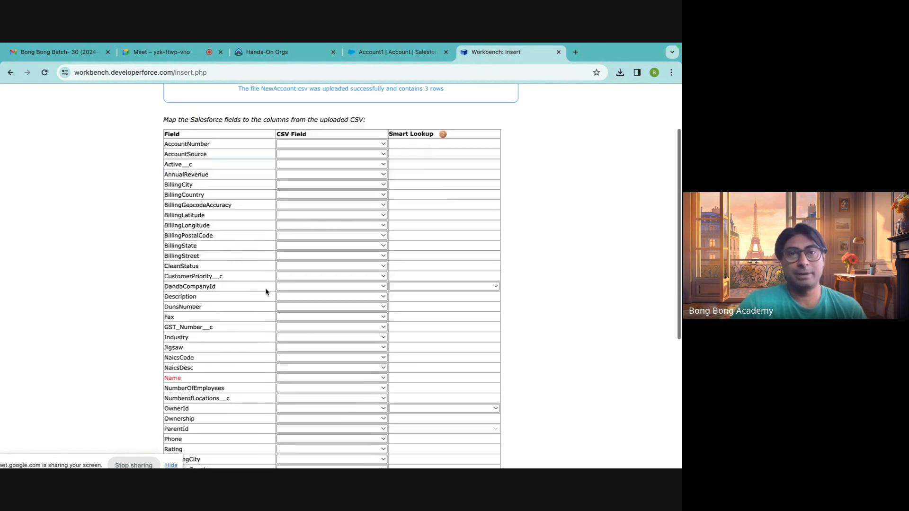
scroll(266, 292, up, 7)
scroll(243, 294, down, 4)
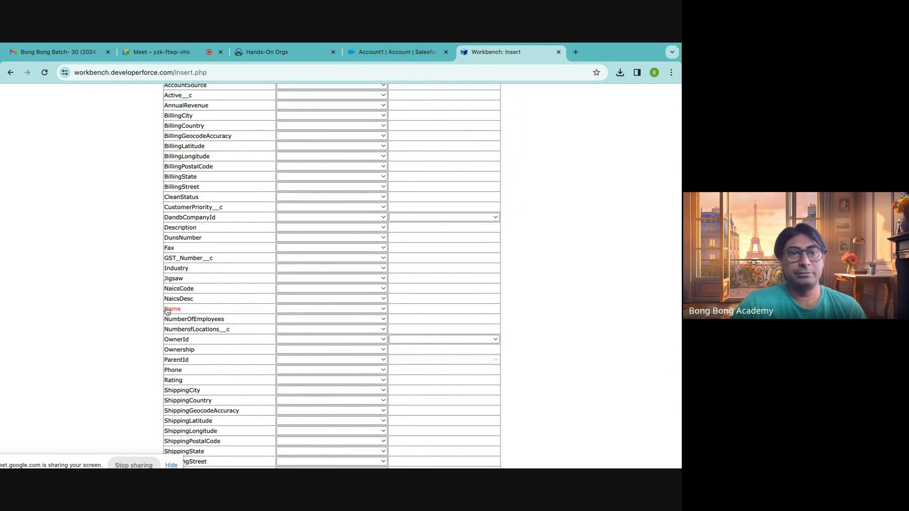
click(308, 309)
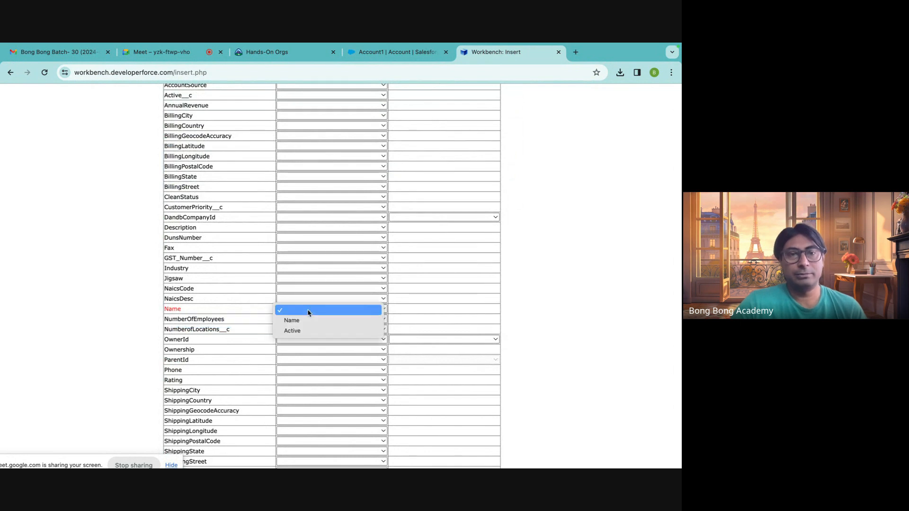
click(305, 321)
scroll(245, 331, down, 3)
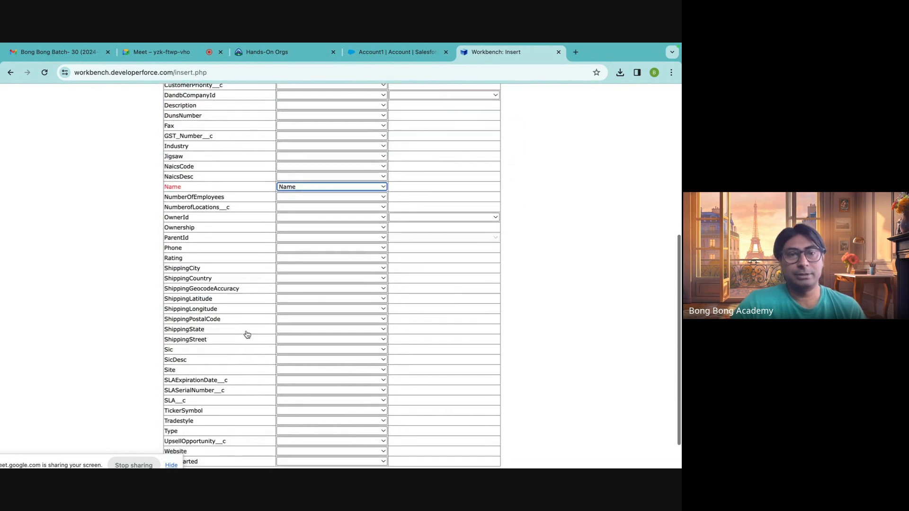
Map the Active__c field to the CSV's Active column and submit the field mapping to insert the accounts.
scroll(235, 370, down, 1)
scroll(236, 370, up, 6)
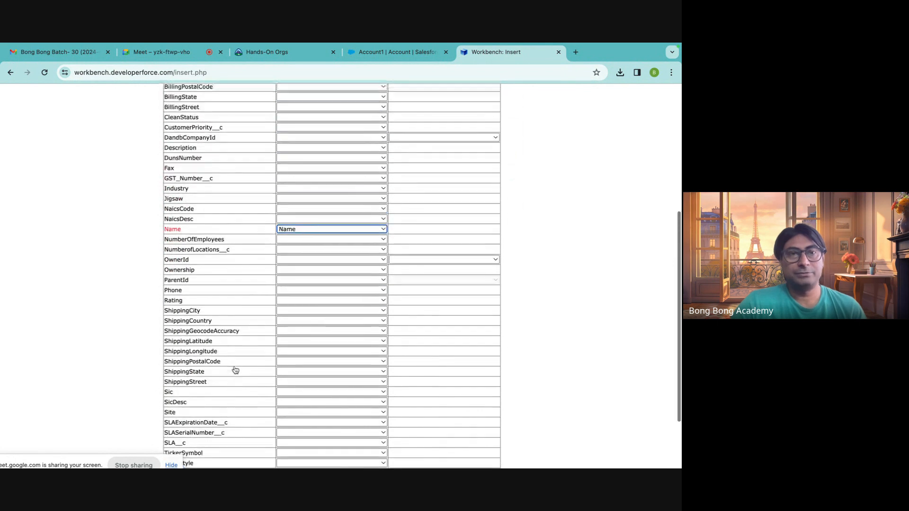
click(288, 160)
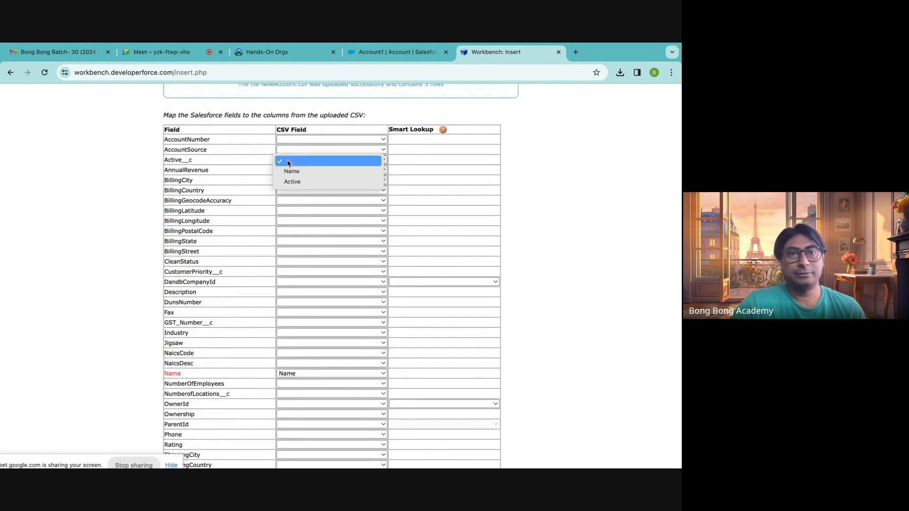
click(288, 182)
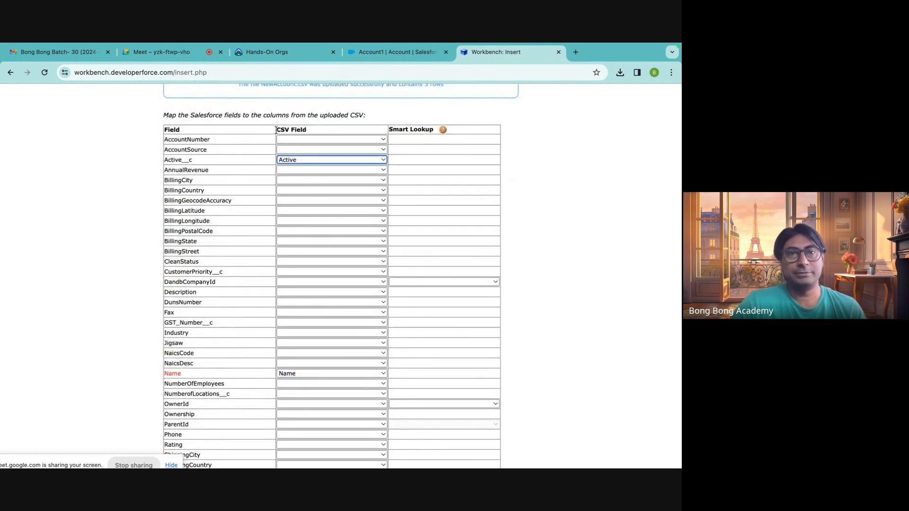
drag(281, 130, 347, 131)
scroll(216, 265, down, 2)
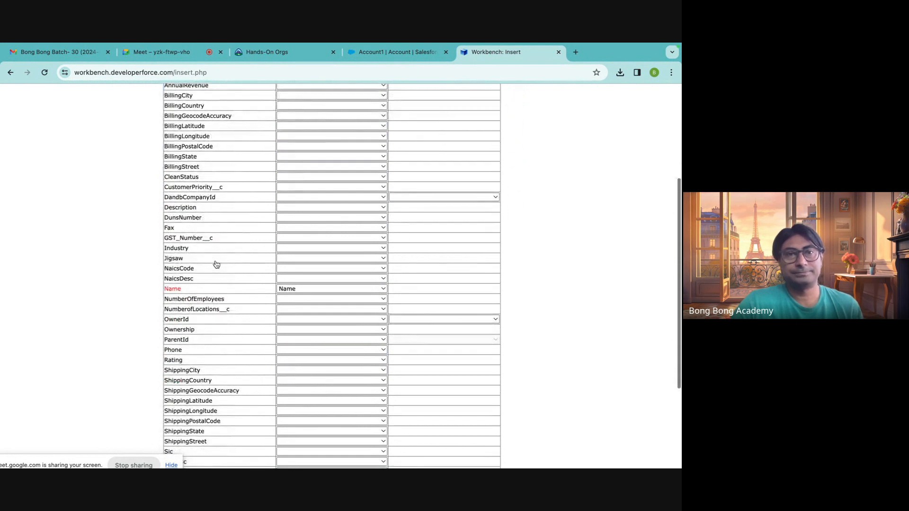
scroll(216, 265, down, 5)
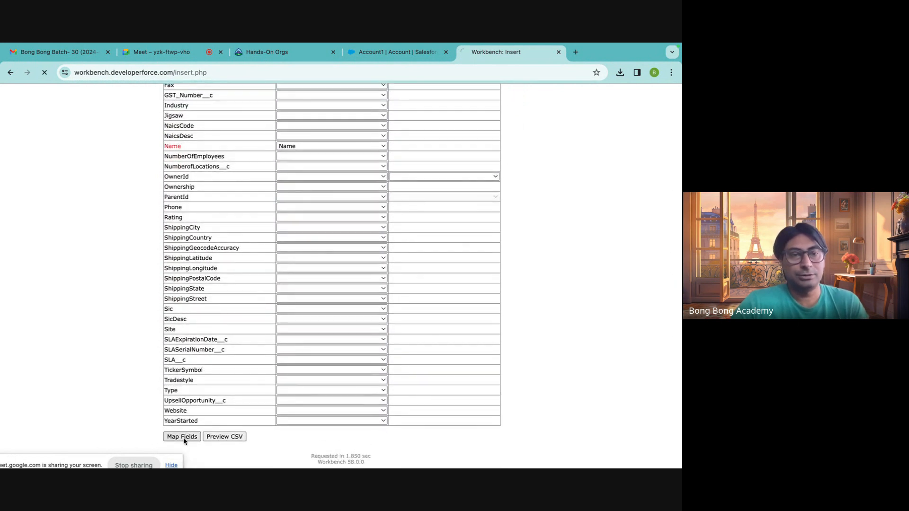
click(185, 436)
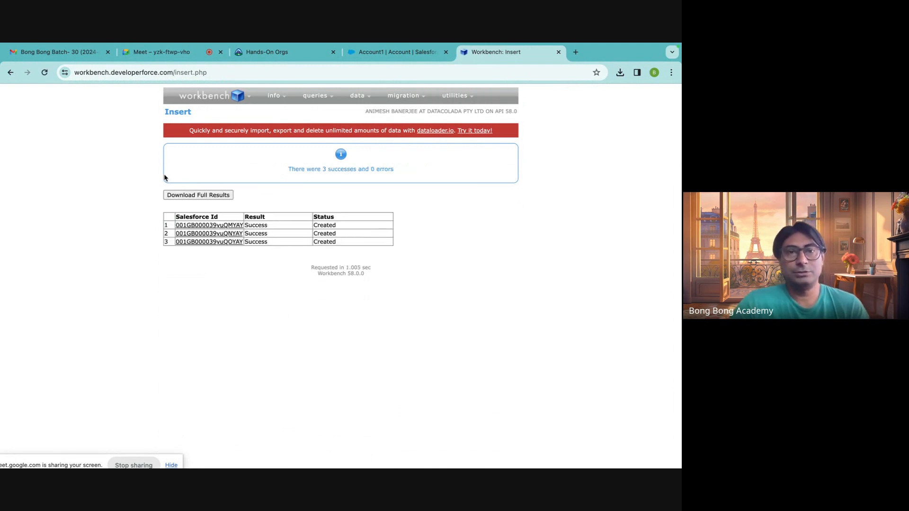
Check the inserted accounts in Salesforce's All Accounts list view, and return to Workbench.
click(385, 56)
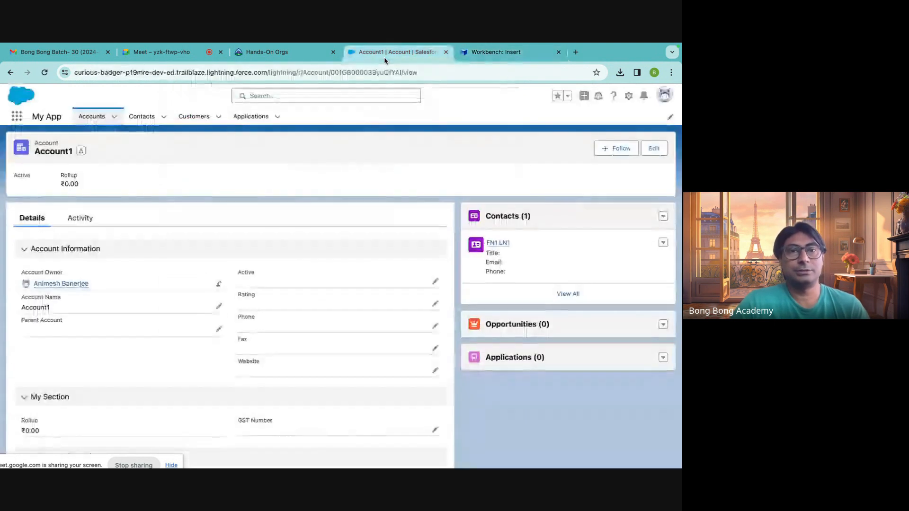
click(99, 117)
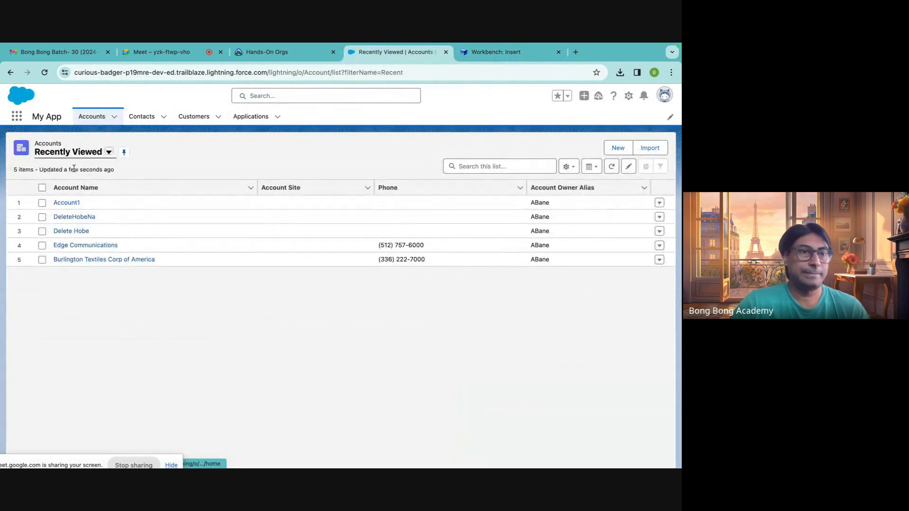
click(108, 152)
click(88, 189)
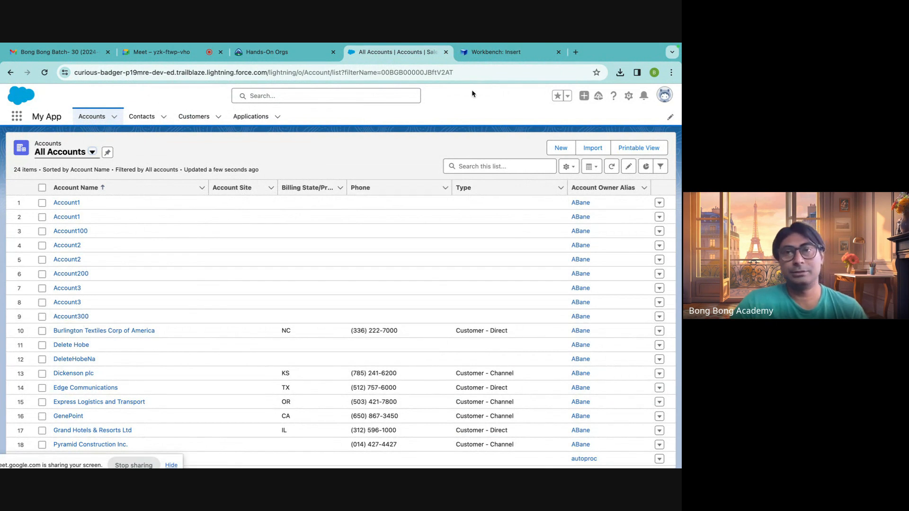
click(490, 53)
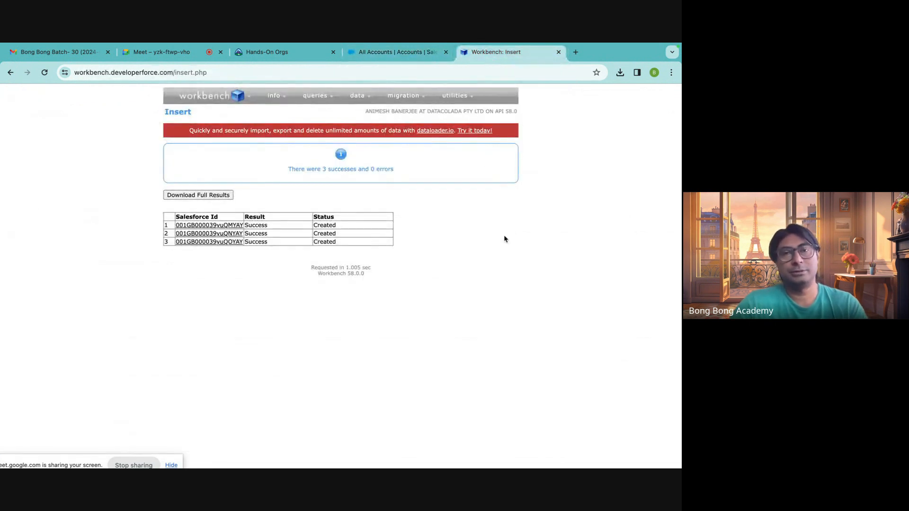
Open NewContacts.csv from the Downloads folder in Microsoft Excel.
mouse_move(342, 448)
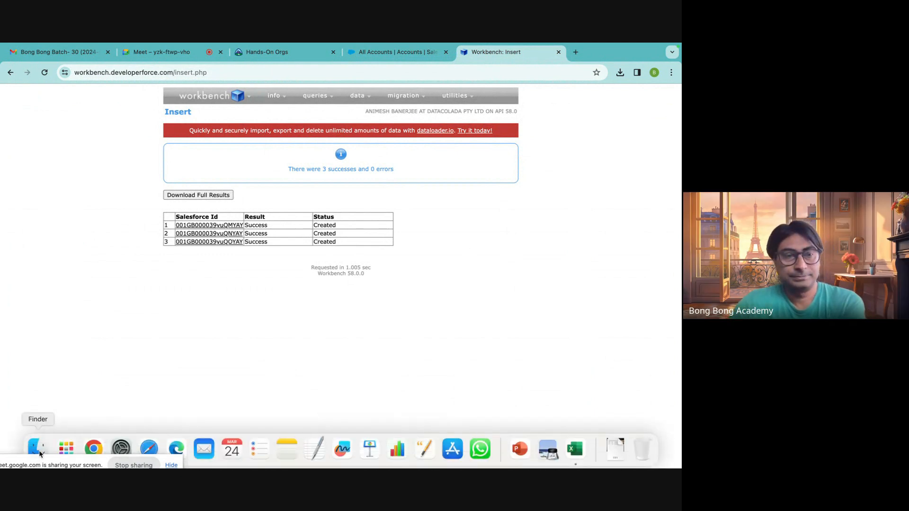
click(38, 450)
right_click(261, 145)
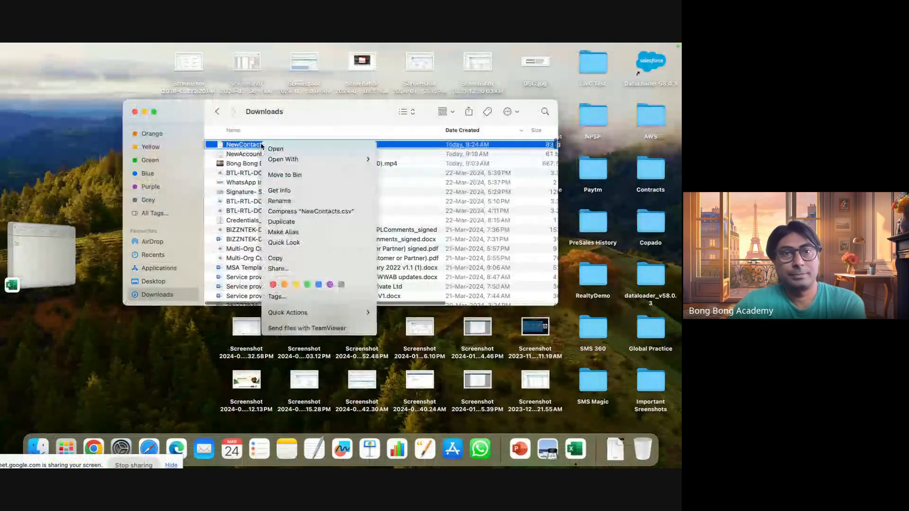
mouse_move(332, 159)
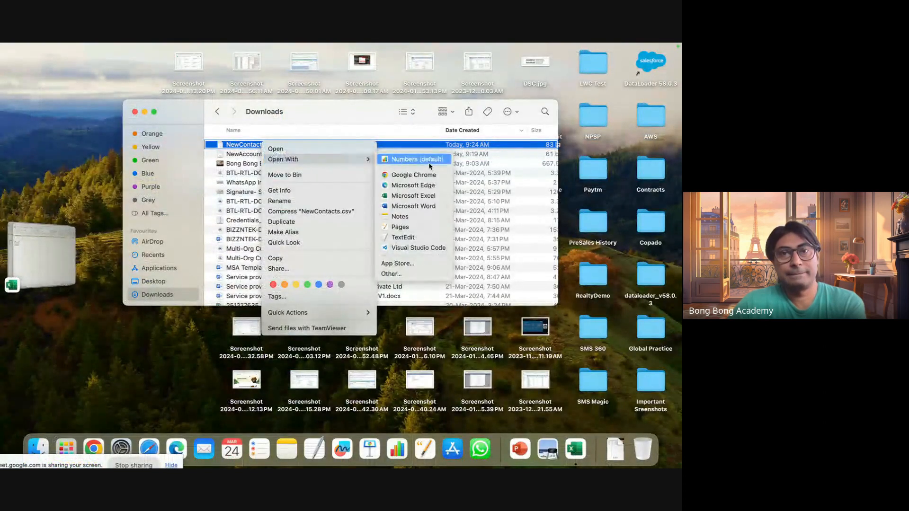
click(414, 196)
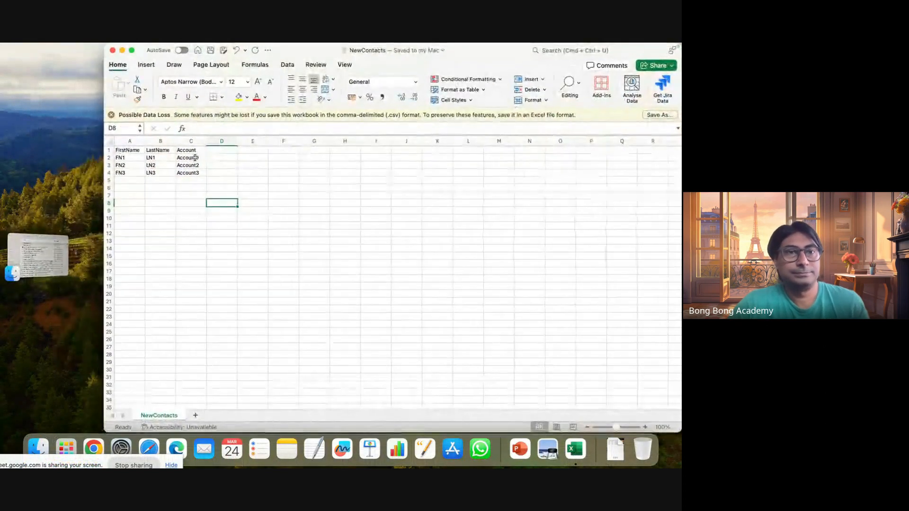
Change the first contact's FirstName to FN100 and LastName to LN100.
click(131, 159)
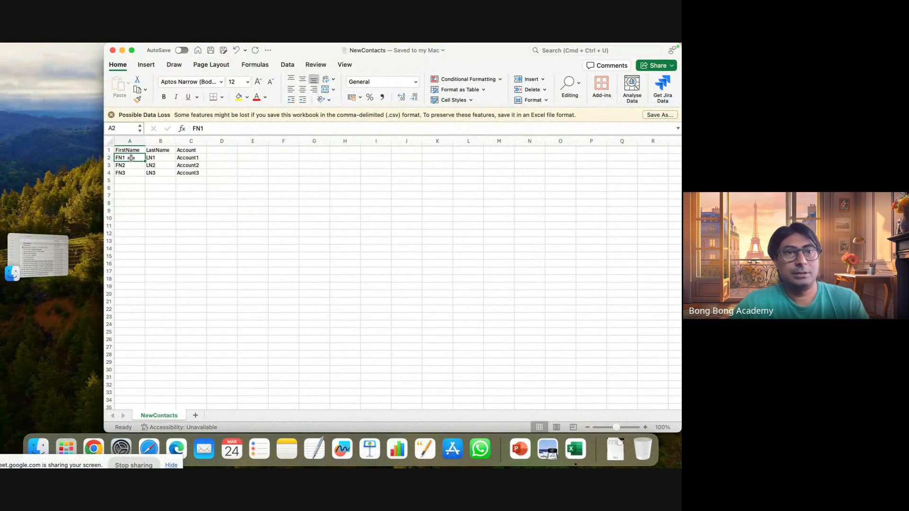
double_click(131, 158)
text(00)
click(164, 159)
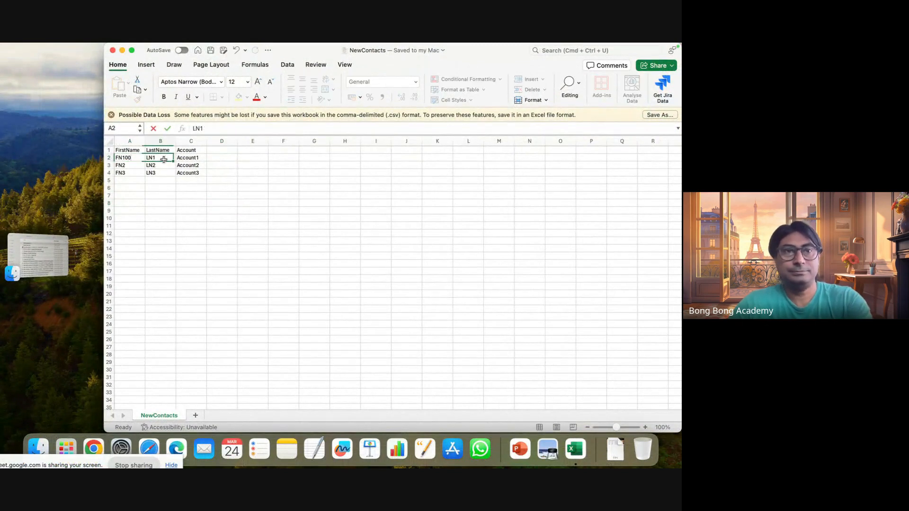
double_click(164, 158)
text(00)
Change the second contact's FirstName to FN200 and LastName to LN200.
click(135, 165)
double_click(135, 166)
text(00)
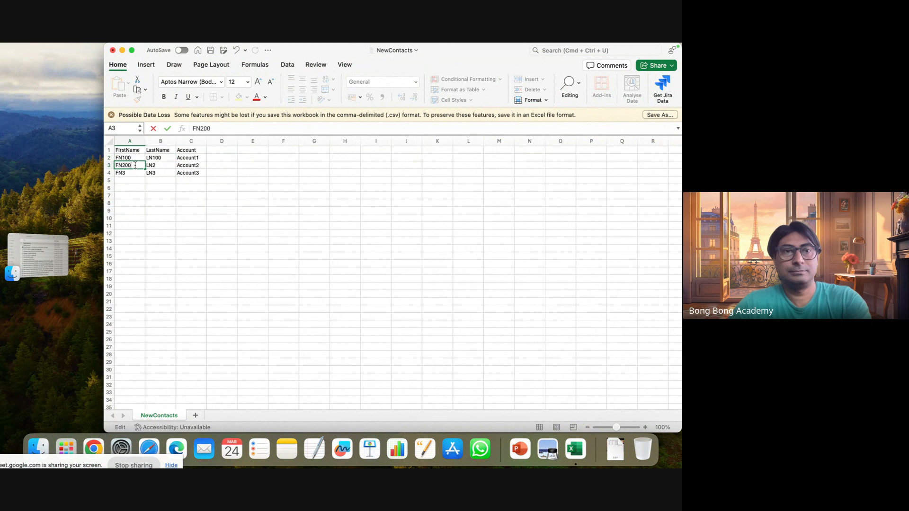
click(165, 166)
double_click(165, 166)
text(00)
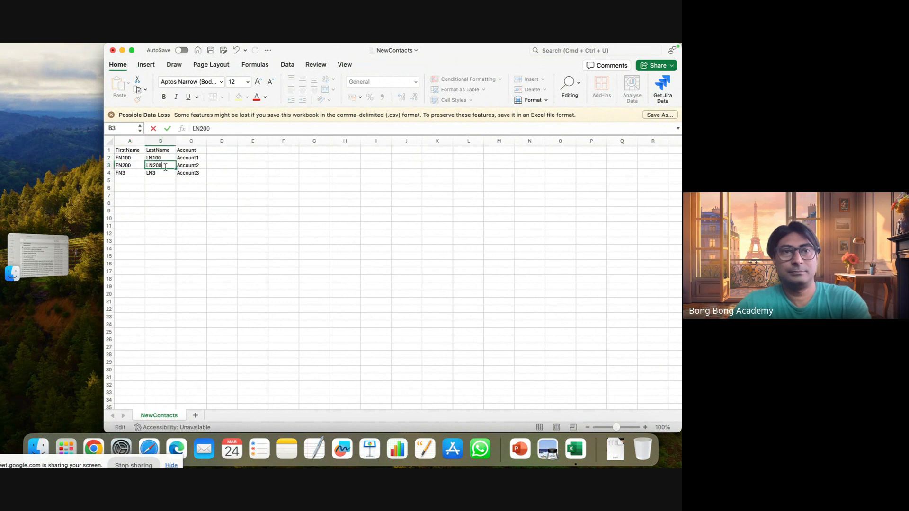
Change the third contact's FirstName to FN300 and LastName to LN300, and save the CSV file.
click(131, 174)
double_click(132, 174)
text(0)
click(165, 172)
double_click(165, 173)
text(0)
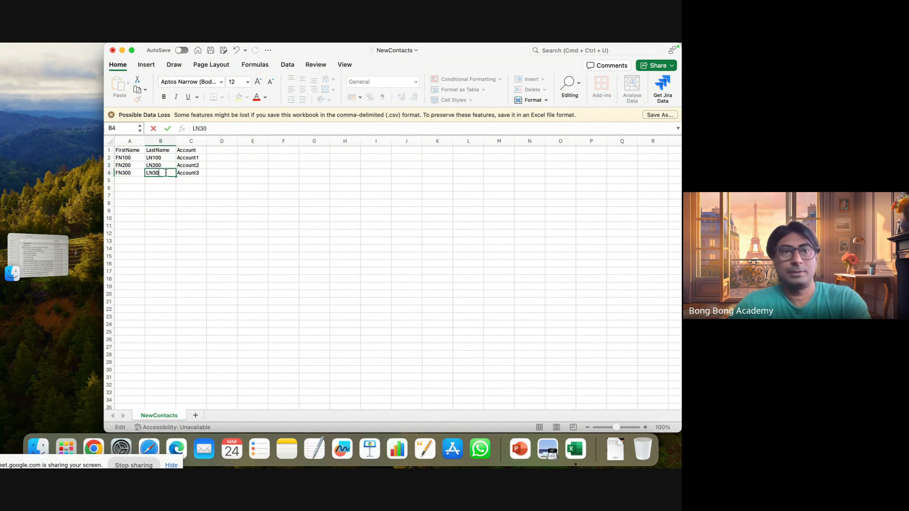
click(162, 218)
key(super+s)
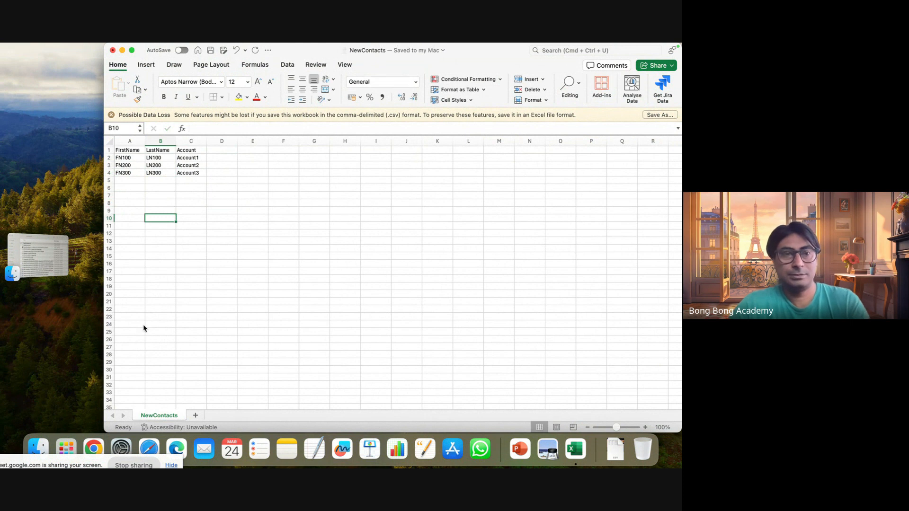
Switch to Workbench in Chrome and start a new insert with Contact as the object type.
click(94, 450)
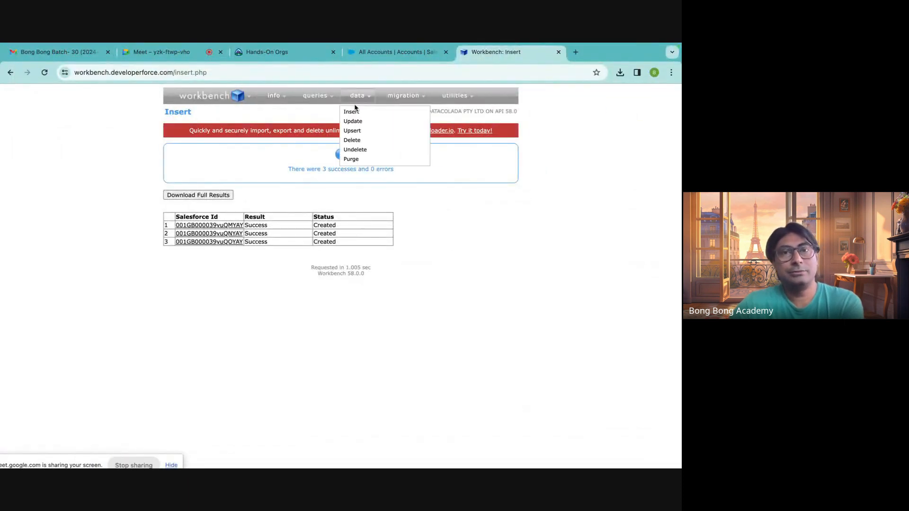
mouse_move(360, 97)
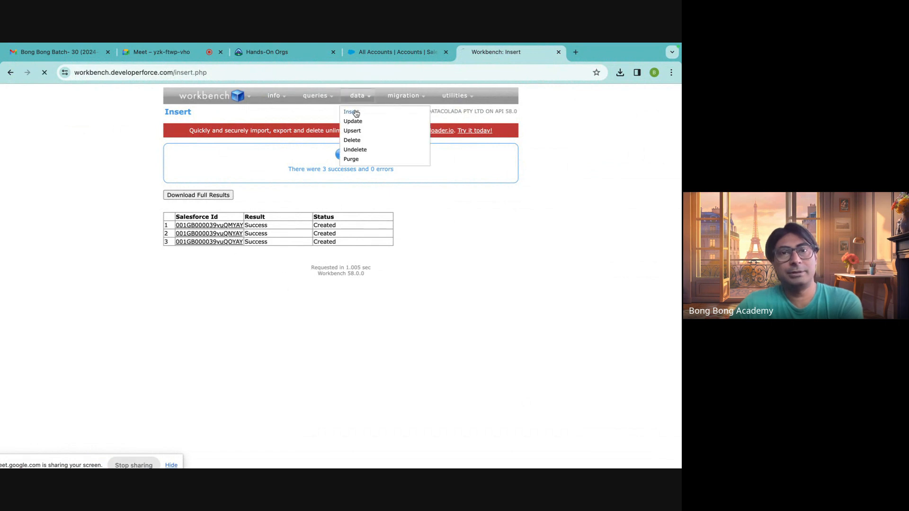
click(267, 180)
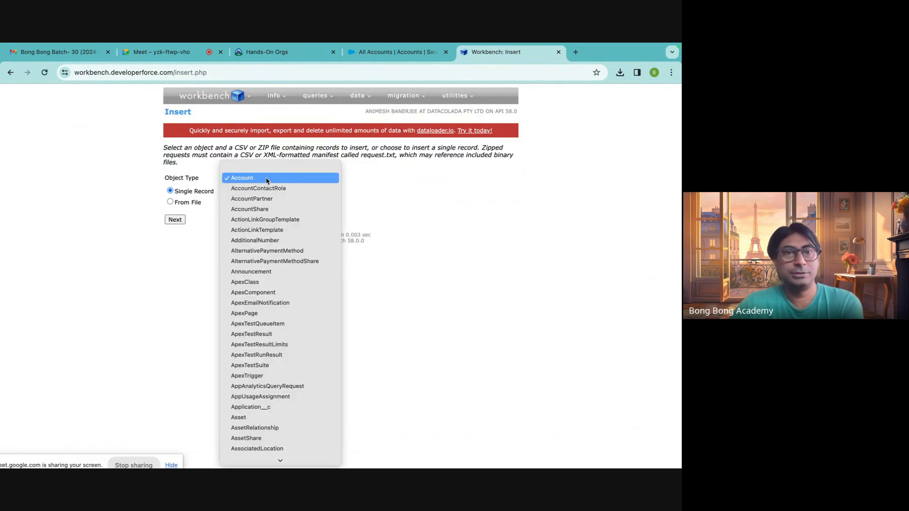
text(cont)
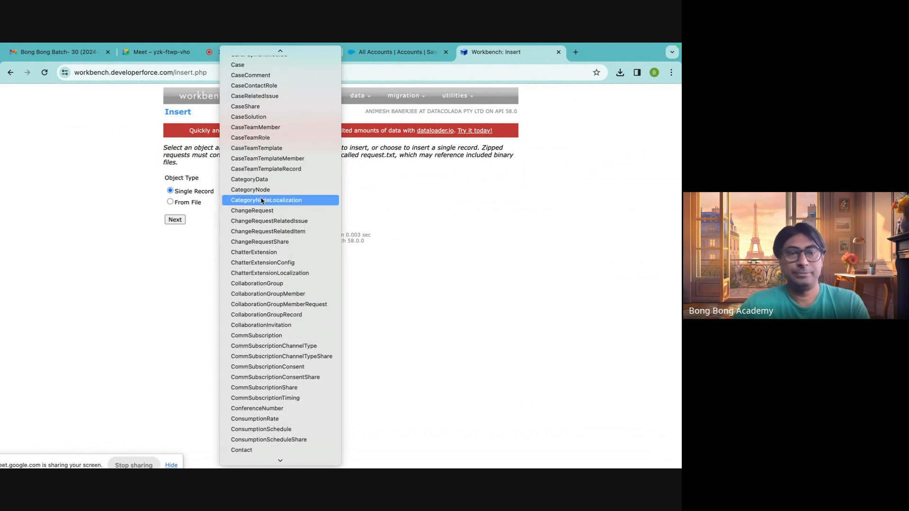
scroll(245, 439, down, 5)
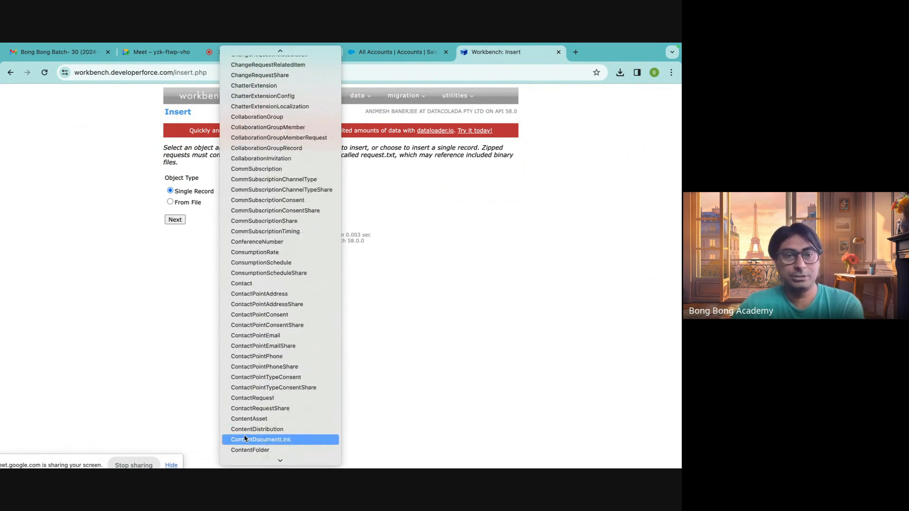
click(244, 284)
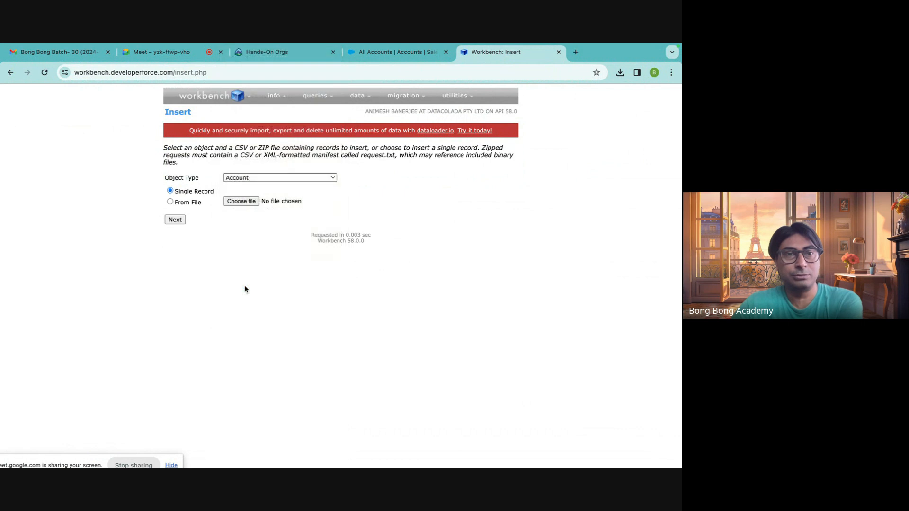
Set the insert source to From File with NewContacts.csv from Downloads and continue to the field mapping.
click(171, 202)
click(236, 202)
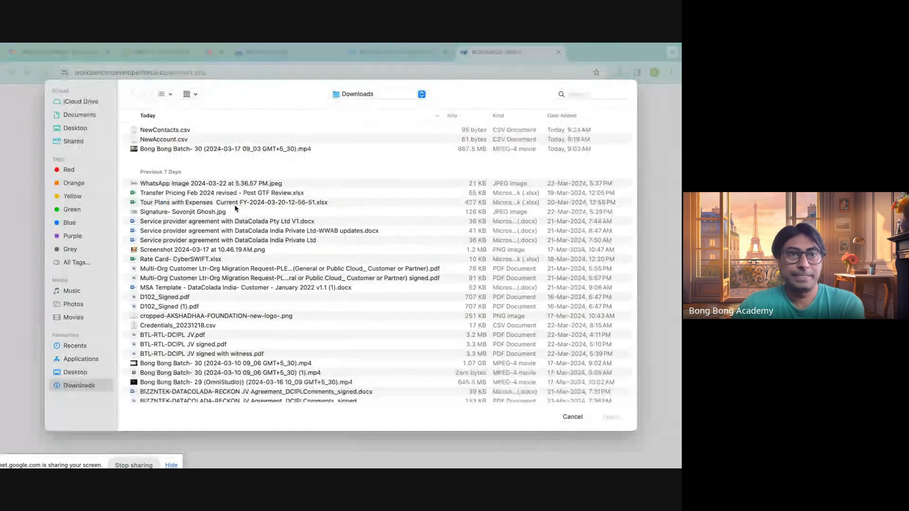
click(178, 131)
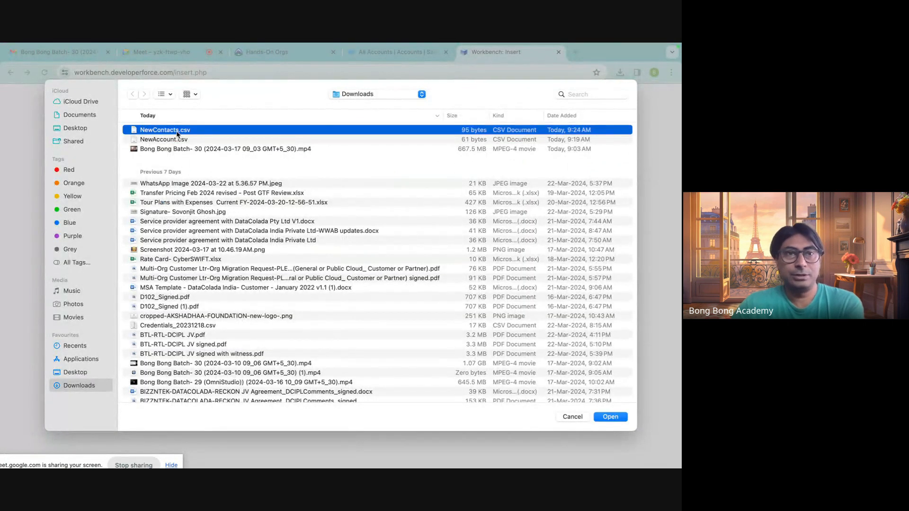
click(601, 417)
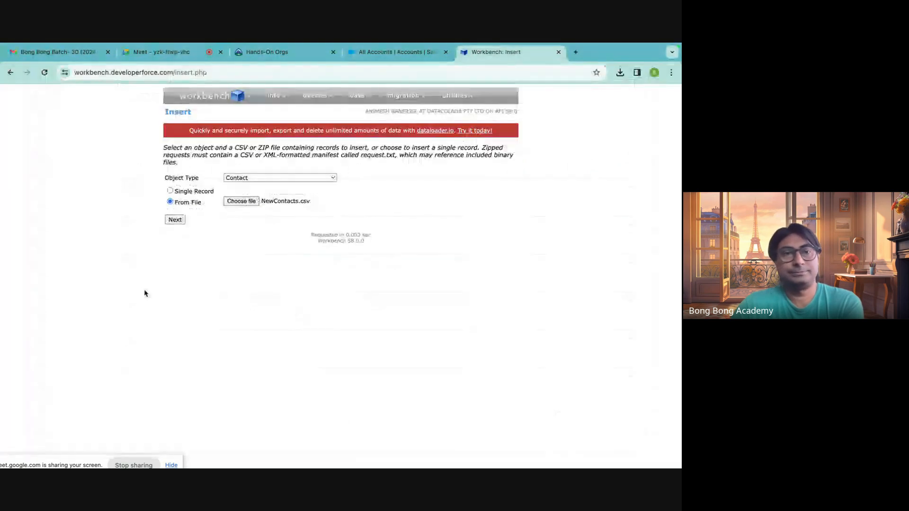
click(173, 220)
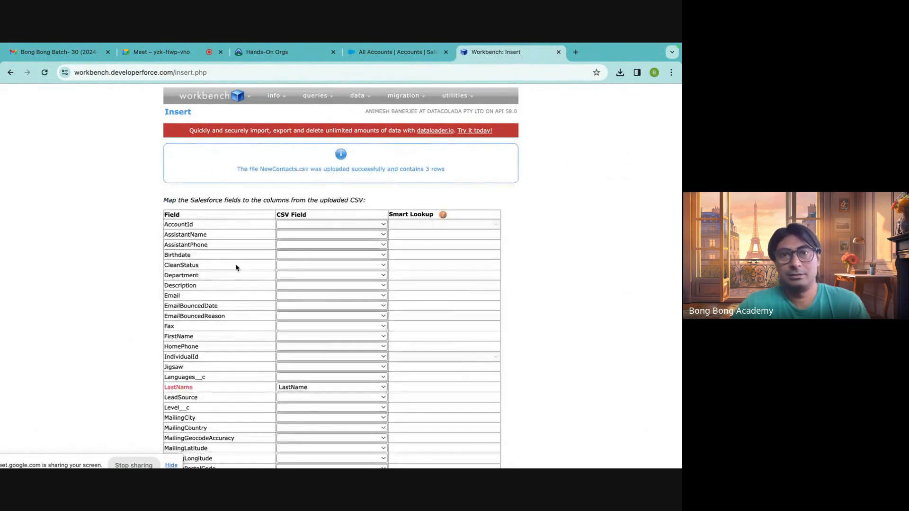
Map the FirstName field to the FirstName CSV column and the AccountId field to the Account column.
scroll(300, 276, down, 3)
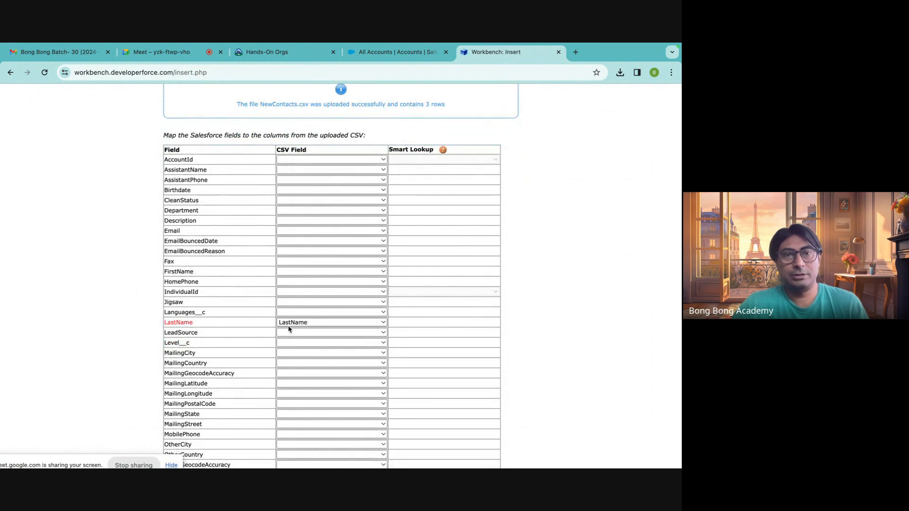
scroll(288, 327, down, 3)
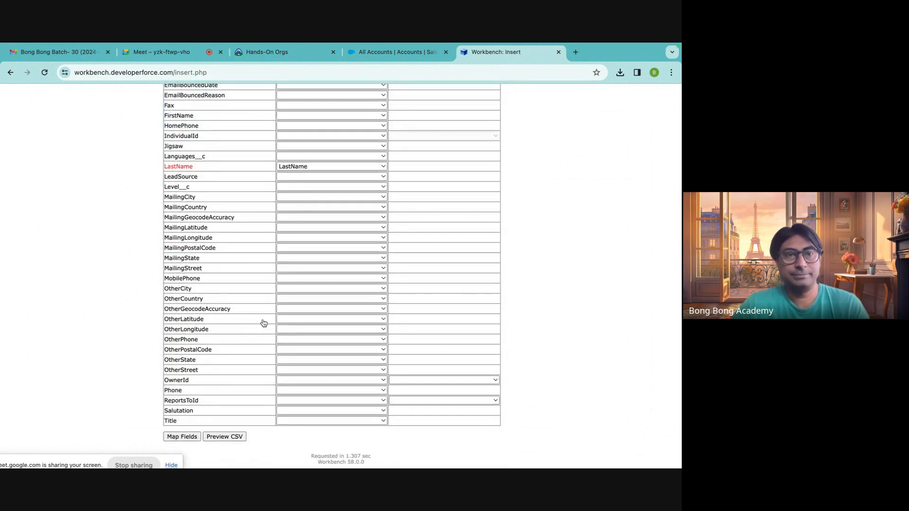
scroll(277, 319, up, 3)
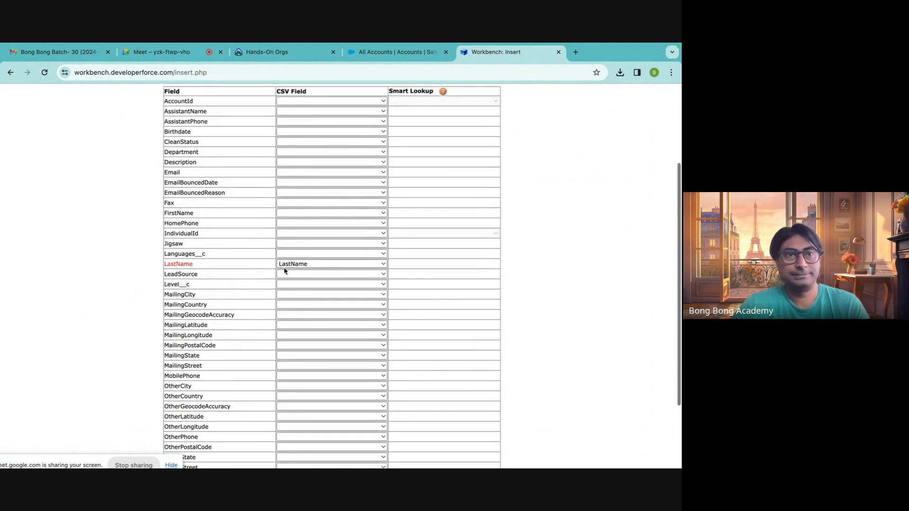
click(292, 214)
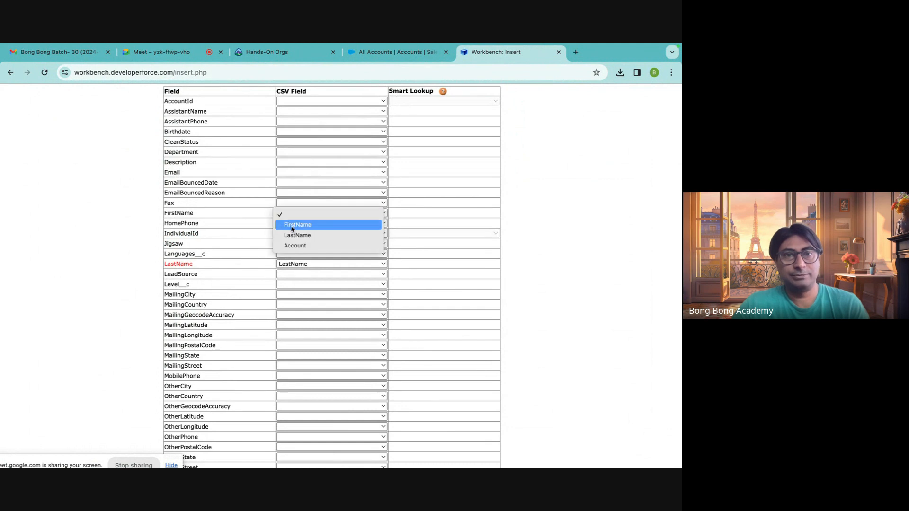
click(286, 224)
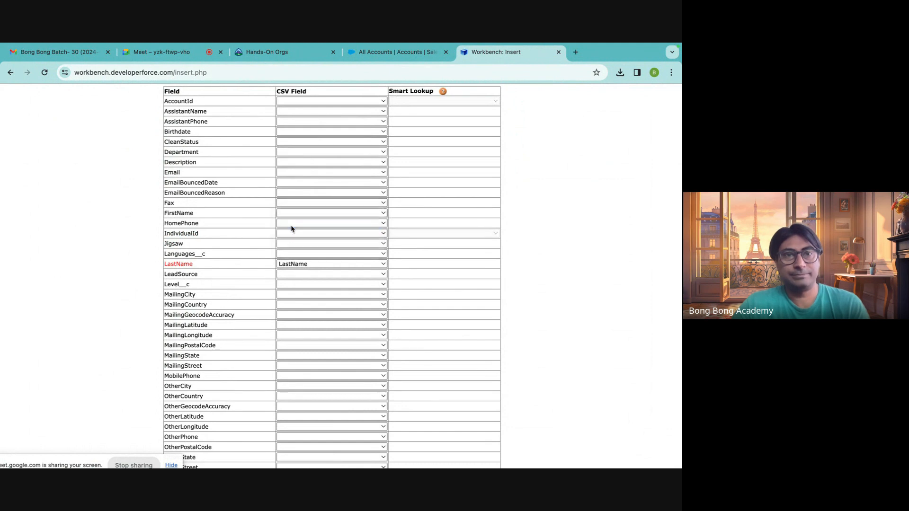
click(297, 102)
click(294, 134)
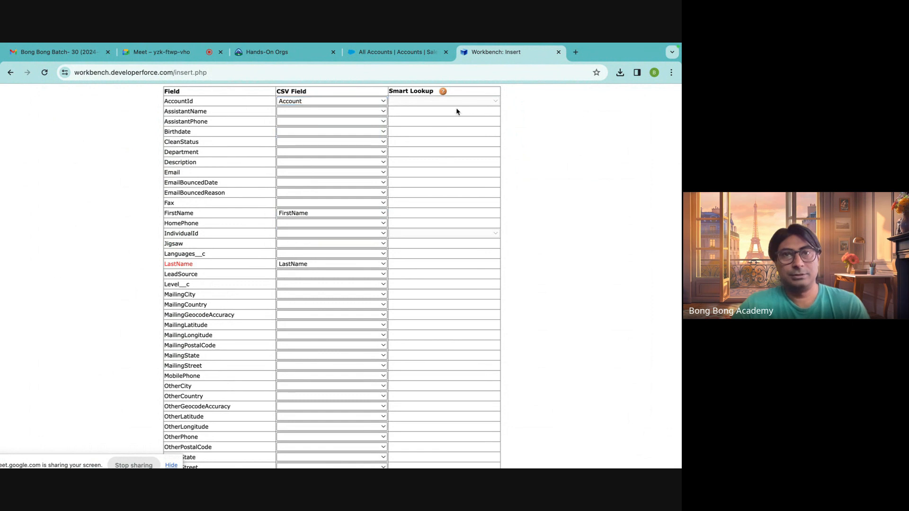
Check the AccountId field's mapping and its type details.
scroll(416, 161, up, 1)
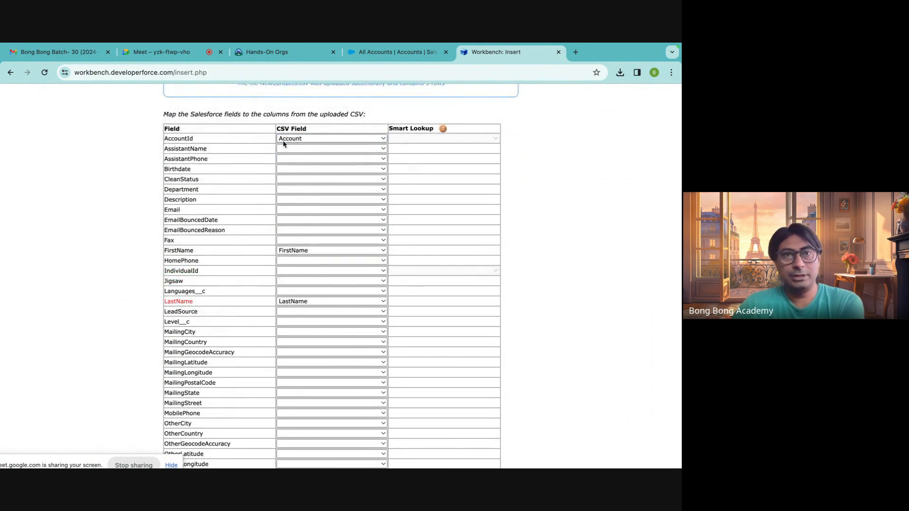
click(284, 142)
click(283, 140)
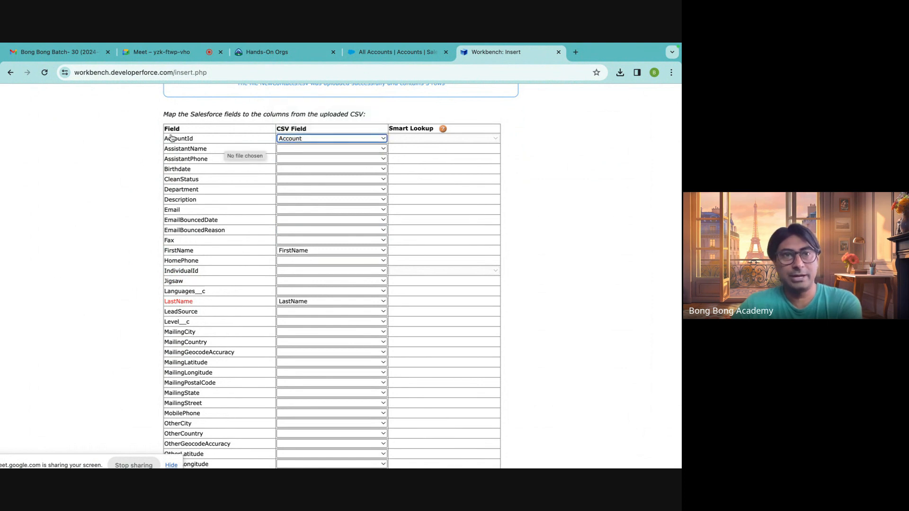
mouse_move(181, 143)
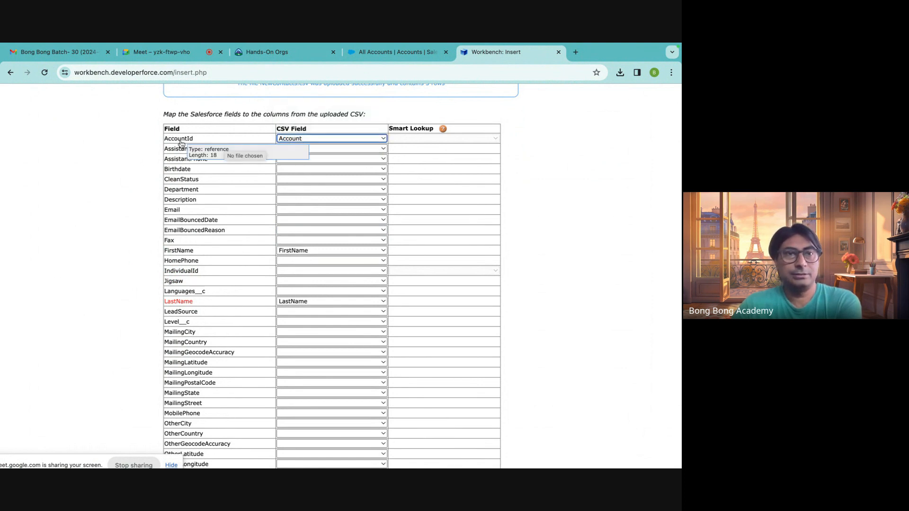
Switch to Salesforce, open Setup's Object Manager in a new tab and search for "contact".
click(407, 53)
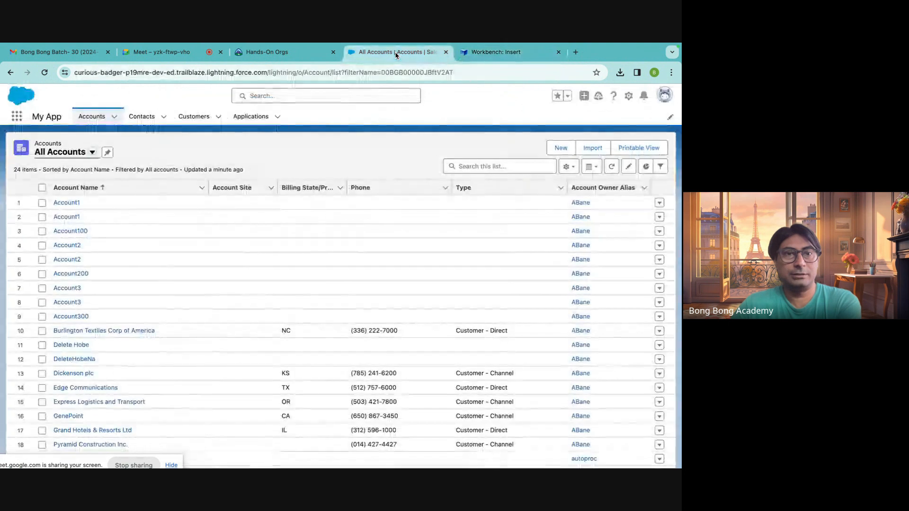
click(628, 96)
click(607, 118)
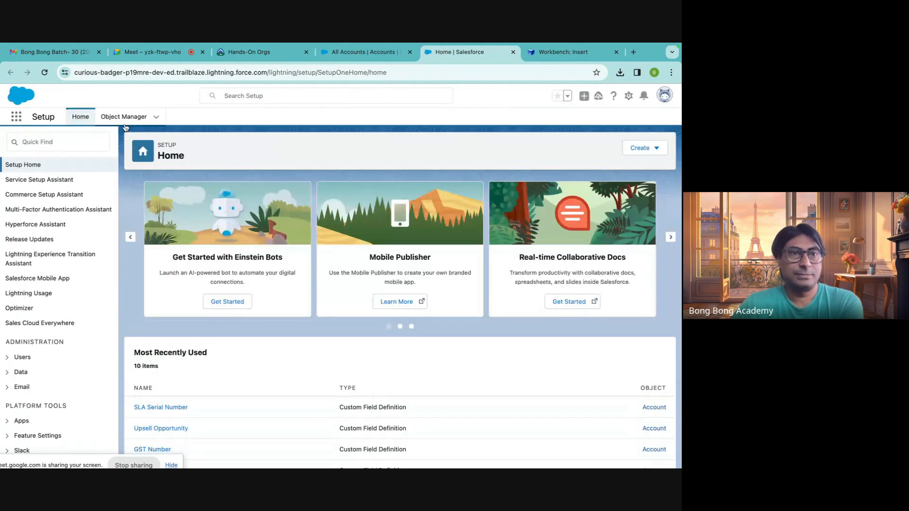
click(124, 117)
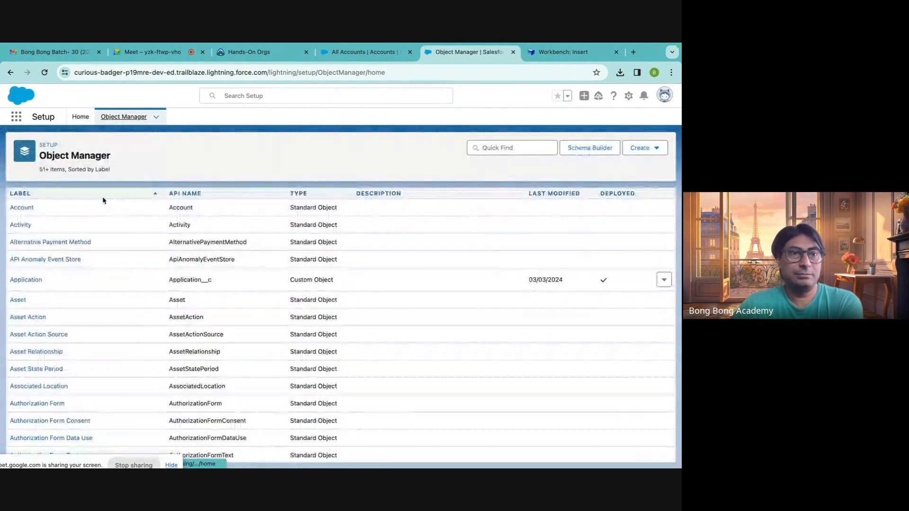
click(504, 154)
text(con)
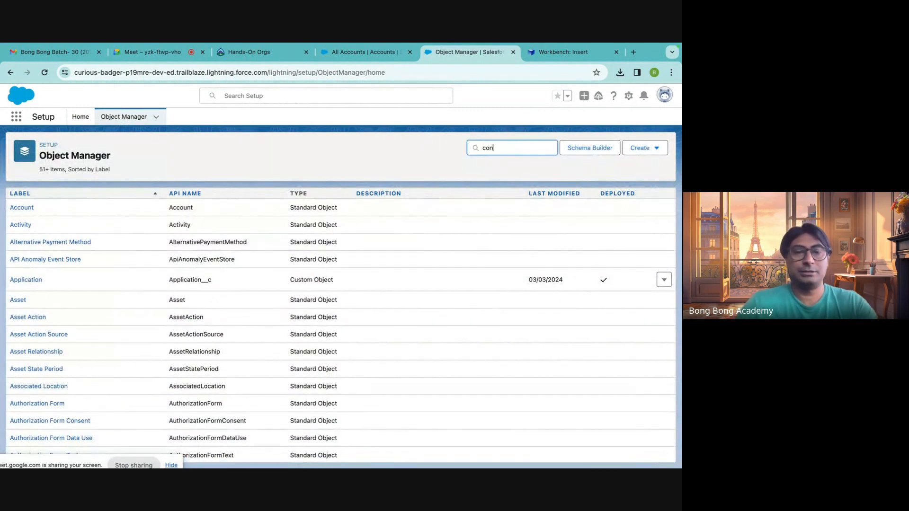
text(tact)
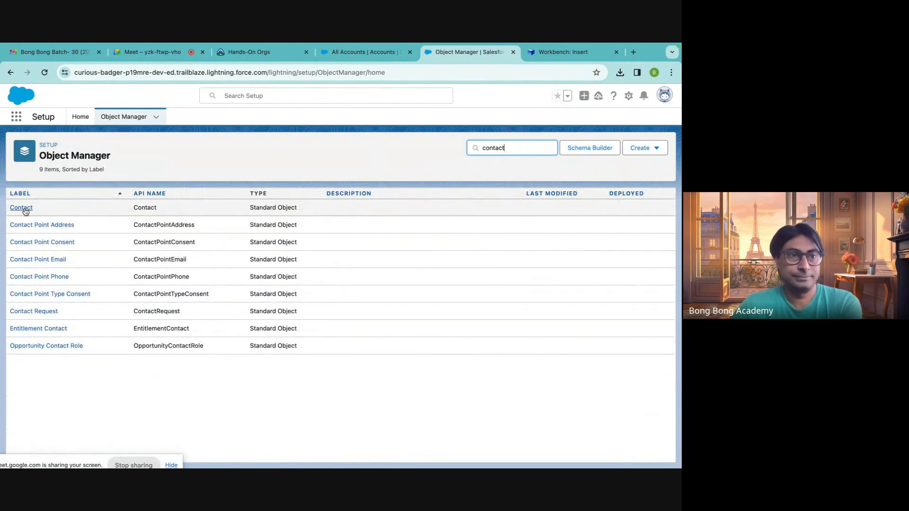
Open the Contact object's Fields & Relationships and examine the Account Name field's API name and data type.
click(23, 208)
click(51, 210)
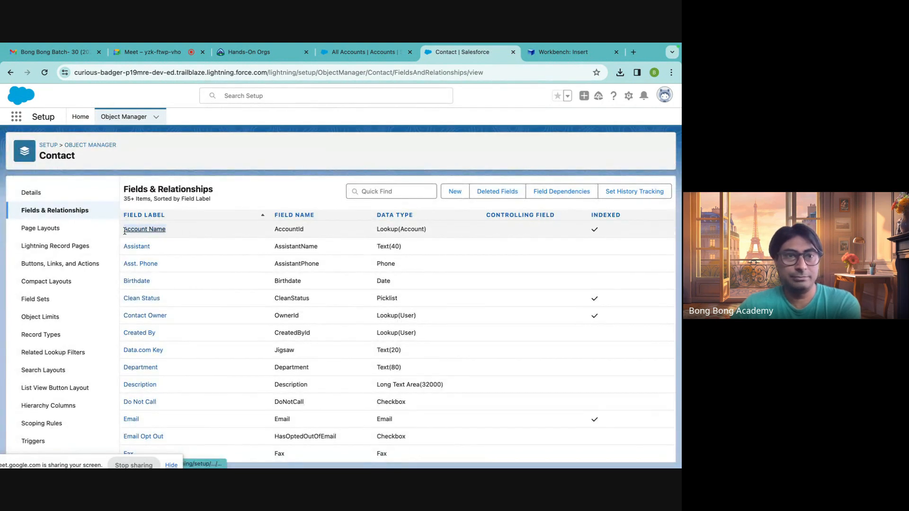
double_click(295, 229)
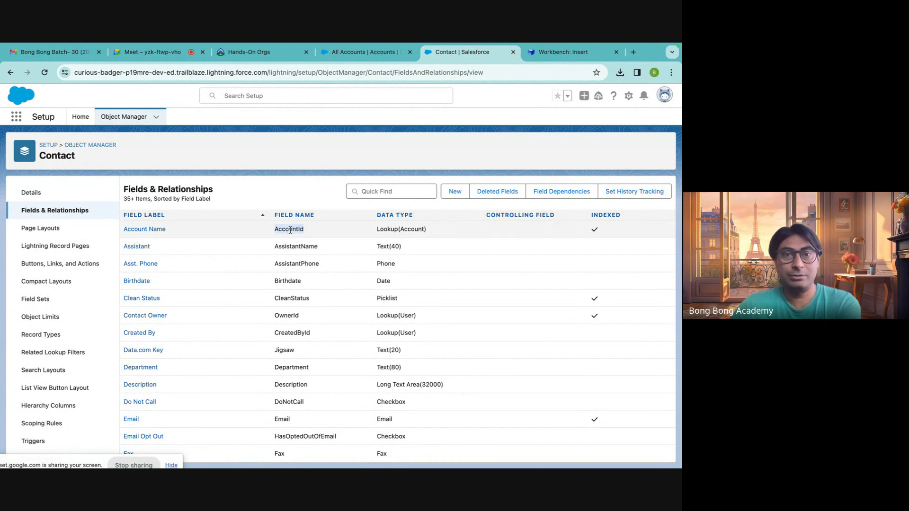
drag(377, 229, 453, 234)
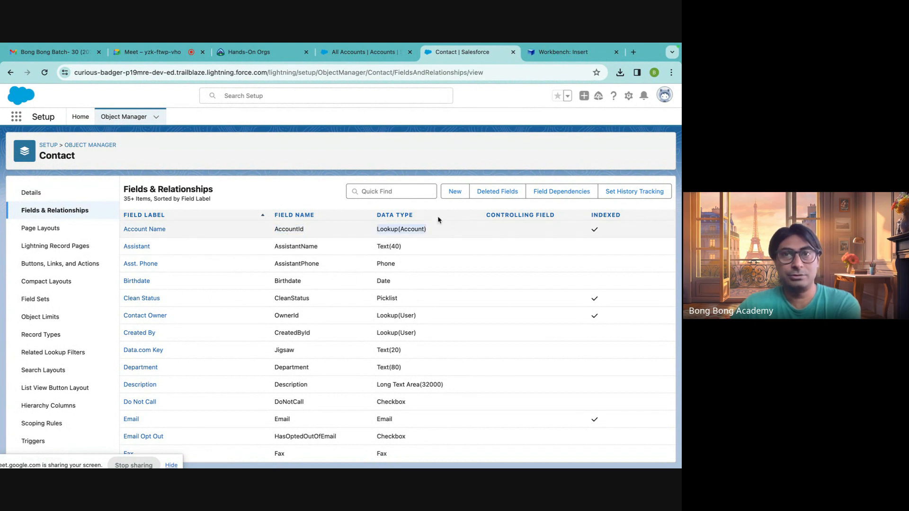
Return to Workbench, submit the field mapping, try to insert the contacts and examine the result statuses.
click(543, 55)
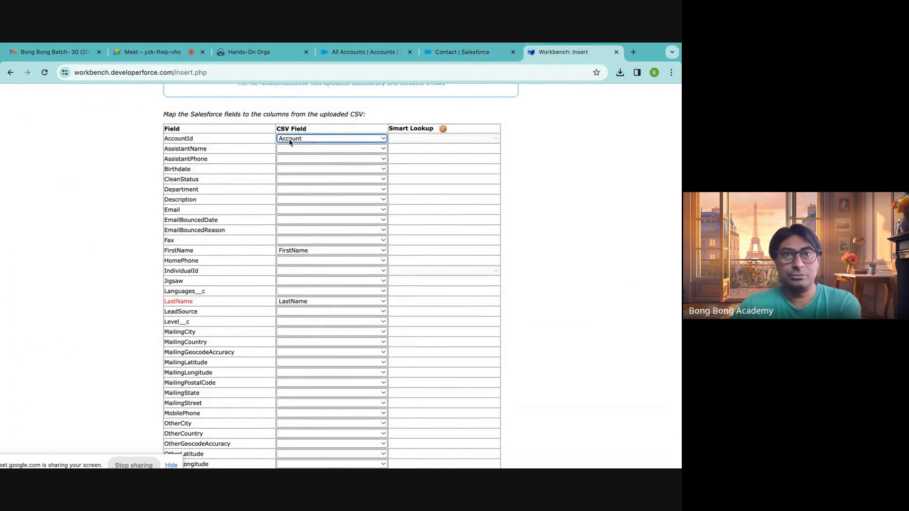
scroll(449, 220, down, 3)
scroll(450, 222, up, 5)
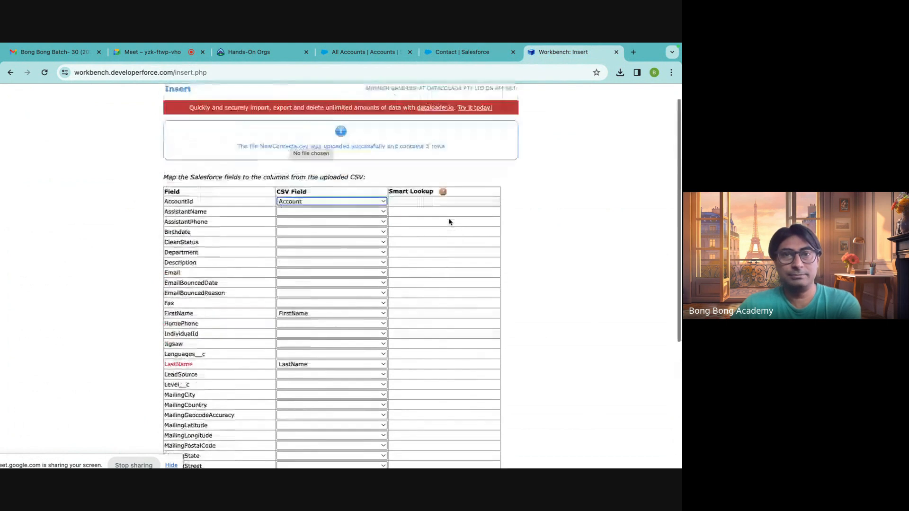
scroll(450, 222, up, 1)
scroll(432, 223, down, 6)
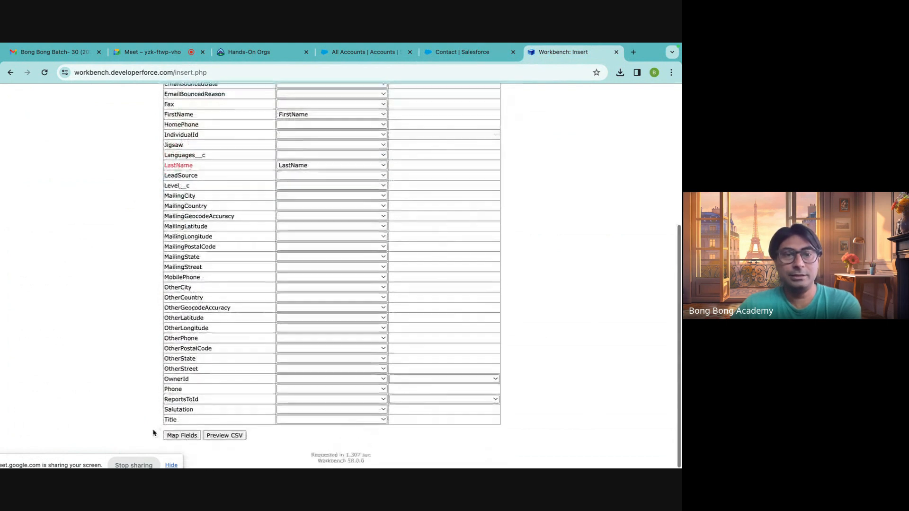
click(181, 436)
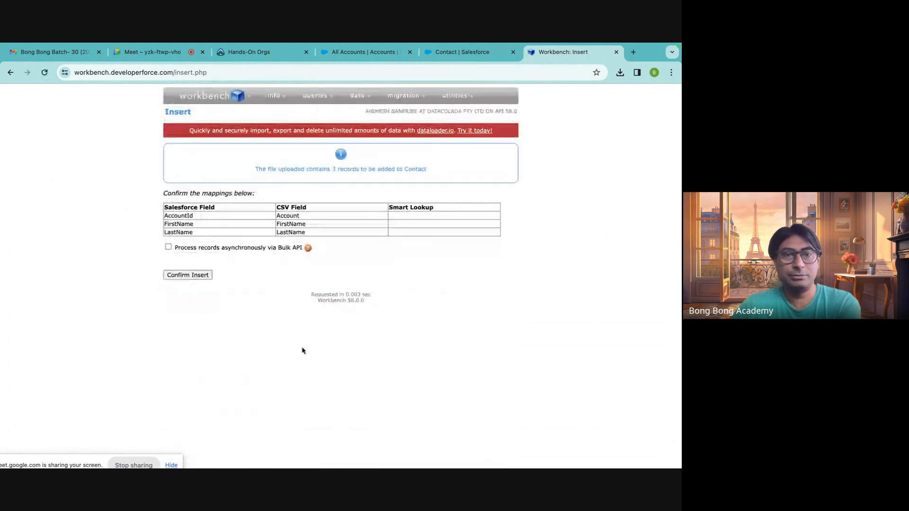
click(197, 279)
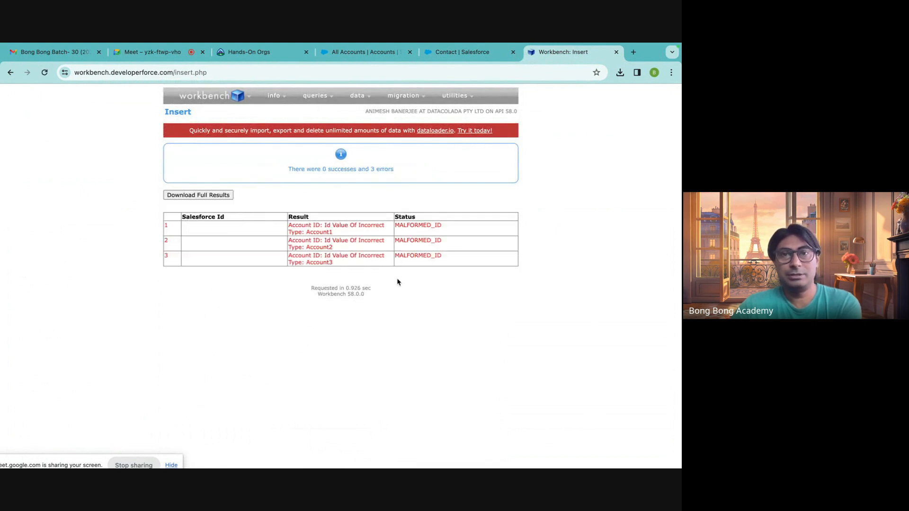
drag(404, 226, 439, 223)
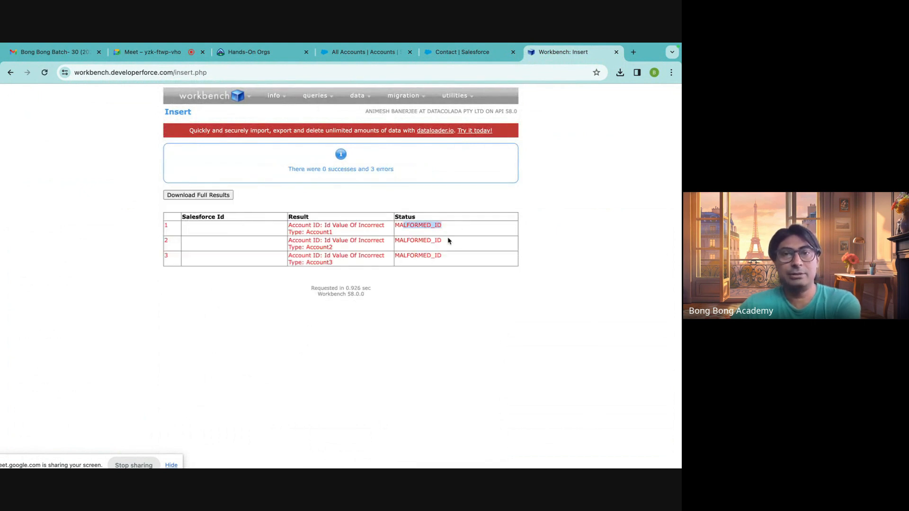
click(445, 243)
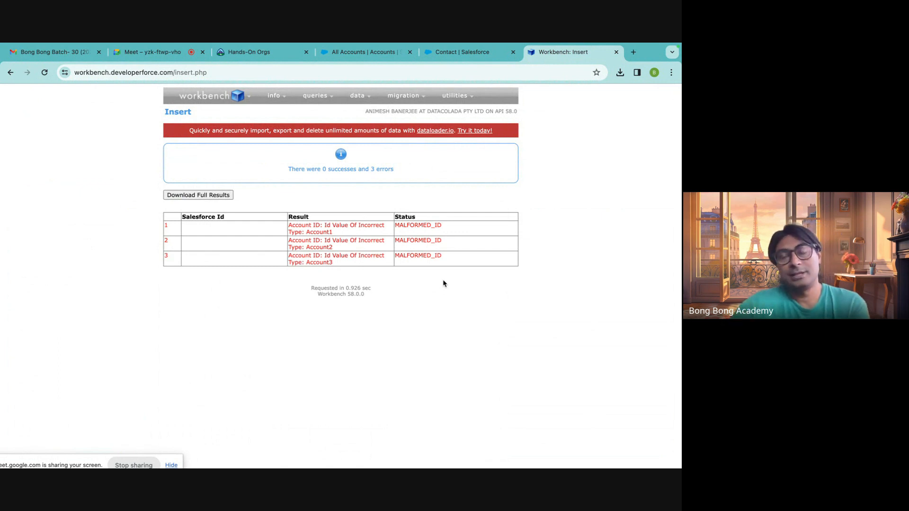
Switch to the All Accounts list in Salesforce and open the Account100 record.
click(455, 52)
click(367, 52)
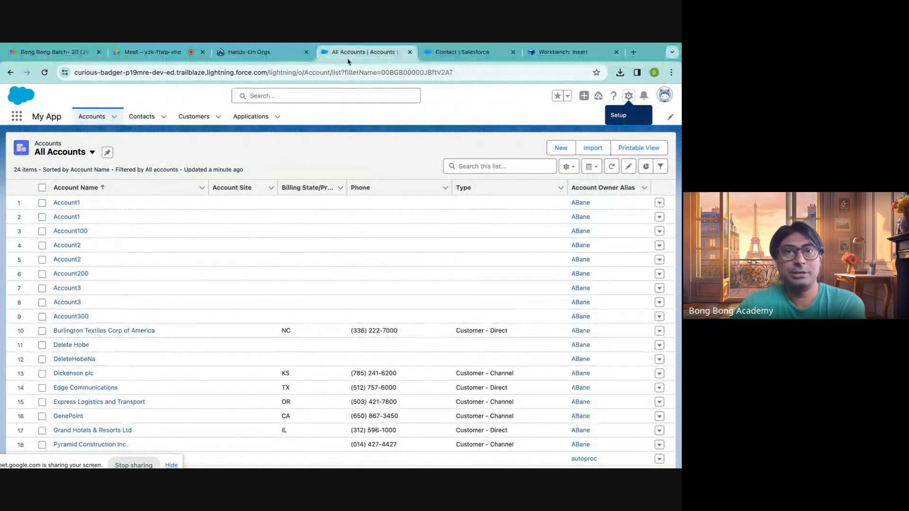
click(75, 231)
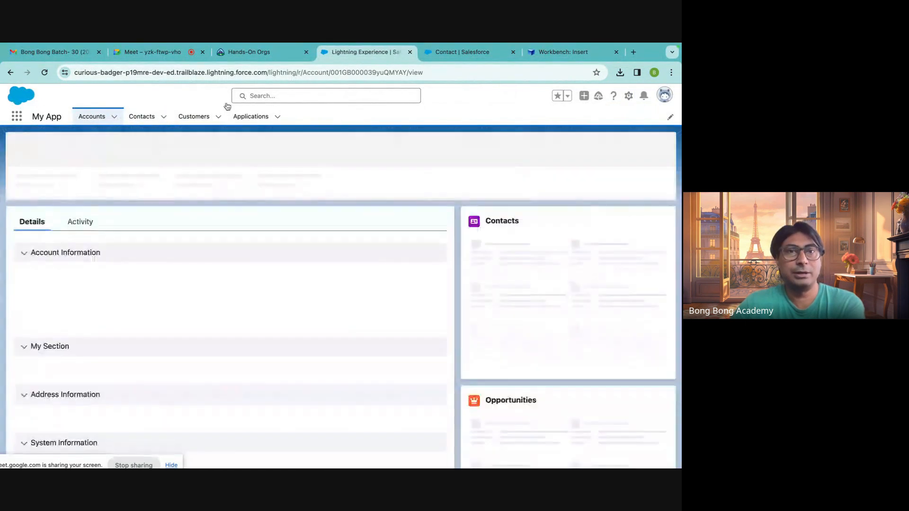
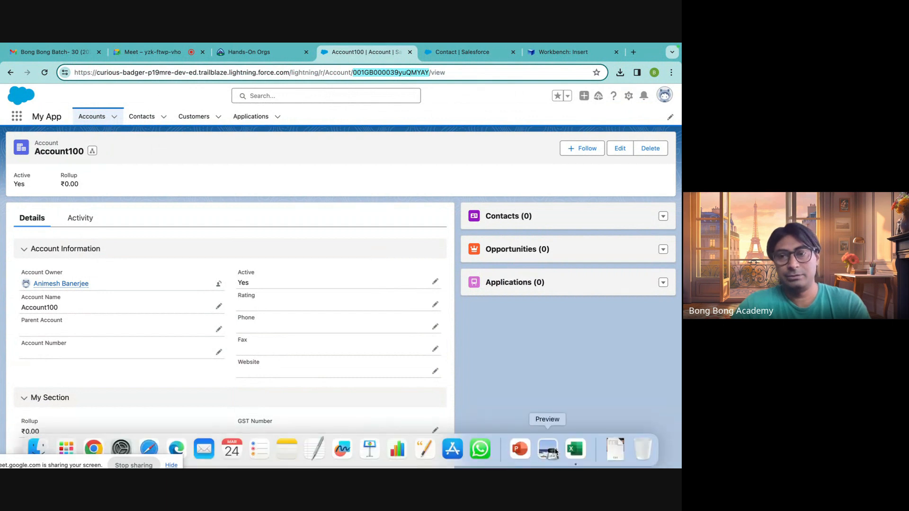
Switch to the NewContacts workbook in Excel and replace the Account value for FN100 with Account100's copied record ID.
click(575, 448)
click(194, 157)
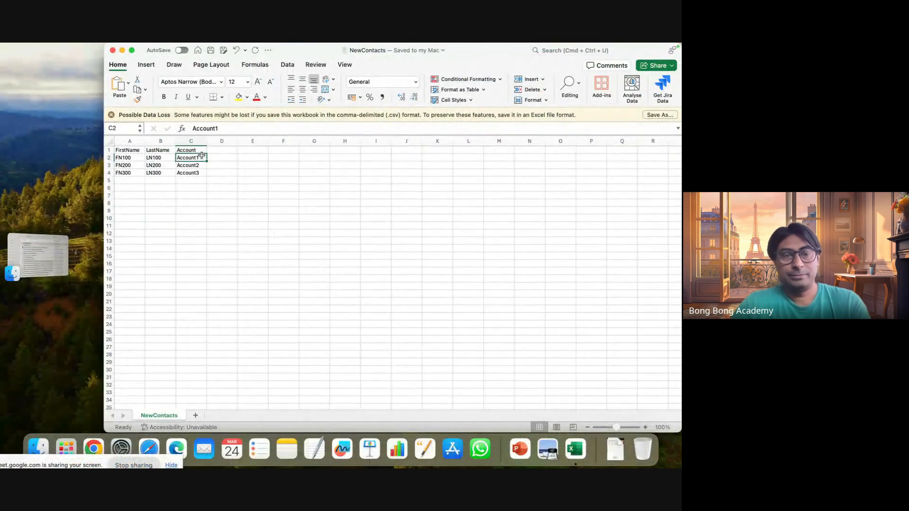
text(001GB000039yuQMYAY)
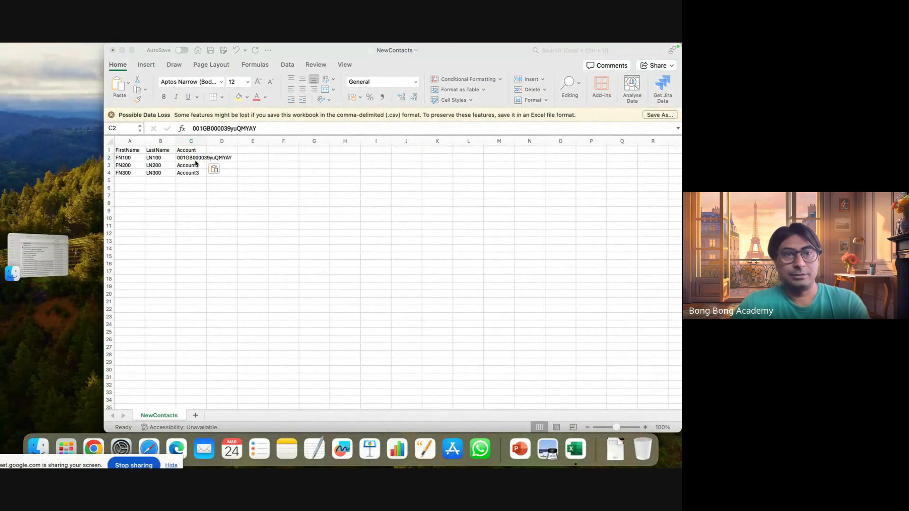
Copy Account200's record ID from its Salesforce page address and paste it into cell C3 of NewContacts in Excel.
click(96, 450)
click(92, 117)
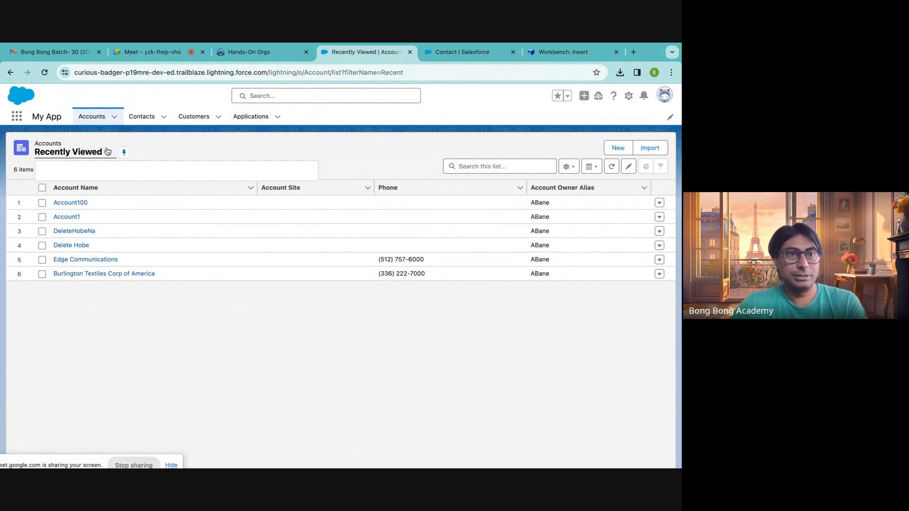
click(108, 152)
click(85, 187)
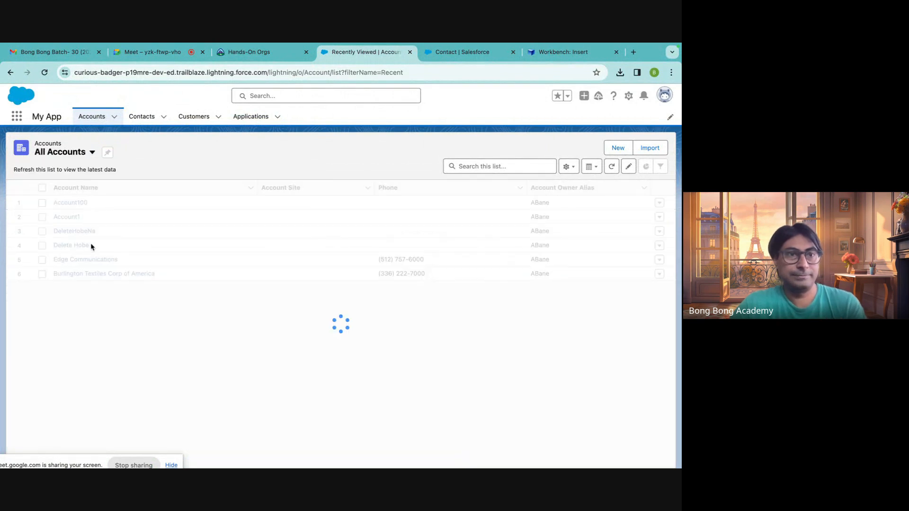
click(88, 270)
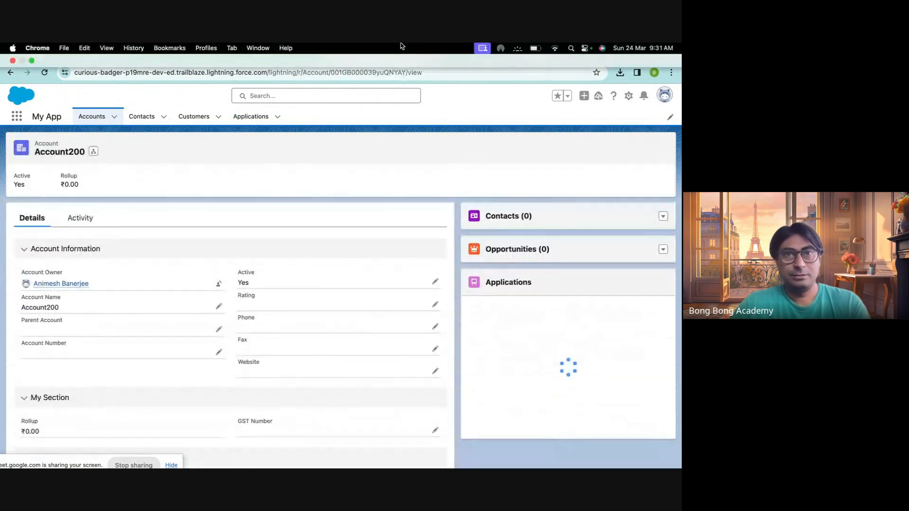
double_click(364, 72)
key(super+c)
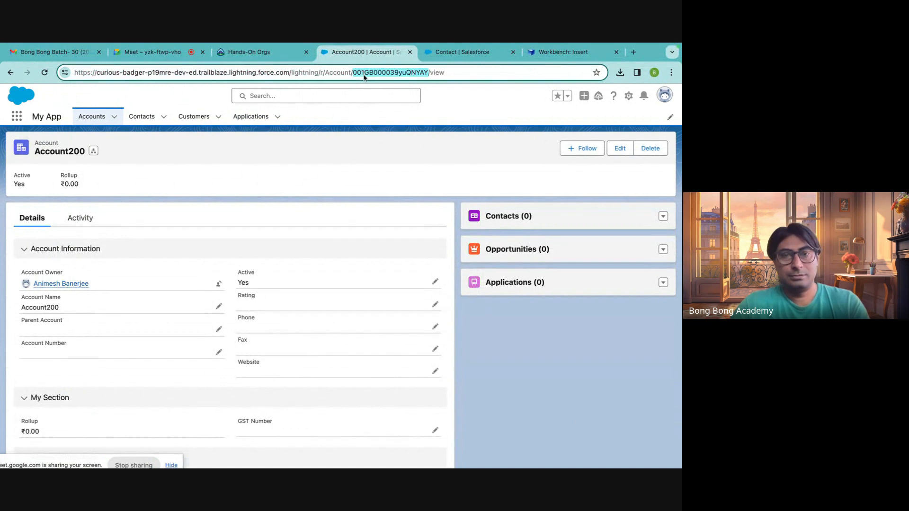
key(super+Tab)
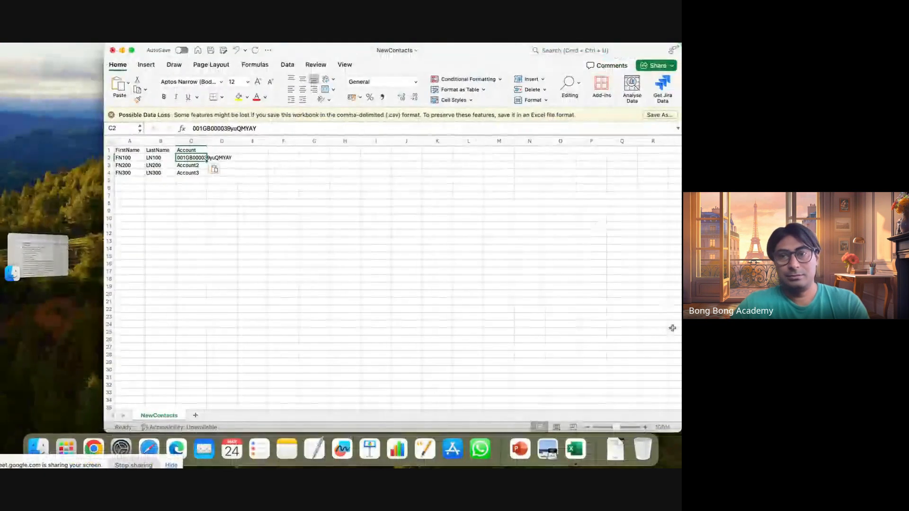
click(197, 166)
key(super+v)
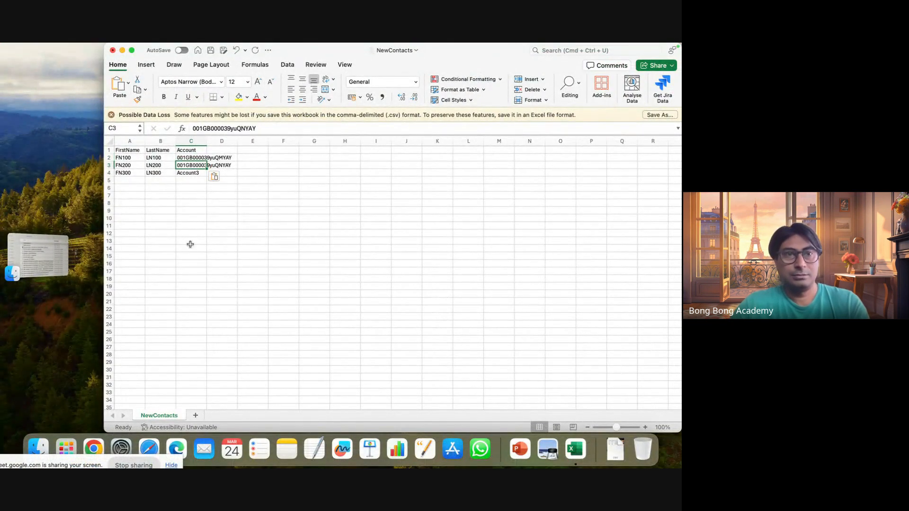
Switch to Salesforce, open the Account300 record from the All Accounts list and copy its record ID from the page address.
key(super+Tab)
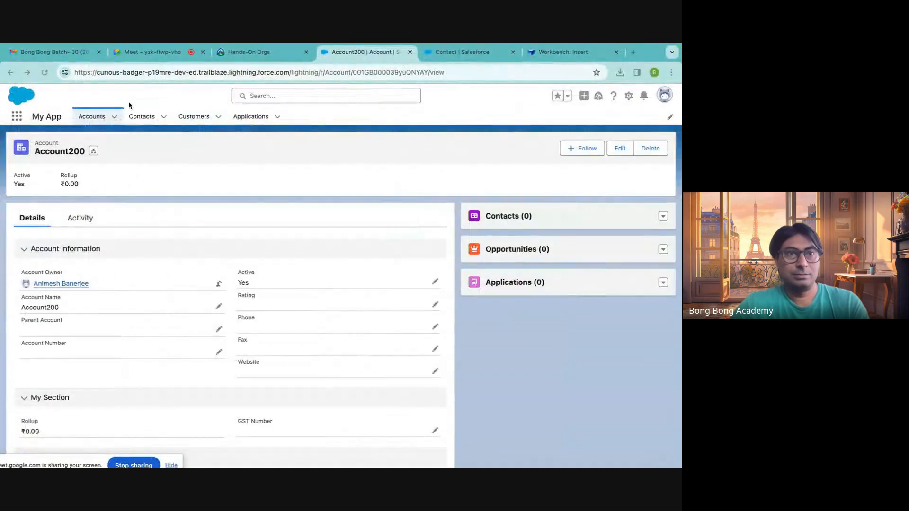
click(93, 119)
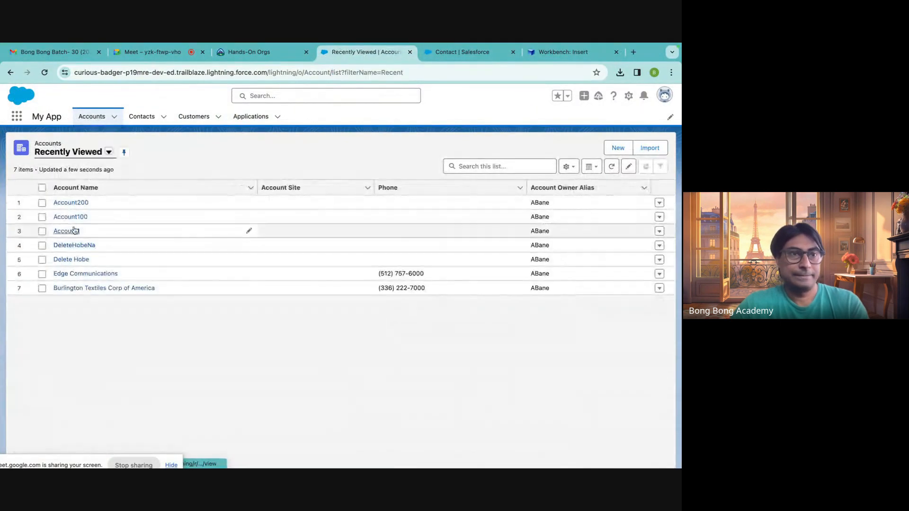
click(108, 152)
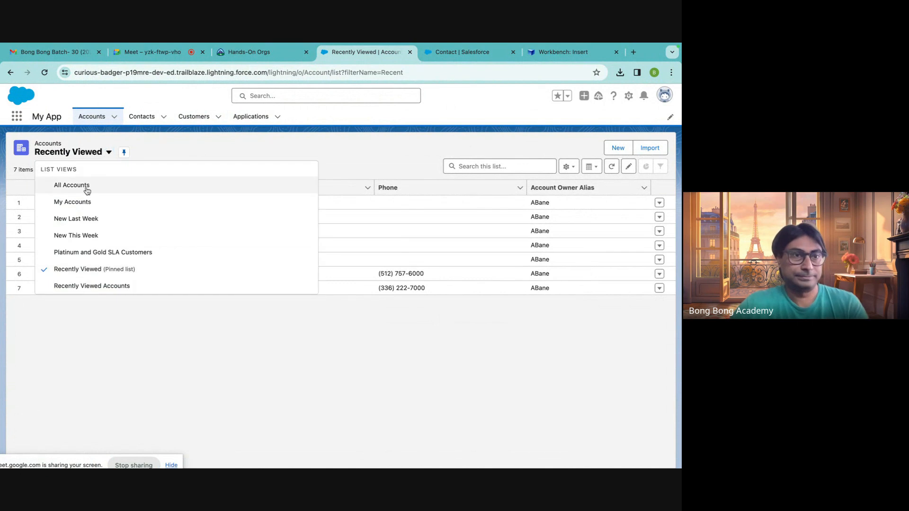
click(85, 190)
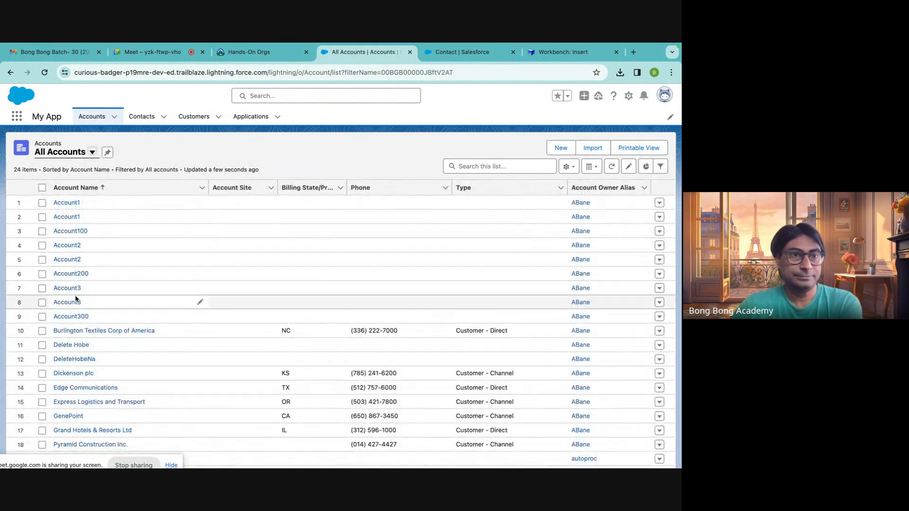
click(75, 318)
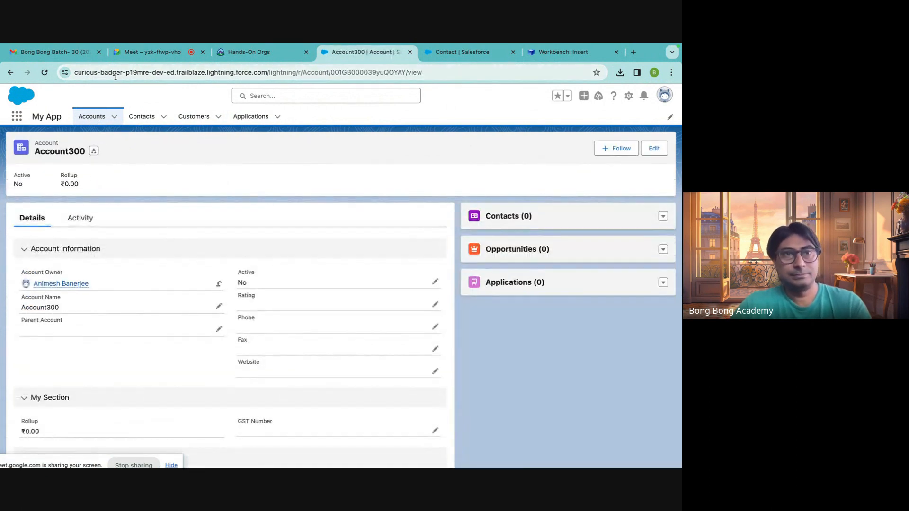
click(350, 72)
double_click(351, 72)
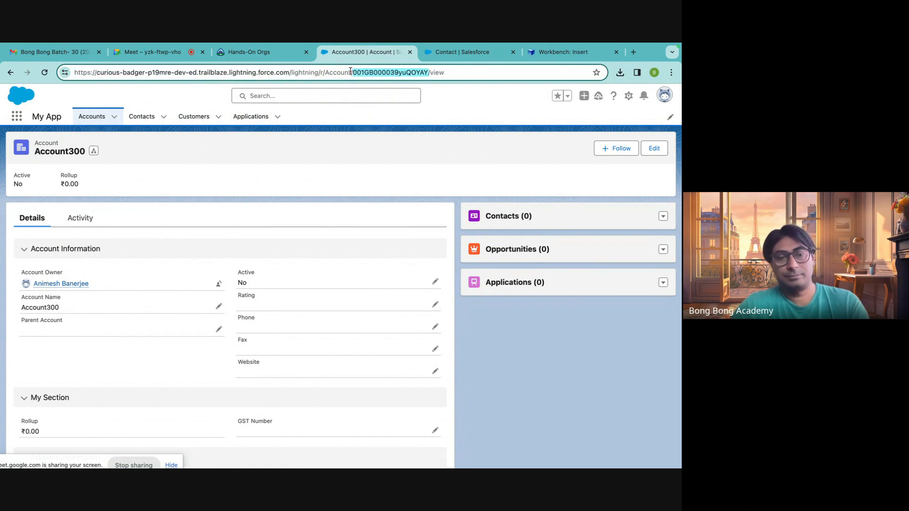
key(super+c)
Return to NewContacts in Excel, paste Account300's record ID into cell C4 and save the file.
key(super+Tab)
key(super+v)
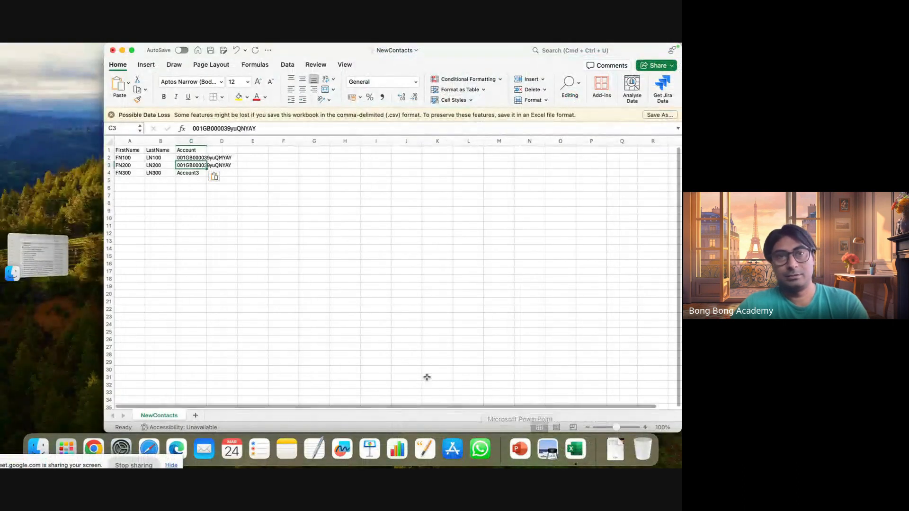
click(192, 178)
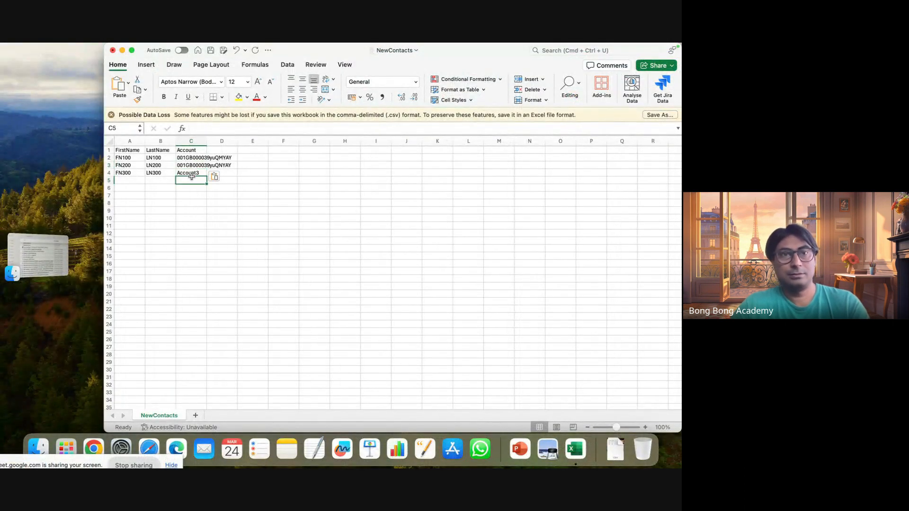
click(192, 174)
key(super+v)
click(221, 234)
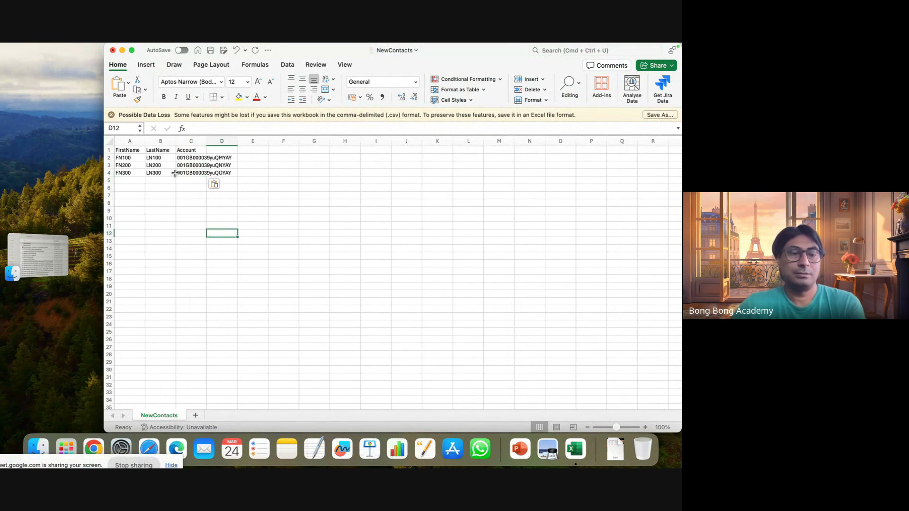
key(super+s)
Switch to Workbench, start a Contact insert from file and upload NewContacts.csv.
click(94, 448)
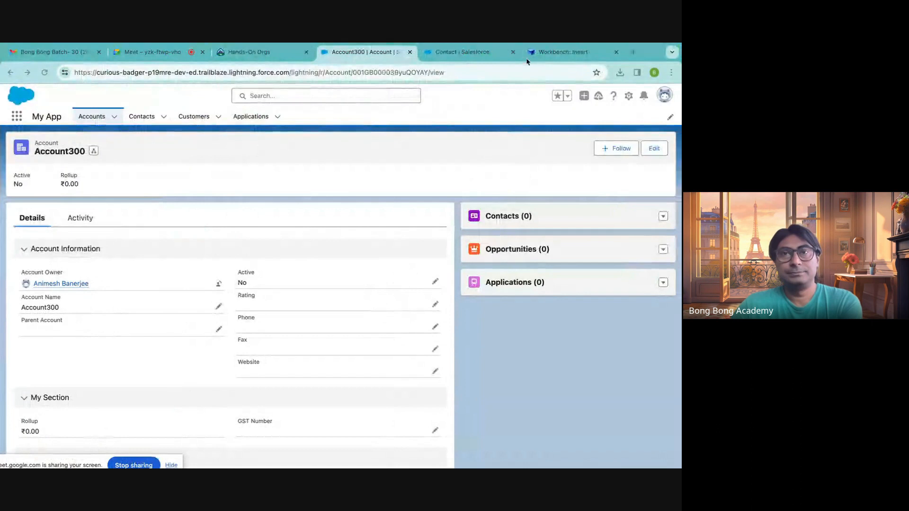
click(530, 53)
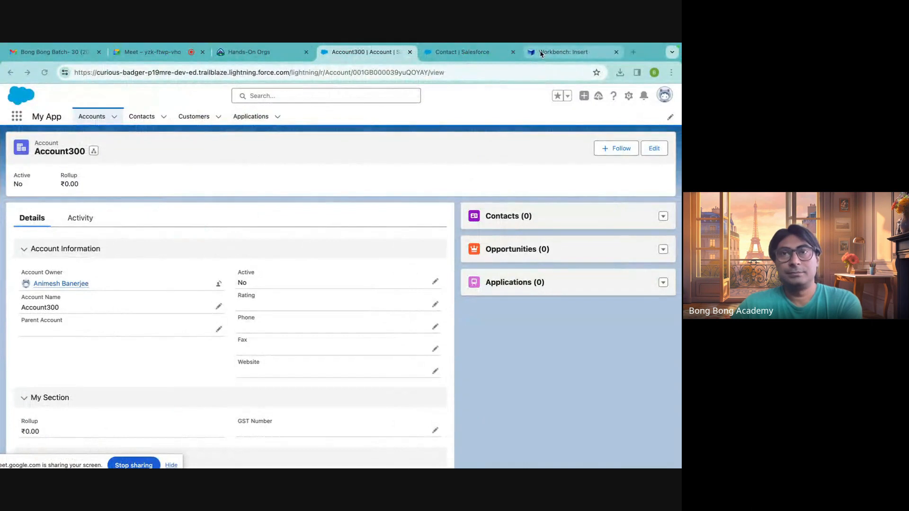
mouse_move(357, 95)
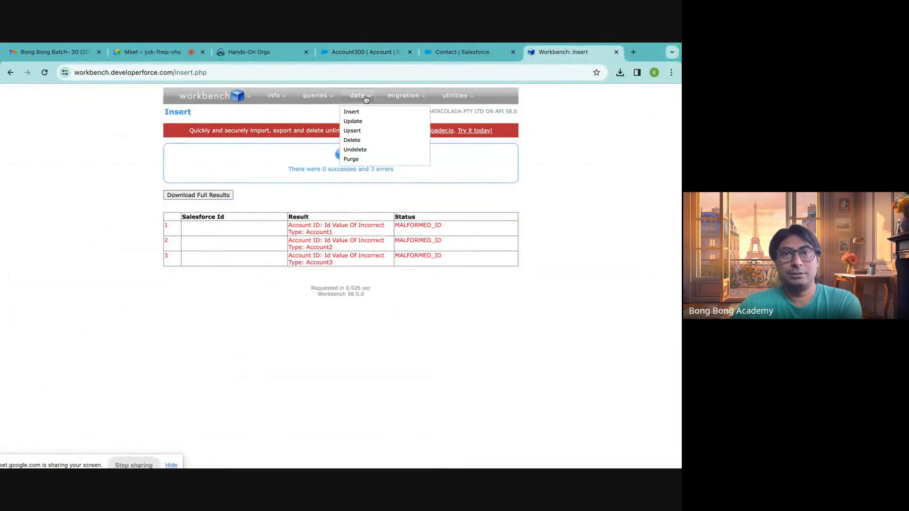
click(355, 112)
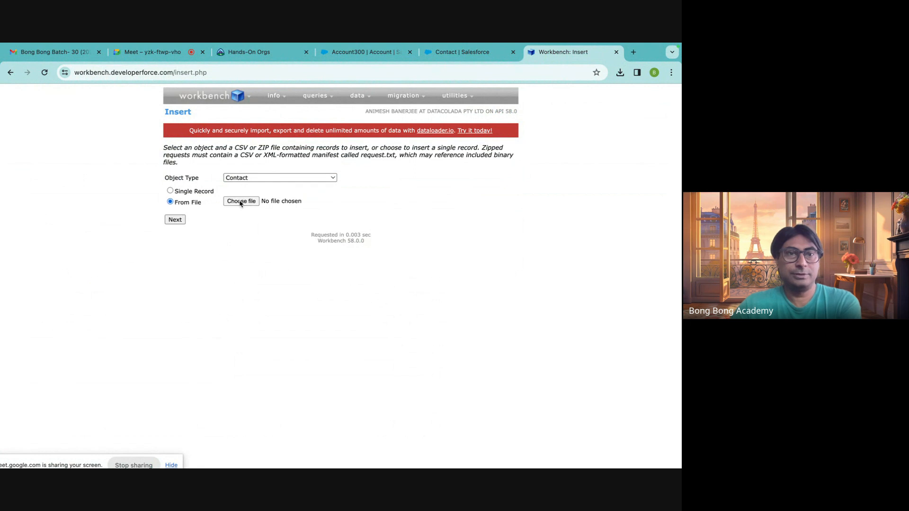
click(240, 201)
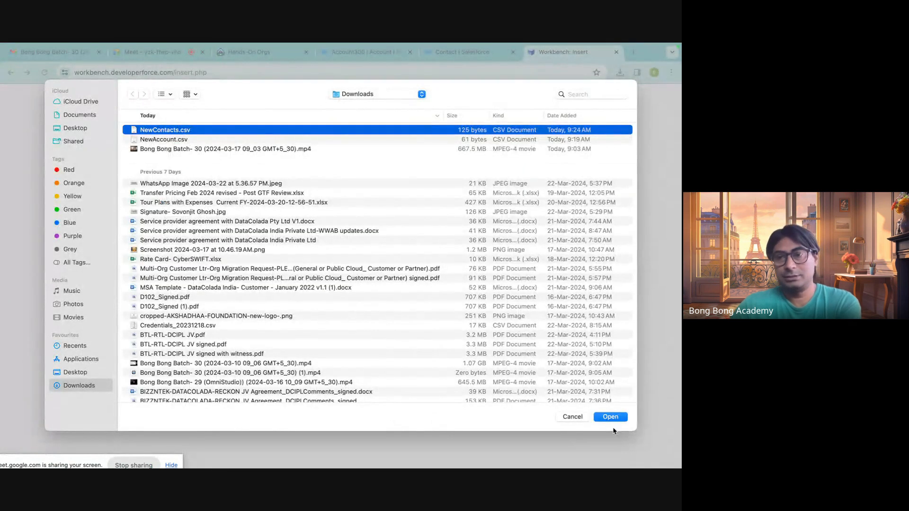
click(610, 418)
click(175, 220)
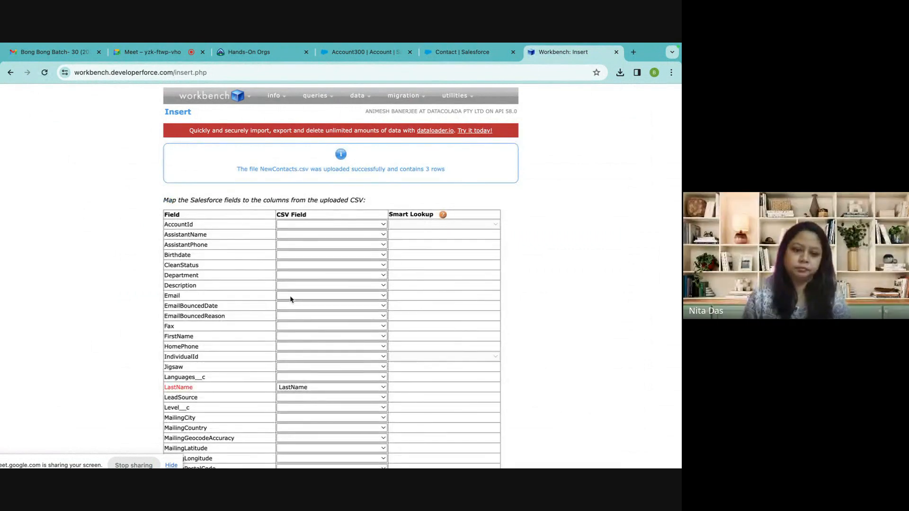
Map the FirstName field to the FirstName column and AccountId to the Account column.
click(287, 336)
click(286, 347)
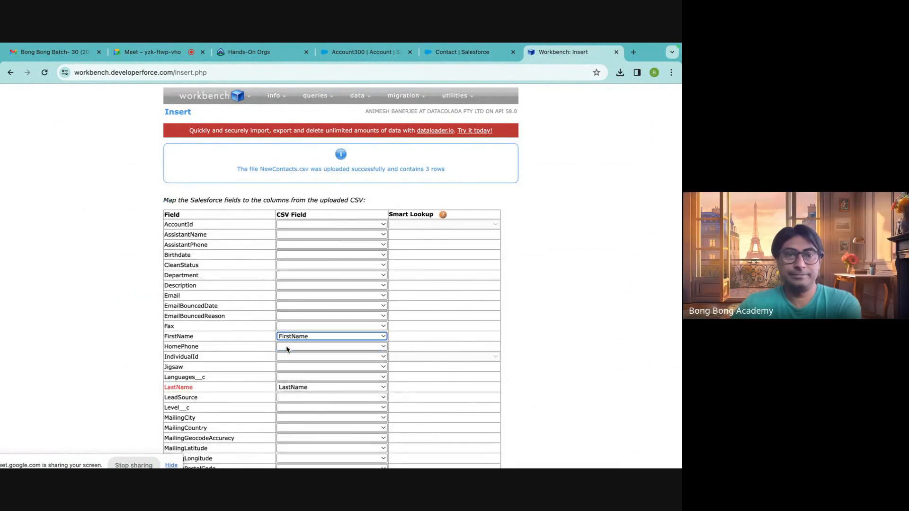
click(303, 225)
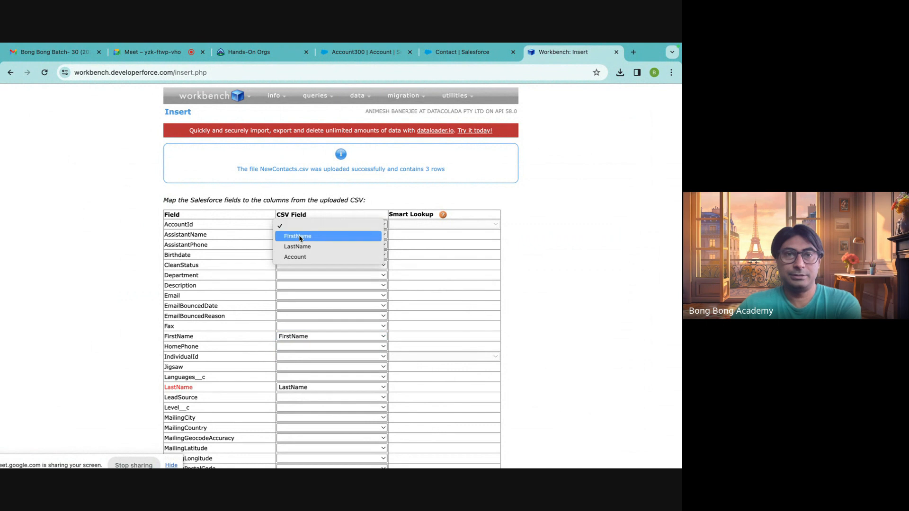
click(295, 256)
Submit the field mapping and run the insert of the contacts.
scroll(280, 370, down, 5)
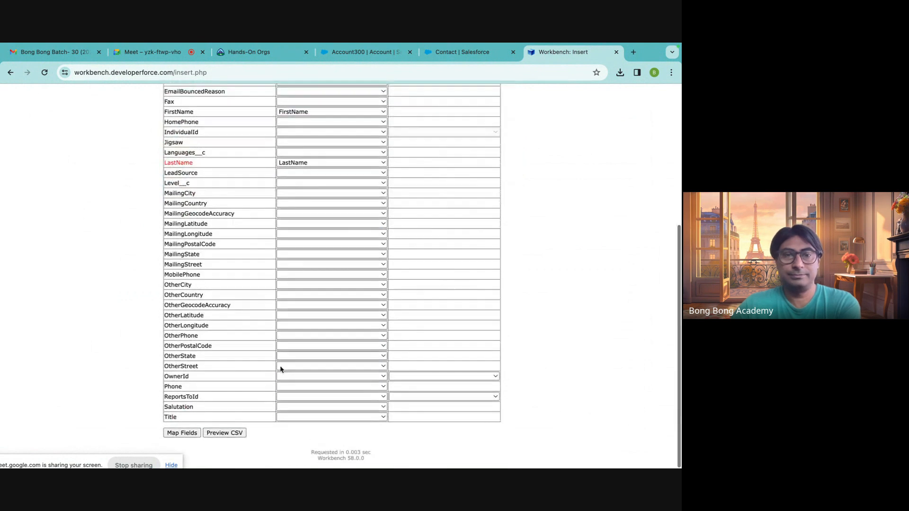
click(183, 433)
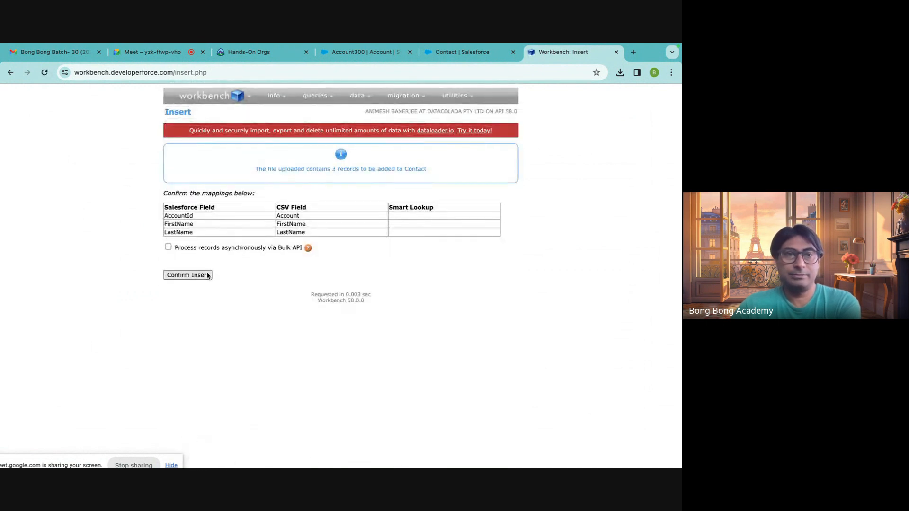
click(209, 275)
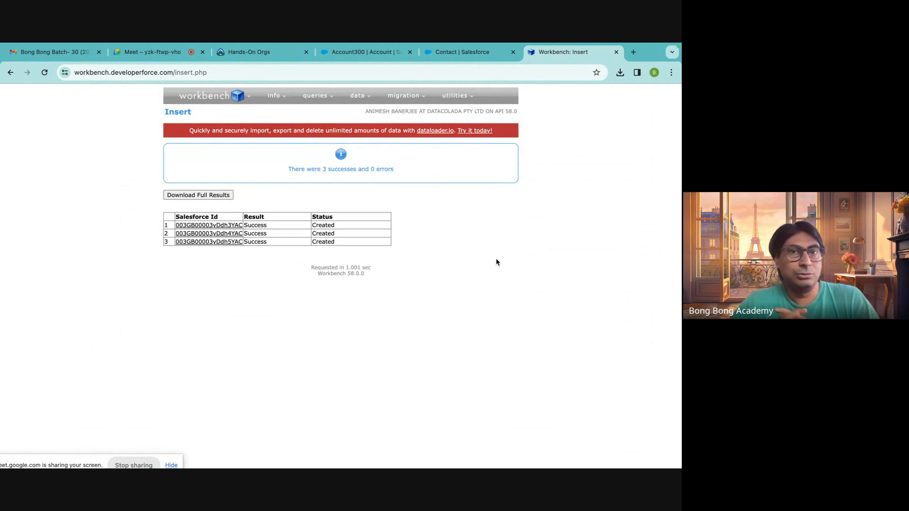
click(355, 52)
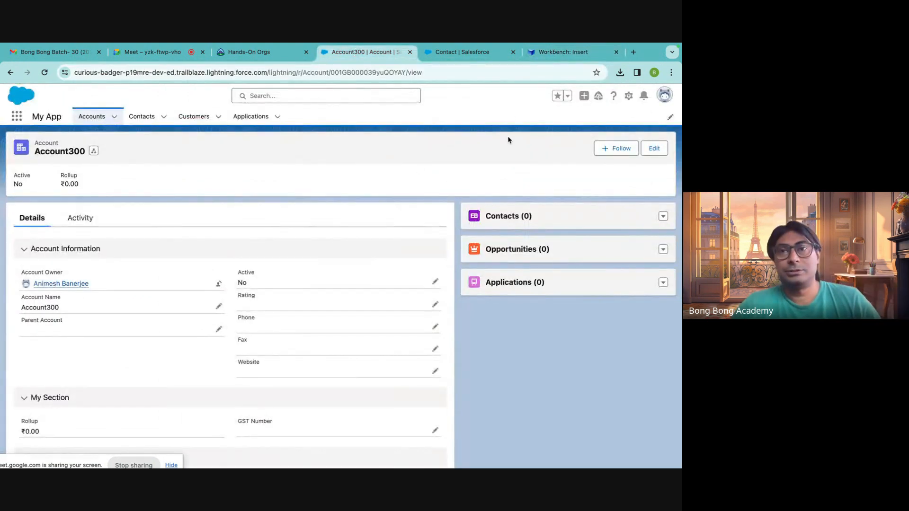
click(631, 98)
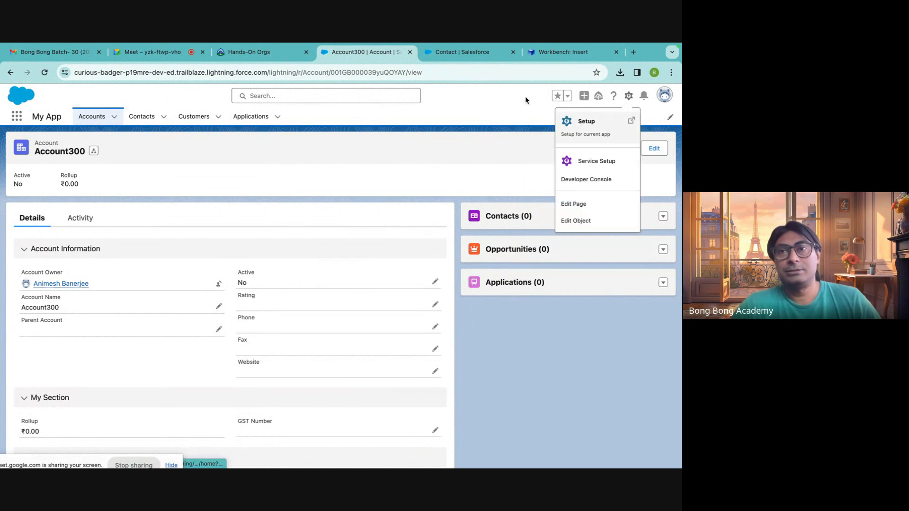
click(493, 92)
click(561, 55)
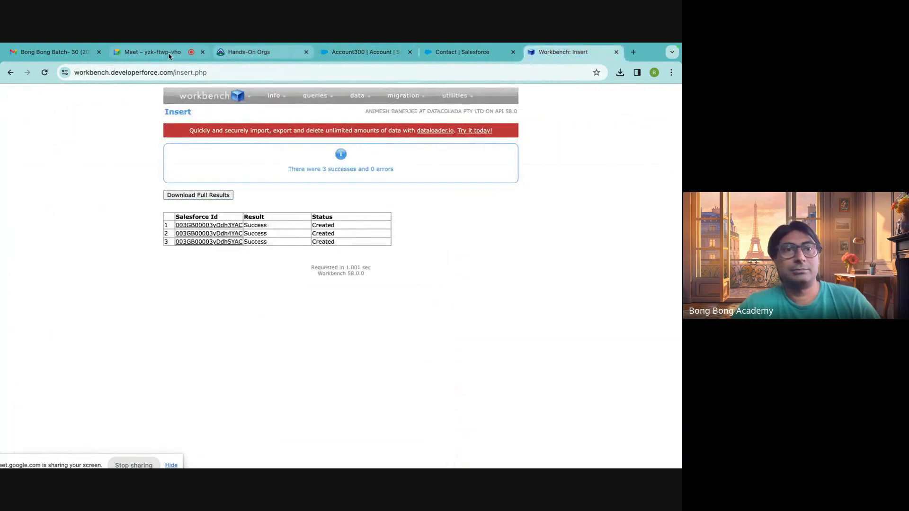
click(147, 52)
click(563, 52)
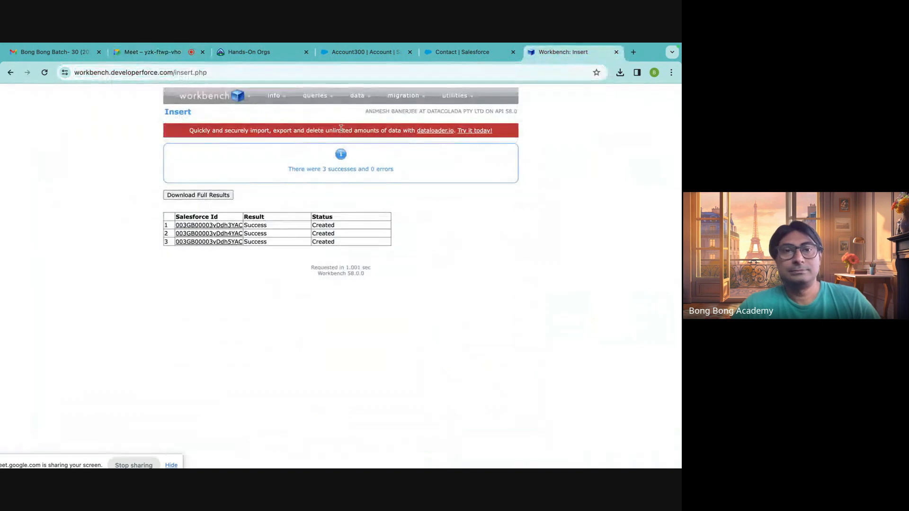
Return to the Salesforce Setup page showing the Contact object and go to Setup Home.
click(265, 52)
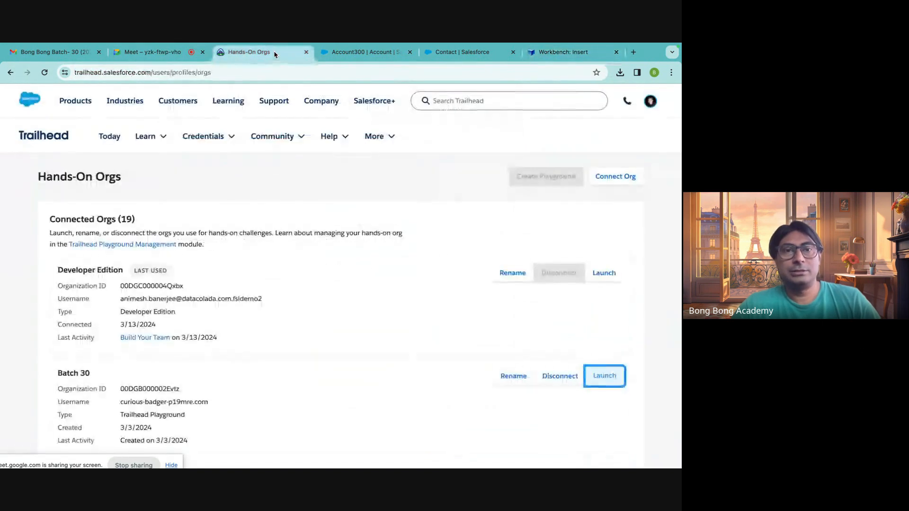
click(348, 53)
click(450, 53)
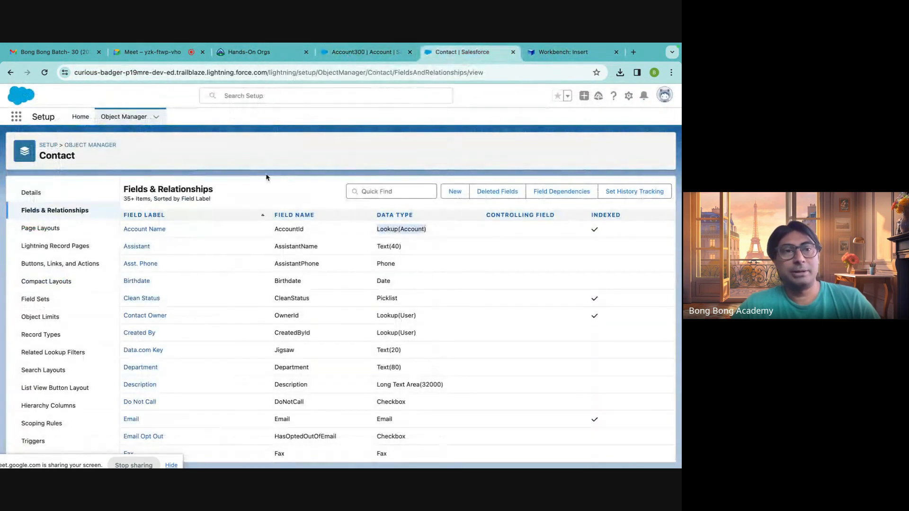
click(82, 124)
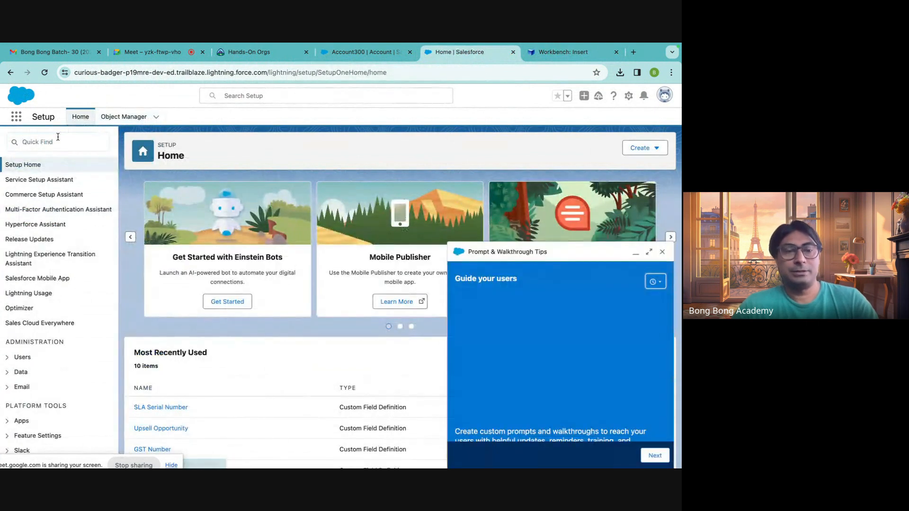
Find Dataloader.io in Setup, open its page and dismiss the Prompt & Walkthrough Tips.
click(58, 140)
text(d)
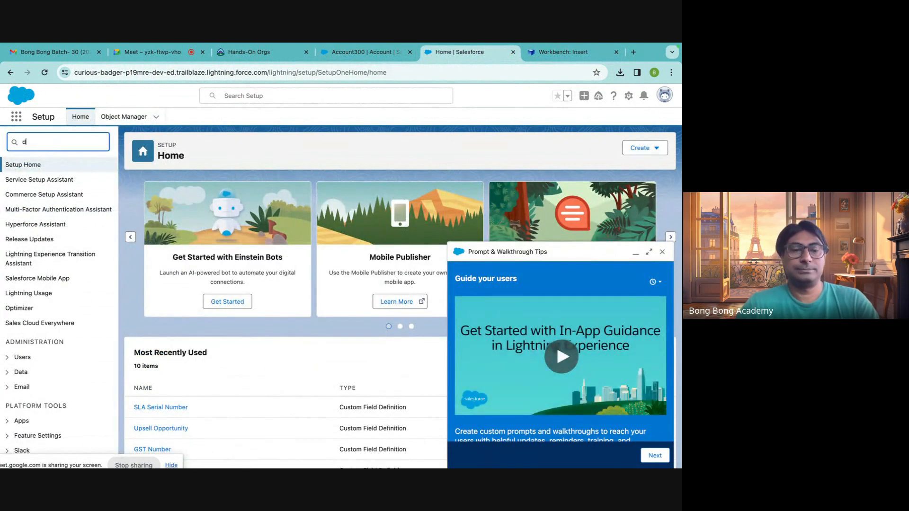
text(ala)
text(alo)
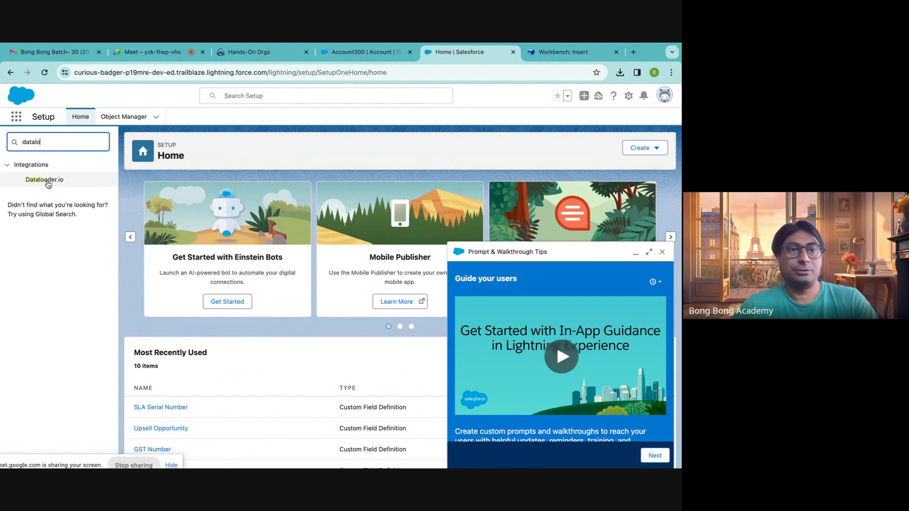
click(46, 179)
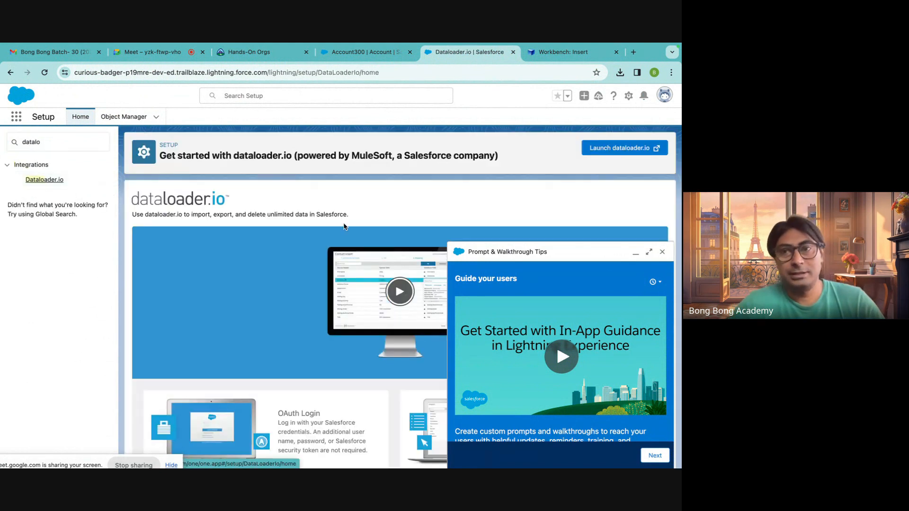
click(663, 252)
scroll(566, 260, down, 3)
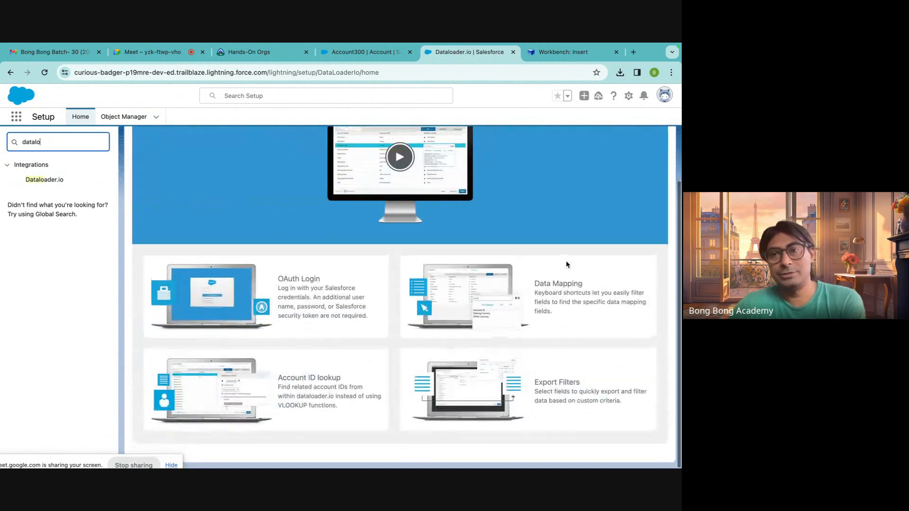
Launch dataloader.io, confirm the external redirect and log in with Salesforce using the Production environment.
scroll(564, 258, up, 3)
click(640, 149)
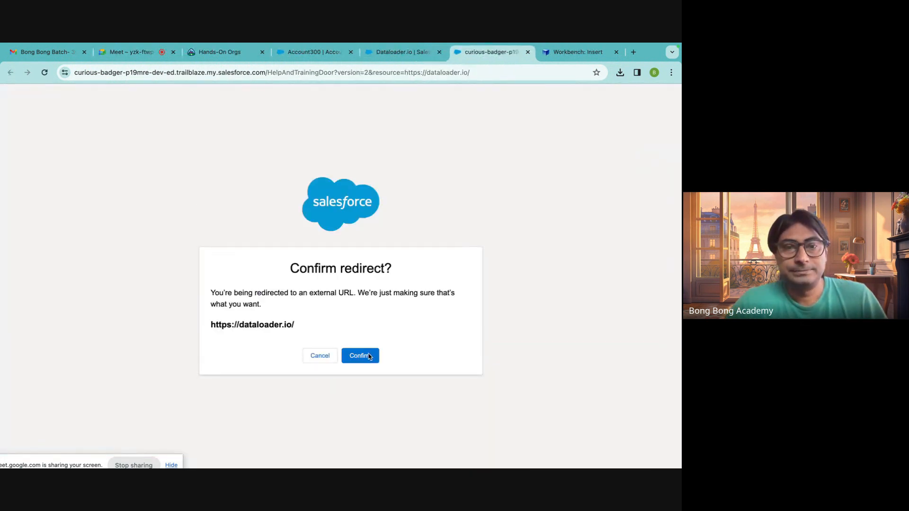
click(369, 357)
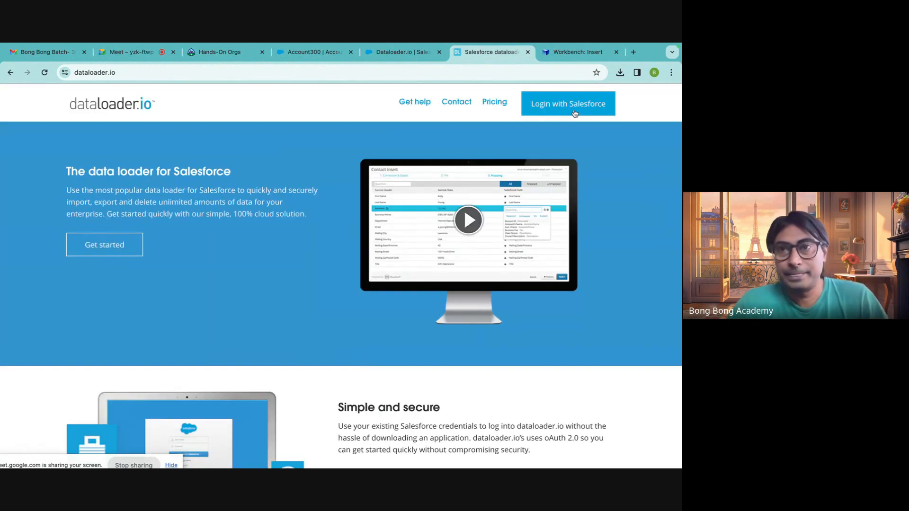
click(563, 111)
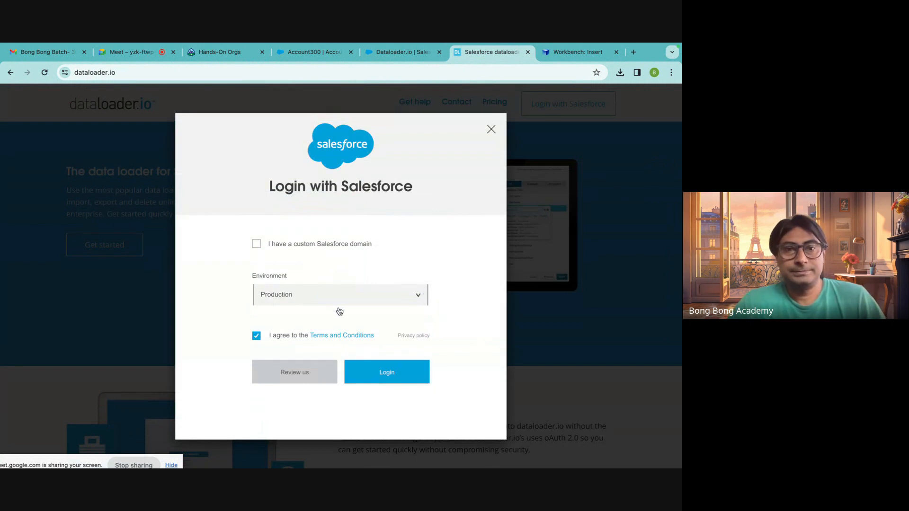
click(363, 372)
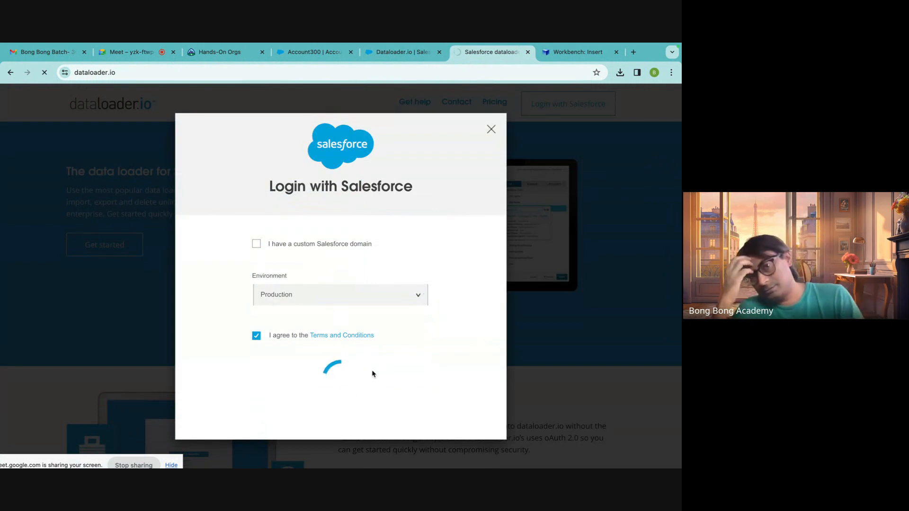
scroll(372, 374, down, 5)
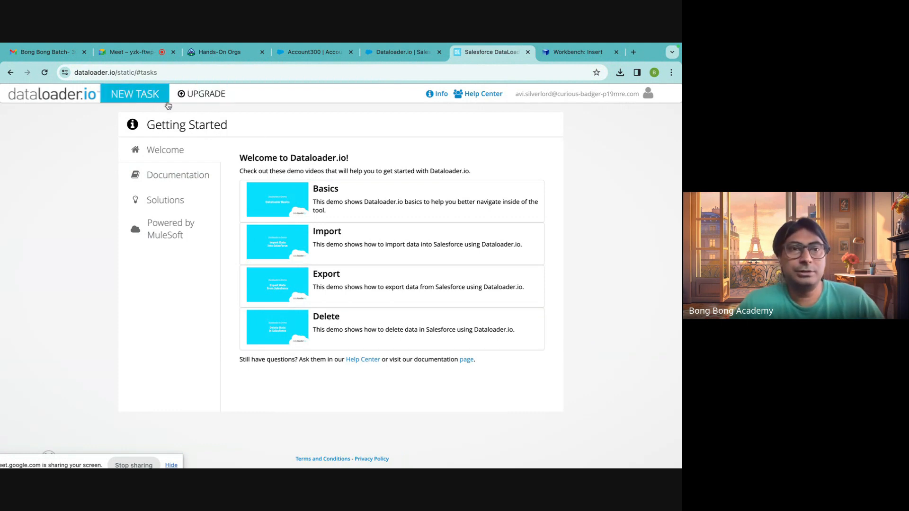
Create a new import task with the Insert operation and choose Account as its object.
click(145, 96)
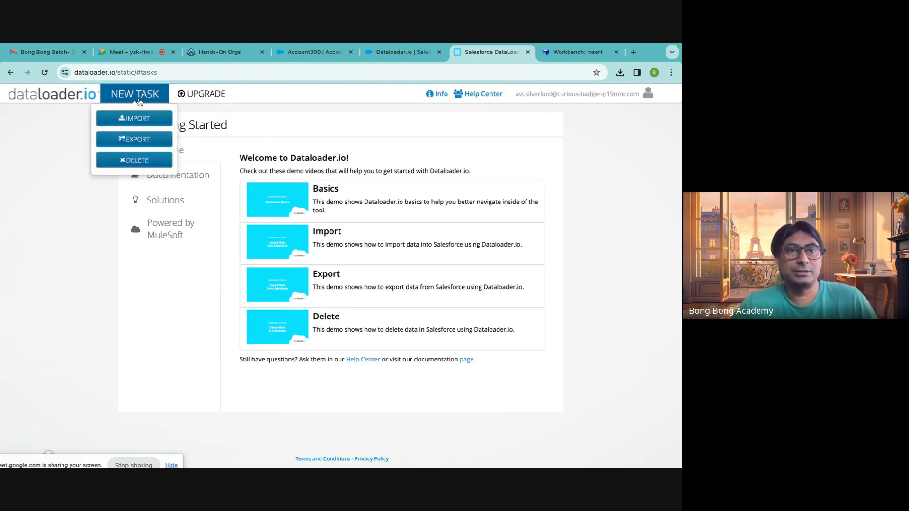
click(137, 119)
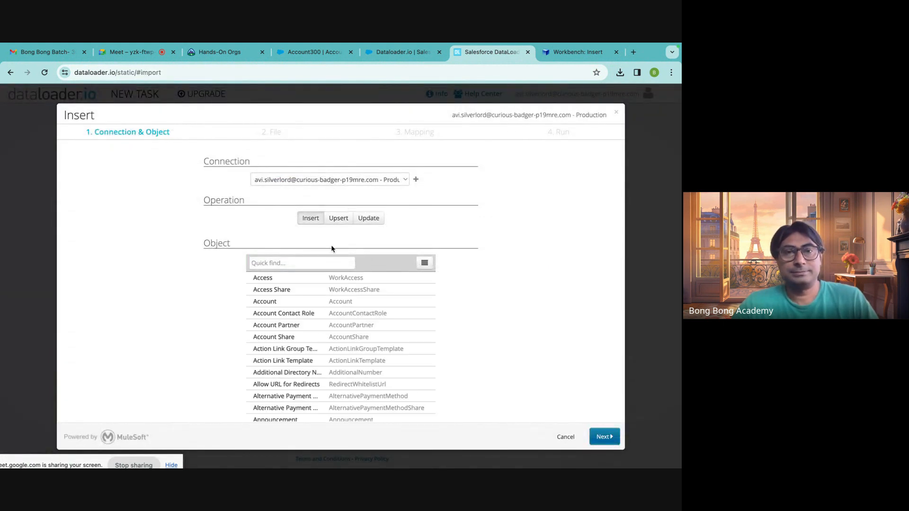
click(283, 263)
text(accounty)
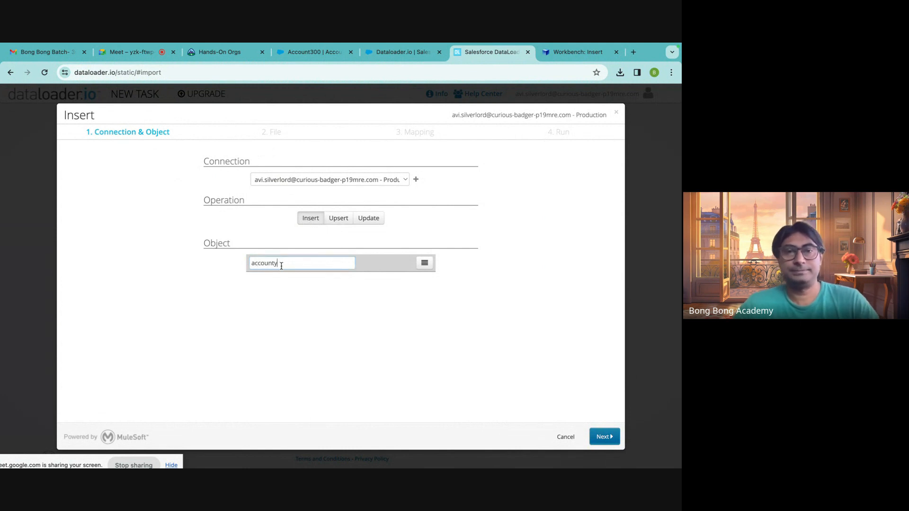
key(BackSpace)
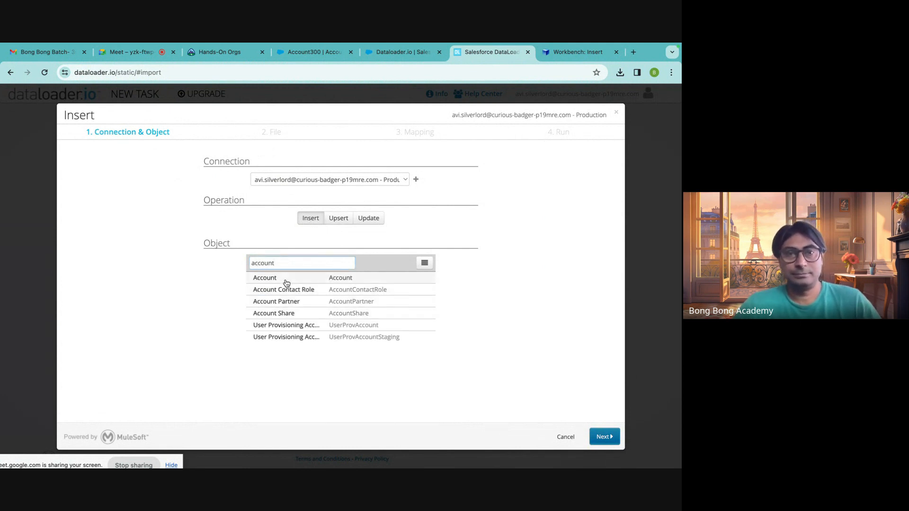
click(286, 280)
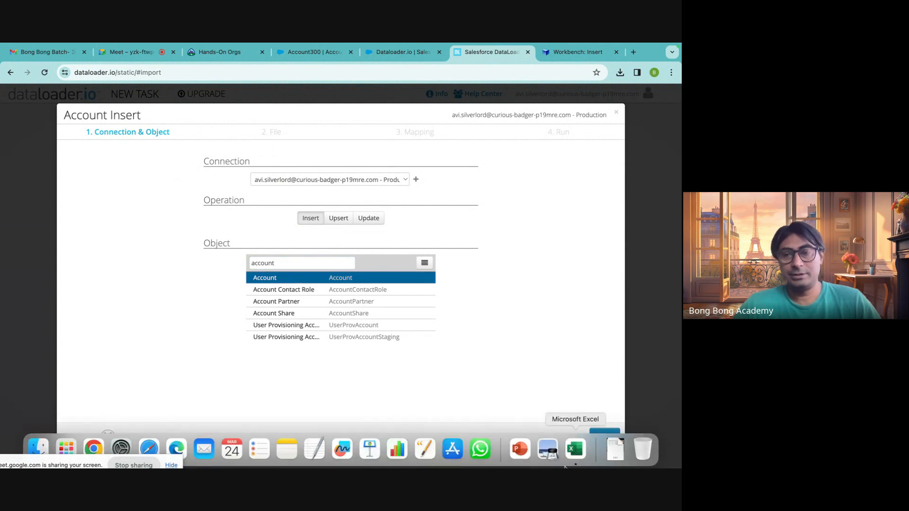
Leave the NewContacts workbook and open NewAccount.csv from the Downloads folder in TextEdit.
click(576, 449)
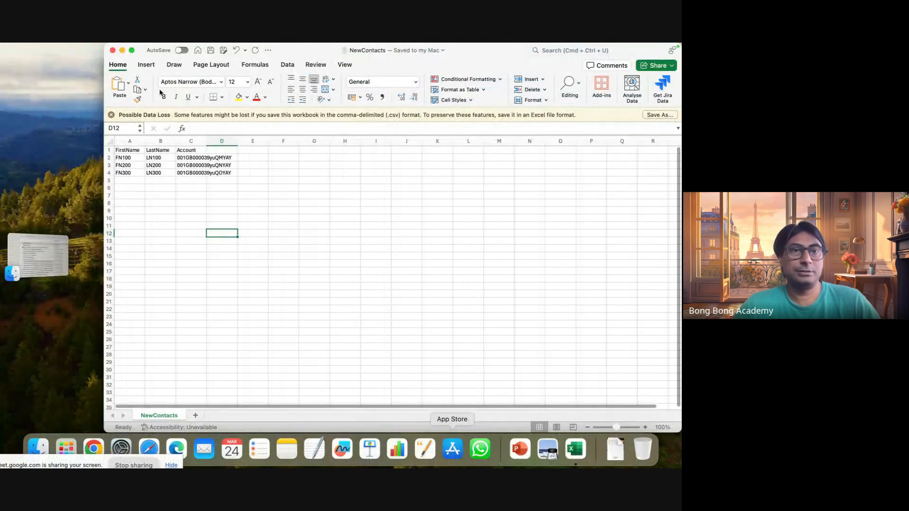
click(113, 50)
click(37, 449)
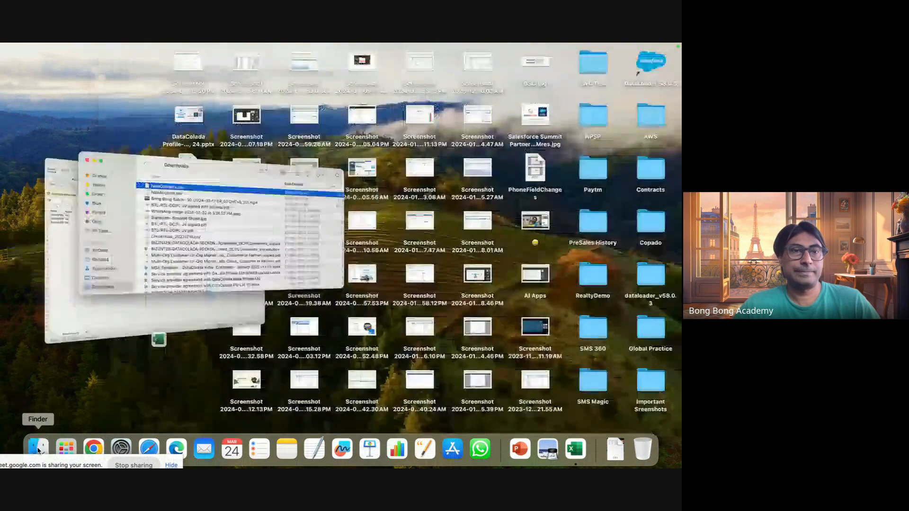
click(258, 157)
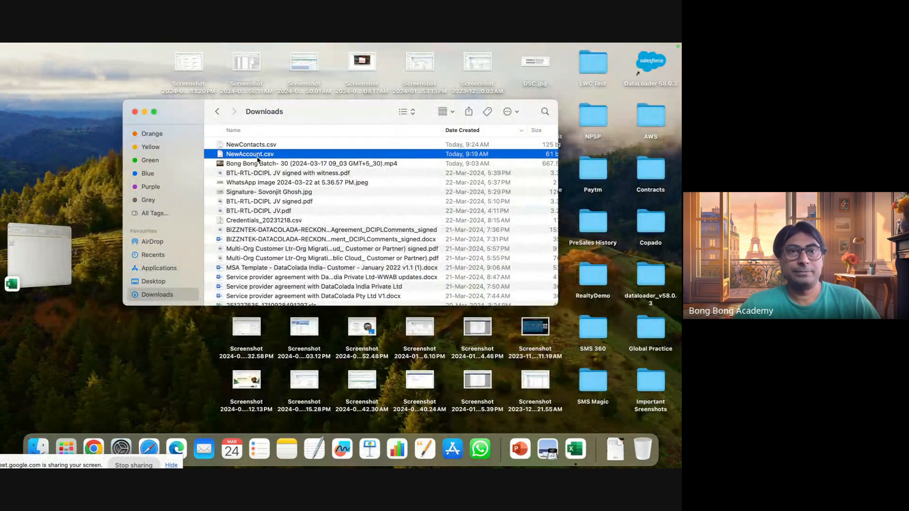
right_click(258, 160)
mouse_move(303, 173)
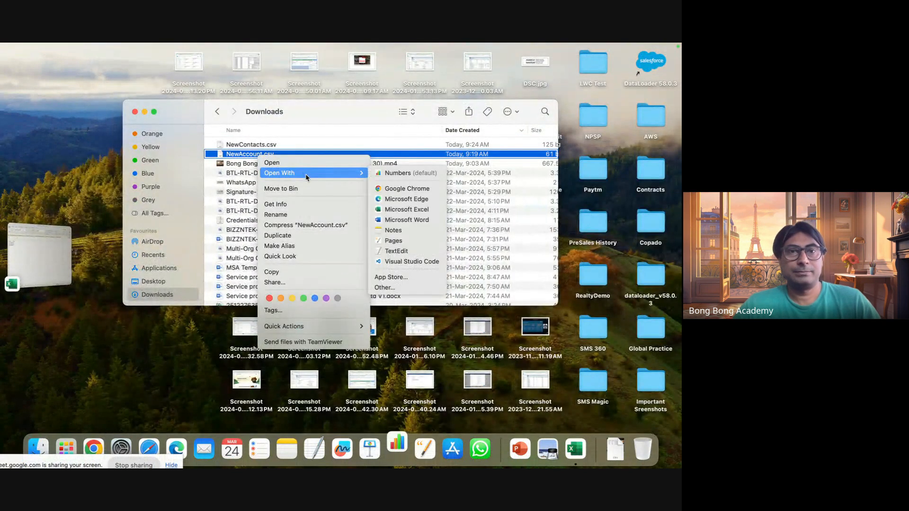
click(403, 242)
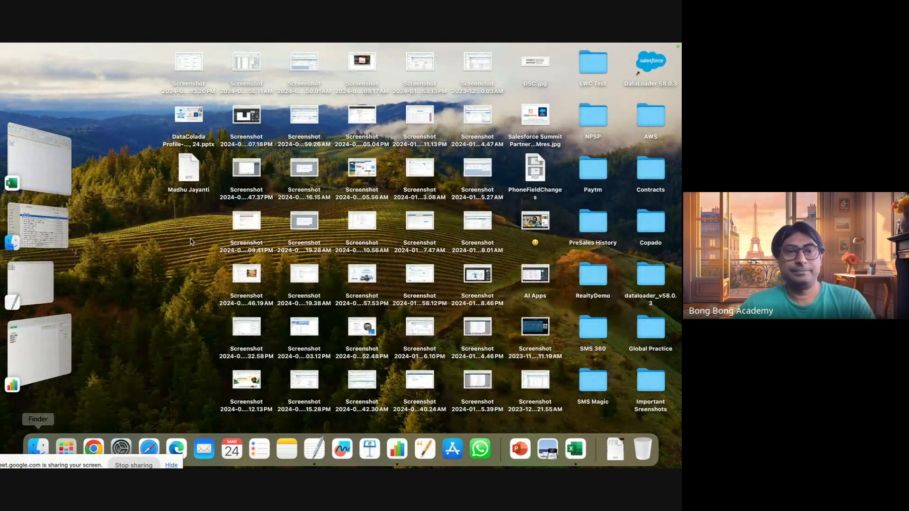
click(52, 286)
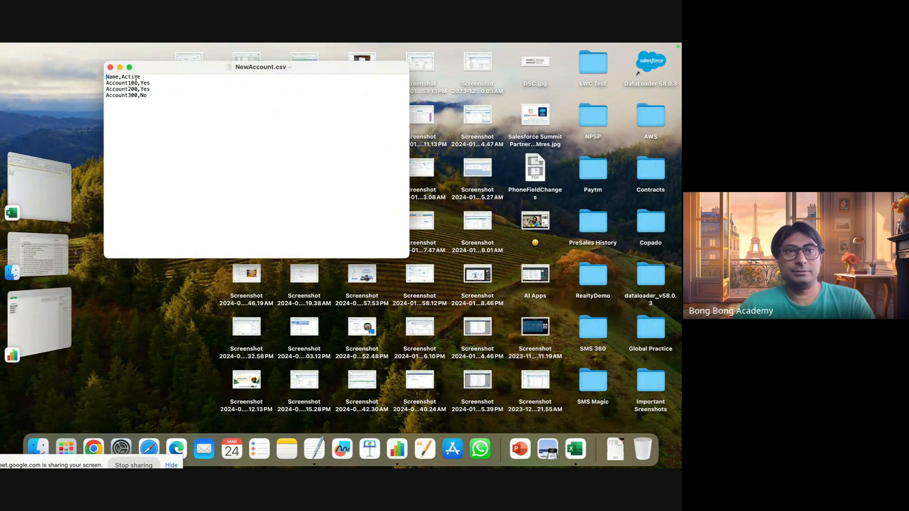
Rename the three accounts in NewAccount.csv to Account1000, Account2000 and Account3000, and save the file.
click(137, 82)
text(0)
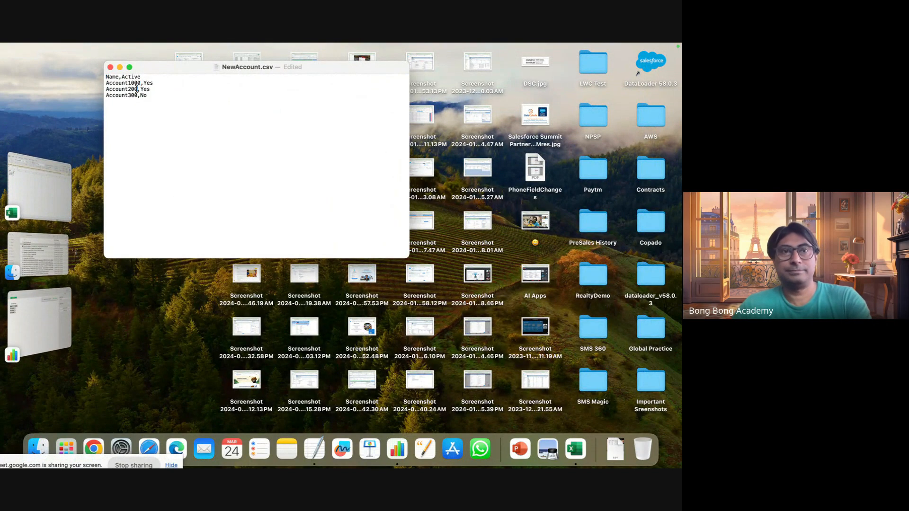
click(137, 89)
text(0)
text(0)
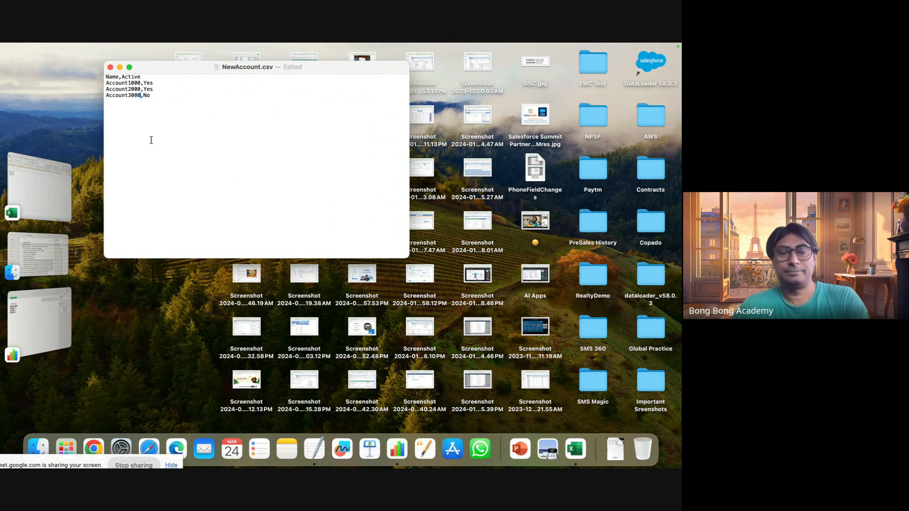
key(super+s)
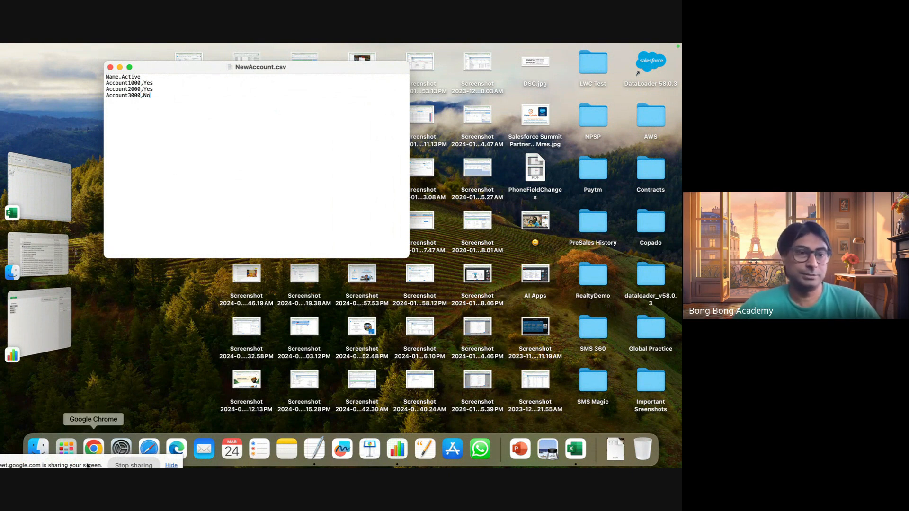
Switch back to dataloader.io in Chrome, continue the Account insert to file selection and browse for a CSV.
click(93, 449)
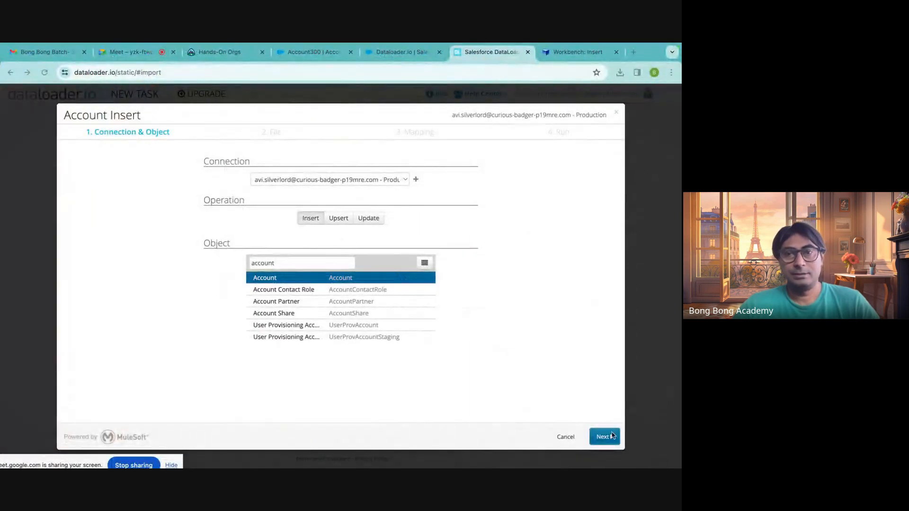
click(603, 438)
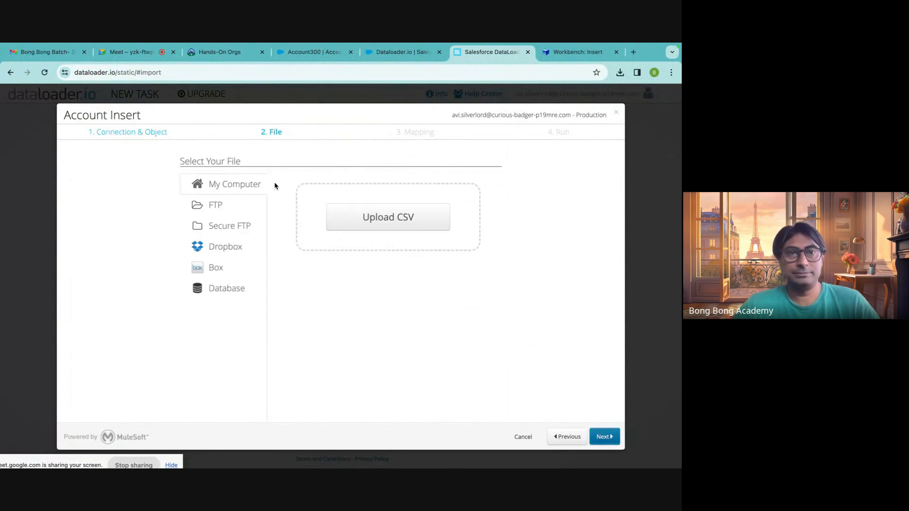
click(364, 218)
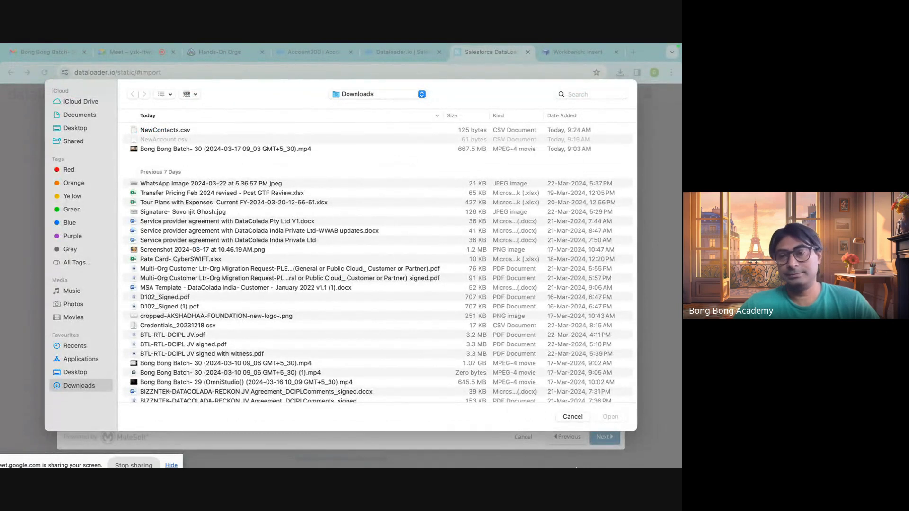
Close NewAccount.csv, quit TextEdit and return to the CSV file picker in Chrome.
mouse_move(577, 468)
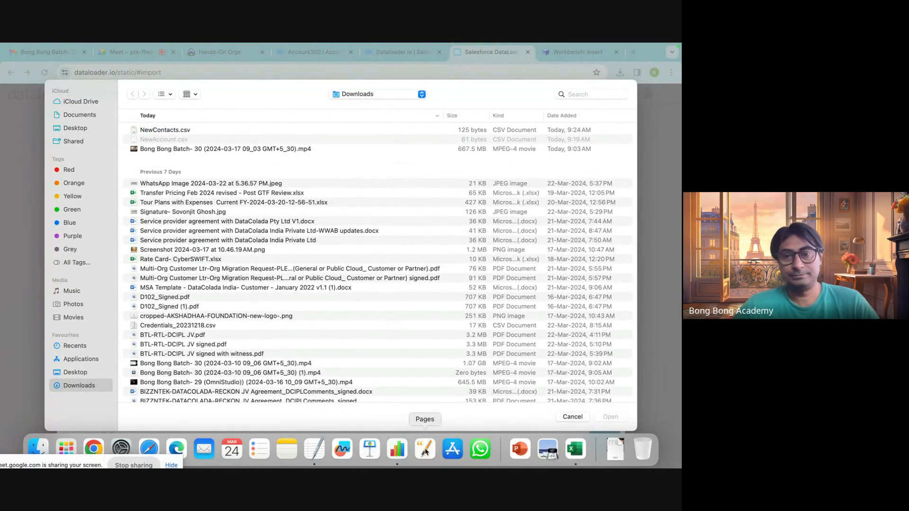
click(314, 449)
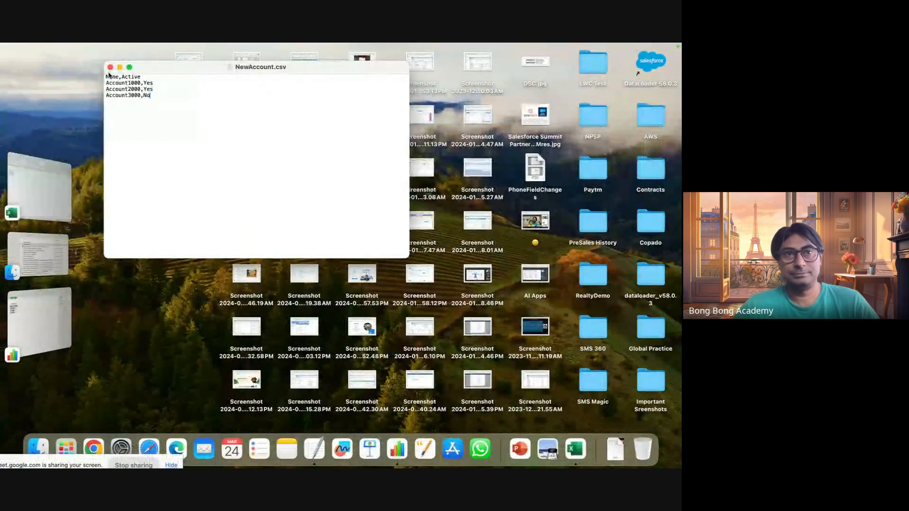
click(109, 67)
click(38, 48)
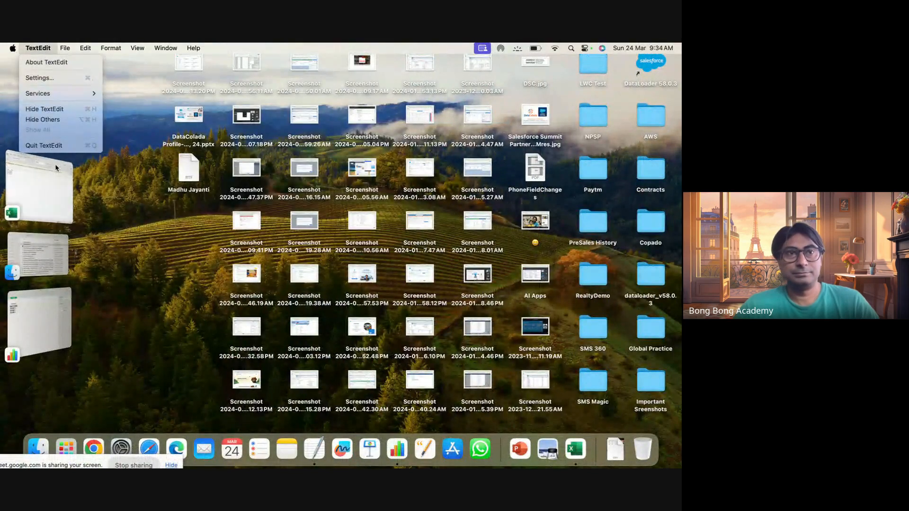
click(38, 255)
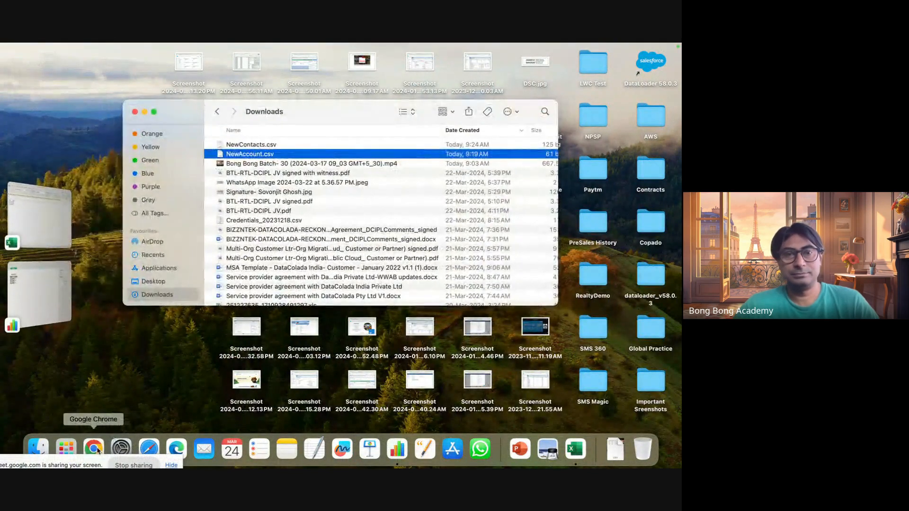
click(94, 449)
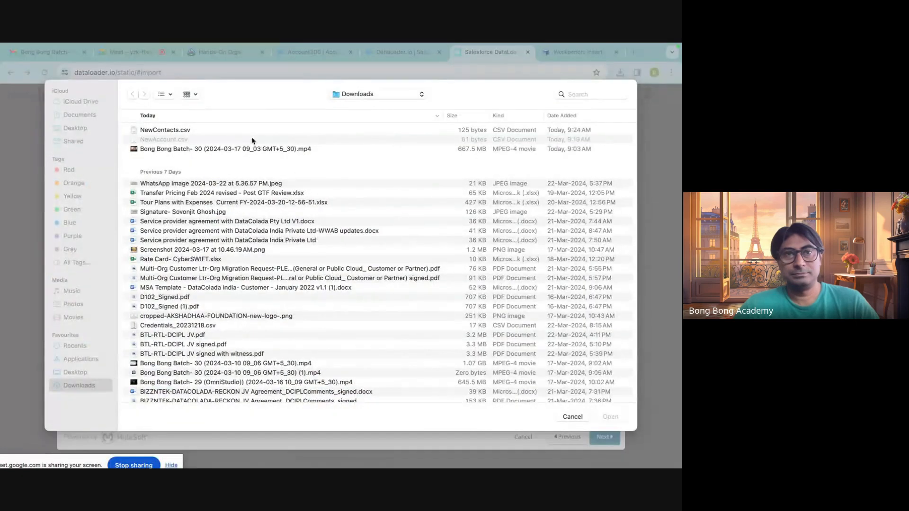
Cancel and reopen the file picker, and upload NewAccount.csv from Downloads for the Account insert.
click(252, 149)
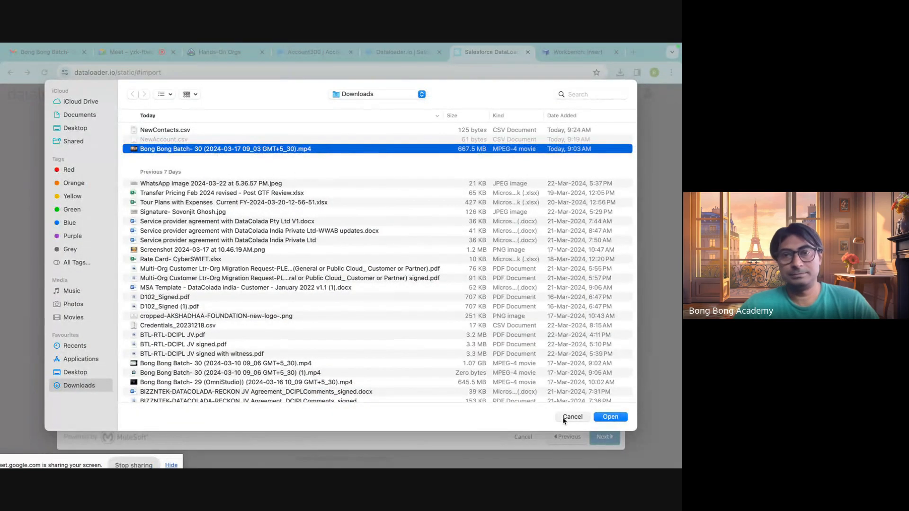
click(563, 416)
click(396, 223)
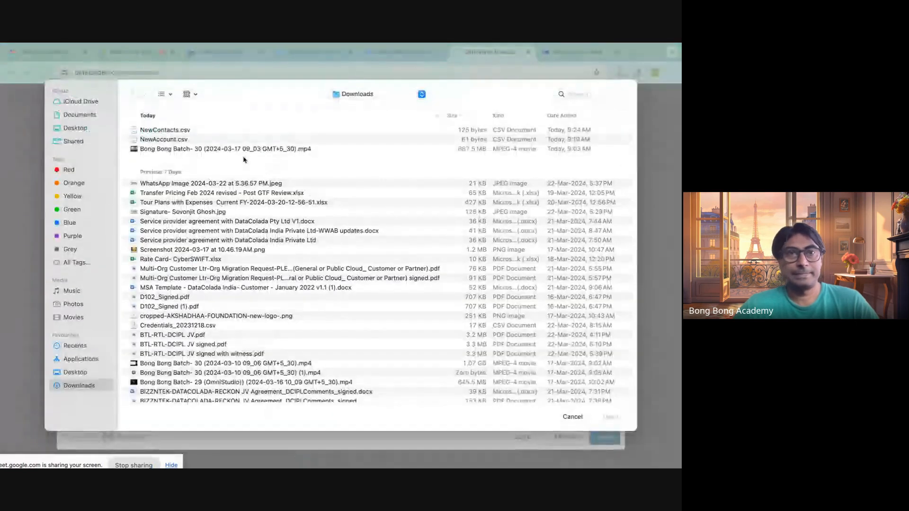
click(183, 141)
click(610, 417)
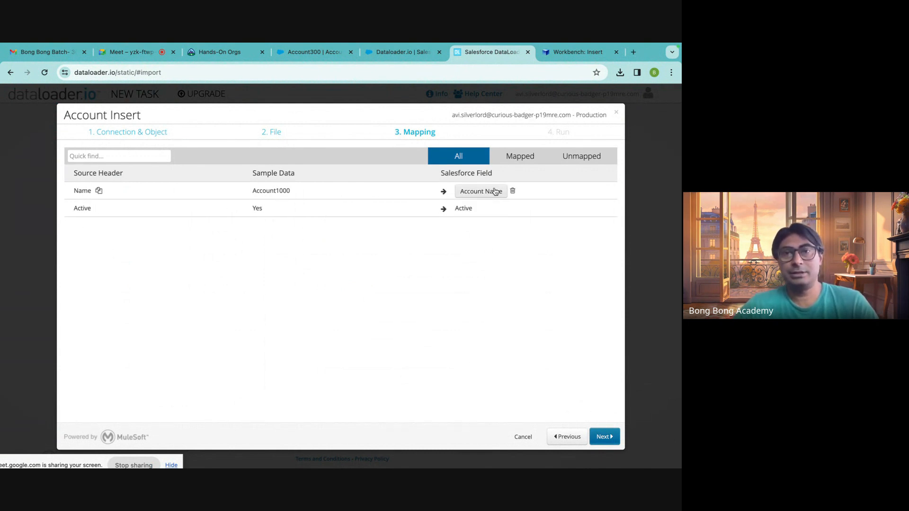
Review the field mapped to the Active column without changing it, and save and run the Account Insert task.
click(469, 209)
scroll(460, 284, down, 1)
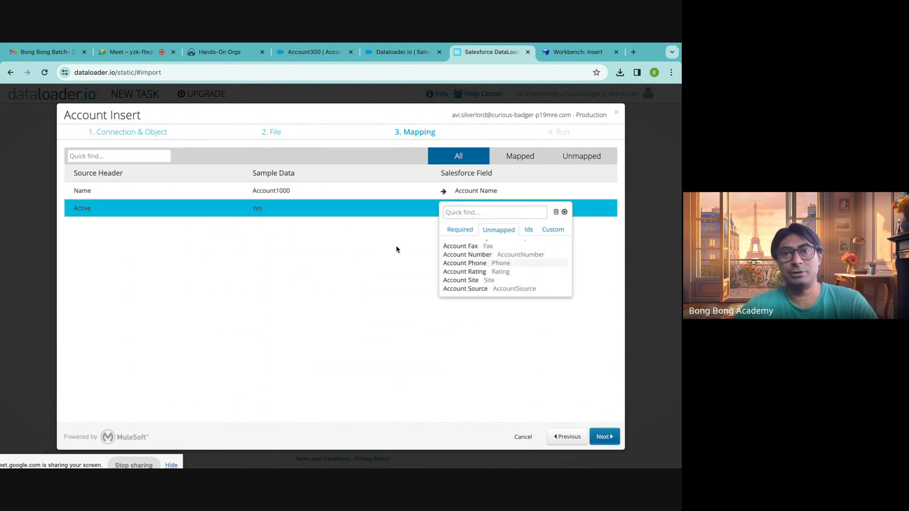
click(565, 212)
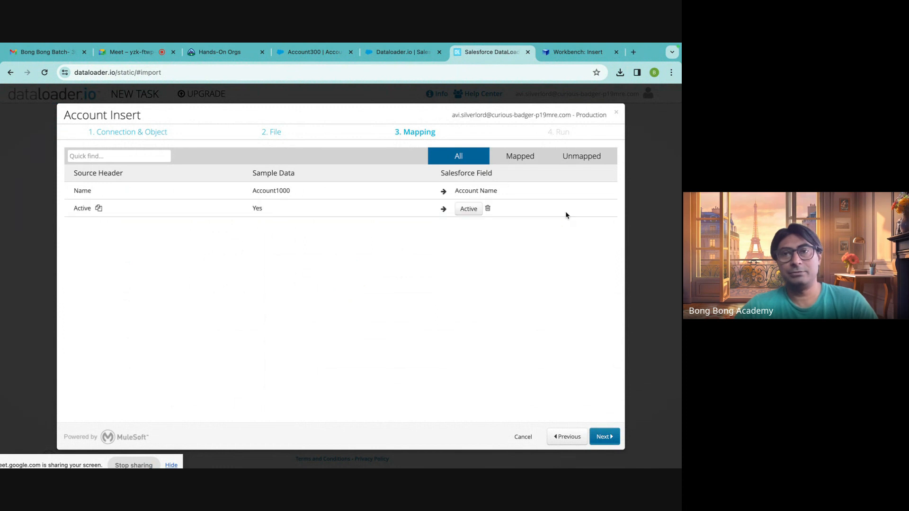
click(604, 437)
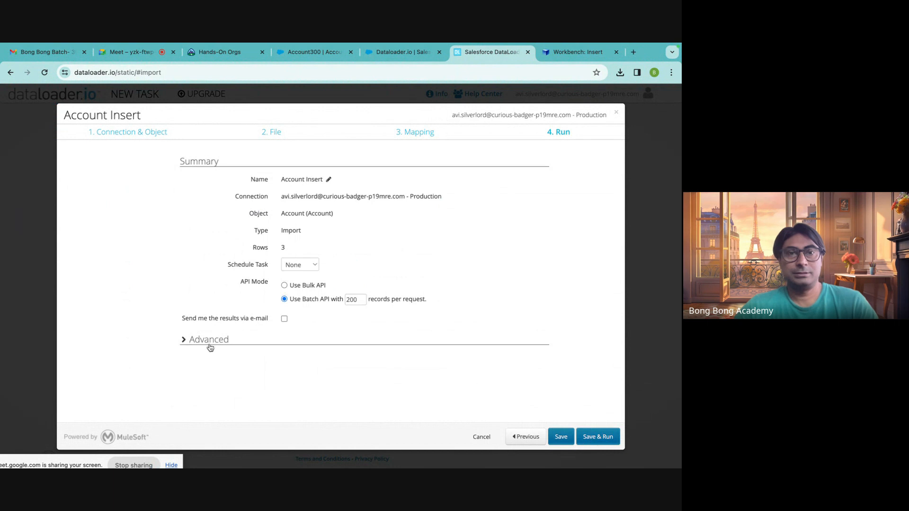
click(596, 438)
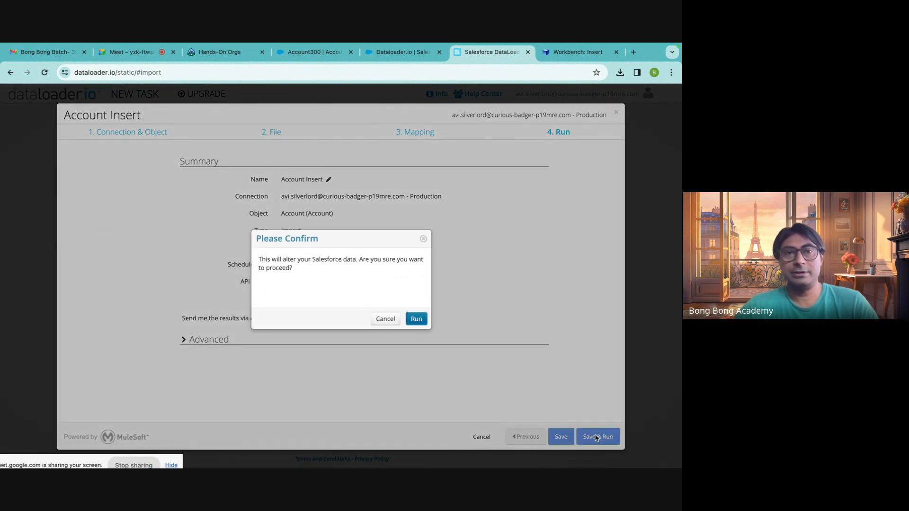
click(417, 319)
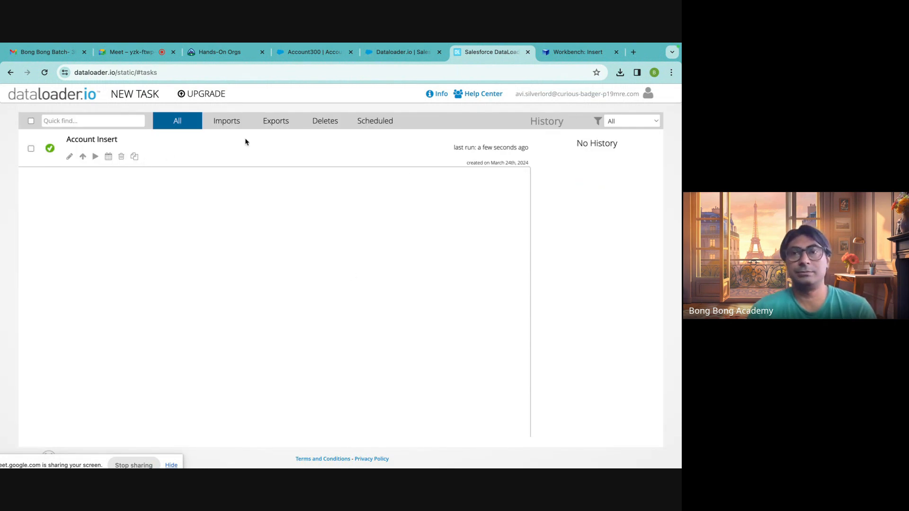
Show the Account Insert run results, download the success file and open the CSV in Numbers.
click(85, 141)
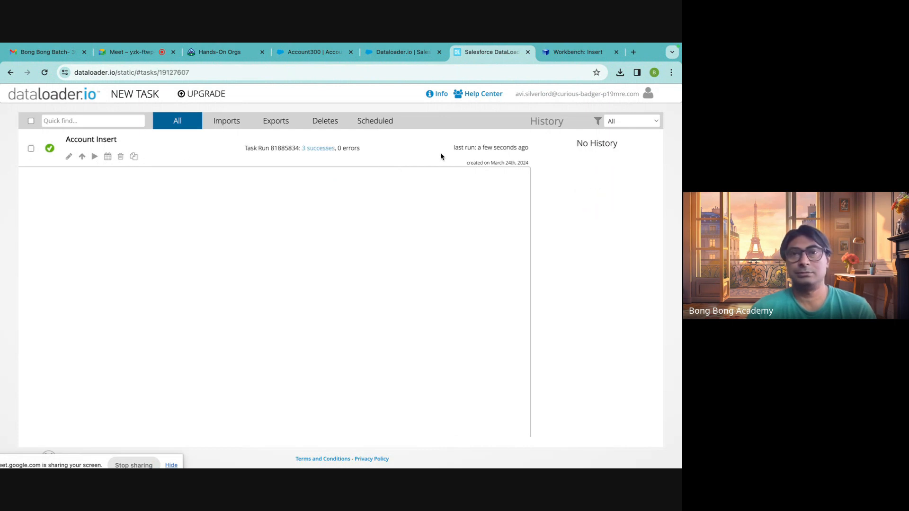
click(323, 151)
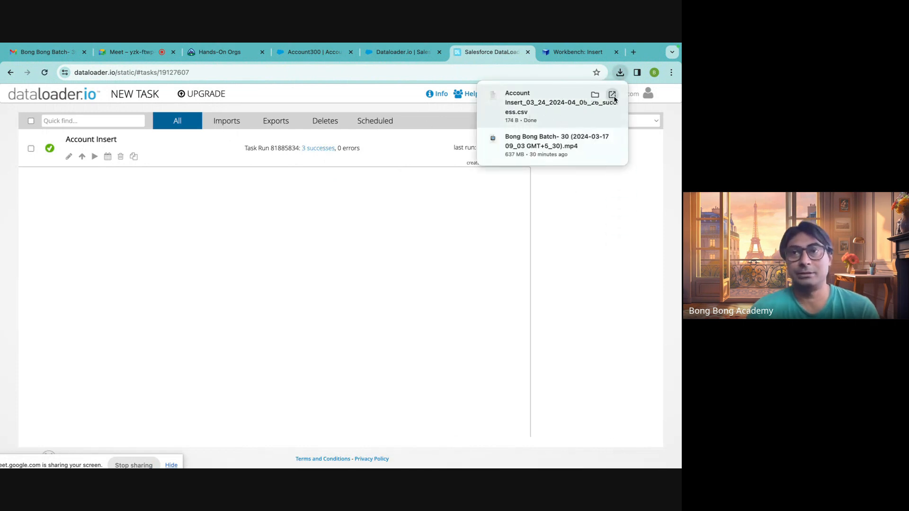
click(575, 52)
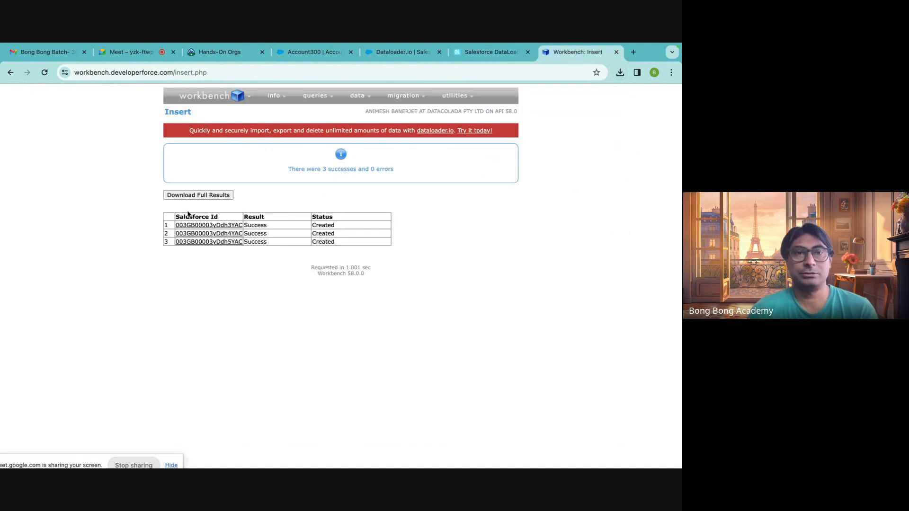
click(491, 52)
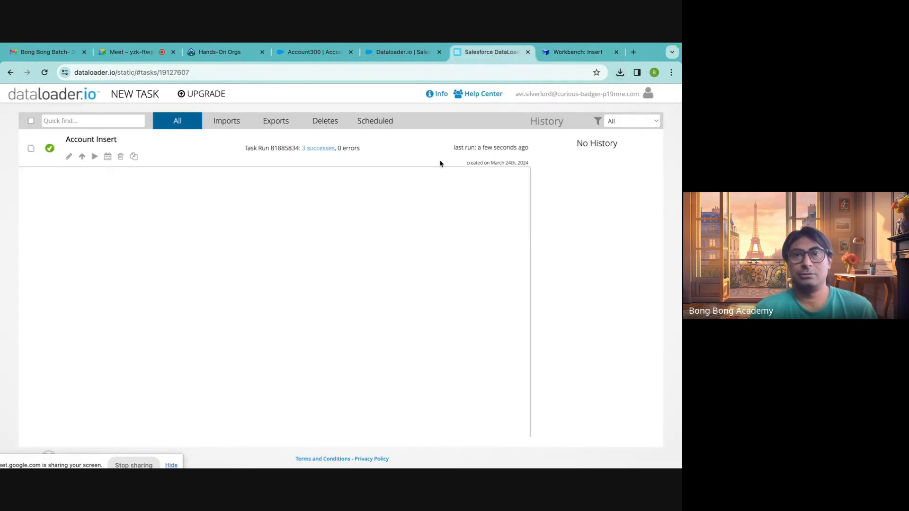
click(624, 73)
click(624, 72)
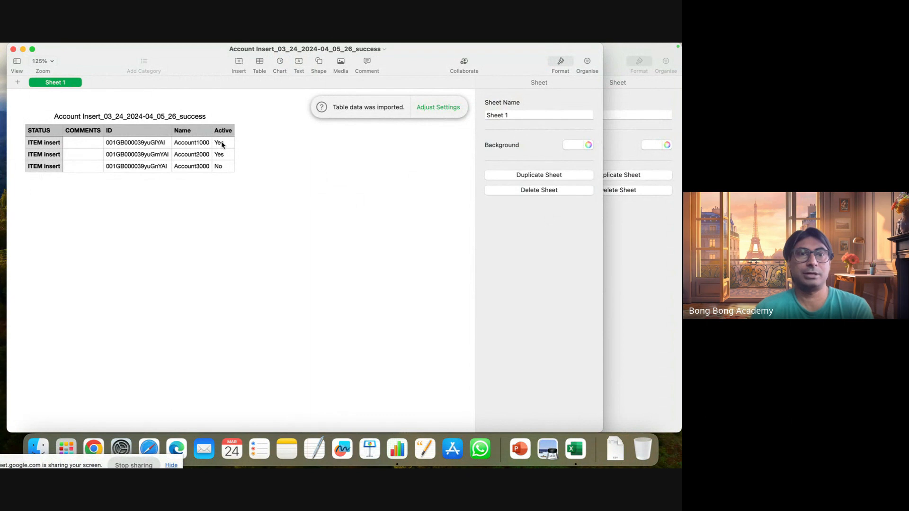
Check the record IDs of Account1000, Account2000 and Account3000 in the success file.
click(114, 145)
click(115, 156)
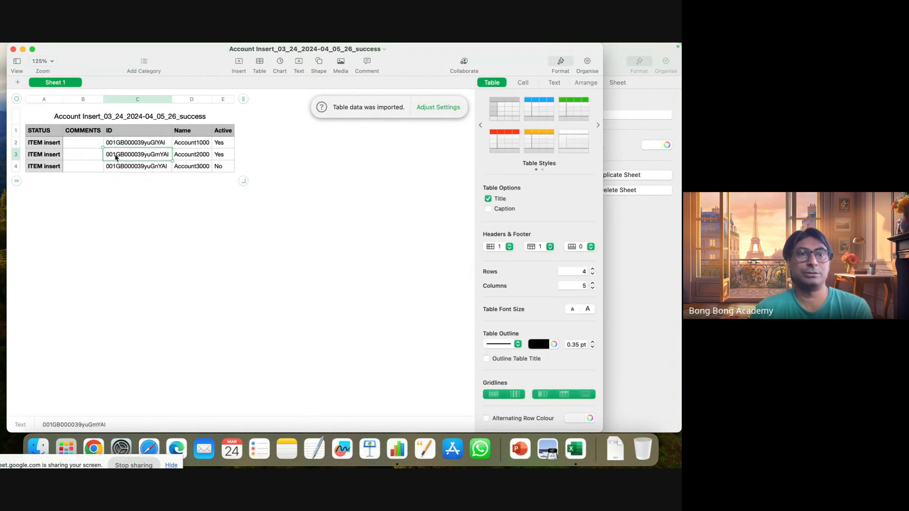
click(114, 168)
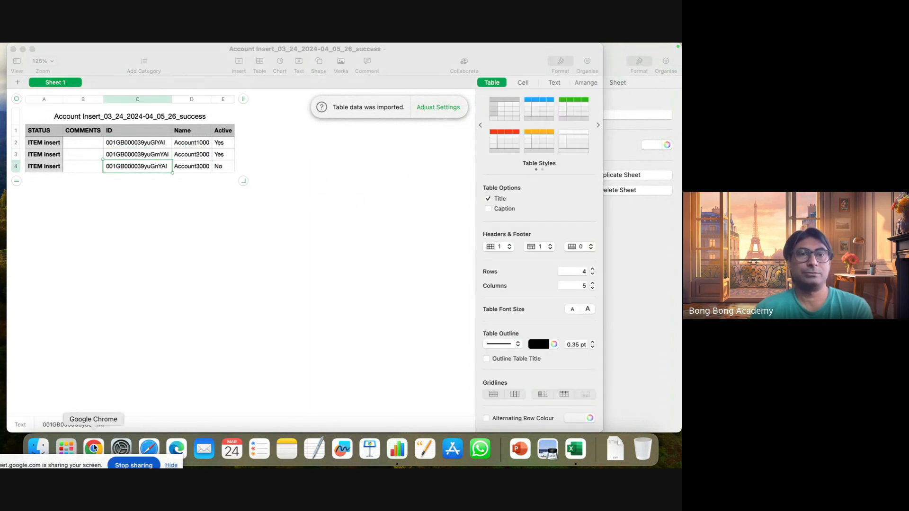
Switch back to Salesforce in Chrome and show the All Accounts list view to check for the imported accounts.
click(93, 448)
click(310, 52)
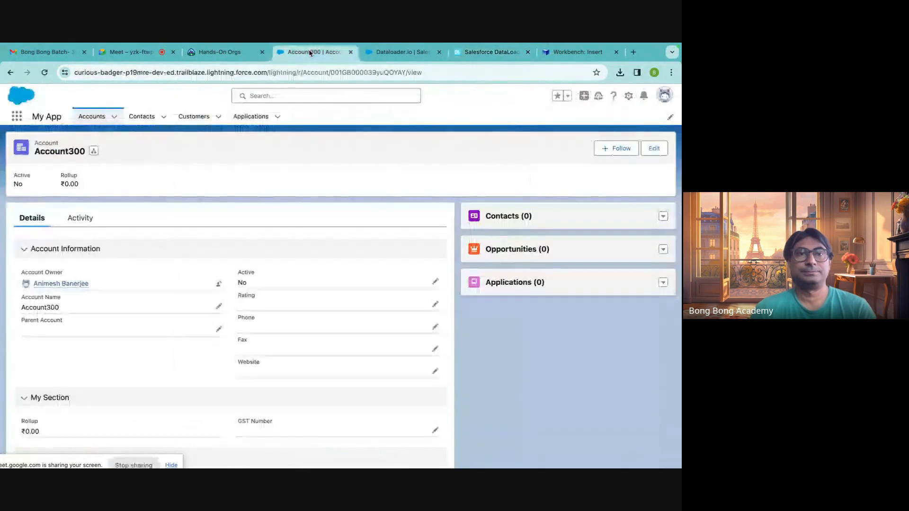
click(95, 118)
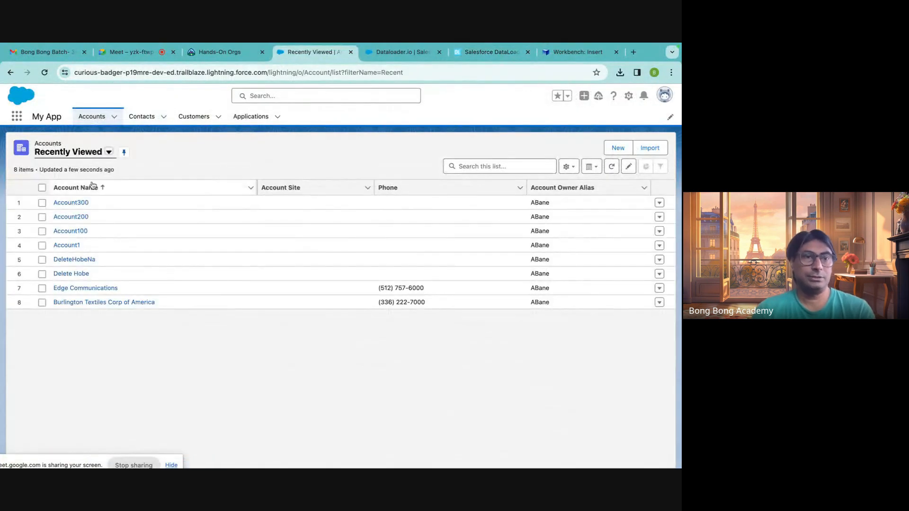
click(108, 151)
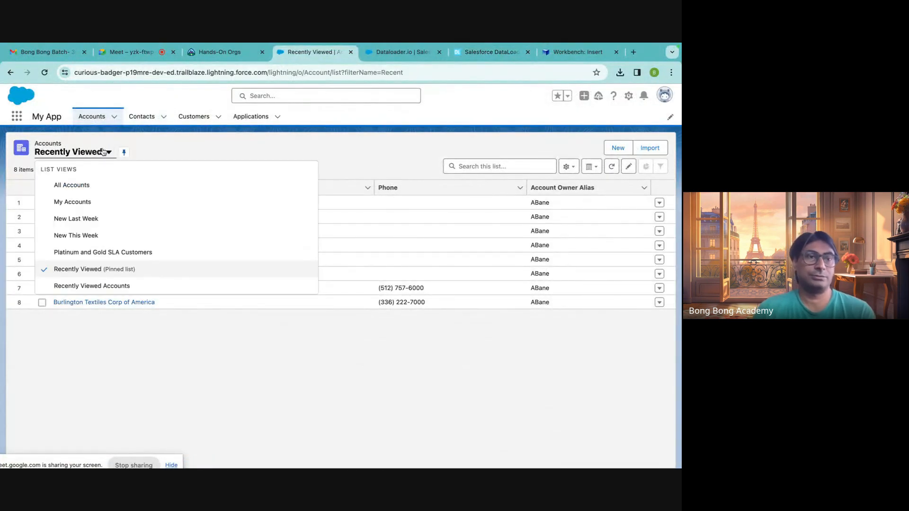
click(90, 186)
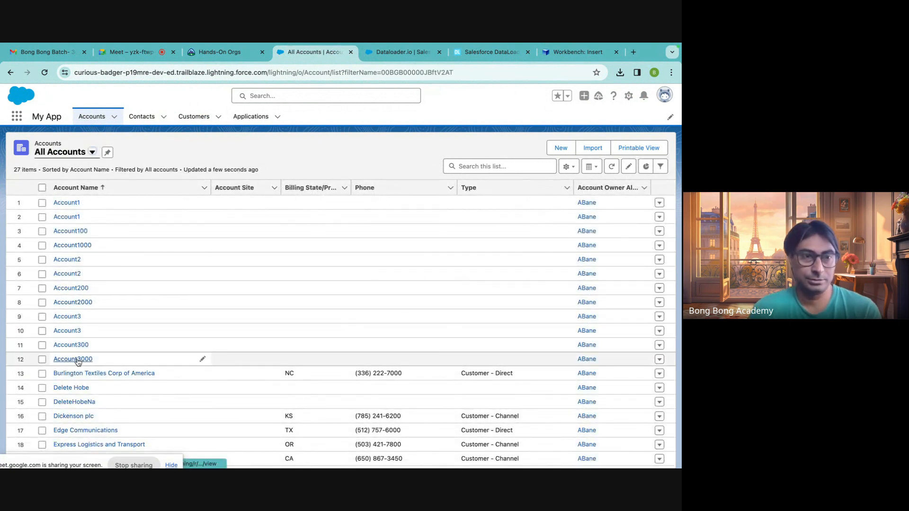
click(401, 53)
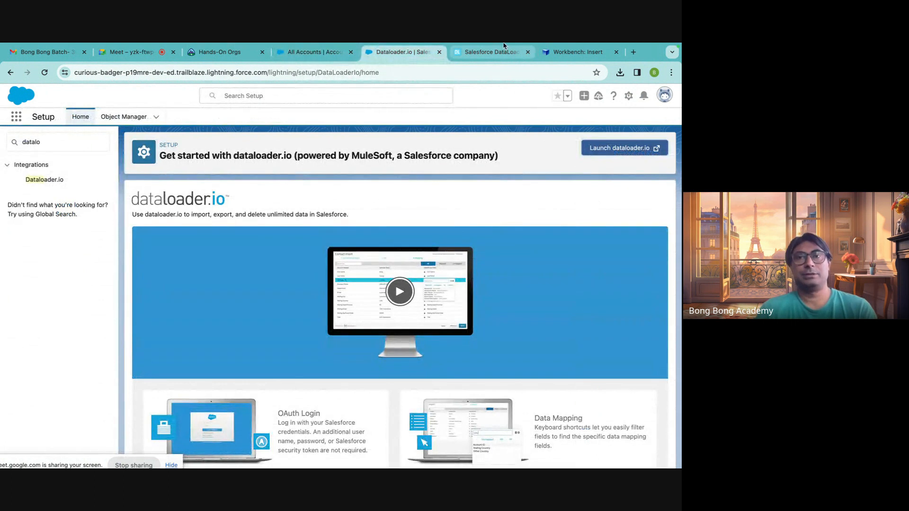
click(480, 54)
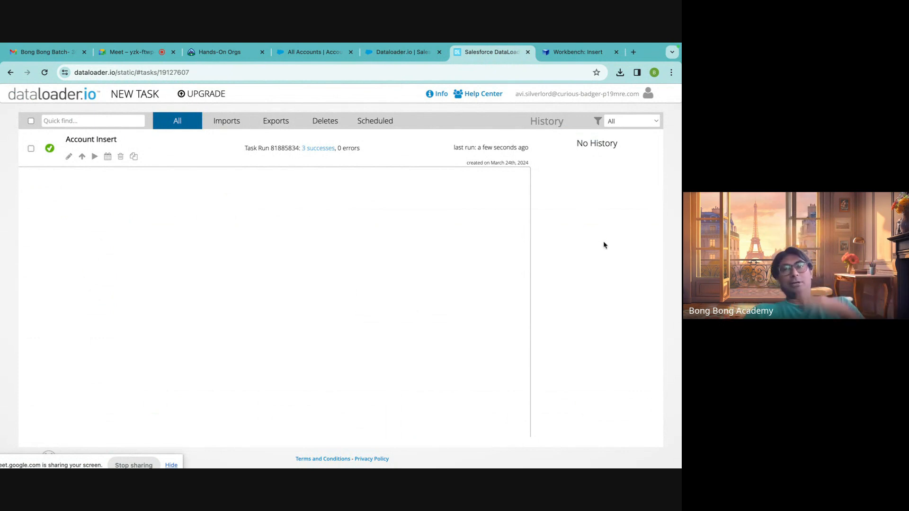
click(557, 56)
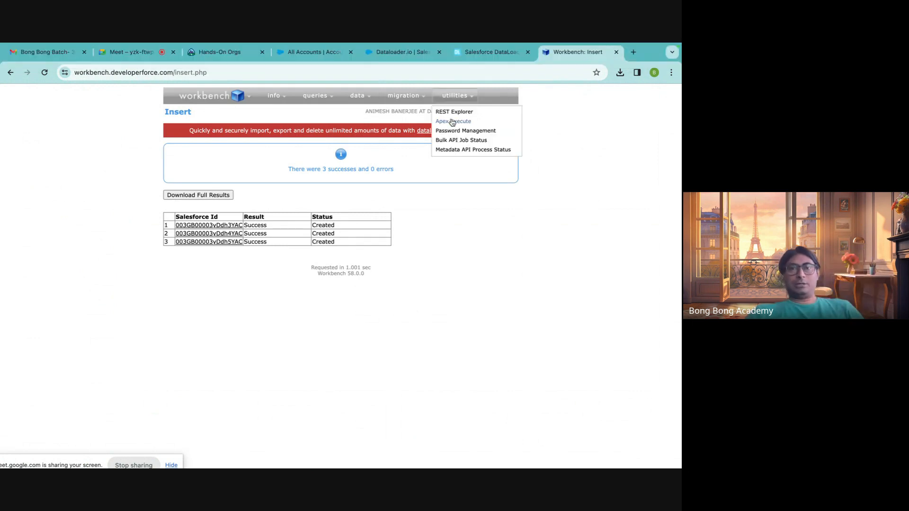
click(403, 53)
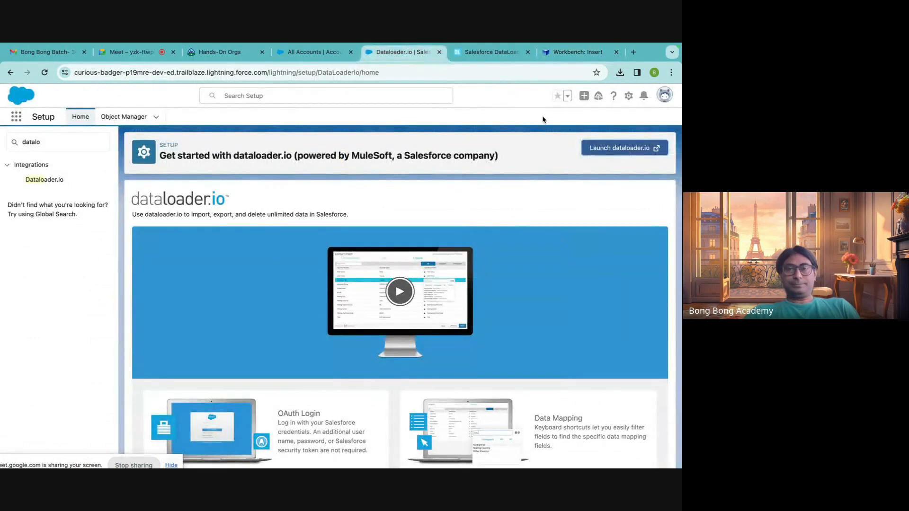
click(504, 53)
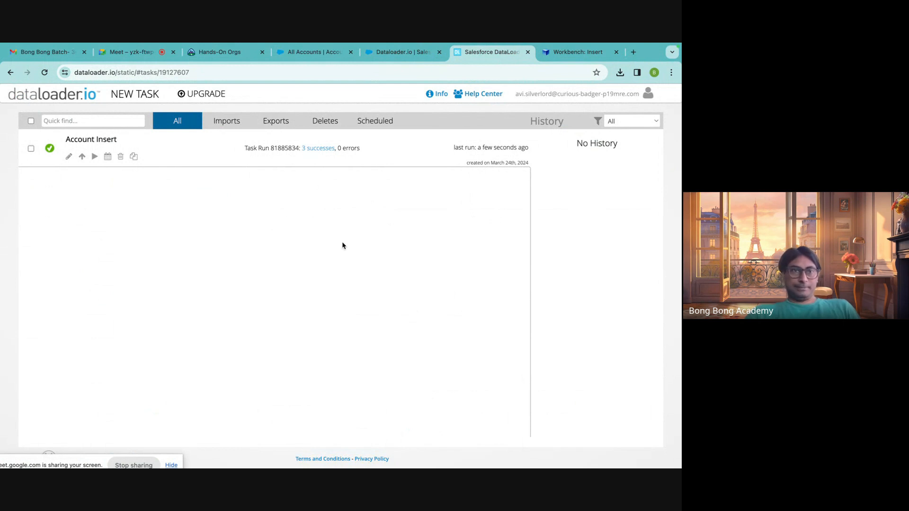
click(318, 53)
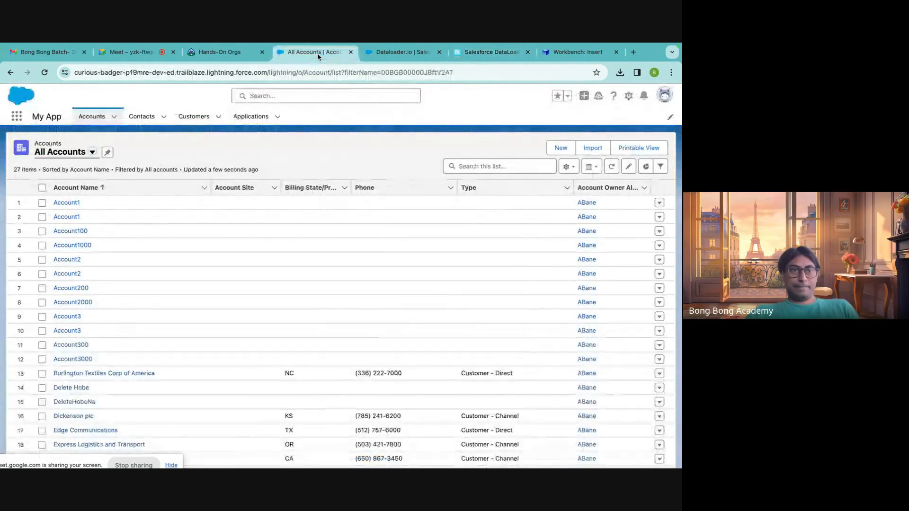
Search Salesforce Setup for "export" and open the Data Export page.
click(361, 59)
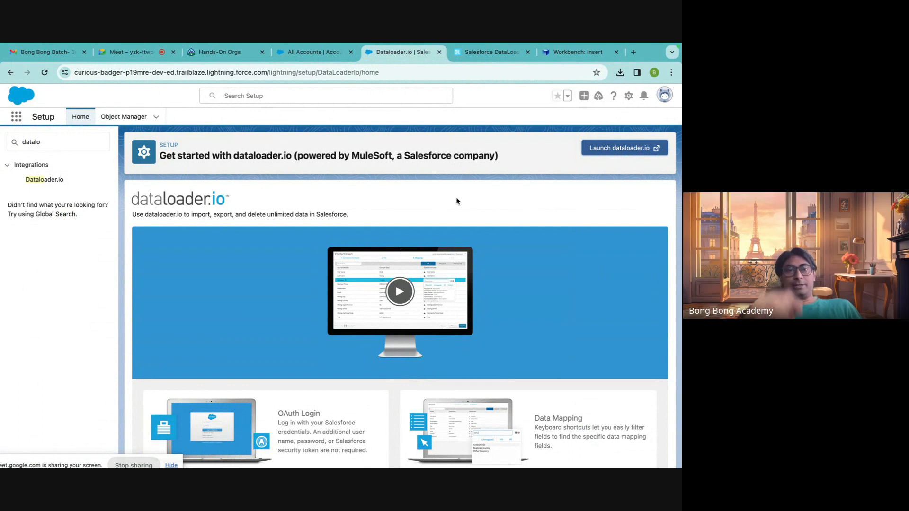
click(63, 141)
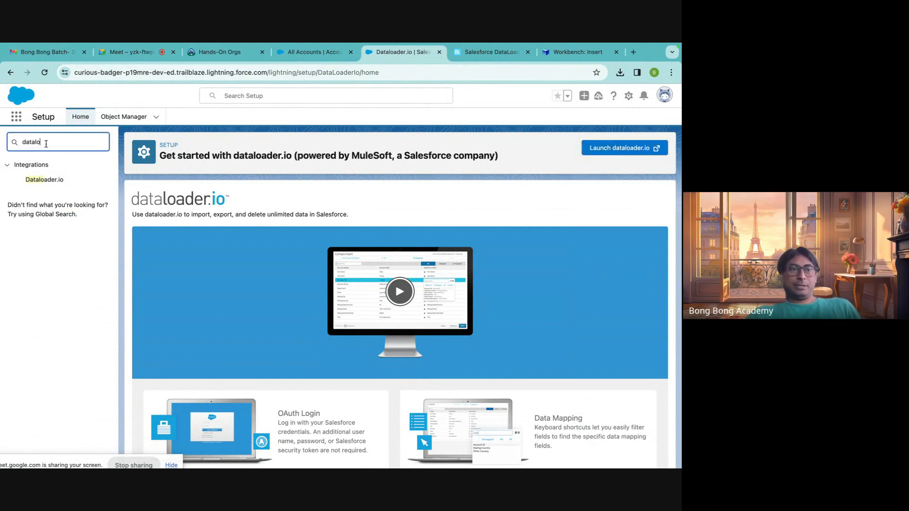
text(ex)
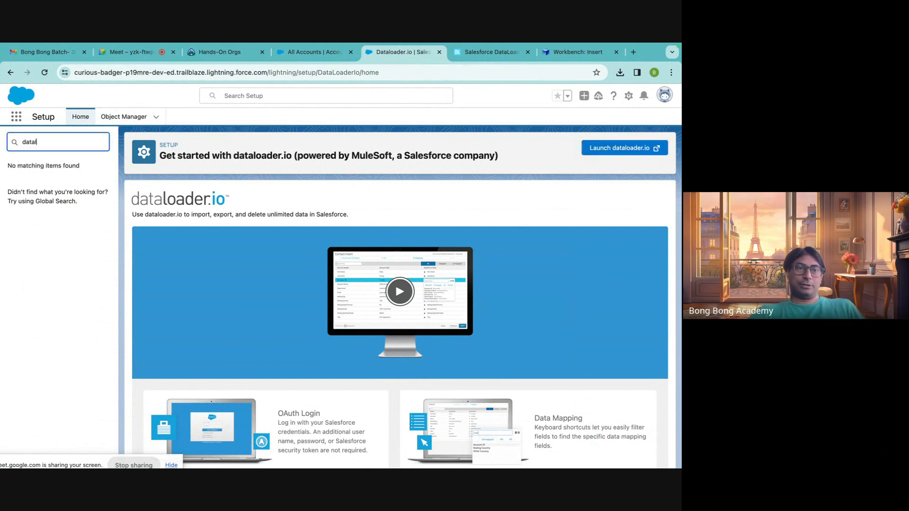
key(BackSpace)
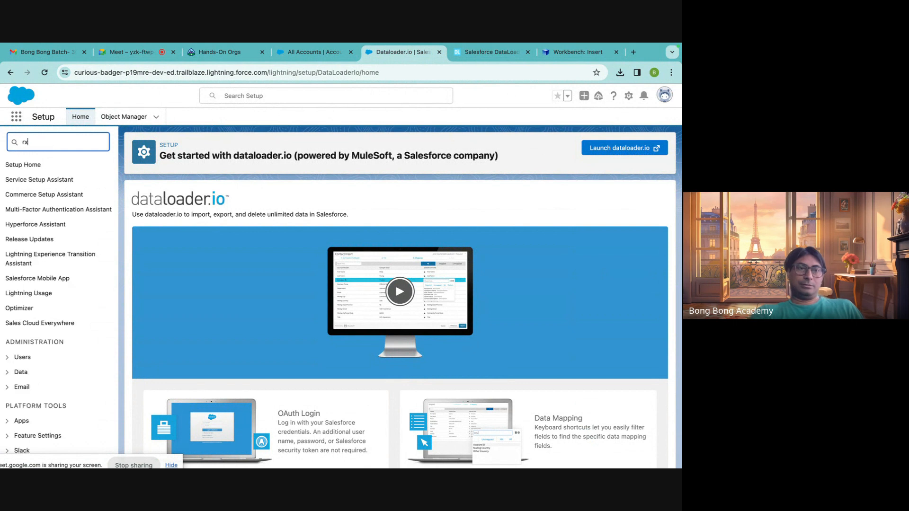
text(rx)
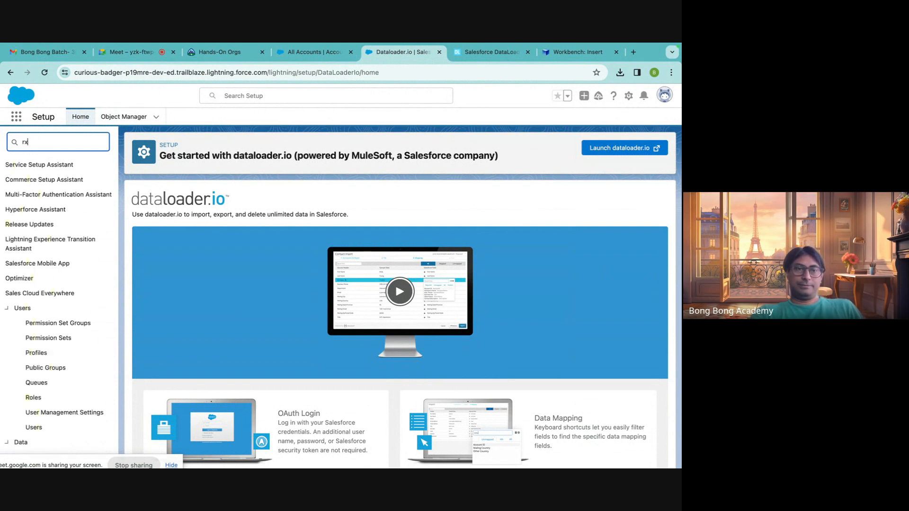
key(BackSpace)
key(BackSpace)
text(ex)
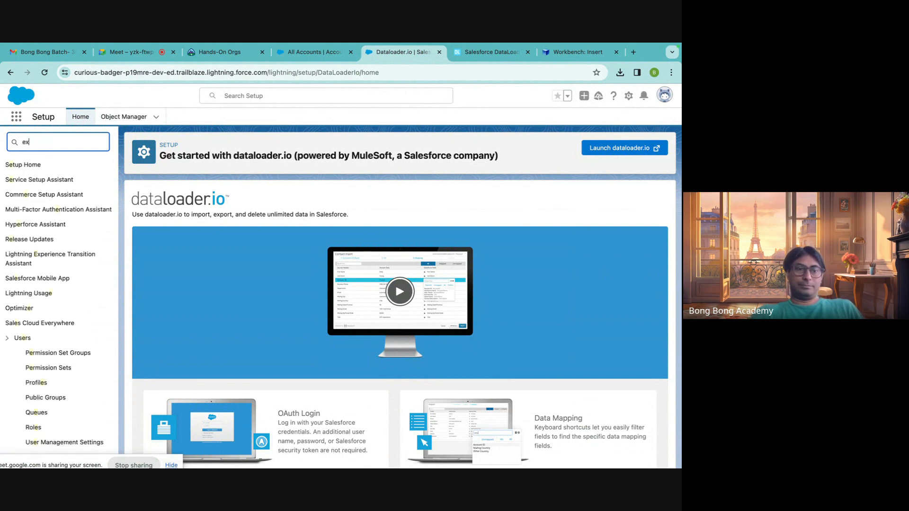
key(BackSpace)
key(BackSpace)
text(export)
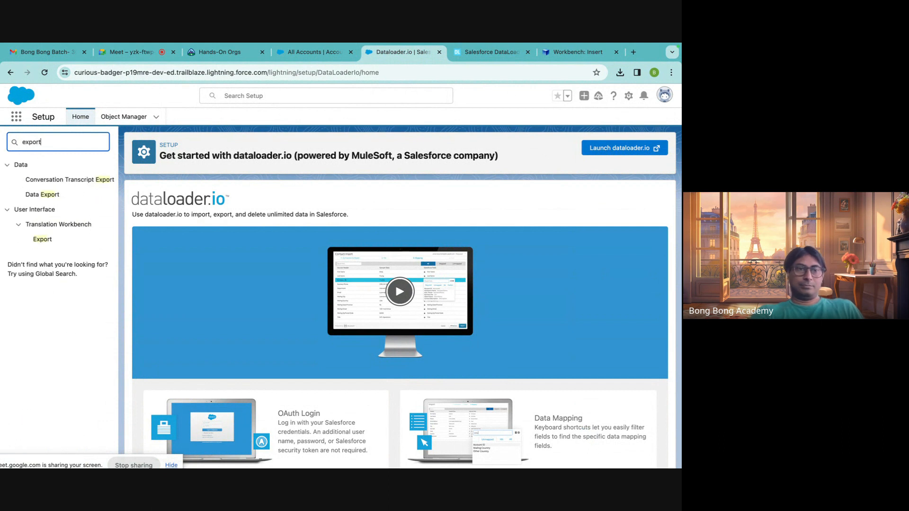
click(43, 195)
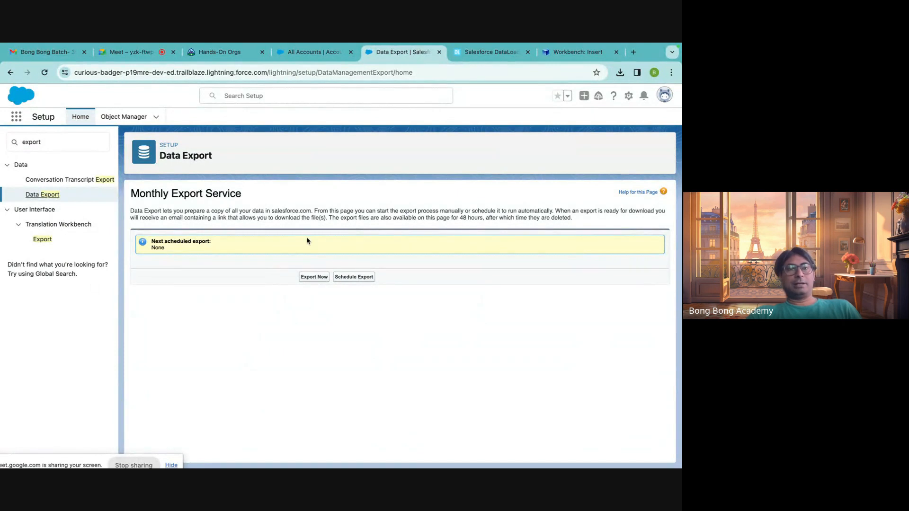
Switch to Workbench and open the SOQL Query page.
click(492, 53)
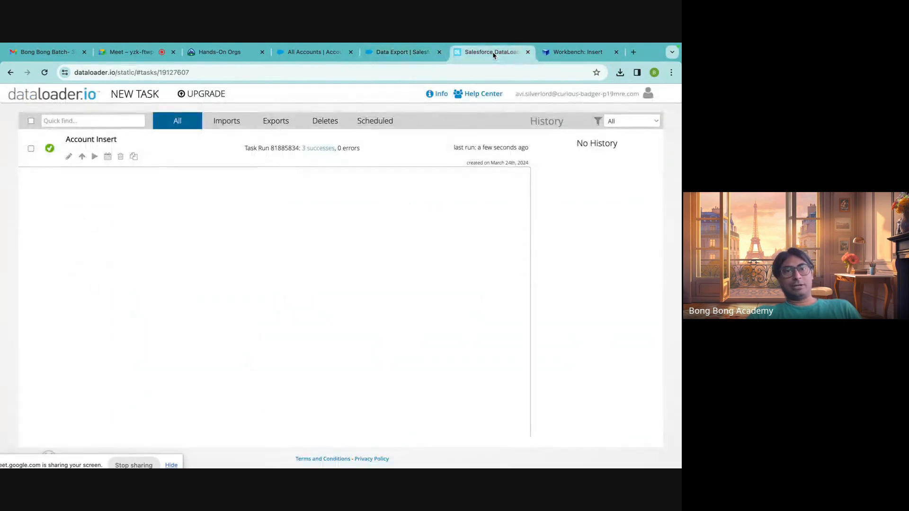
click(581, 52)
mouse_move(354, 102)
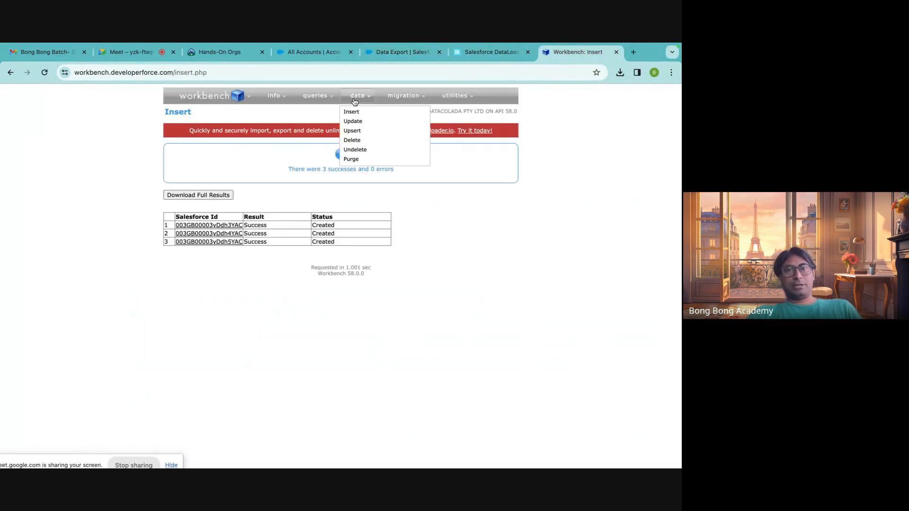
mouse_move(317, 97)
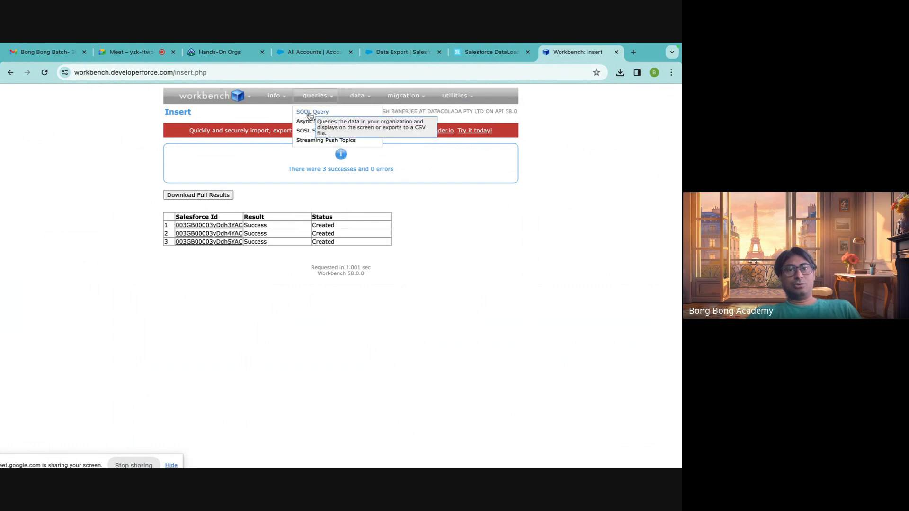
click(314, 114)
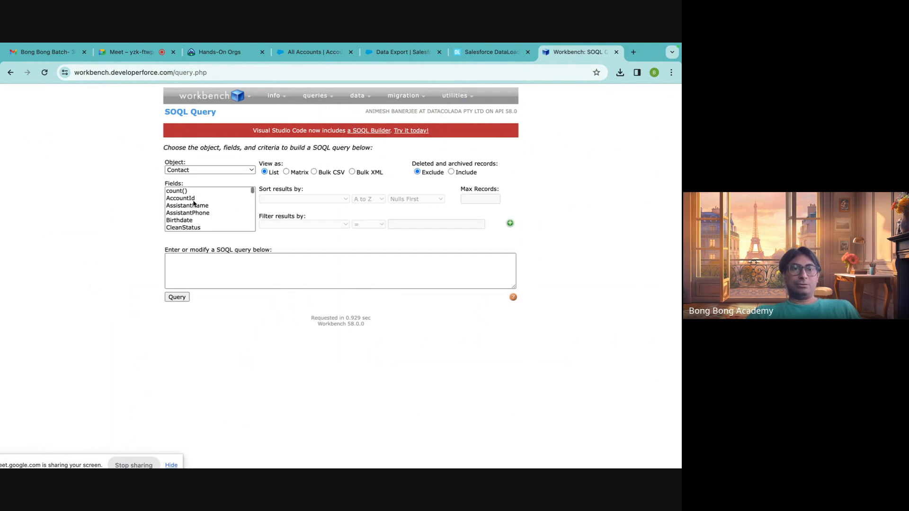
Set the query's object to Account.
scroll(194, 208, down, 3)
click(199, 170)
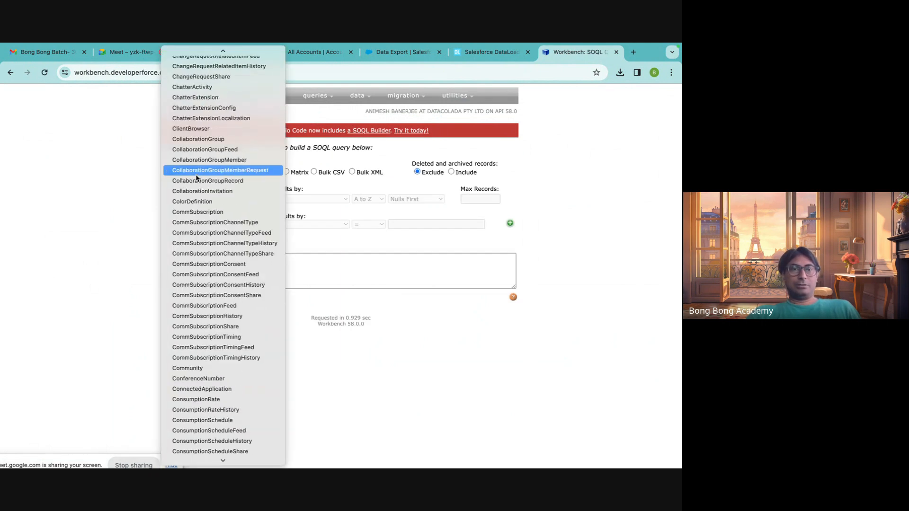
scroll(196, 178, up, 15)
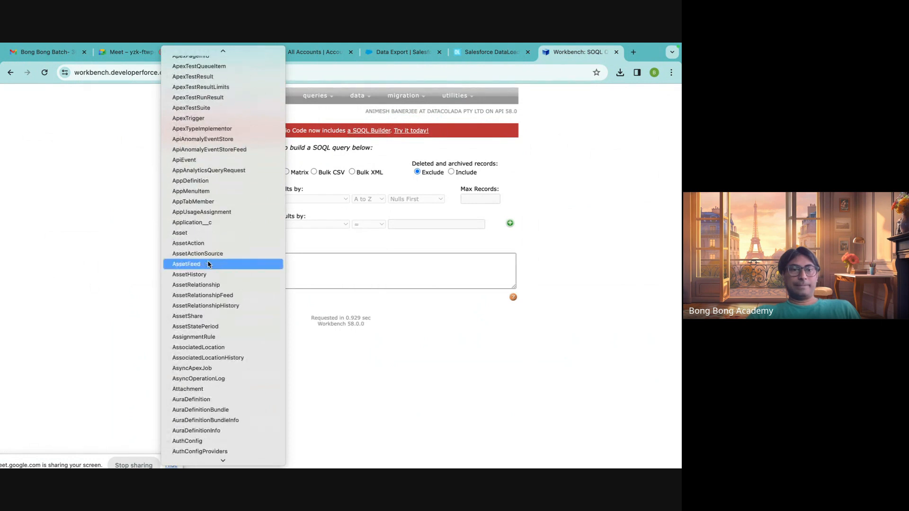
scroll(208, 264, down, 1)
scroll(208, 265, up, 10)
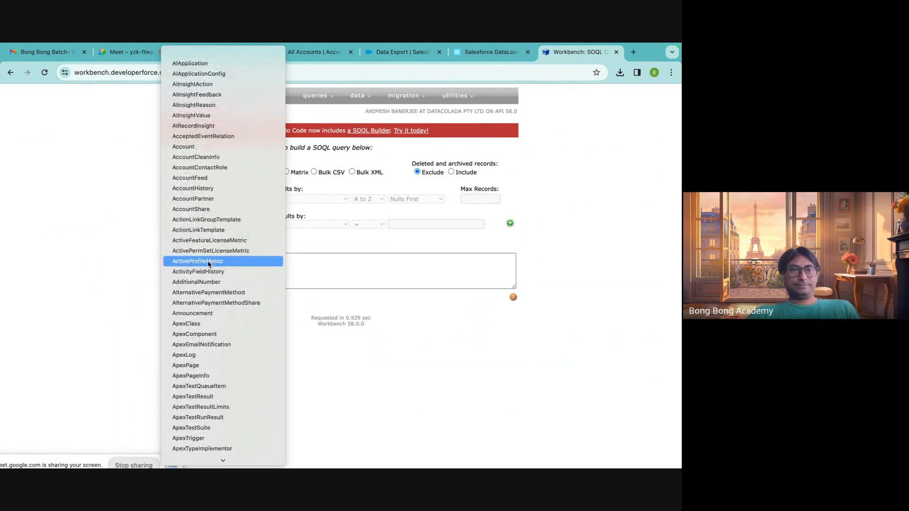
click(204, 148)
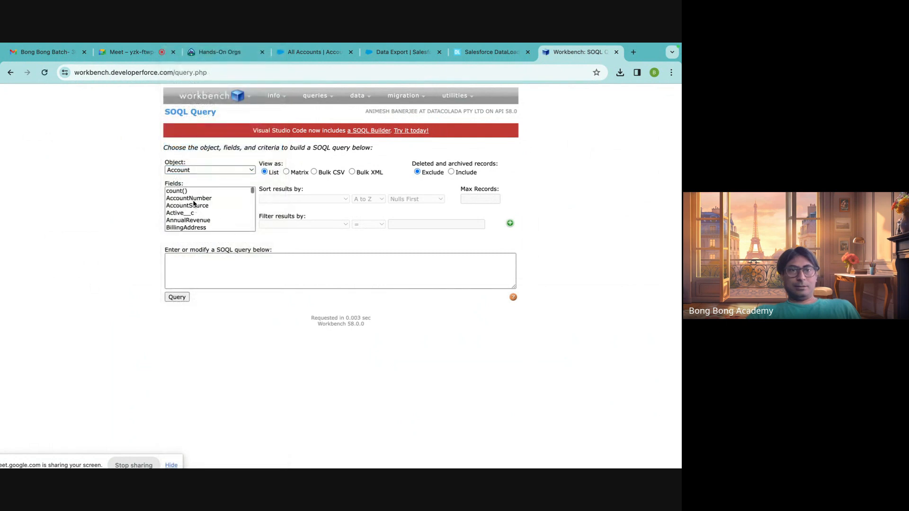
Select the Id and Name fields together for the Account query.
scroll(194, 203, down, 3)
scroll(193, 206, up, 3)
scroll(192, 208, down, 15)
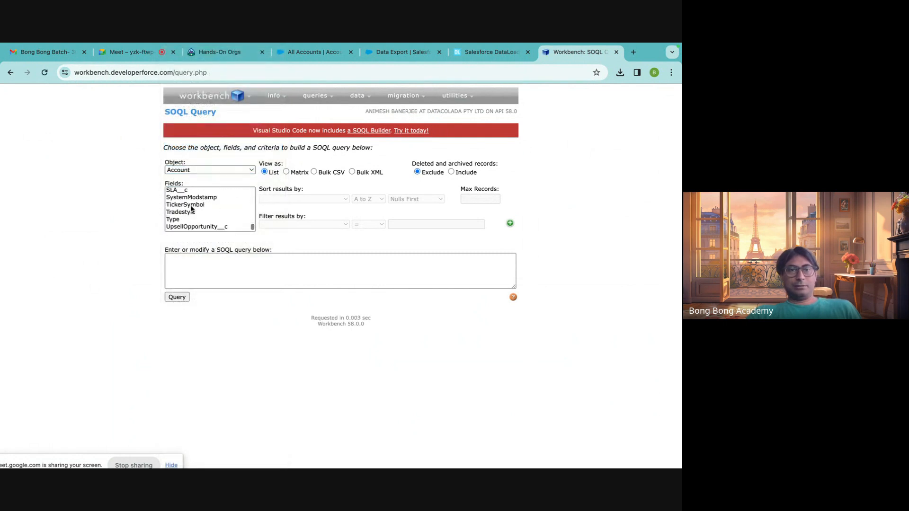
scroll(192, 209, up, 5)
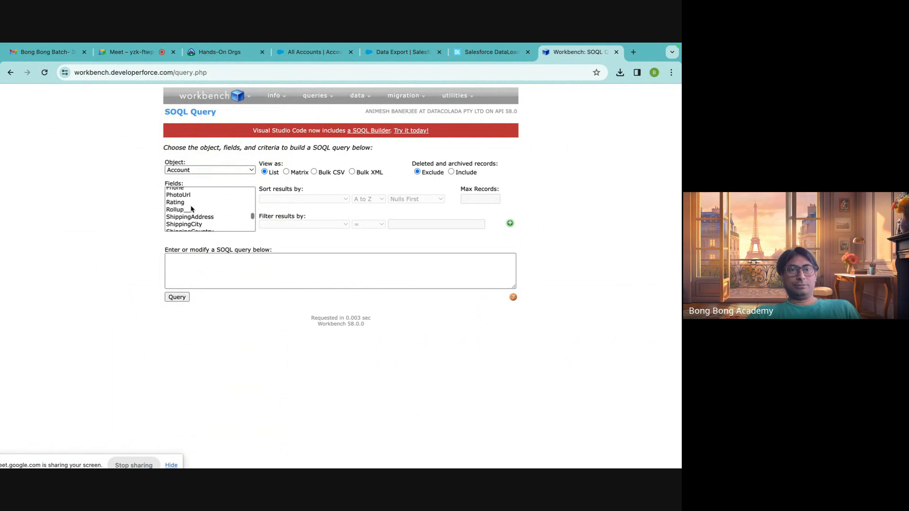
scroll(191, 208, up, 5)
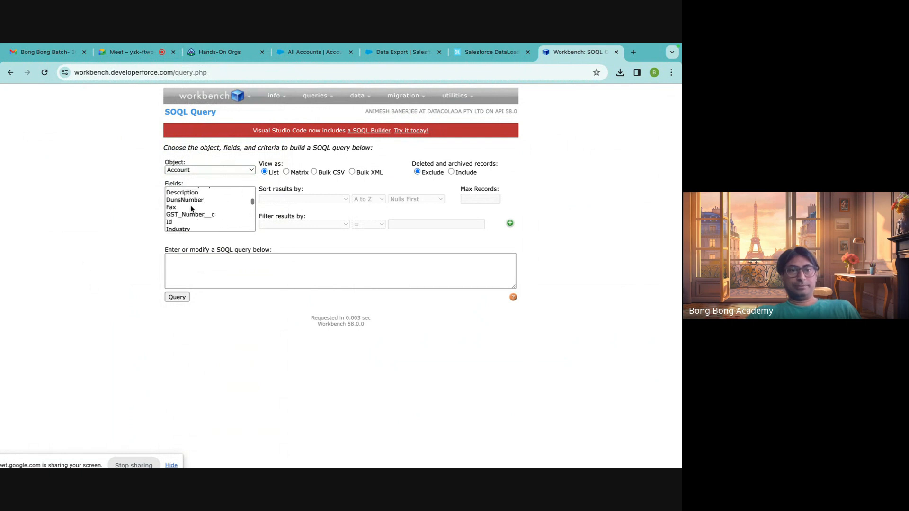
click(181, 223)
scroll(206, 207, up, 8)
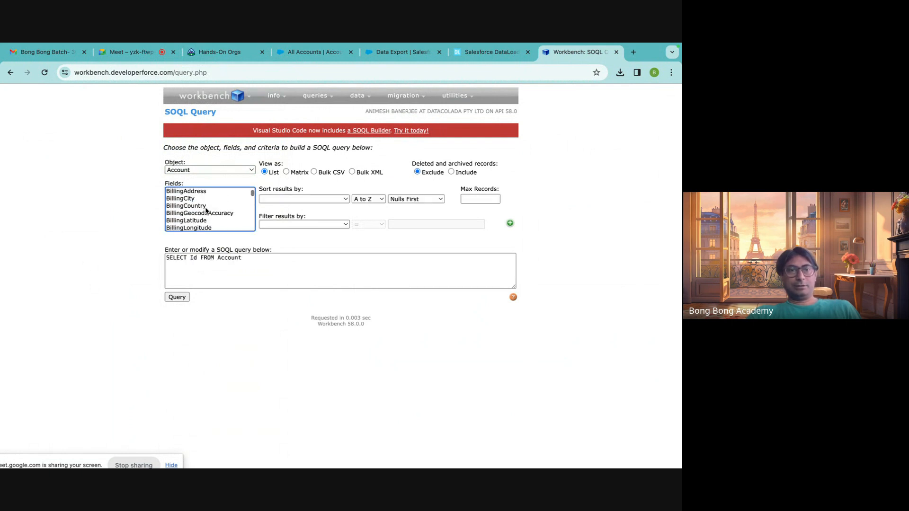
scroll(203, 206, down, 6)
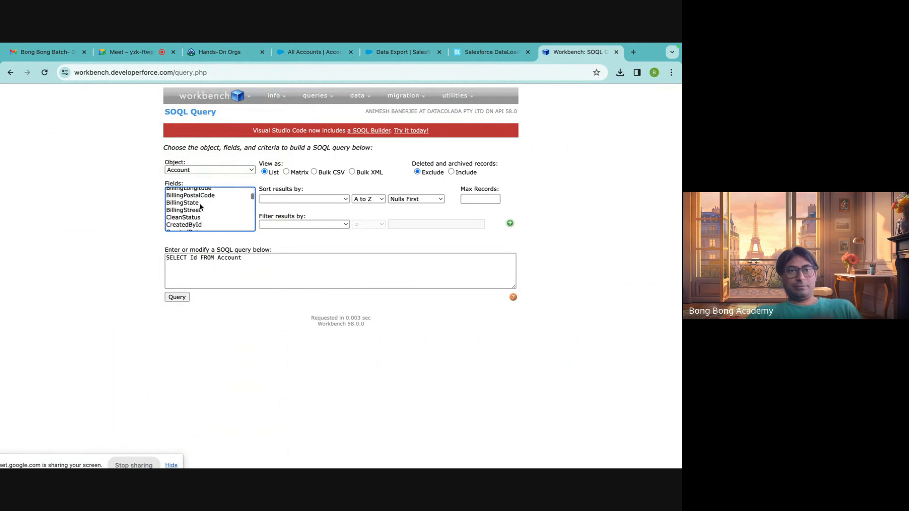
scroll(199, 206, down, 2)
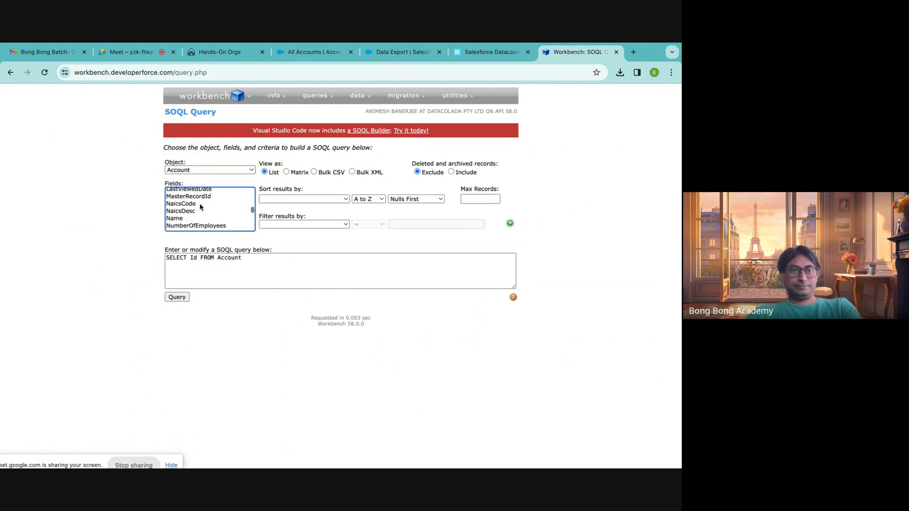
click(186, 218)
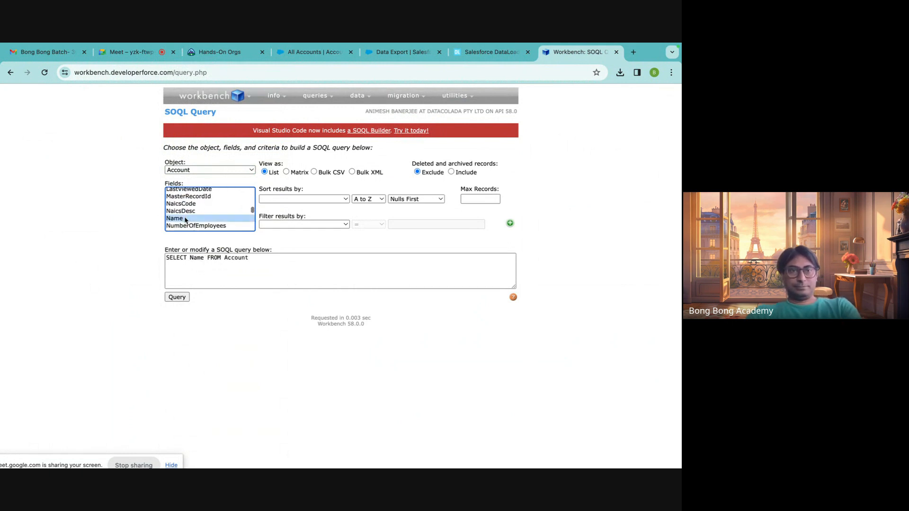
scroll(187, 215, up, 10)
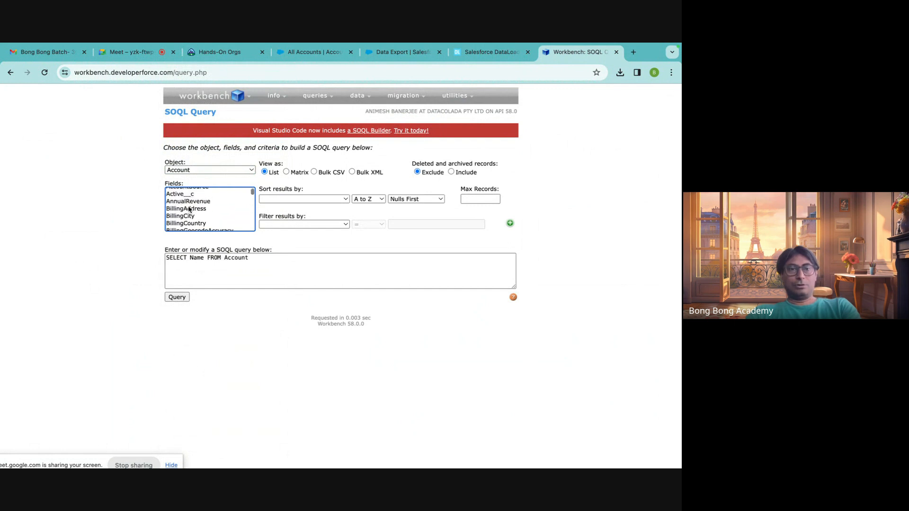
scroll(189, 210, down, 5)
super+click(184, 210)
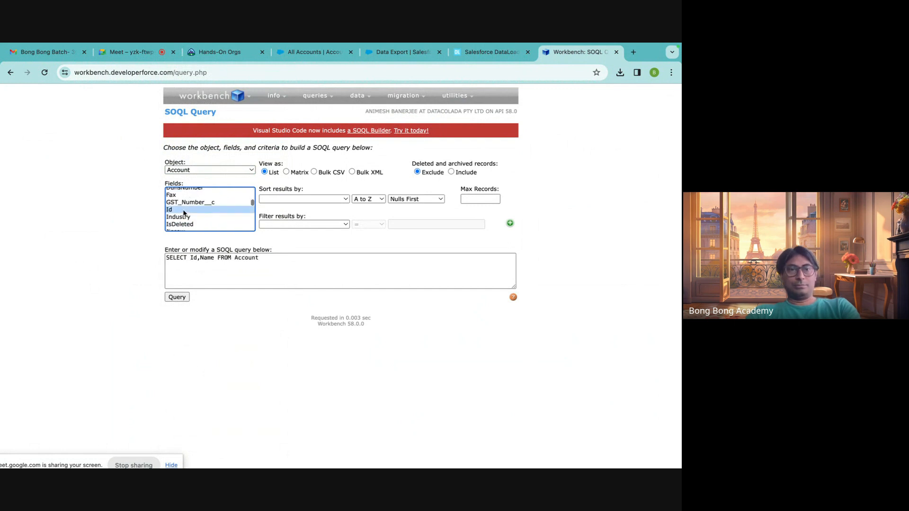
Write Active__c by hand into the SOQL query after the Name field.
click(215, 258)
text(,)
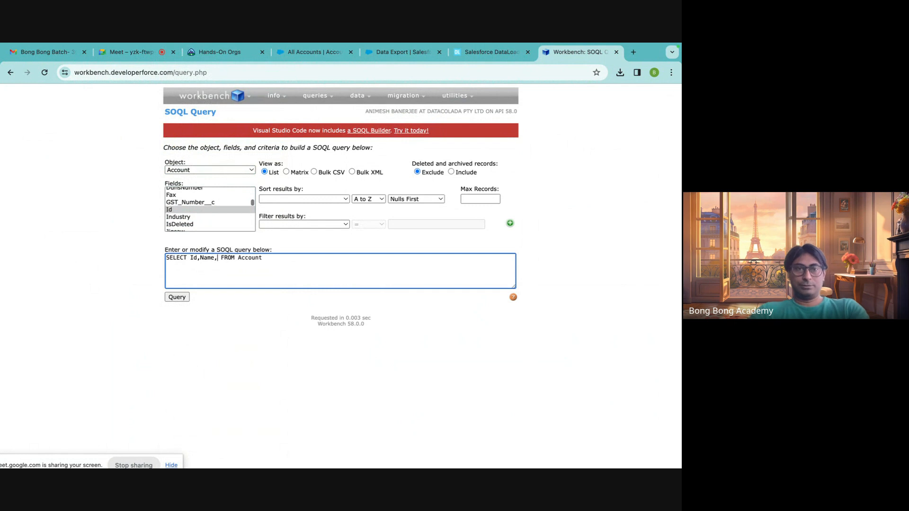
text( Acc)
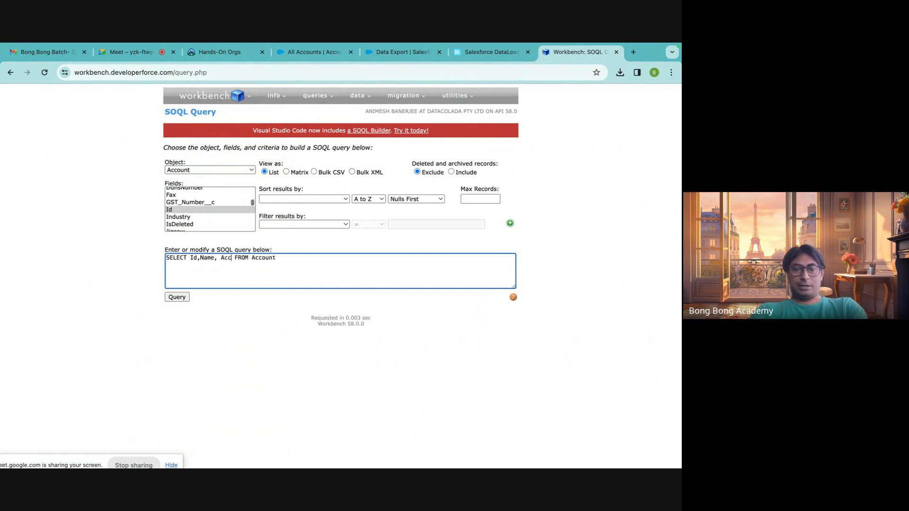
key(BackSpace)
text(tibe)
key(BackSpace)
key(BackSpace)
text(ve)
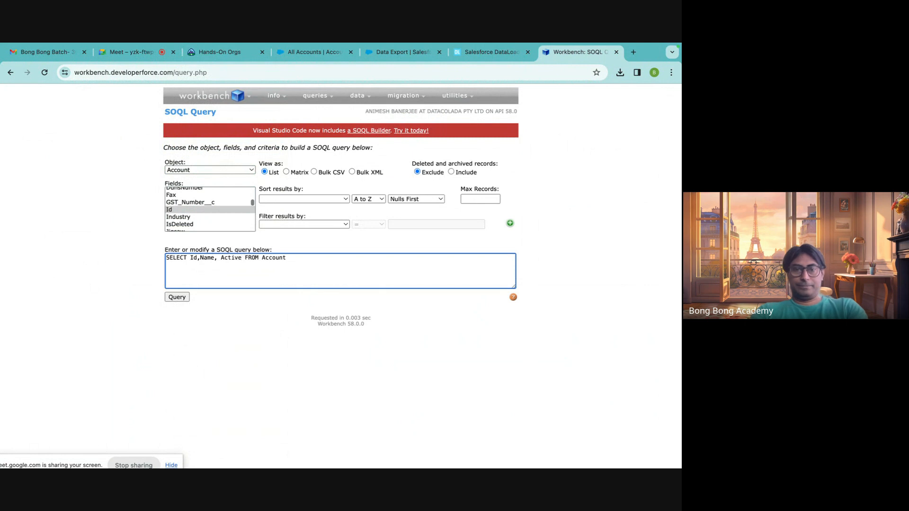
text(__c)
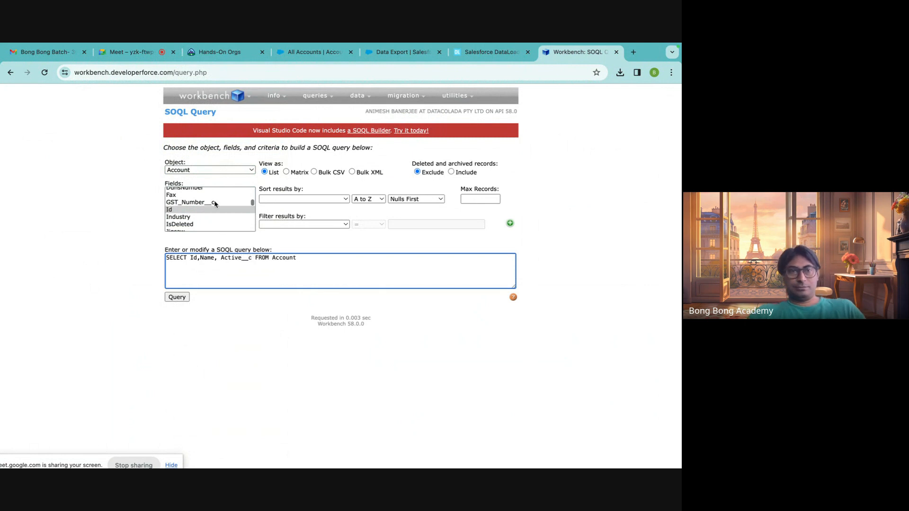
Add Active__c to the Account query by selecting it among the available fields alongside Id and Name.
scroll(214, 204, down, 6)
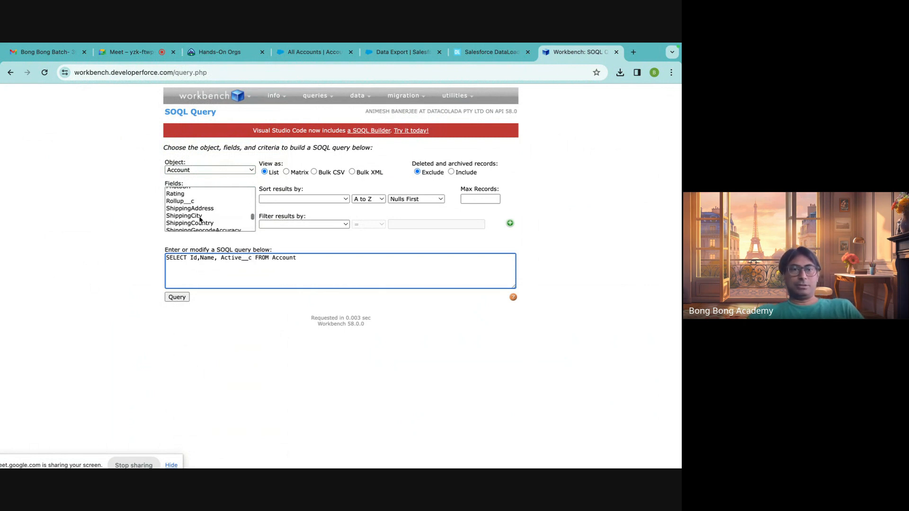
scroll(200, 219, down, 8)
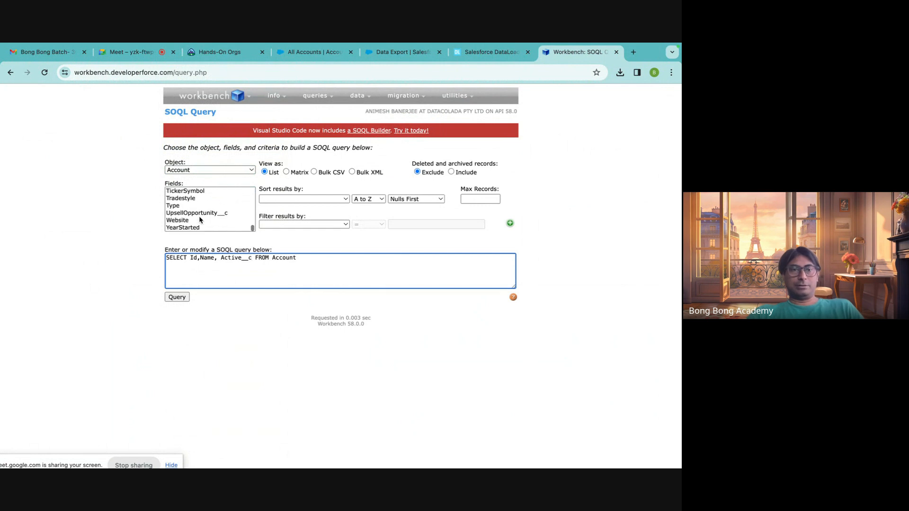
scroll(199, 219, up, 20)
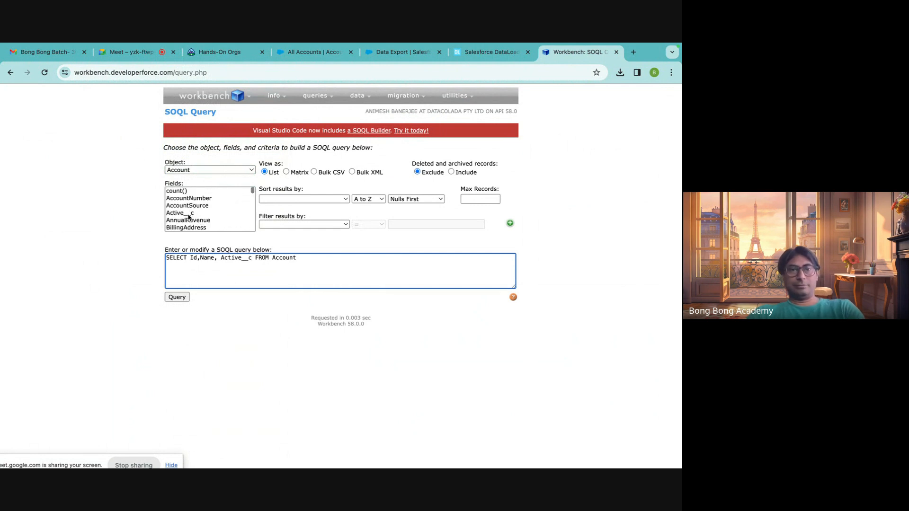
click(189, 216)
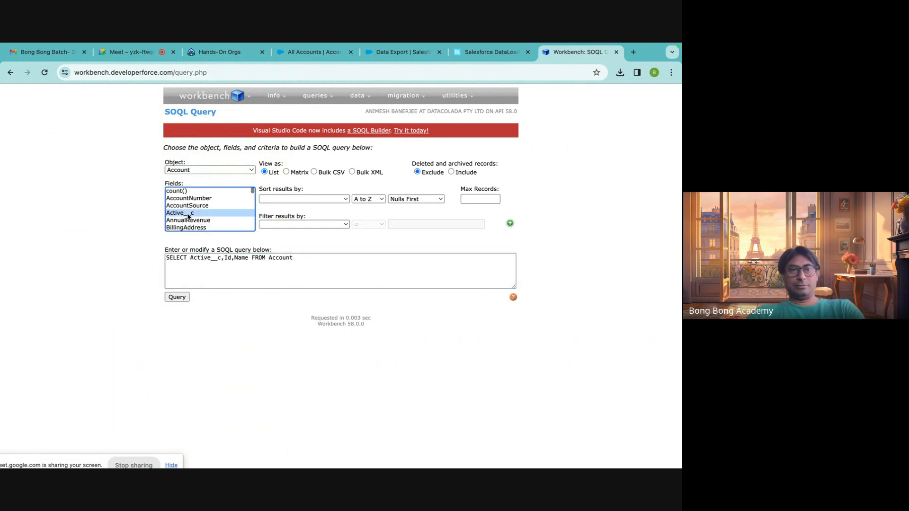
Examine the structure of the generated SOQL query, including its SELECT keyword, field list and Account object.
click(293, 269)
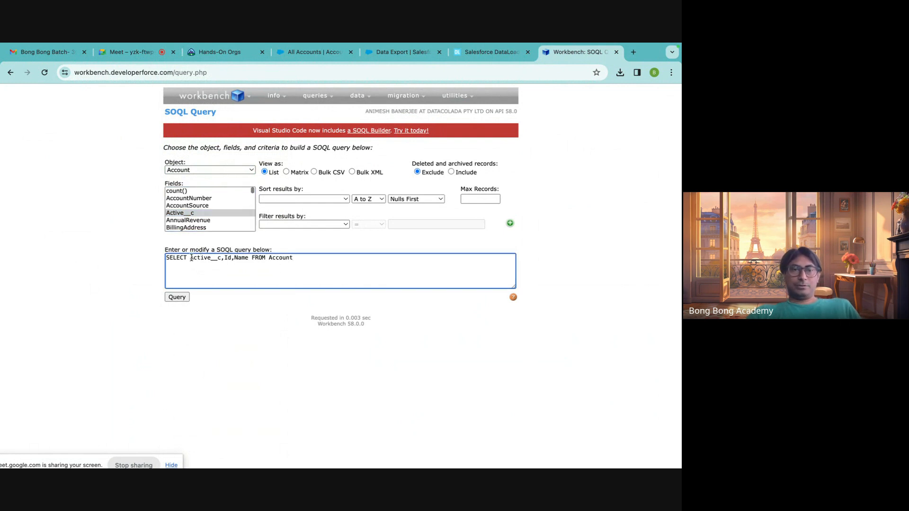
drag(191, 258, 243, 261)
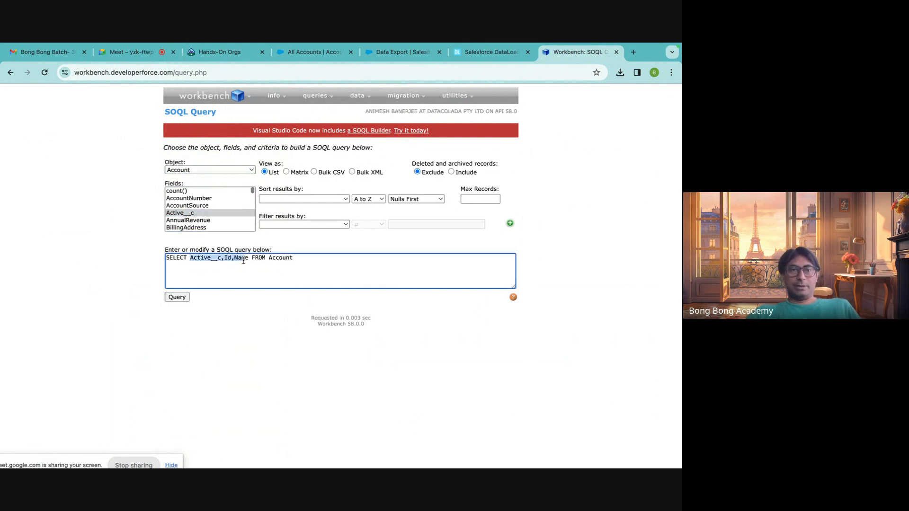
click(175, 261)
key(ctrl+a)
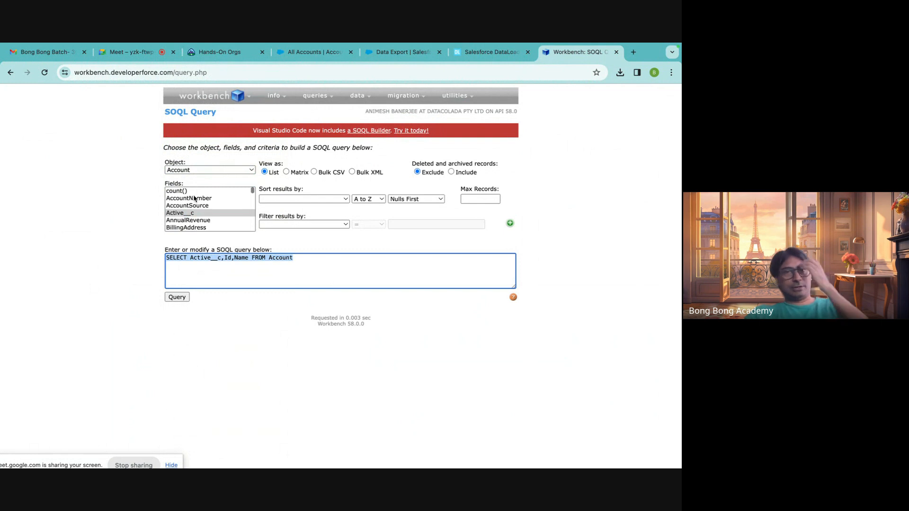
click(202, 279)
drag(304, 260, 165, 261)
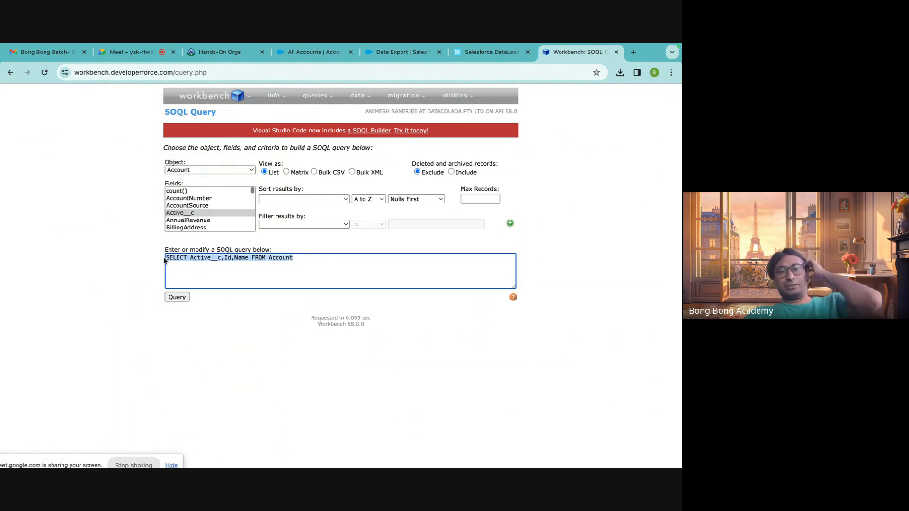
click(279, 288)
click(270, 278)
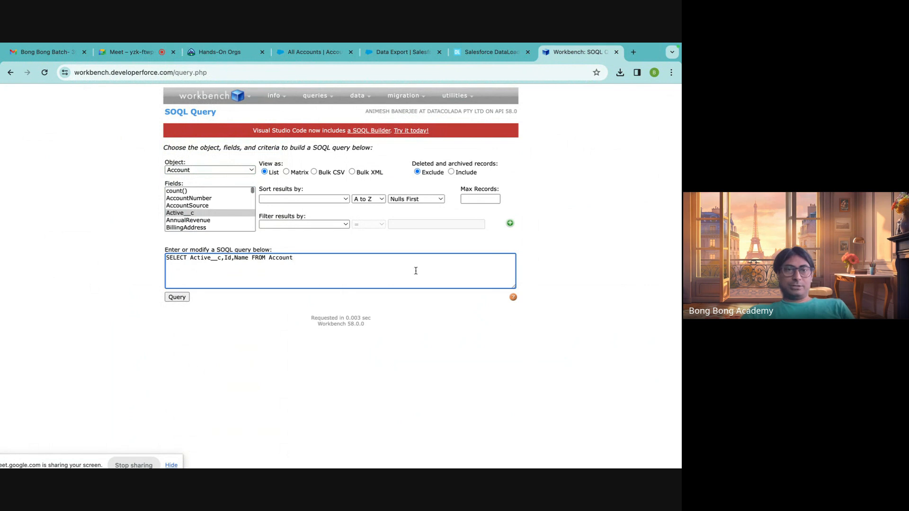
drag(166, 114, 190, 116)
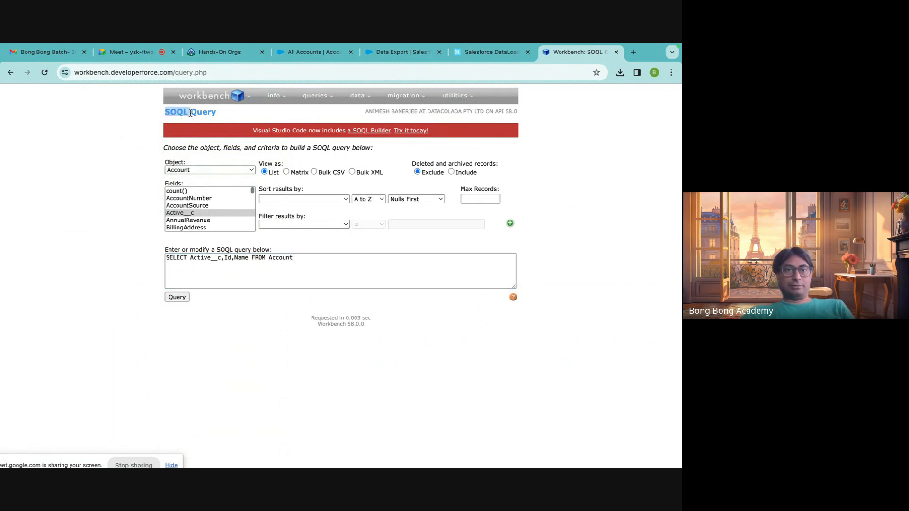
click(323, 362)
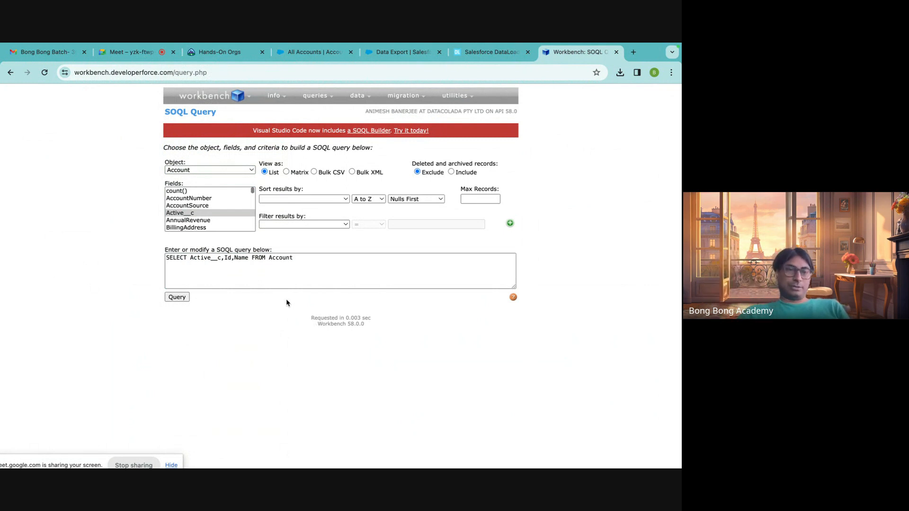
click(309, 258)
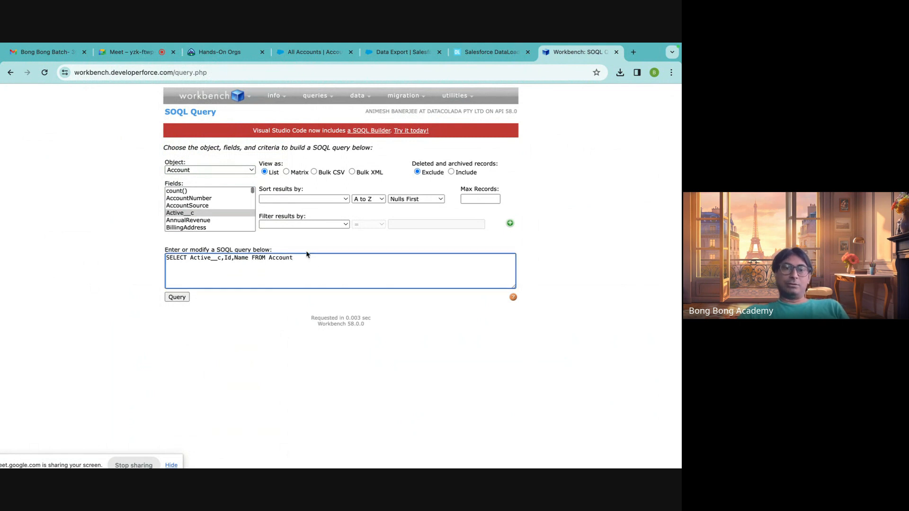
drag(168, 261, 289, 255)
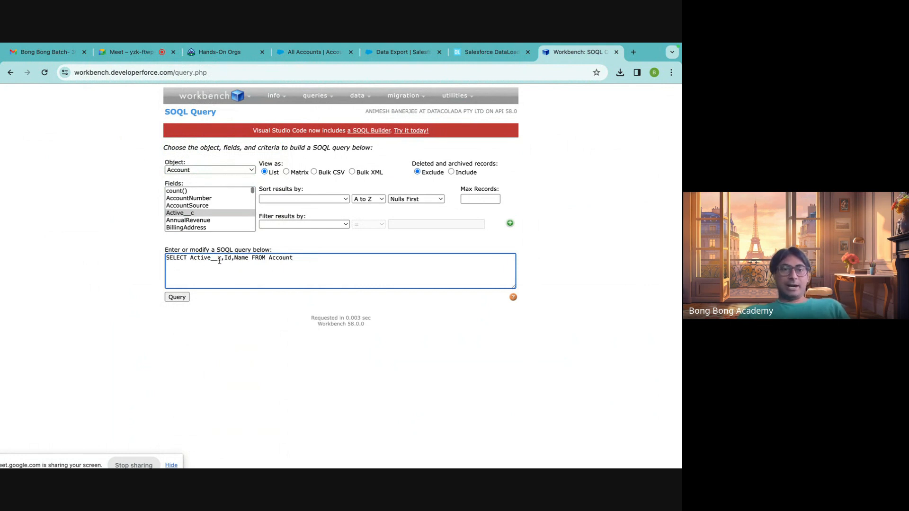
double_click(173, 258)
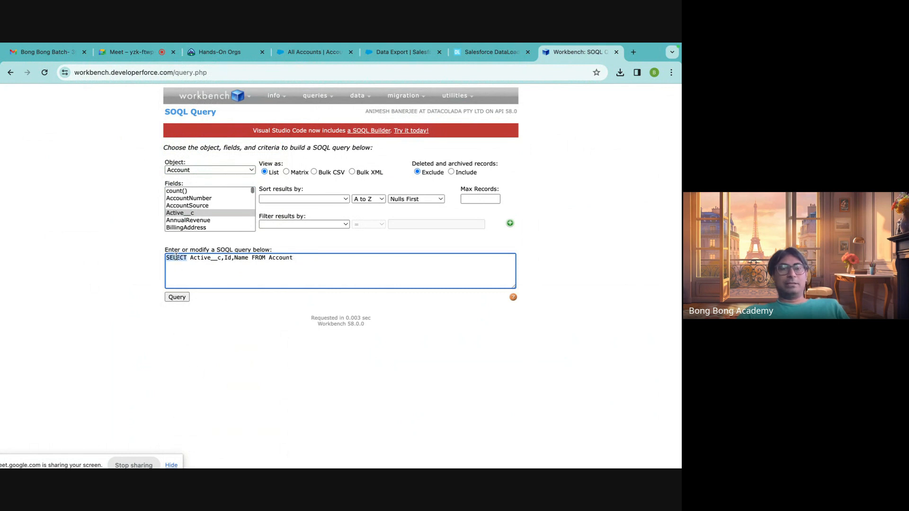
Run the Account query for Active__c, Id and Name, and look through the returned records.
drag(189, 259, 248, 259)
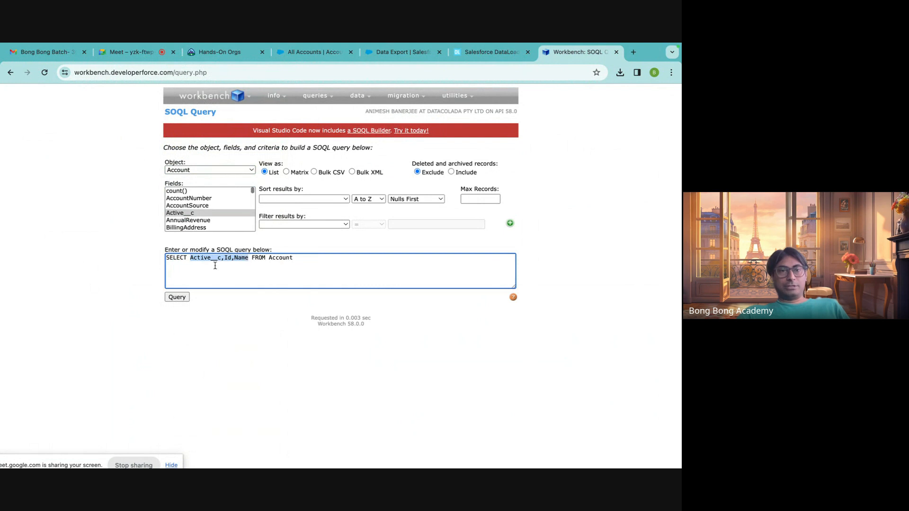
double_click(263, 258)
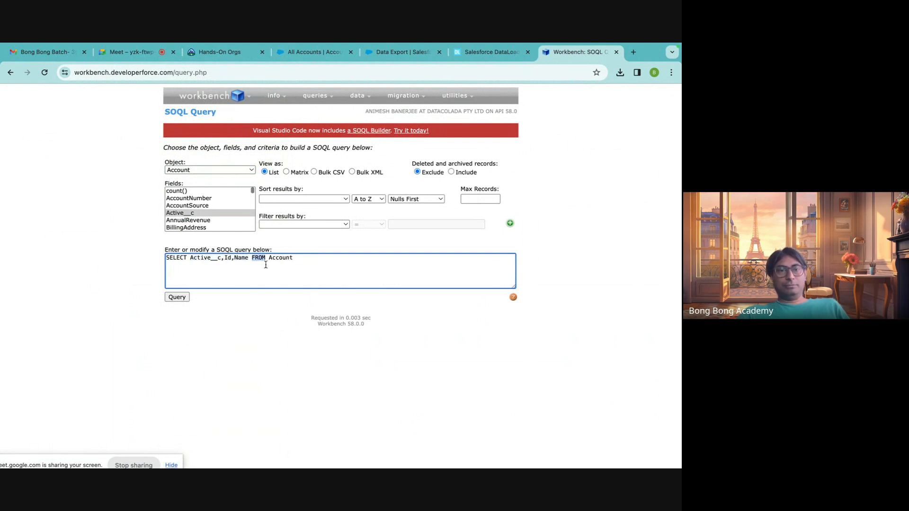
double_click(278, 260)
click(271, 276)
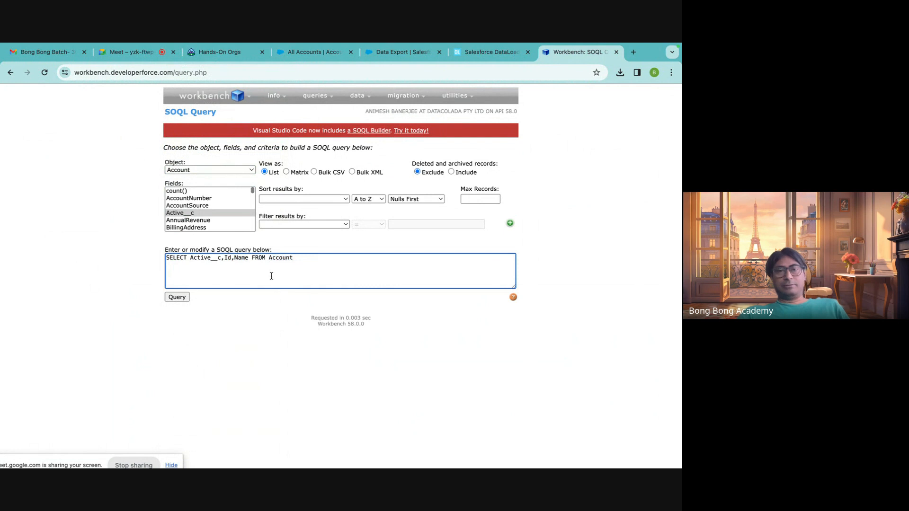
click(177, 297)
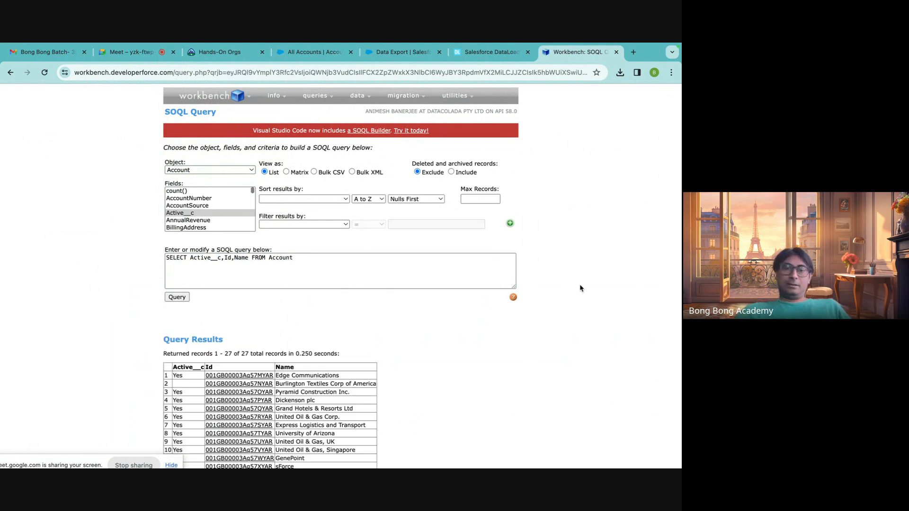
scroll(581, 286, down, 4)
scroll(581, 287, up, 4)
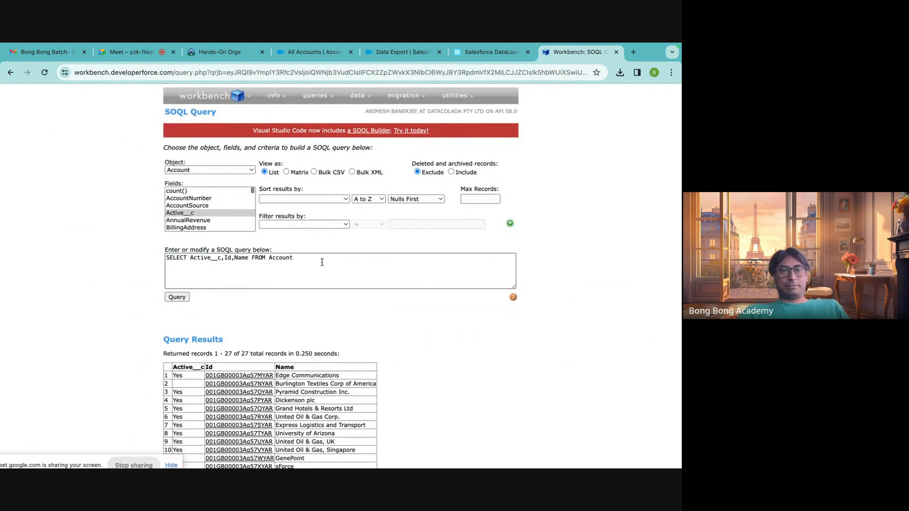
scroll(320, 261, down, 3)
scroll(323, 265, up, 3)
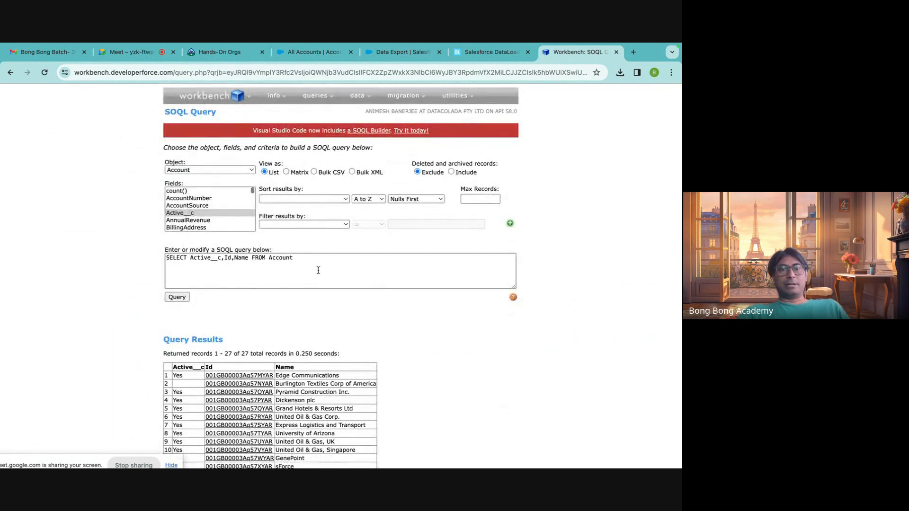
scroll(490, 328, down, 3)
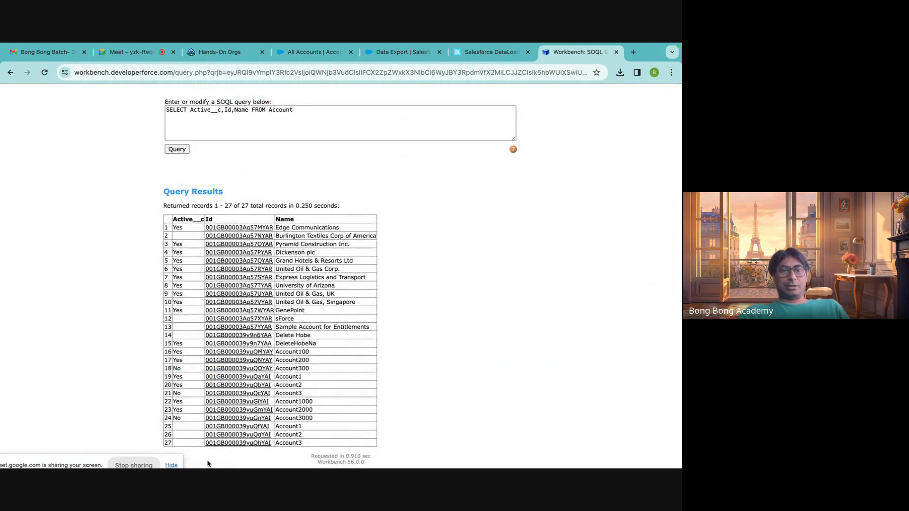
Check the number of records returned by the query against the item count of the All Accounts list in Salesforce.
click(313, 52)
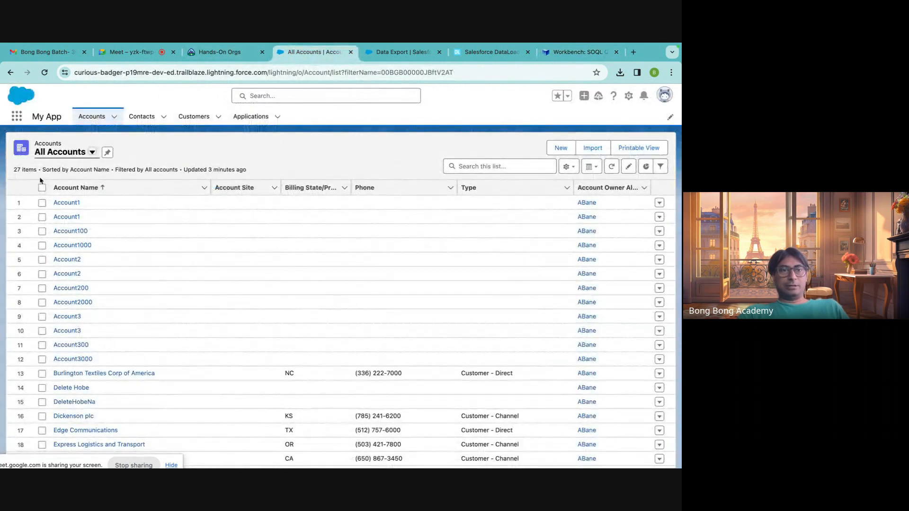
drag(14, 171, 36, 172)
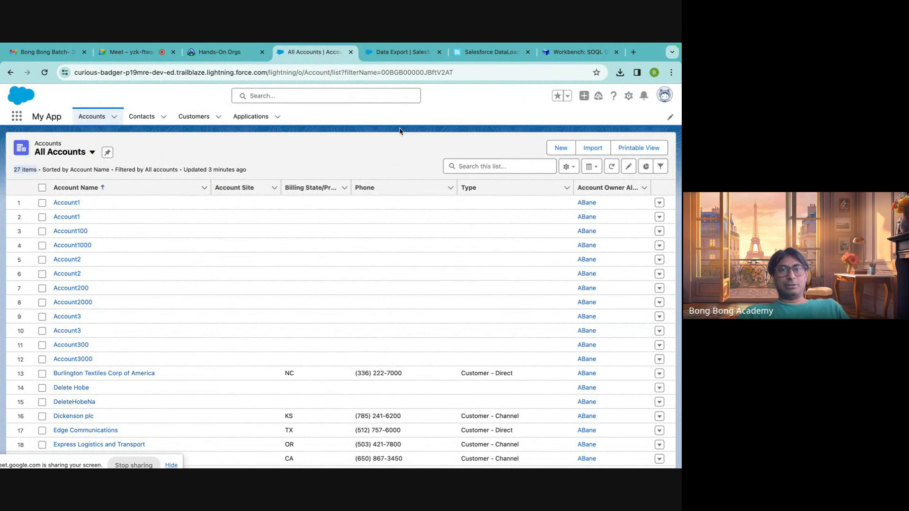
click(573, 56)
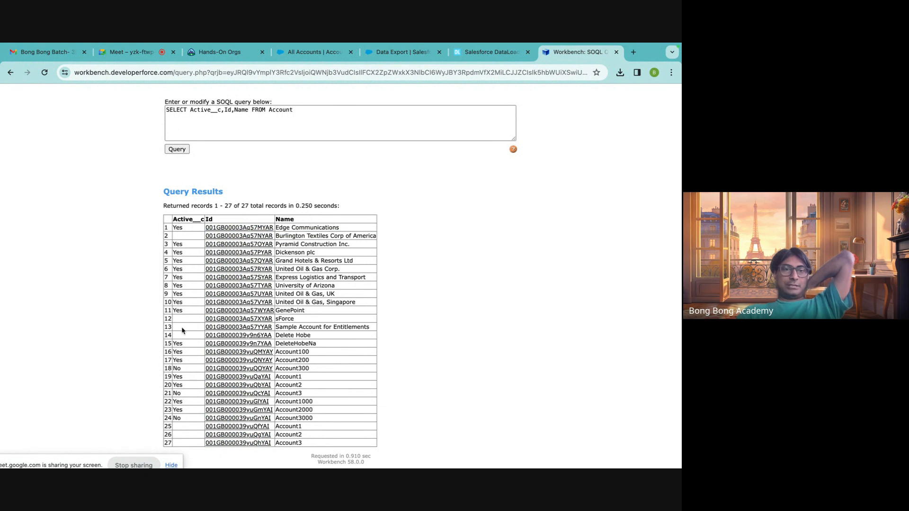
Examine the Active__c values and account names in the query results.
drag(186, 335, 184, 320)
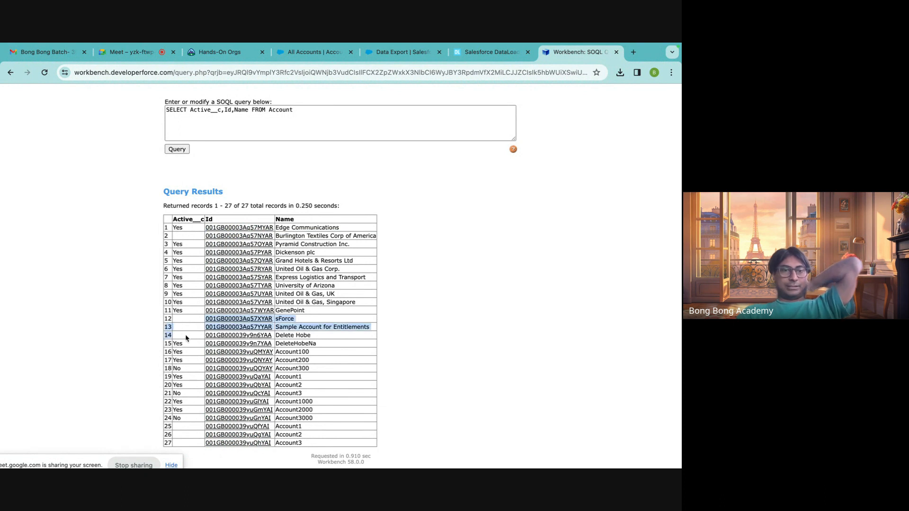
click(184, 320)
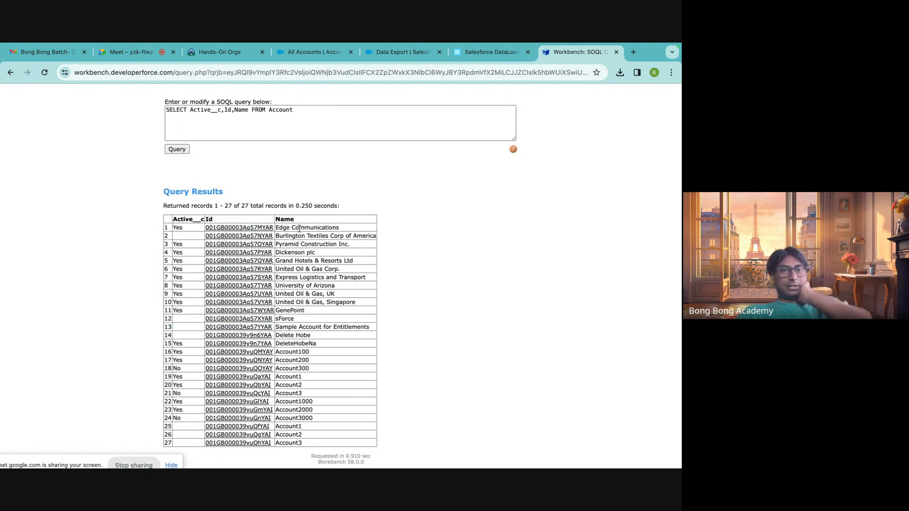
drag(300, 228, 330, 442)
click(315, 376)
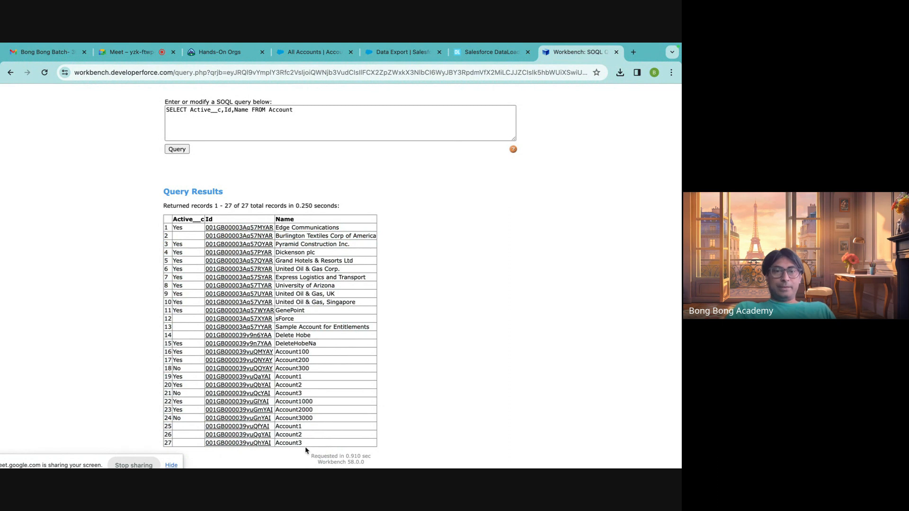
scroll(470, 310, up, 3)
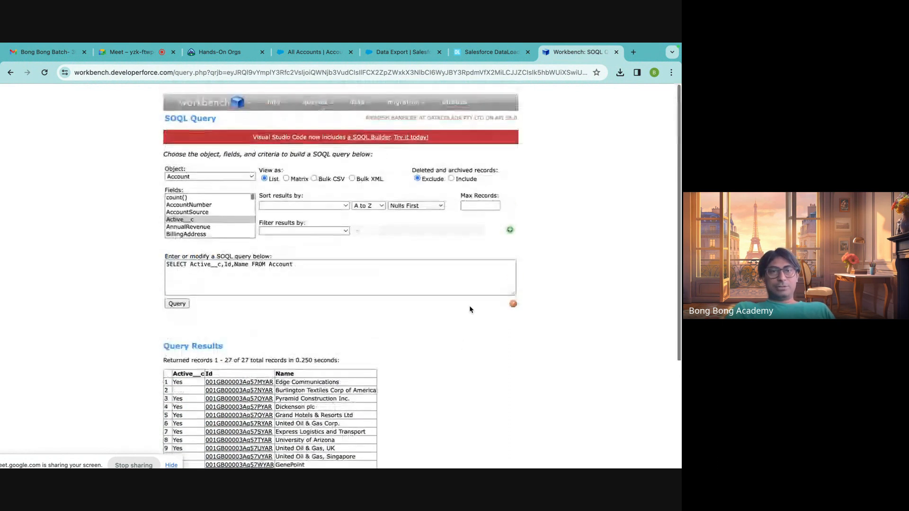
scroll(470, 310, down, 3)
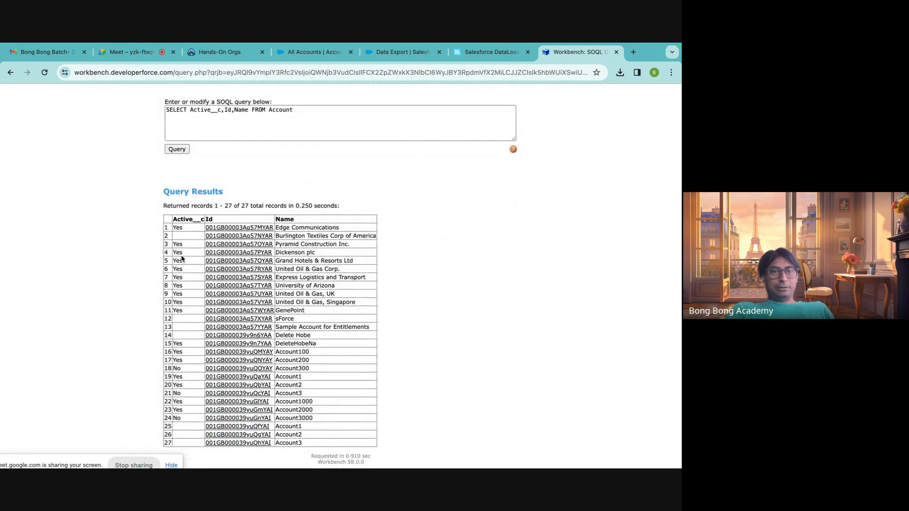
scroll(183, 353, up, 1)
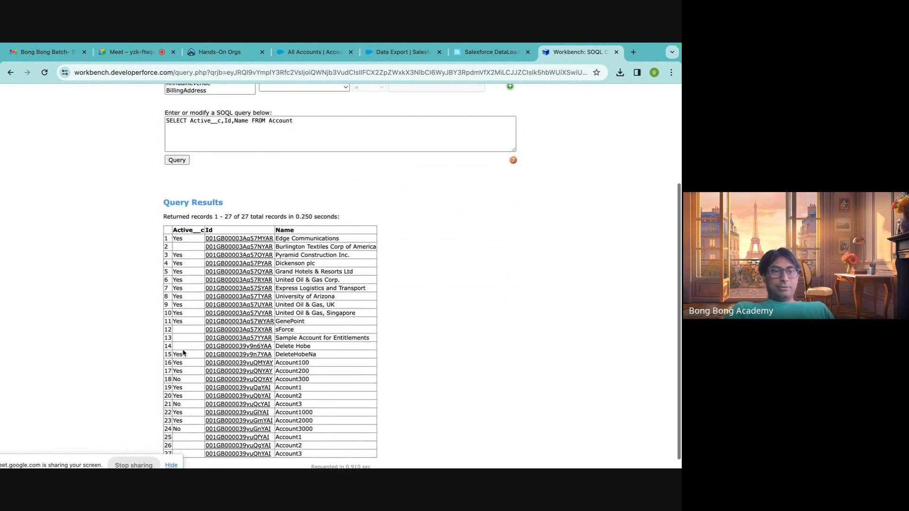
double_click(178, 322)
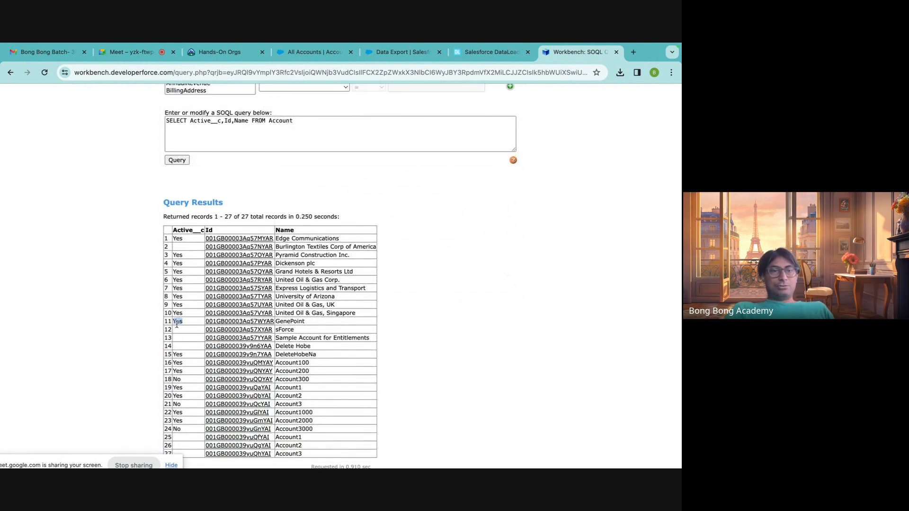
Filter the Account query by Active__c = Yes and check the WHERE clause this adds.
scroll(176, 323, up, 3)
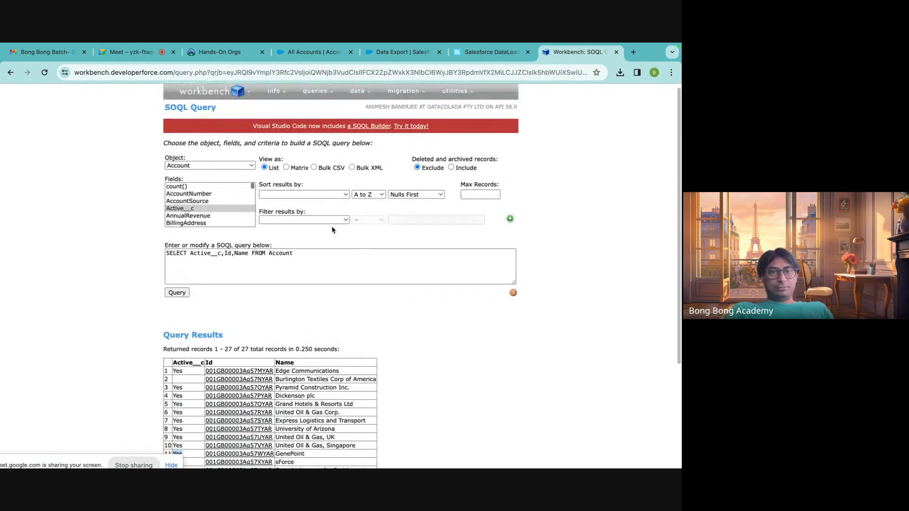
click(303, 220)
click(305, 252)
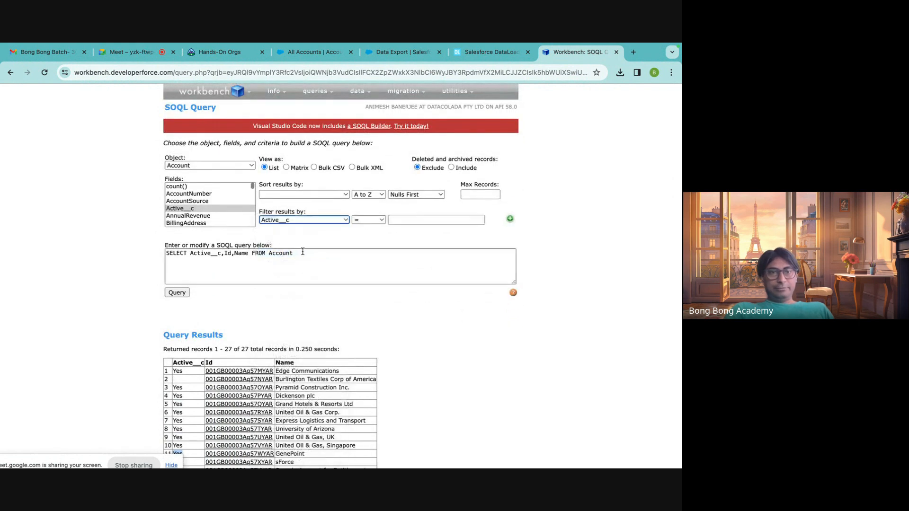
click(409, 221)
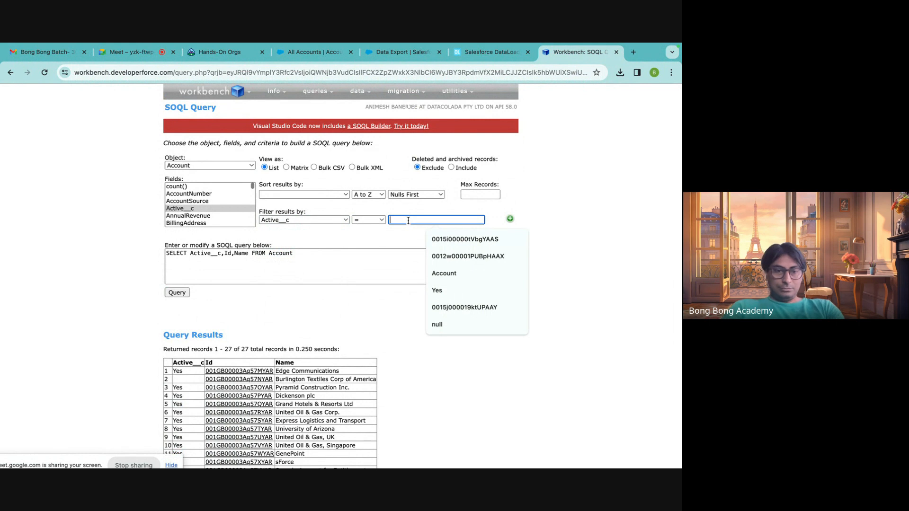
text(Yes)
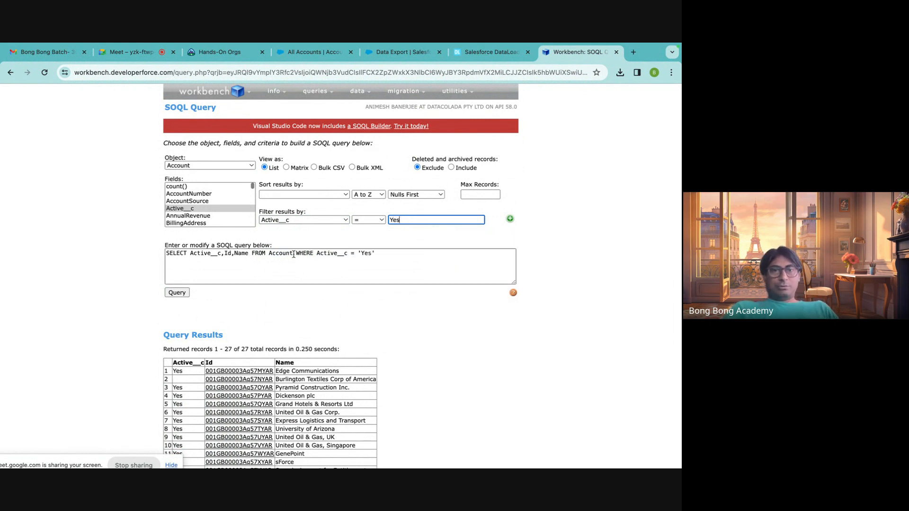
drag(296, 253, 318, 256)
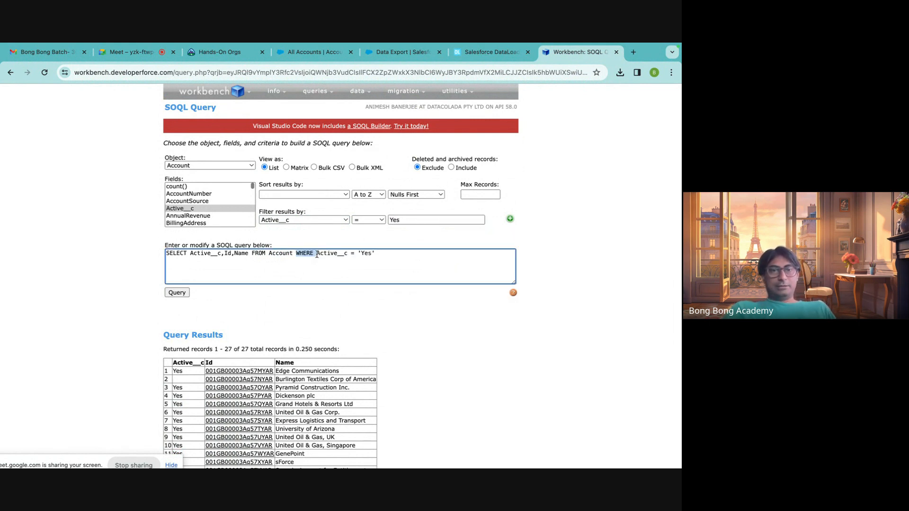
click(317, 255)
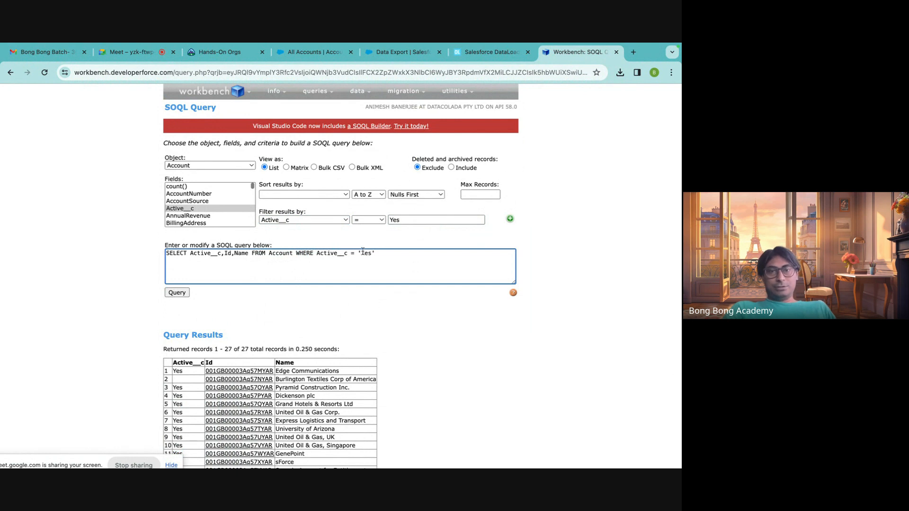
Run the filtered Account query and review the returned accounts.
click(177, 293)
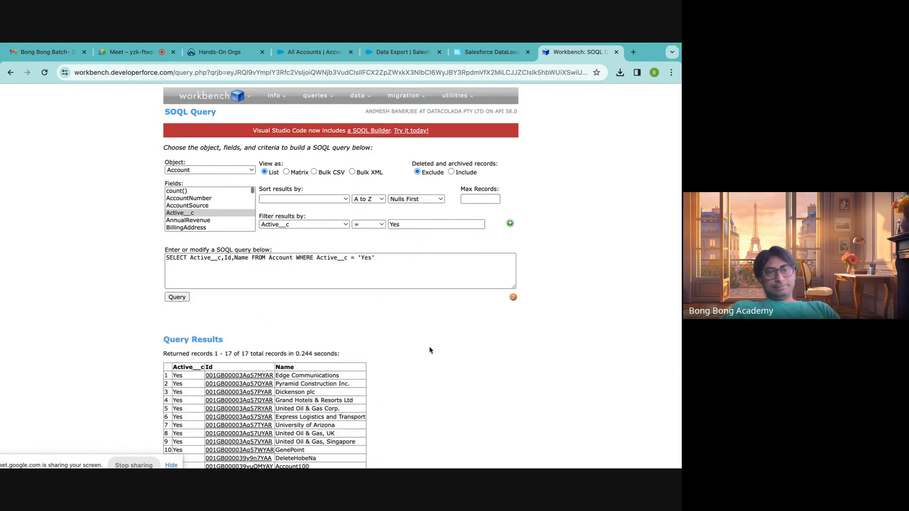
scroll(429, 350, down, 3)
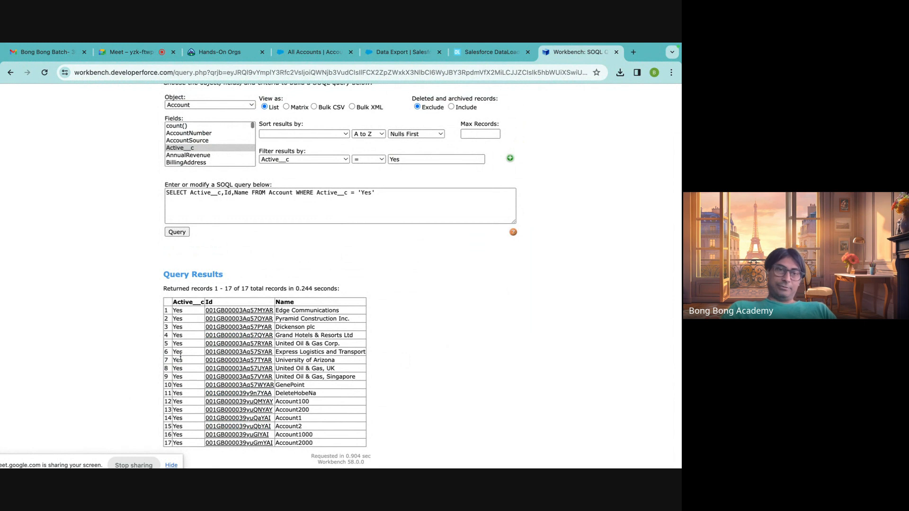
scroll(396, 336, up, 3)
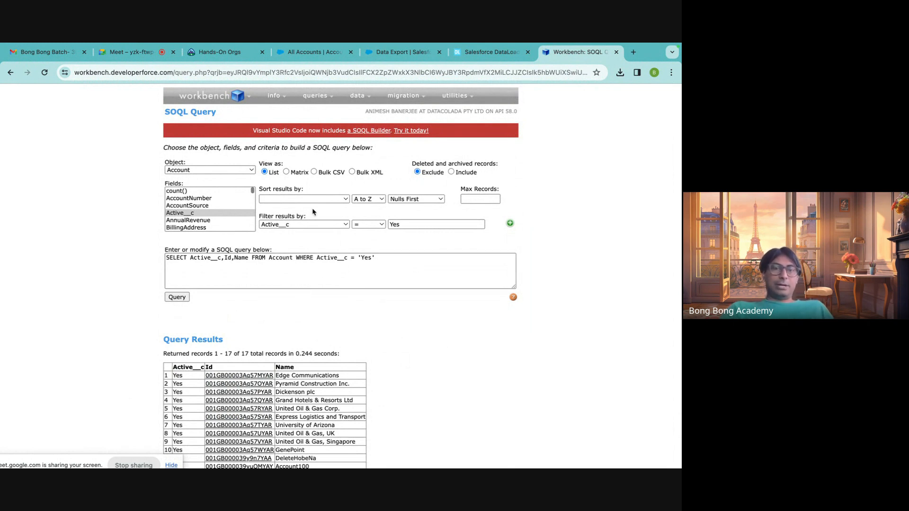
Rerun the filtered Account query as Bulk CSV and download the batch's result file.
click(315, 172)
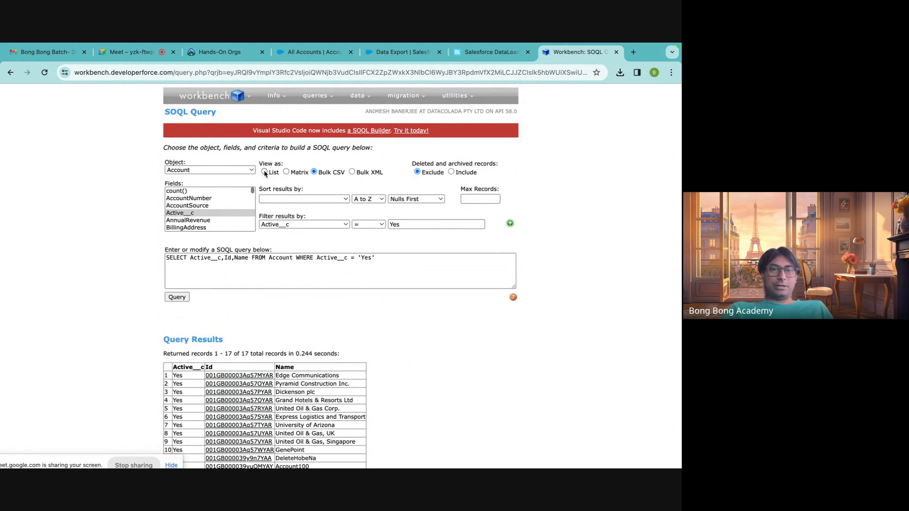
click(177, 297)
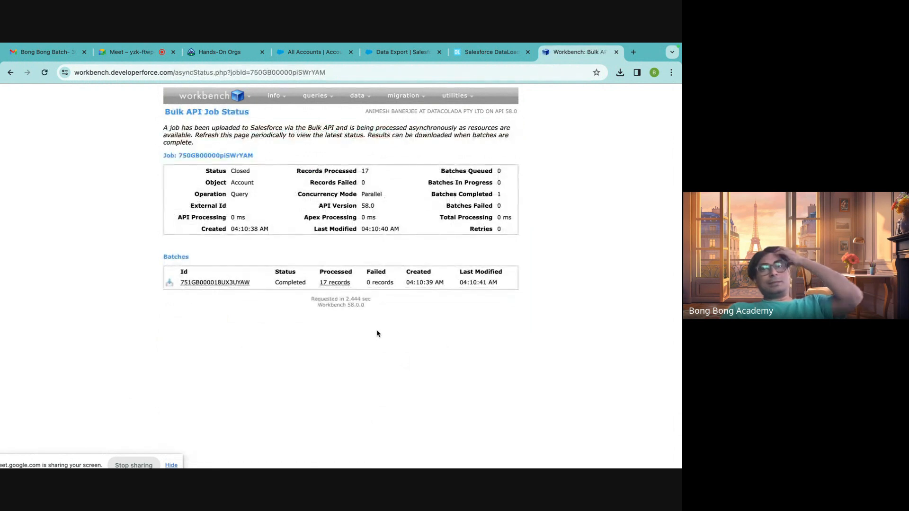
click(169, 286)
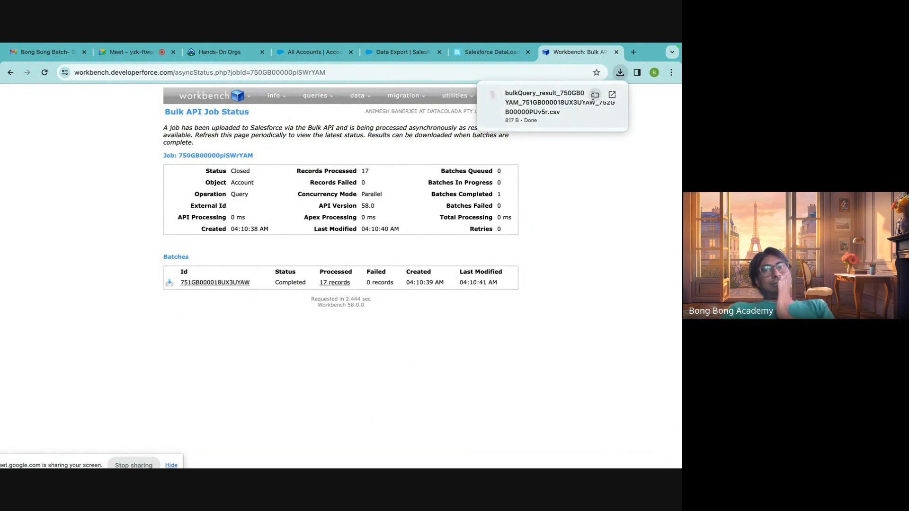
Show the downloaded result in the Downloads folder, rename it AllActiveAccounts.csv, and return to Google Chrome.
click(595, 95)
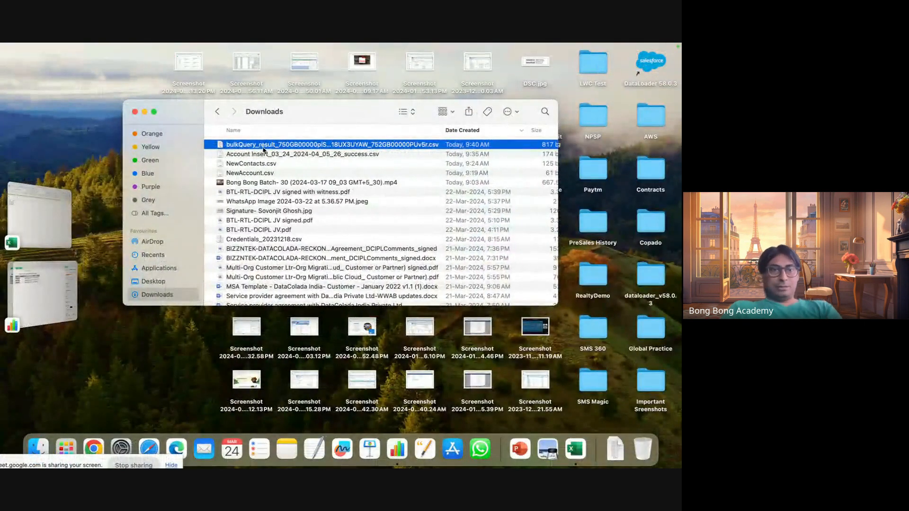
click(263, 146)
text(AllActive)
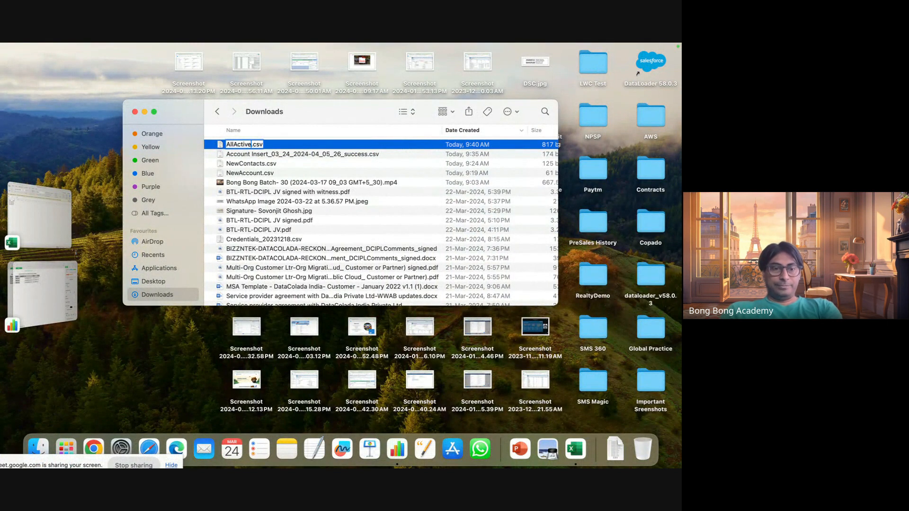
text(Accou)
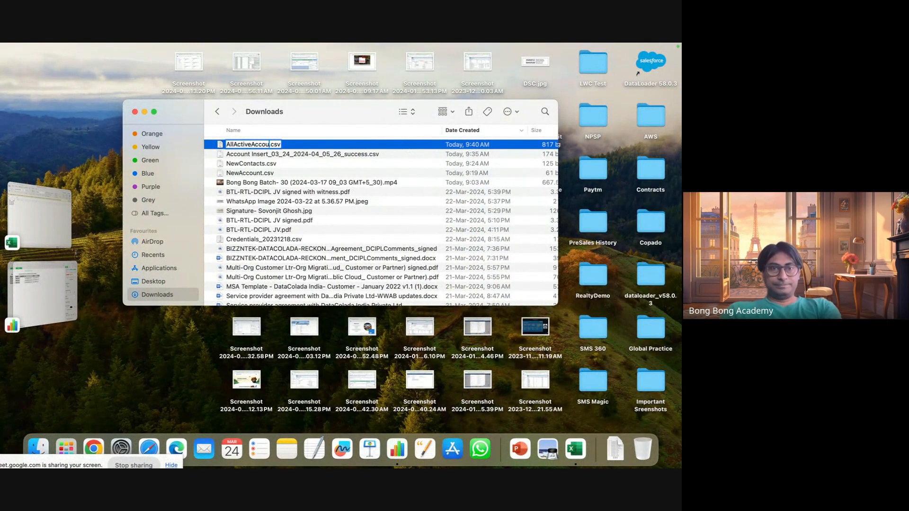
text(nts)
click(295, 163)
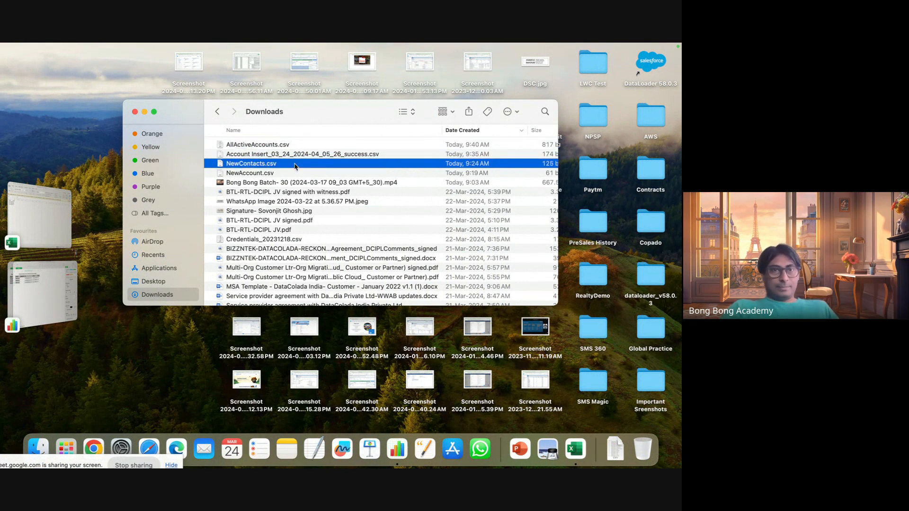
click(271, 148)
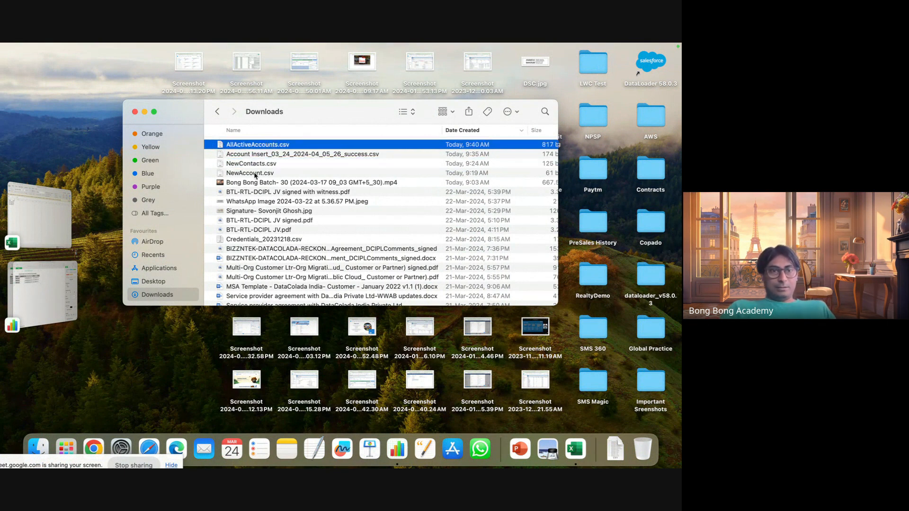
click(97, 452)
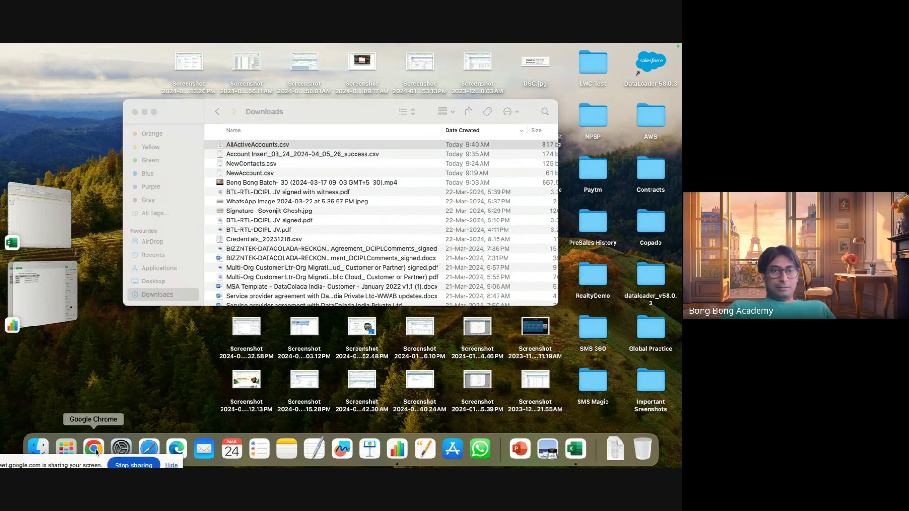
Open AllActiveAccounts.csv in Microsoft Excel and fit the Id and Name columns to their contents to review the exported accounts.
right_click(270, 146)
mouse_move(309, 162)
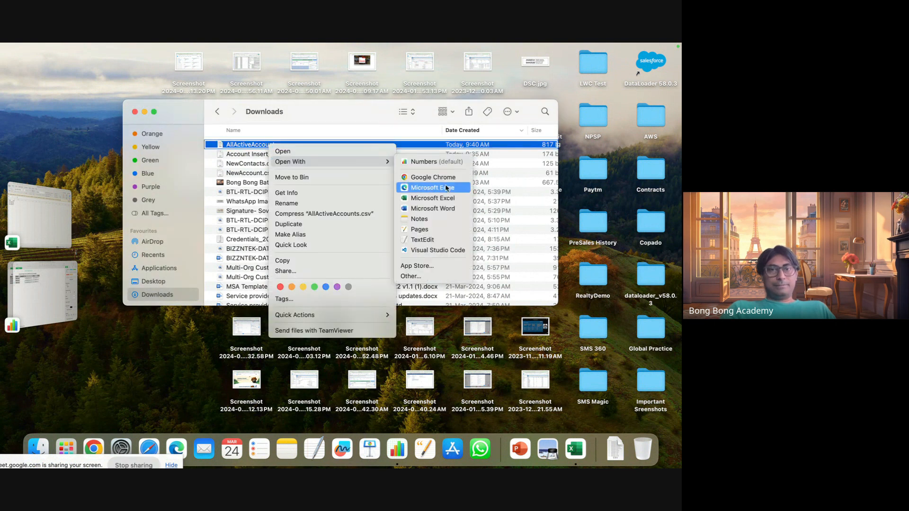
click(440, 199)
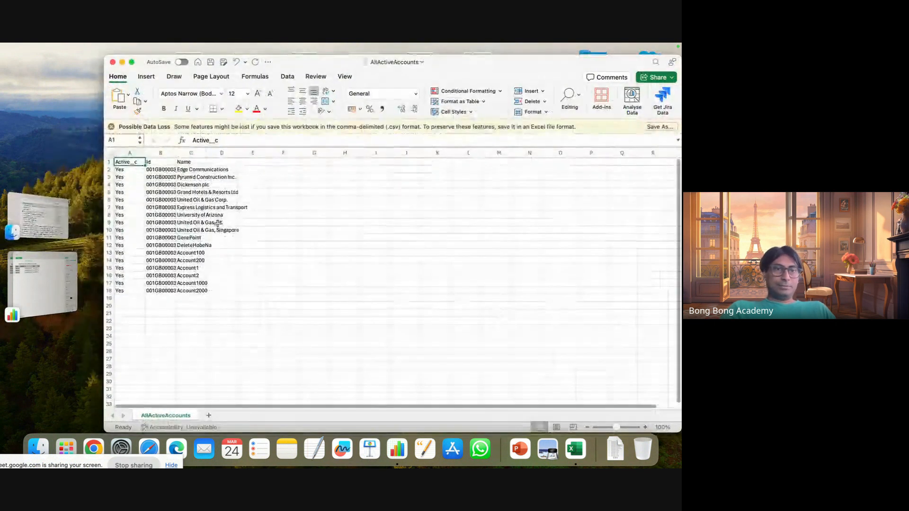
double_click(176, 151)
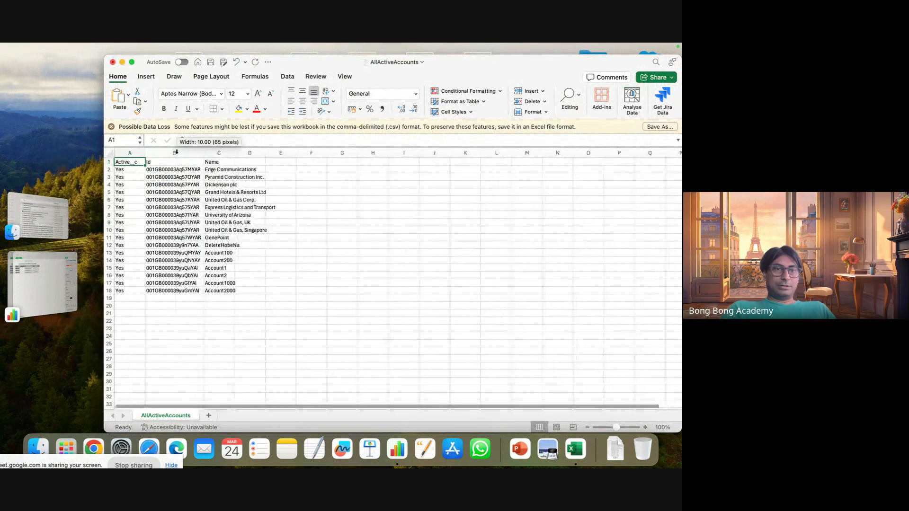
click(376, 244)
double_click(233, 151)
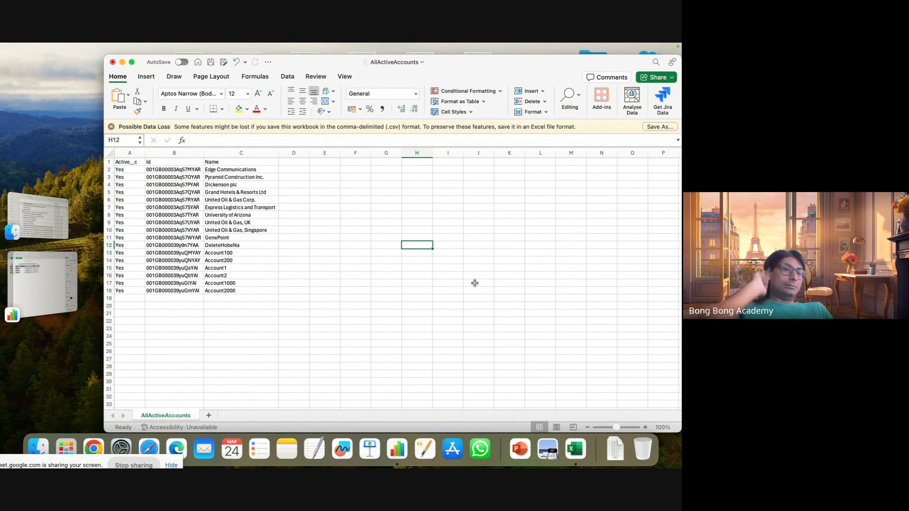
Switch to Google Chrome and look over the data and query operations that Workbench offers.
click(99, 453)
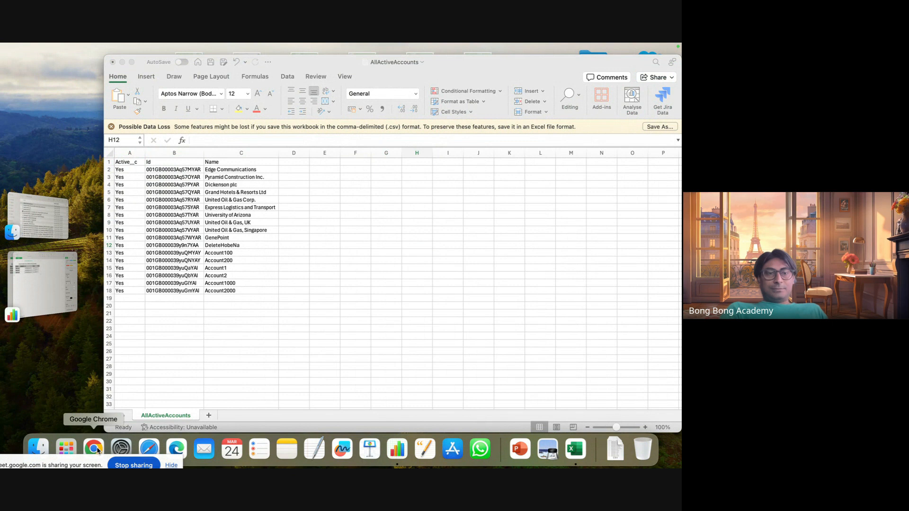
click(98, 451)
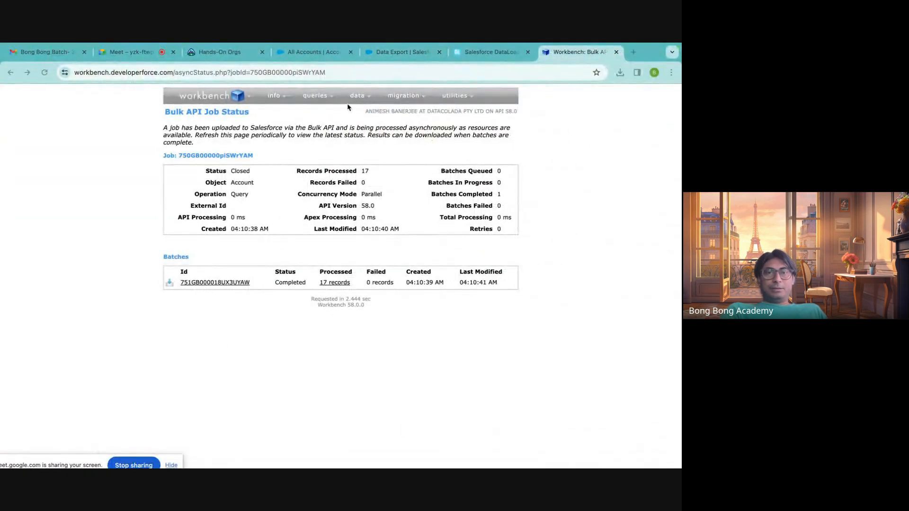
mouse_move(364, 101)
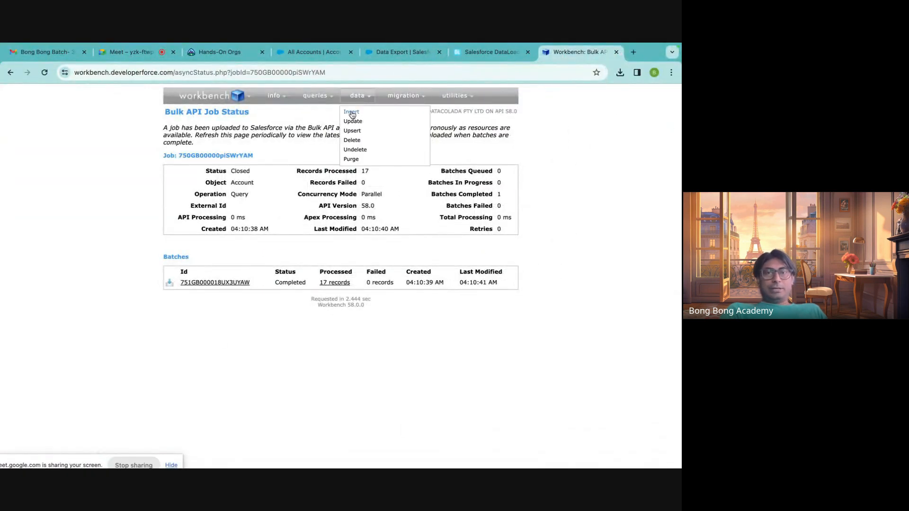
mouse_move(319, 101)
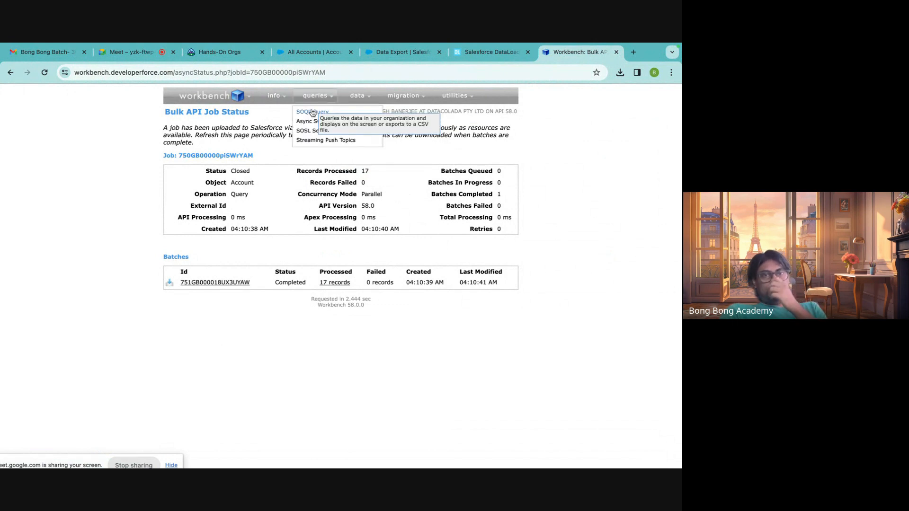
mouse_move(260, 104)
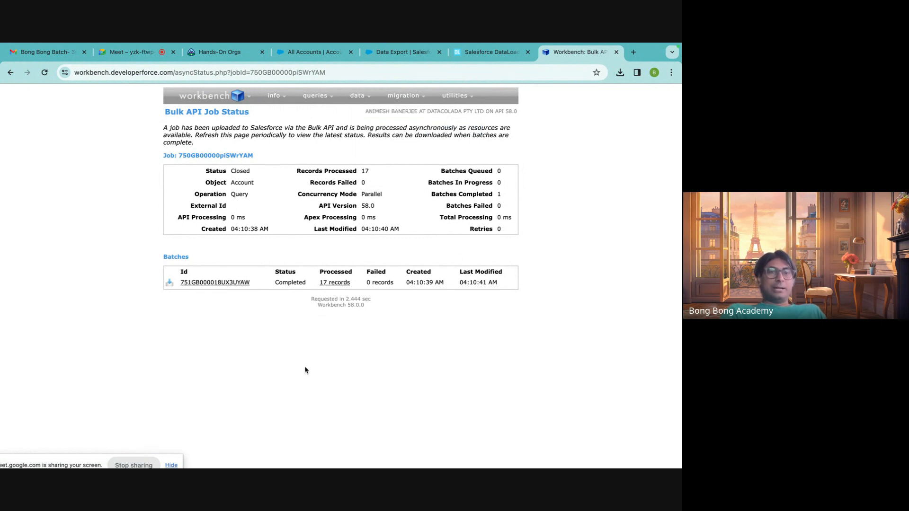
mouse_move(121, 455)
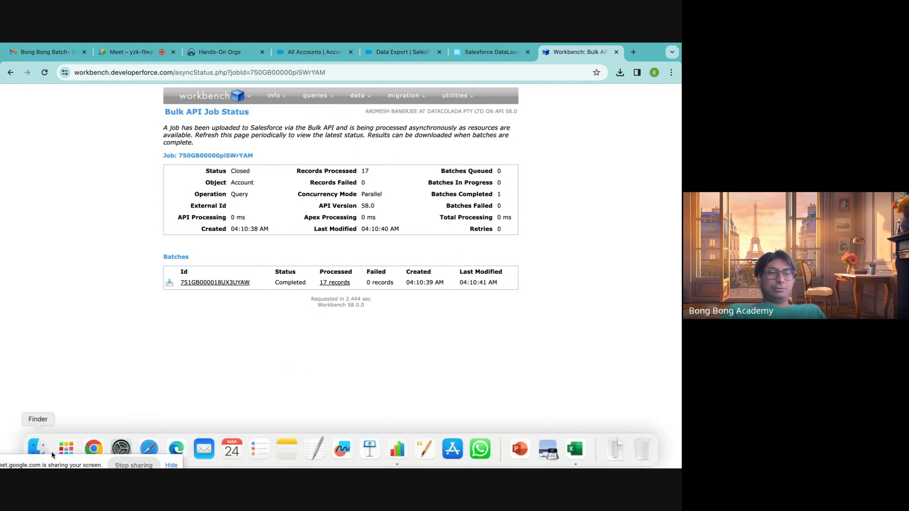
Switch to Finder and duplicate AllActiveAccounts.csv in the Downloads folder.
click(38, 448)
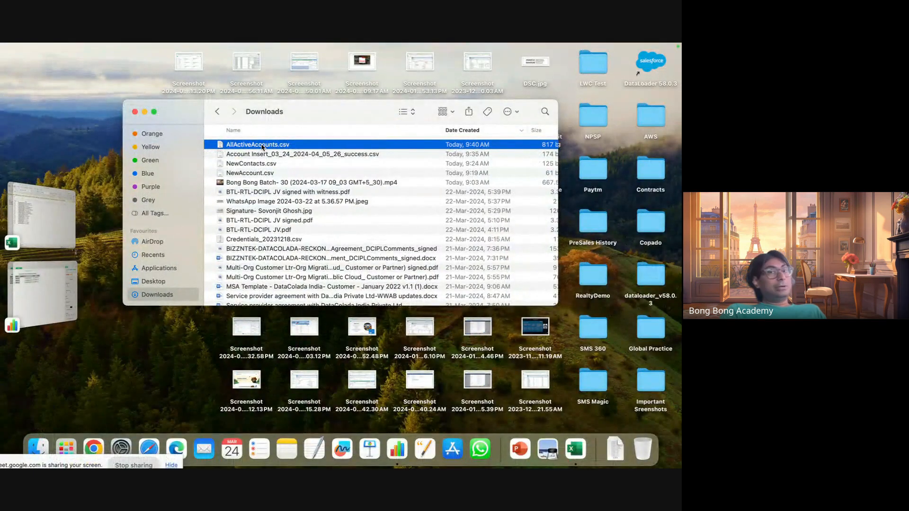
right_click(262, 147)
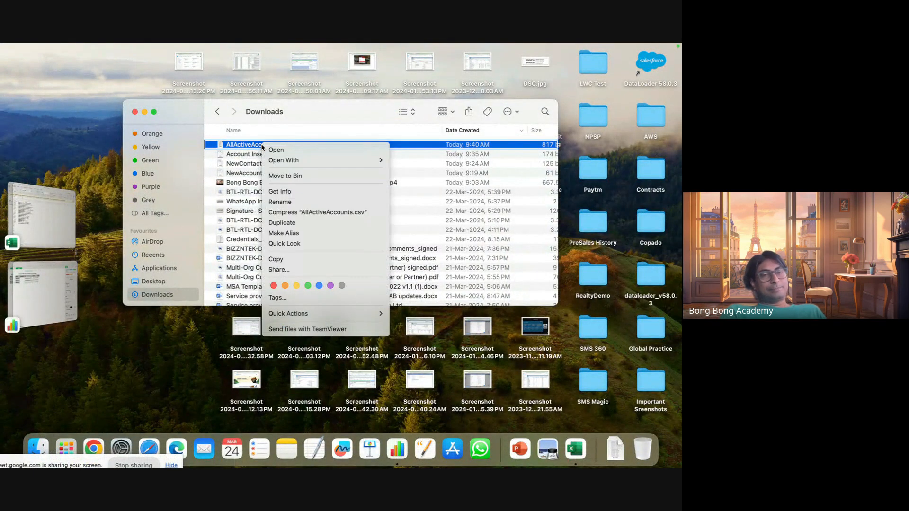
click(282, 223)
scroll(277, 189, down, 15)
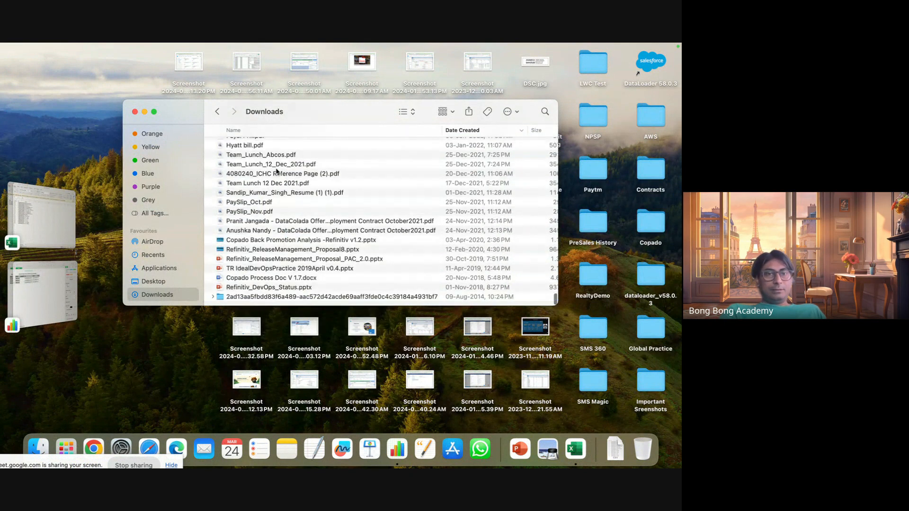
scroll(277, 172, up, 15)
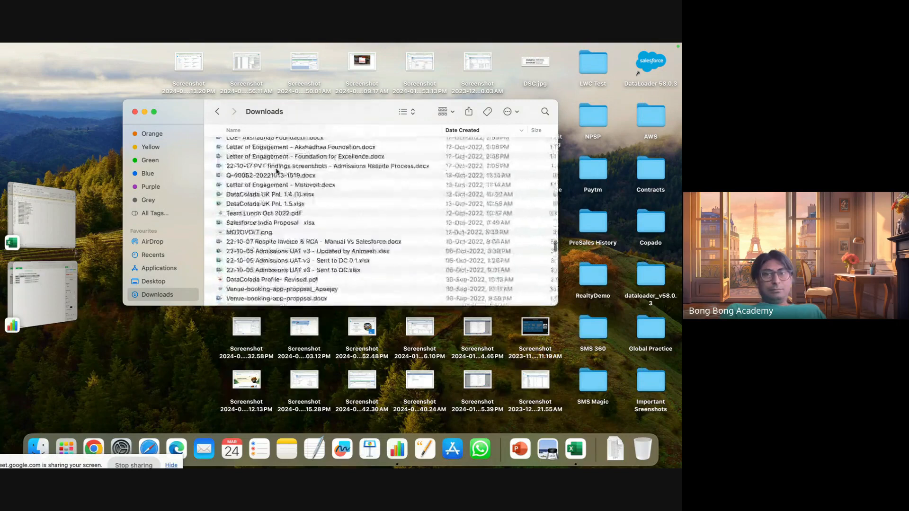
scroll(277, 171, up, 15)
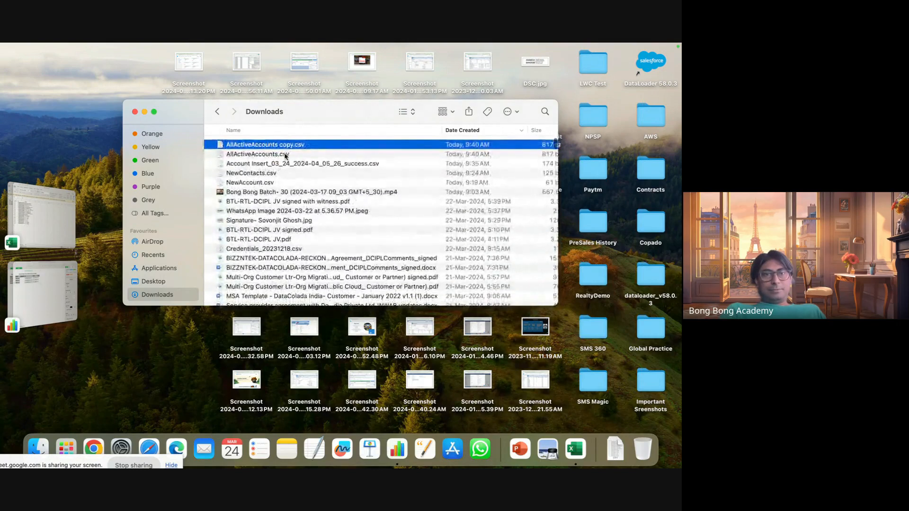
Rename the duplicated CSV file as EditAccounts.csv.
right_click(279, 146)
click(265, 147)
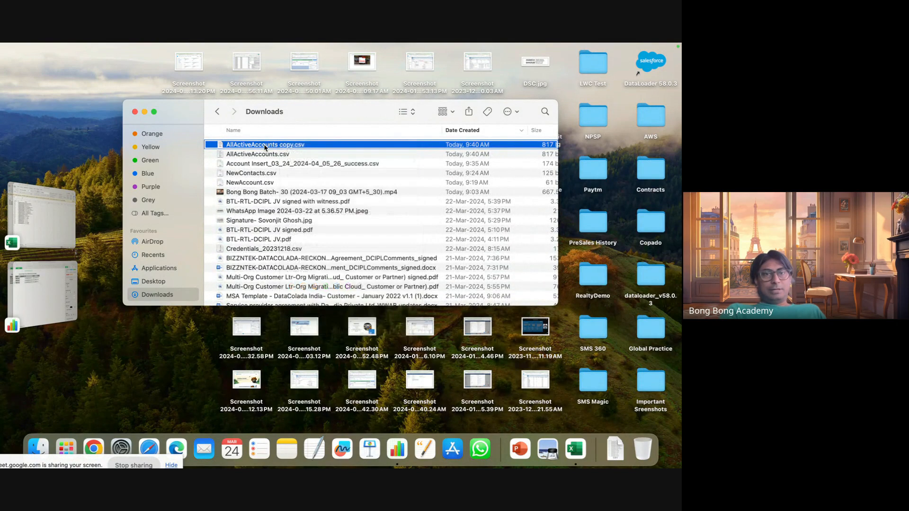
right_click(239, 147)
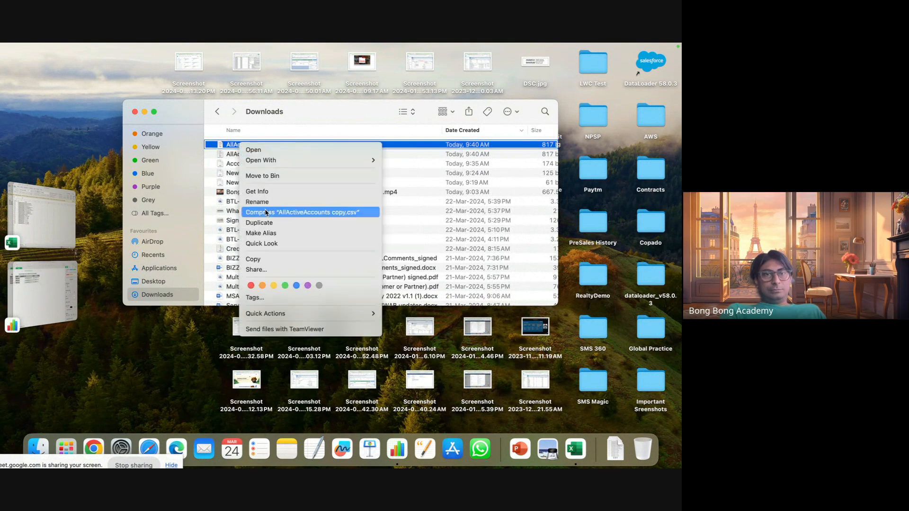
click(251, 200)
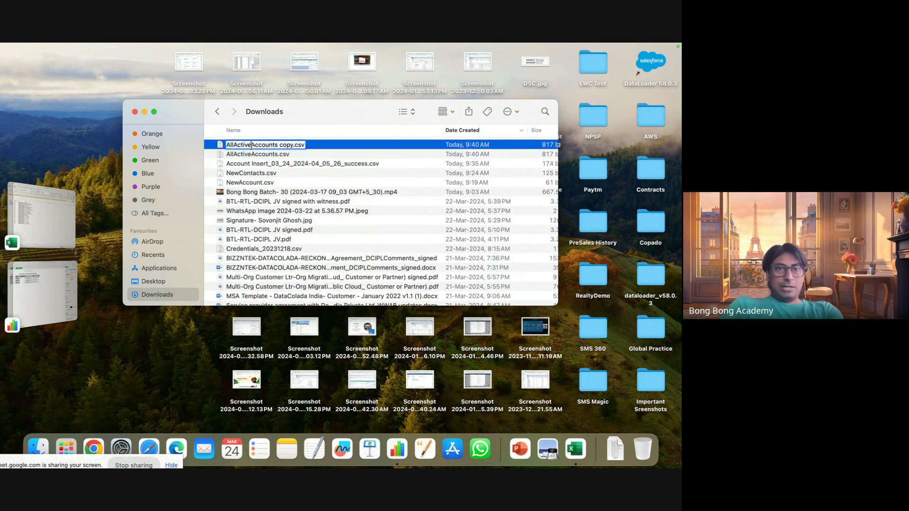
drag(251, 147, 168, 144)
text(Edit)
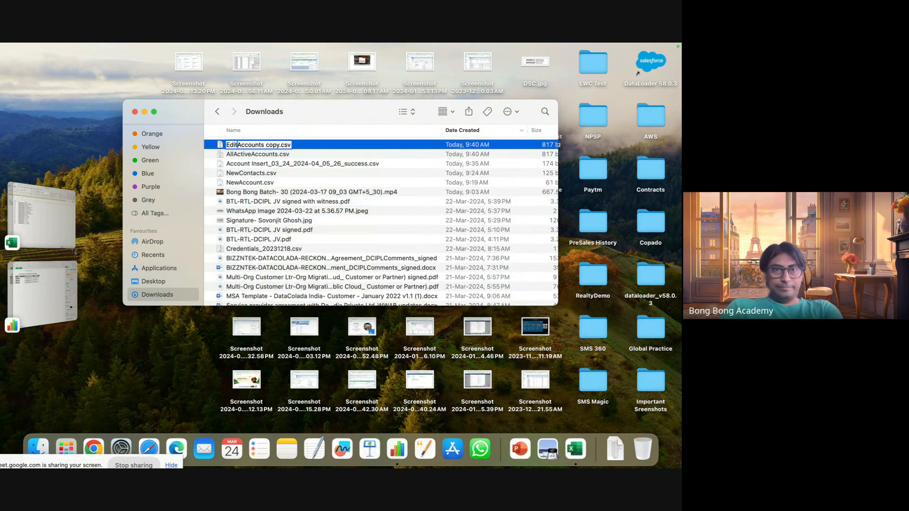
double_click(272, 144)
key(BackSpace)
key(BackSpace)
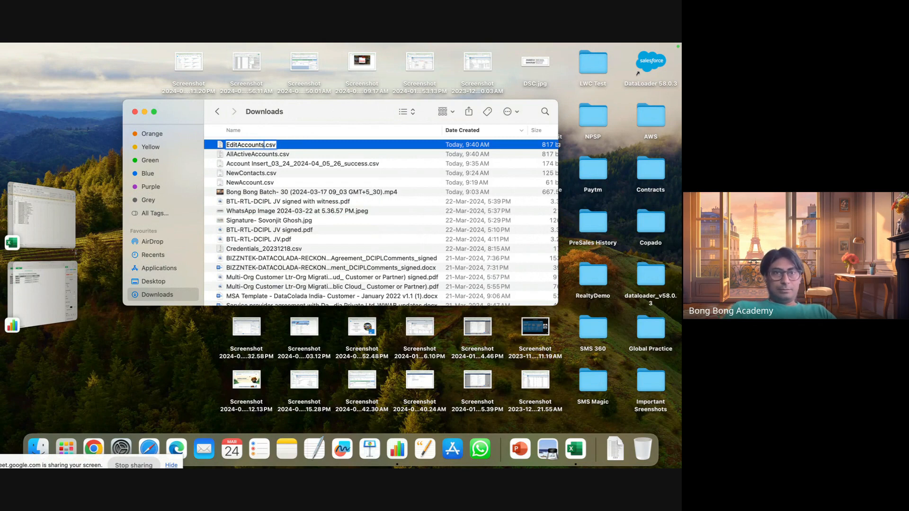
click(278, 190)
Open EditAccounts.csv from the Downloads folder in Microsoft Excel.
right_click(263, 156)
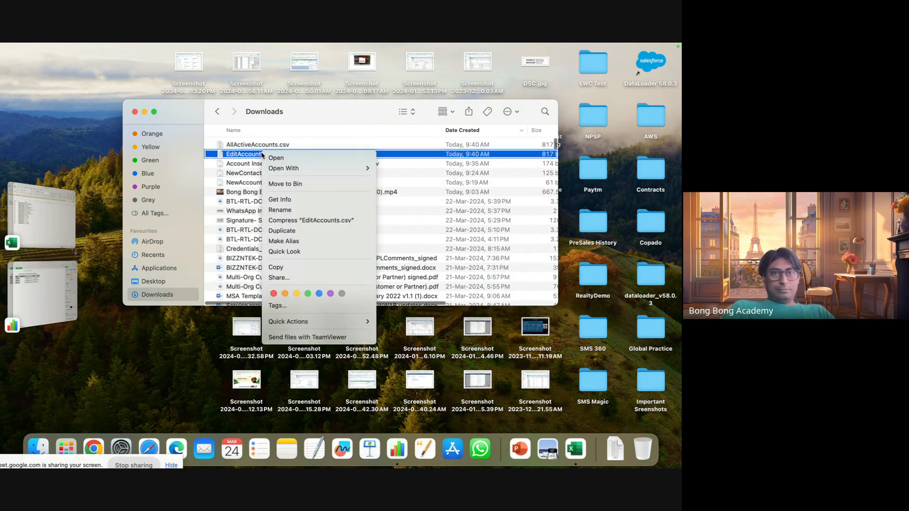
mouse_move(303, 169)
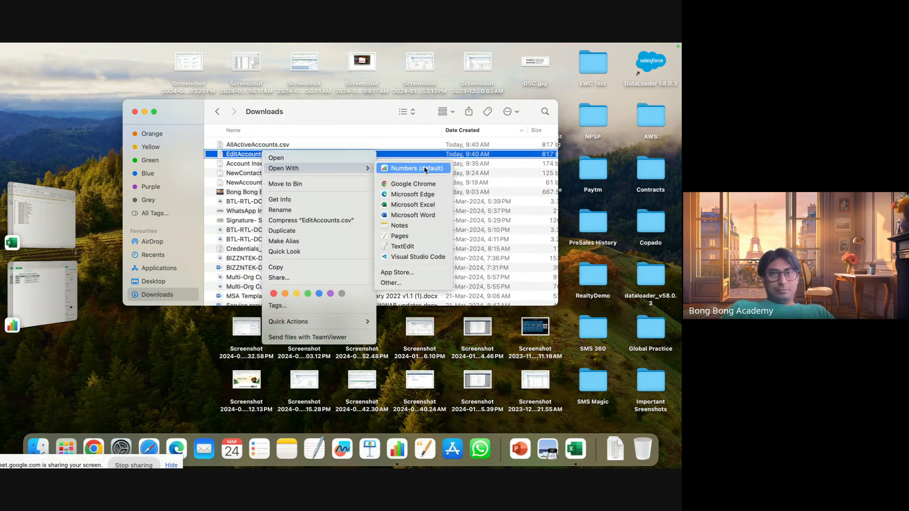
click(412, 204)
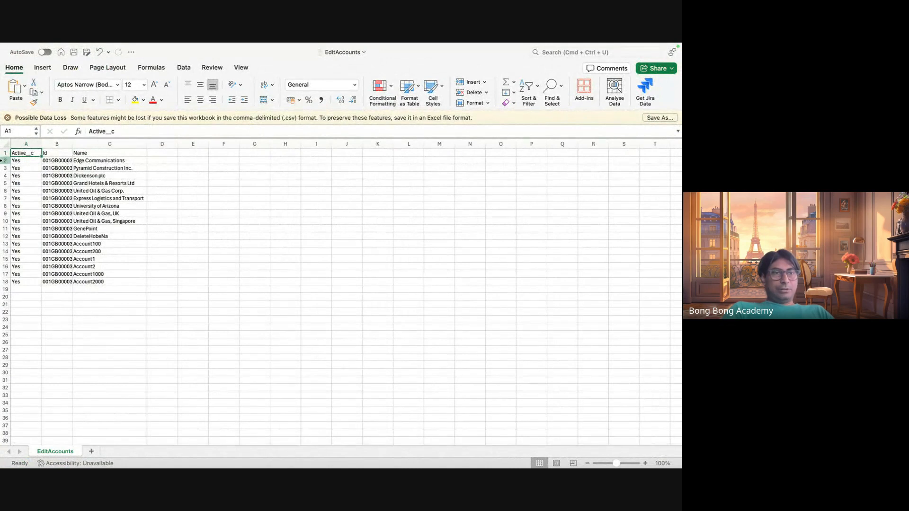
Delete rows 2 to 12, Edge Communications through DeleteHobeNa, and fit the Id column to its contents.
drag(2, 162, 3, 237)
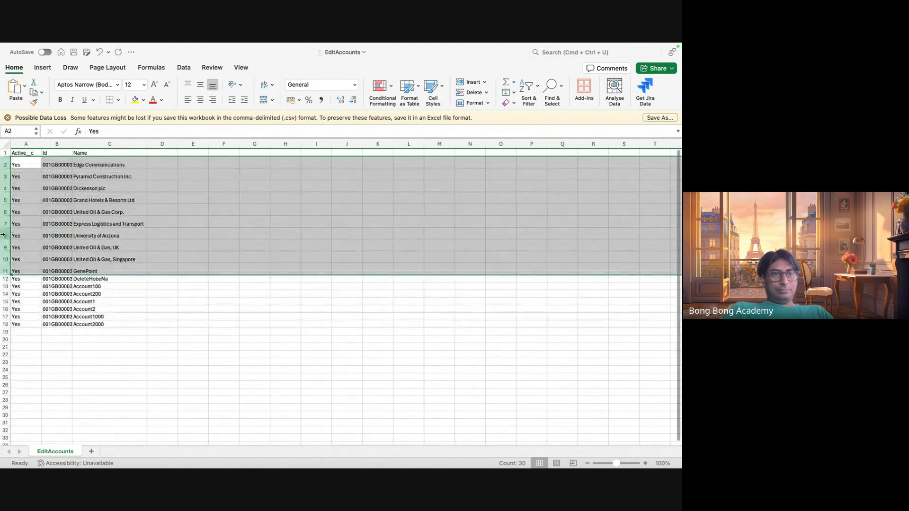
key(super+z)
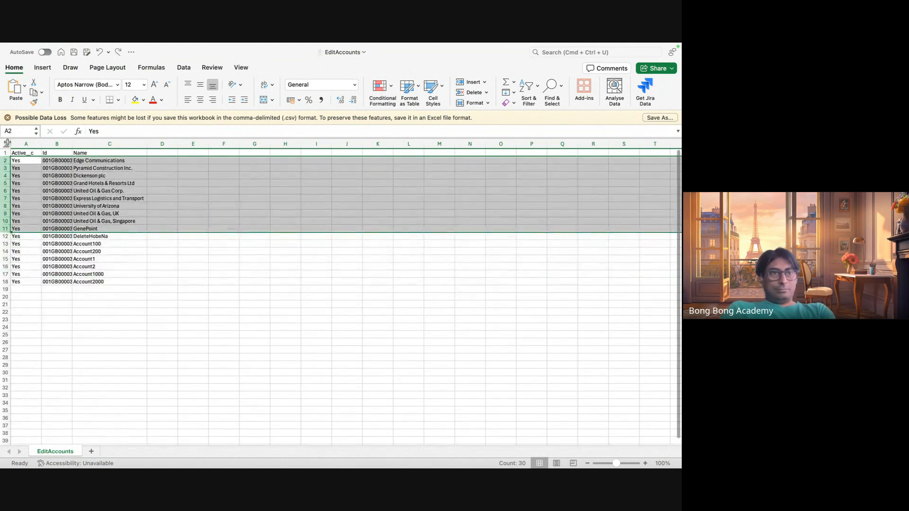
click(4, 161)
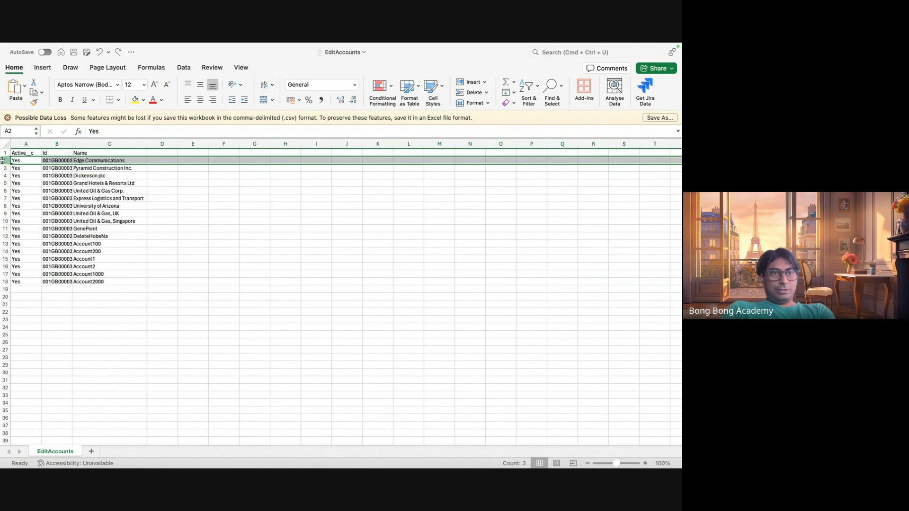
drag(2, 160, 2, 234)
right_click(2, 227)
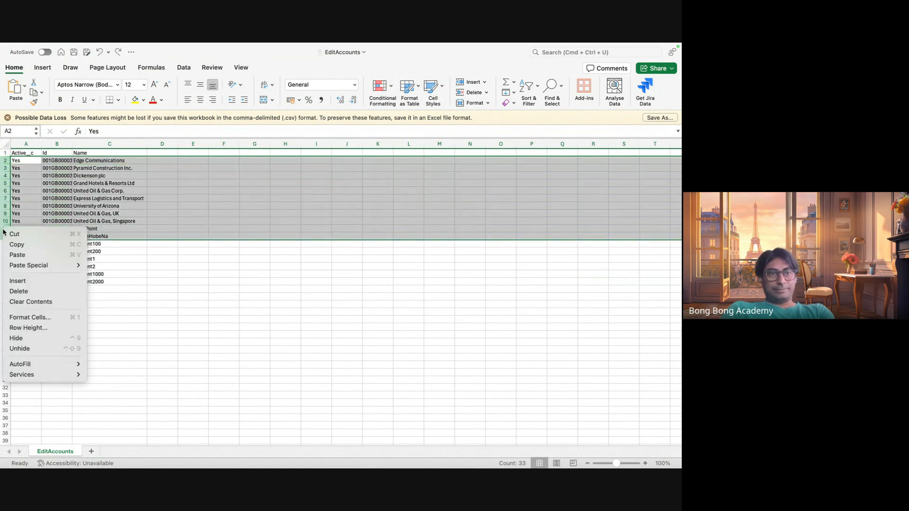
click(24, 291)
click(119, 228)
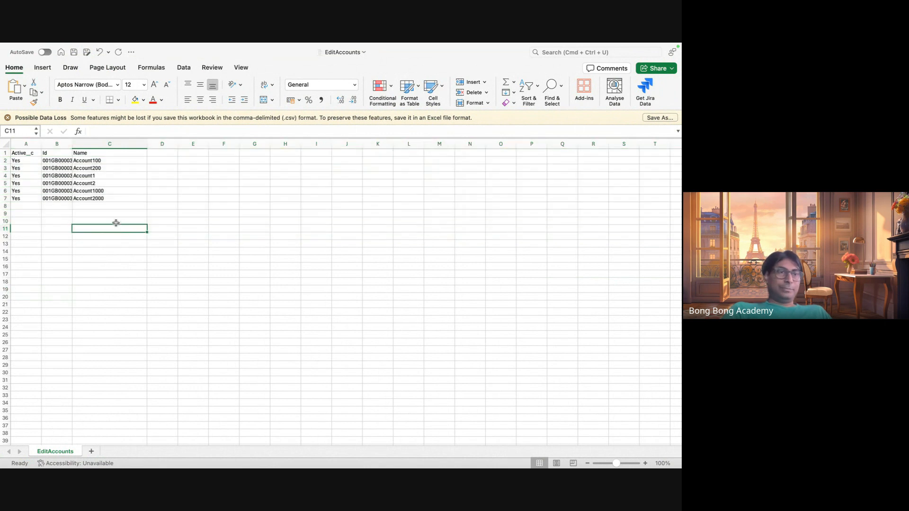
double_click(73, 144)
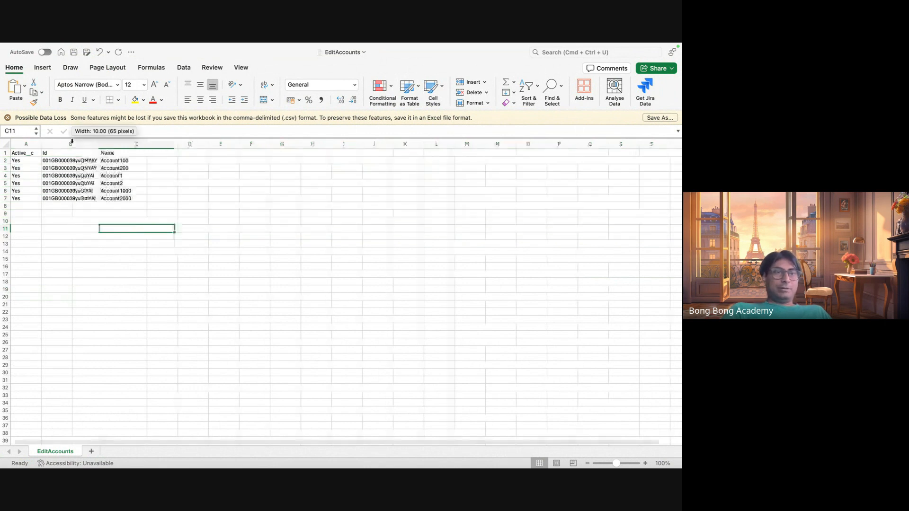
Rename the accounts in C2 to C7 as AccountN100, AccountN200, AccountN1, AccountN2, AccountN1000 and AccountN2000.
double_click(158, 161)
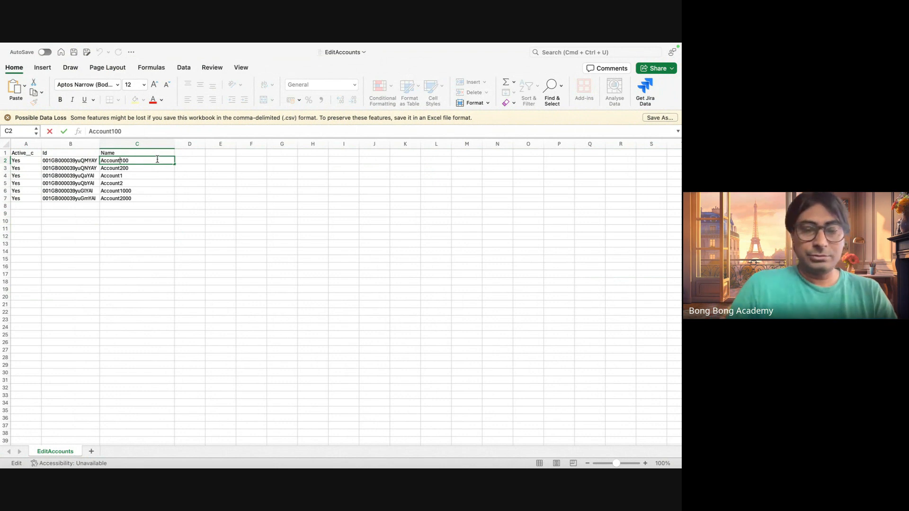
key(Left)
key(Left)
key(Left)
text(N)
double_click(120, 168)
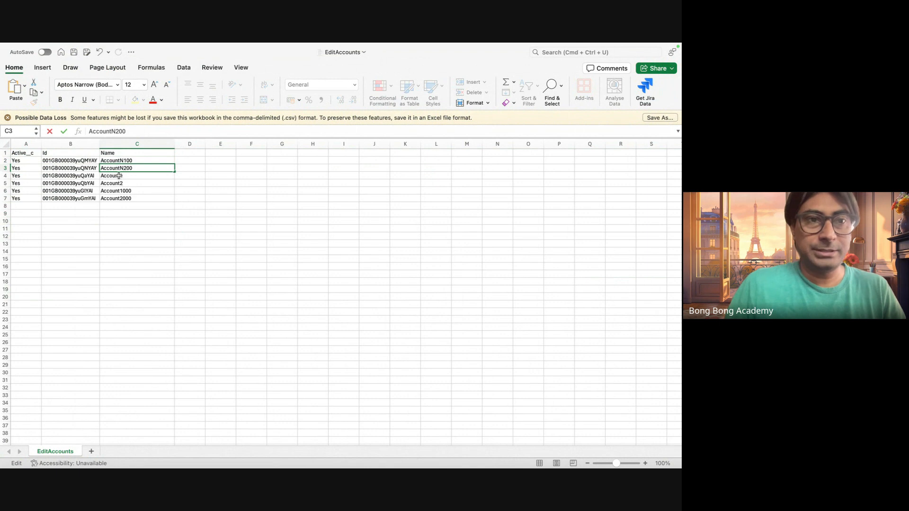
double_click(120, 176)
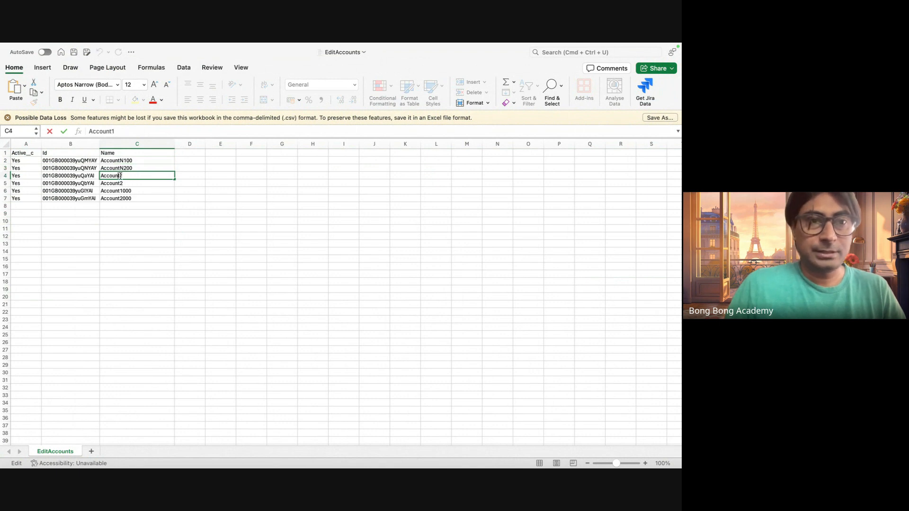
double_click(121, 184)
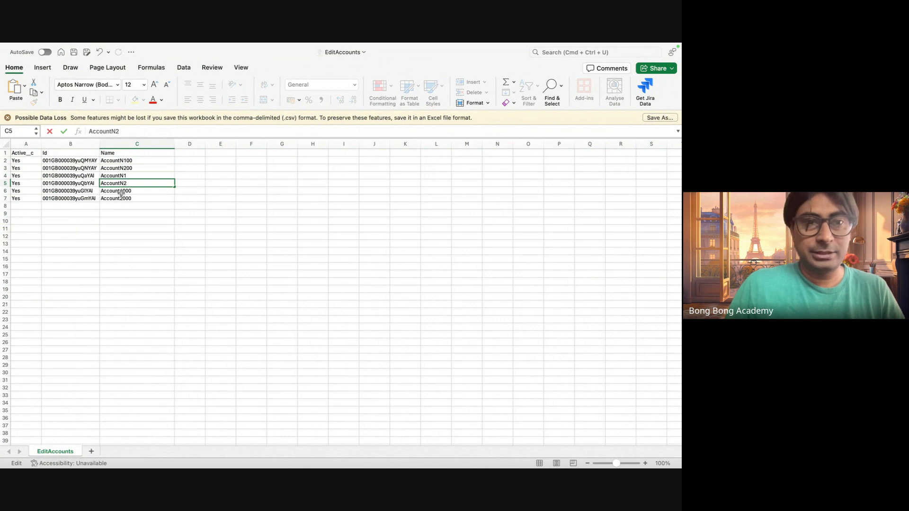
double_click(121, 192)
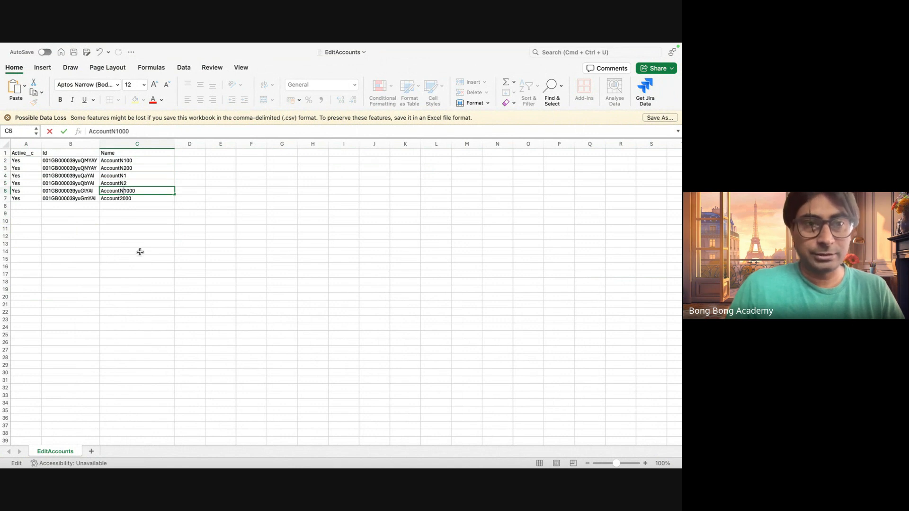
double_click(121, 200)
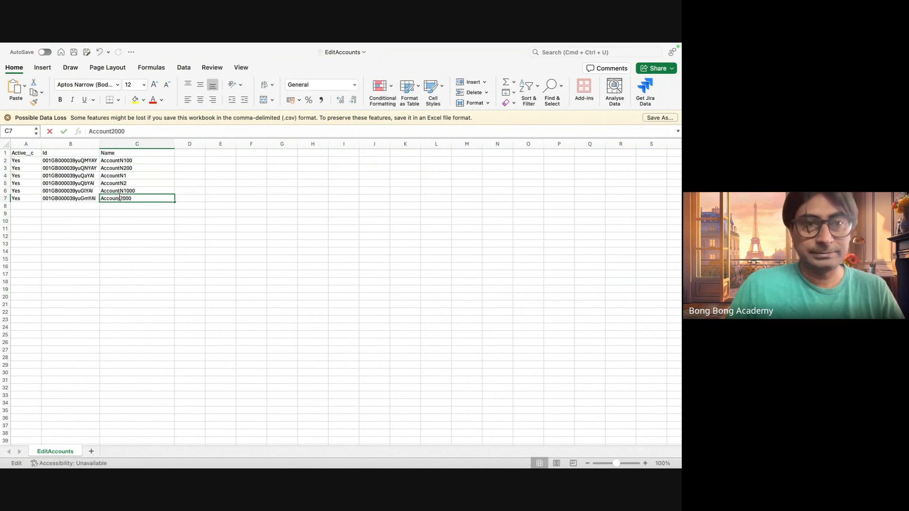
click(127, 222)
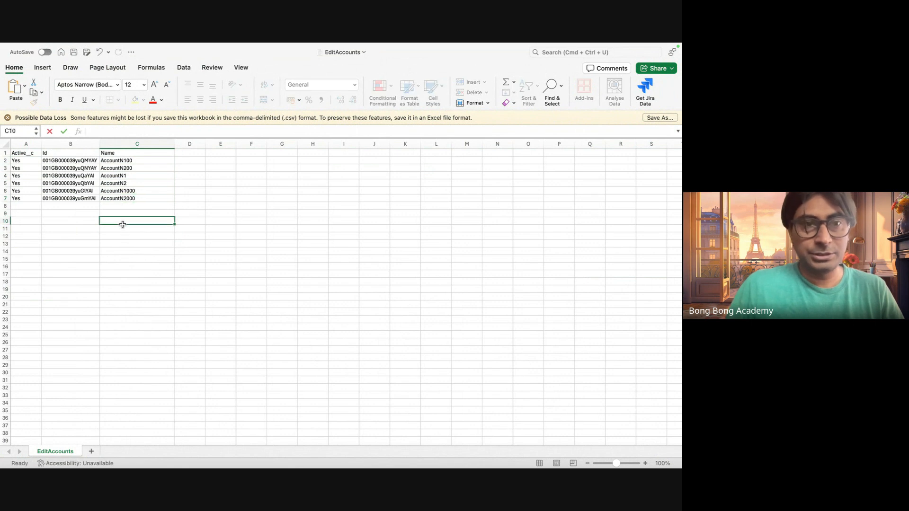
Set Active__c to No for all six accounts in rows 2 to 7.
click(28, 161)
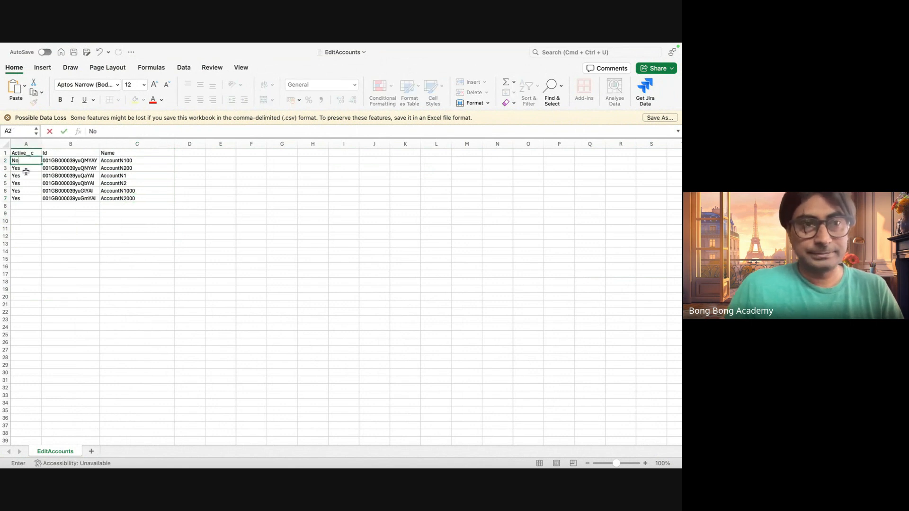
click(26, 169)
click(25, 162)
key(super+c)
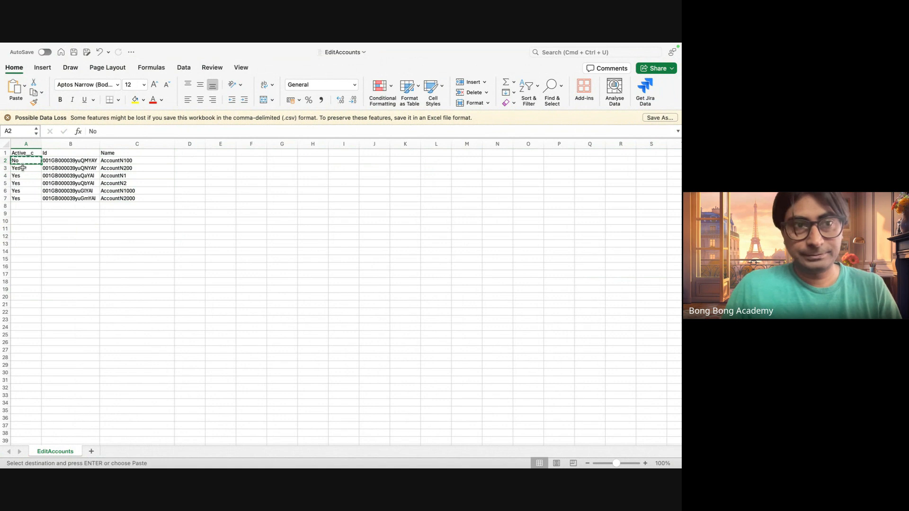
drag(22, 168, 24, 197)
key(super+v)
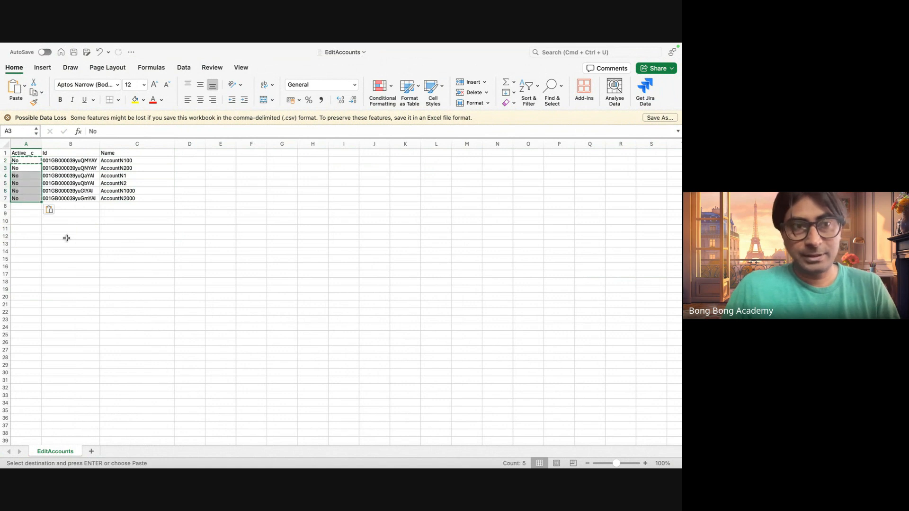
click(79, 243)
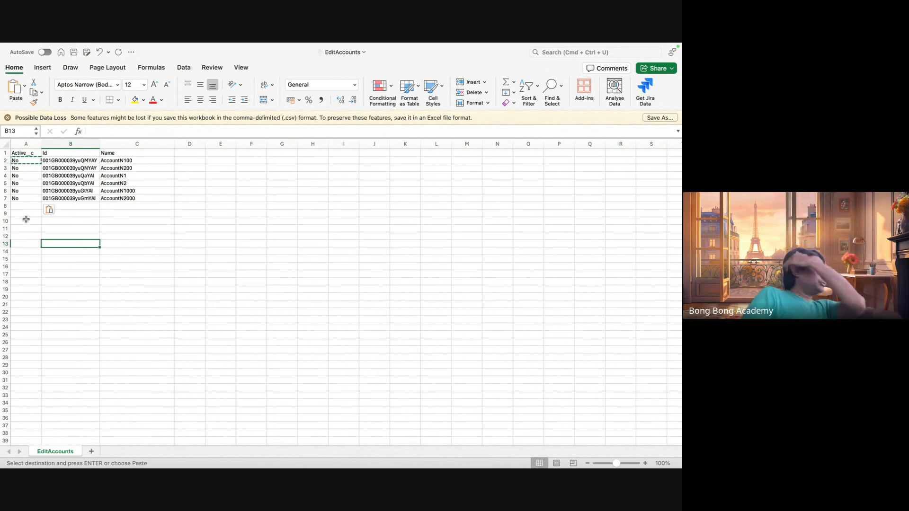
Check the Id values in rows 2 to 7 and save EditAccounts.csv.
click(76, 161)
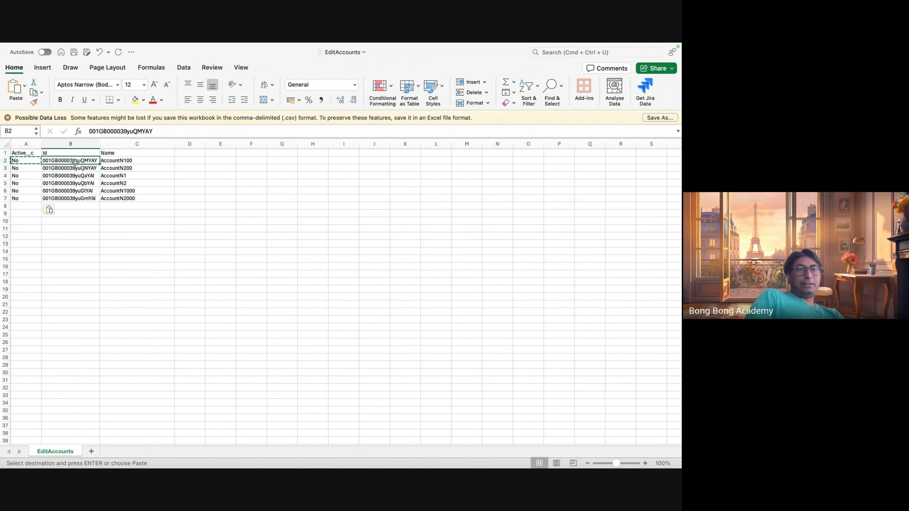
click(67, 153)
drag(68, 168, 69, 199)
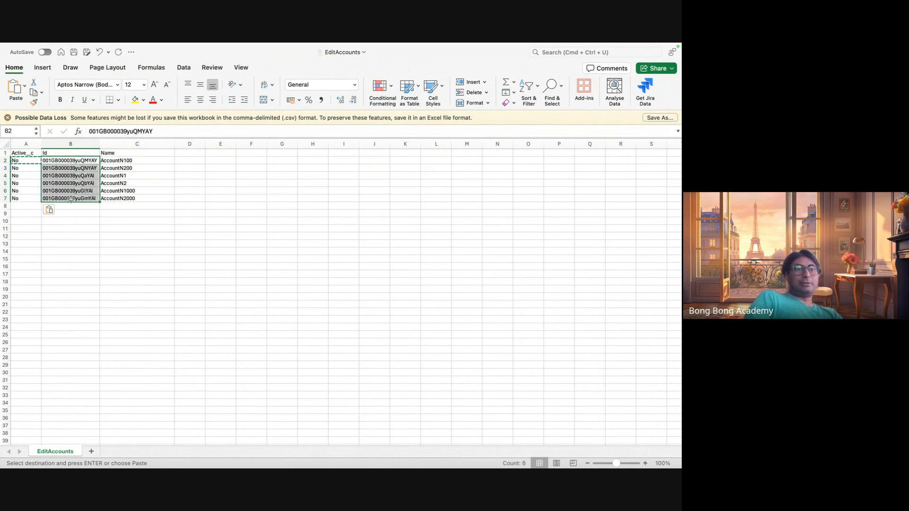
click(152, 264)
key(super+s)
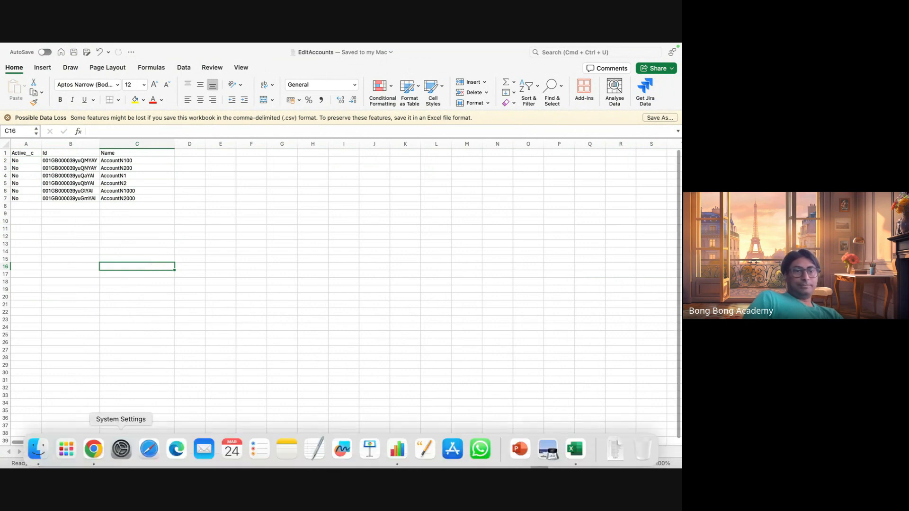
Switch to Chrome and search Salesforce Setup for import.
click(96, 447)
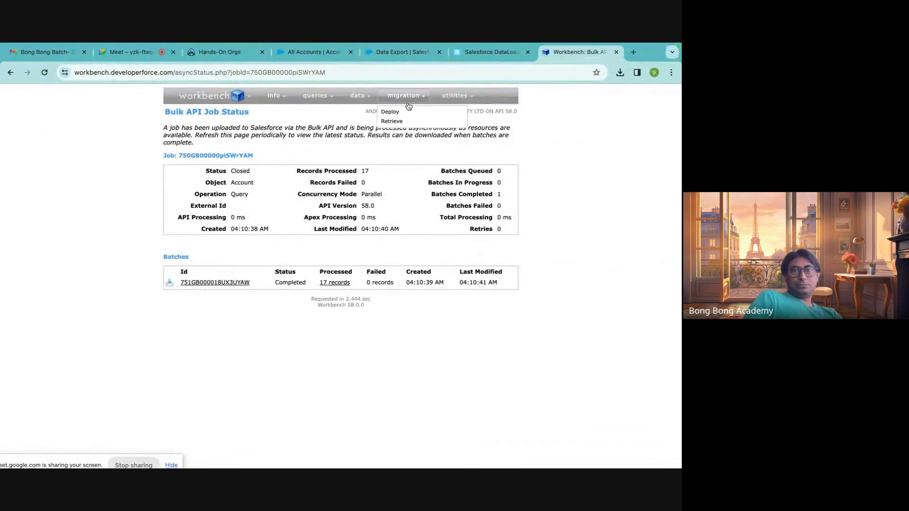
mouse_move(361, 107)
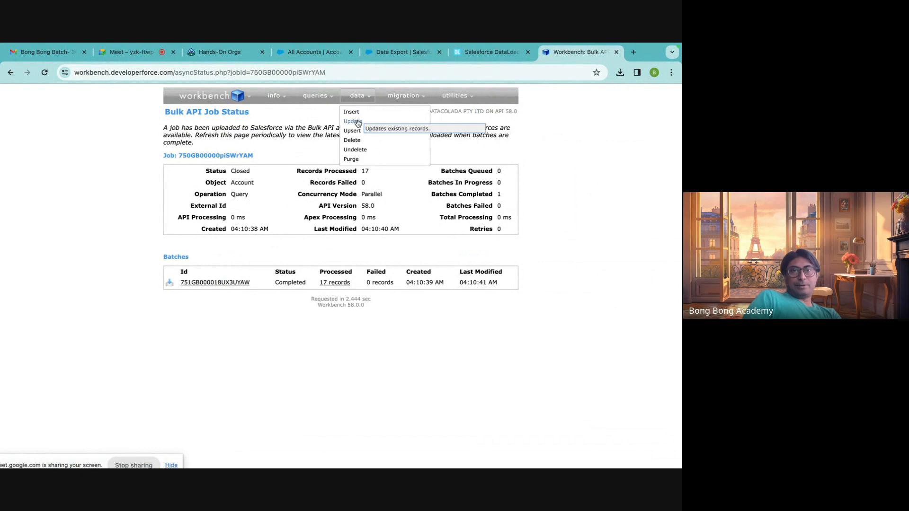
click(405, 54)
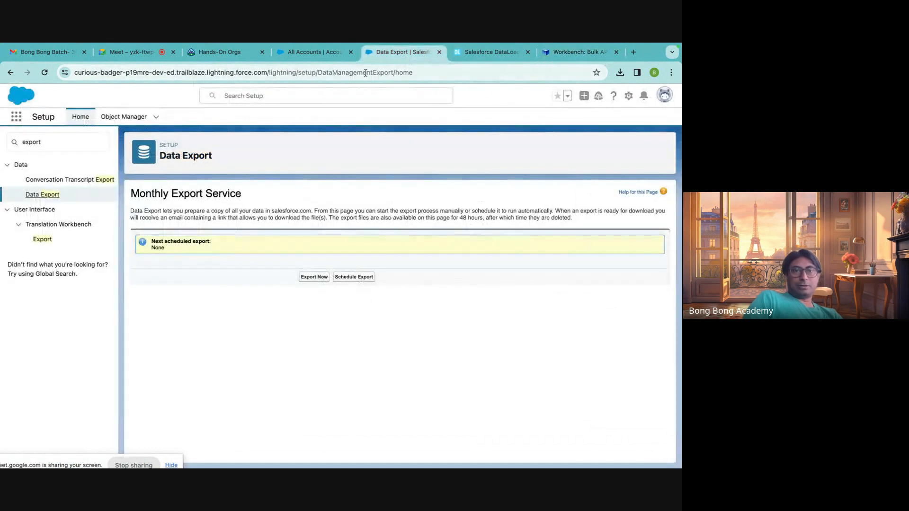
click(314, 52)
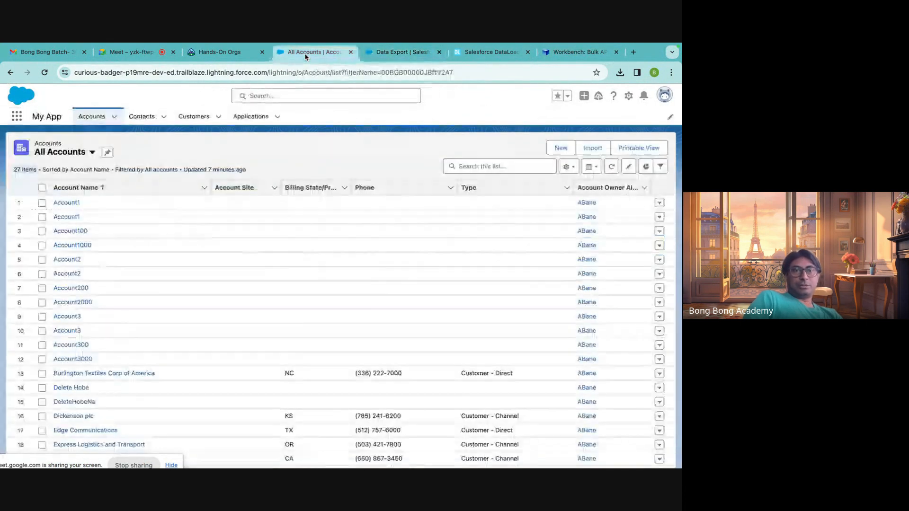
click(403, 52)
click(49, 138)
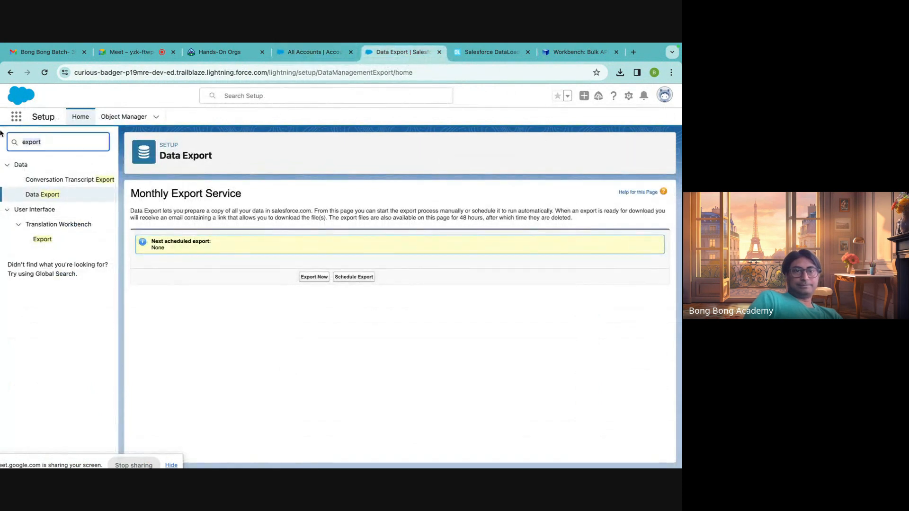
text(impor)
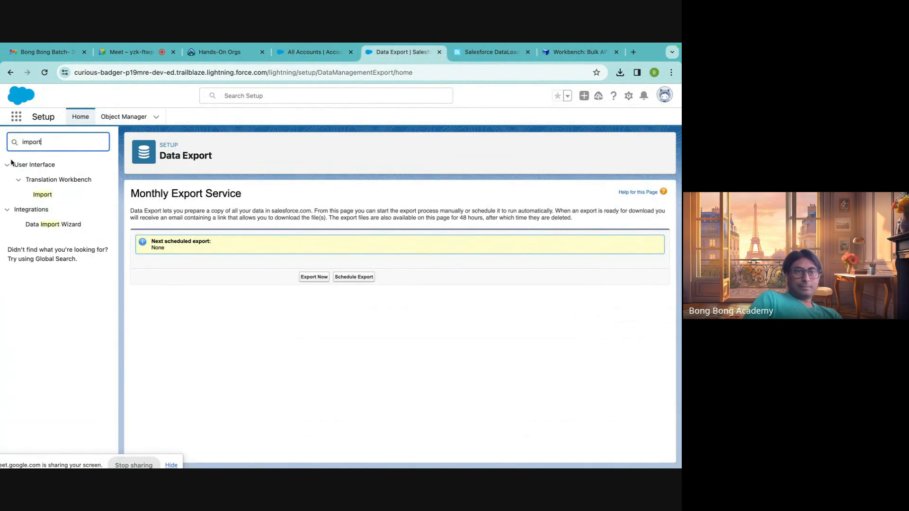
Check the Translation Workbench Import page, and launch the Data Import Wizard from the Setup search results.
click(43, 194)
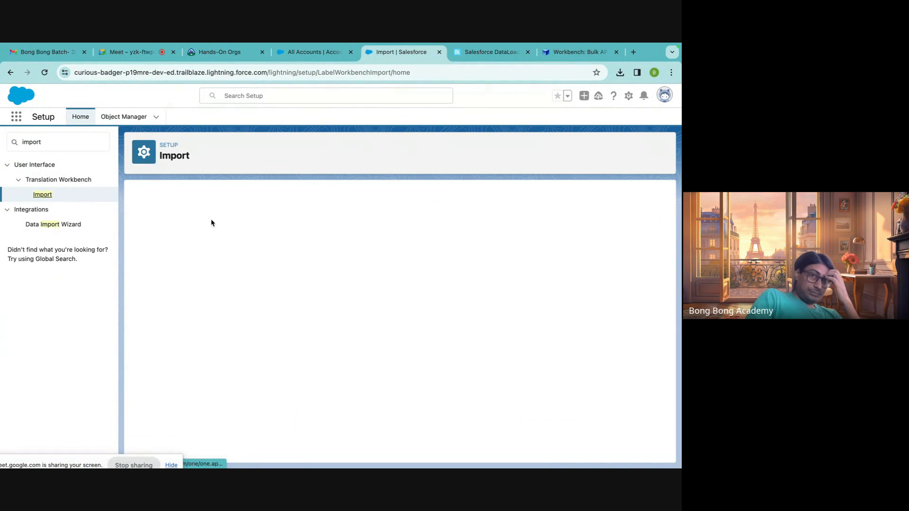
scroll(212, 272, down, 1)
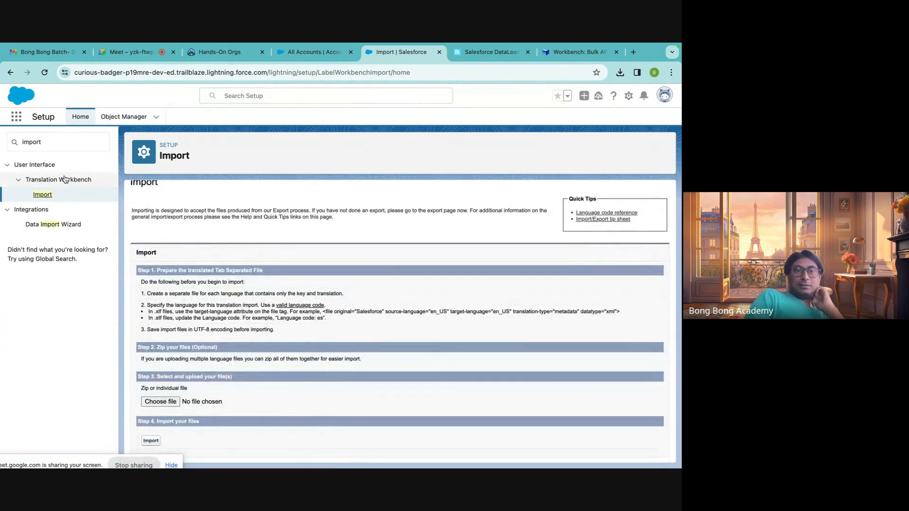
click(59, 224)
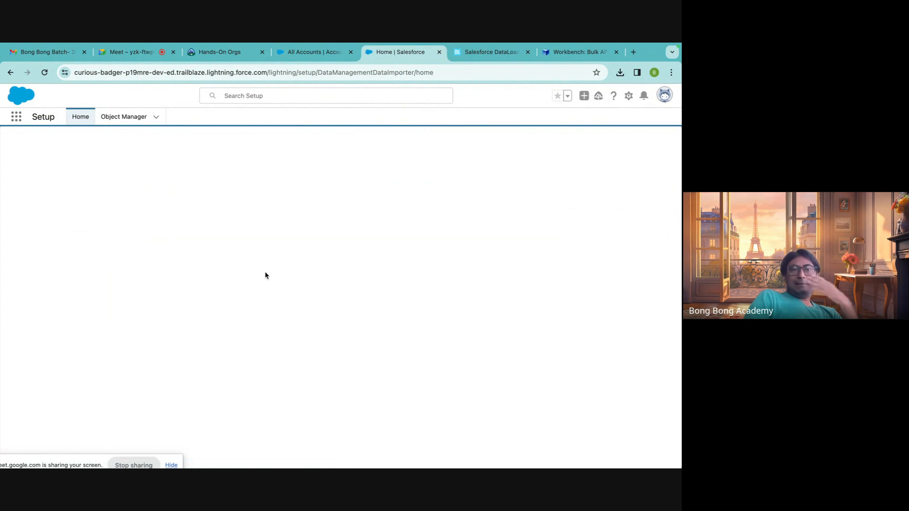
scroll(201, 329, down, 5)
click(201, 345)
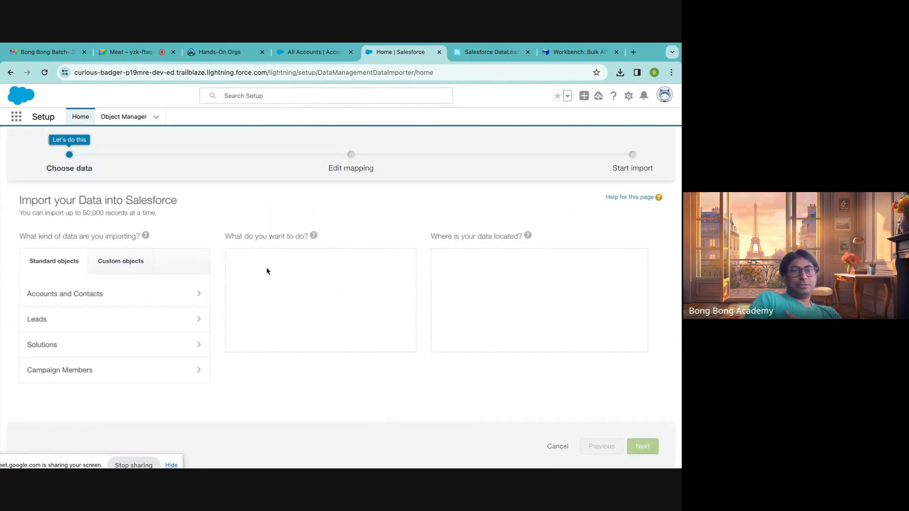
Choose Accounts and Contacts as the data to import and Update existing records as the operation.
click(103, 297)
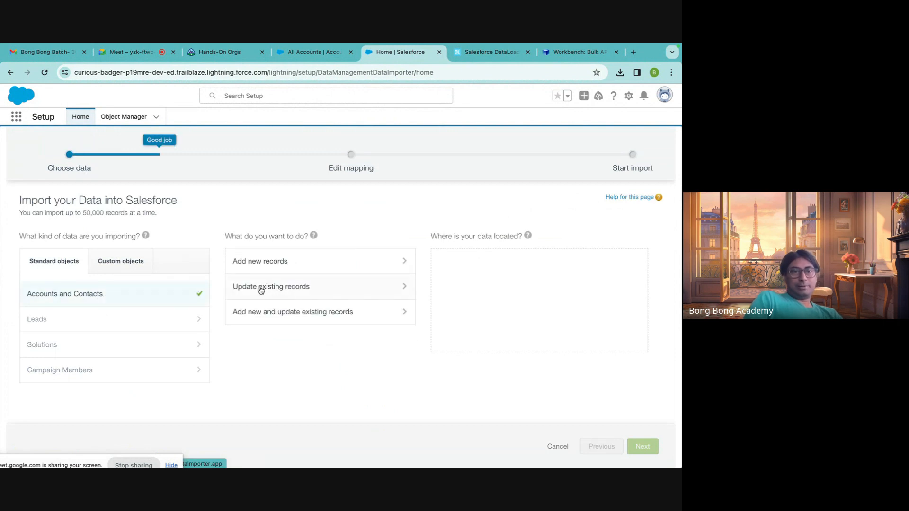
click(262, 292)
scroll(369, 338, down, 2)
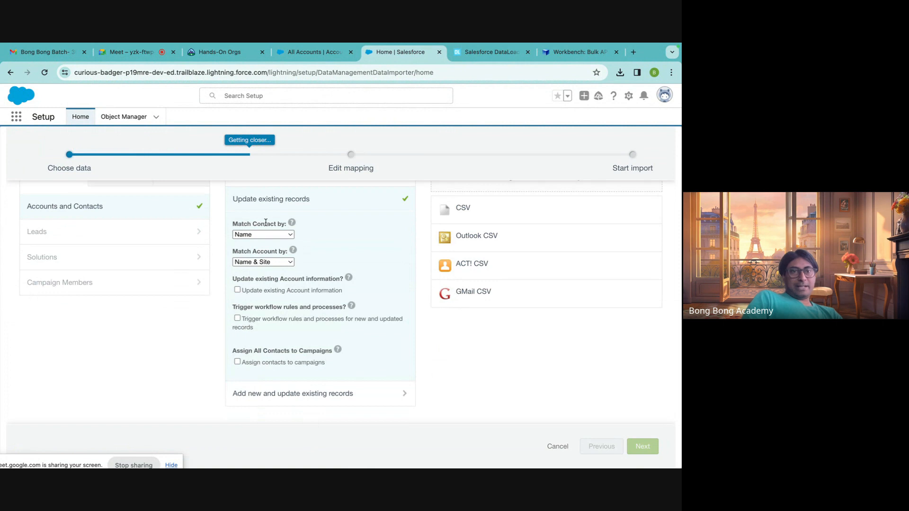
Try matching contacts by Salesforce.com ID, and return the contact matching to Name.
click(272, 235)
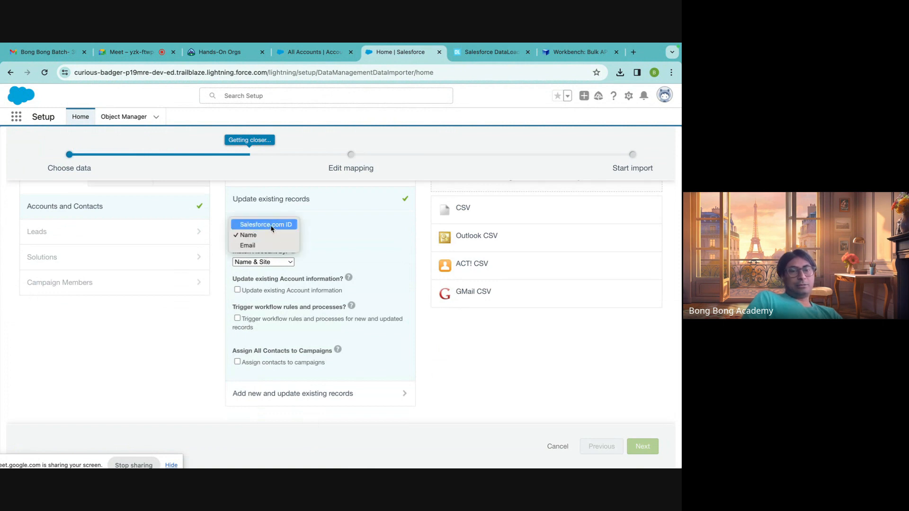
click(274, 235)
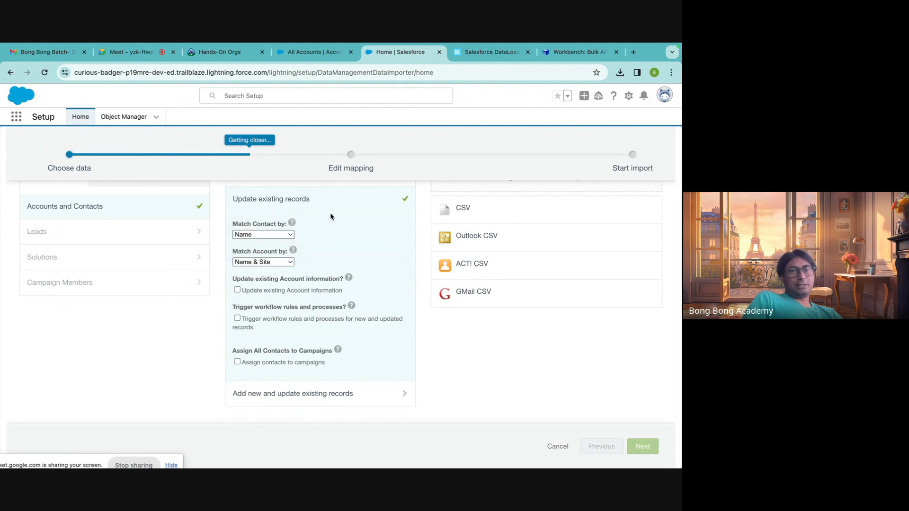
click(273, 235)
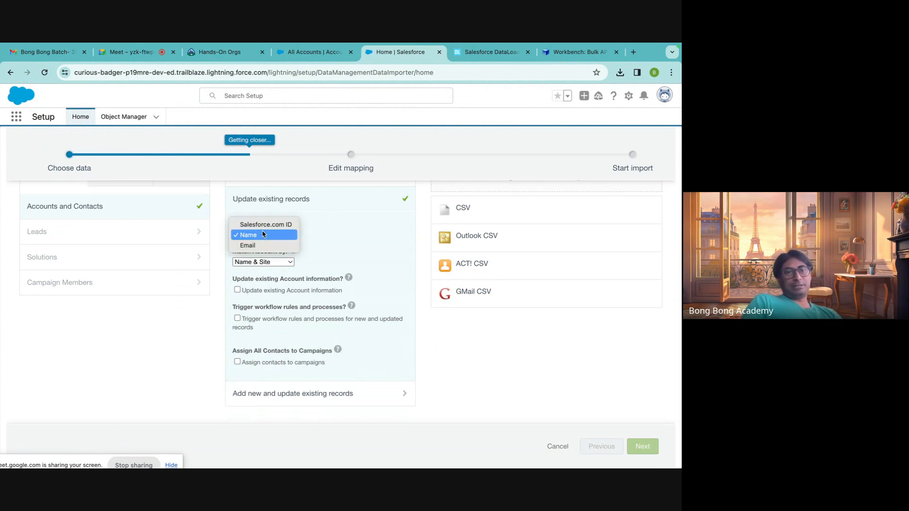
click(263, 227)
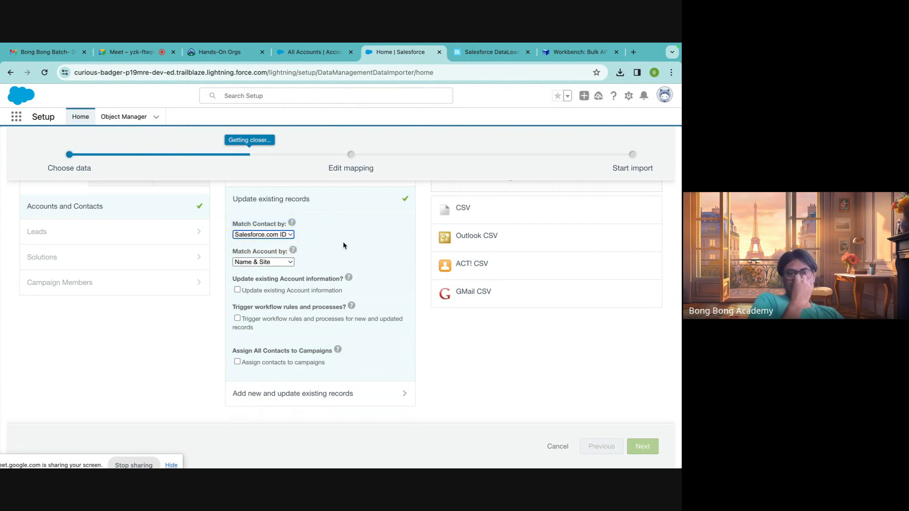
click(259, 235)
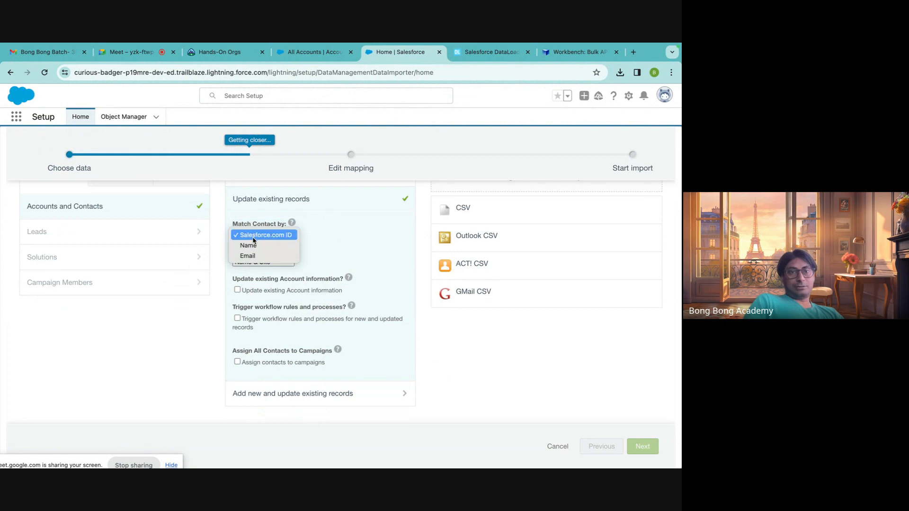
click(325, 246)
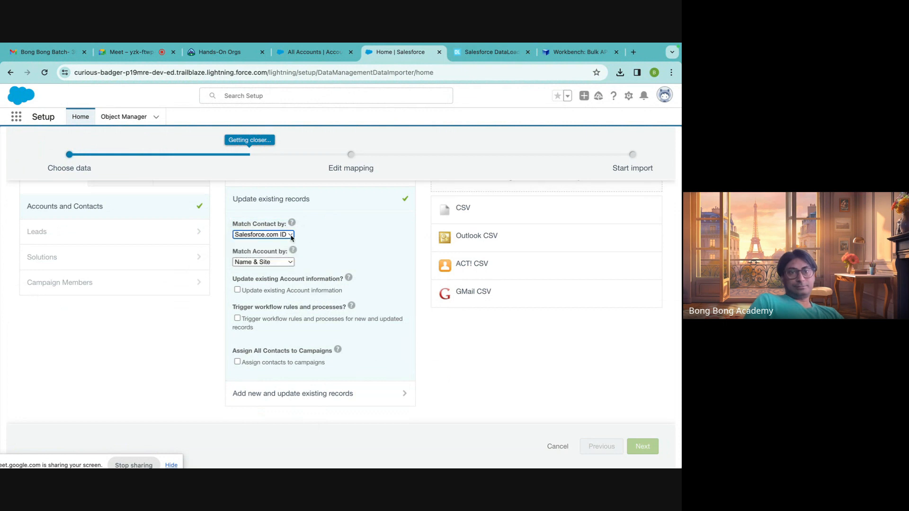
click(290, 235)
click(276, 244)
Set the account matching for the update to Salesforce.com ID.
click(271, 262)
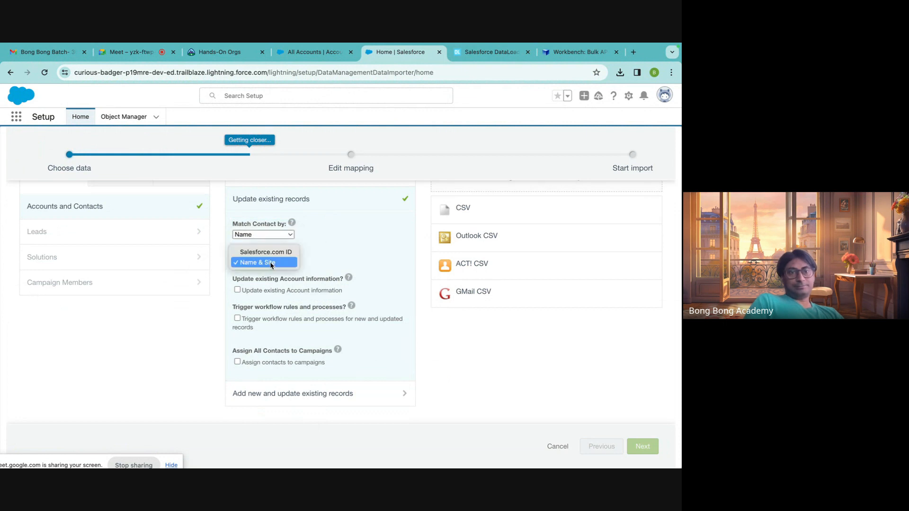
click(266, 252)
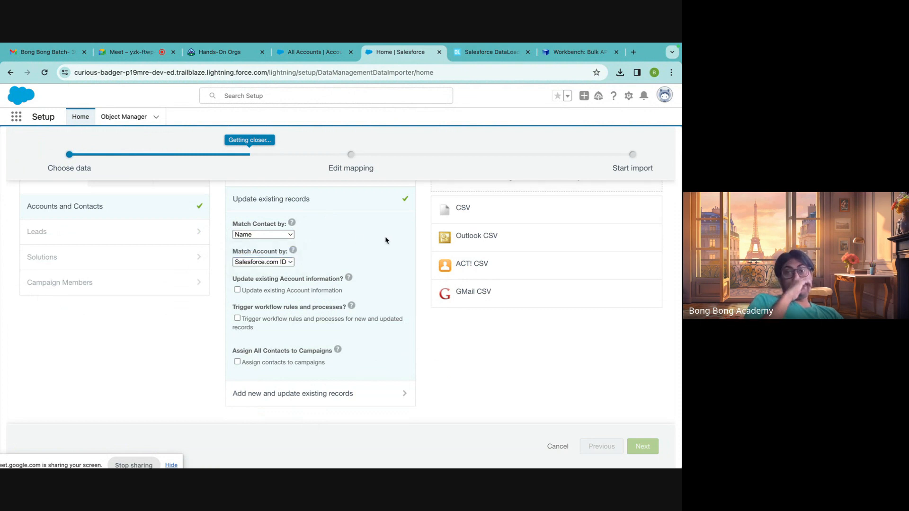
scroll(386, 240, up, 2)
scroll(386, 240, up, 2)
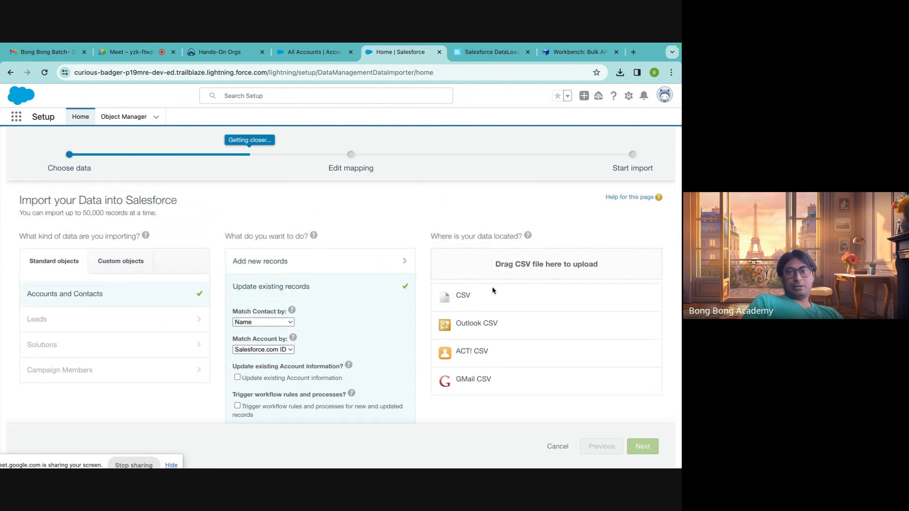
Upload EditAccounts.csv from Downloads as the CSV data source and continue to the field mapping.
click(463, 297)
click(469, 323)
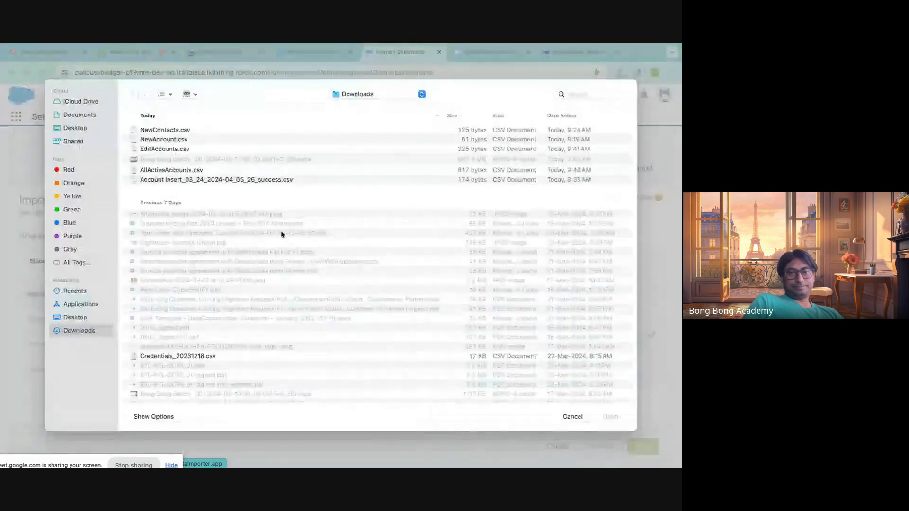
click(161, 149)
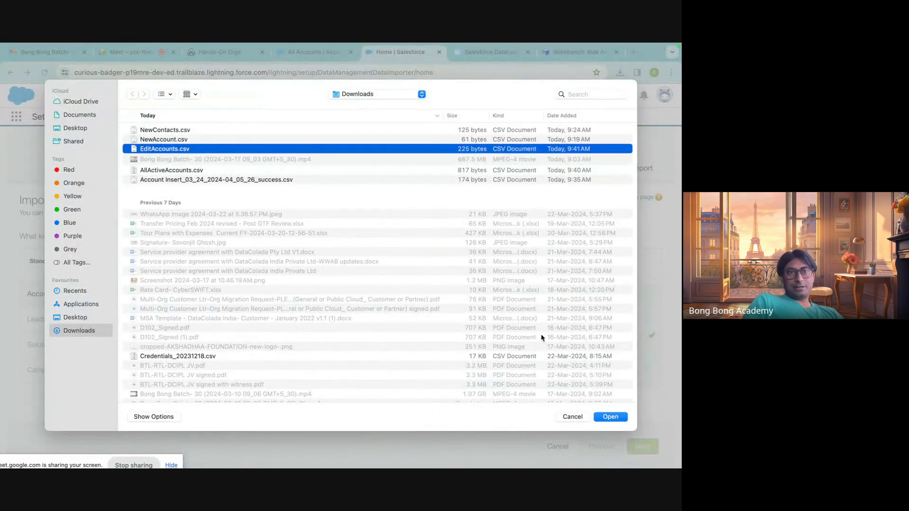
click(615, 418)
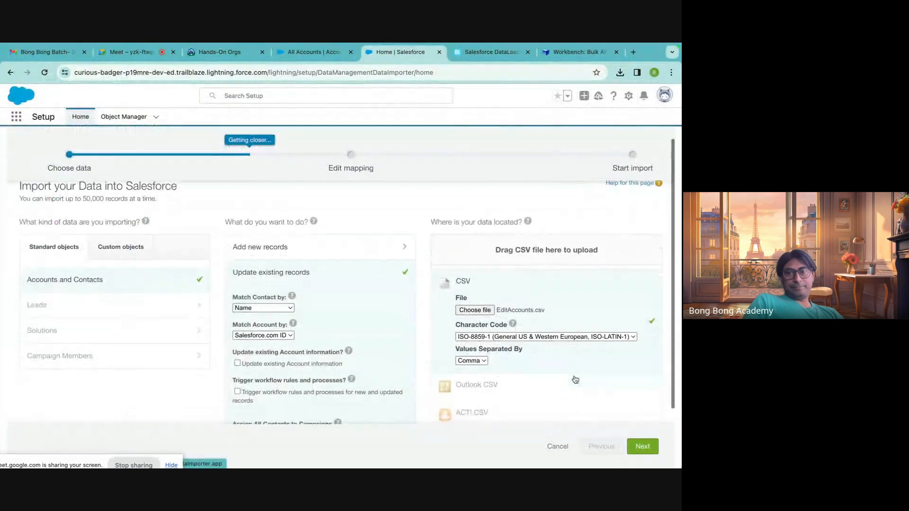
scroll(637, 431, down, 1)
click(641, 446)
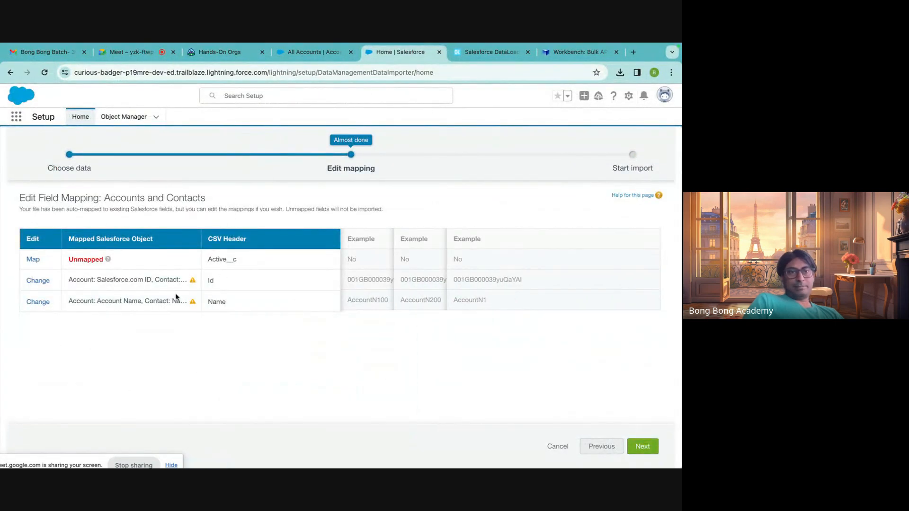
Remove the contact mappings from the Id and Name columns, keeping only Account: Salesforce.com ID and Account: Account Name.
click(29, 281)
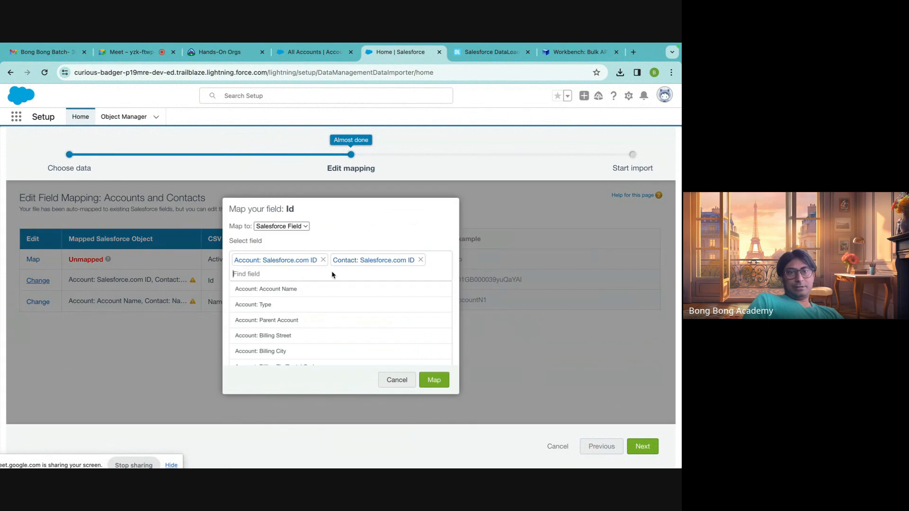
click(420, 260)
click(433, 380)
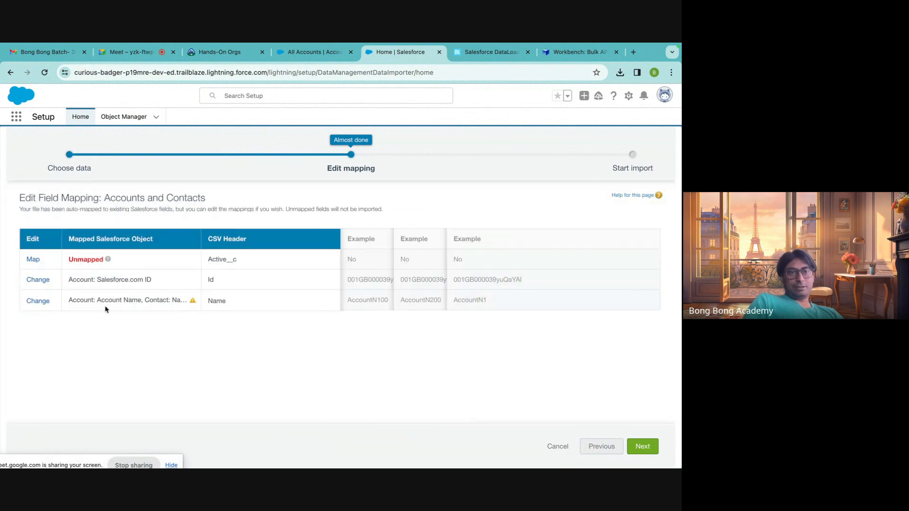
click(39, 301)
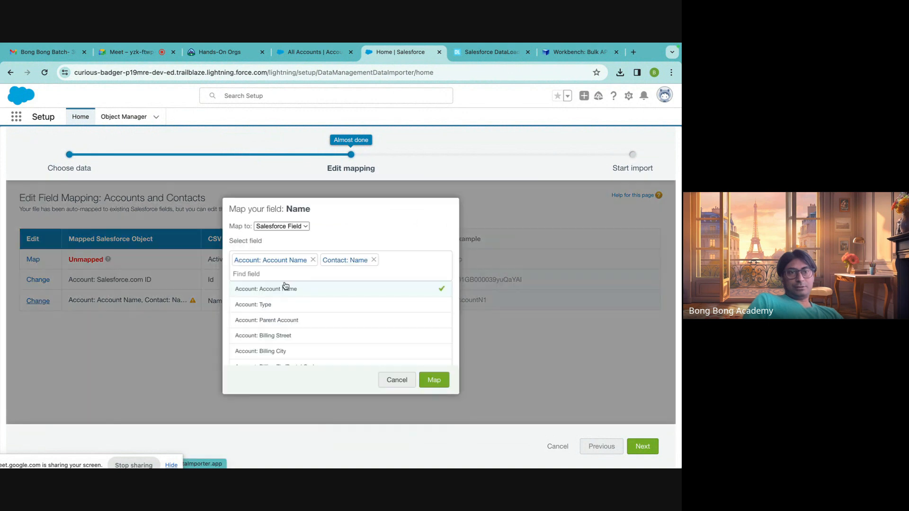
click(374, 260)
click(434, 380)
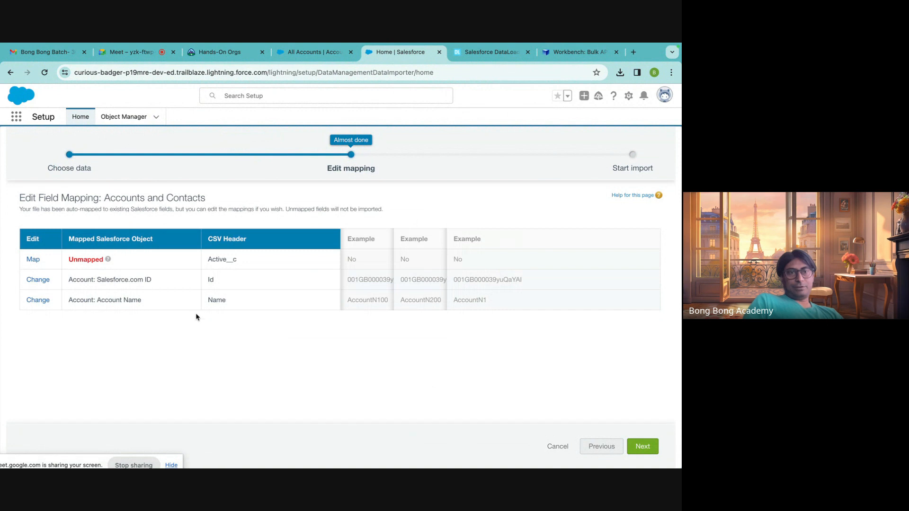
Map the Active__c column to the Account: Active field.
click(33, 260)
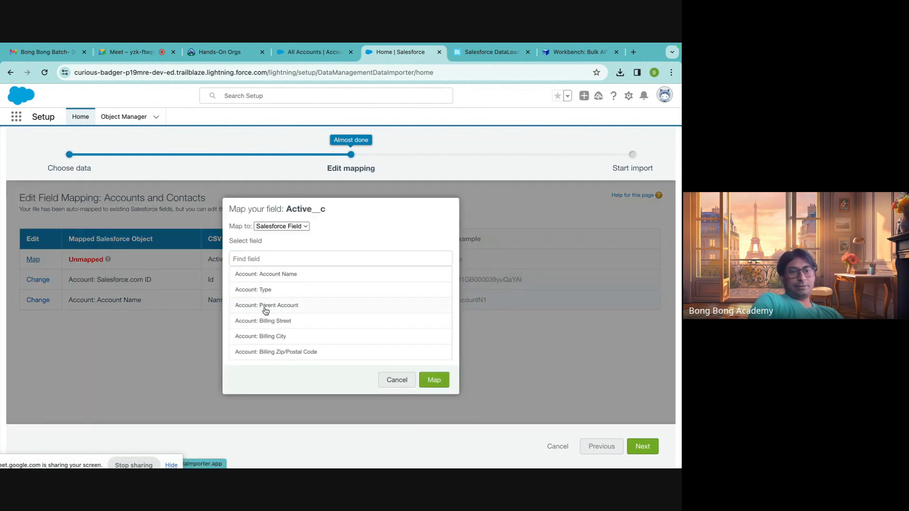
text(activ)
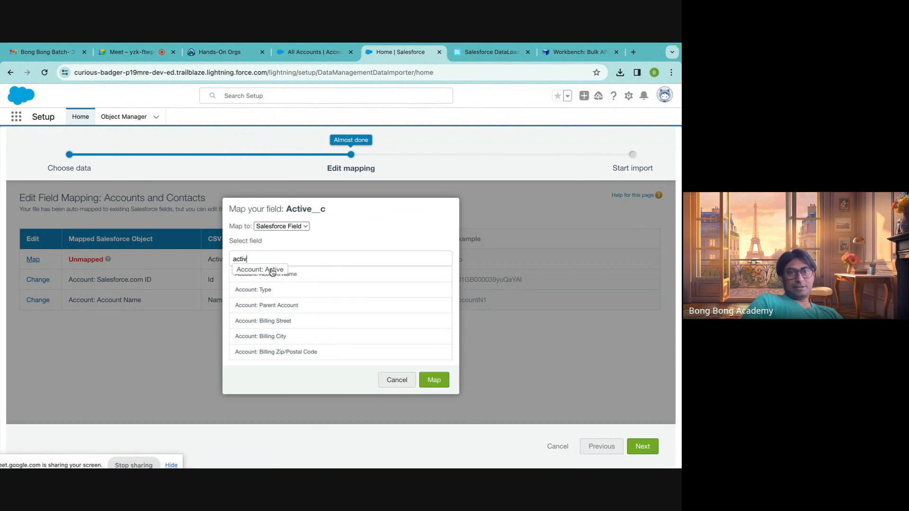
click(433, 380)
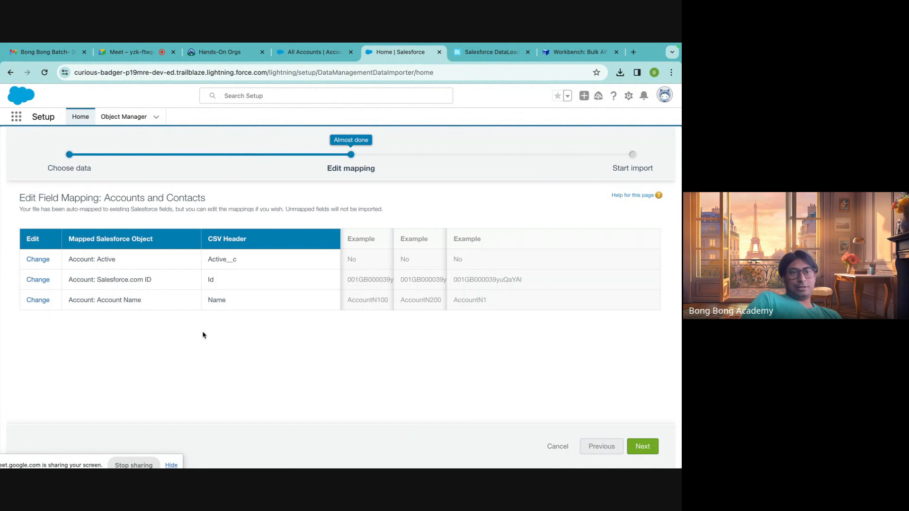
Start the account update import and view its bulk data load job details and batches.
click(643, 447)
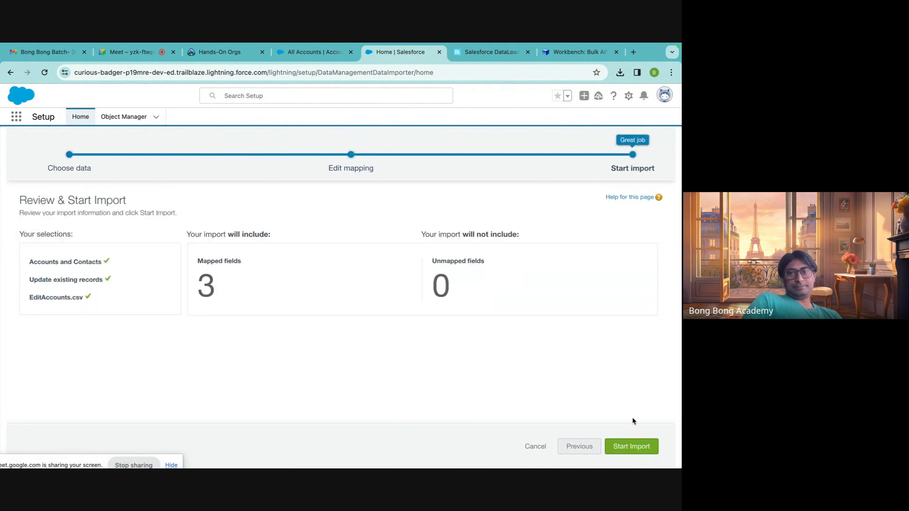
click(626, 446)
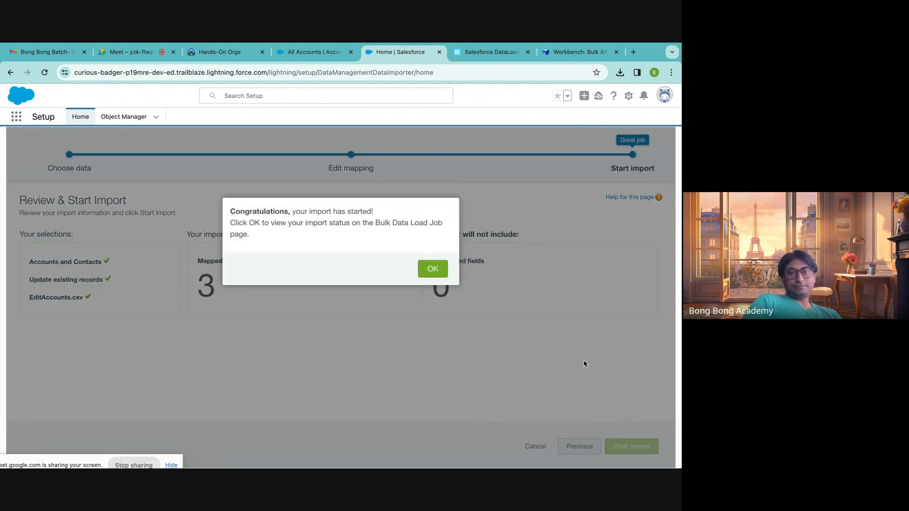
click(432, 269)
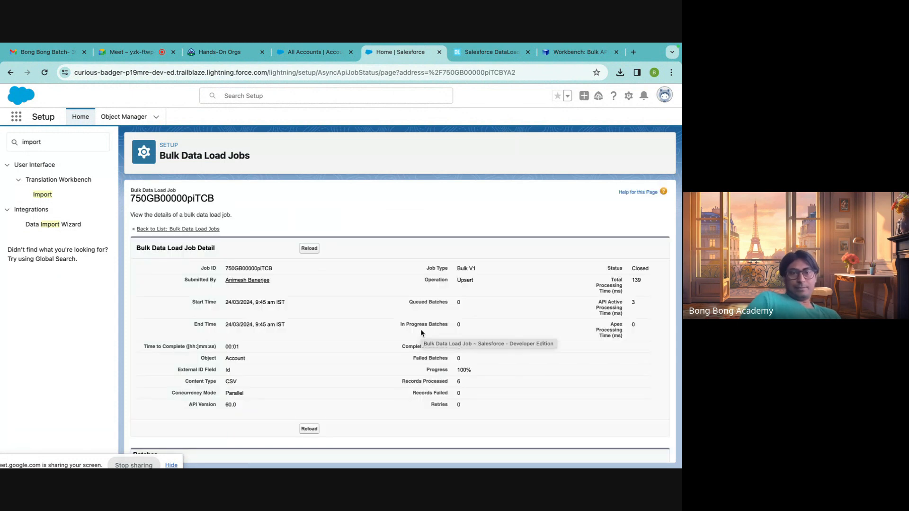
scroll(420, 332, down, 1)
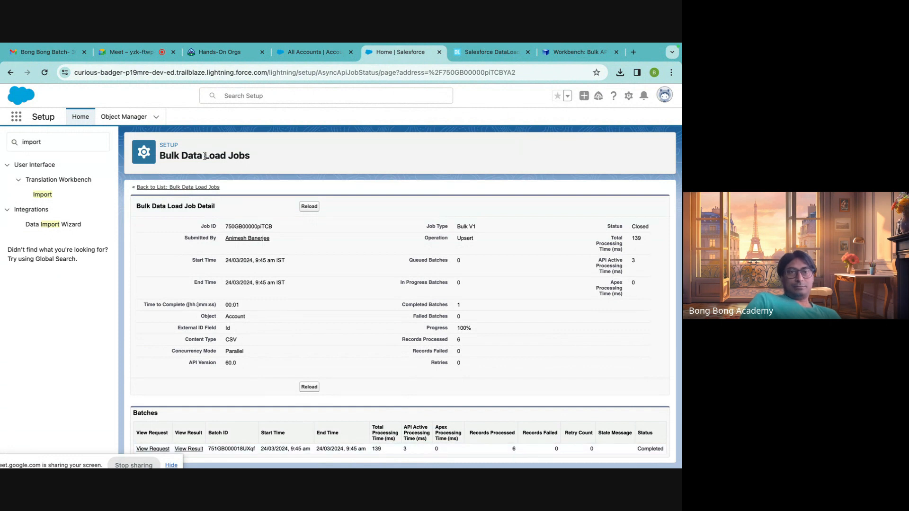
Open the All Accounts list view and check the account names for the imported updates.
click(313, 52)
click(97, 118)
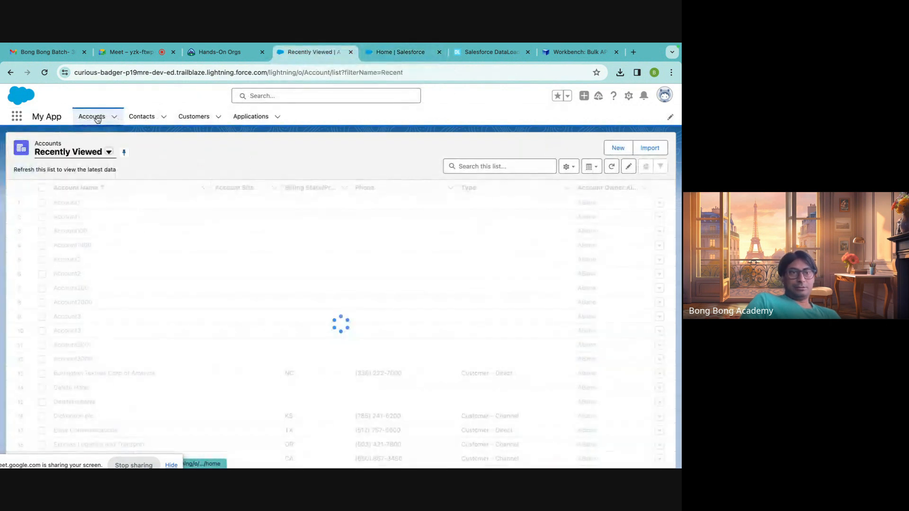
click(105, 154)
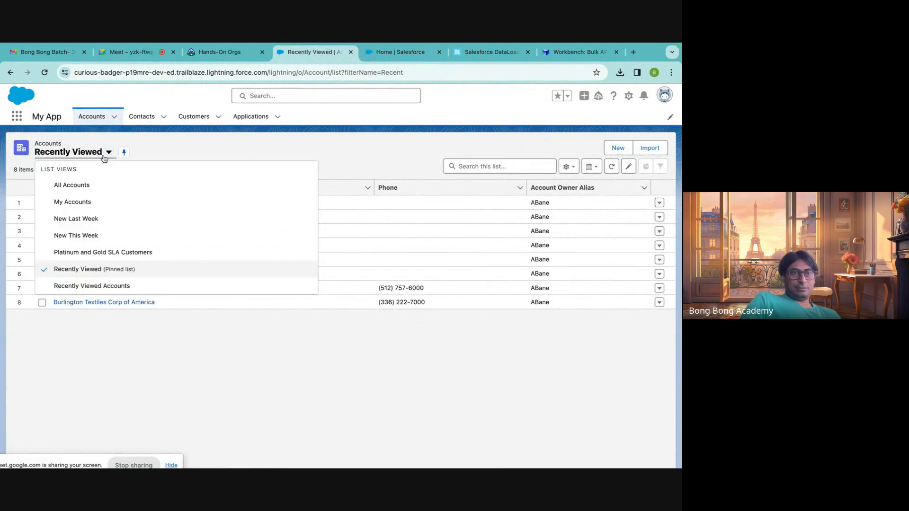
click(89, 186)
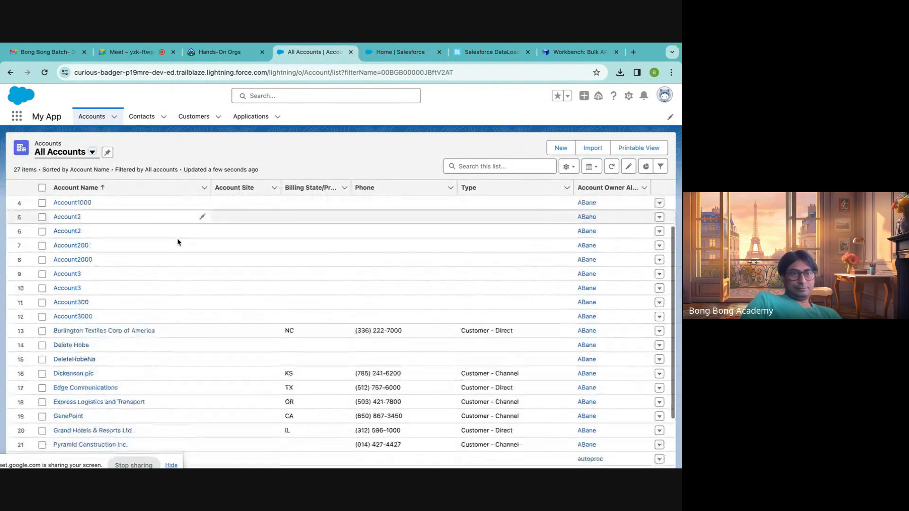
scroll(178, 243, down, 5)
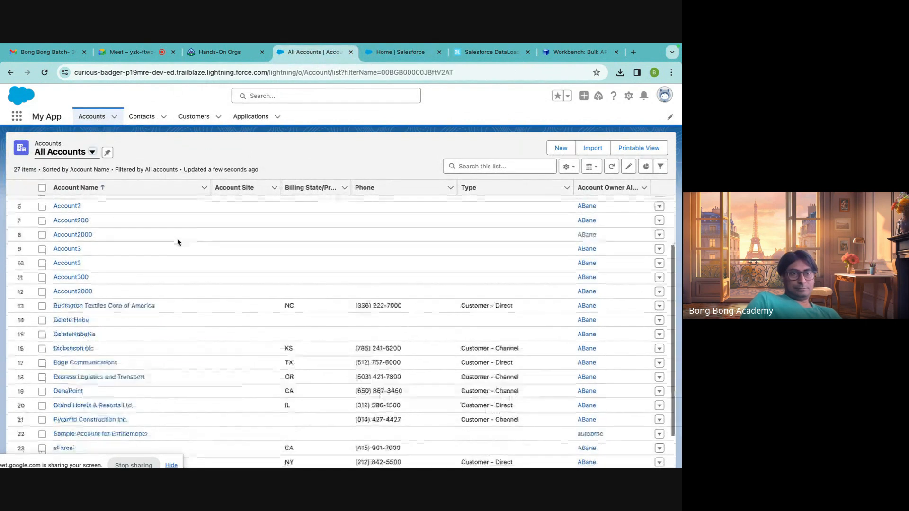
scroll(178, 243, up, 4)
scroll(178, 242, up, 3)
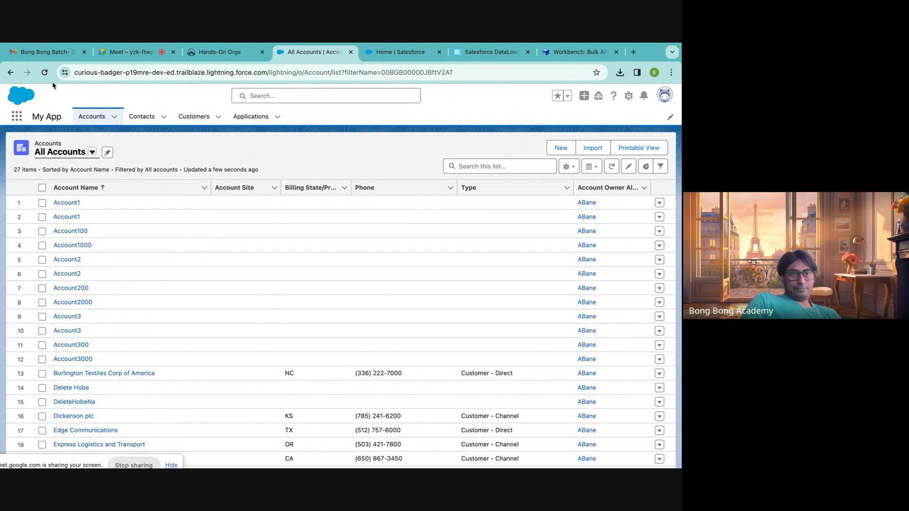
mouse_move(480, 457)
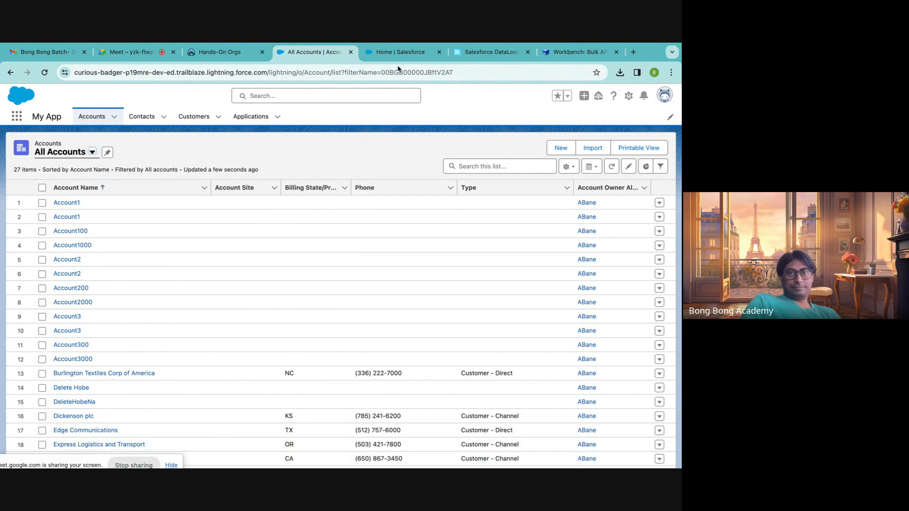
Open the request file of the bulk data load job's batch to inspect the submitted rows, and return to the browser.
click(398, 53)
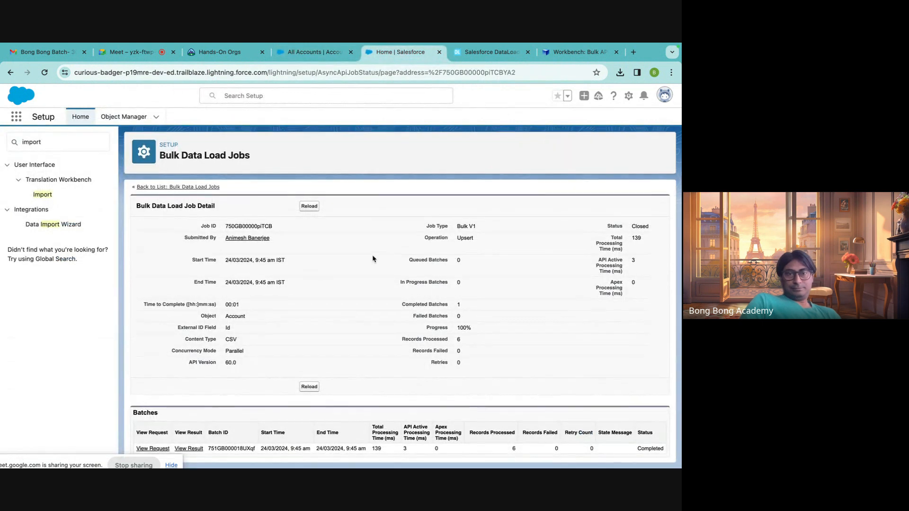
click(151, 449)
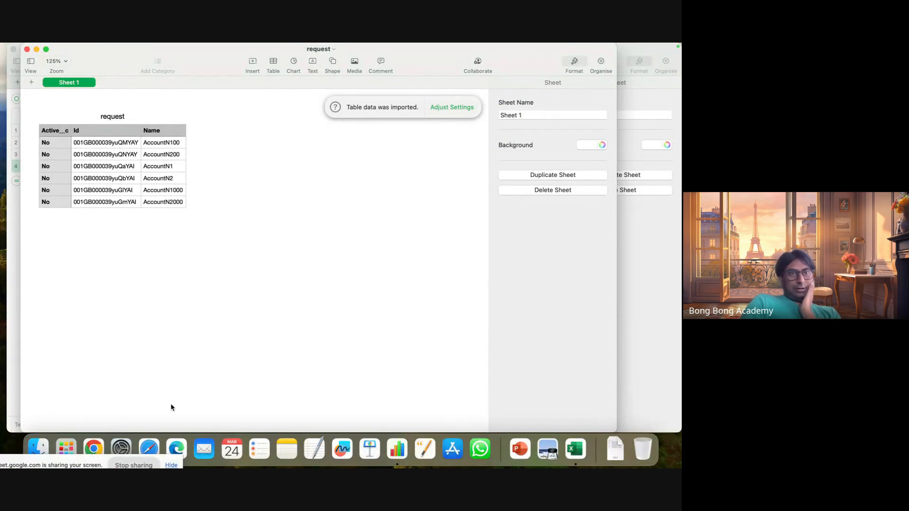
click(94, 452)
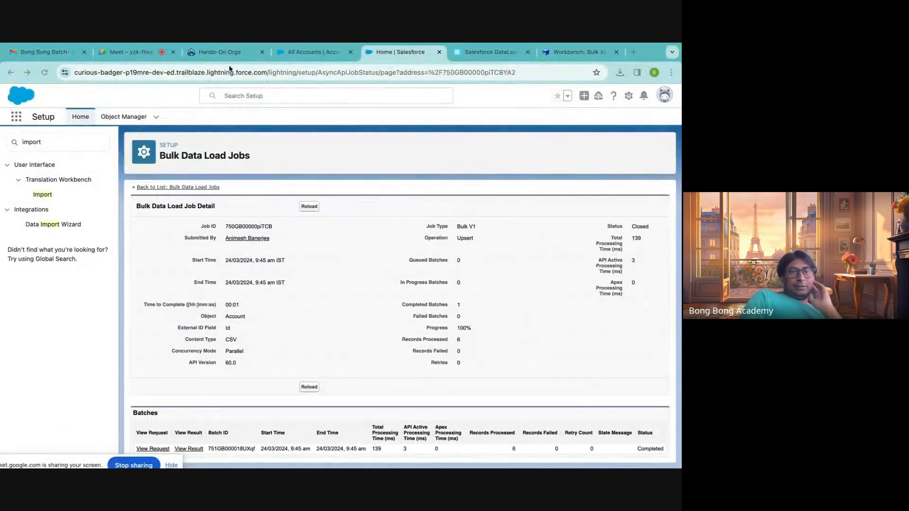
Reload the accounts page, reselect the All Accounts list view and check the account names again.
click(286, 55)
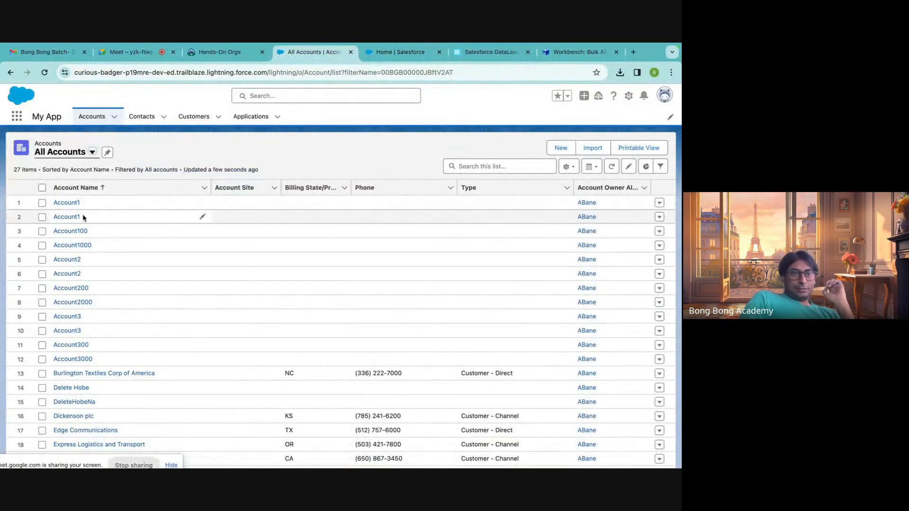
click(44, 73)
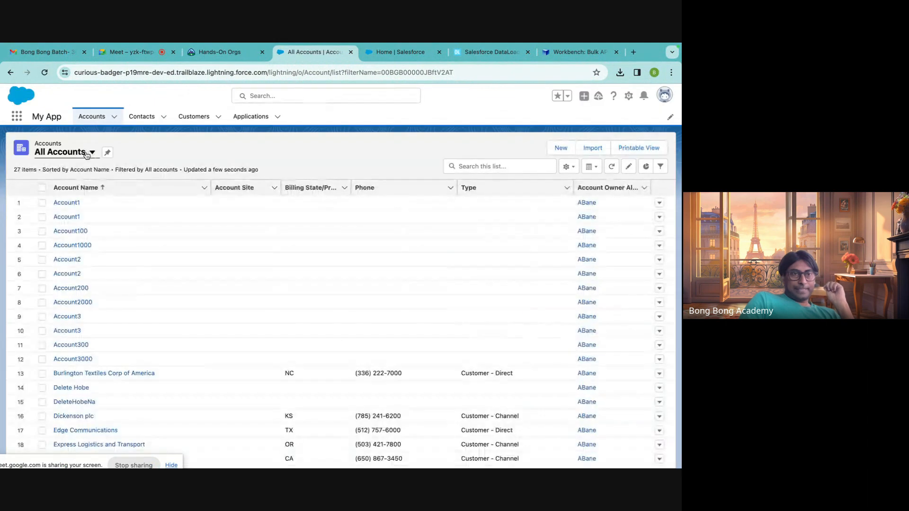
click(87, 154)
click(82, 188)
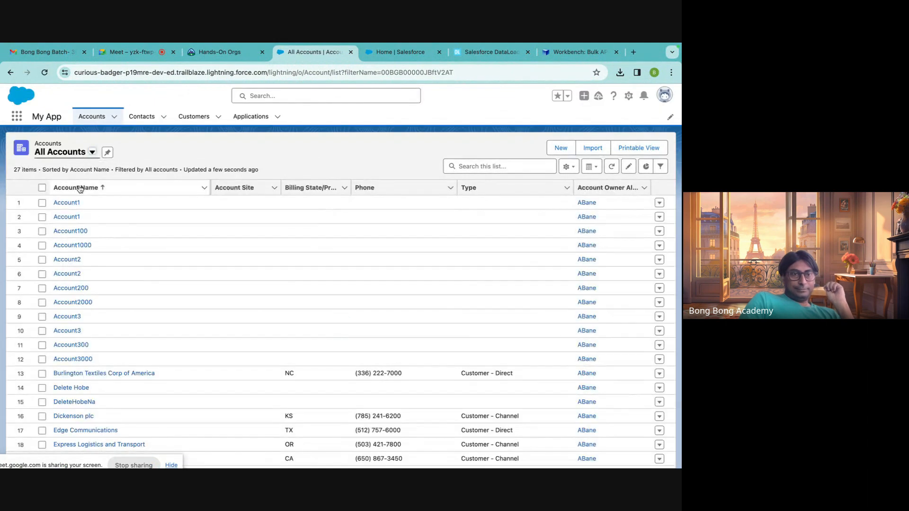
scroll(115, 291, down, 3)
scroll(115, 291, up, 3)
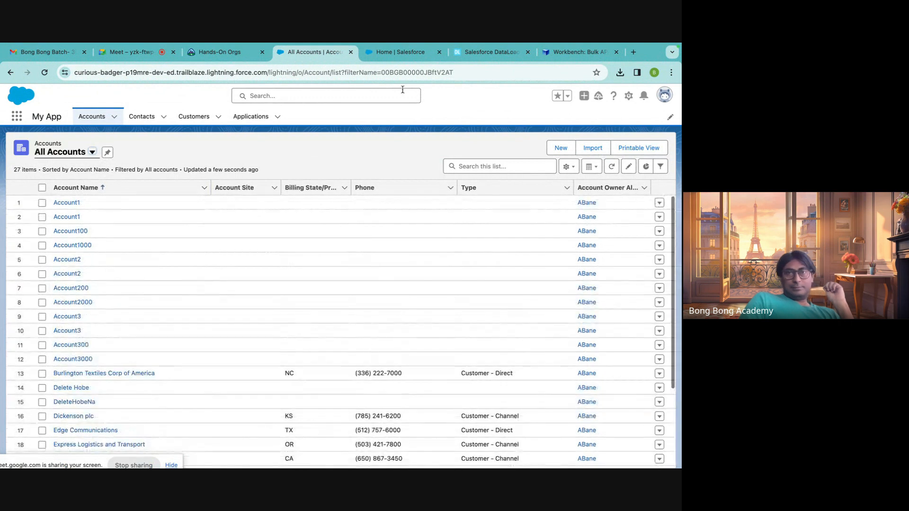
Return to Setup from the Workbench job status page and launch the Data Import Wizard again.
click(488, 52)
click(561, 52)
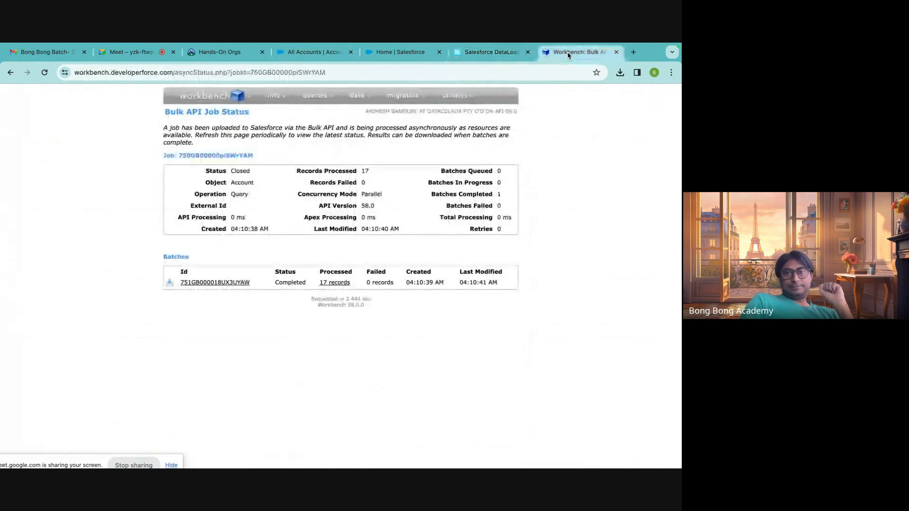
click(417, 53)
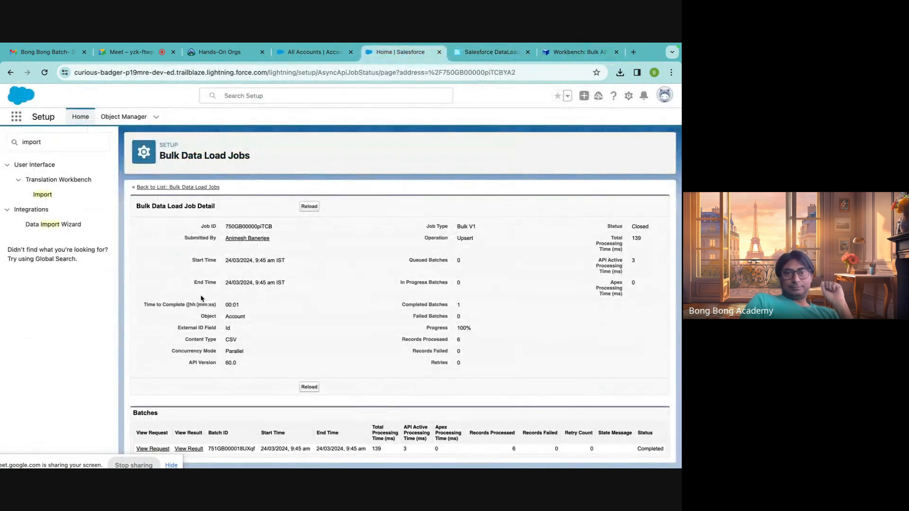
click(64, 225)
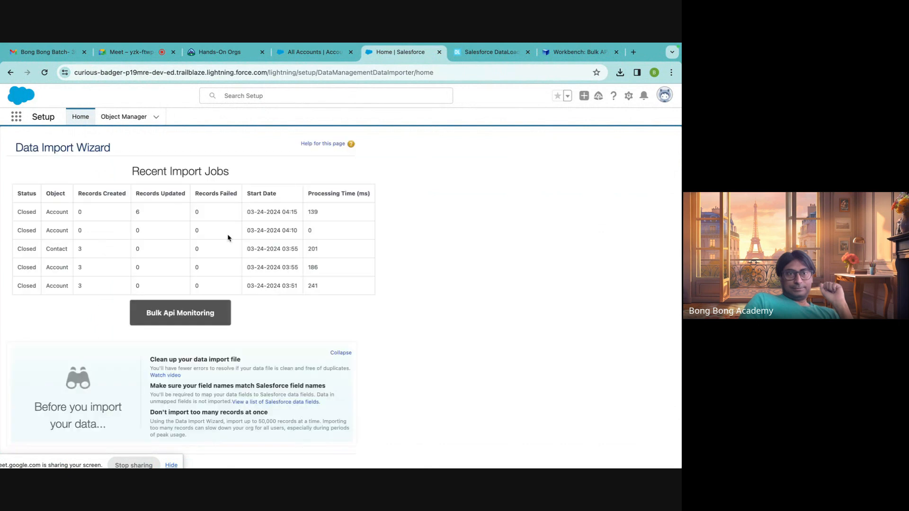
scroll(211, 348, down, 5)
click(208, 348)
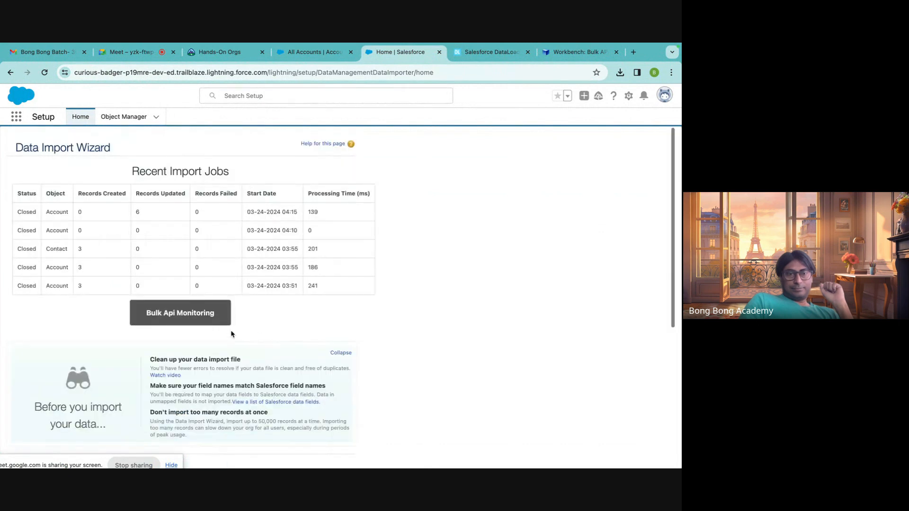
Set the import to update existing records for Accounts and Contacts, matching accounts by Salesforce.com ID.
click(135, 303)
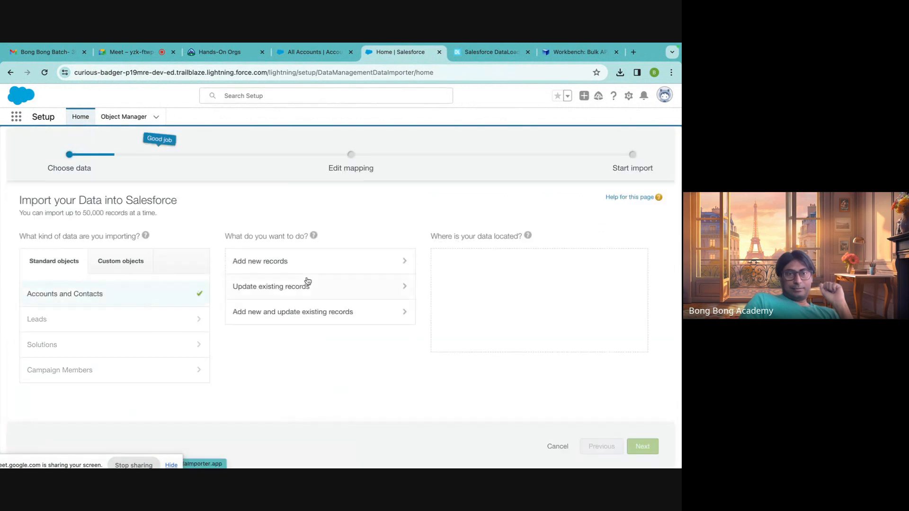
click(293, 295)
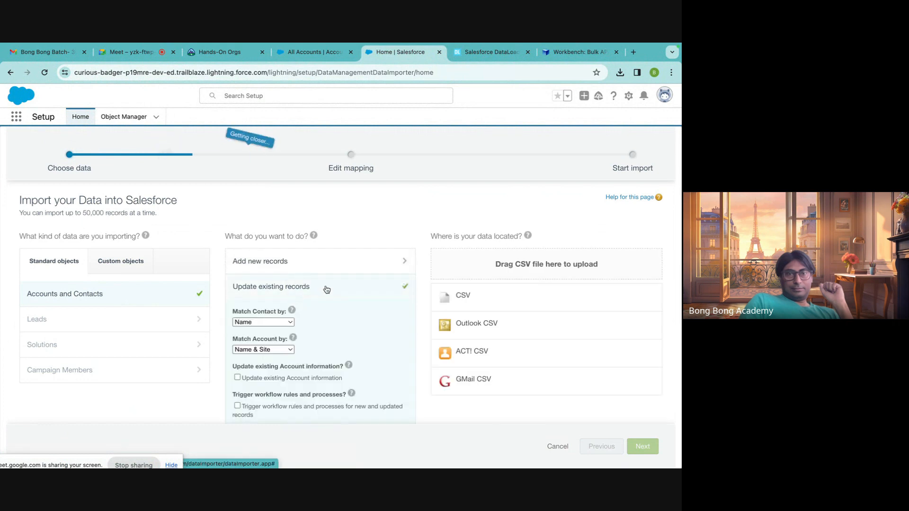
click(279, 350)
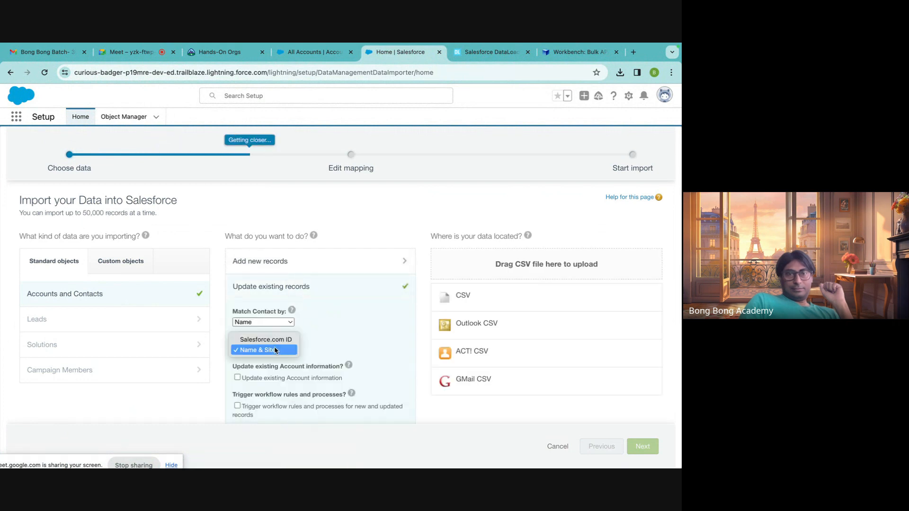
click(275, 339)
mouse_move(286, 341)
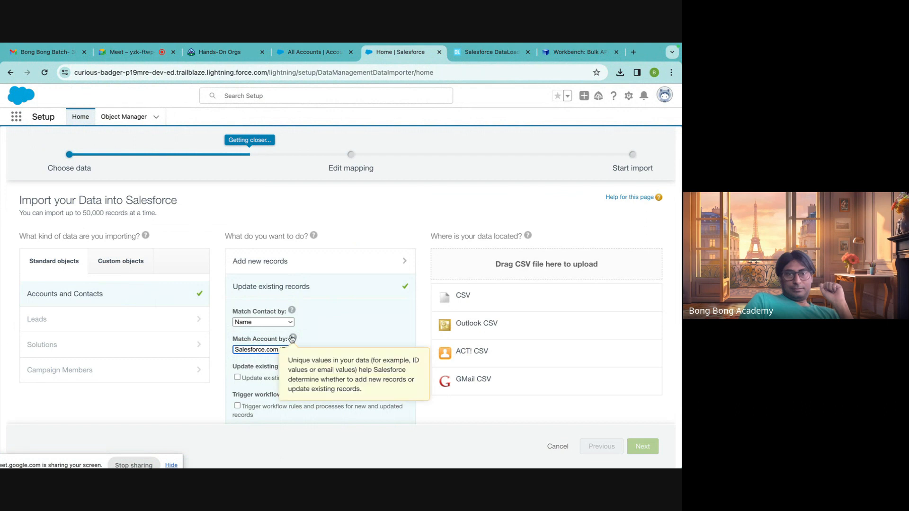
scroll(374, 303, down, 2)
scroll(383, 300, up, 1)
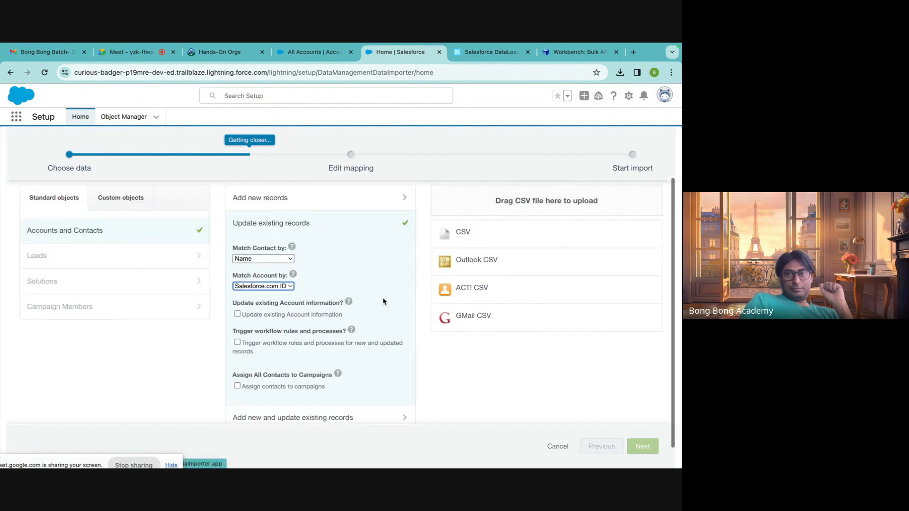
Select EditAccounts.csv from Downloads as the CSV data source and proceed to the field mapping.
click(479, 265)
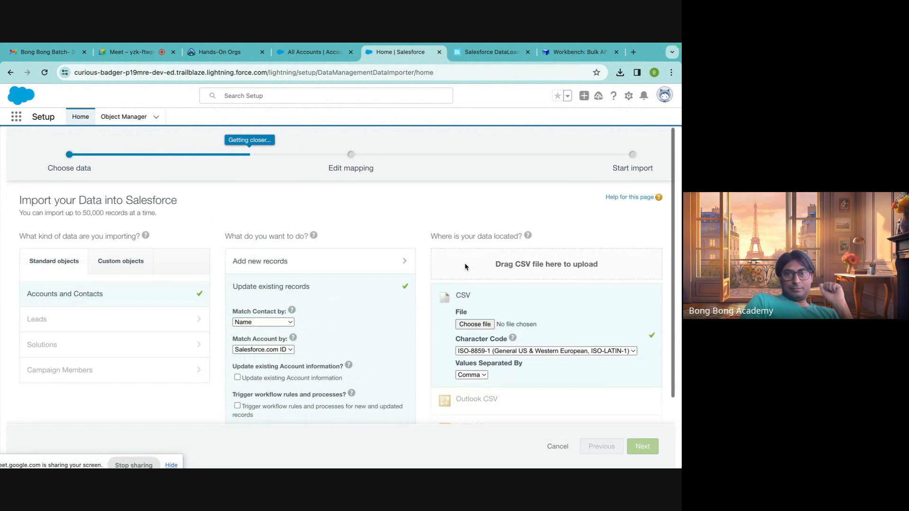
click(475, 321)
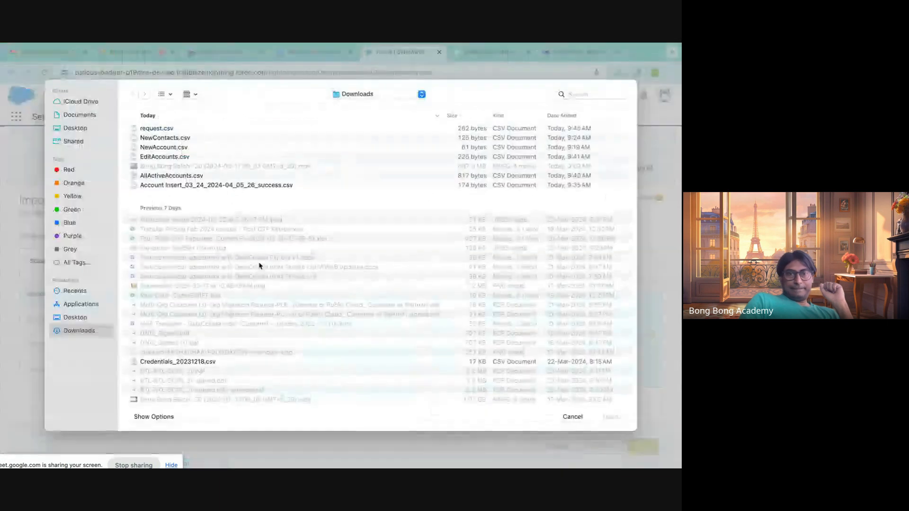
click(162, 159)
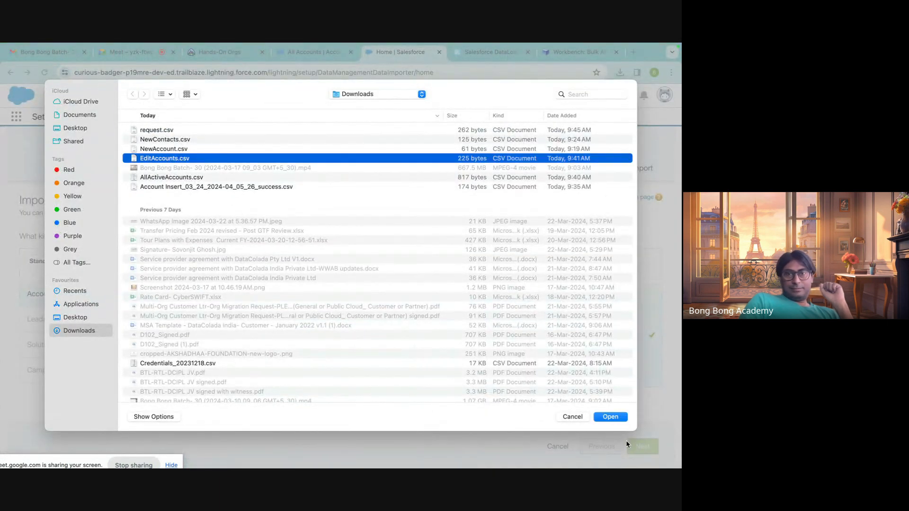
click(615, 419)
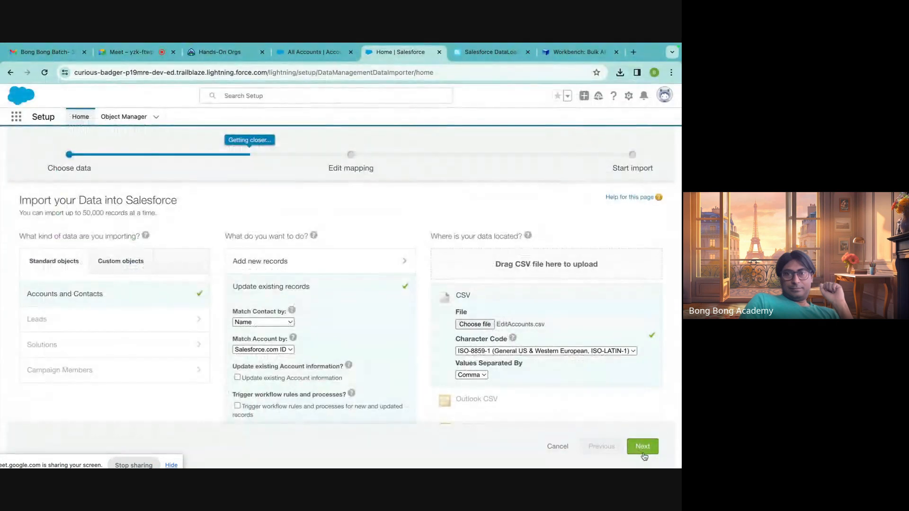
click(643, 449)
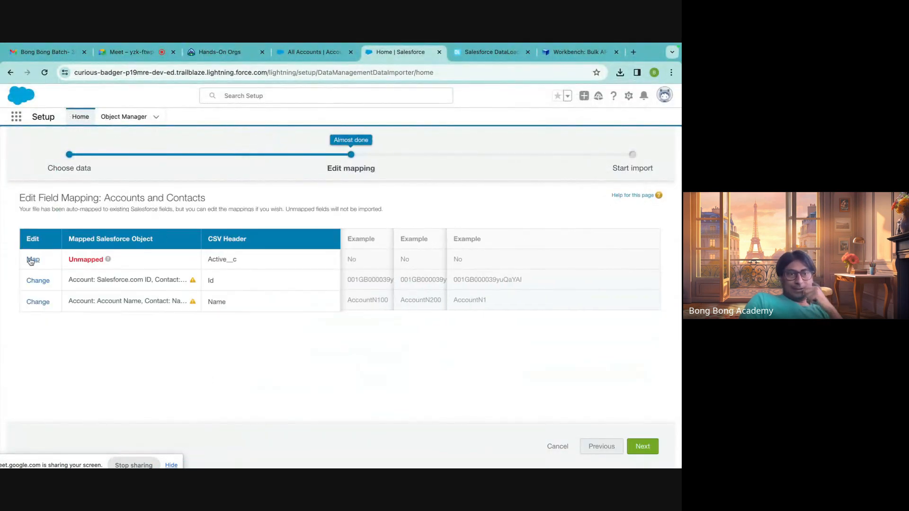
Map the unmapped Active__c column to the Account: Active field.
click(29, 261)
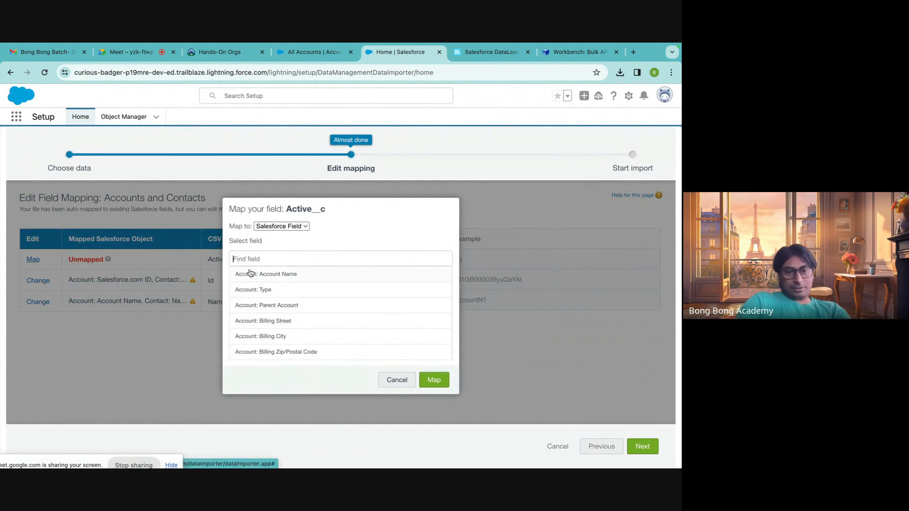
text(active)
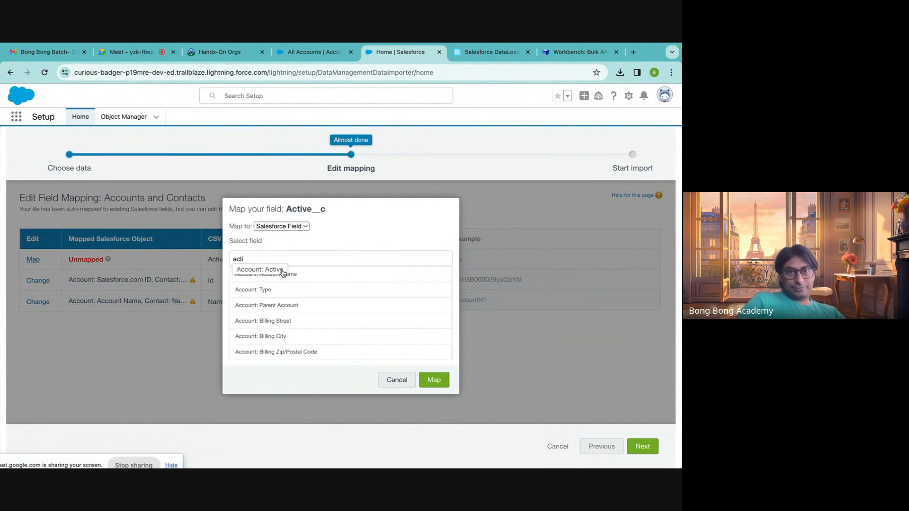
click(281, 267)
click(434, 379)
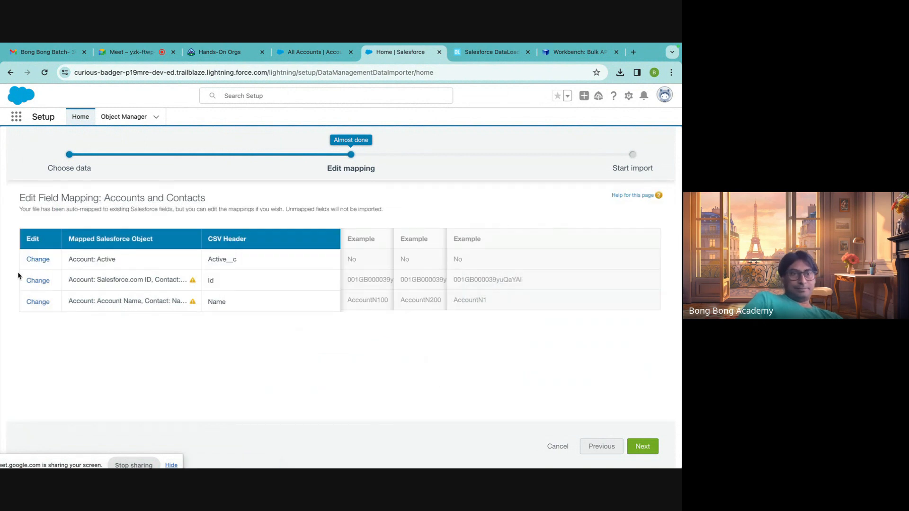
Remove the contact fields from the Id and Name column mappings, keeping only Account: Salesforce.com ID and Account: Account Name.
click(36, 281)
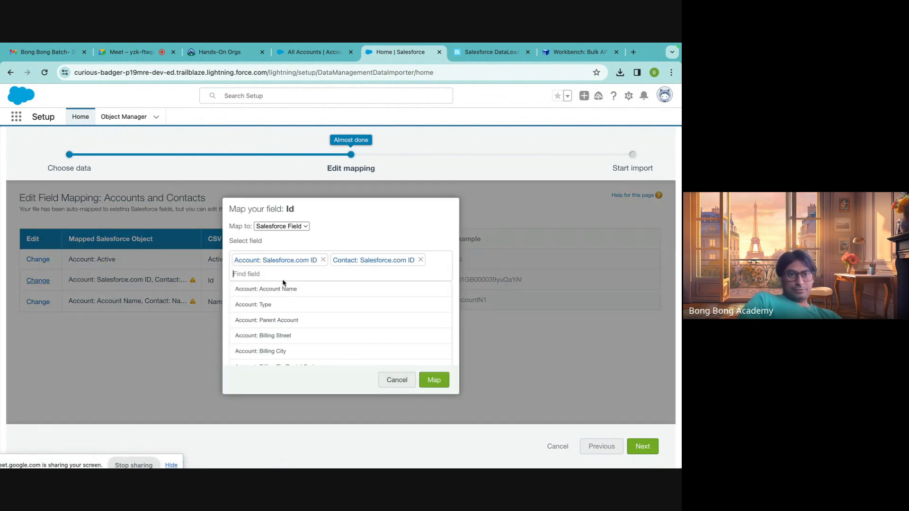
click(421, 260)
click(432, 377)
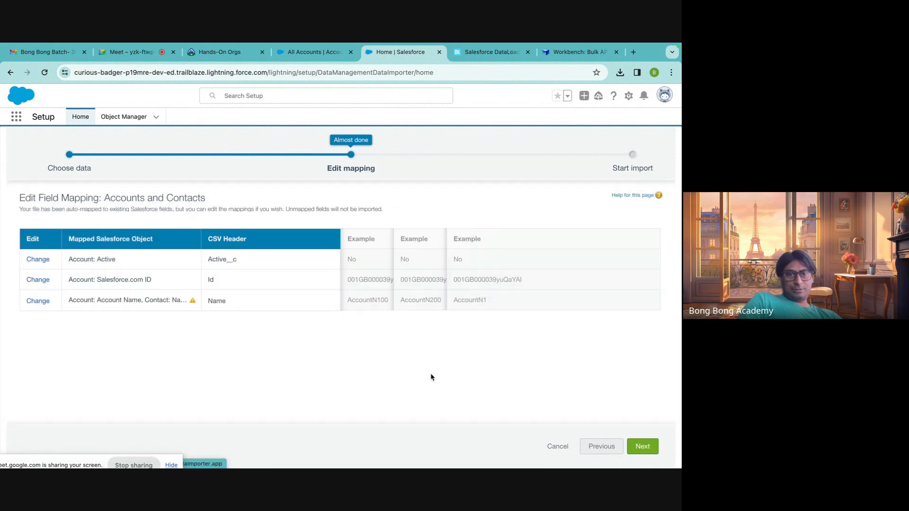
click(38, 301)
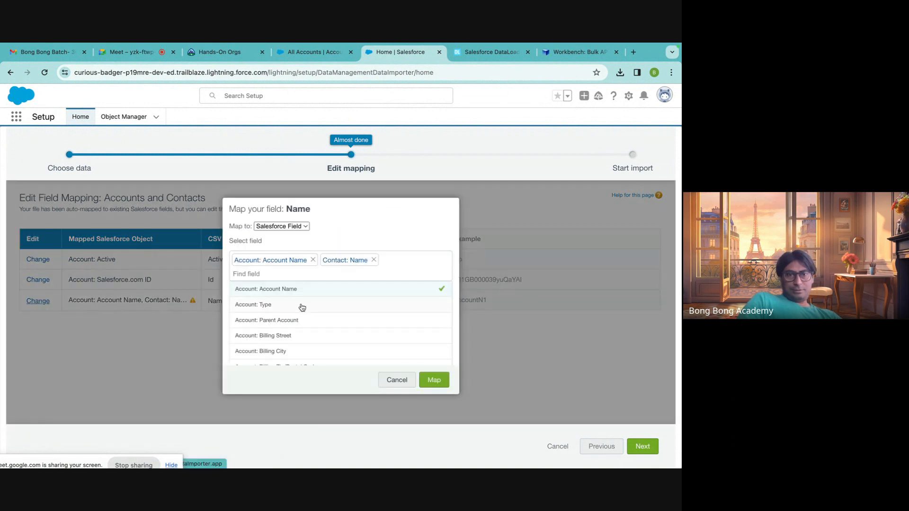
click(373, 260)
click(433, 379)
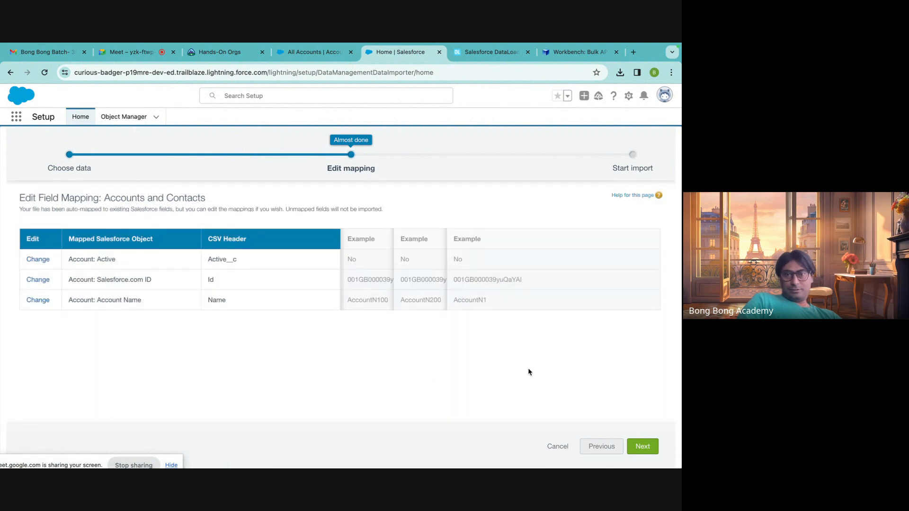
Accept the field mapping, start the import and go to its bulk data load job page.
click(643, 447)
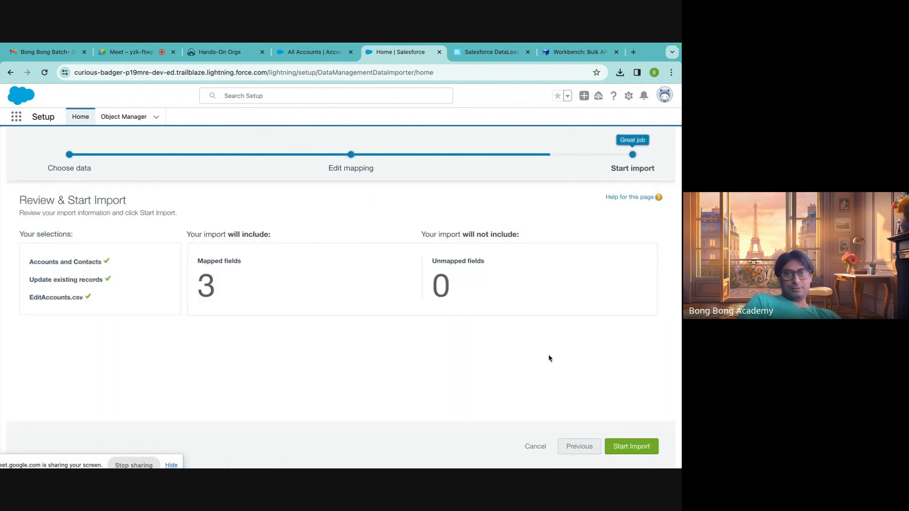
click(634, 446)
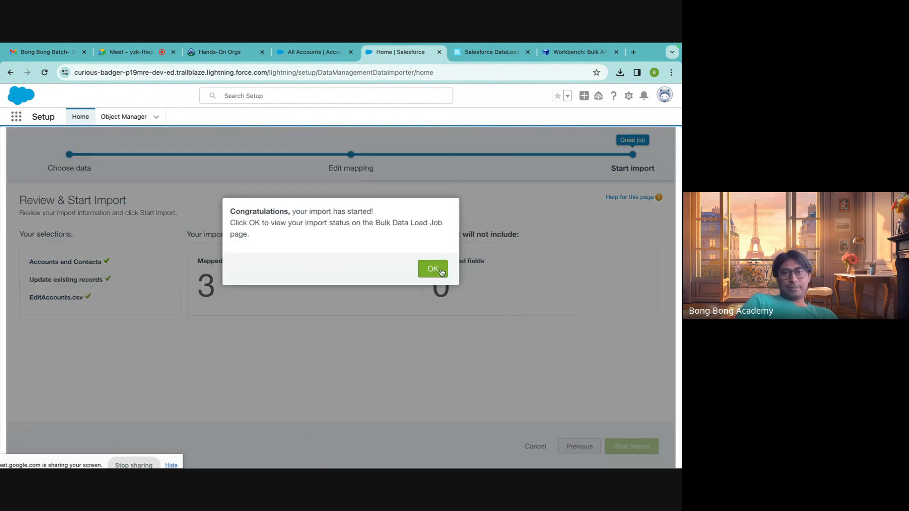
click(440, 271)
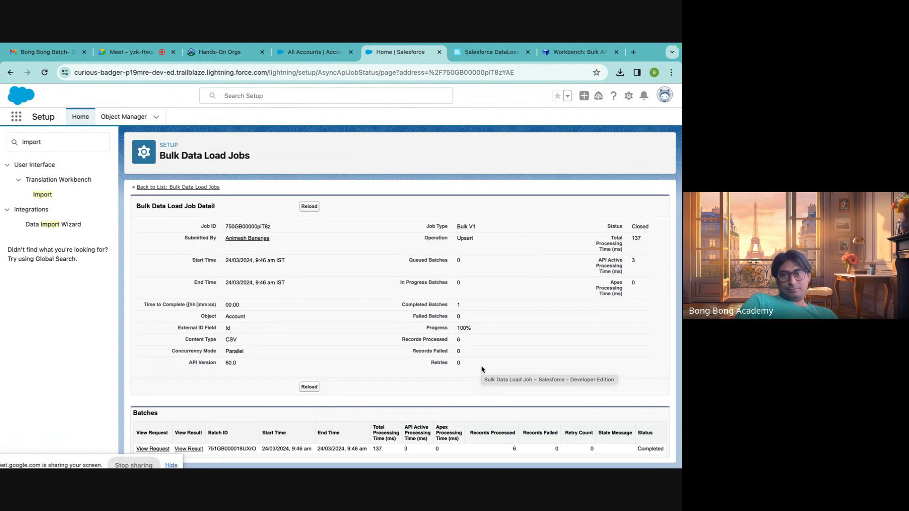
Download the batch's result file and open it to inspect the outcome of each record.
click(189, 450)
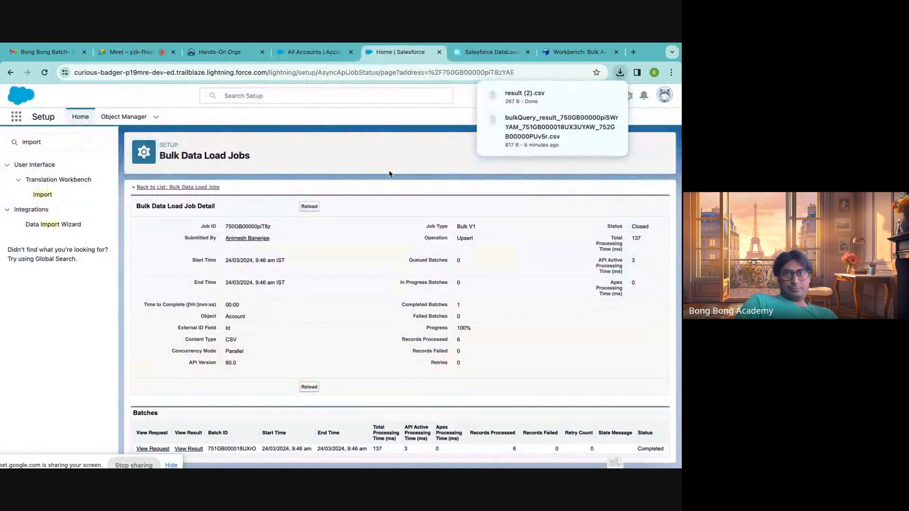
click(537, 97)
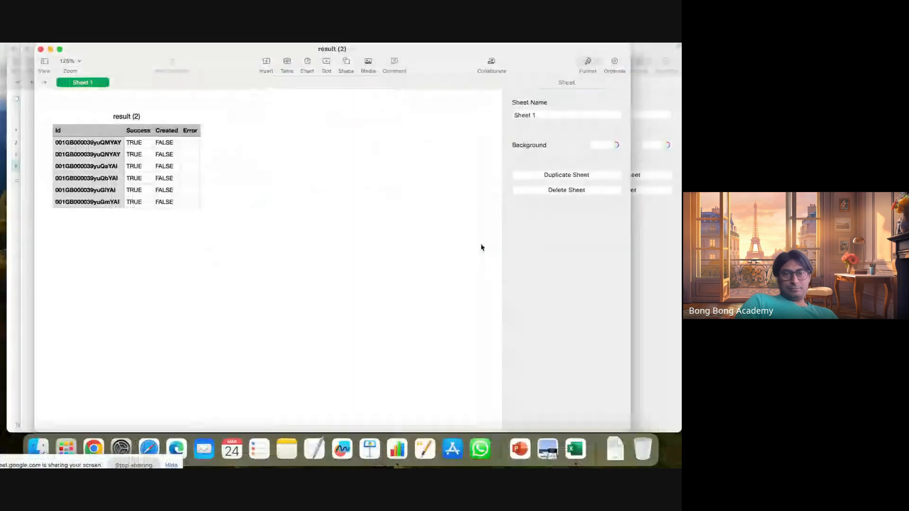
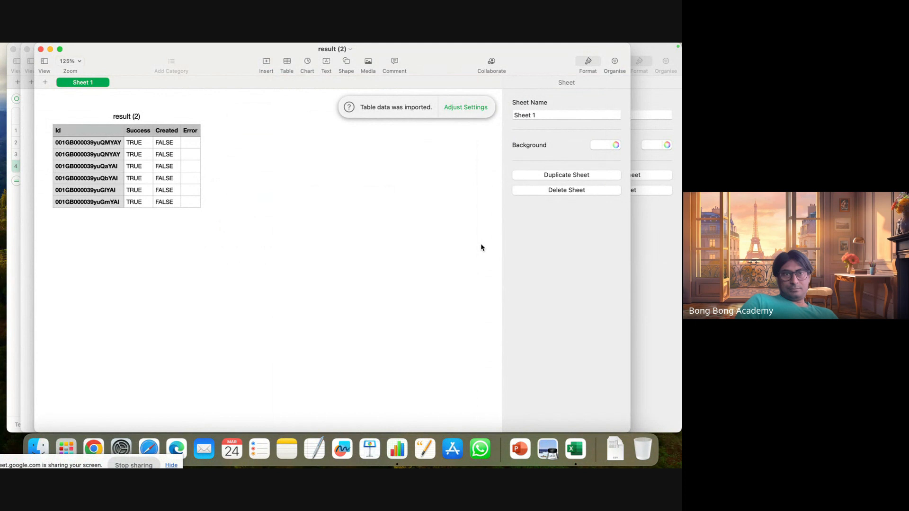
Switch to Chrome, reload the All Accounts list and open the Account100 record to check its values.
click(93, 448)
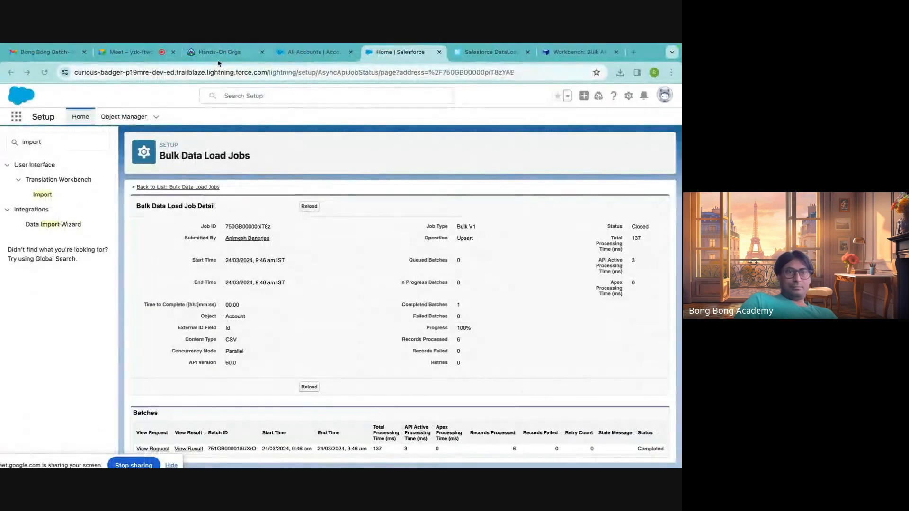
click(312, 52)
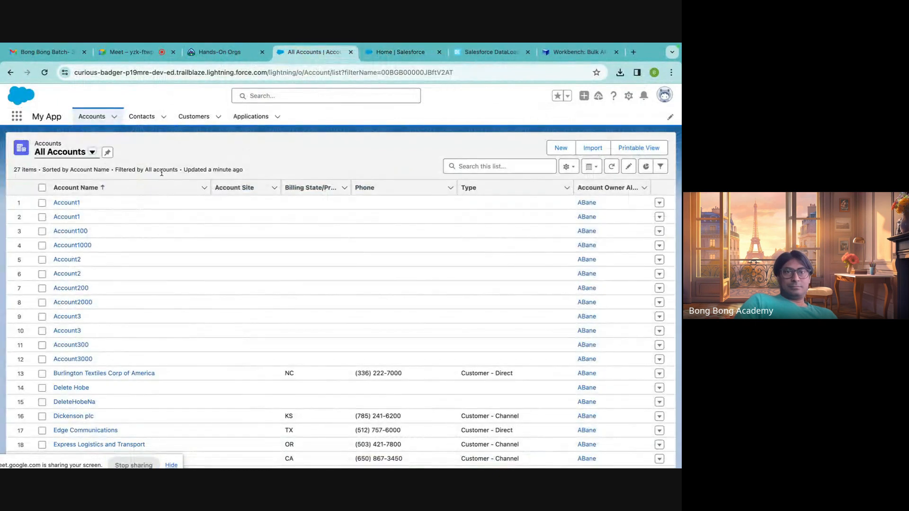
click(92, 152)
click(86, 185)
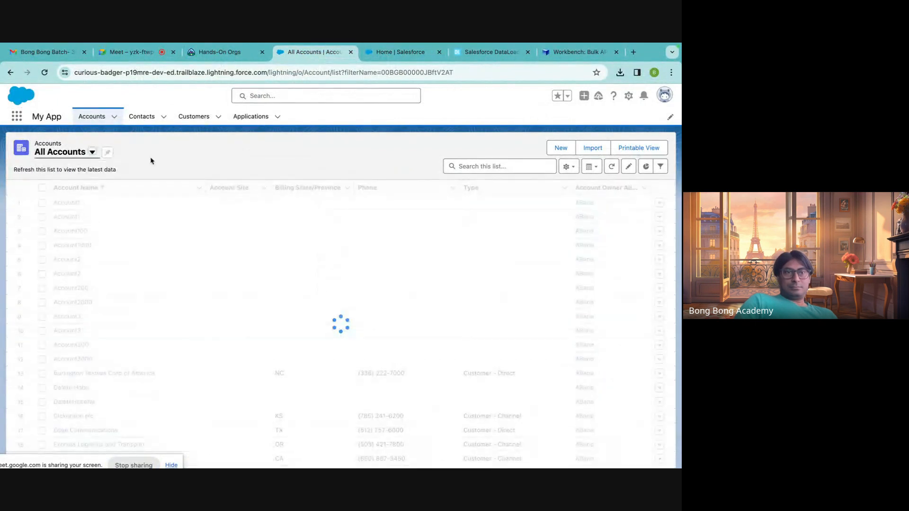
click(81, 232)
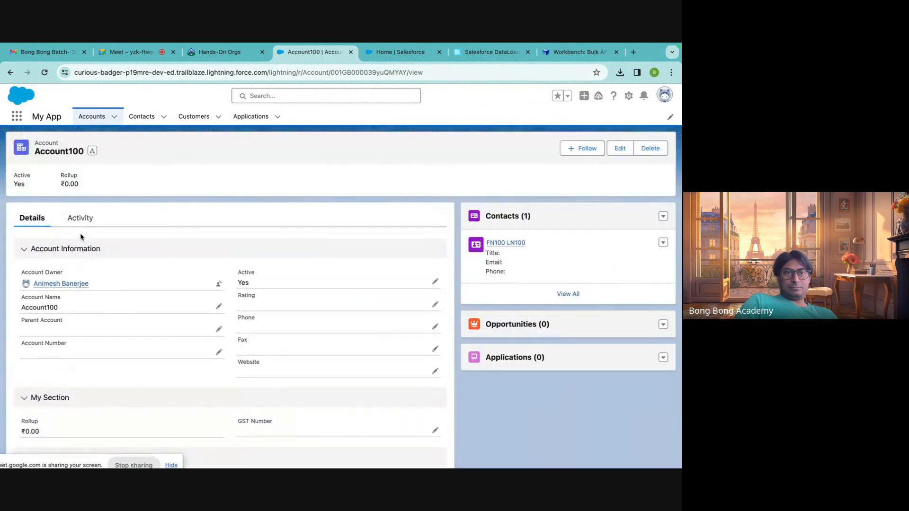
Return to the All Accounts list and open the Account300 record to check its details.
click(10, 73)
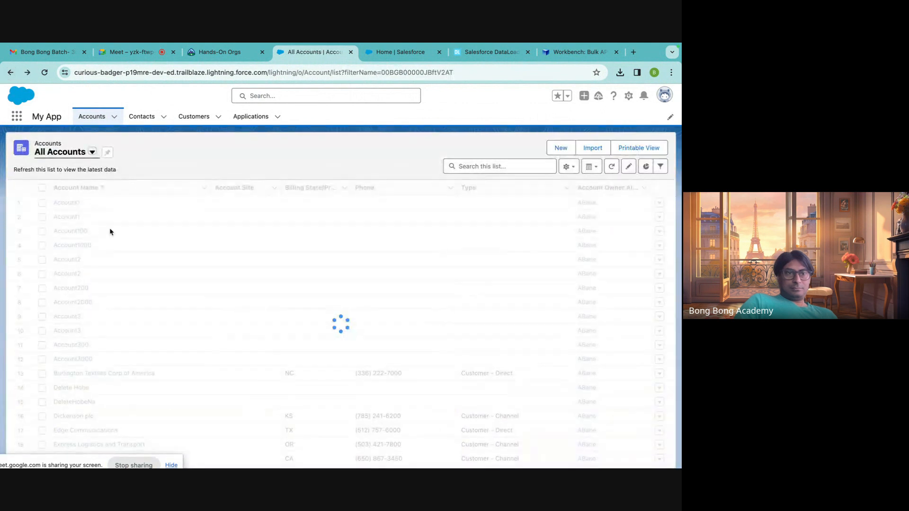
scroll(130, 308, down, 3)
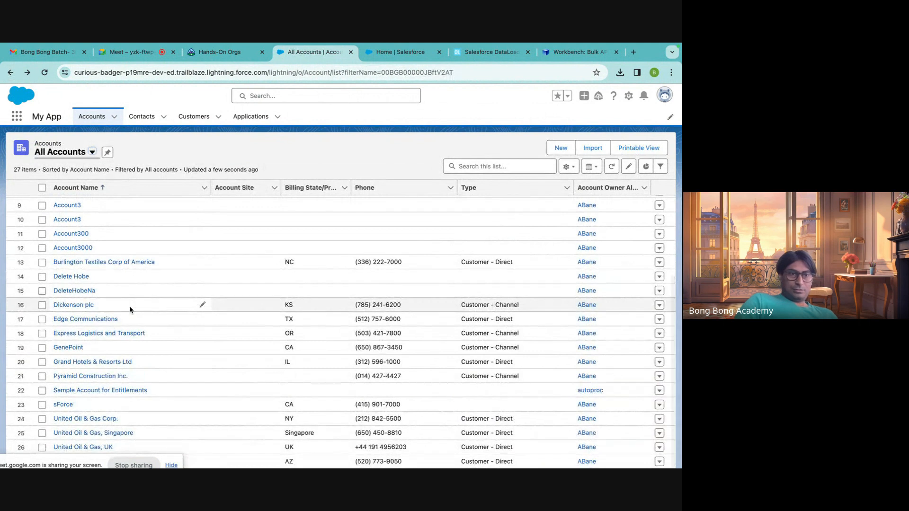
scroll(130, 310, up, 2)
click(80, 280)
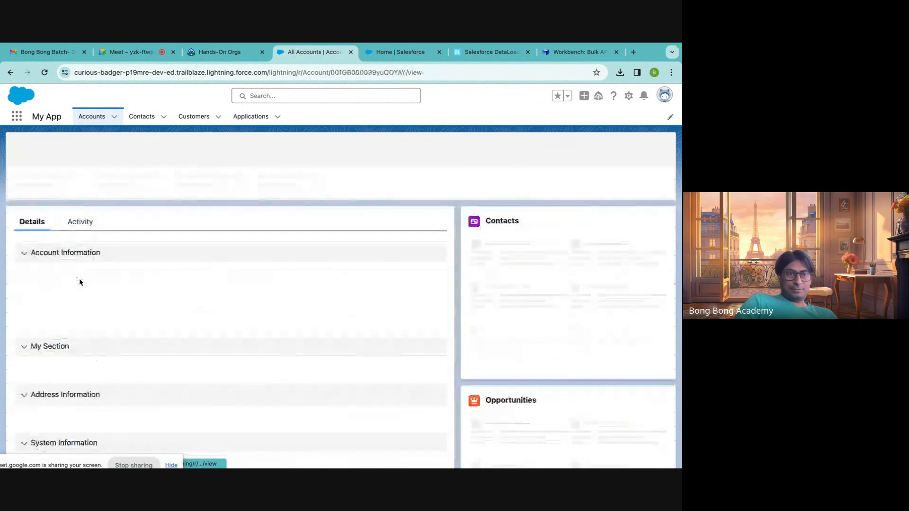
Switch to Excel and close the AllActiveAccounts and NewAccount workbooks, discarding unsaved changes.
mouse_move(616, 450)
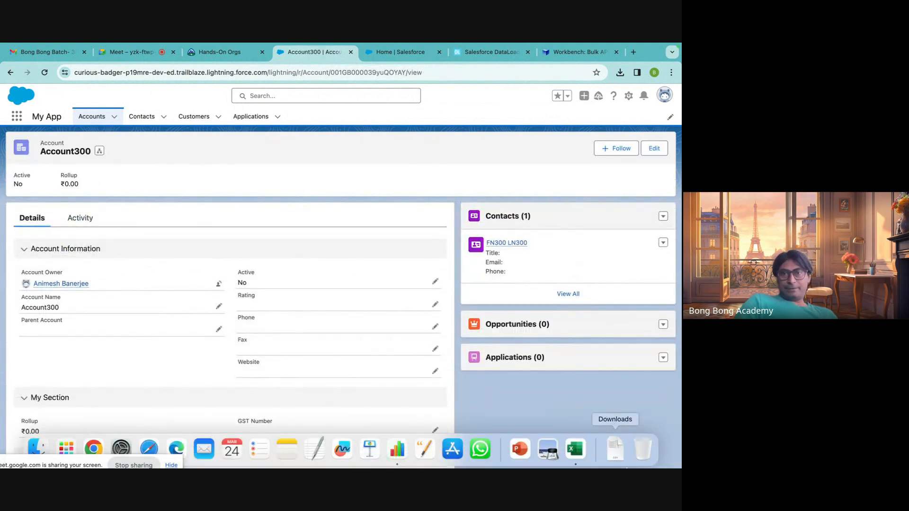
click(576, 449)
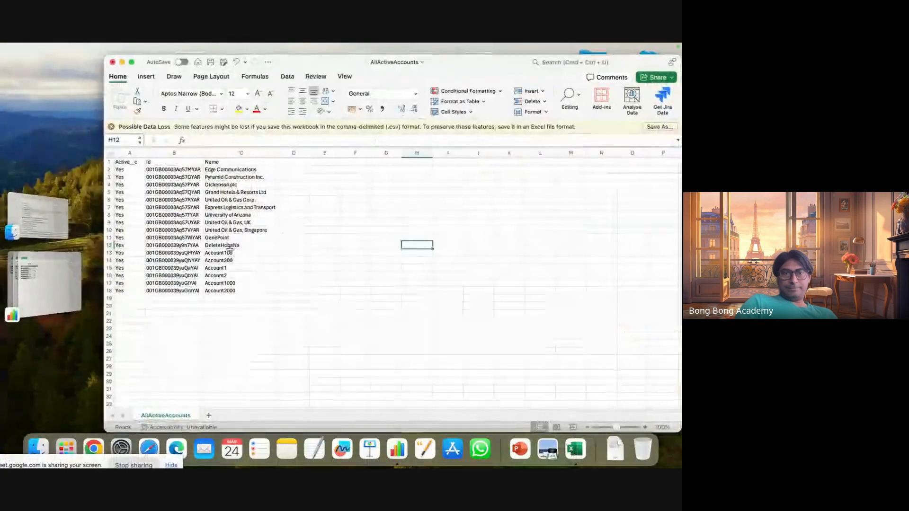
click(112, 61)
click(400, 283)
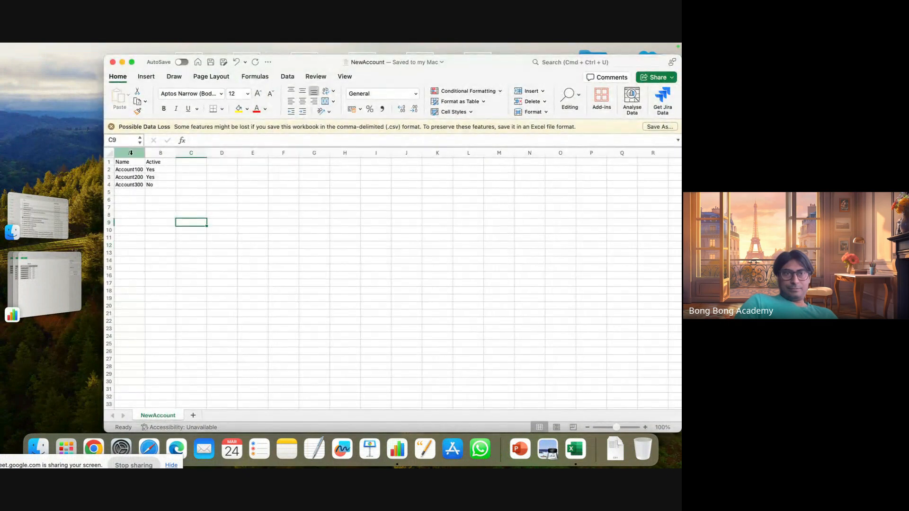
click(112, 61)
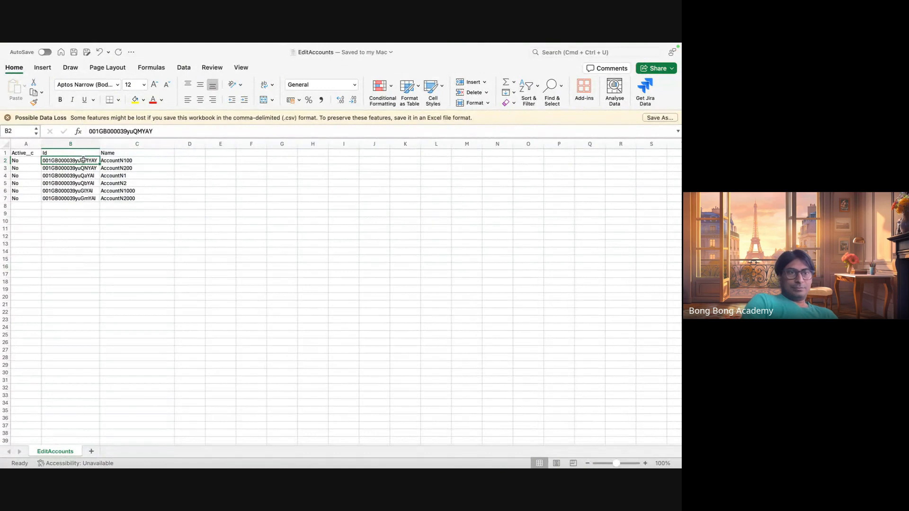
Copy the first record's Id from EditAccounts and open that account in Chrome by replacing the record Id in the address.
key(super+c)
key(ctrl+Right)
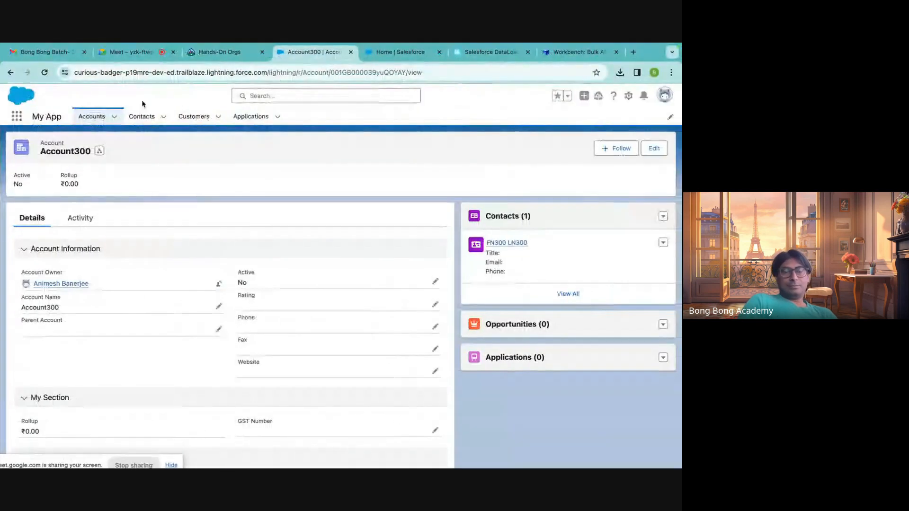
double_click(353, 76)
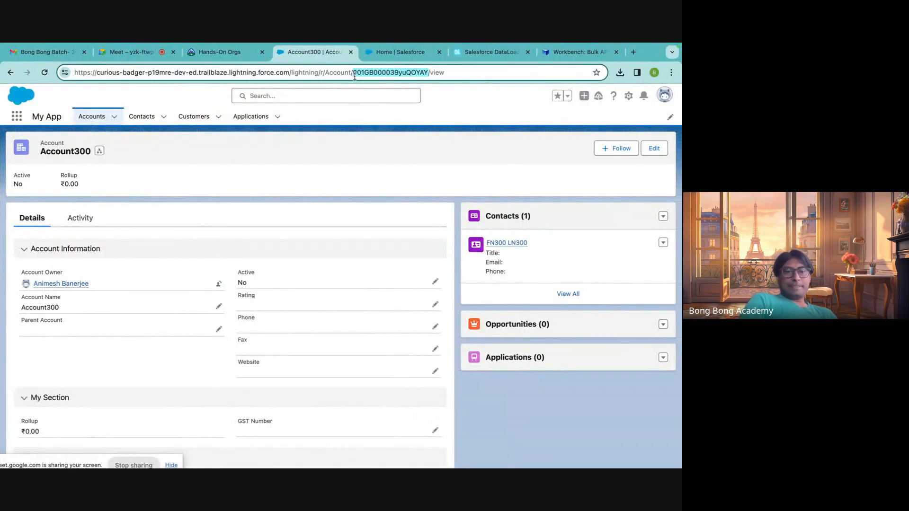
key(super+v)
key(Return)
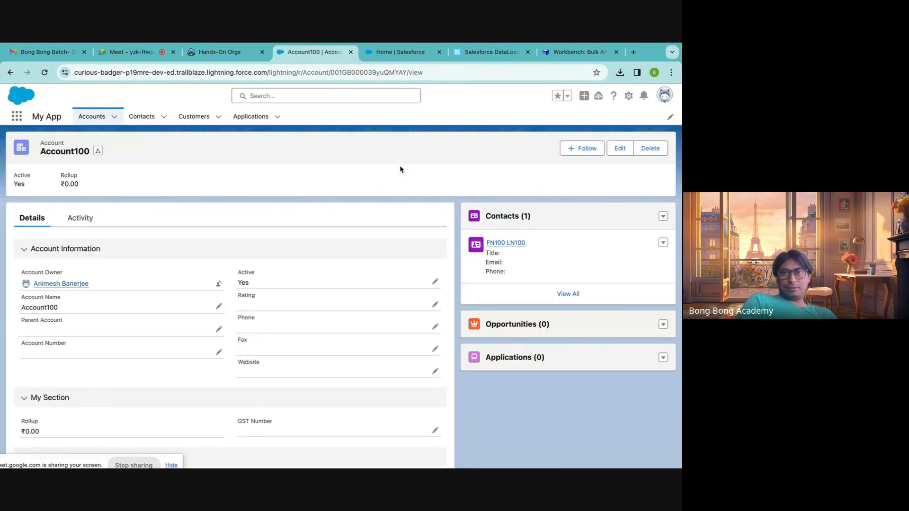
Switch to Workbench and open its data Update page.
click(398, 52)
click(474, 51)
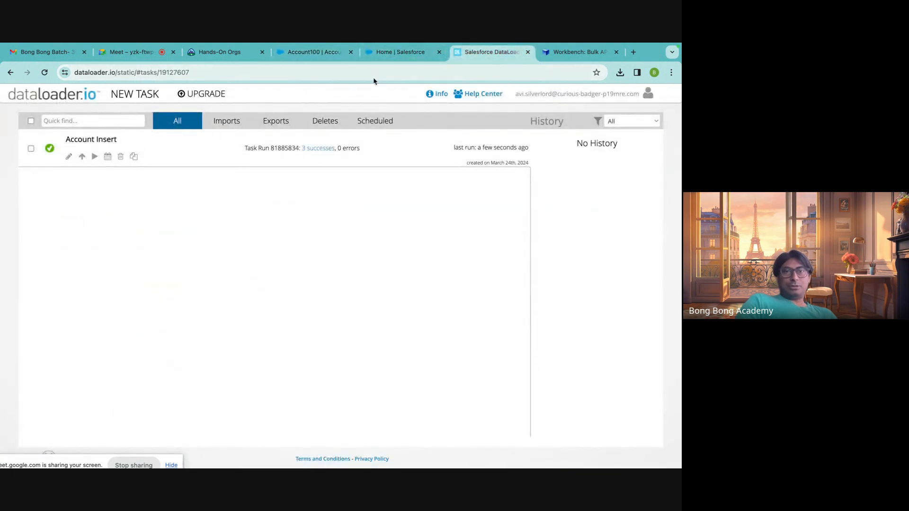
click(609, 52)
mouse_move(358, 95)
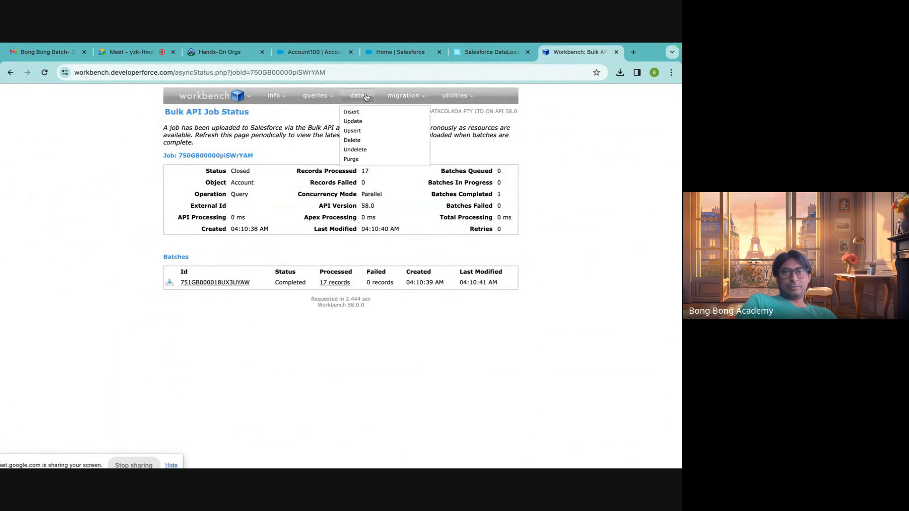
click(356, 123)
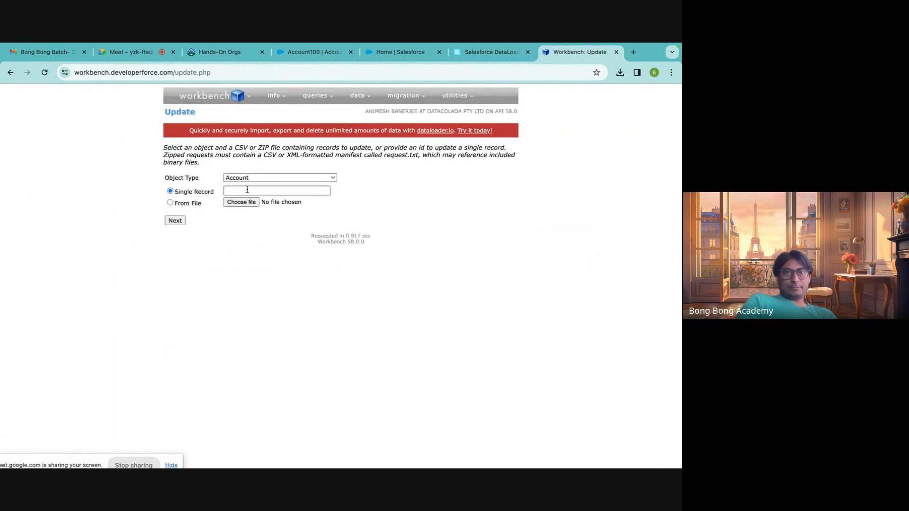
Upload EditAccounts.csv from Downloads as the source file for the Account update.
click(185, 204)
click(252, 207)
click(176, 168)
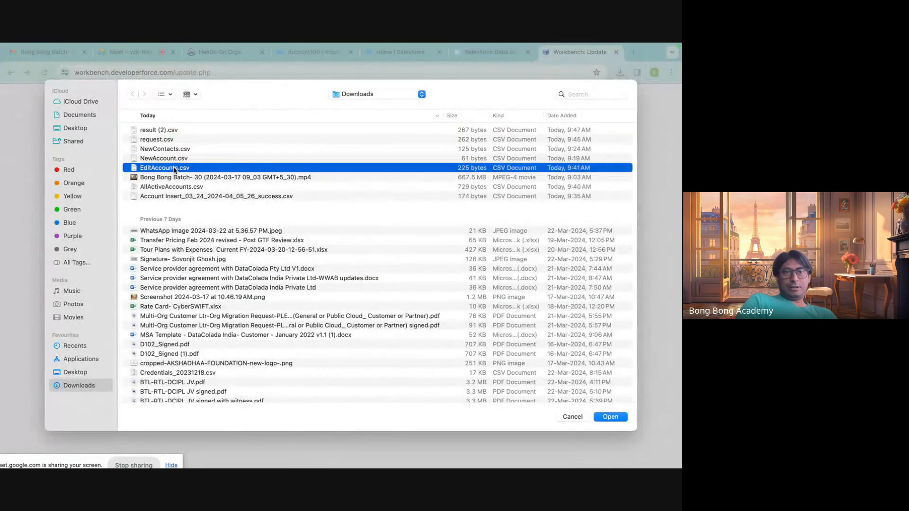
click(612, 418)
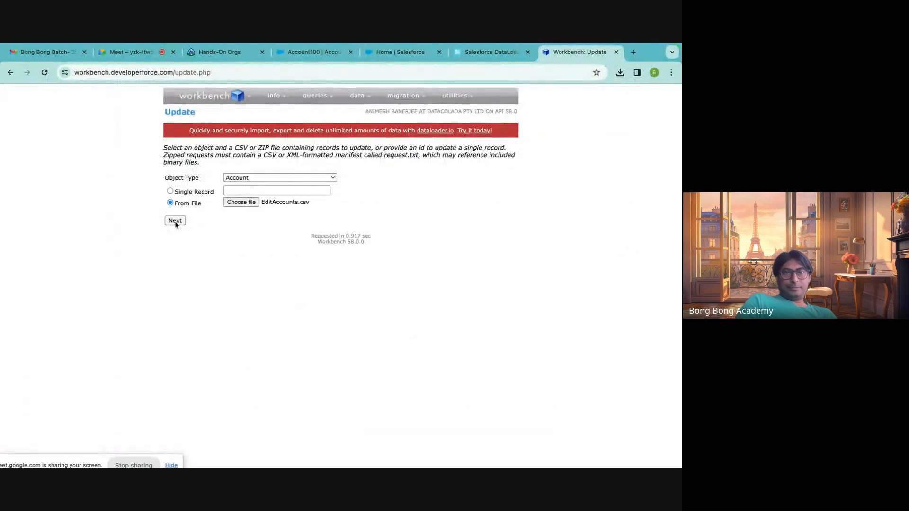
click(175, 221)
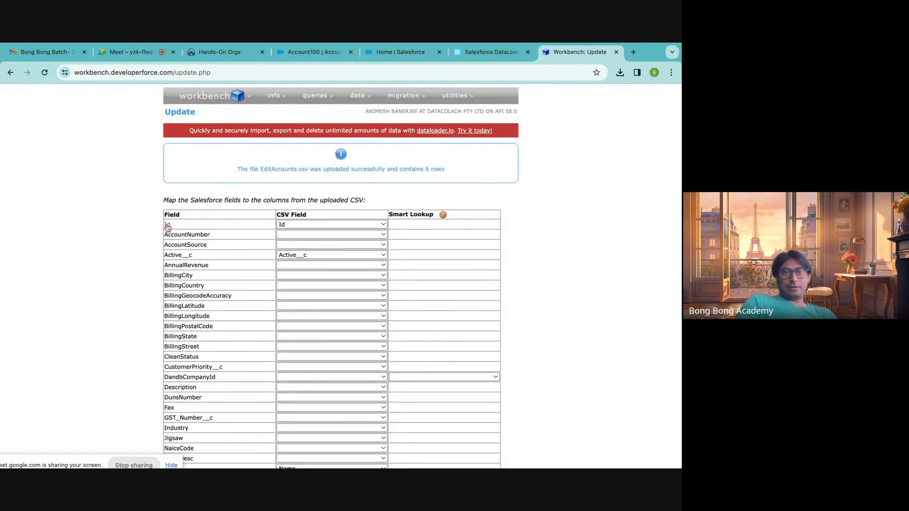
Keep the Id field mapped to the Id column, accept the Active__c and Name mappings, and run the update.
click(301, 225)
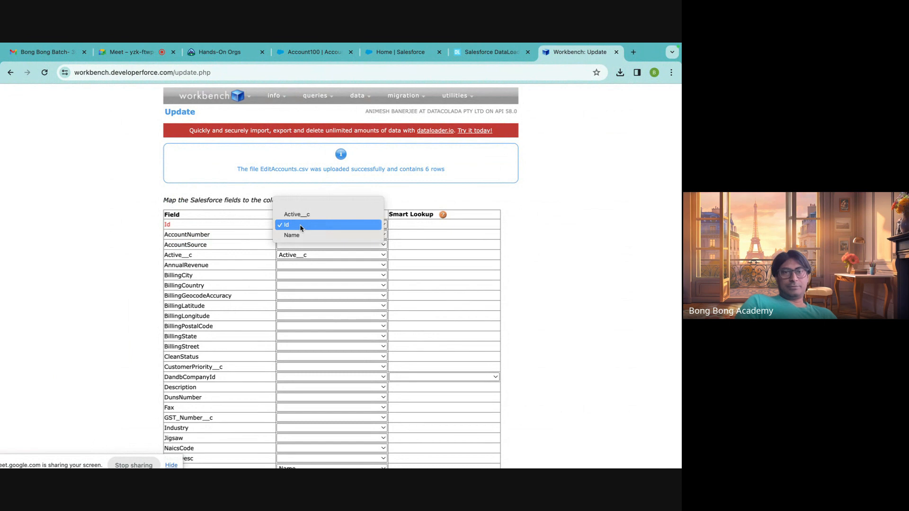
click(301, 225)
scroll(300, 259, down, 3)
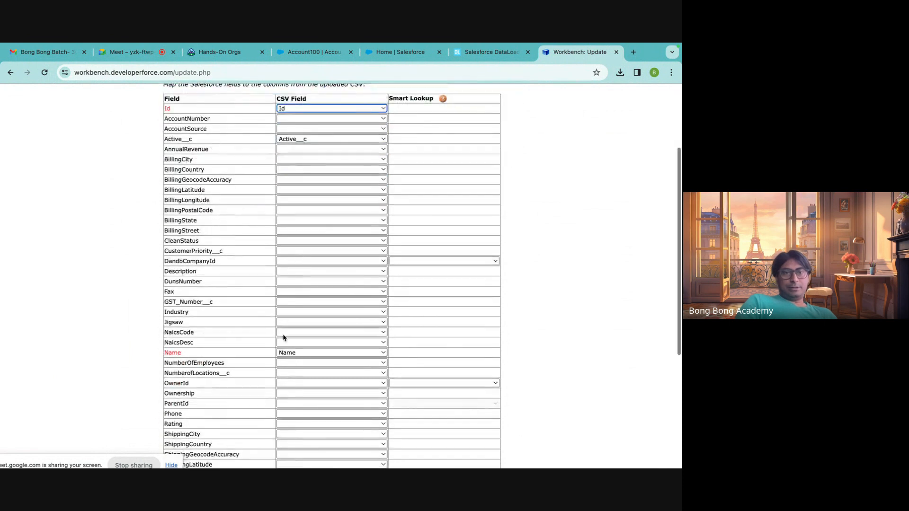
scroll(289, 356, down, 5)
click(190, 437)
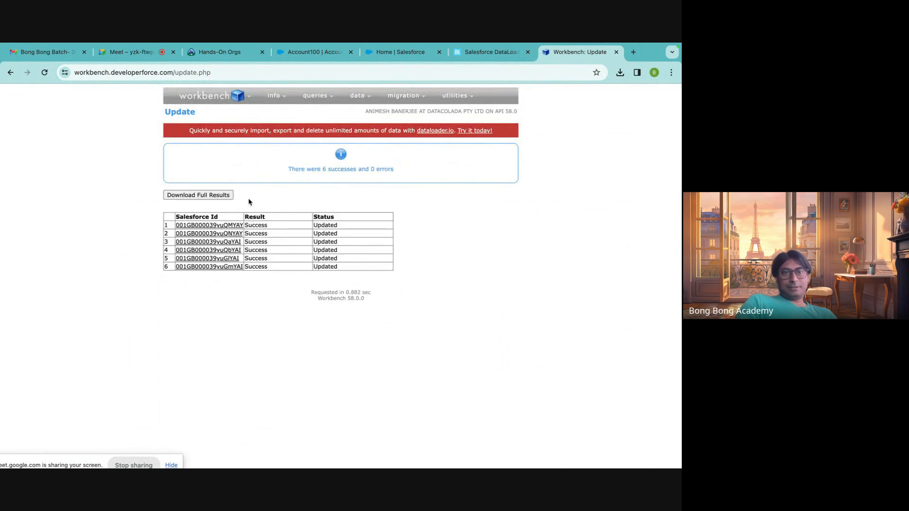
Go back to the Salesforce accounts, show the All Accounts list and open AccountN1 to verify the update.
click(144, 56)
click(219, 53)
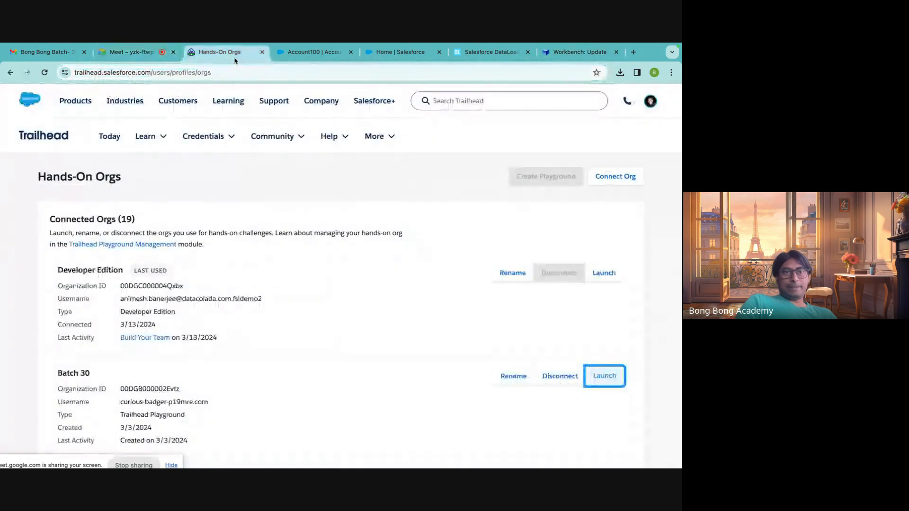
click(302, 53)
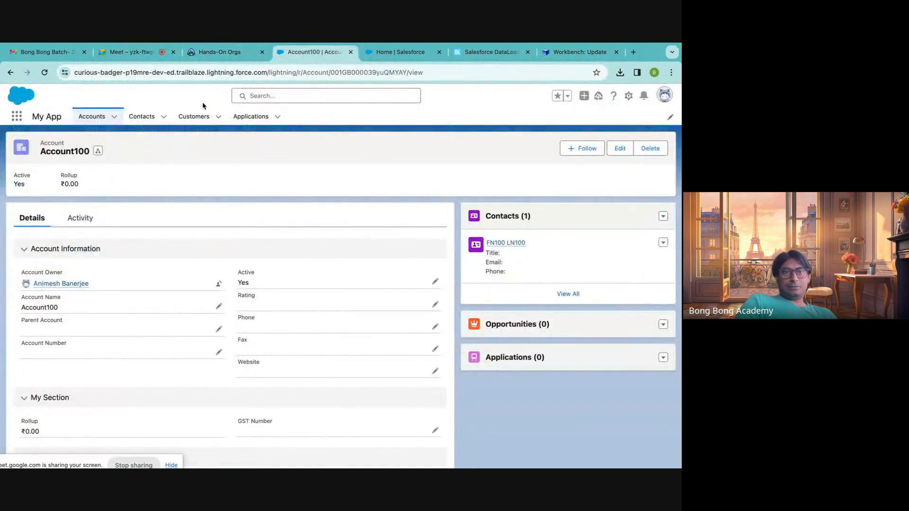
click(92, 117)
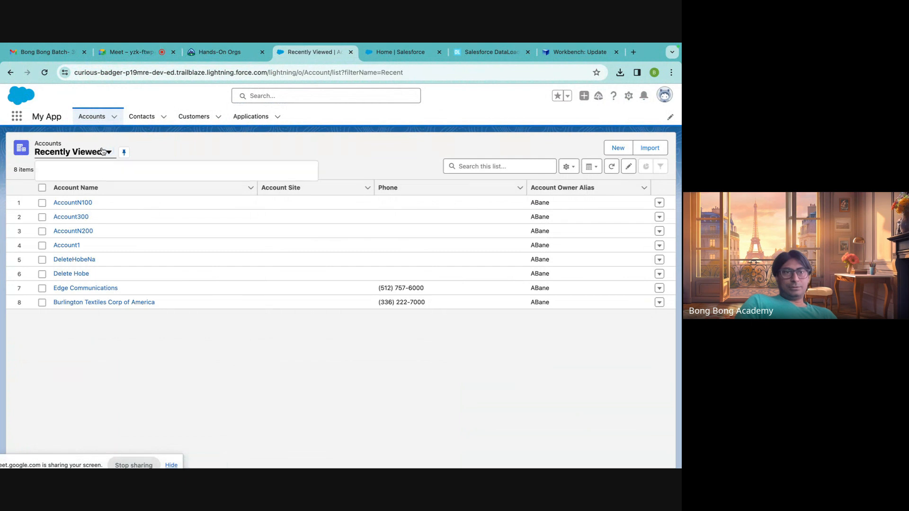
click(87, 184)
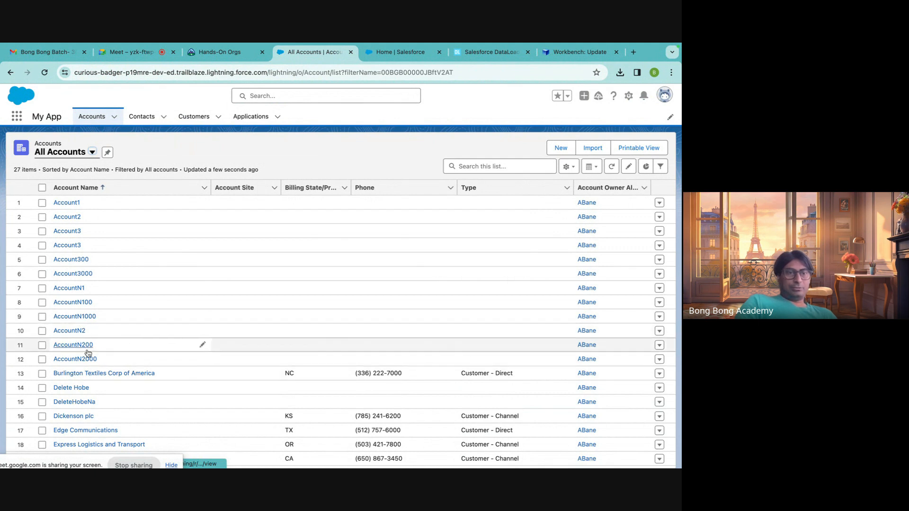
click(65, 289)
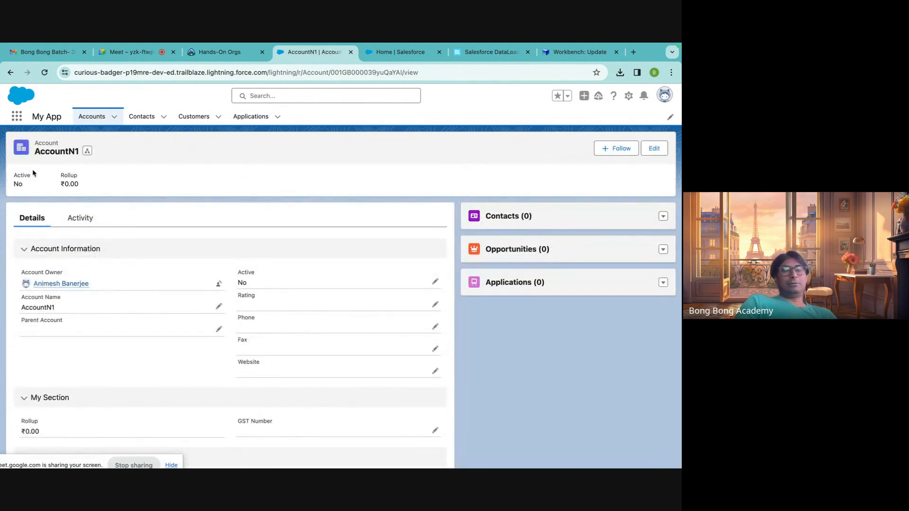
Start a new import task in dataloader.io and choose Update as its operation.
click(565, 55)
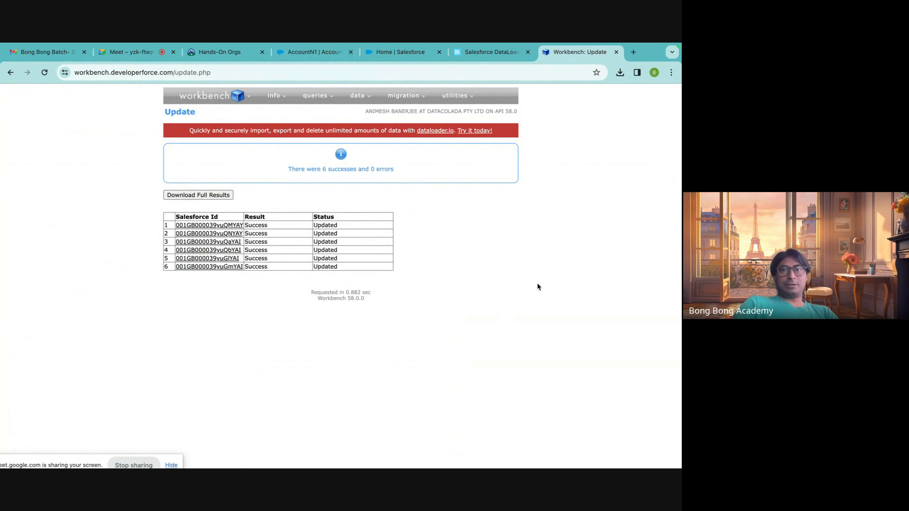
click(493, 53)
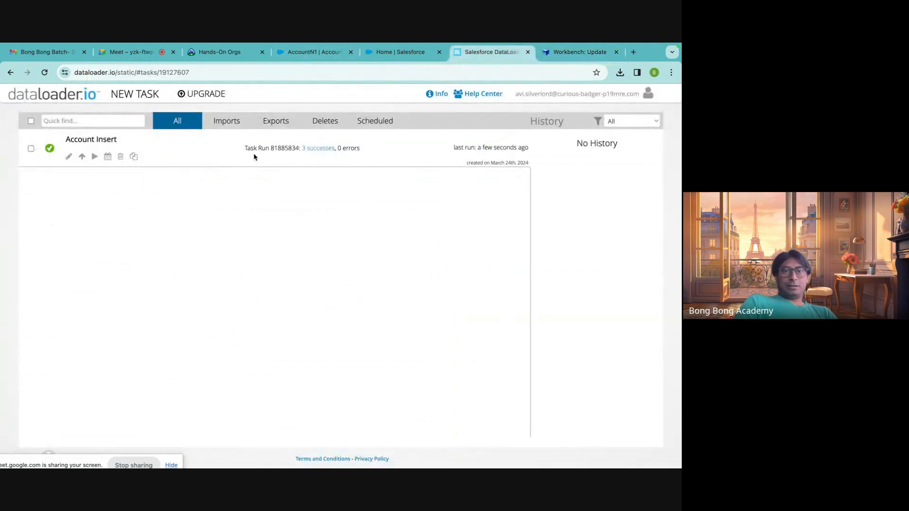
click(130, 96)
click(135, 121)
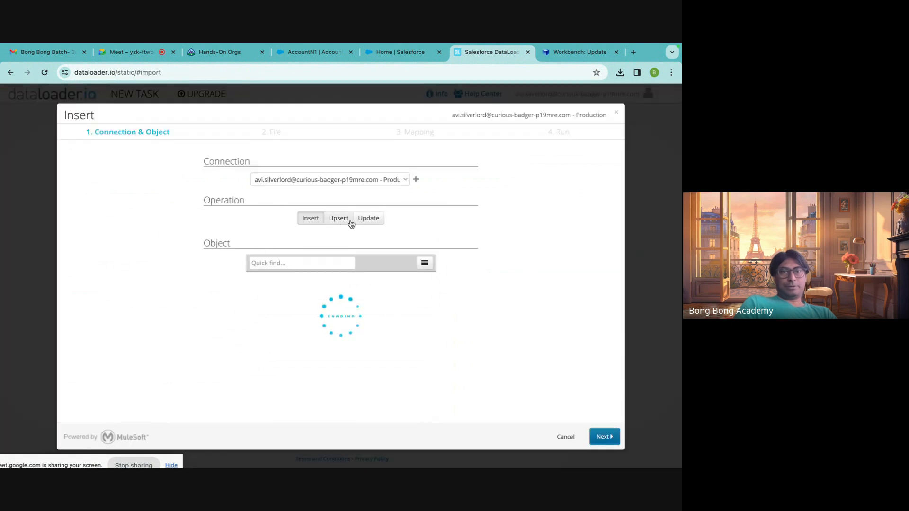
click(369, 221)
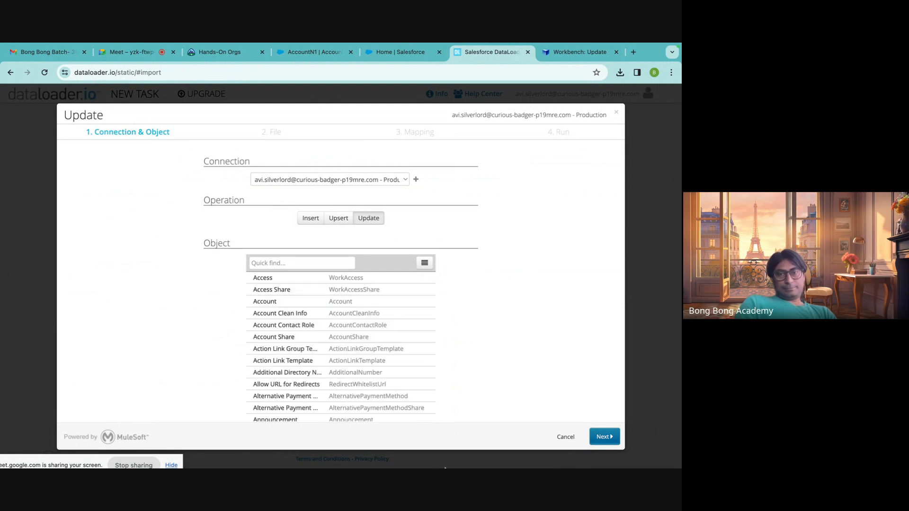
Switch to EditAccounts in Excel and change the names in C2 to C5 to AccountNN100, AccountNN200, AccountNN1 and AccountNN2.
click(575, 450)
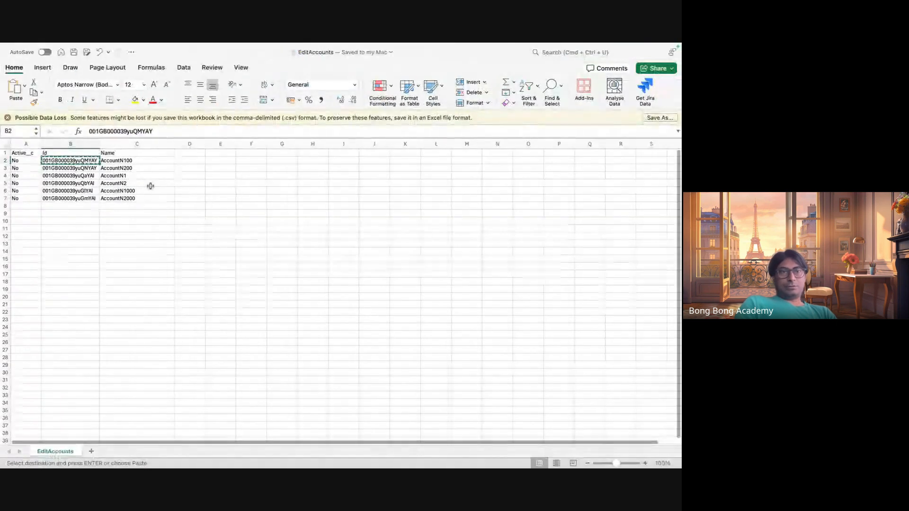
double_click(132, 160)
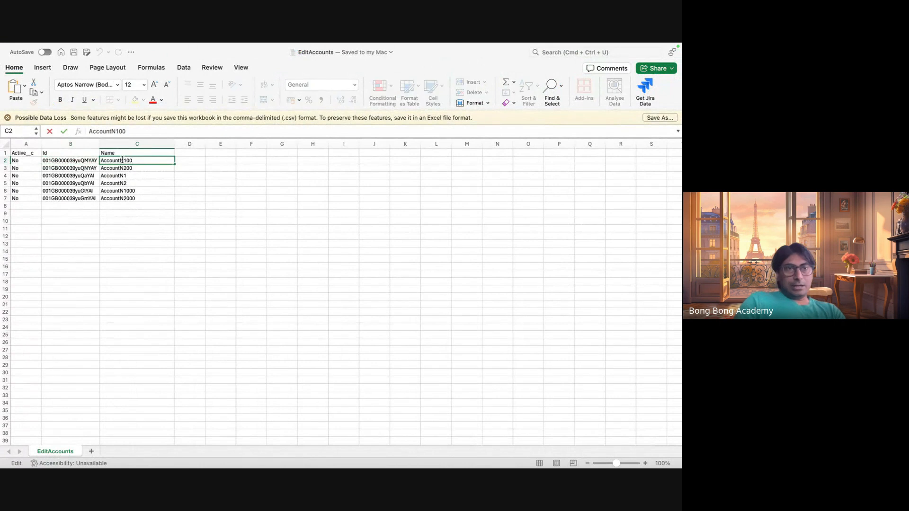
text(N)
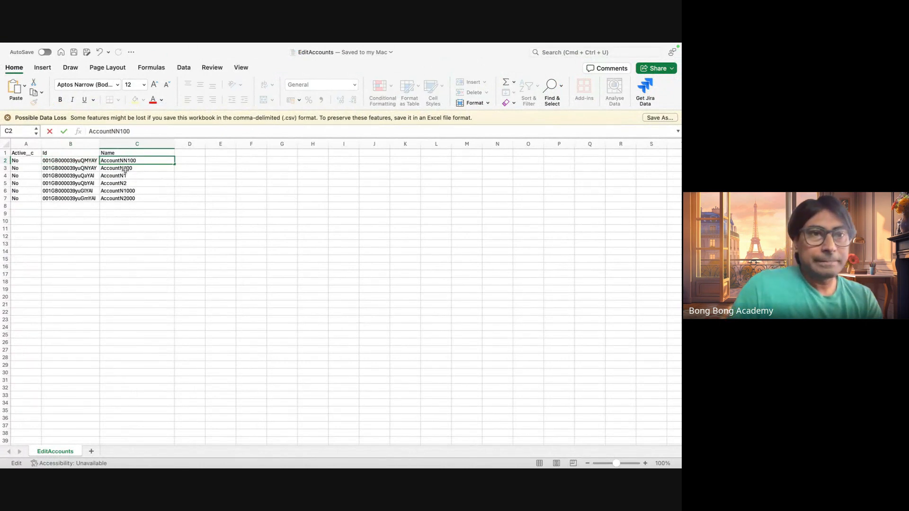
double_click(125, 168)
text(N)
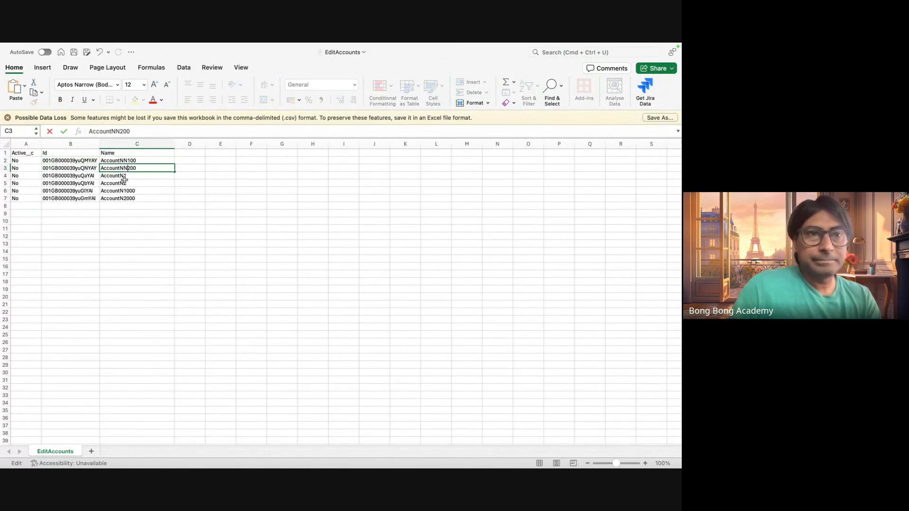
double_click(124, 175)
text(N)
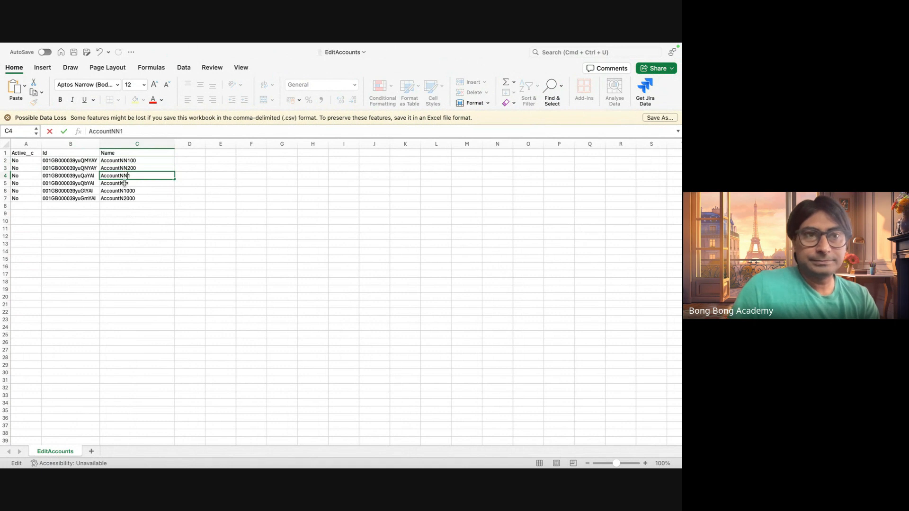
double_click(124, 183)
text(N)
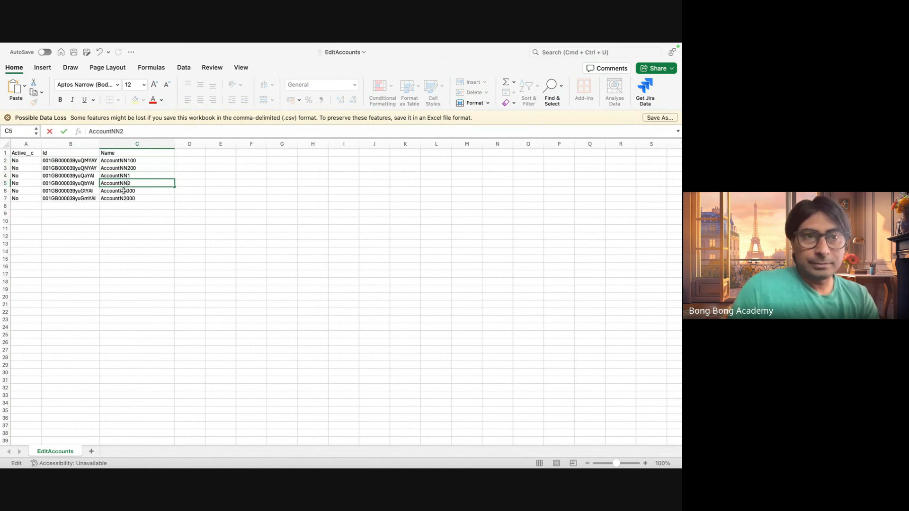
Rename the last two accounts AccountNN1000 and AccountNN2000, and save the EditAccounts file.
double_click(123, 191)
text(N)
click(123, 198)
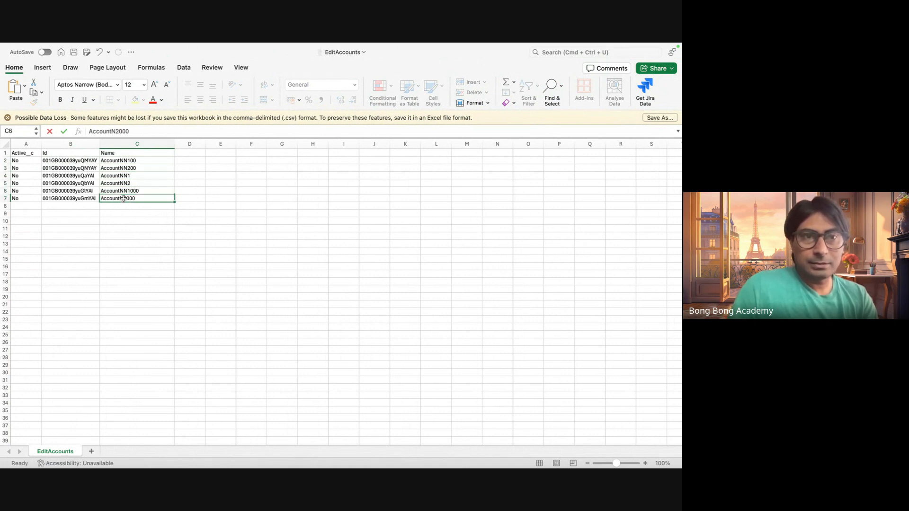
double_click(124, 199)
text(N)
click(187, 281)
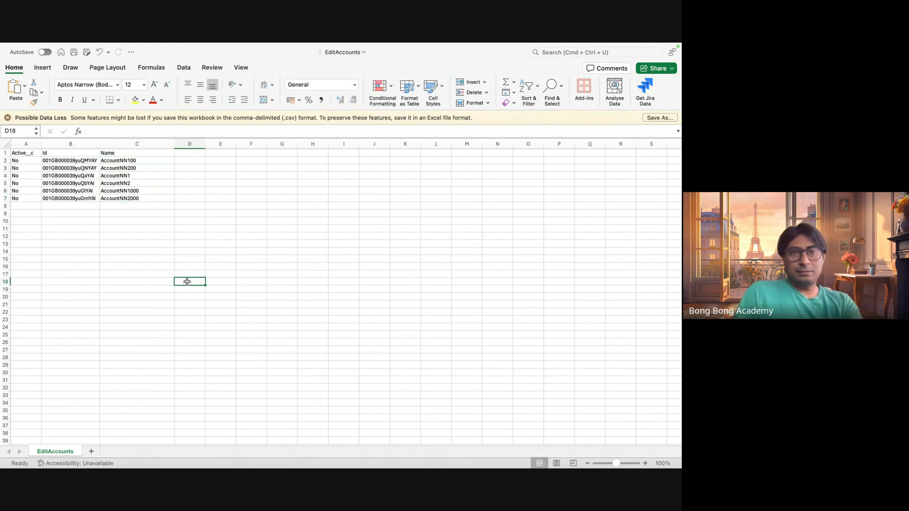
key(super+s)
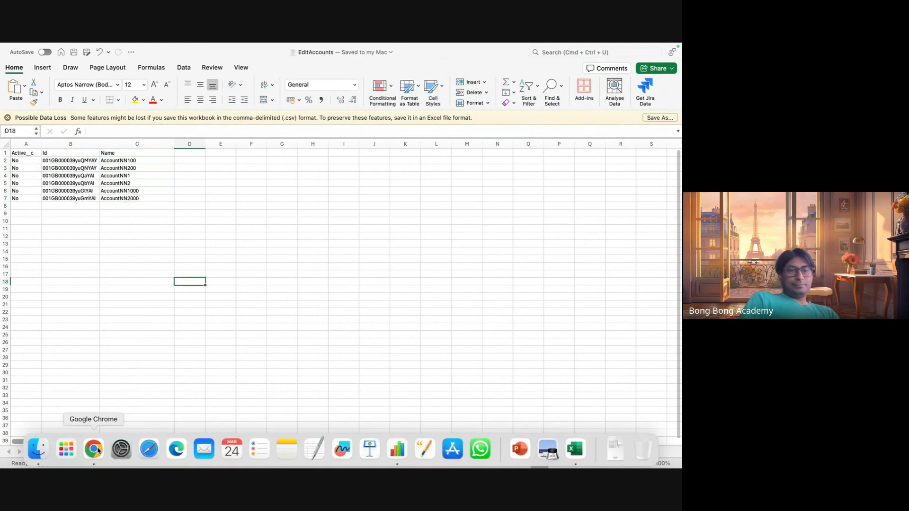
Return to the dataloader.io update task in Chrome, choose Account as its object and proceed to the file stage.
click(95, 450)
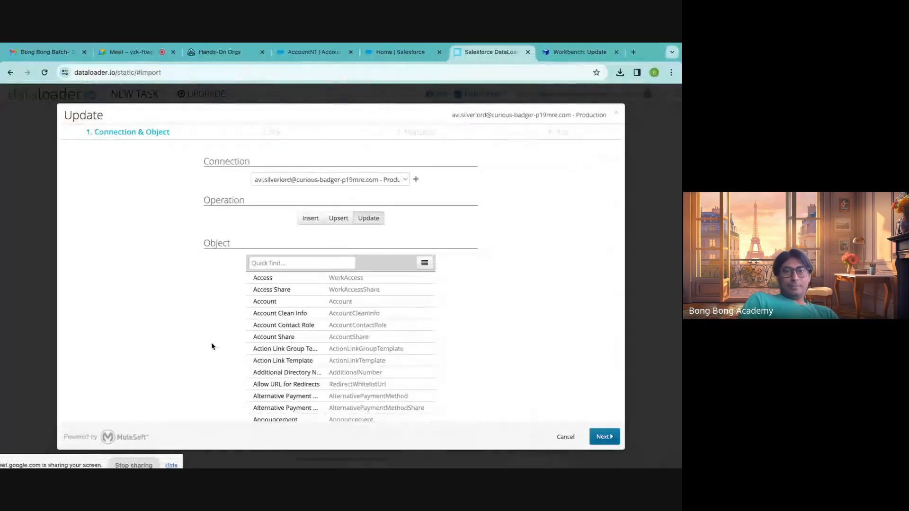
click(287, 259)
text(acc)
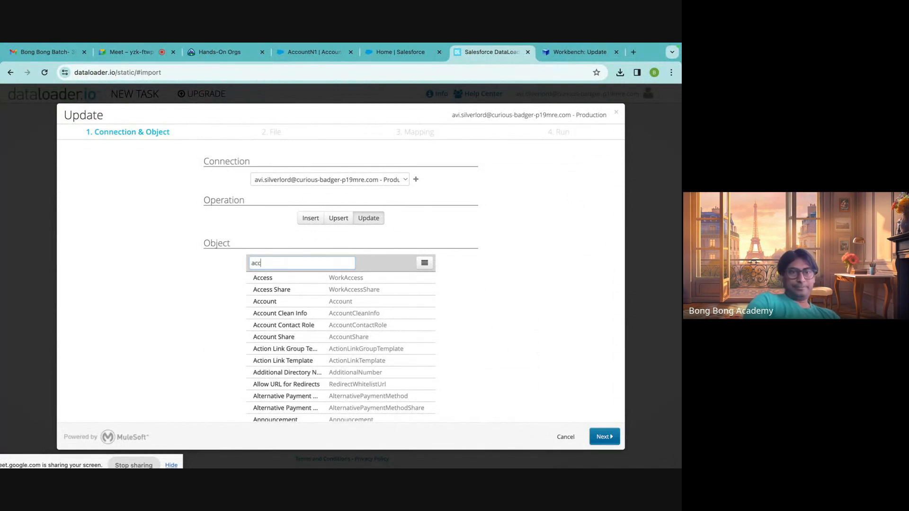
click(265, 301)
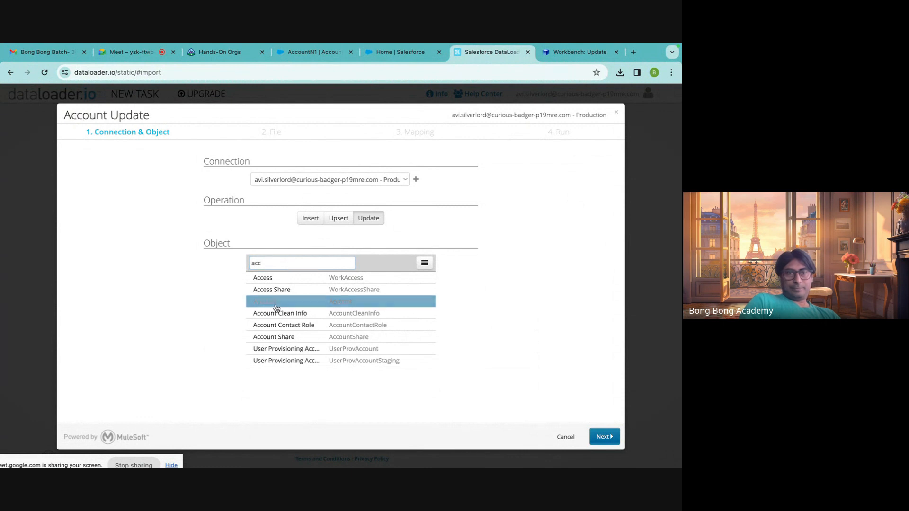
click(603, 436)
Upload EditAccounts.csv from Downloads as the source file of the Account update.
click(378, 220)
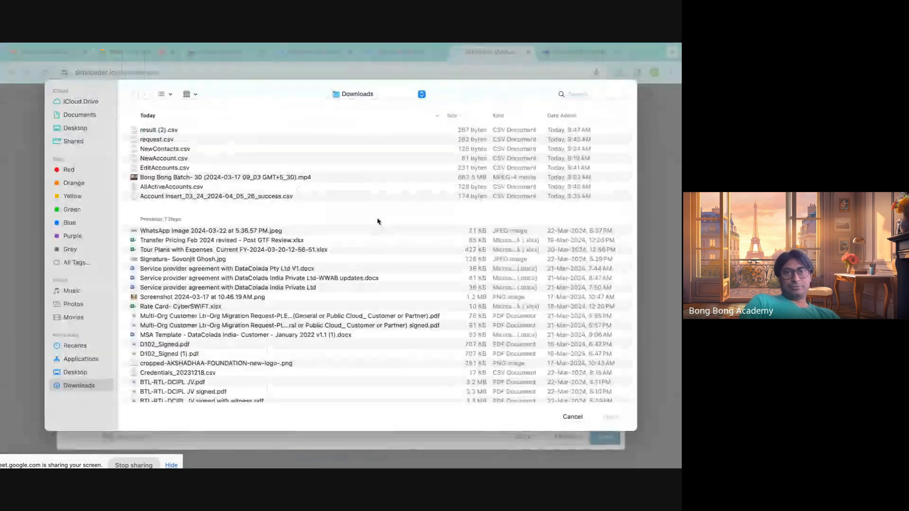
click(174, 169)
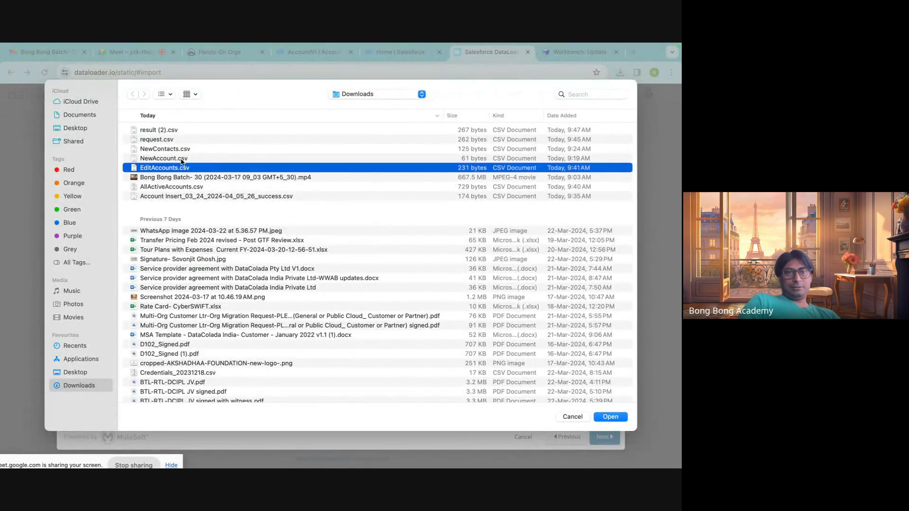
click(610, 417)
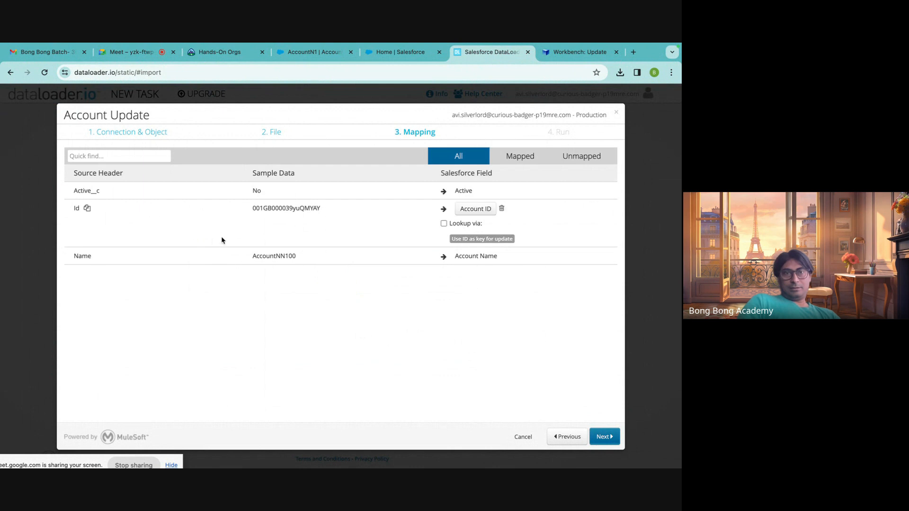
Examine the lookup fields offered for the Id column's Account ID mapping, leaving Lookup via turned off.
click(444, 223)
click(475, 244)
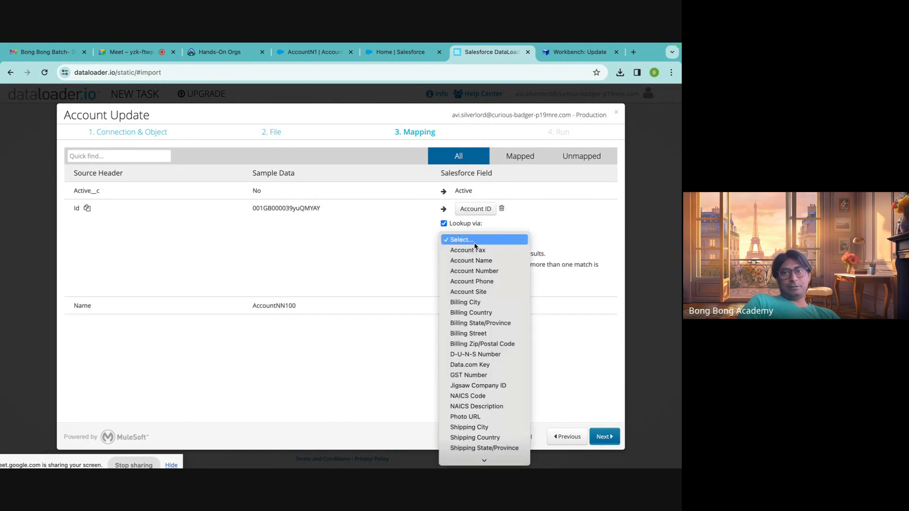
click(444, 224)
click(444, 224)
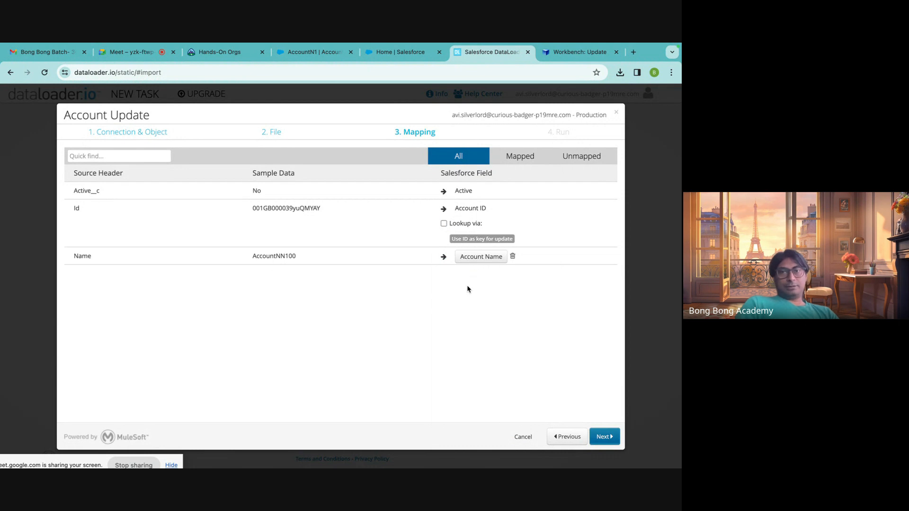
click(444, 223)
click(469, 240)
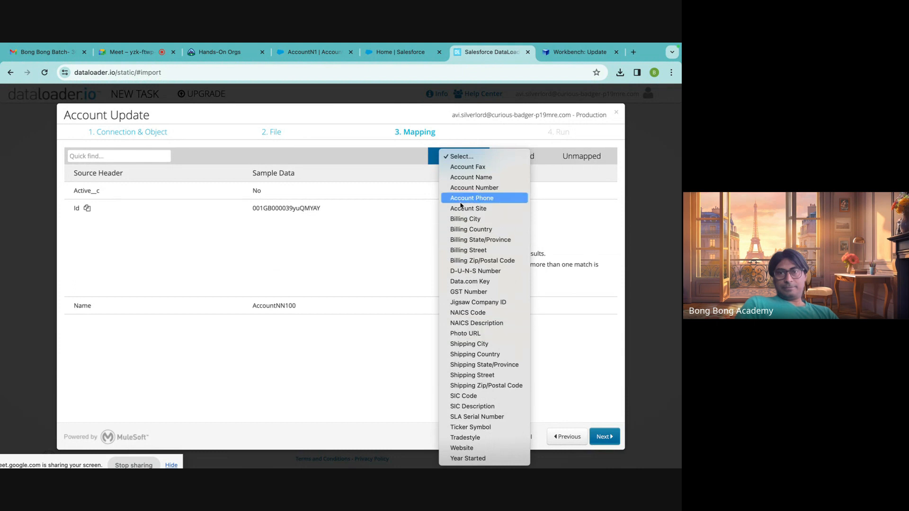
click(404, 238)
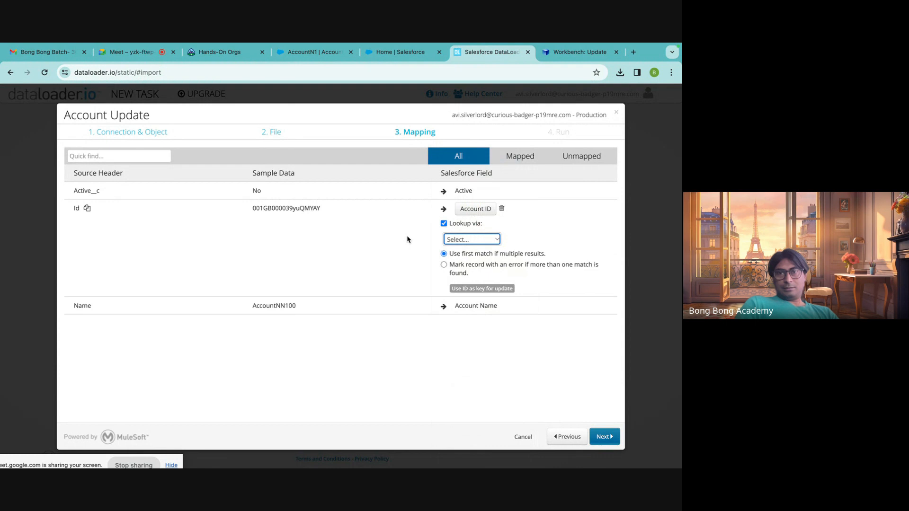
click(476, 239)
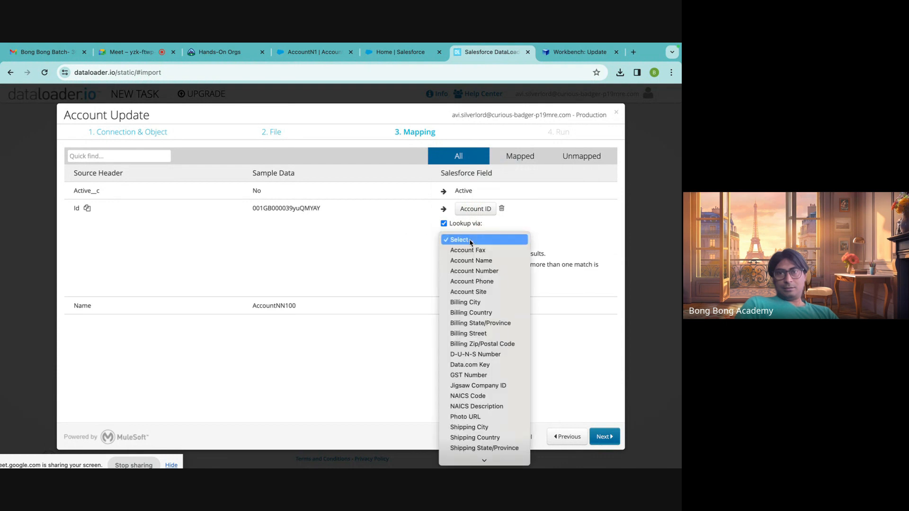
click(446, 227)
click(444, 224)
Accept the mapping, save and run the Account Update task, and dismiss the review request.
click(605, 437)
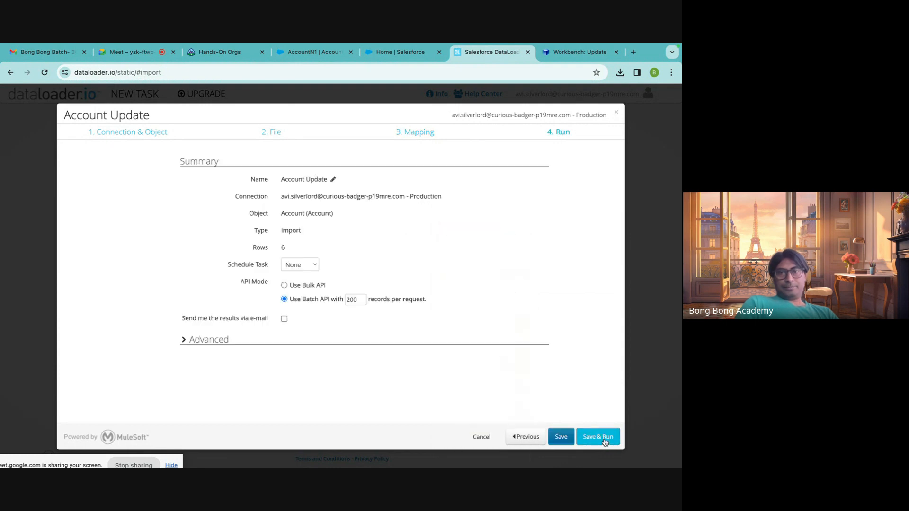
click(587, 438)
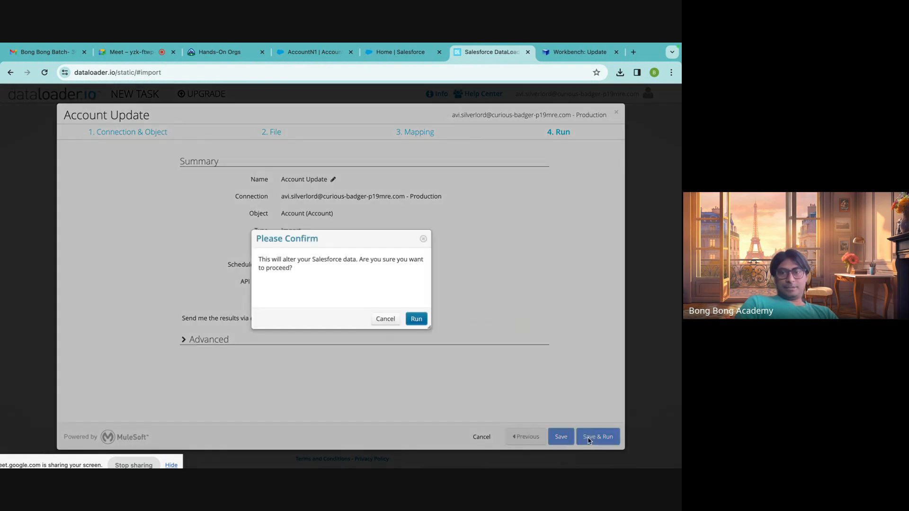
click(416, 320)
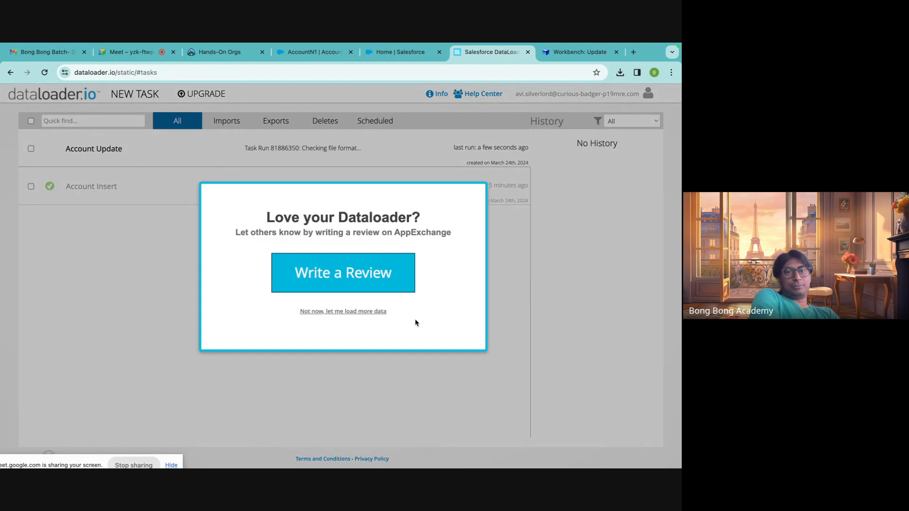
click(326, 312)
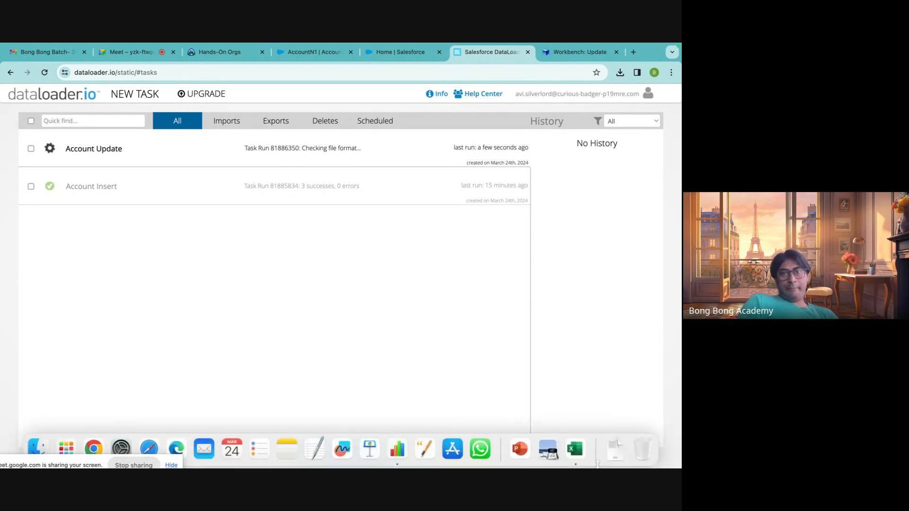
Review the account names in the EditAccounts sheet in Excel and return to dataloader.io in Chrome.
click(575, 448)
click(249, 251)
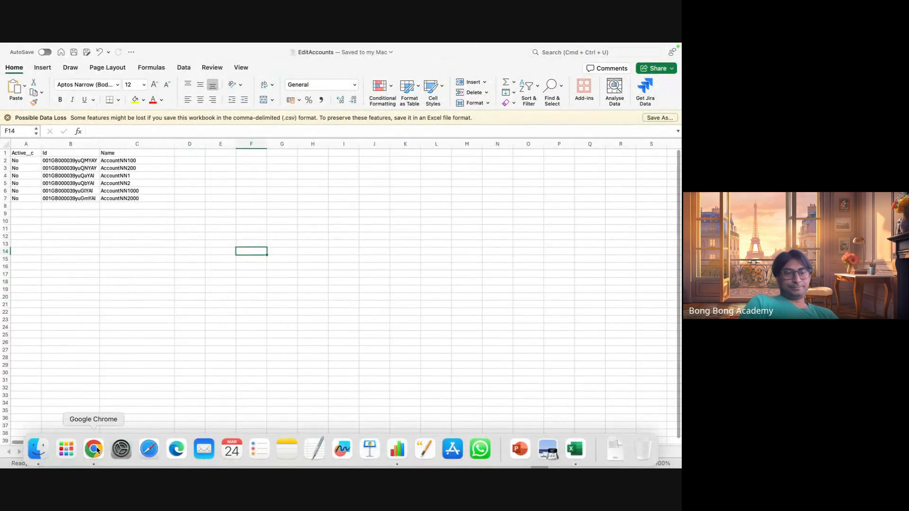
click(95, 450)
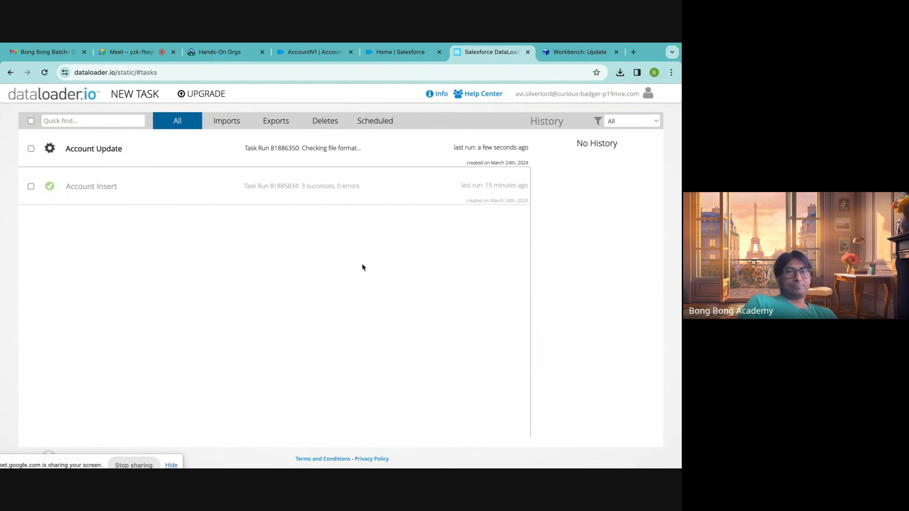
Look through the open Trailhead, Salesforce and dataloader.io pages, and examine the data operations offered in Workbench.
click(218, 55)
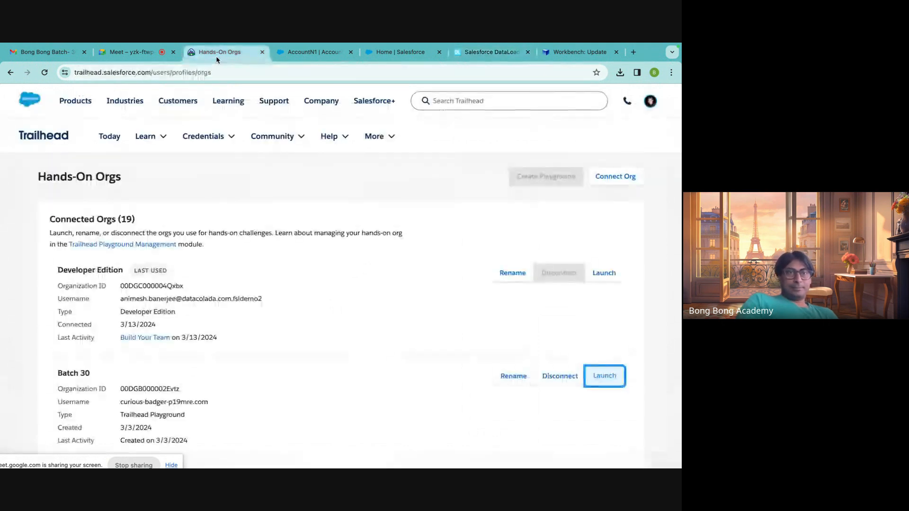
click(108, 52)
click(218, 53)
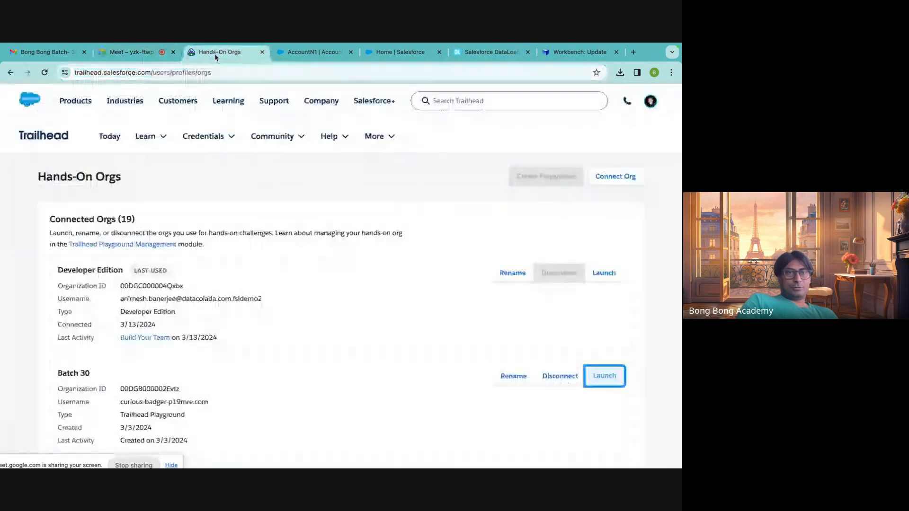
click(291, 53)
click(401, 53)
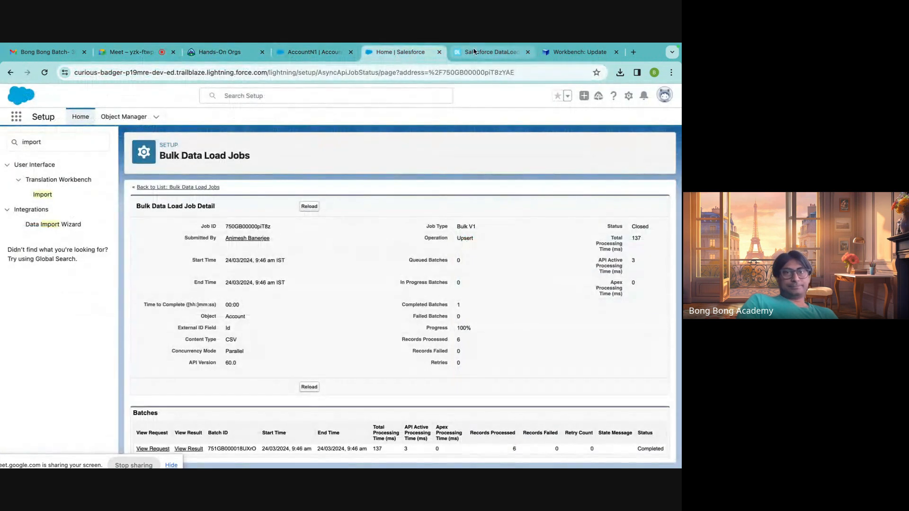
click(488, 54)
click(559, 55)
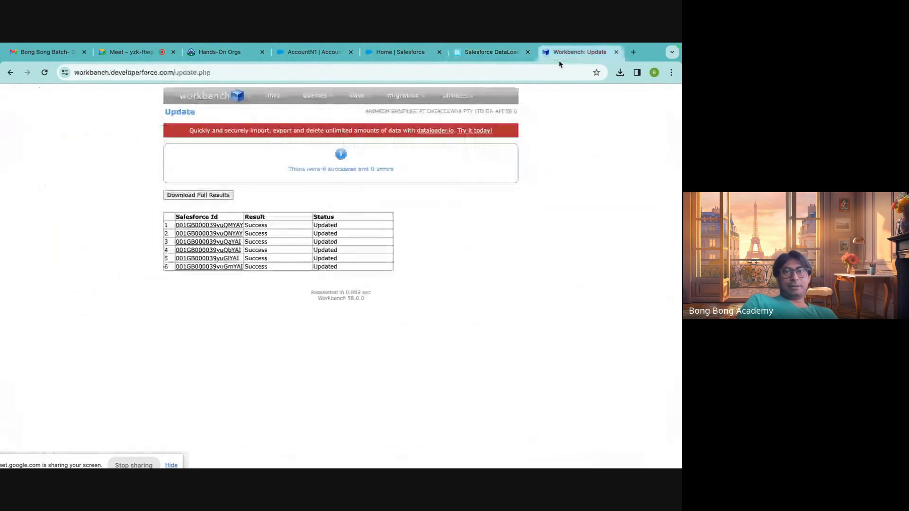
mouse_move(360, 107)
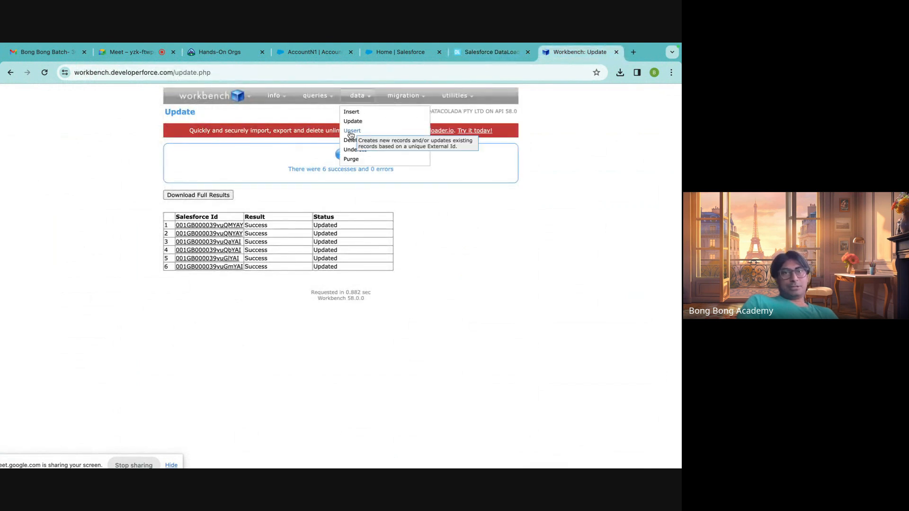
Examine the Data Import Wizard's operations for Accounts and Contacts from the Salesforce accounts list, and go back to the Bulk Data Load Jobs page.
click(326, 54)
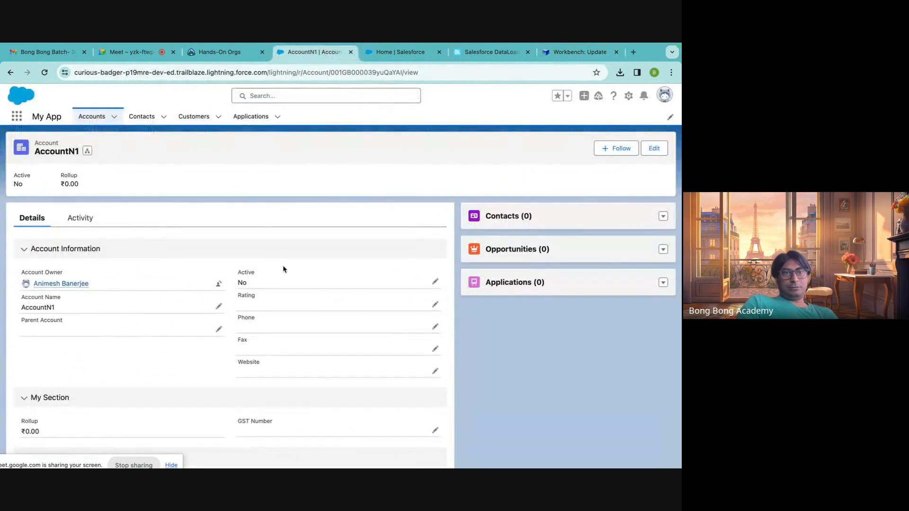
click(91, 117)
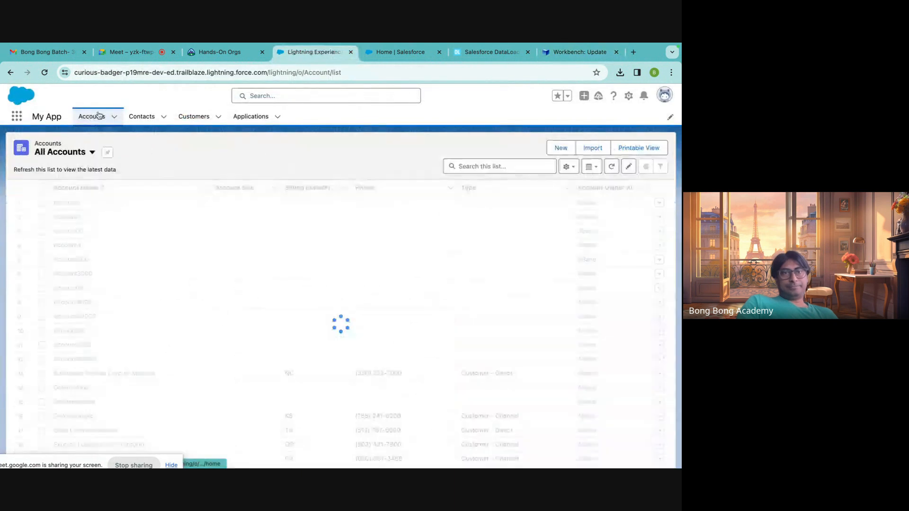
click(649, 149)
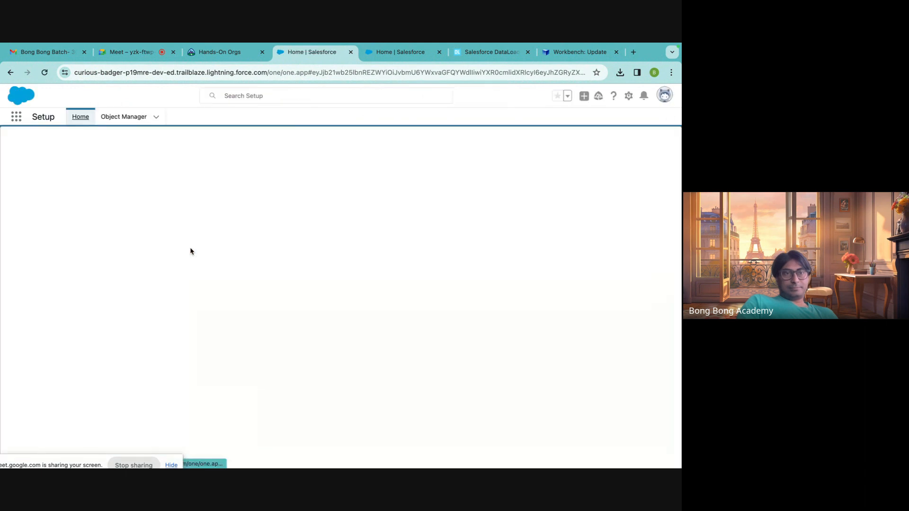
click(113, 299)
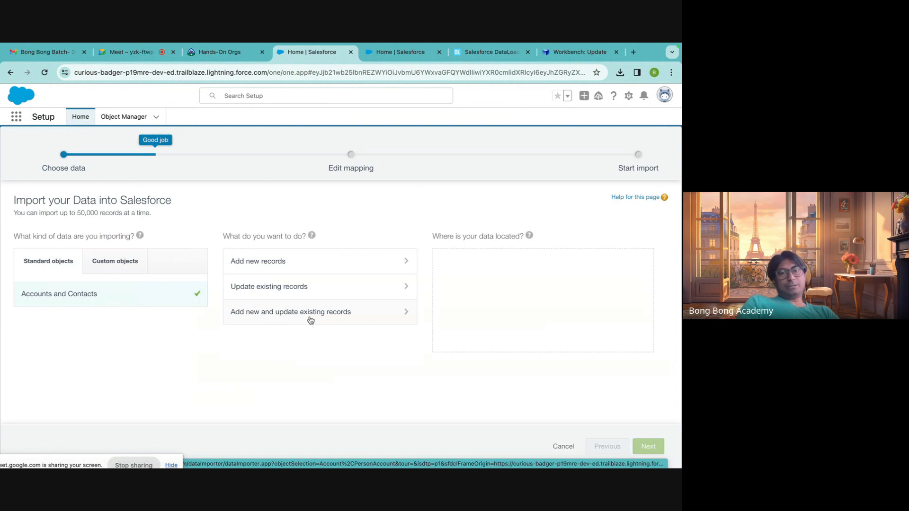
click(389, 57)
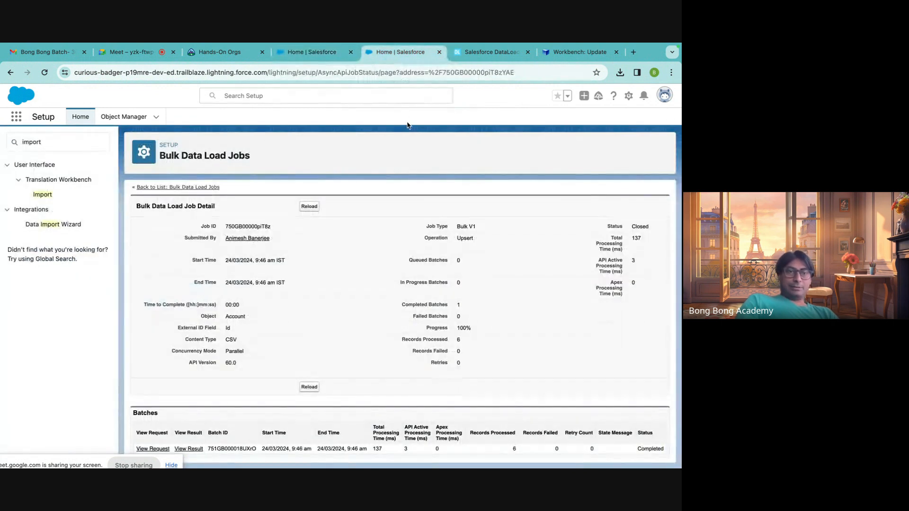
Go to Workbench, passing the dataloader.io task list, and open its Upsert data operation.
click(490, 56)
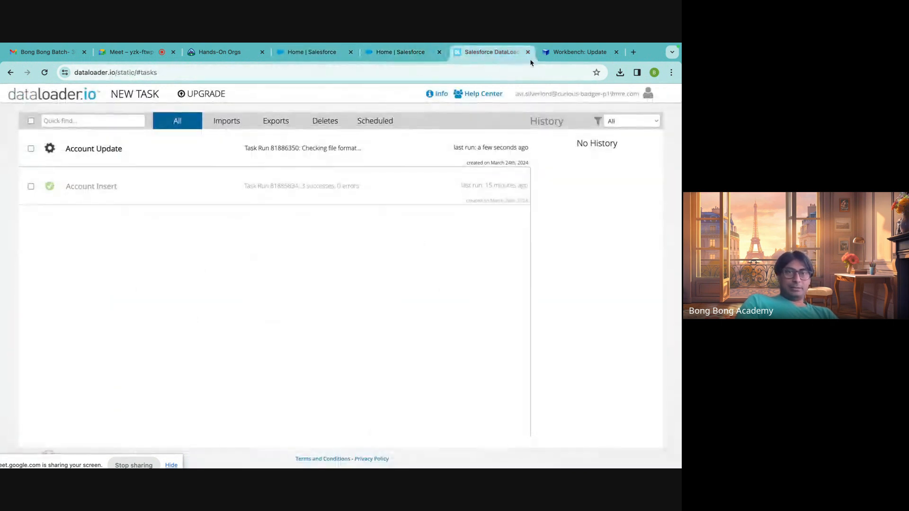
click(575, 53)
mouse_move(364, 97)
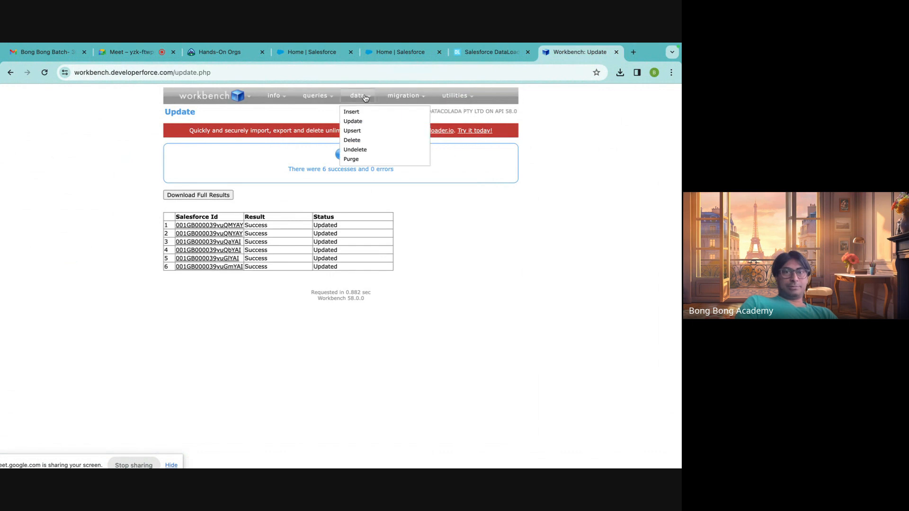
click(351, 132)
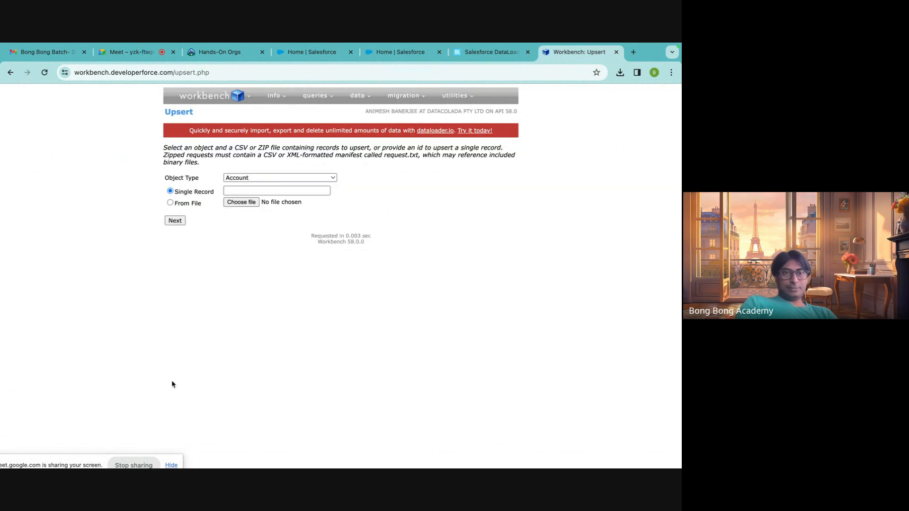
Switch to Finder and rename EditAccounts.csv in Downloads to UpsertAccounts.csv.
mouse_move(78, 460)
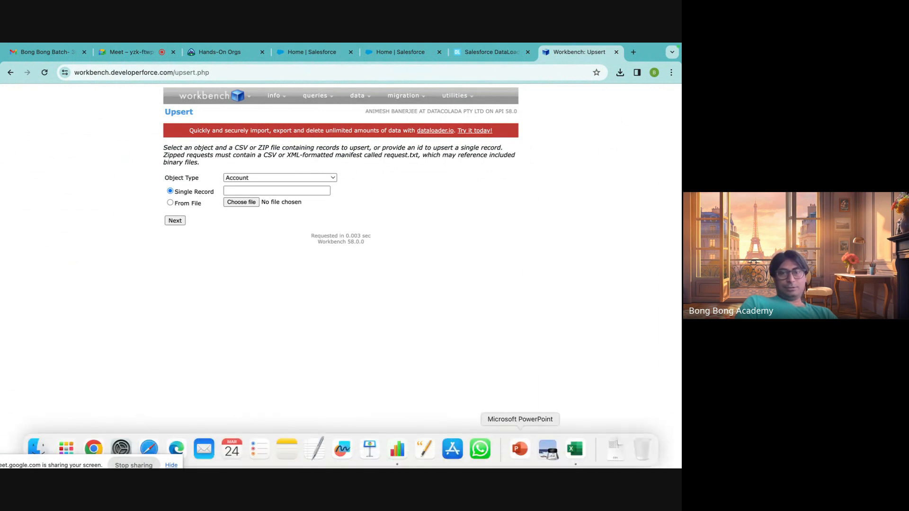
mouse_move(38, 467)
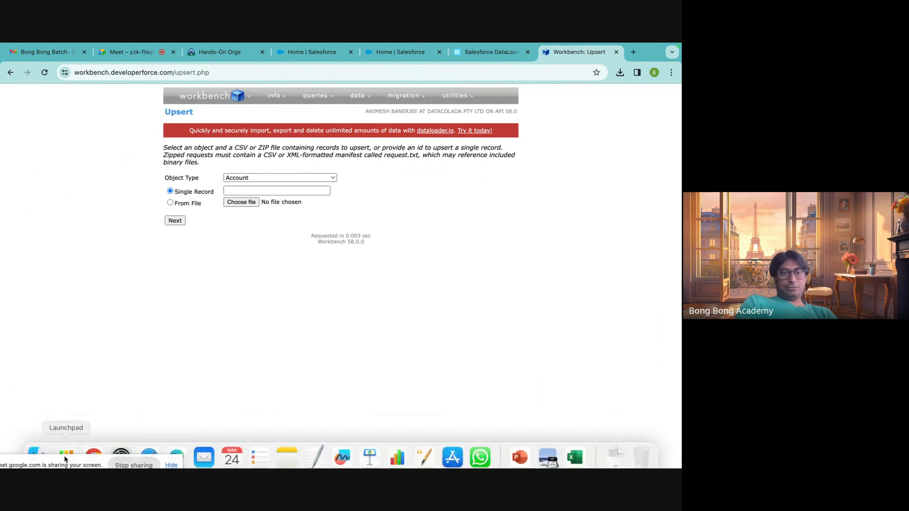
click(38, 448)
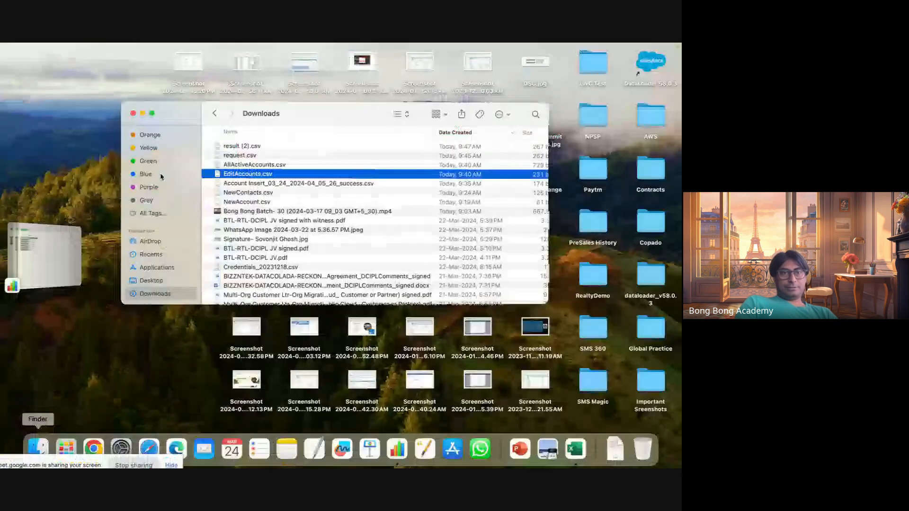
click(242, 174)
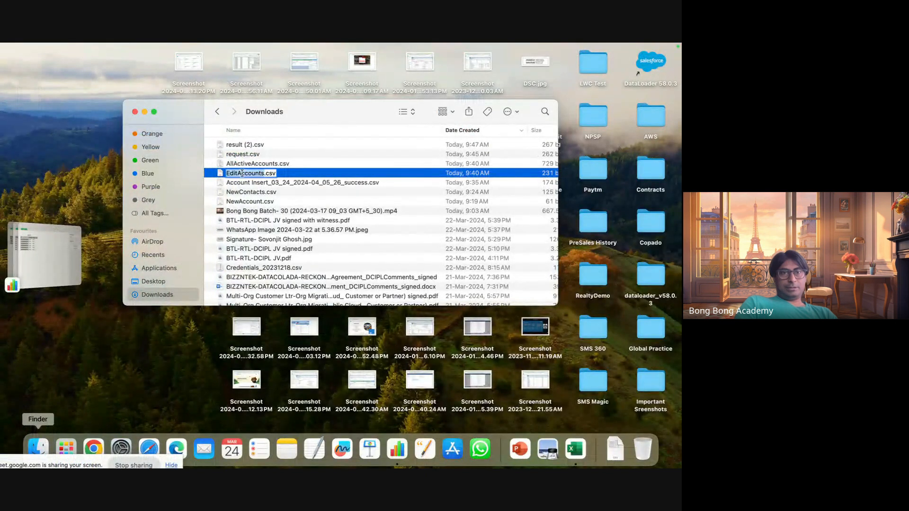
click(236, 175)
key(BackSpace)
key(BackSpace)
key(BackSpace)
key(BackSpace)
text(U)
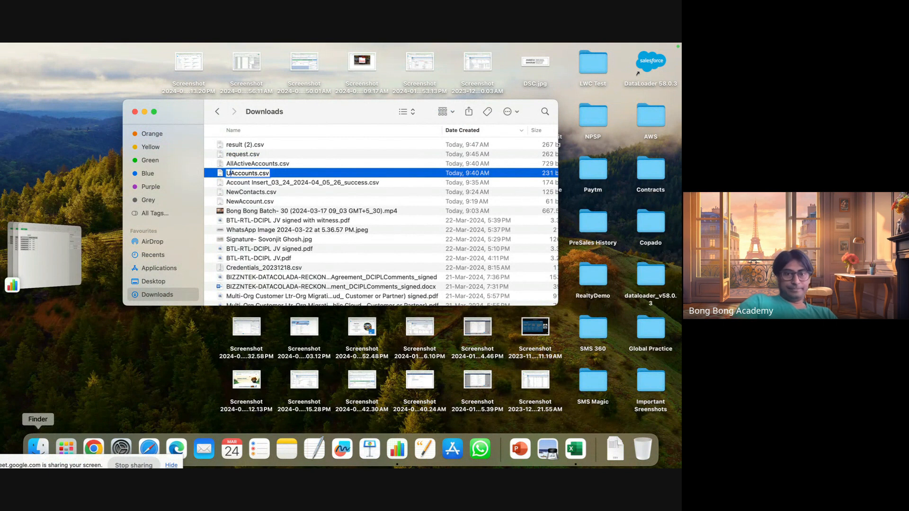
text(psert)
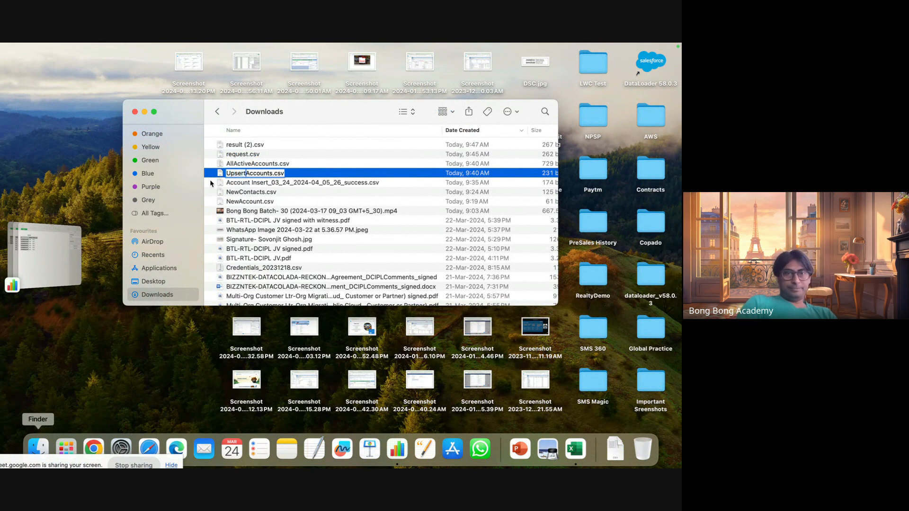
key(Return)
key(Down)
key(Down)
Return to Workbench in Chrome and upload UpsertAccounts.csv from Downloads for an upsert on the Account object.
click(93, 448)
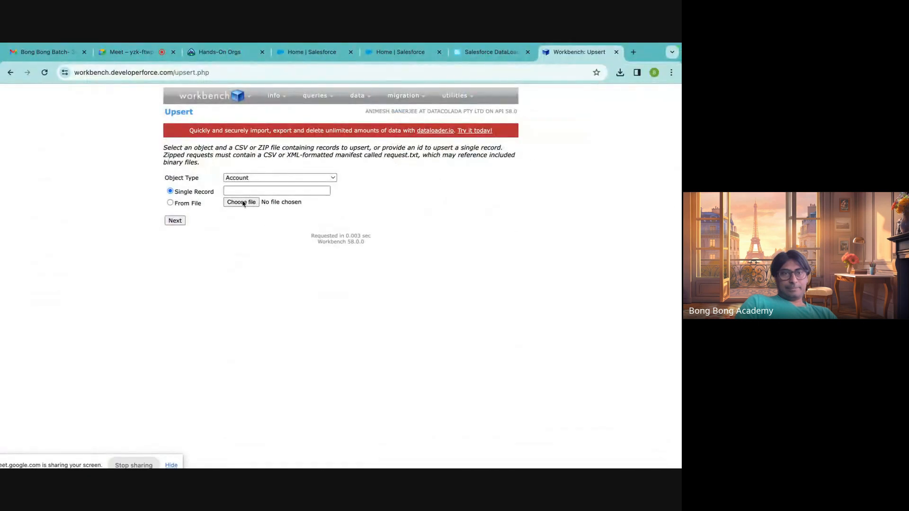
click(247, 202)
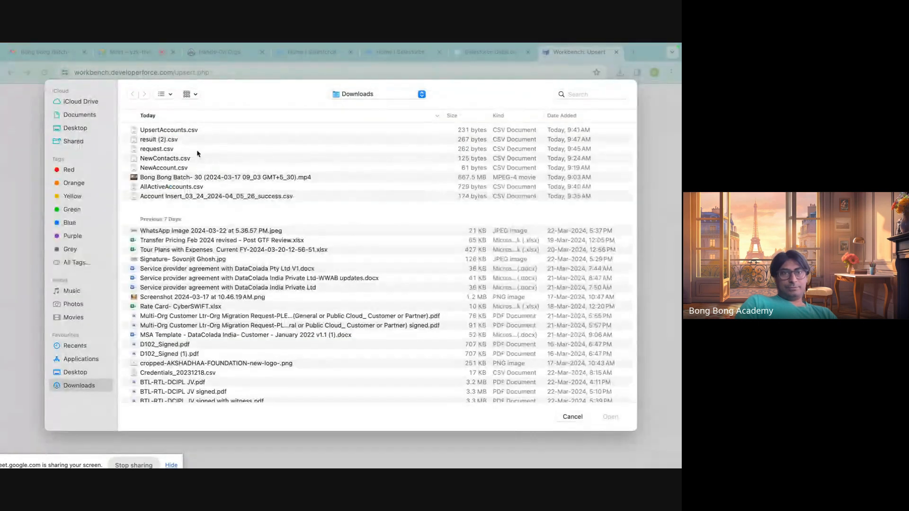
click(227, 131)
click(611, 418)
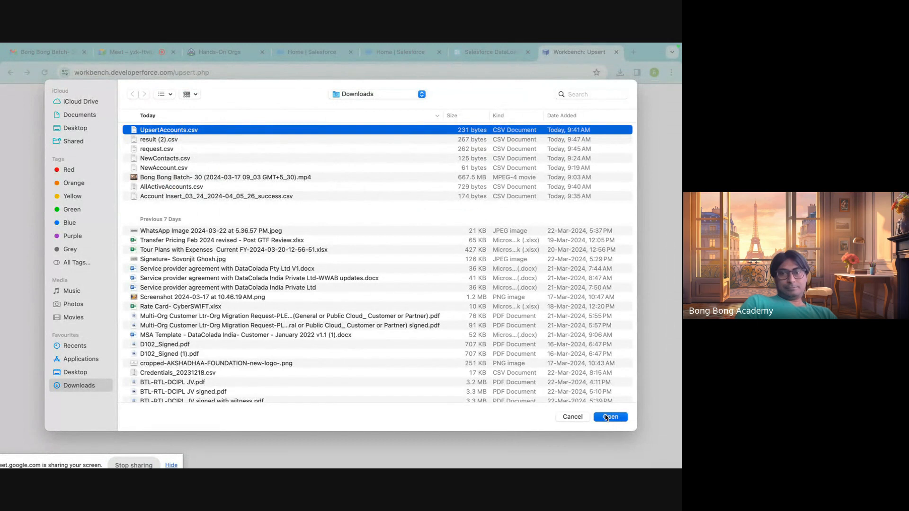
click(175, 220)
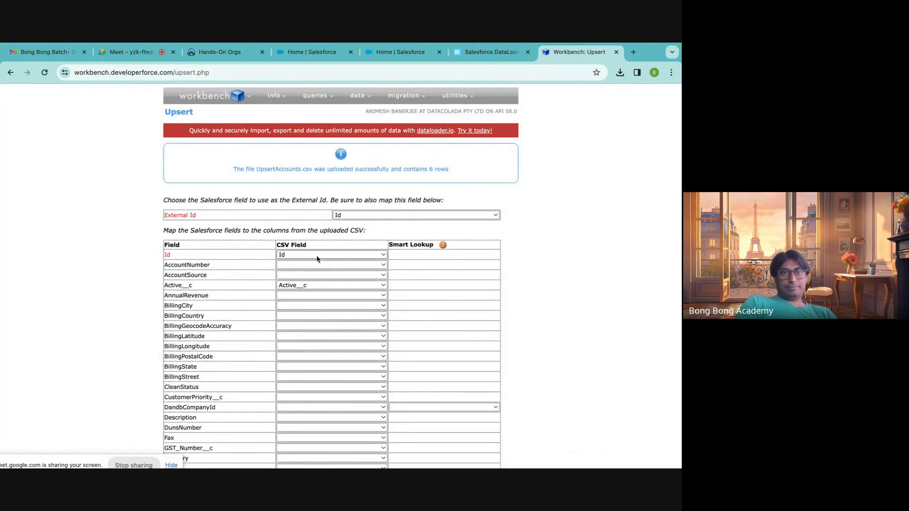
Examine the Account field mapping for UpsertAccounts.csv and the choices offered for the External Id field.
scroll(223, 283, down, 3)
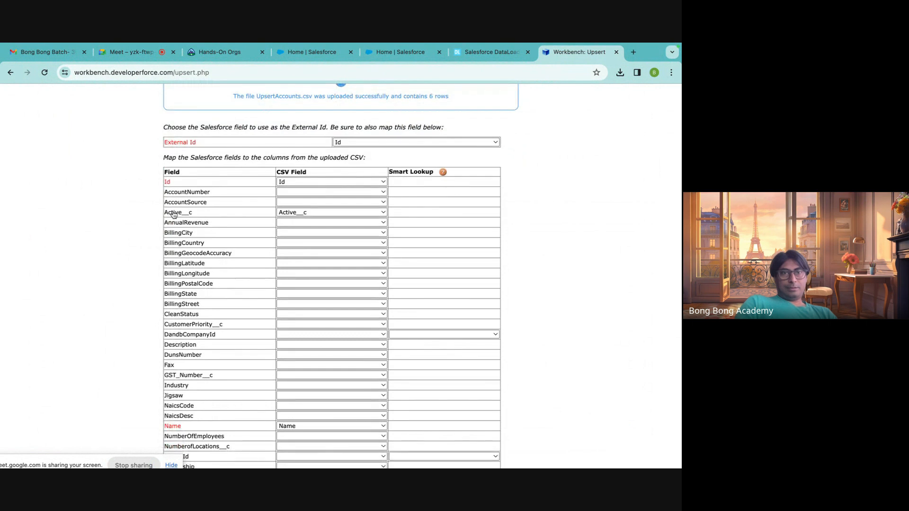
scroll(270, 294, down, 4)
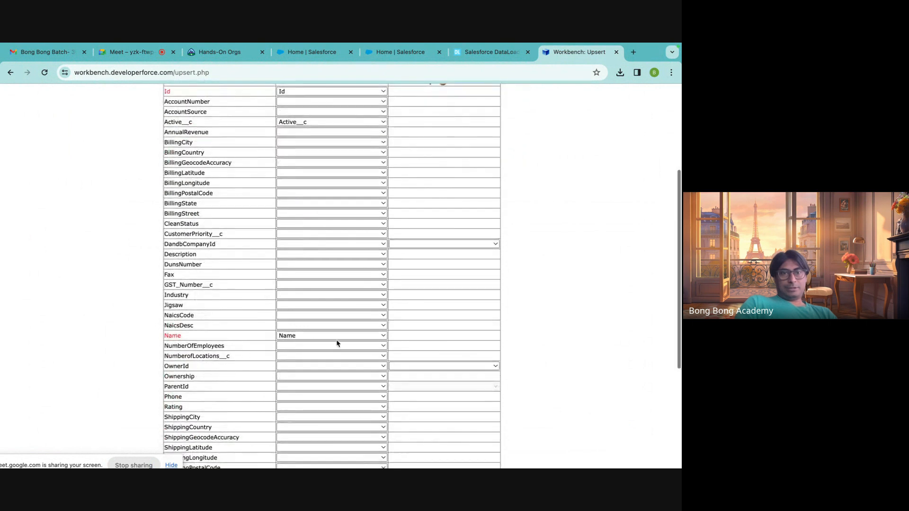
scroll(337, 344, down, 5)
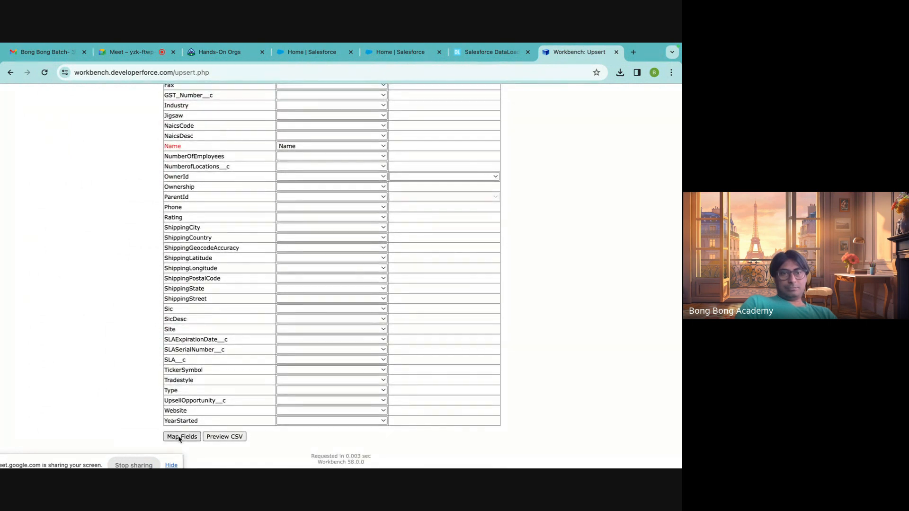
click(180, 437)
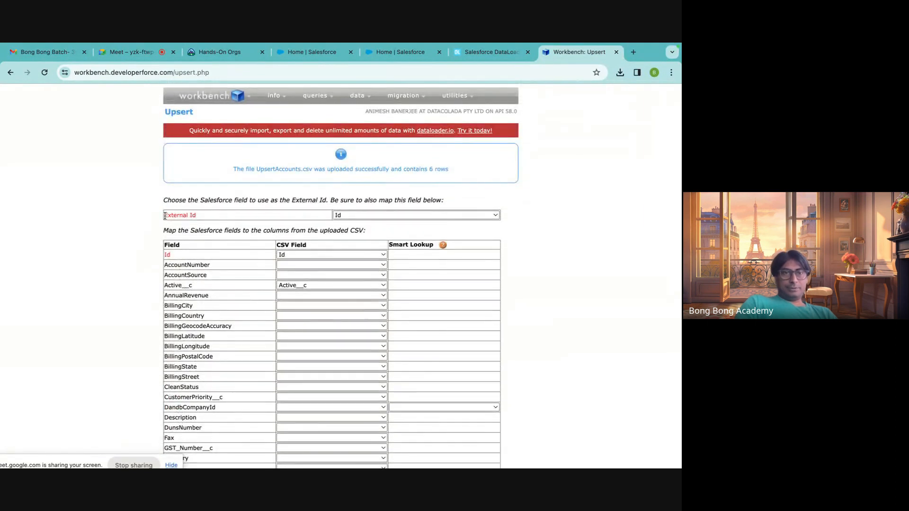
drag(165, 216, 212, 218)
click(342, 215)
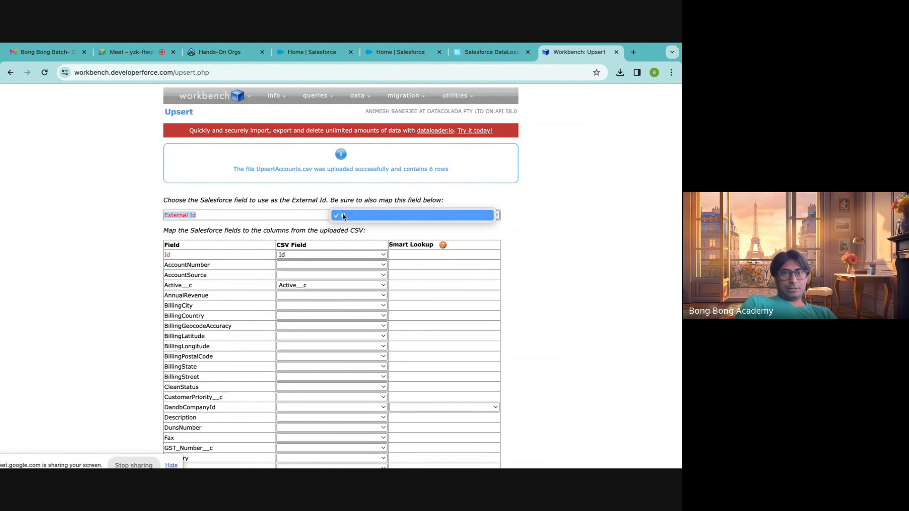
click(252, 208)
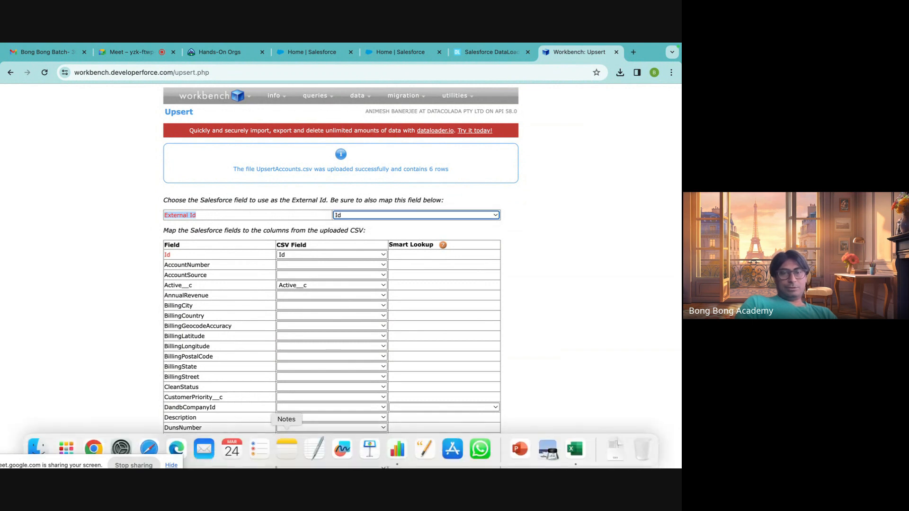
Switch to the EditAccounts sheet in Excel, copy the last account name into C8 and change it to AccountNN3000.
click(576, 446)
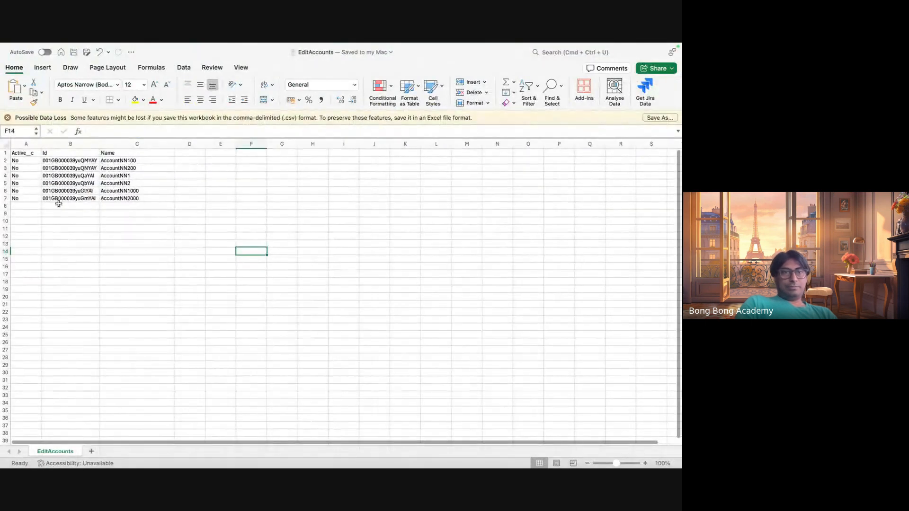
click(128, 198)
key(super+c)
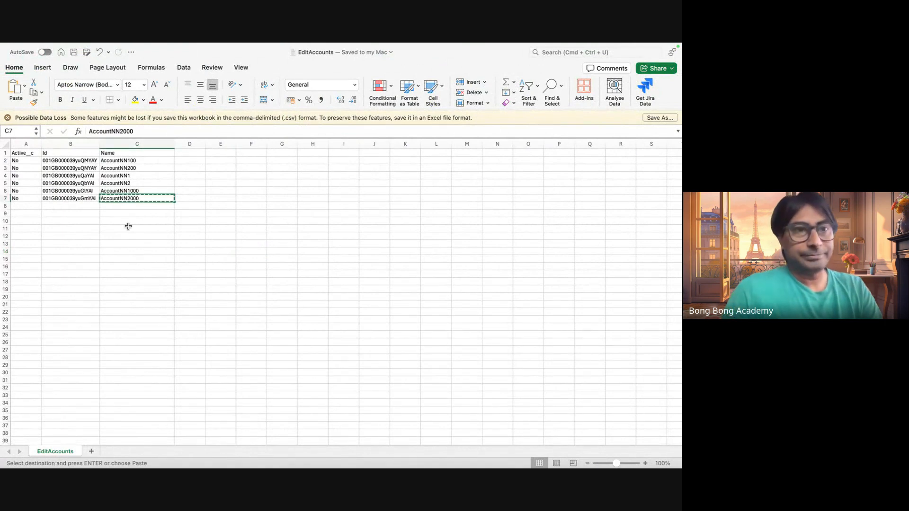
click(125, 206)
key(super+v)
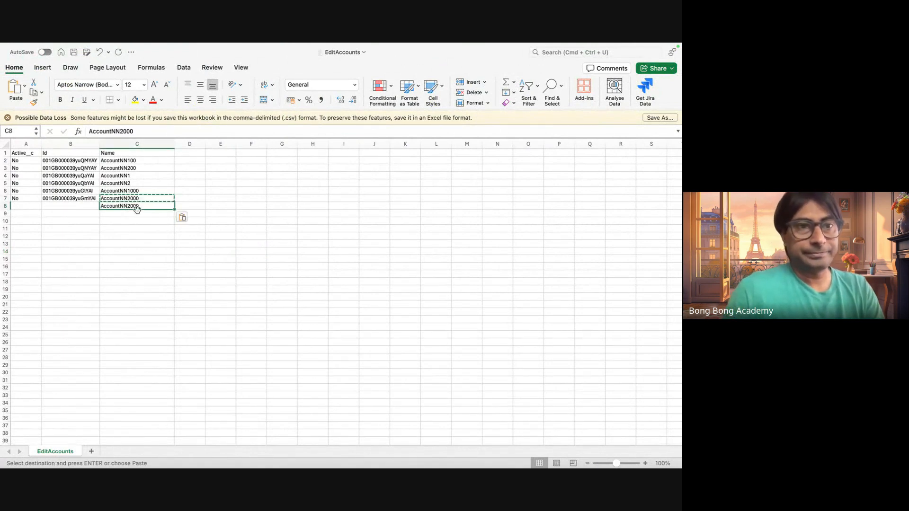
double_click(125, 206)
text(3)
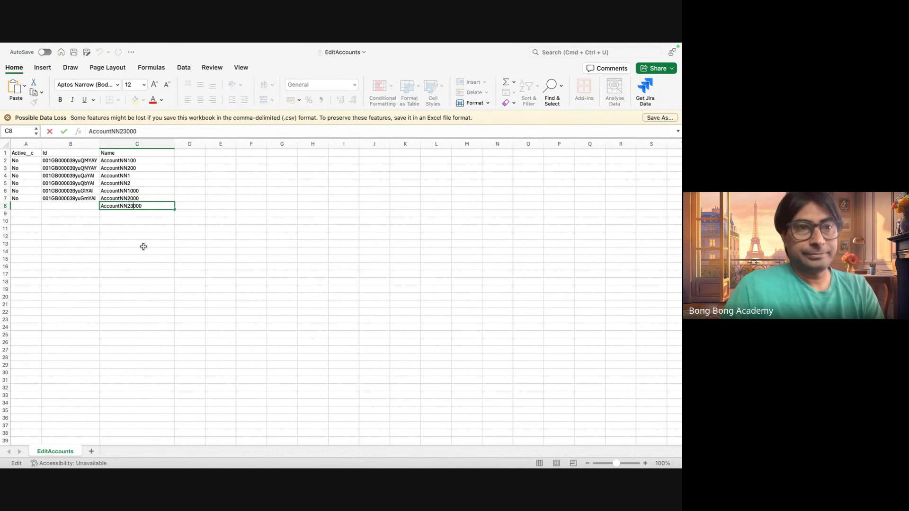
key(BackSpace)
text(3)
click(136, 221)
Copy the account name from C8 into C9 and change it to AccountNN4000.
click(133, 205)
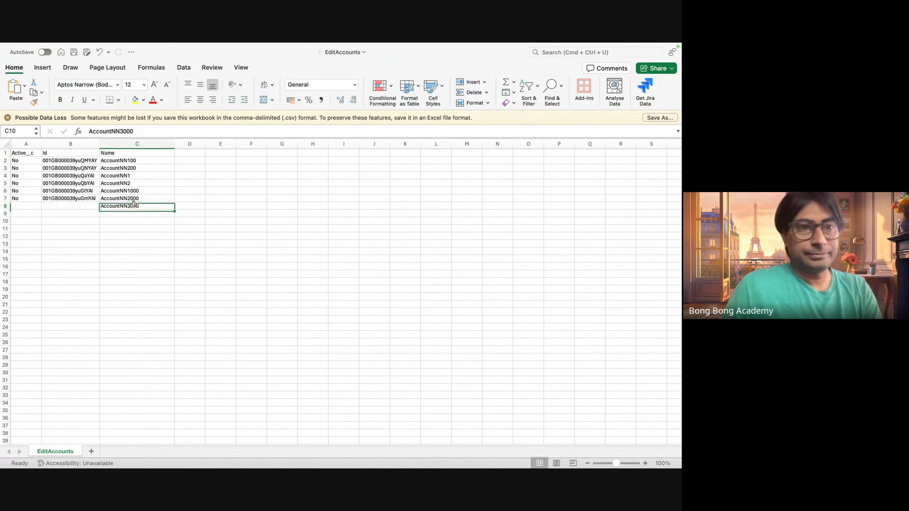
key(super+c)
click(128, 213)
key(super+v)
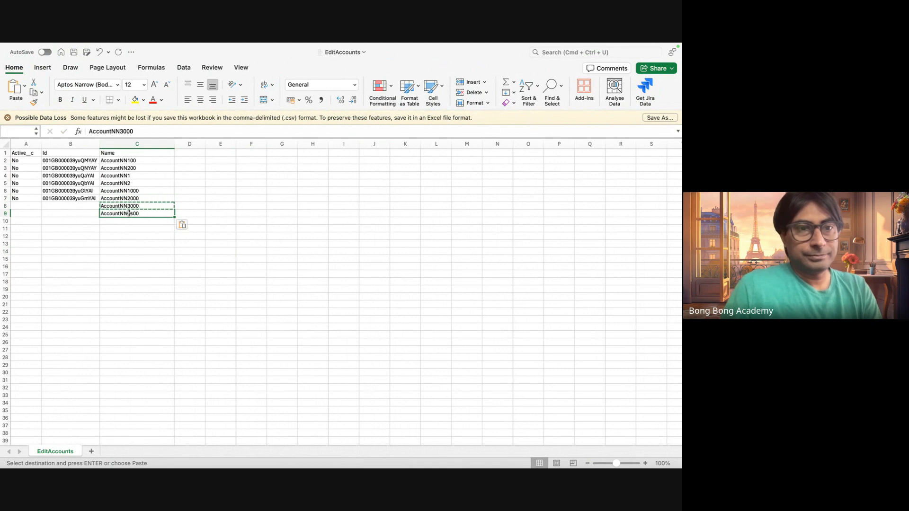
double_click(129, 214)
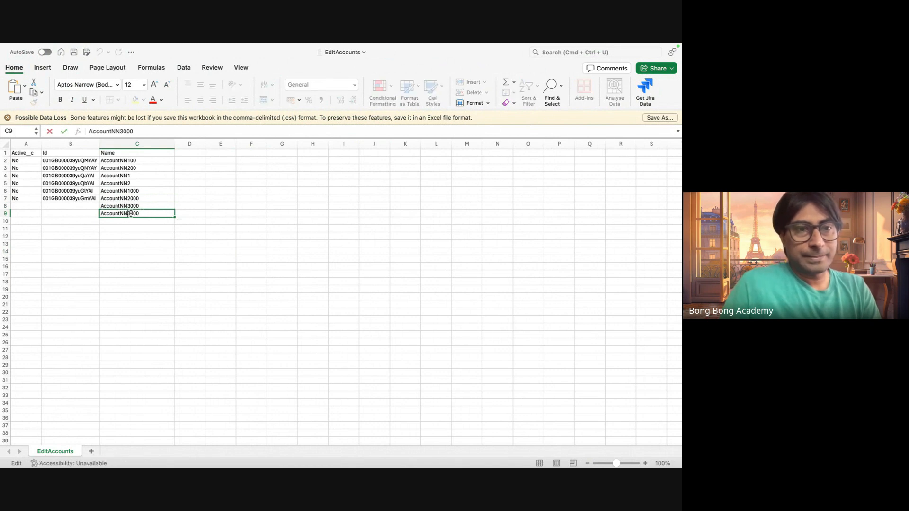
key(BackSpace)
text(4)
click(105, 264)
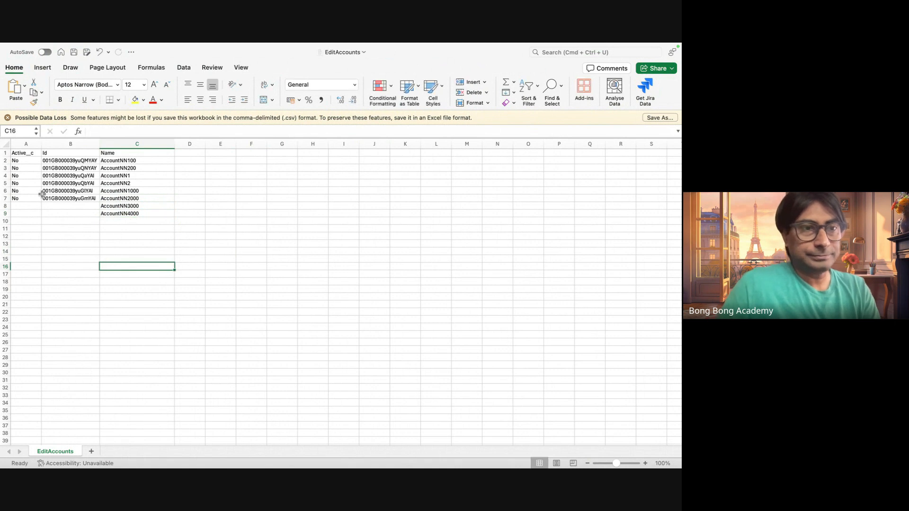
Copy the Active__c value No from A7 into A8 and A9, and save the workbook.
click(28, 199)
key(super+c)
click(28, 207)
key(super+v)
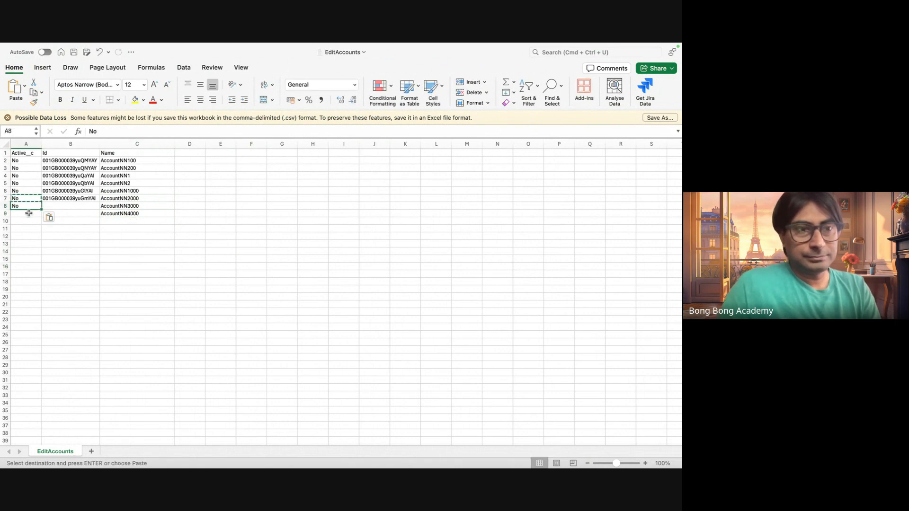
click(29, 214)
key(super+v)
click(129, 281)
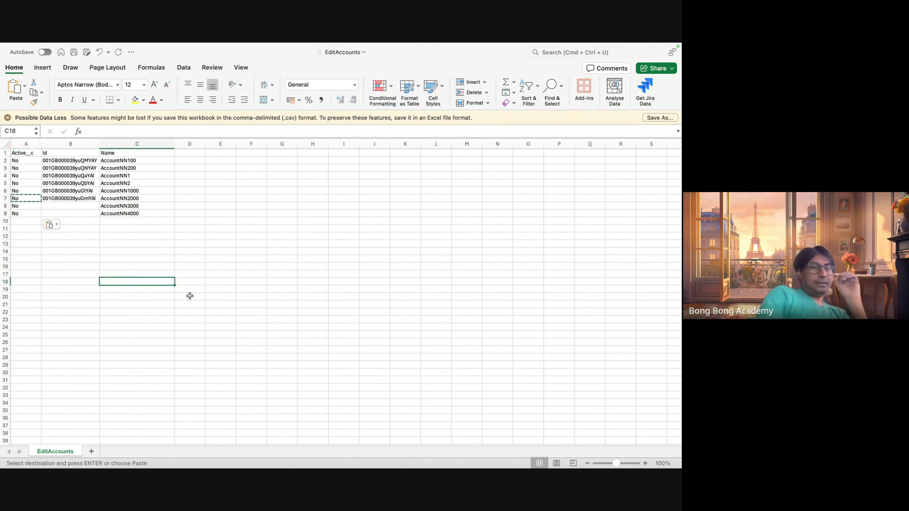
key(super+s)
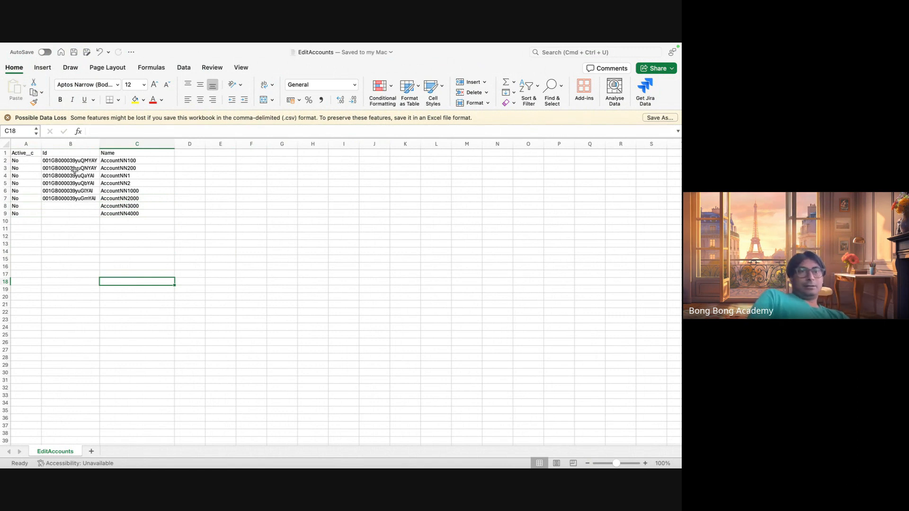
Compare the Id values in B2:B7 with the two added account rows 8 and 9.
drag(73, 161, 71, 198)
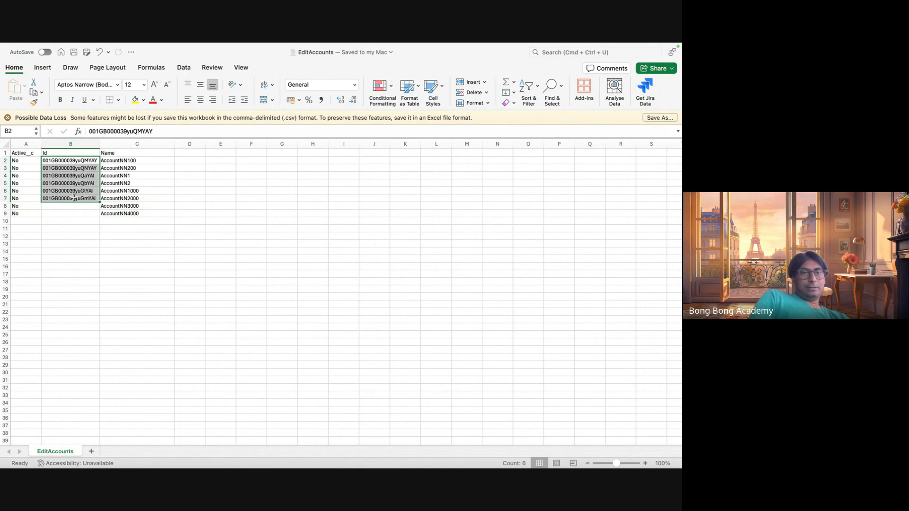
click(183, 282)
mouse_move(121, 460)
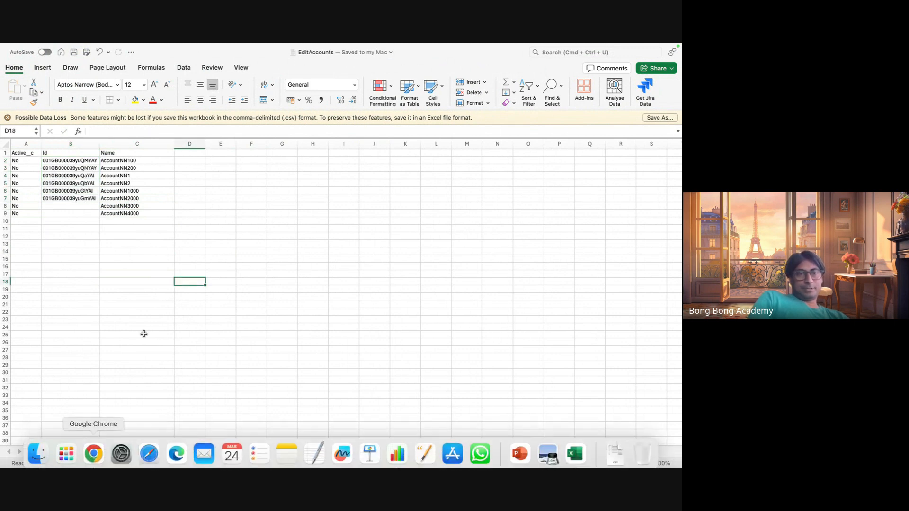
drag(123, 208, 10, 216)
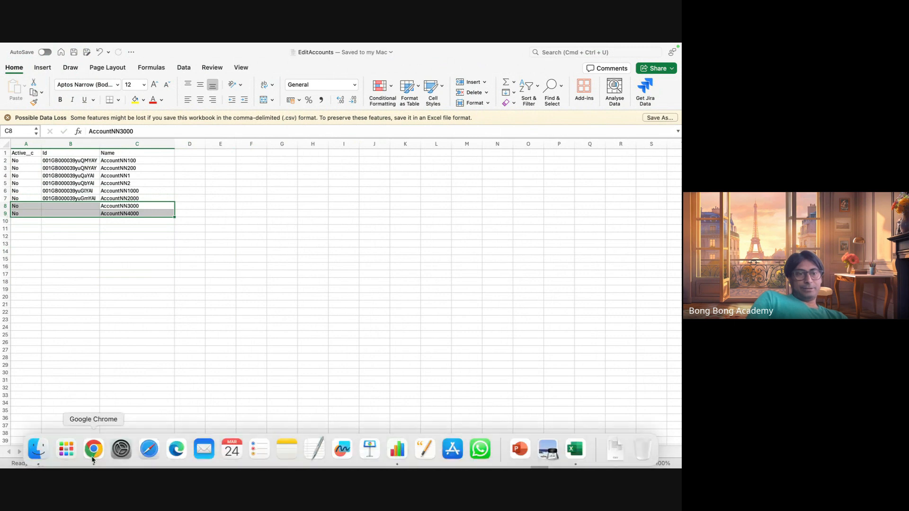
Return to Workbench in Chrome, accept the Id, Active__c and Name field mapping, and confirm the Account upsert.
click(95, 449)
scroll(303, 288, down, 10)
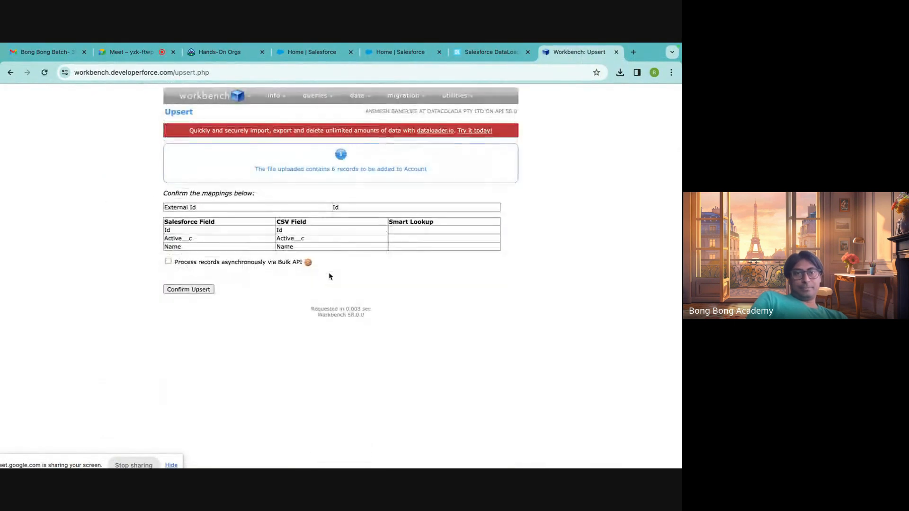
click(194, 292)
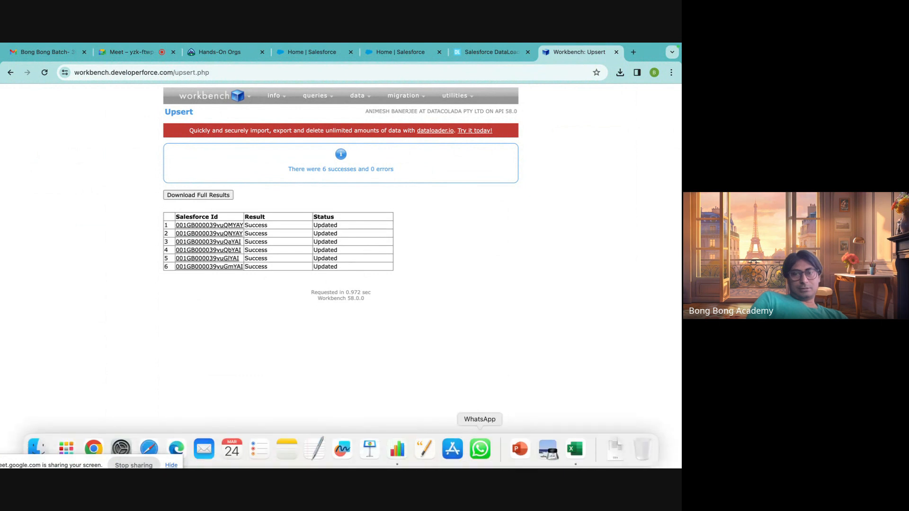
Review the EditAccounts rows in Excel, and upload UpsertAccounts.csv from Downloads into a new Account upsert in Workbench in Chrome.
click(577, 447)
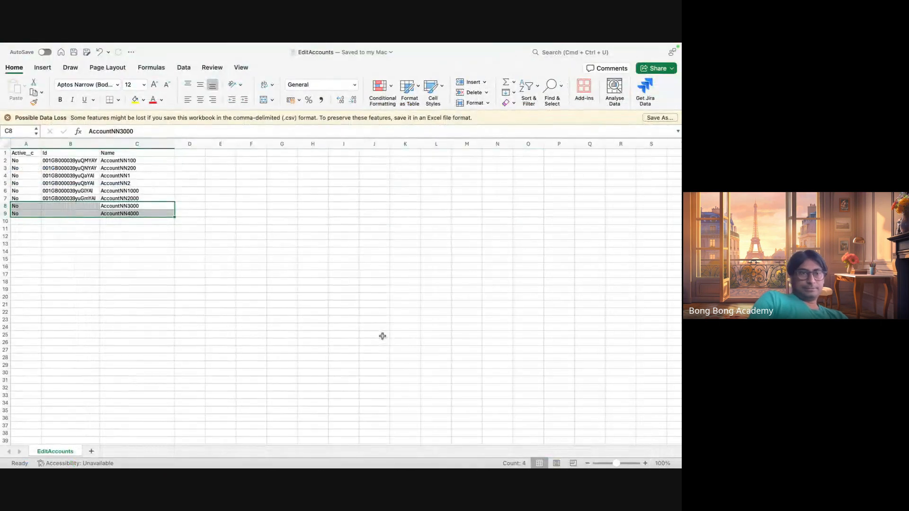
click(291, 312)
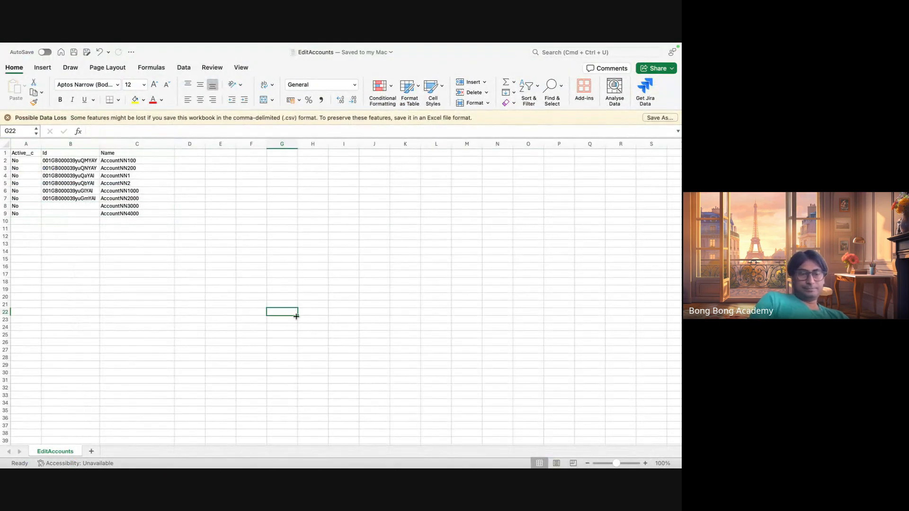
click(96, 452)
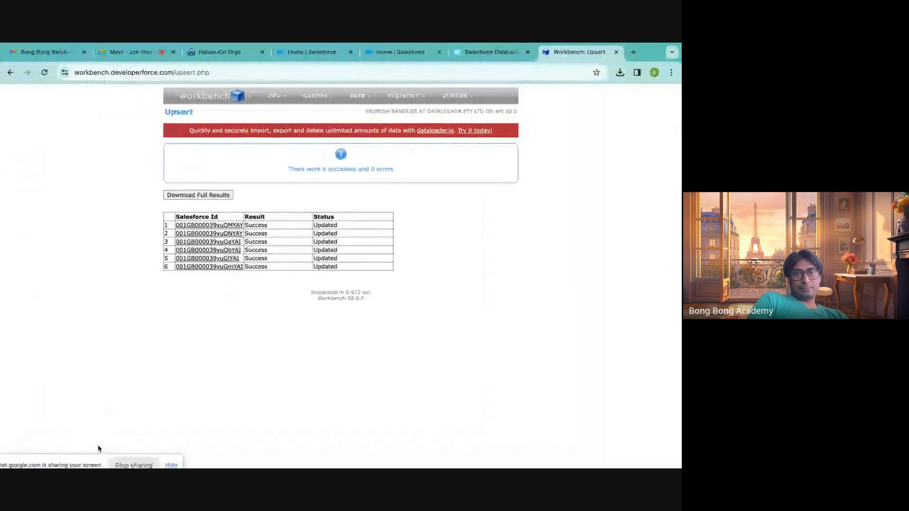
mouse_move(357, 95)
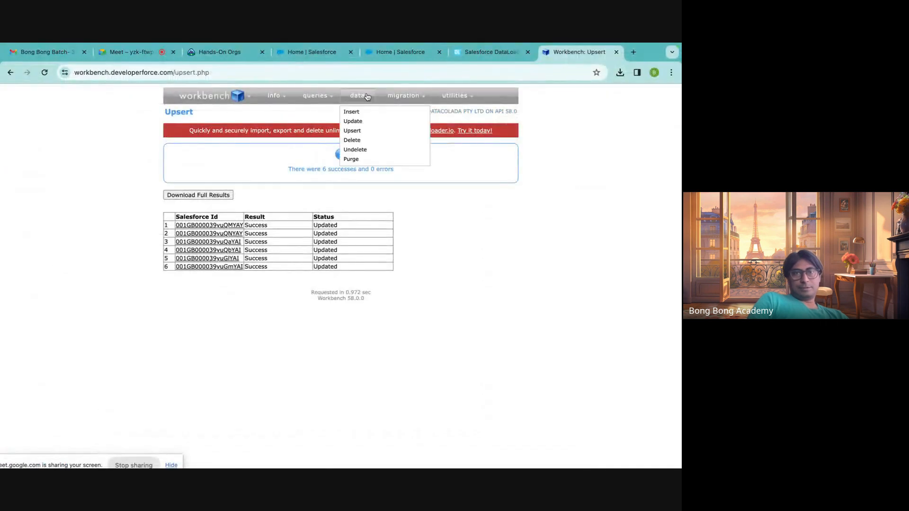
click(354, 131)
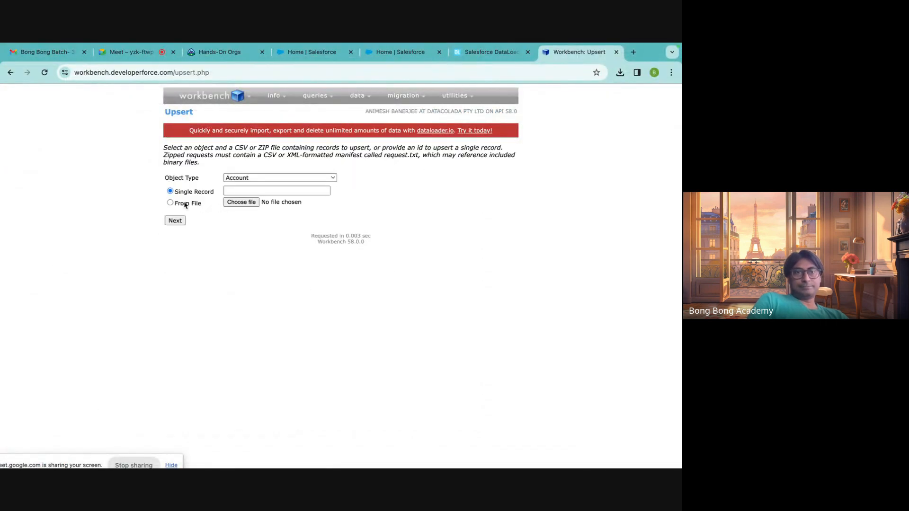
click(242, 202)
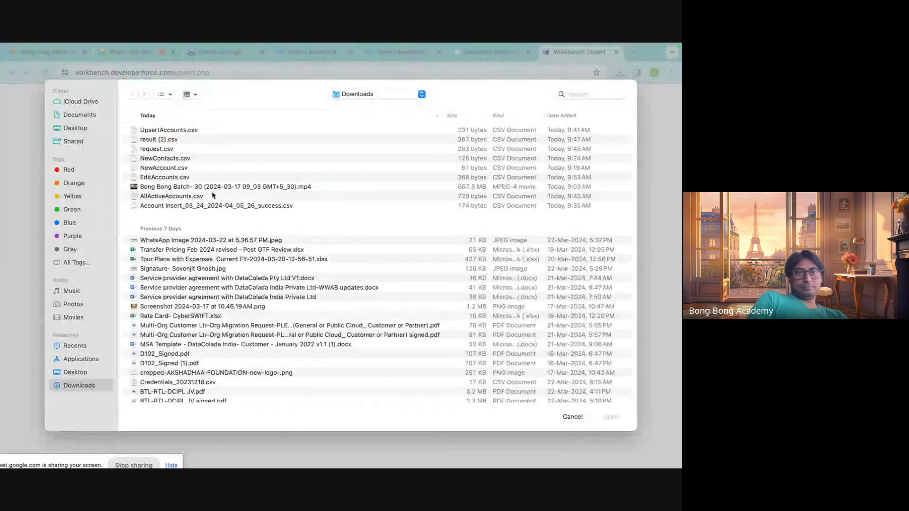
click(177, 130)
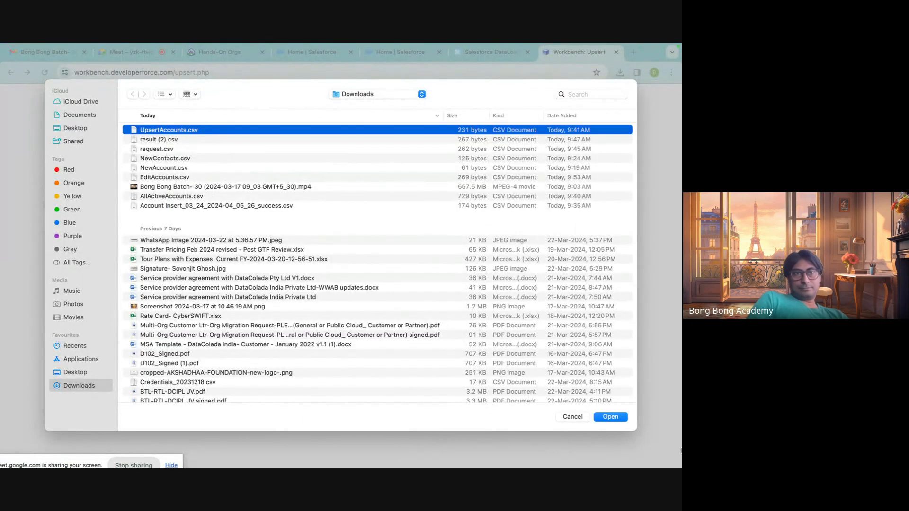
click(603, 418)
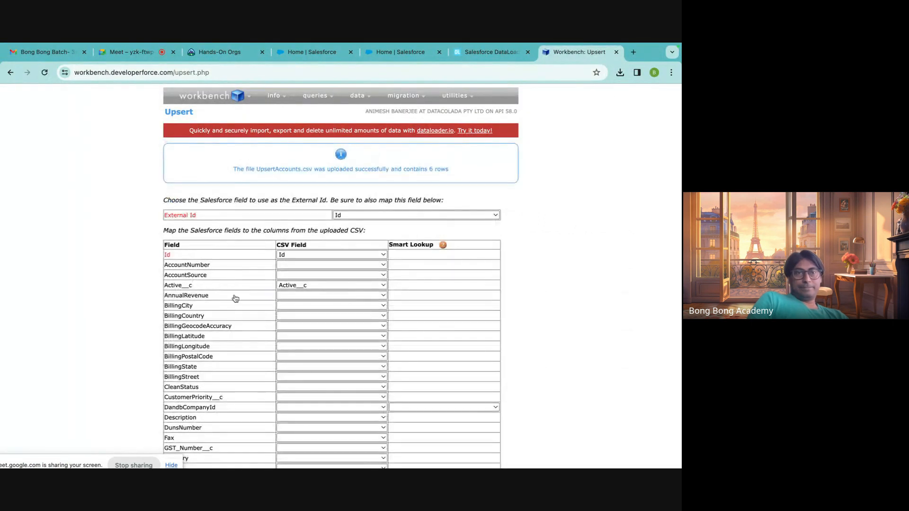
Accept the Id, Active__c and Name mapping for the uploaded file and confirm the upsert with Id as External Id.
scroll(264, 319, down, 10)
click(194, 435)
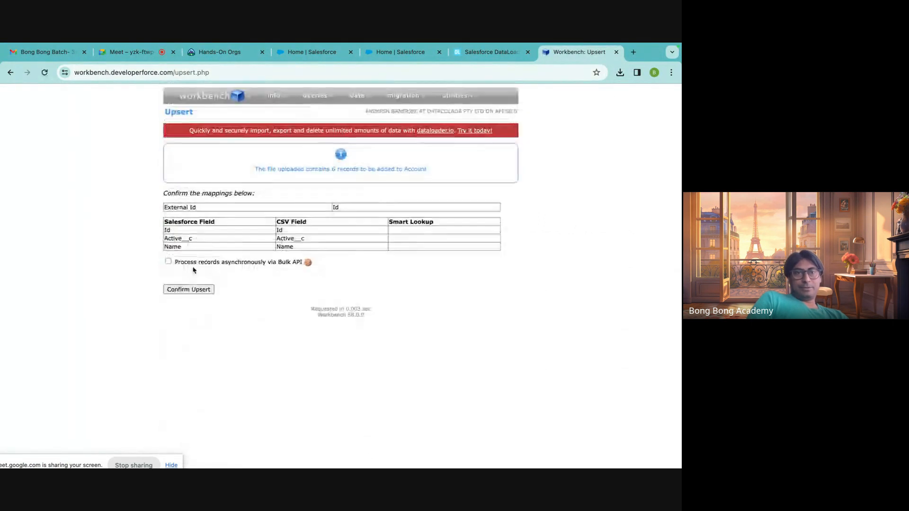
click(198, 294)
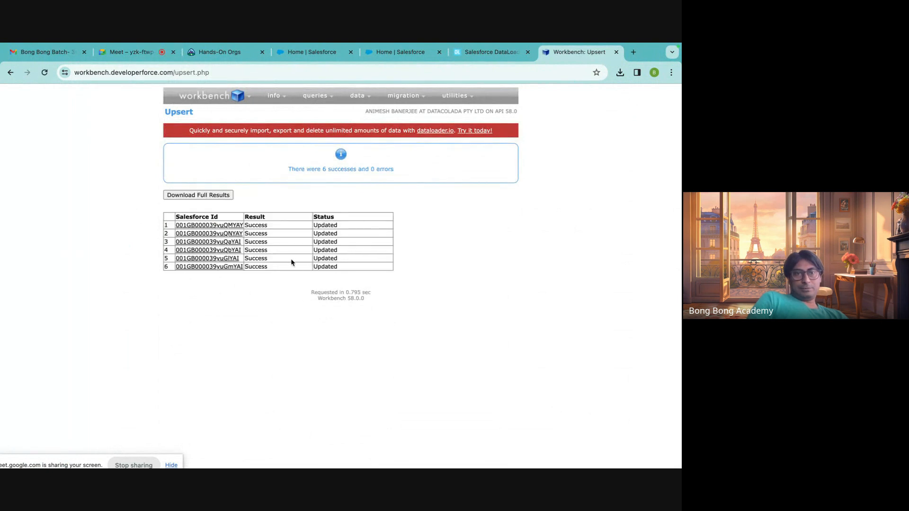
Open a fresh Account upsert in Workbench, and switch to the EditAccounts workbook in Excel.
mouse_move(370, 98)
click(352, 135)
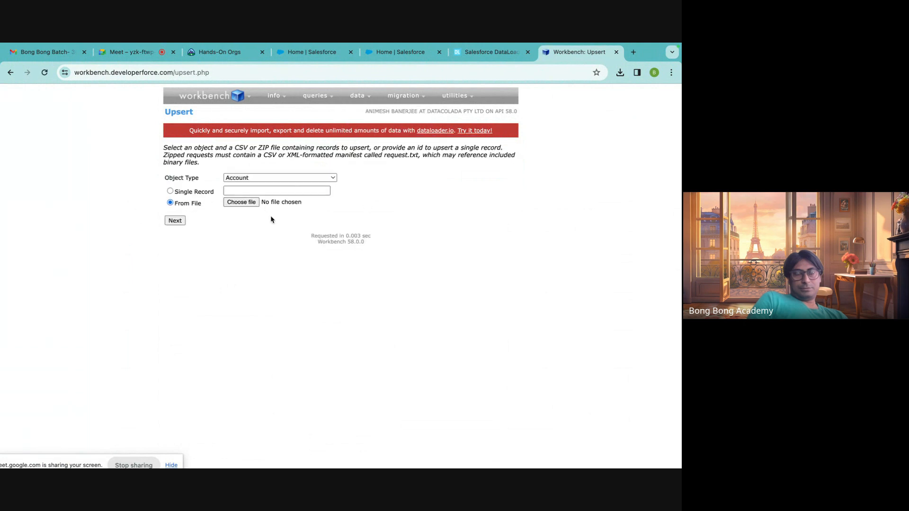
click(574, 448)
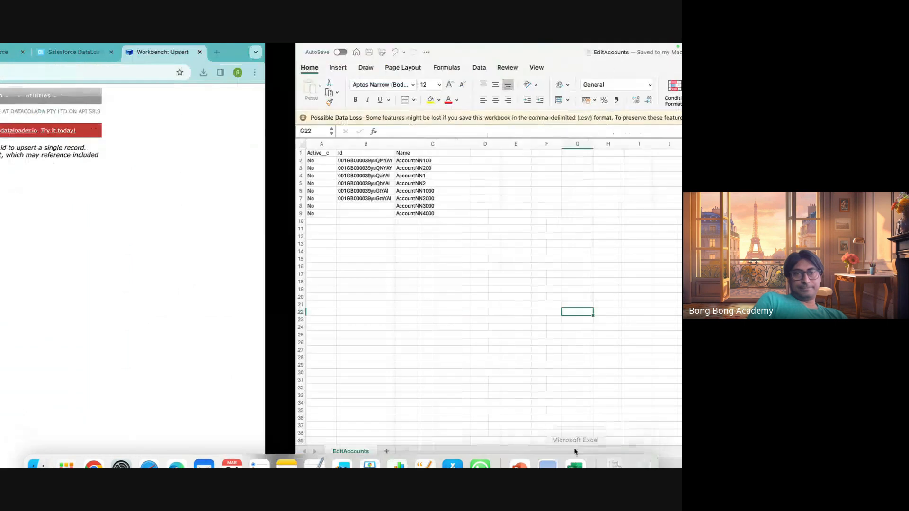
click(252, 222)
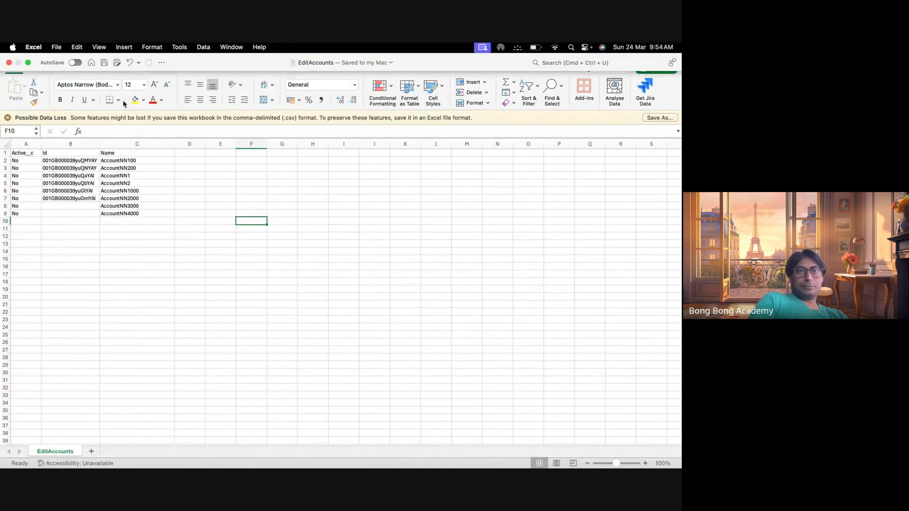
Save the workbook as UpsertAccounts in comma-separated values format in Downloads, replacing the existing file, and close the workbook.
click(57, 48)
click(89, 123)
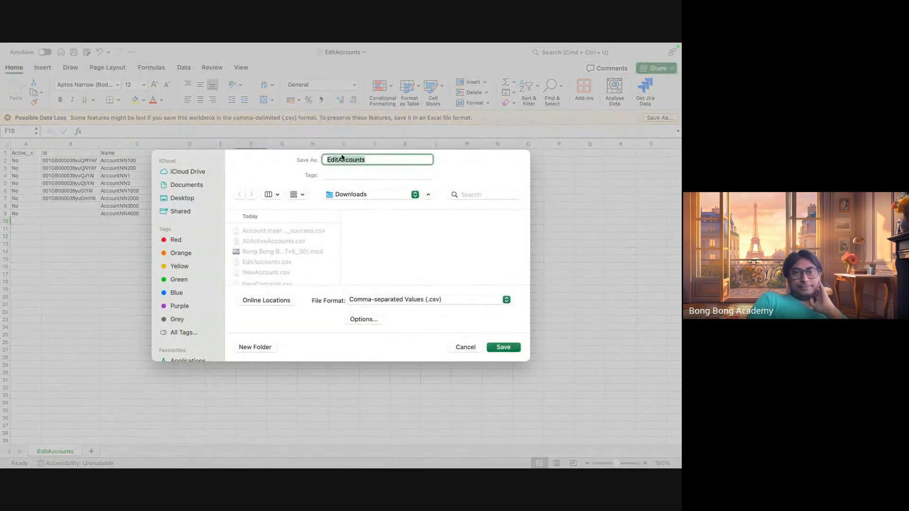
click(338, 160)
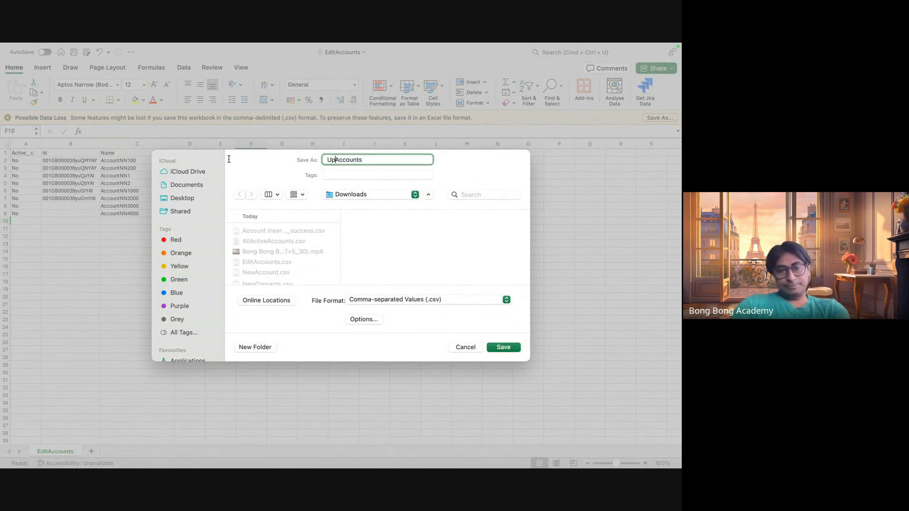
click(514, 351)
click(364, 303)
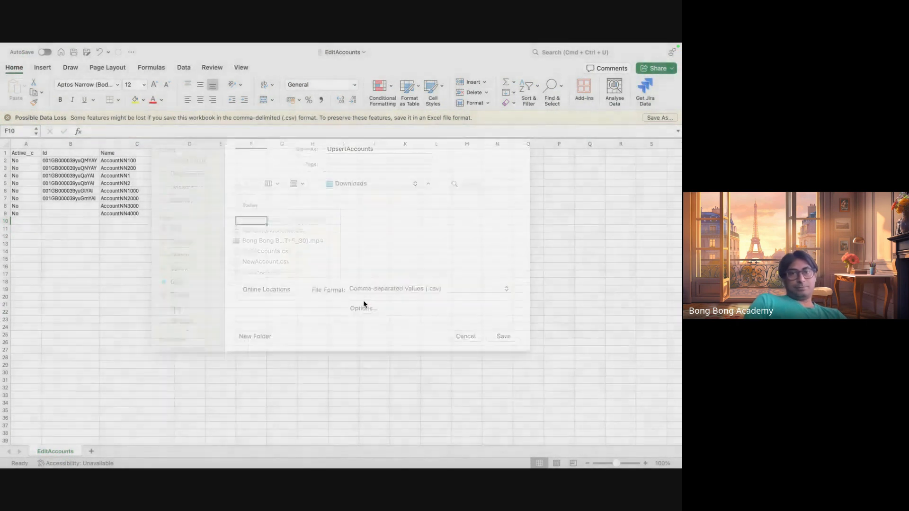
click(248, 256)
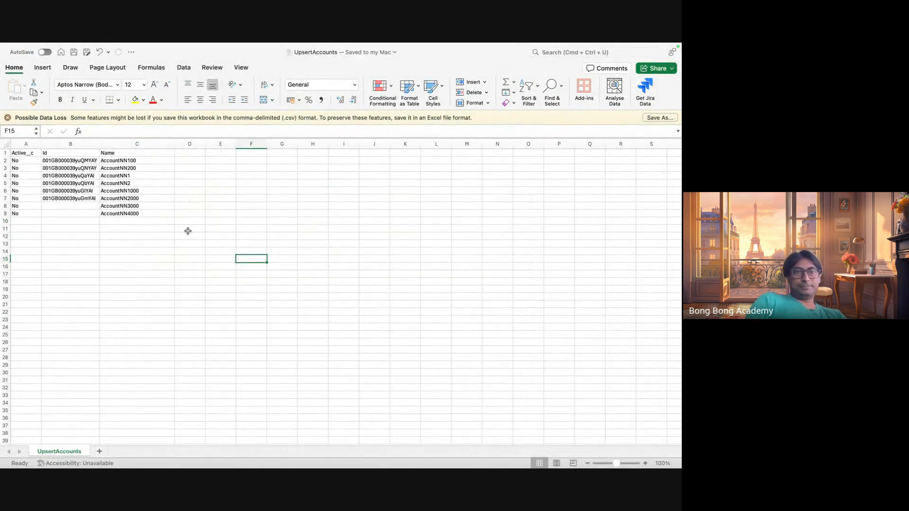
click(8, 63)
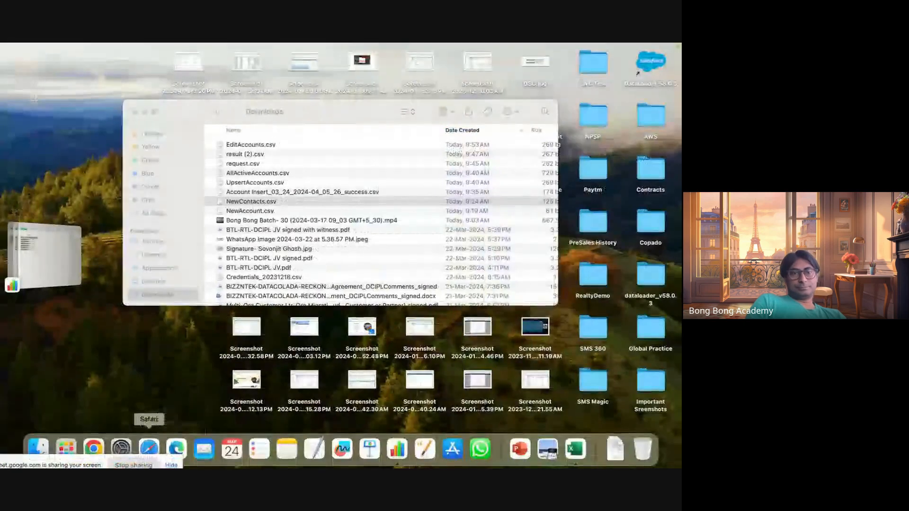
Switch to Workbench in Chrome and upload the new UpsertAccounts.csv from Downloads for the Account upsert.
click(97, 449)
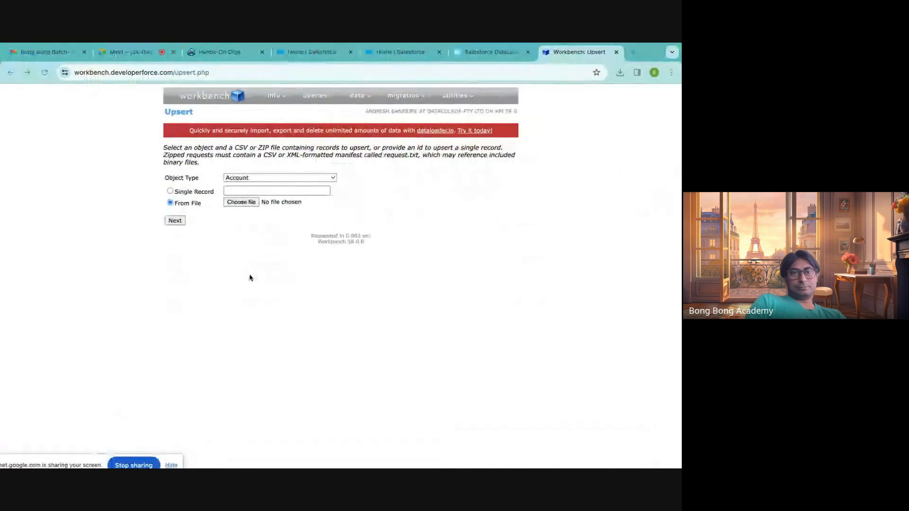
click(233, 204)
click(175, 130)
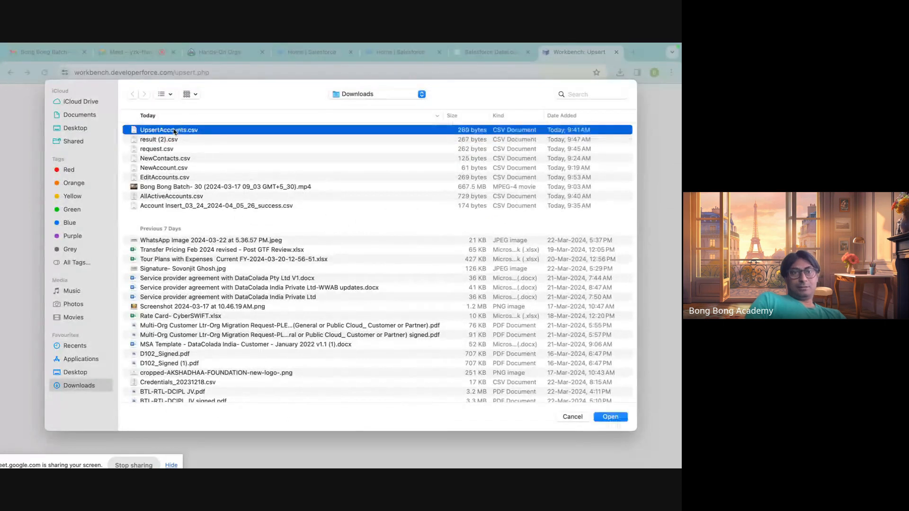
click(610, 417)
click(175, 221)
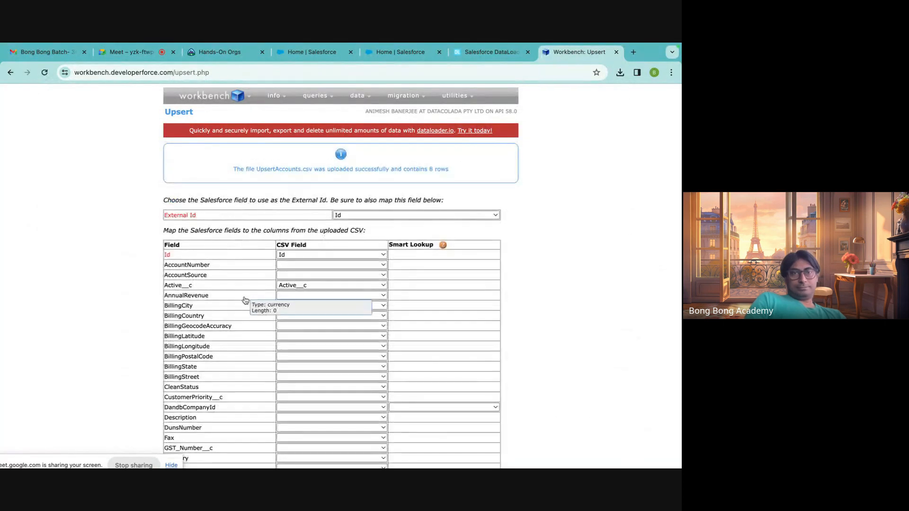
Keep Id as External Id, accept the Id, Active__c and Name mapping, and confirm the upsert of the new file.
scroll(258, 311, down, 10)
click(184, 436)
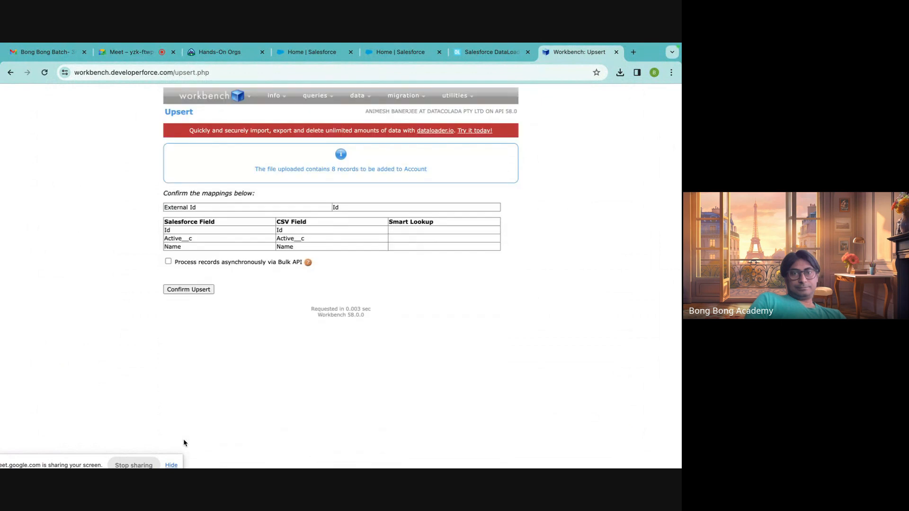
click(208, 290)
Compare the Status values of result rows 1 to 6 with those of rows 7 and 8.
drag(332, 225, 332, 239)
click(331, 270)
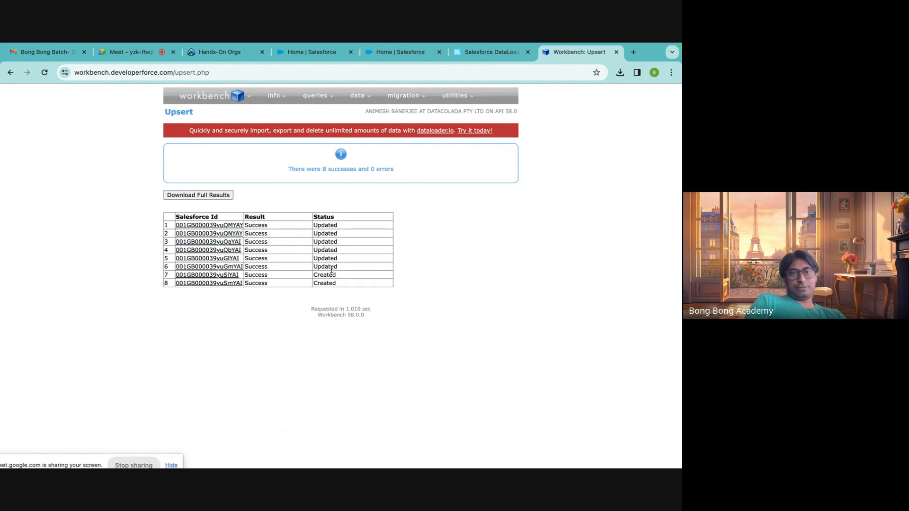
drag(349, 269, 194, 218)
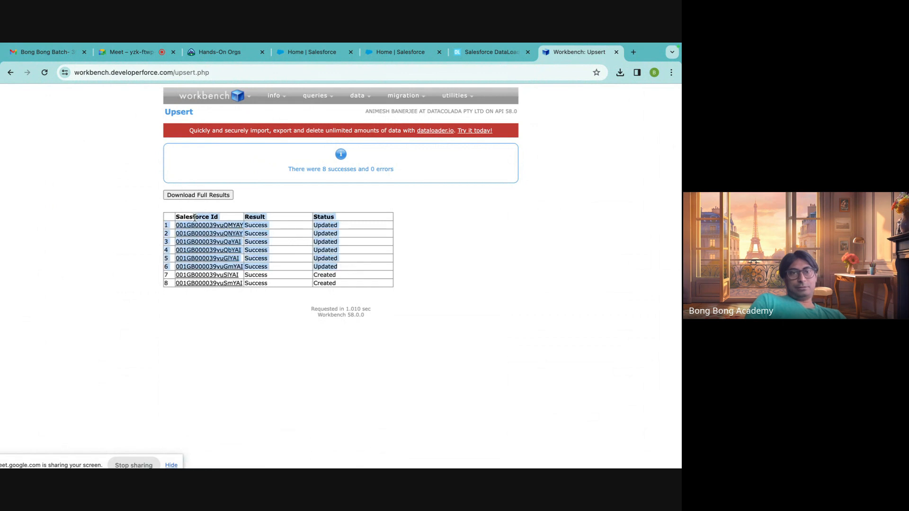
click(261, 274)
drag(345, 278, 343, 284)
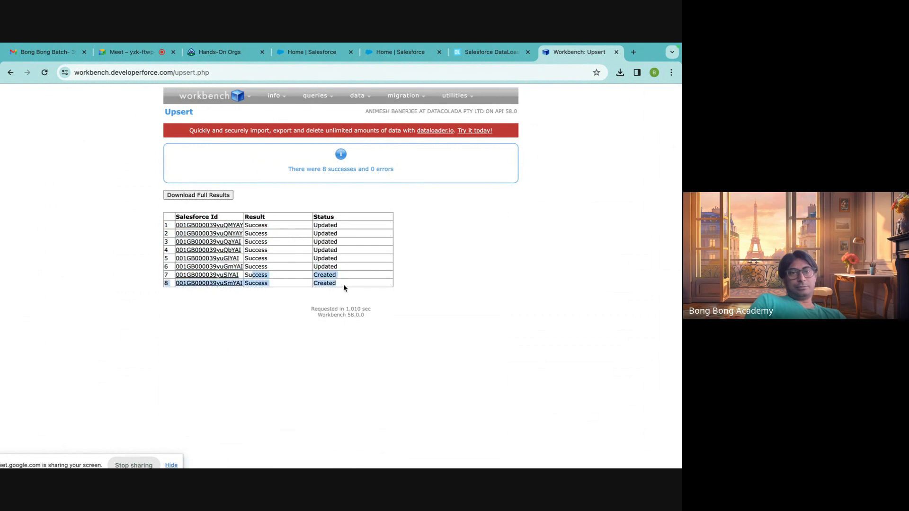
Reopen the UpsertAccounts file in Excel to review its account rows.
click(576, 452)
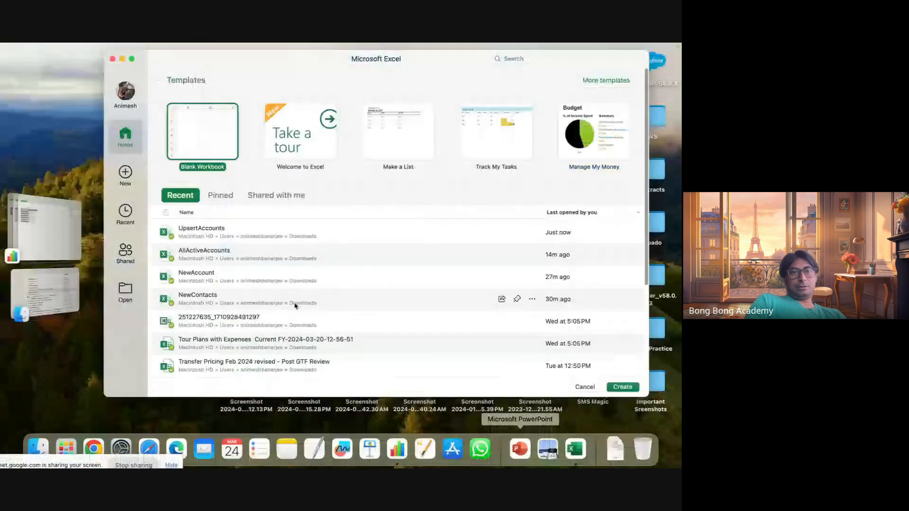
double_click(198, 237)
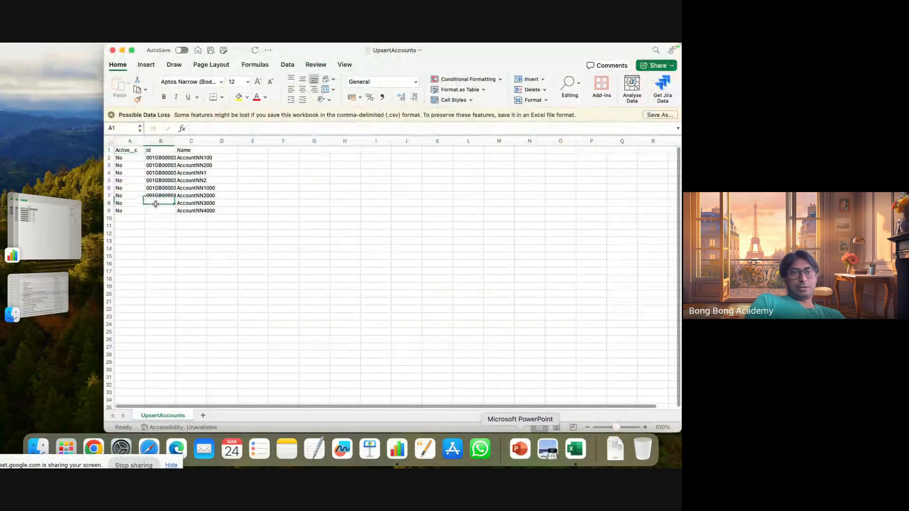
drag(156, 203, 208, 213)
Switch to dataloader.io in Chrome, view the Upsert operation in a new import task, and close the task without creating it.
click(93, 448)
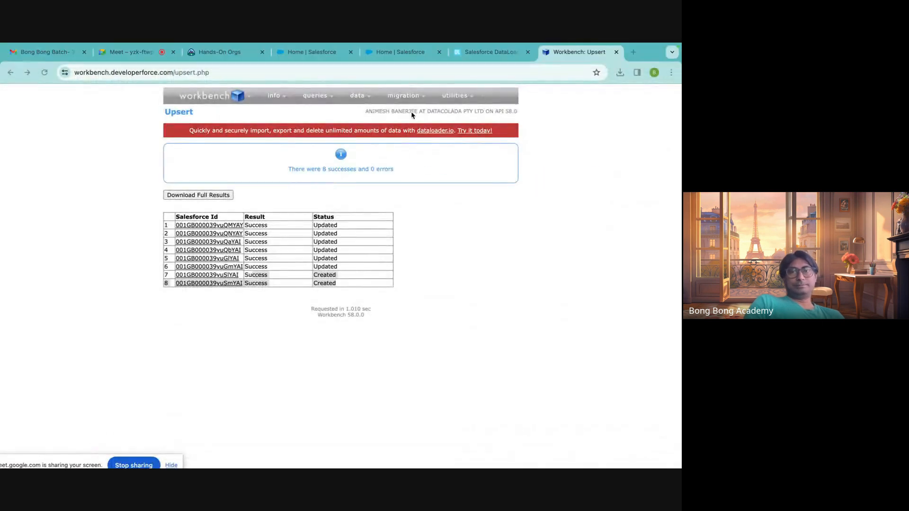
click(402, 52)
click(489, 54)
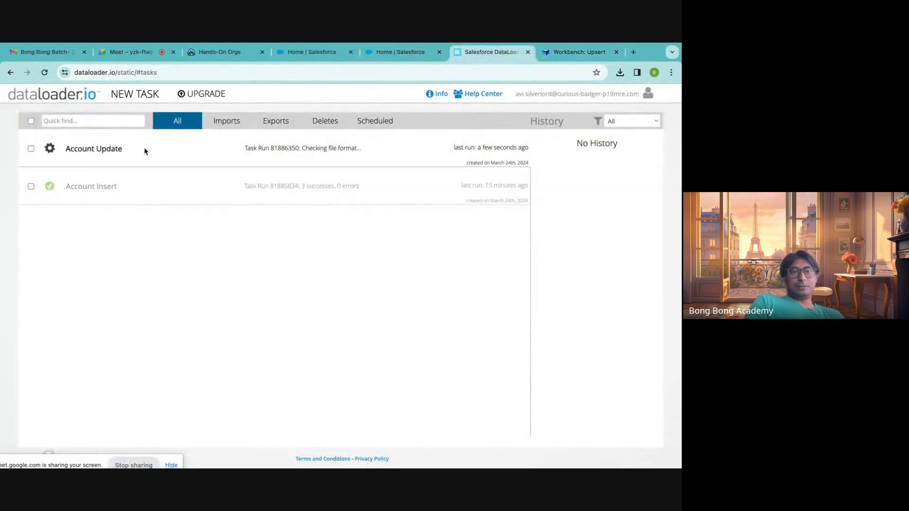
click(135, 94)
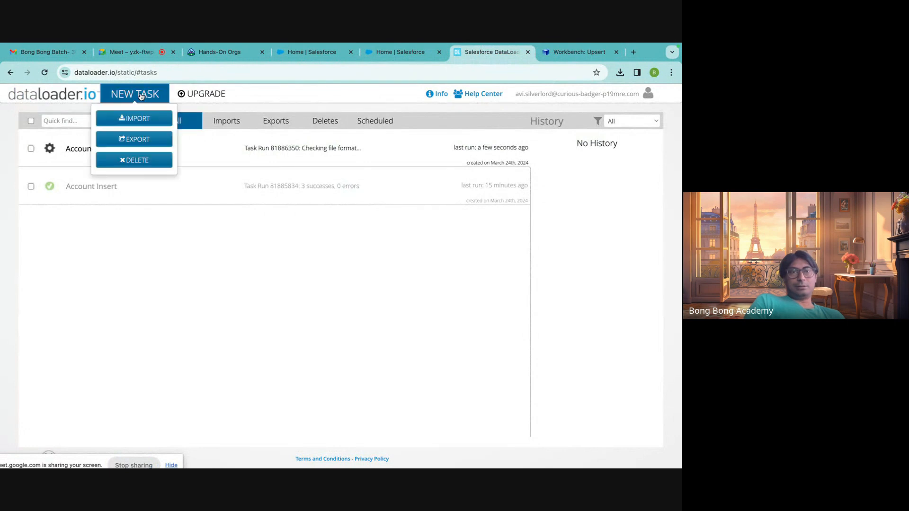
click(146, 123)
click(339, 219)
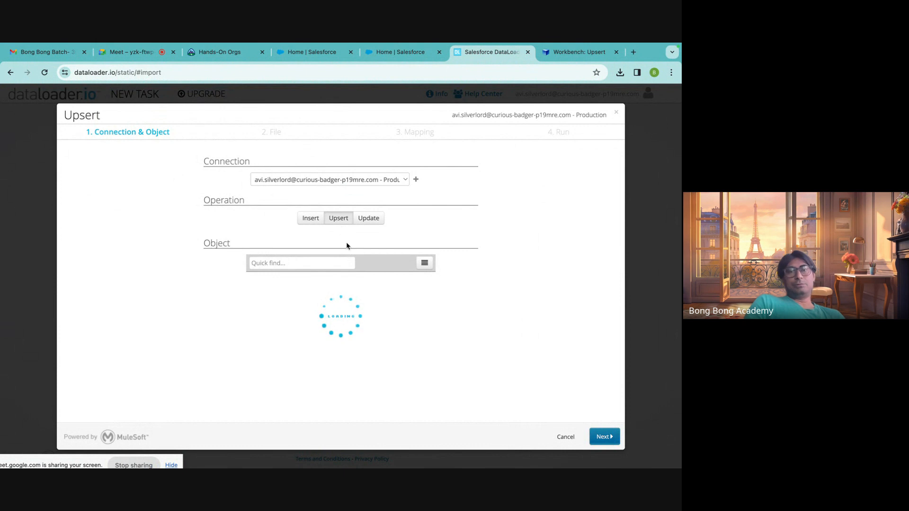
click(616, 112)
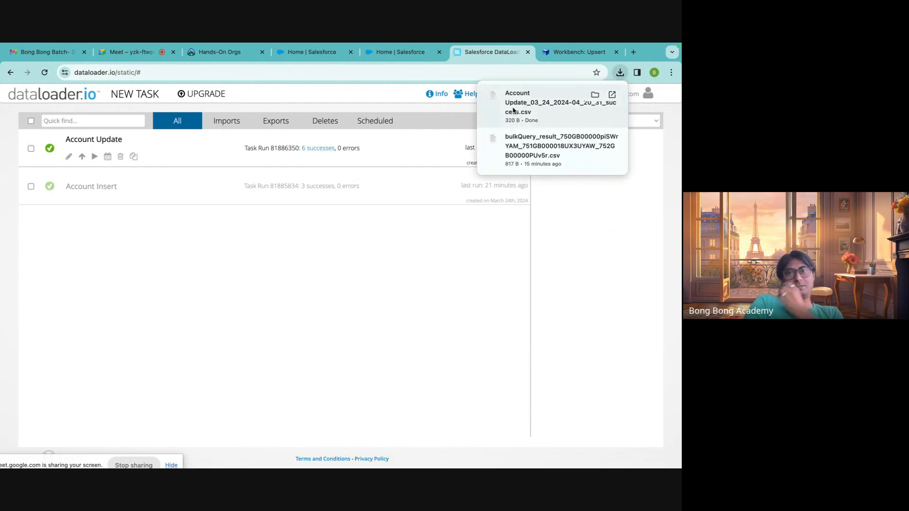
Open the downloaded Account Update success CSV to inspect its results, and close it along with the older result windows.
click(527, 104)
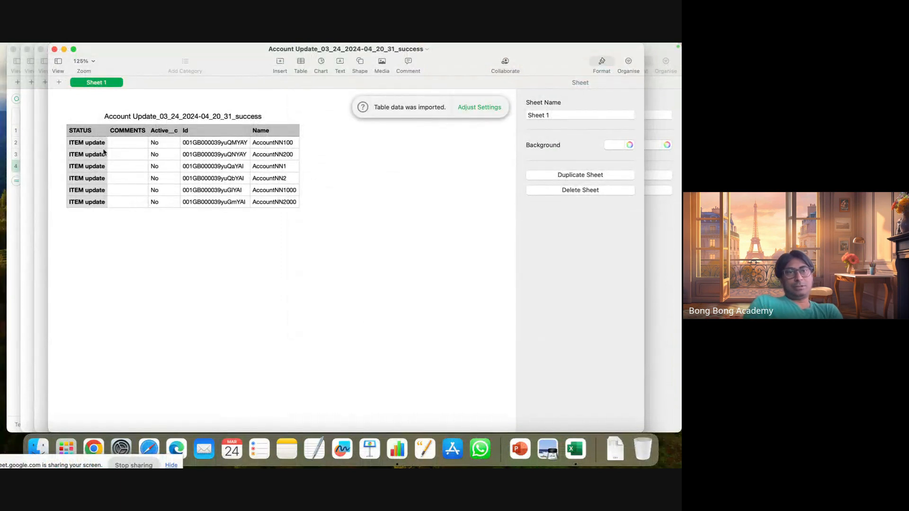
click(55, 49)
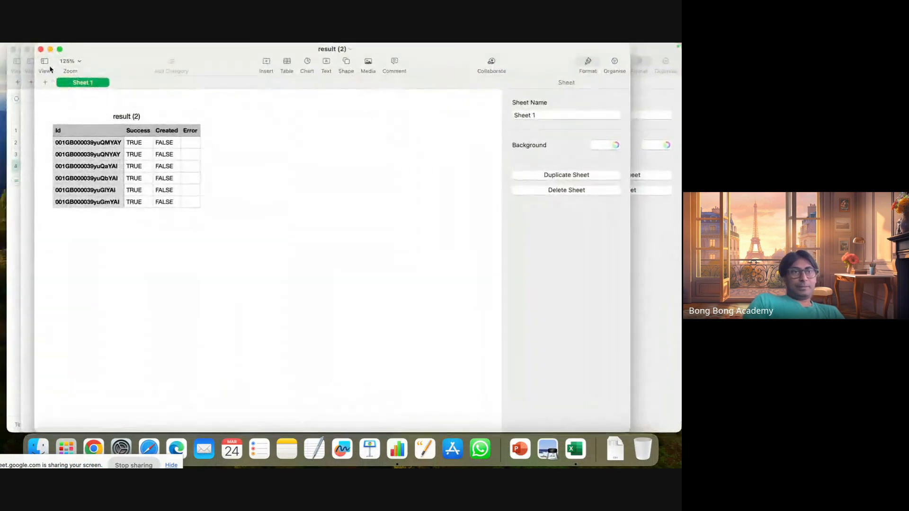
click(41, 50)
click(27, 50)
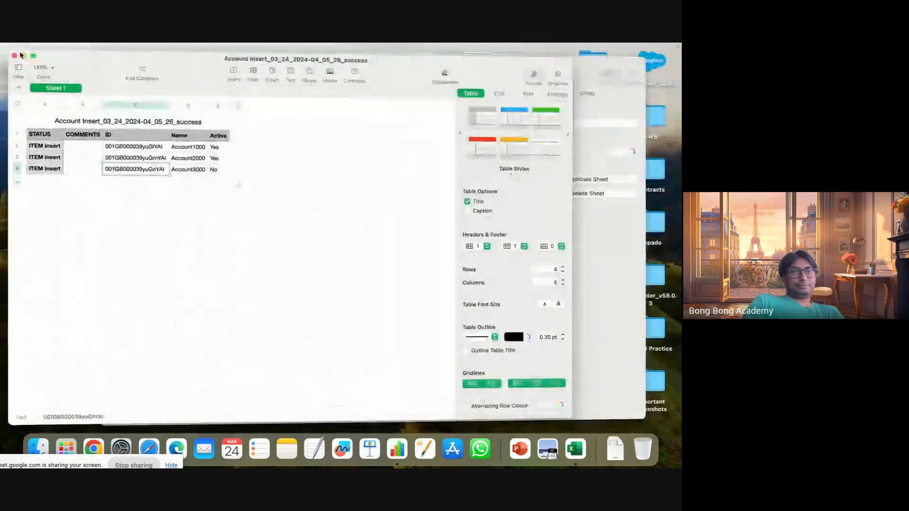
Close the Account Insert success spreadsheet, discarding the unsaved document, and close the NewAccount spreadsheet.
click(14, 49)
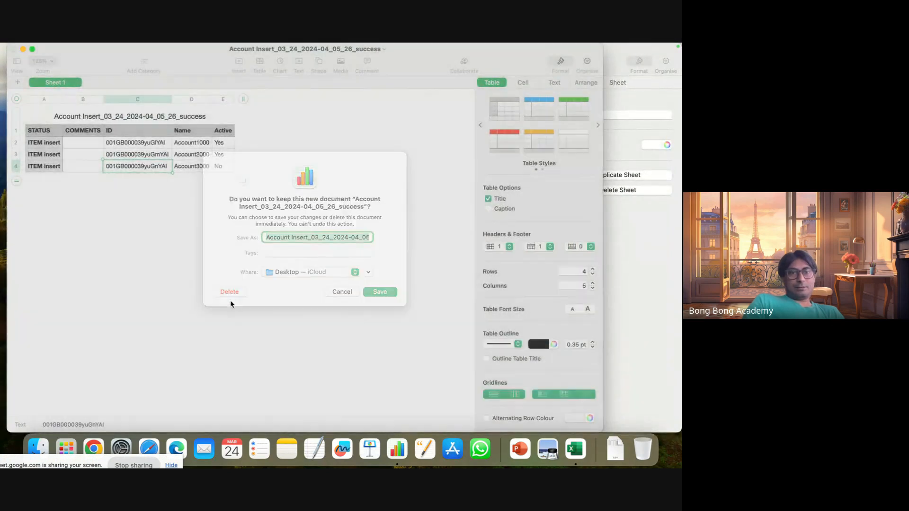
click(230, 300)
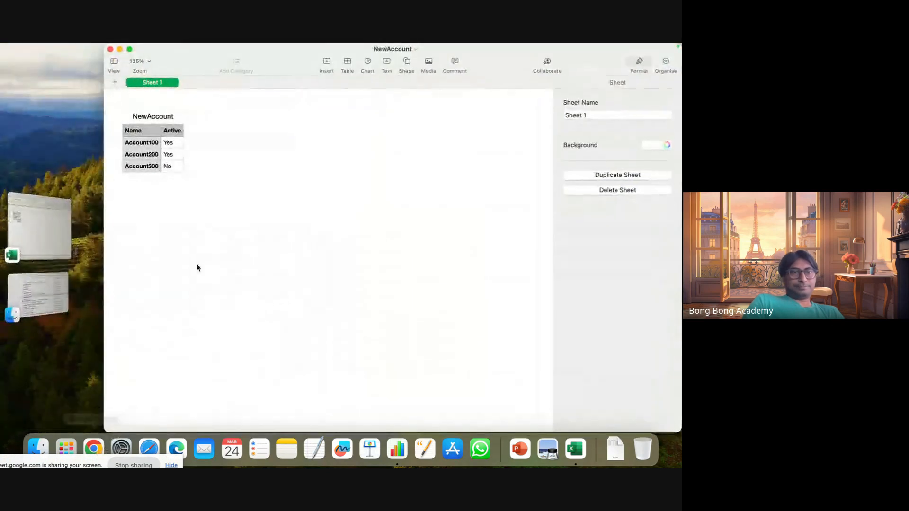
click(111, 50)
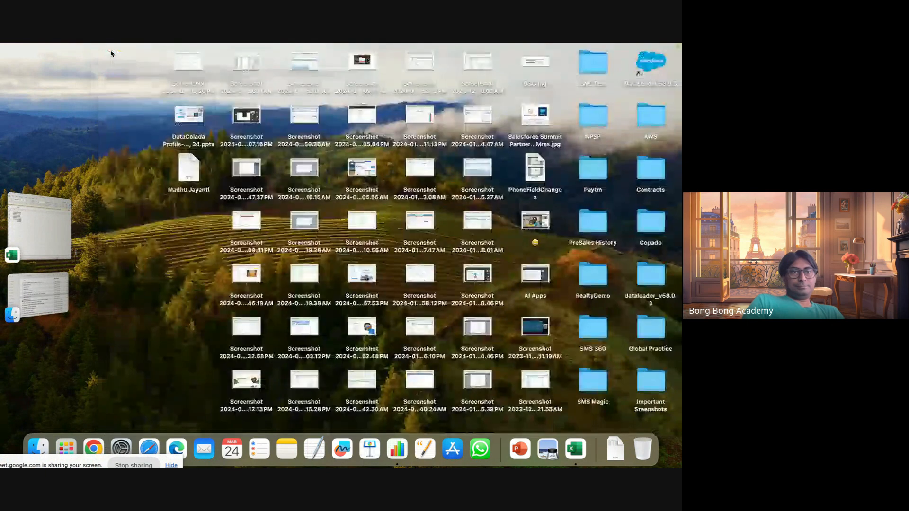
Switch to Workbench in Chrome and open its Delete data operation.
click(94, 449)
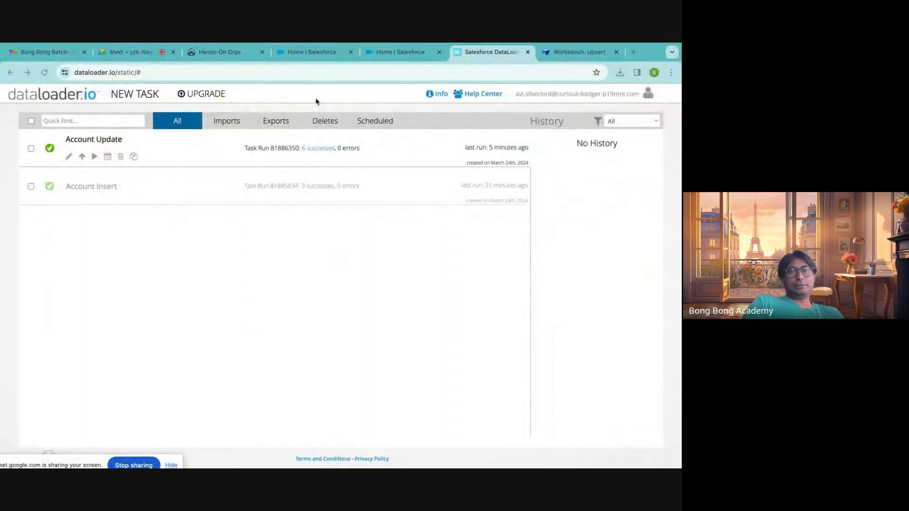
click(413, 54)
click(557, 54)
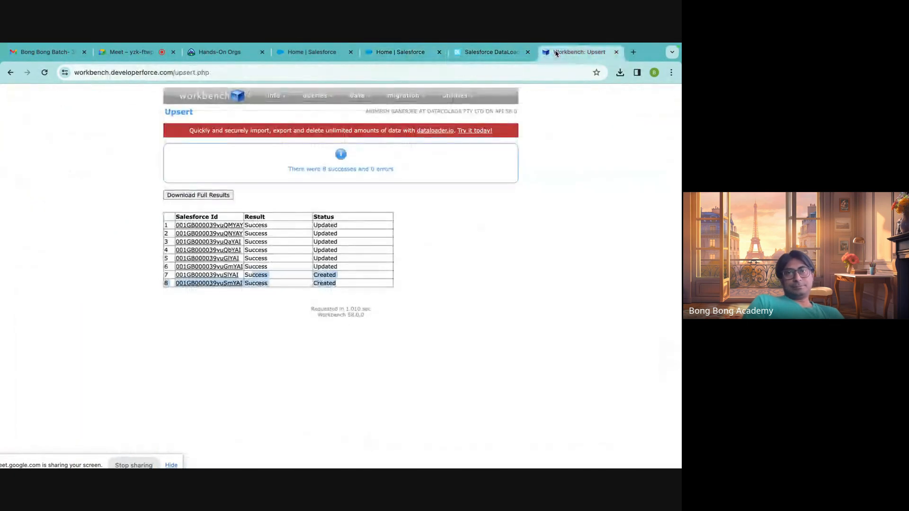
click(503, 282)
mouse_move(363, 104)
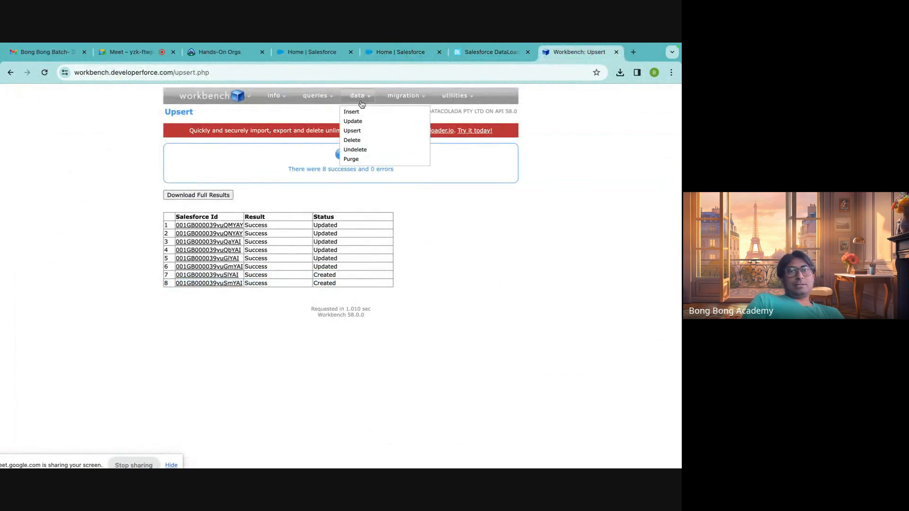
click(352, 141)
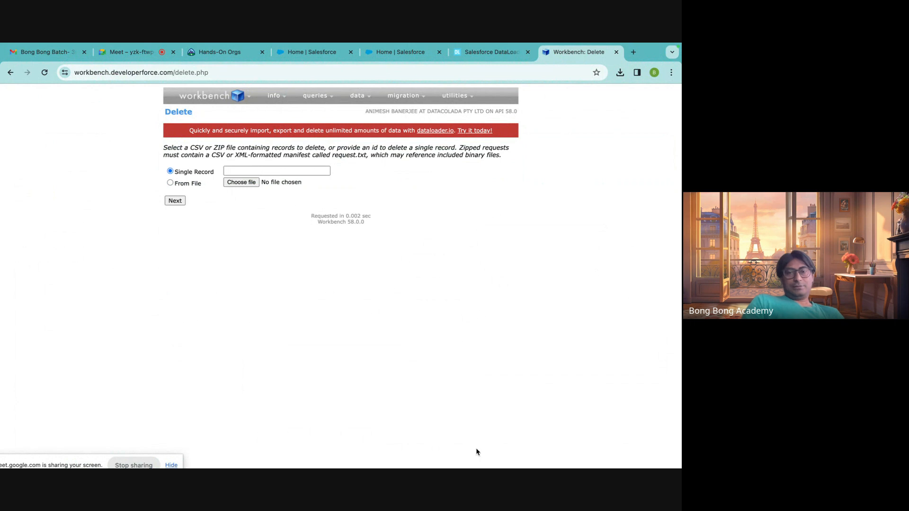
mouse_move(471, 106)
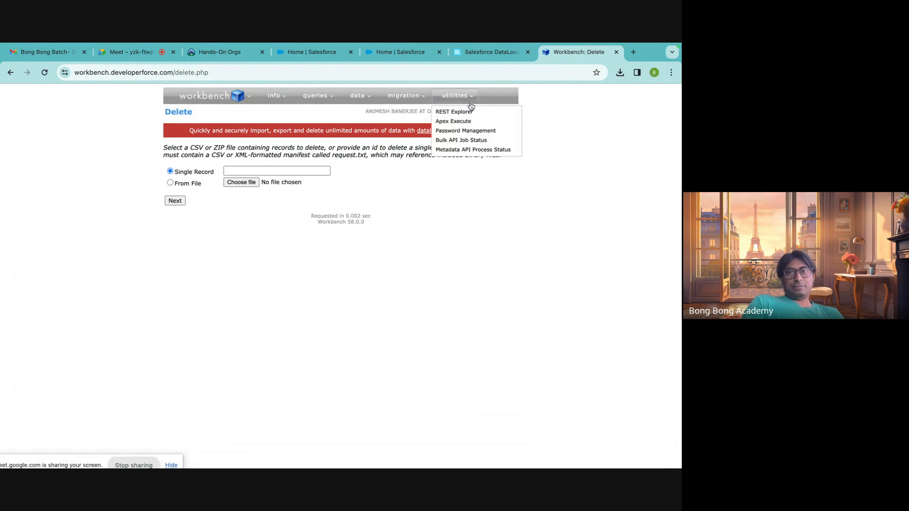
Open a fresh Salesforce Setup home page and close the page with the Data Import Wizard.
click(295, 52)
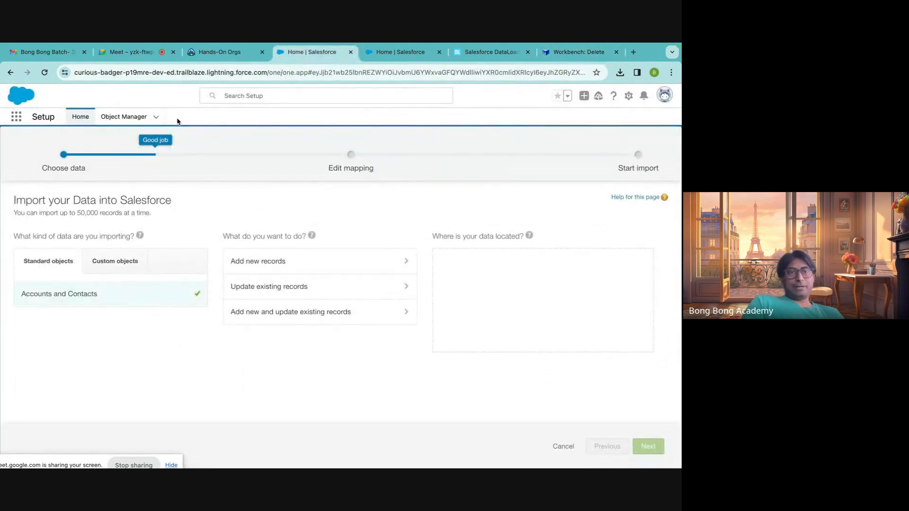
click(19, 118)
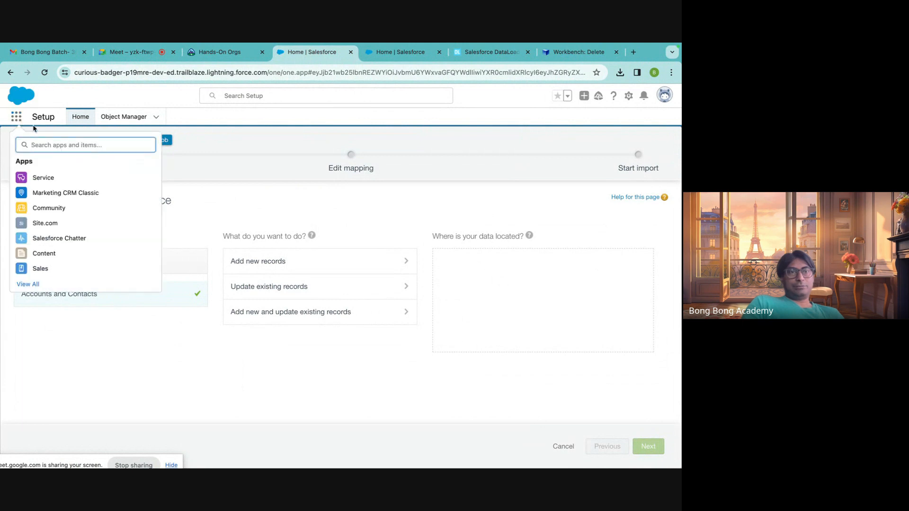
click(38, 121)
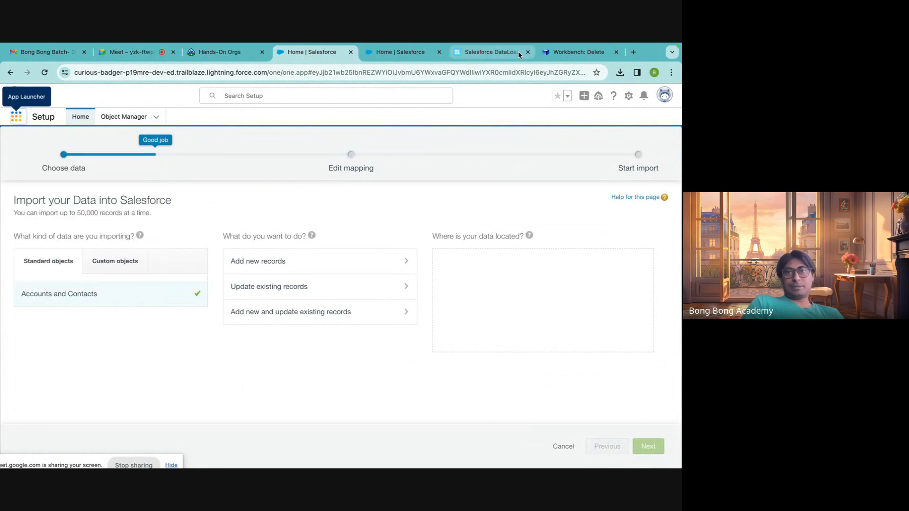
click(629, 97)
click(604, 123)
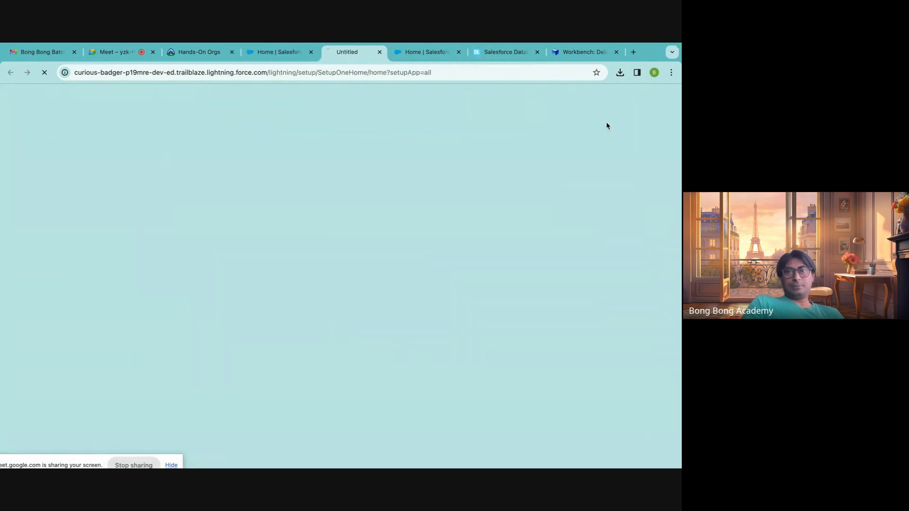
click(294, 56)
click(305, 52)
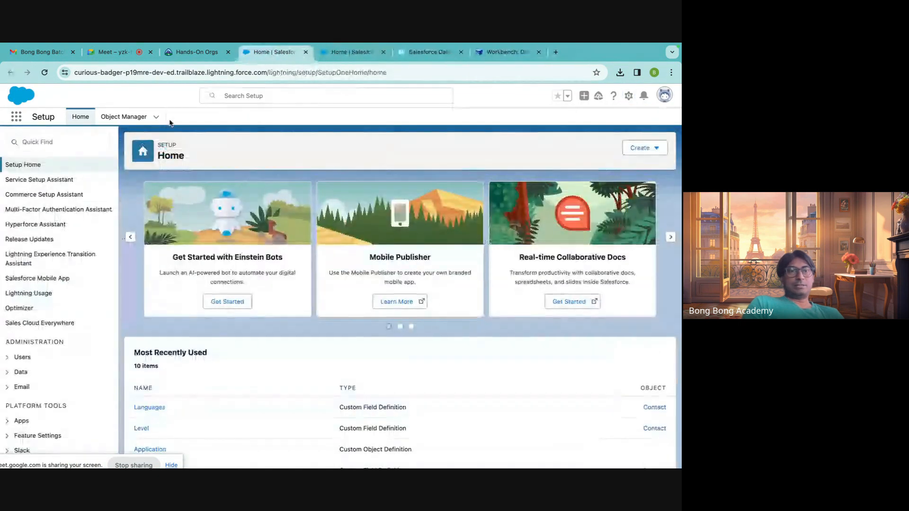
Find Mass Delete Records in Setup with the term "delete", open Mass Delete Accounts and review its criteria and deletion options.
click(58, 141)
text(del)
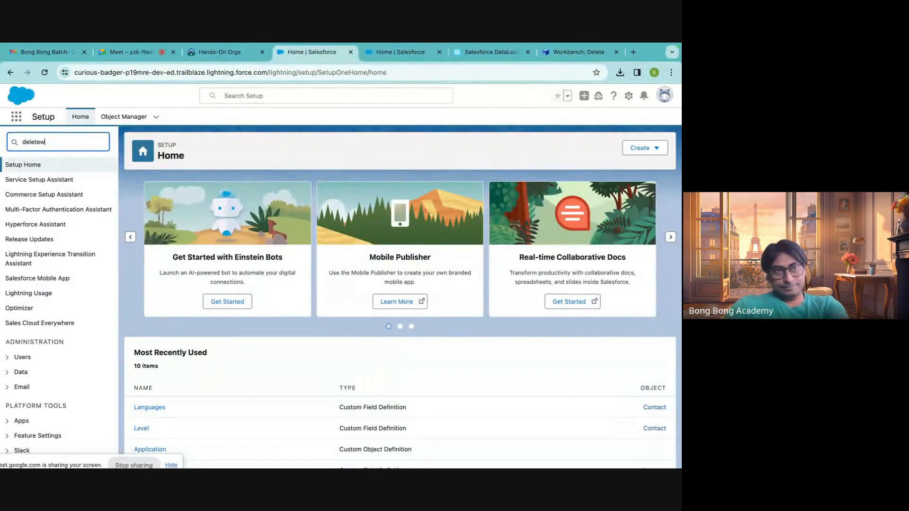
text(etew)
key(BackSpace)
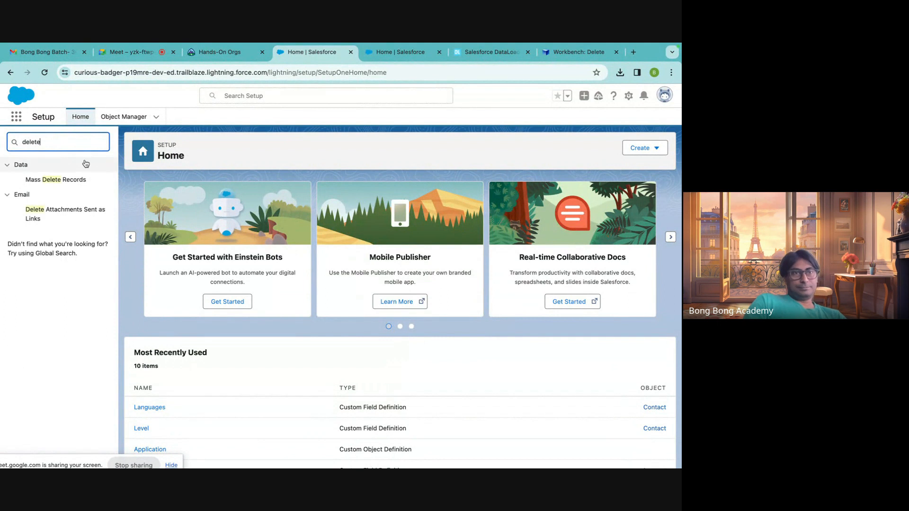
click(67, 184)
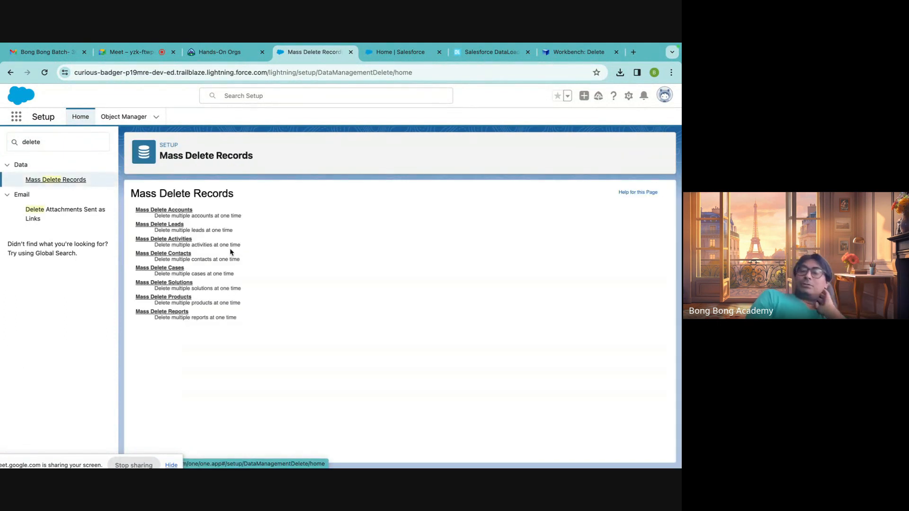
click(172, 210)
scroll(207, 277, down, 3)
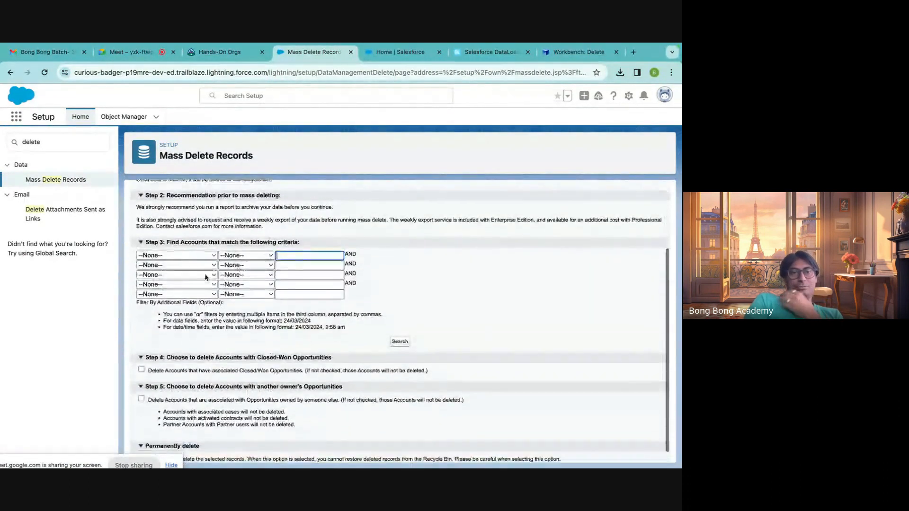
scroll(194, 289, down, 1)
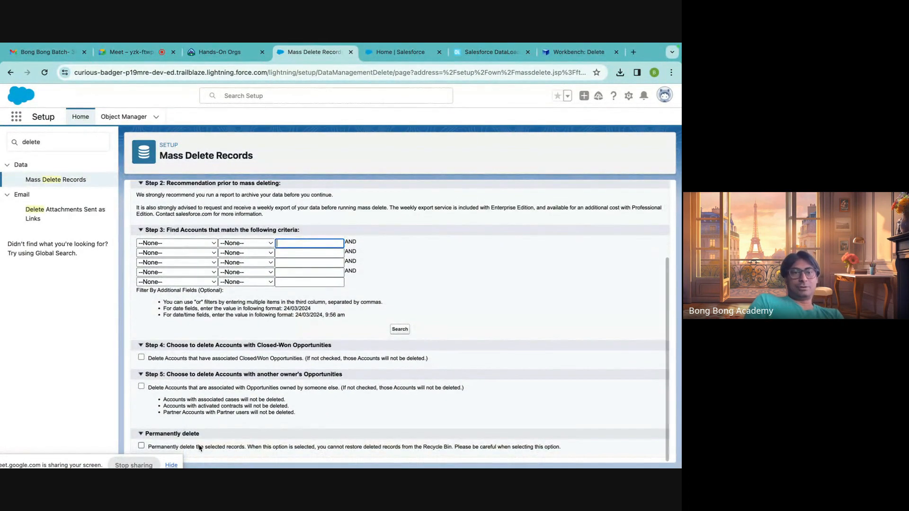
scroll(183, 405, up, 2)
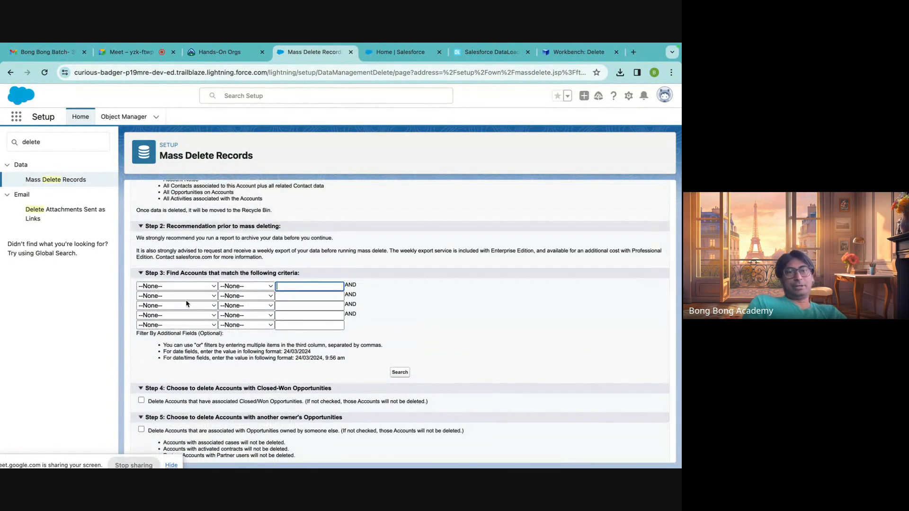
Search for the accounts to mass delete using the criterion Active equals No.
click(188, 285)
click(180, 288)
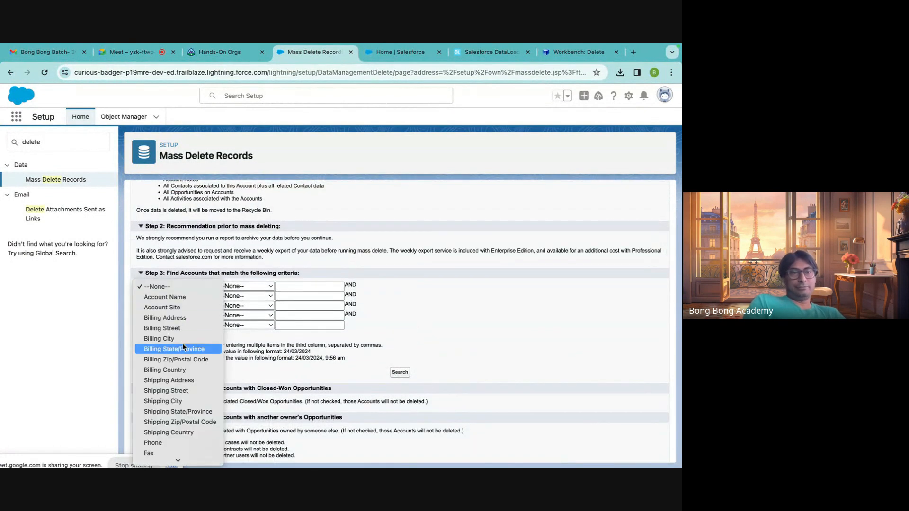
scroll(175, 348, down, 3)
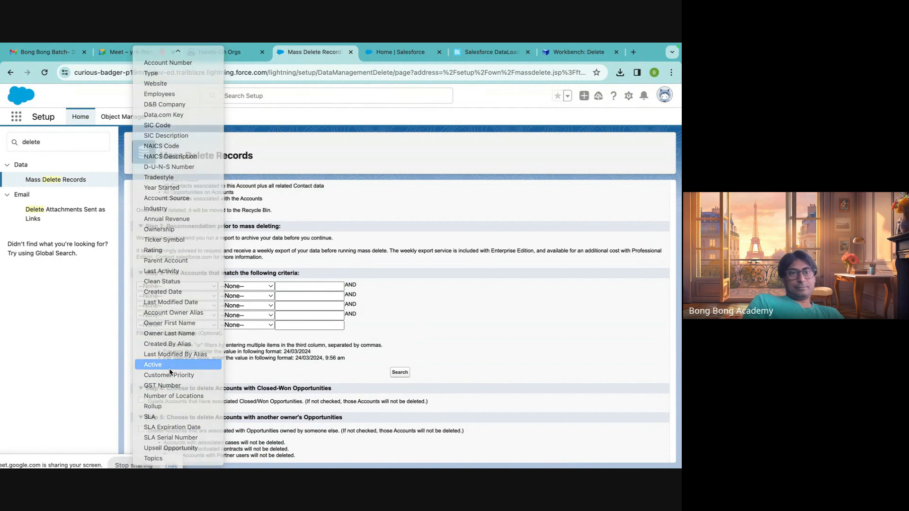
click(185, 364)
click(253, 287)
click(246, 297)
click(319, 286)
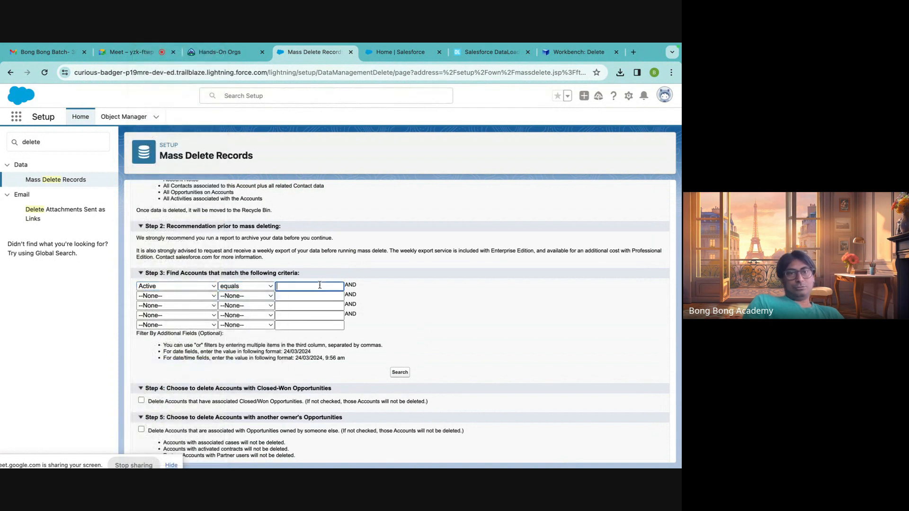
text(No)
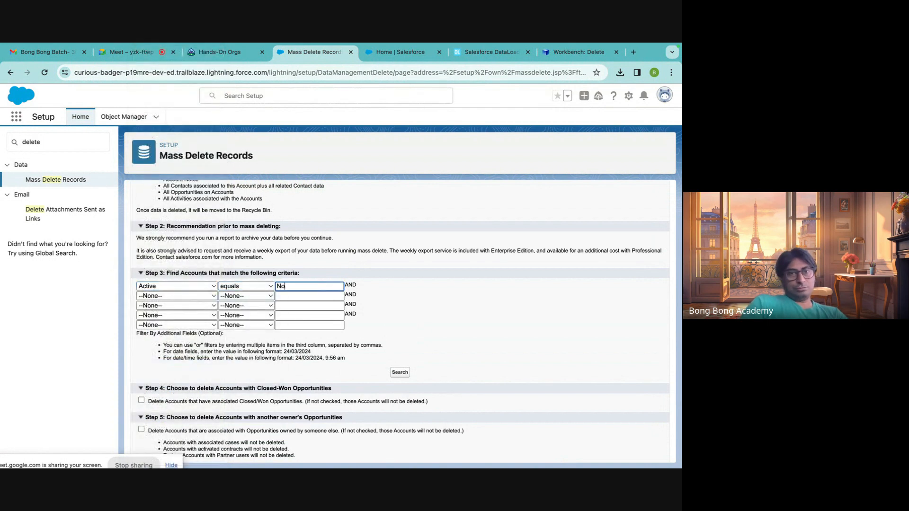
scroll(279, 352, down, 1)
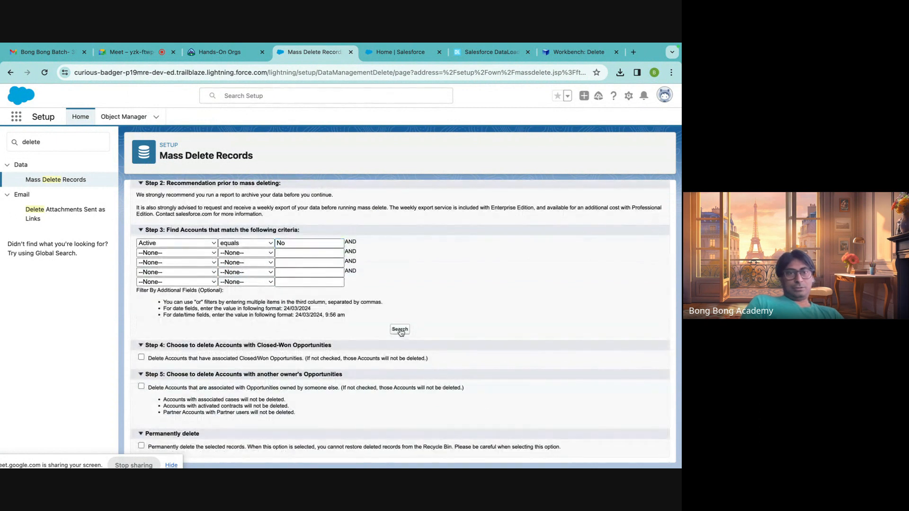
click(401, 330)
Try selecting all found accounts, clear that selection, and select only Account3, Account300 and AccountNN1.
scroll(441, 351, down, 3)
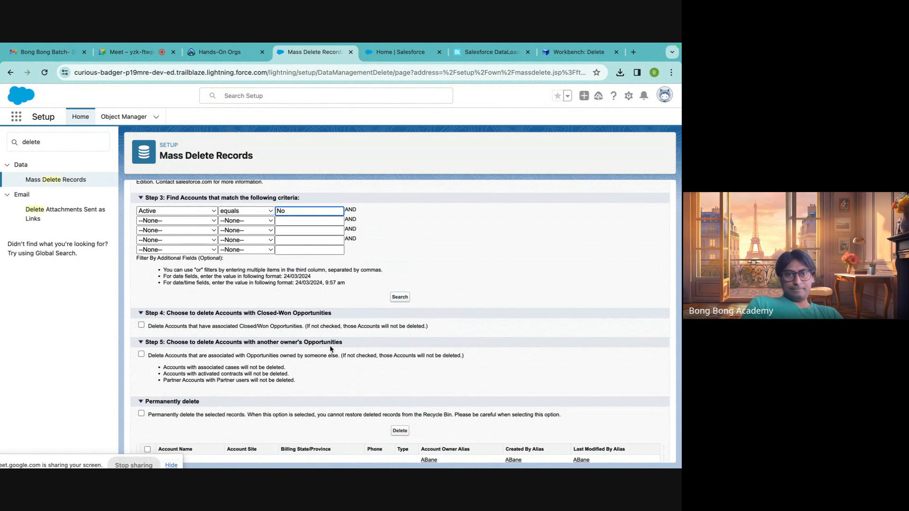
scroll(330, 349, down, 3)
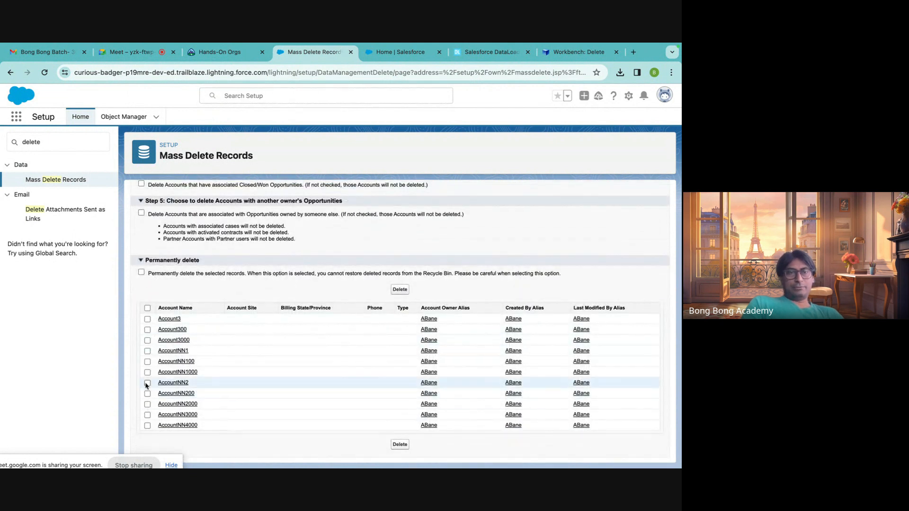
click(148, 309)
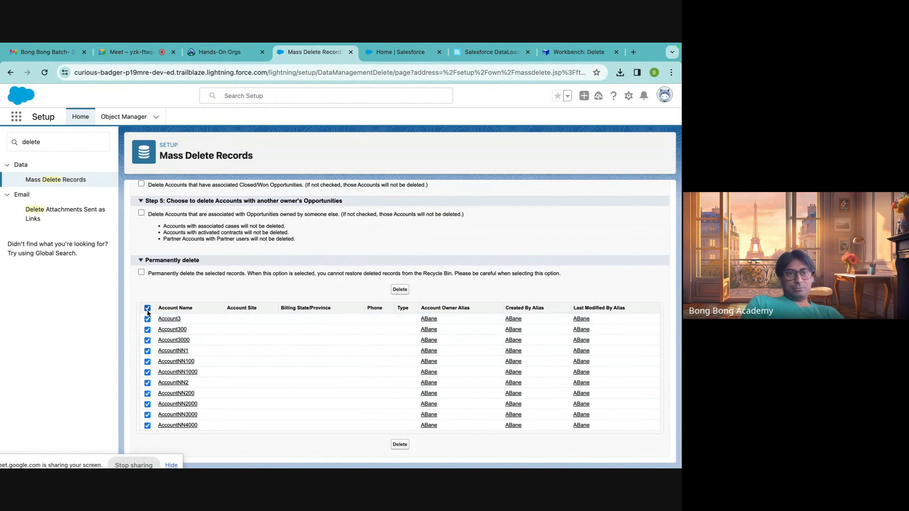
click(148, 308)
click(147, 319)
click(147, 330)
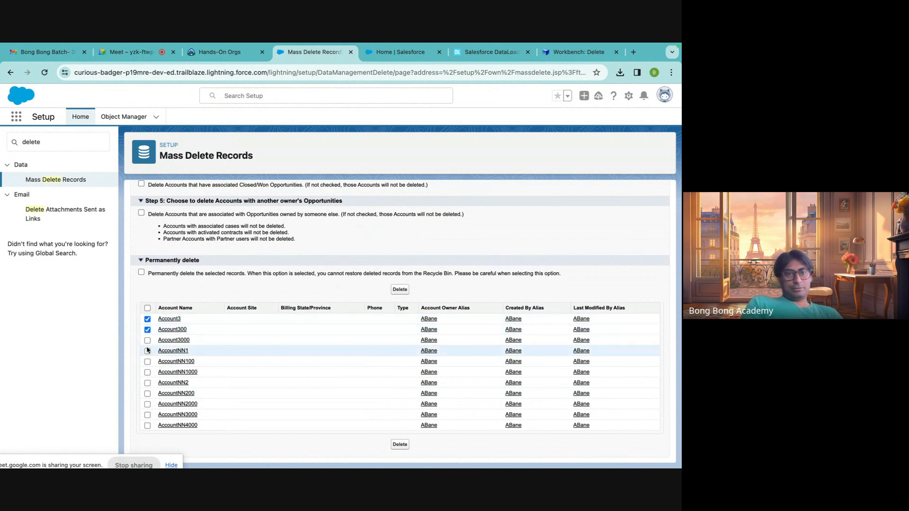
click(147, 351)
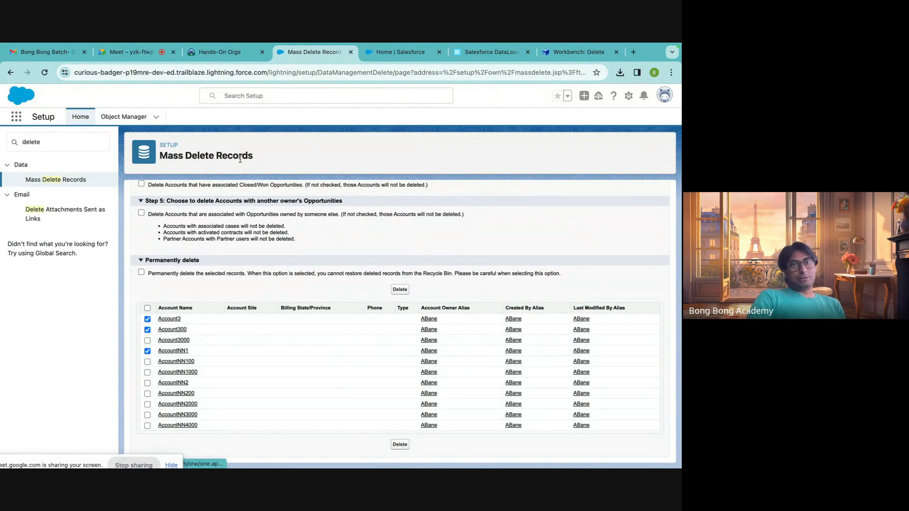
Revisit Workbench's Delete page, and bring up the UpsertAccounts file in Excel to view its account rows.
click(558, 50)
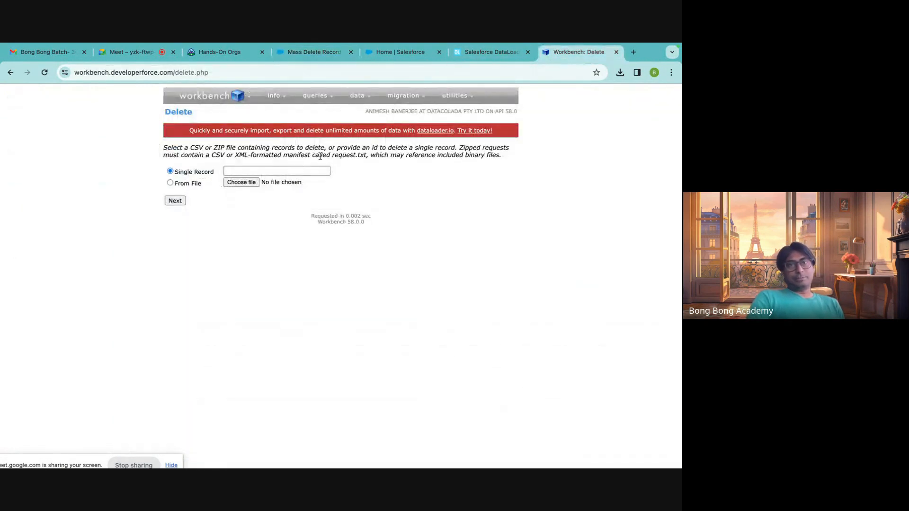
mouse_move(372, 96)
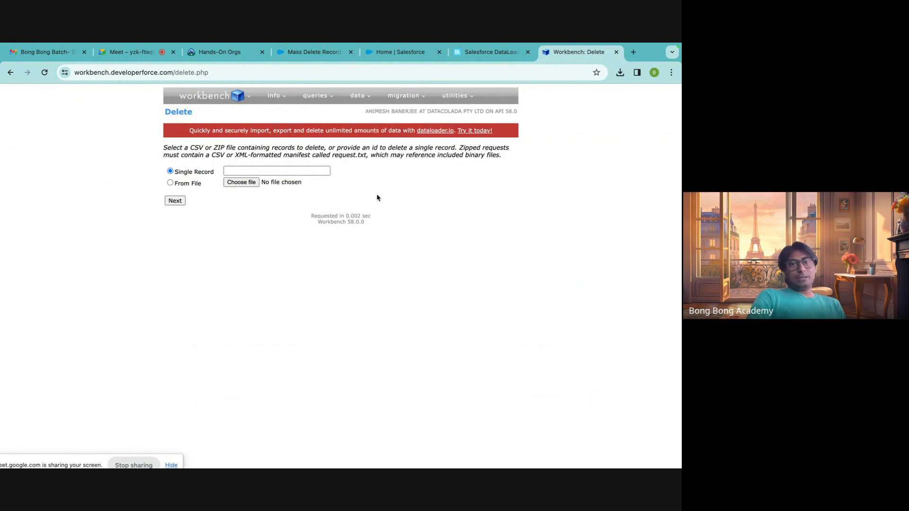
mouse_move(452, 464)
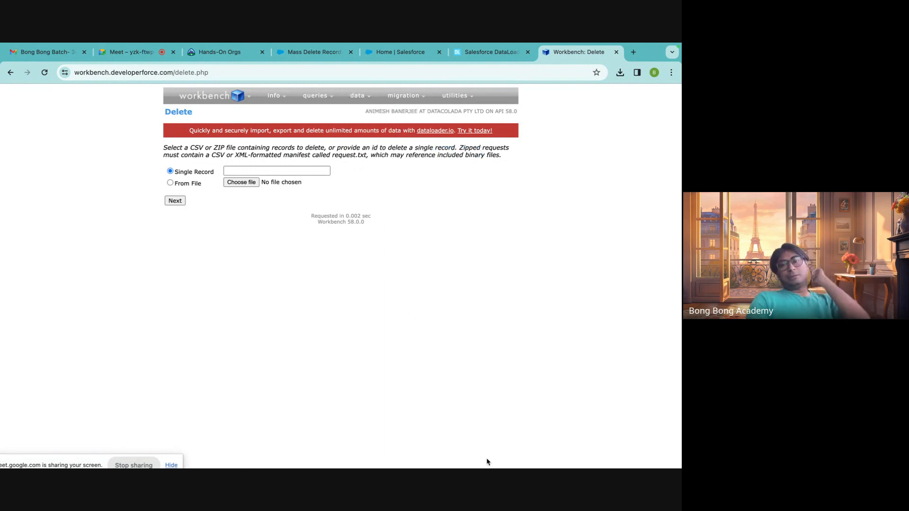
mouse_move(548, 452)
click(575, 449)
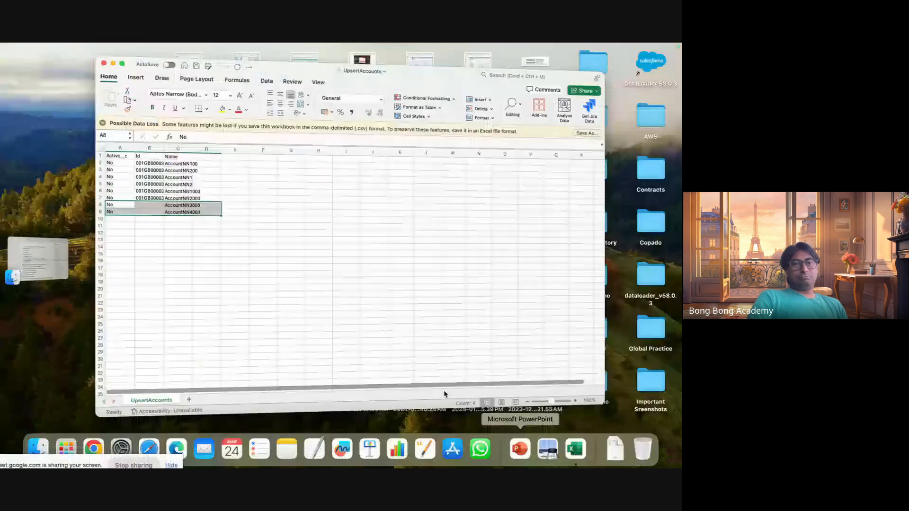
Switch to Finder and duplicate EditAccounts.csv in the Downloads folder.
click(38, 449)
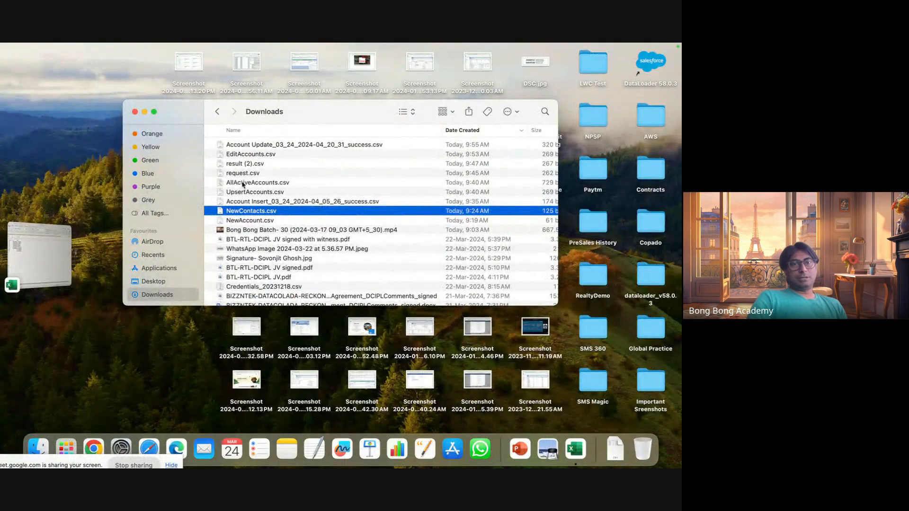
click(244, 155)
right_click(244, 155)
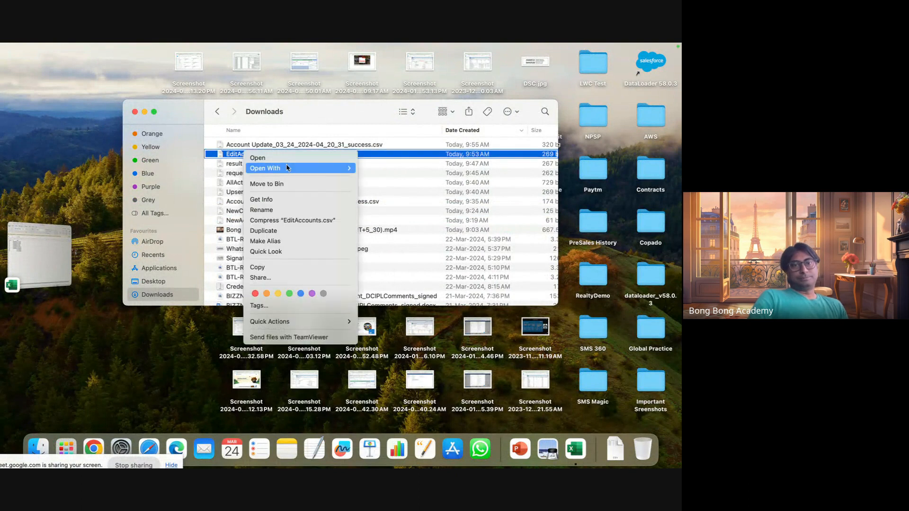
mouse_move(332, 168)
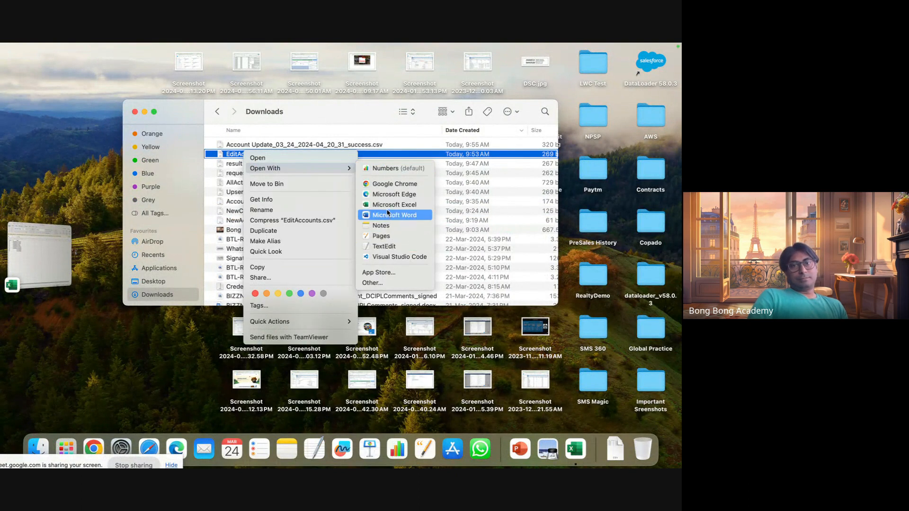
click(242, 156)
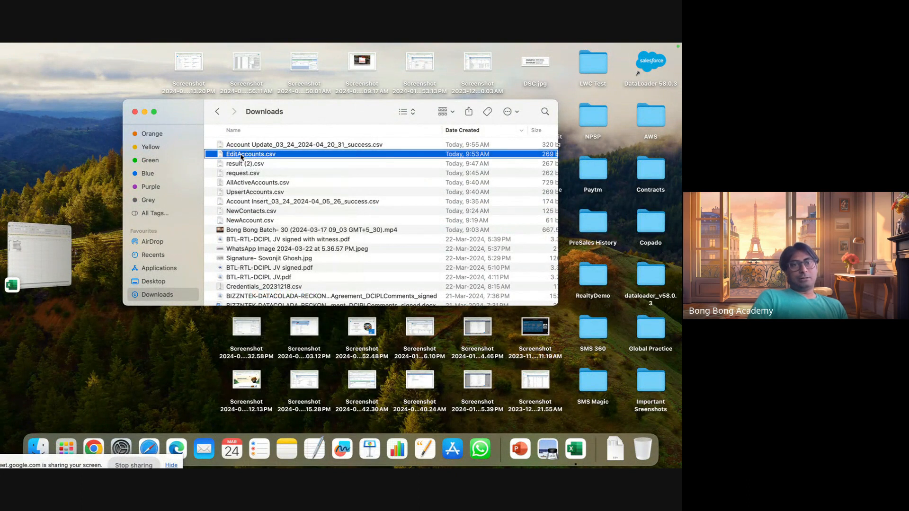
right_click(242, 157)
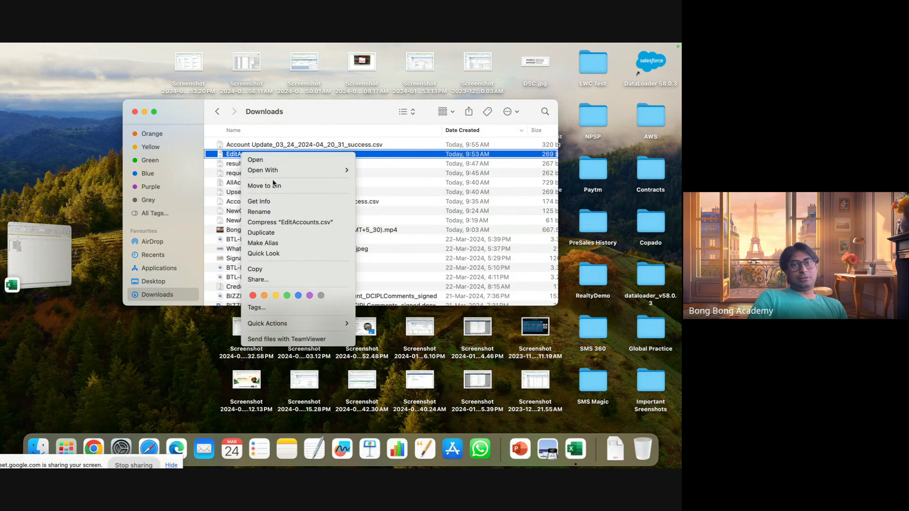
click(262, 241)
scroll(265, 236, down, 15)
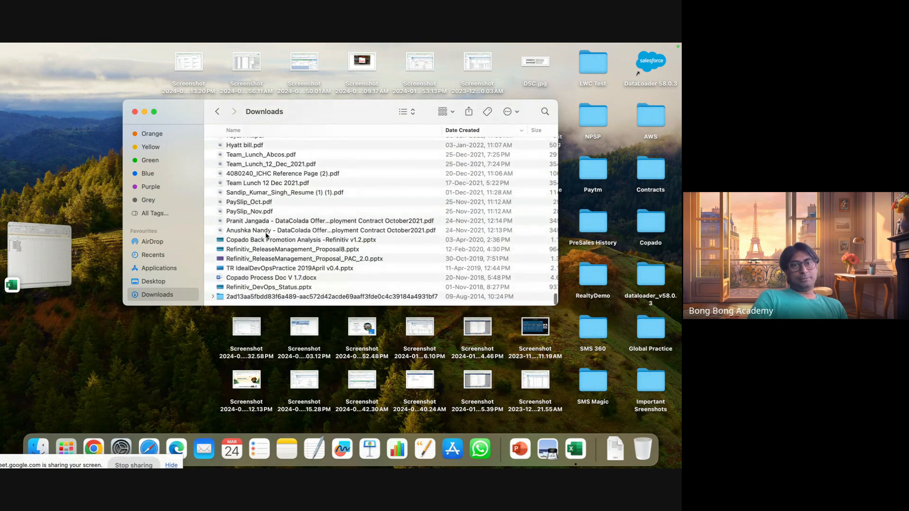
scroll(266, 235, up, 20)
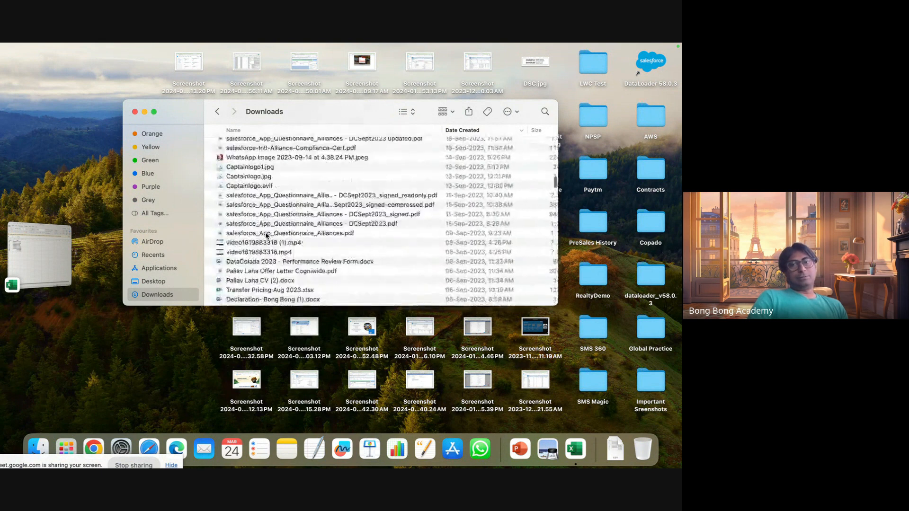
scroll(266, 235, up, 15)
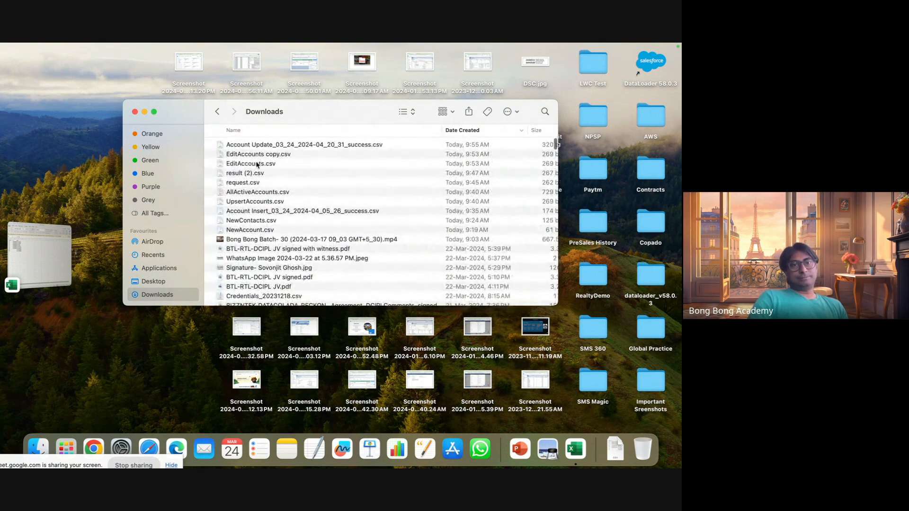
Rename the copy of EditAccounts.csv as DeleteAccount.csv.
click(256, 154)
key(Return)
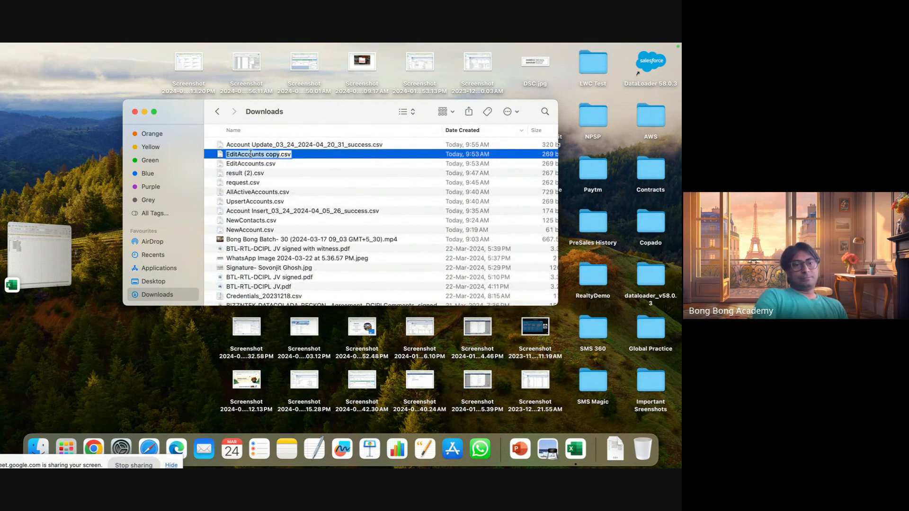
text(De)
text(le)
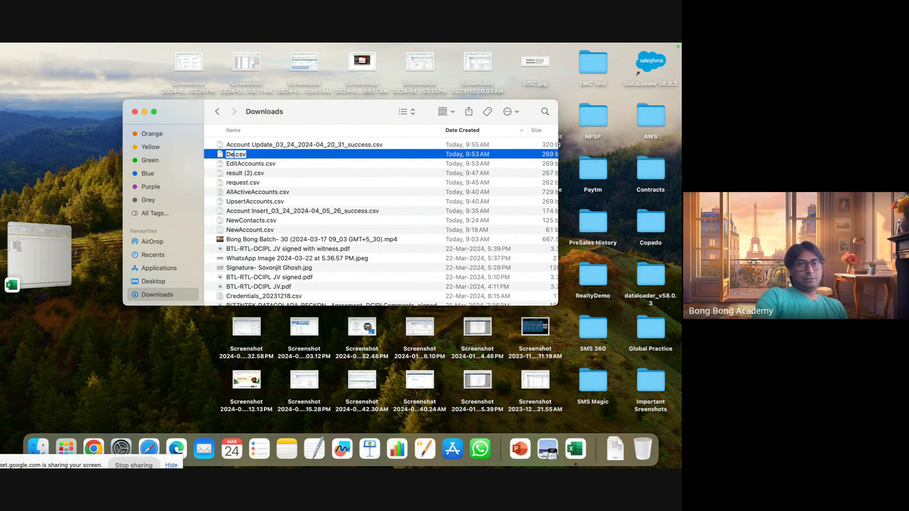
text(teAcc)
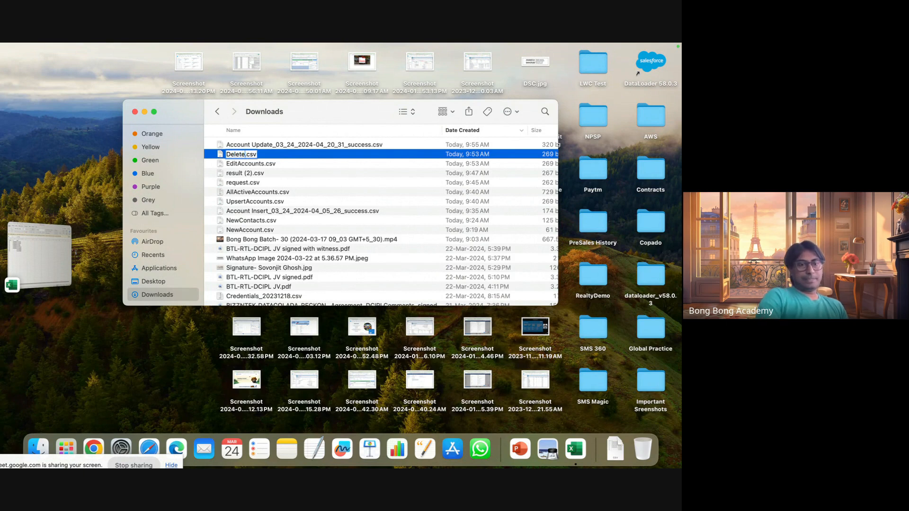
text(ount)
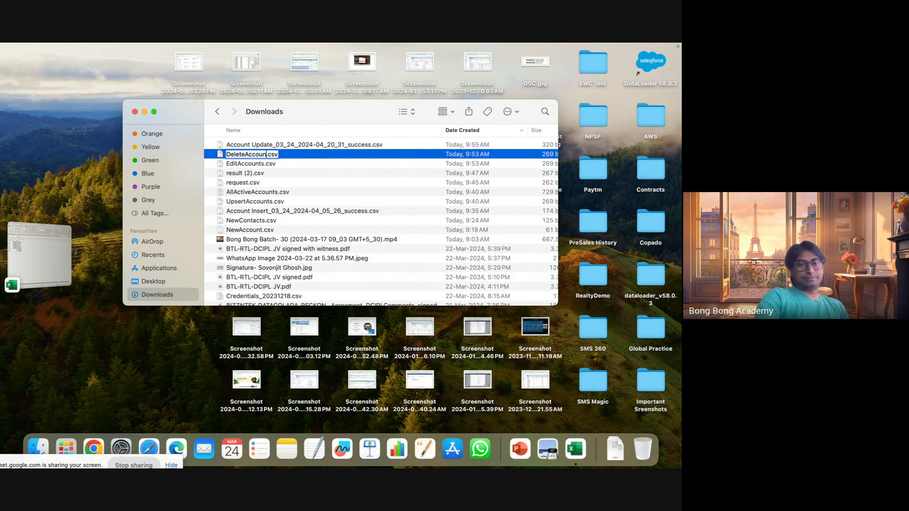
click(321, 183)
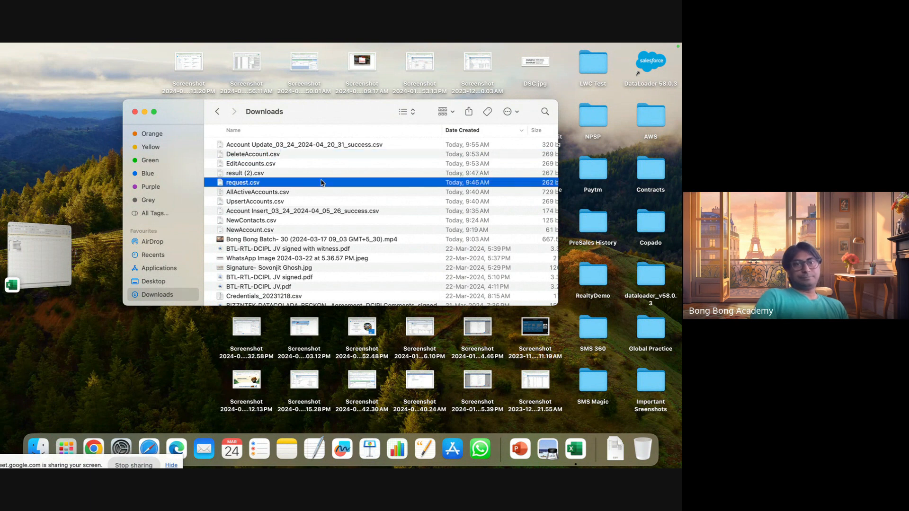
On Workbench's Delete page in Chrome, set the source to From File and choose DeleteAccount.csv from Downloads.
click(95, 446)
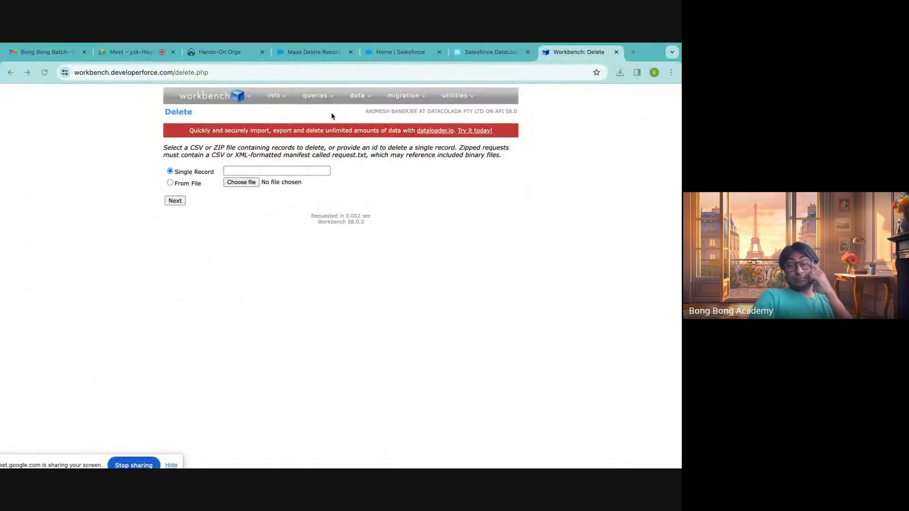
click(182, 182)
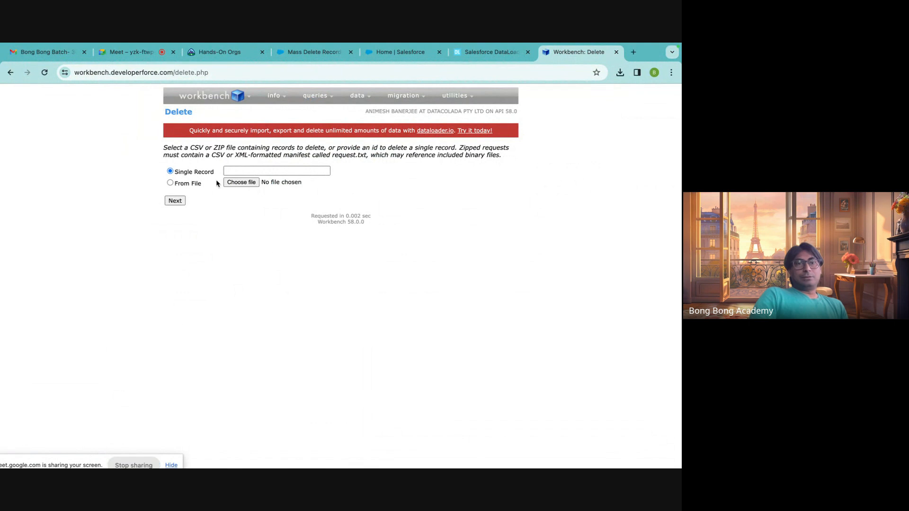
click(170, 183)
click(241, 182)
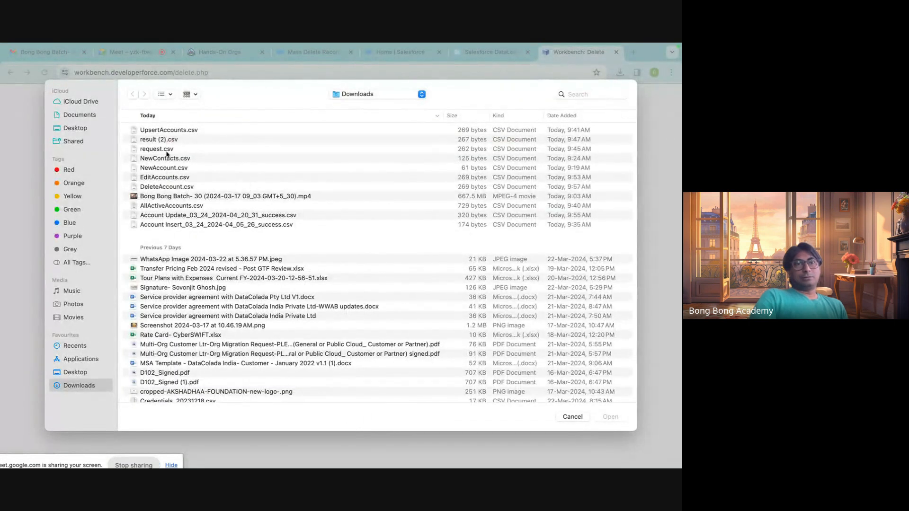
click(166, 187)
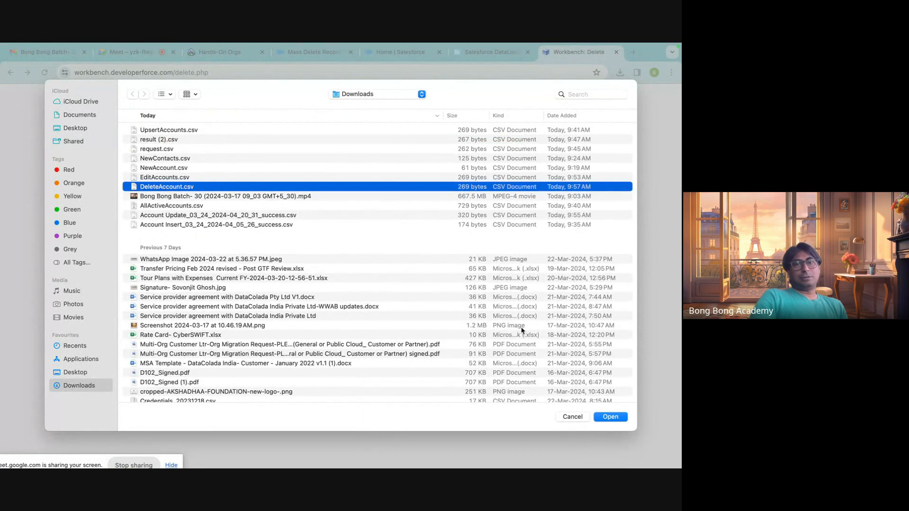
click(610, 419)
Open DeleteAccount.csv from the Finder Downloads folder in Microsoft Excel.
mouse_move(575, 467)
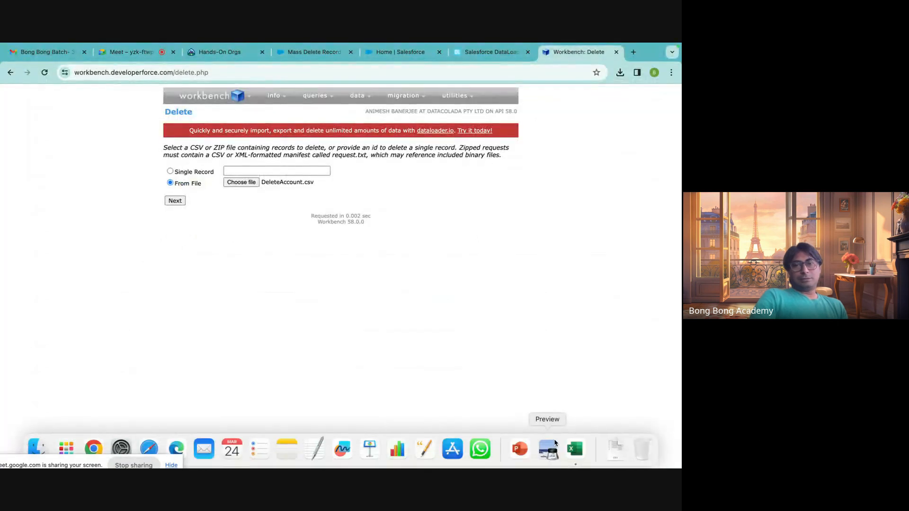
click(579, 449)
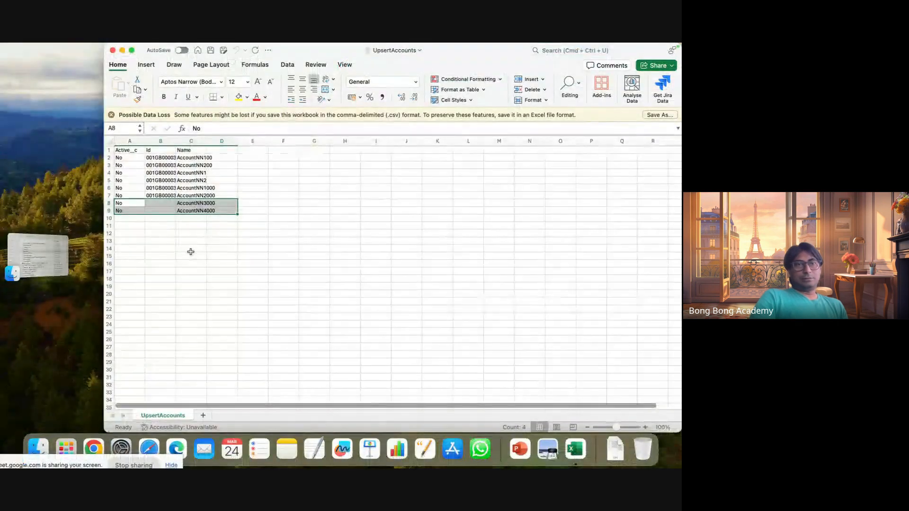
click(38, 447)
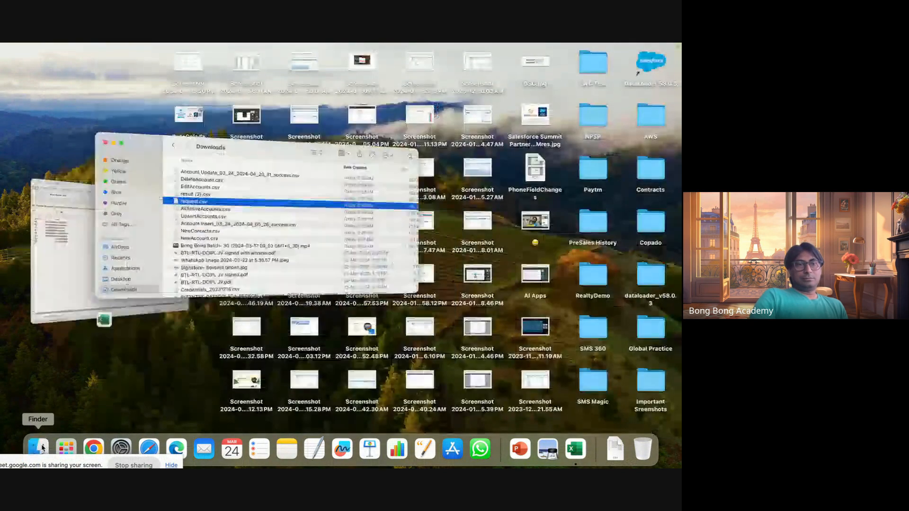
click(248, 153)
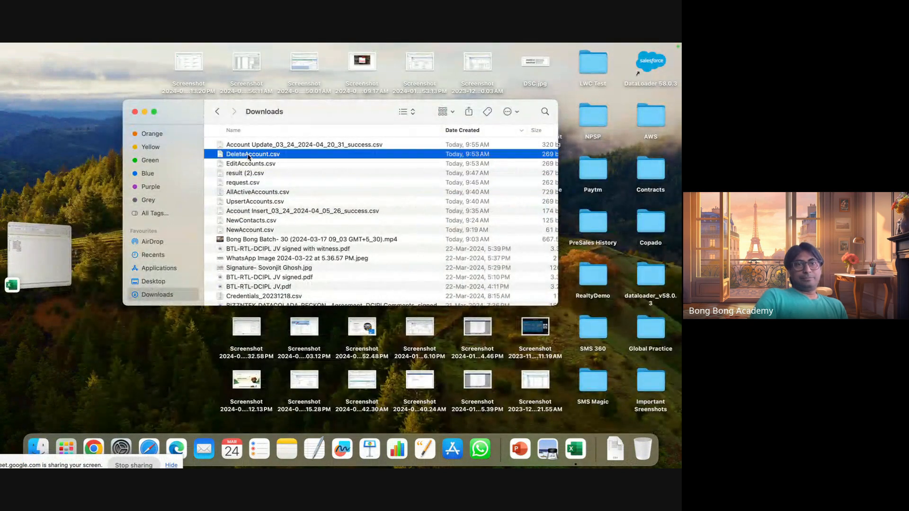
right_click(249, 154)
mouse_move(298, 170)
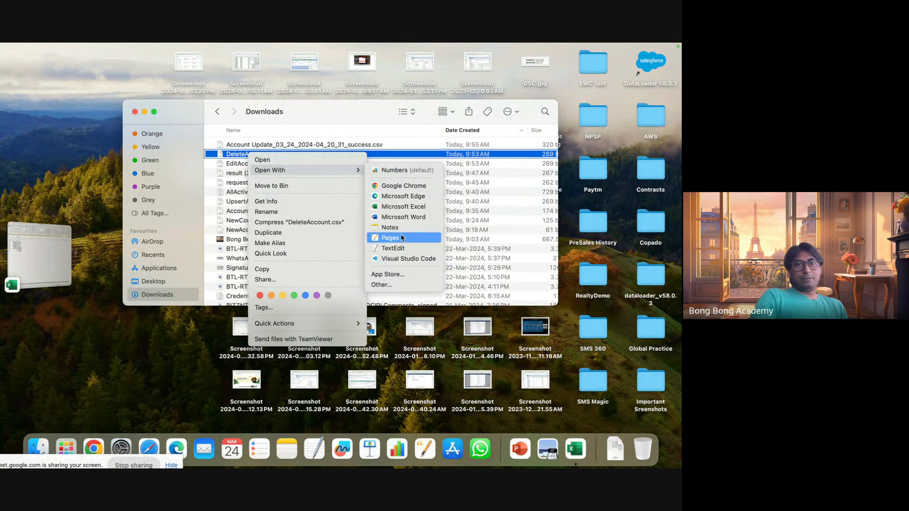
click(398, 207)
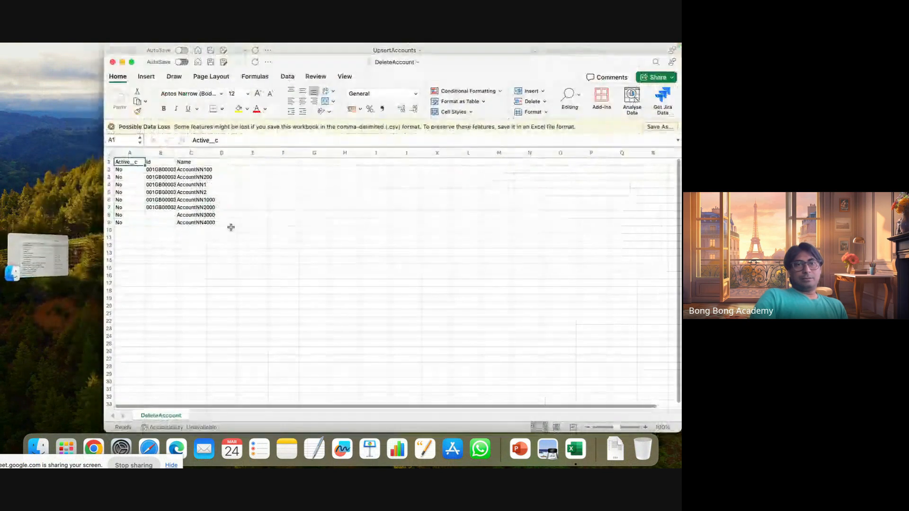
Delete rows 8 and 9, AccountNN3000 and AccountNN4000, which have no Id, from the DeleteAccount sheet.
click(105, 214)
drag(105, 215, 105, 222)
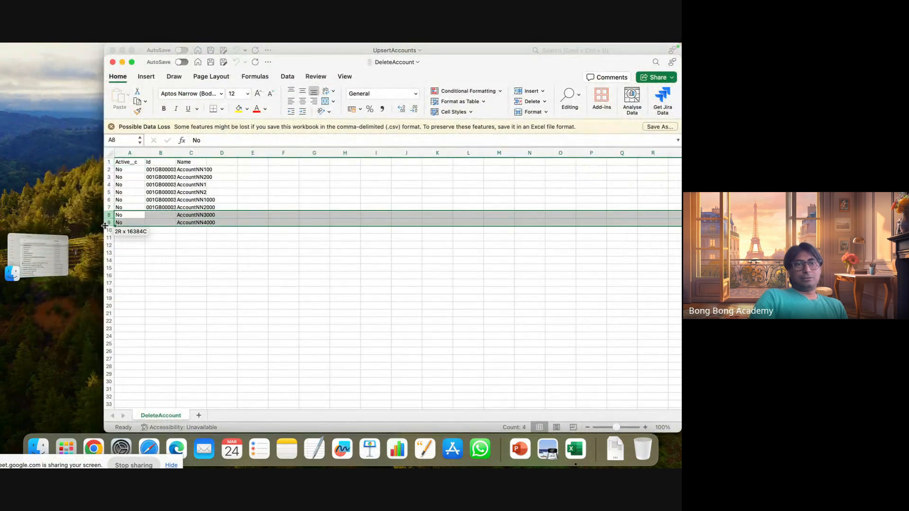
right_click(106, 225)
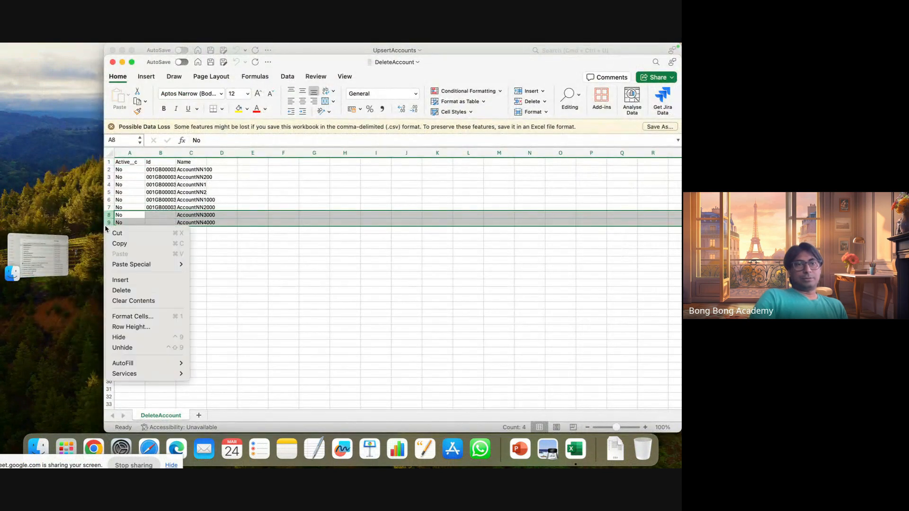
click(124, 290)
click(222, 268)
Delete the Name and Active__c columns so only Id remains, and save the DeleteAccount file.
right_click(193, 150)
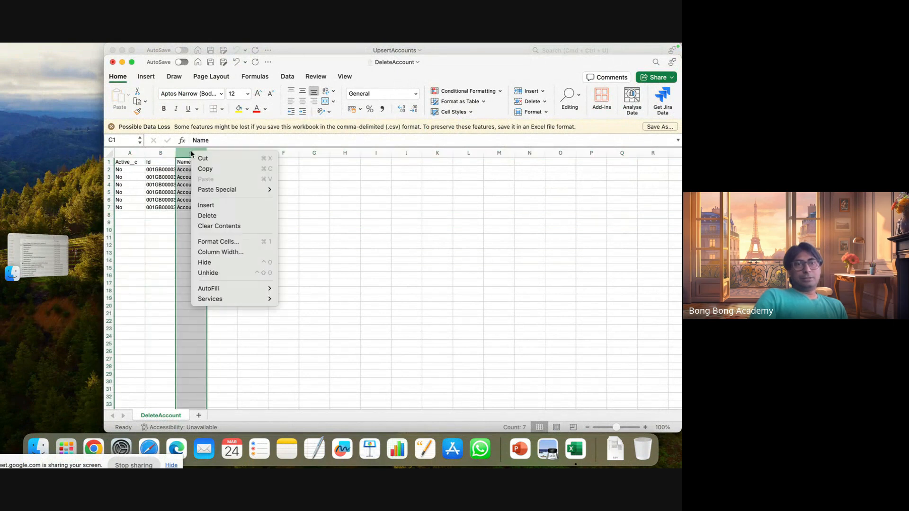
click(213, 218)
click(126, 153)
right_click(125, 153)
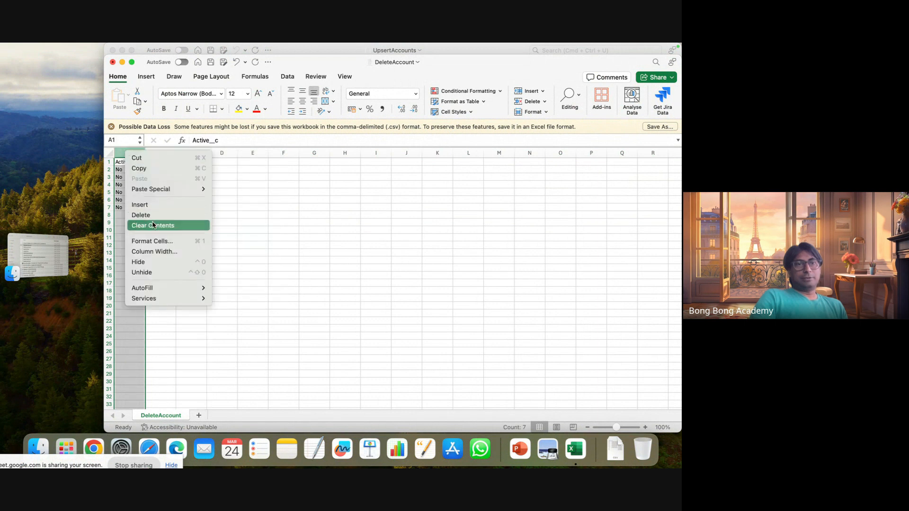
click(141, 215)
click(233, 251)
key(super+s)
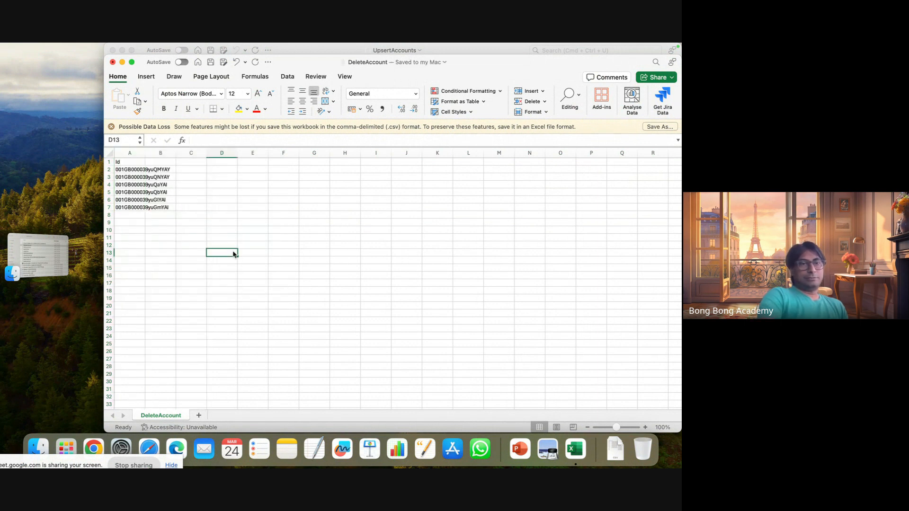
Return to Workbench's Delete page in Chrome and choose the edited DeleteAccount.csv again as the source file.
click(94, 449)
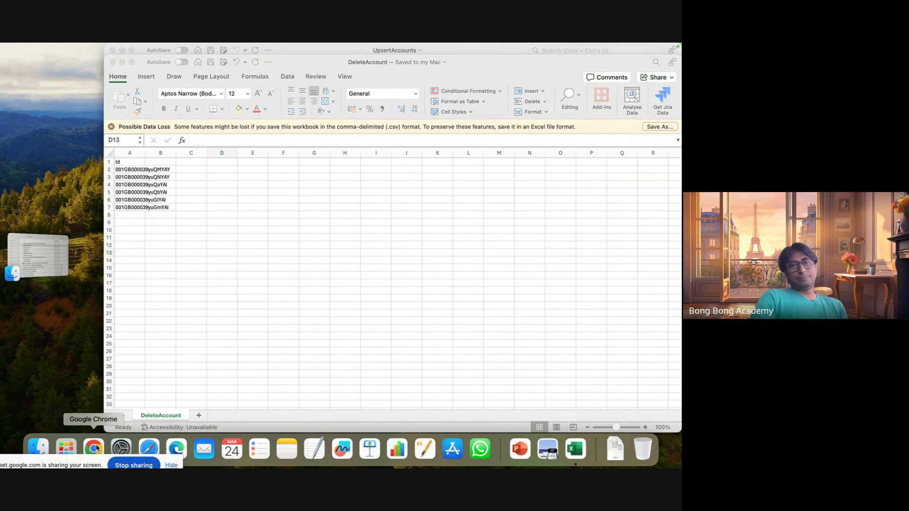
click(247, 184)
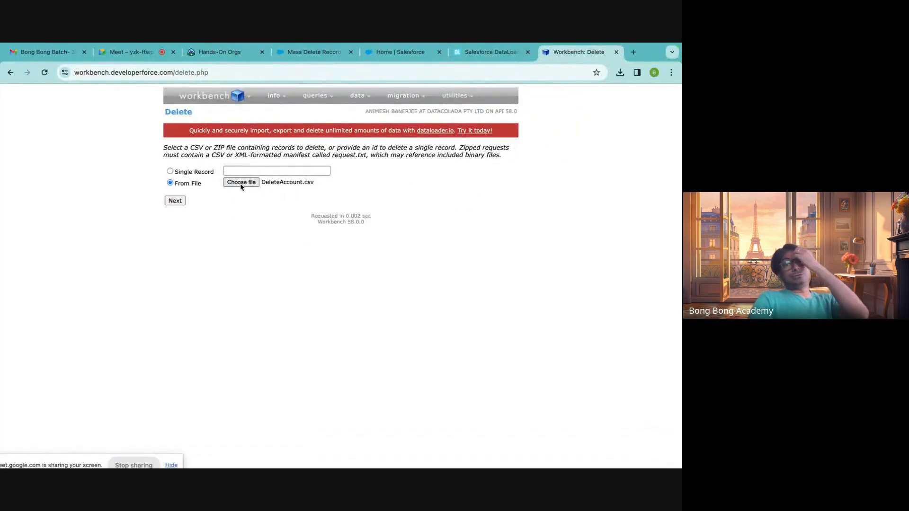
click(239, 184)
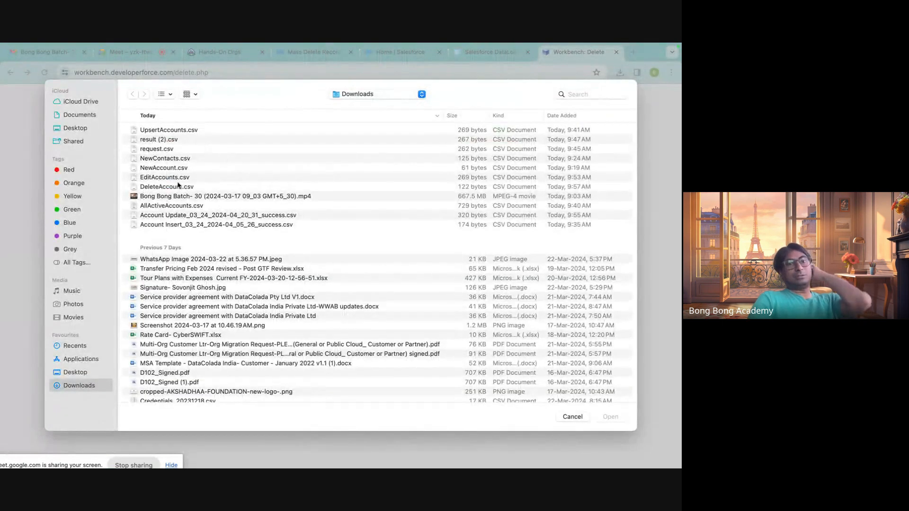
click(183, 188)
click(610, 417)
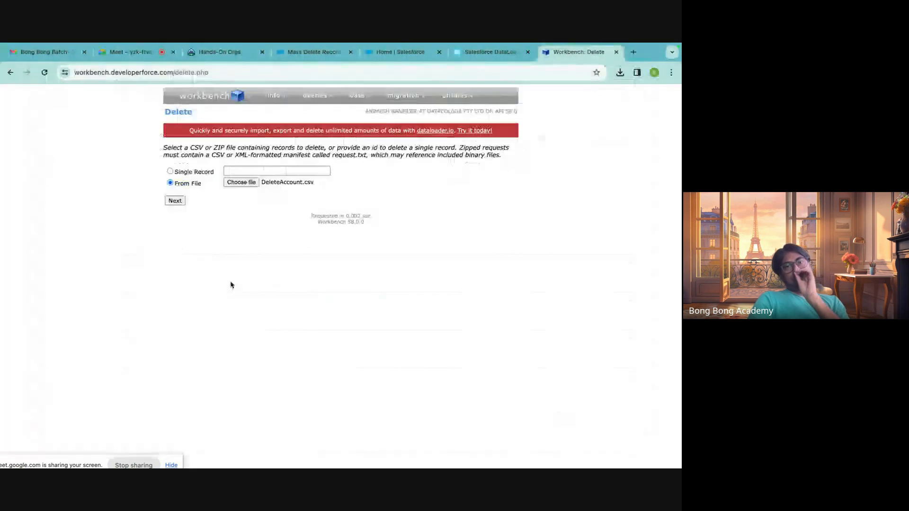
Upload DeleteAccount.csv, map Id to the CSV's Id column, and confirm the deletion without hard delete or Bulk API.
click(174, 201)
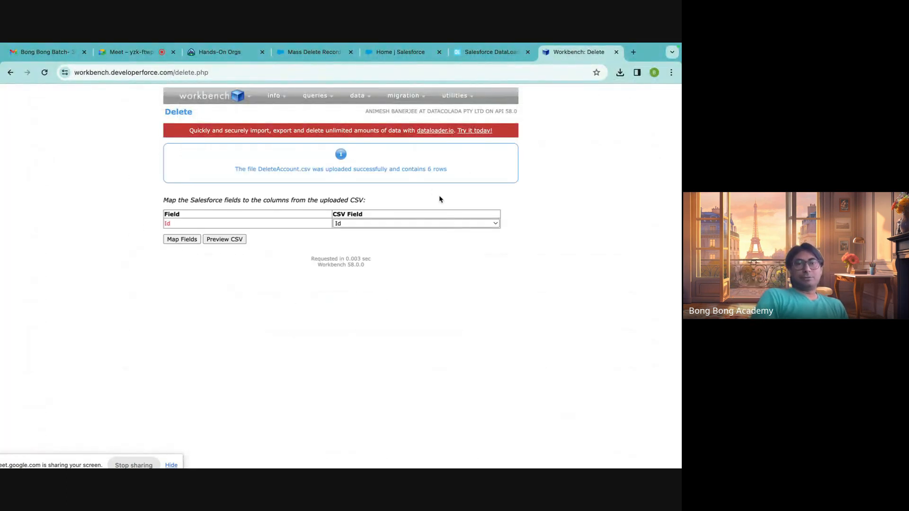
click(182, 239)
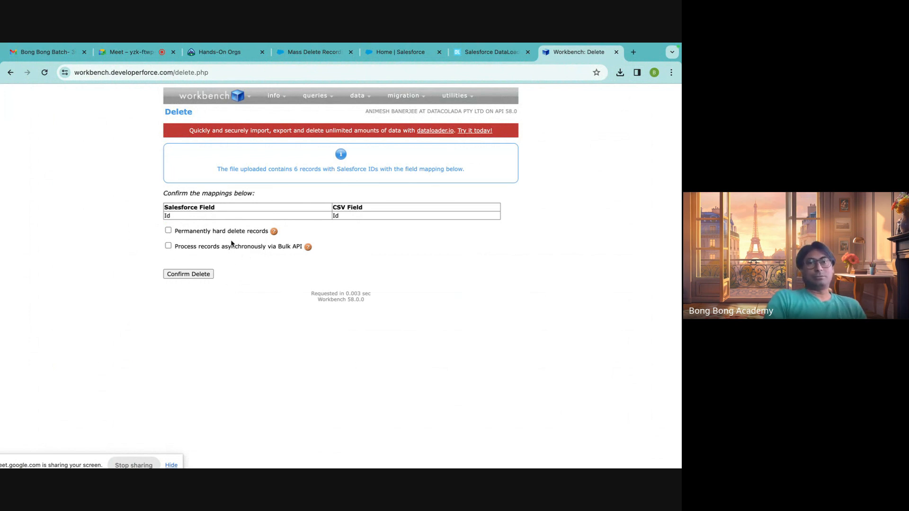
click(191, 275)
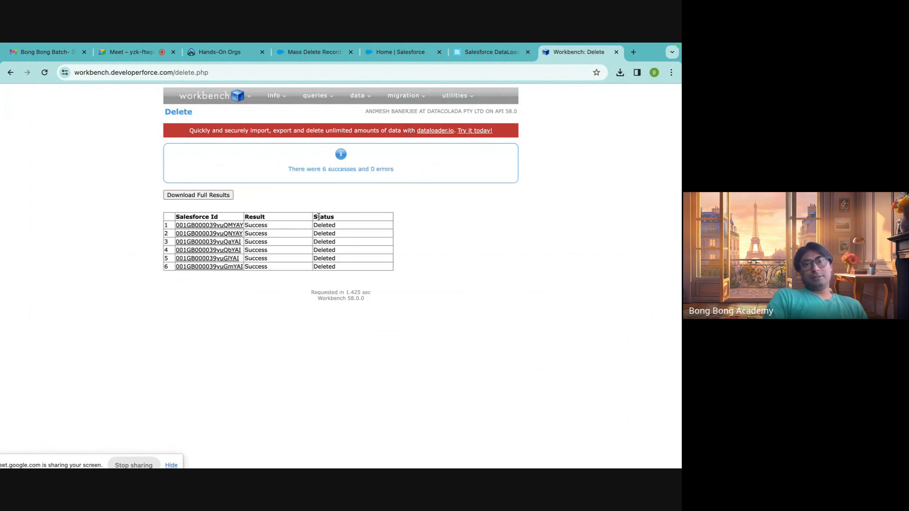
Switch from Workbench to the Salesforce Setup page and open the Accounts object.
click(296, 52)
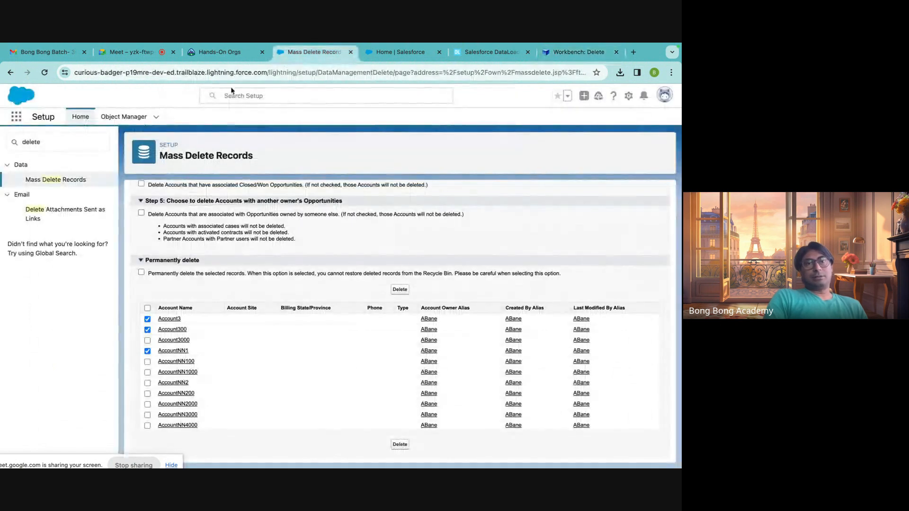
click(364, 57)
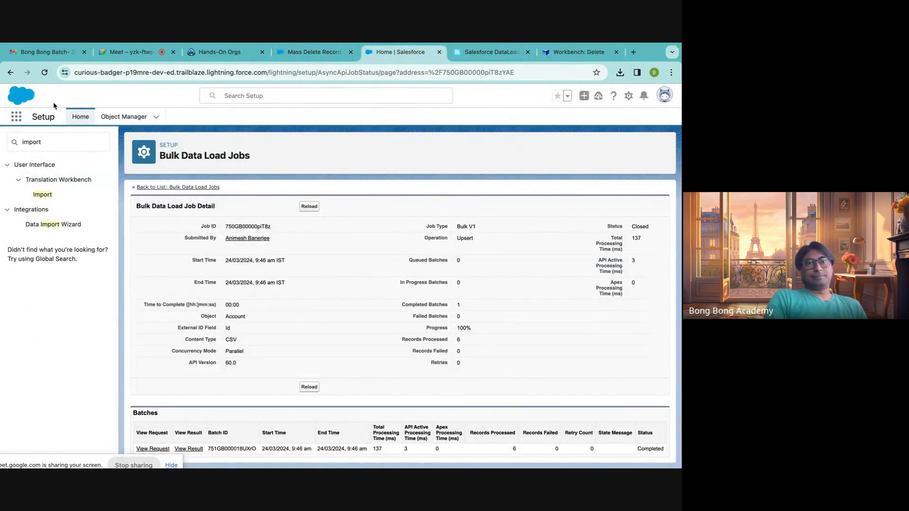
click(16, 117)
text(ad)
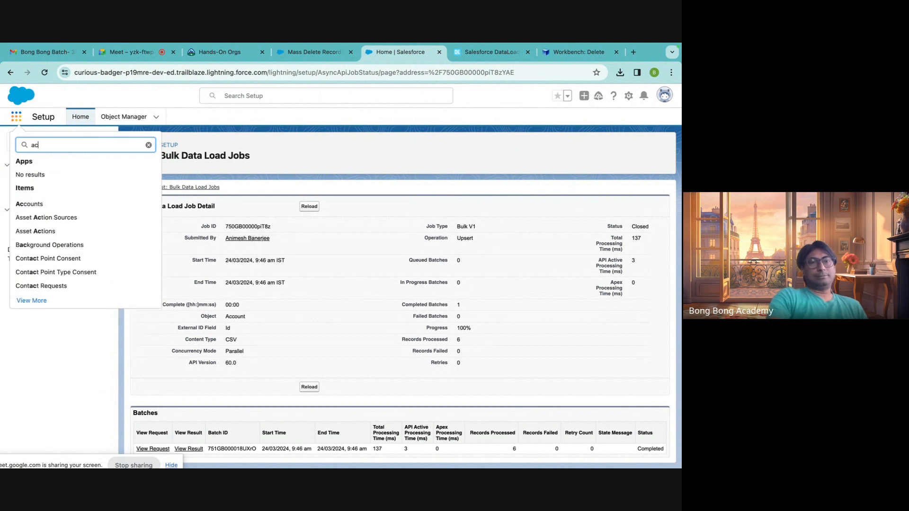
text(cc)
click(51, 206)
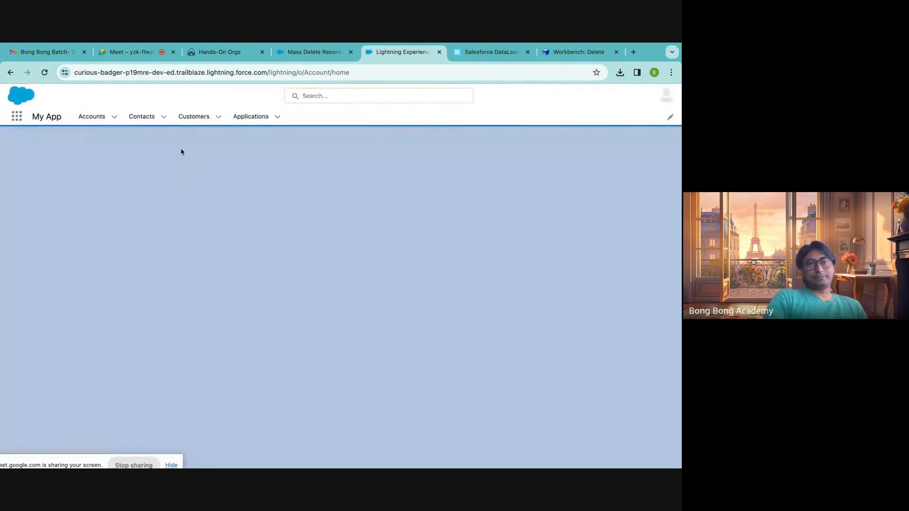
Show the All Accounts list view and check whether the accounts deleted through Workbench are still listed.
click(100, 152)
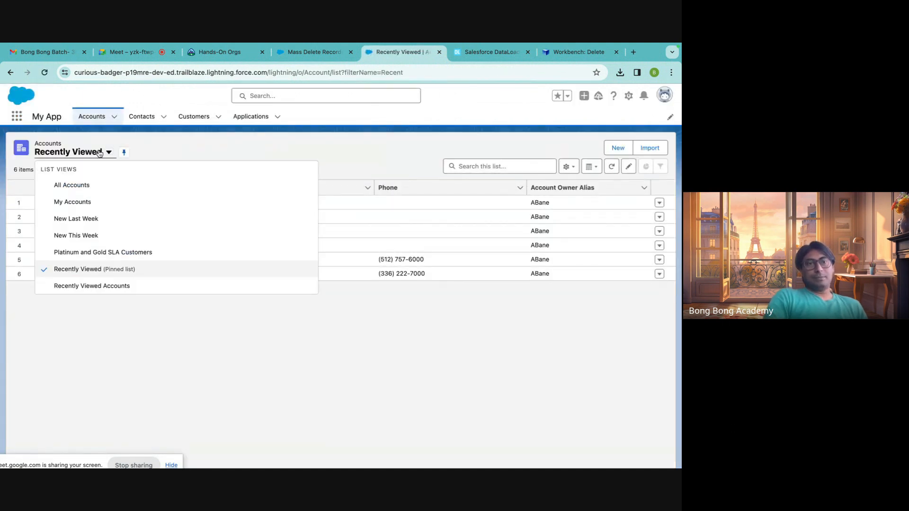
click(76, 185)
scroll(173, 285, down, 2)
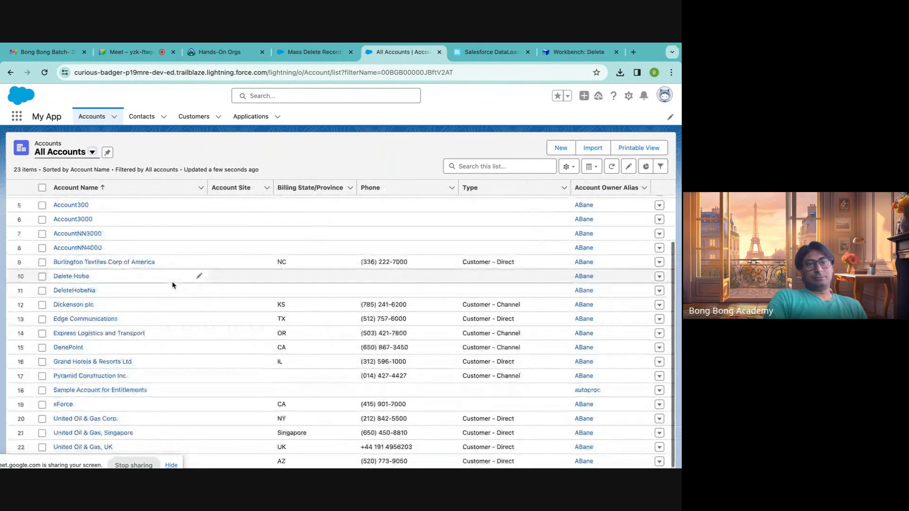
scroll(173, 286, up, 2)
scroll(213, 300, down, 2)
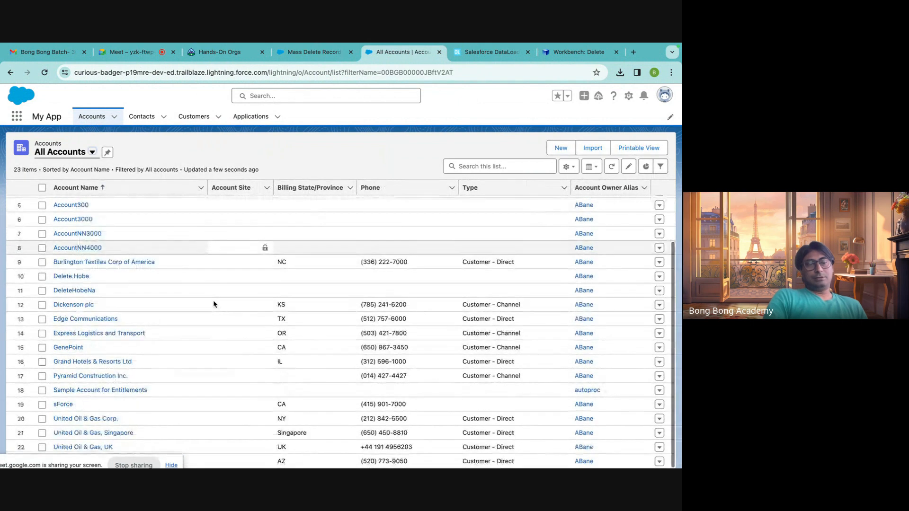
Return to Workbench, open the Undelete operation, and choose DeleteAccount.csv from Downloads as the source file.
click(562, 54)
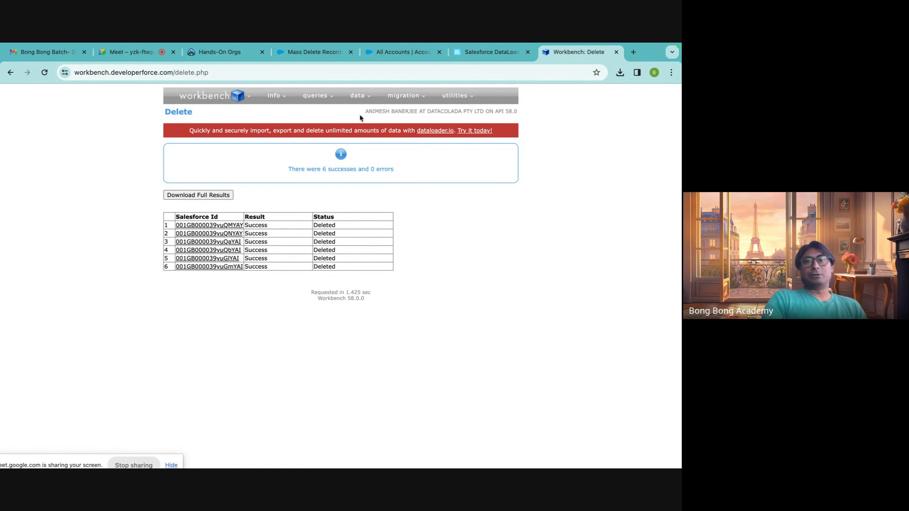
mouse_move(368, 103)
click(356, 151)
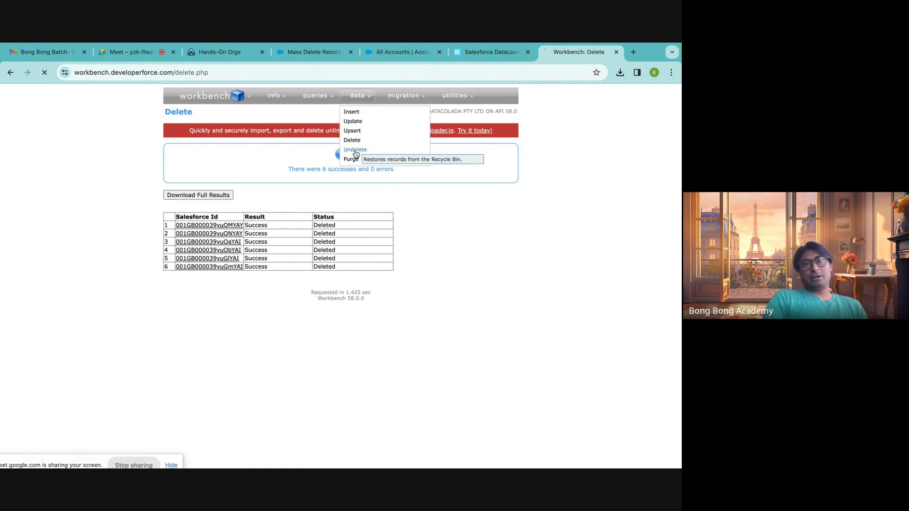
click(242, 175)
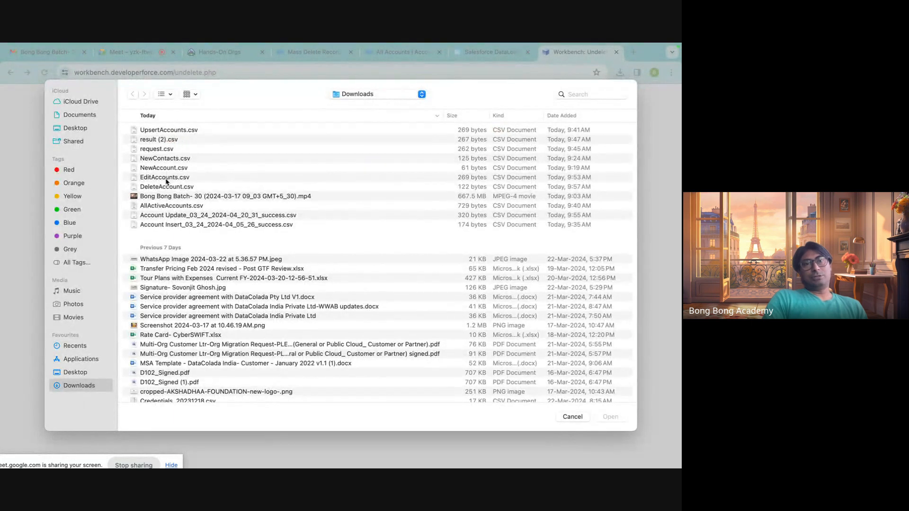
click(164, 187)
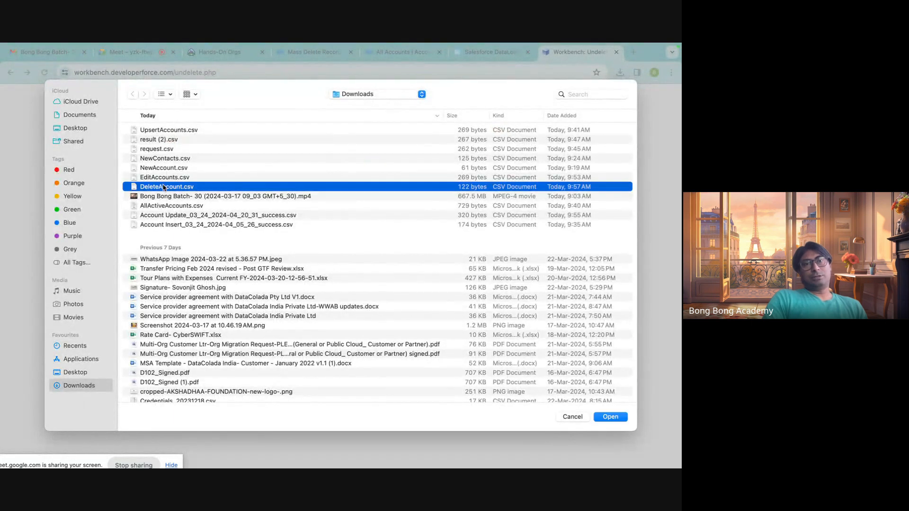
click(610, 417)
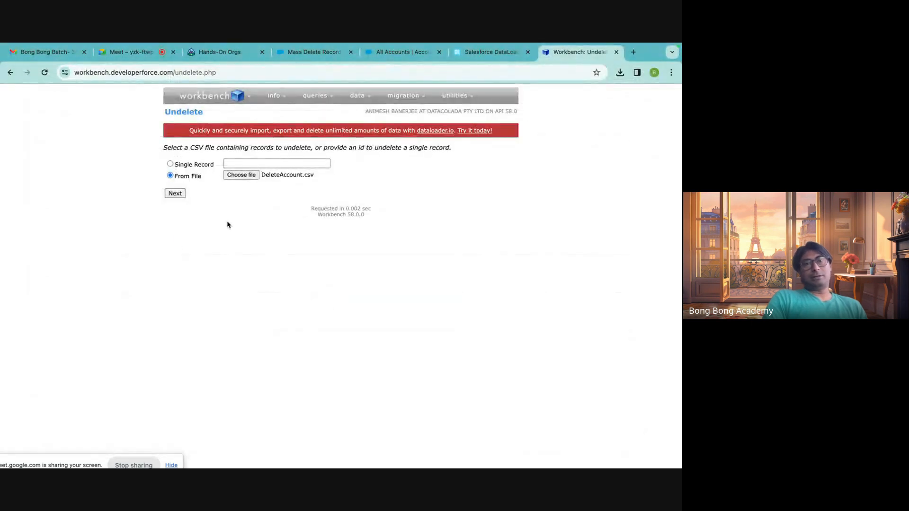
Upload DeleteAccount.csv, map Id to the CSV's Id column, confirm the undelete, and review the status of each record.
click(175, 194)
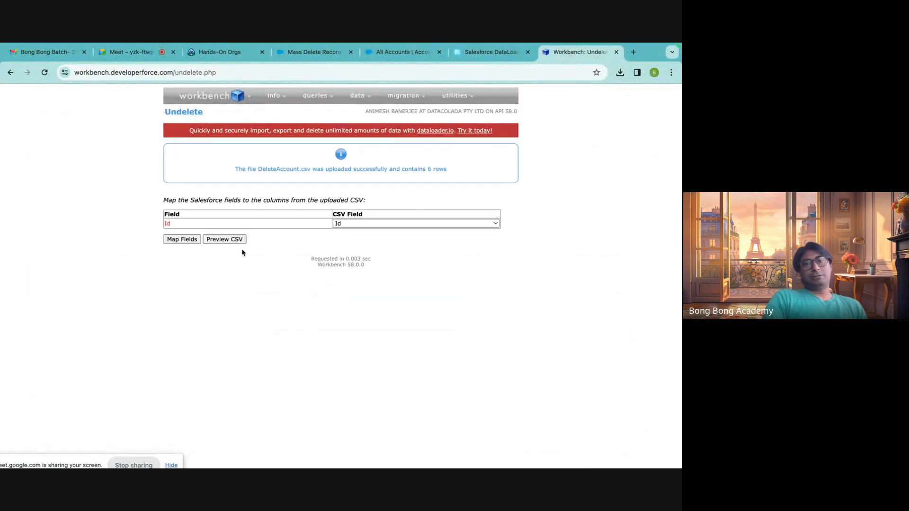
click(189, 240)
click(196, 244)
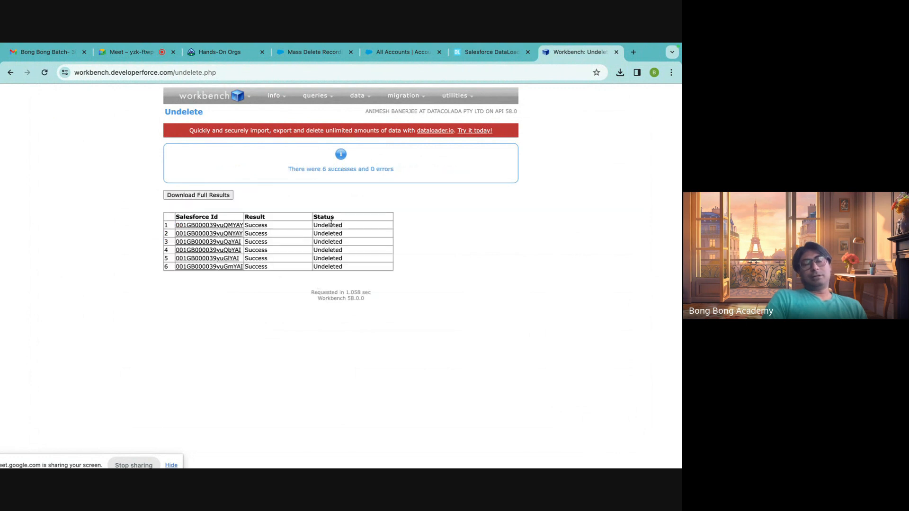
drag(330, 224, 332, 282)
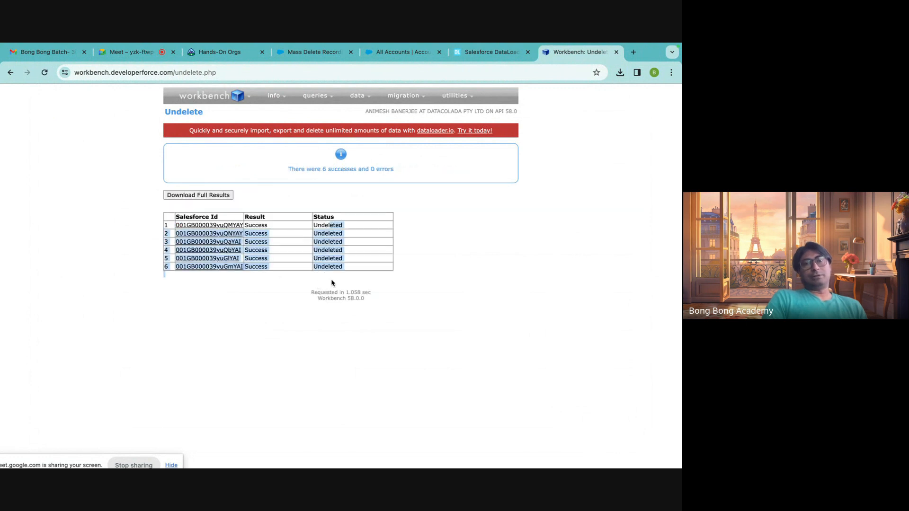
Reload the All Accounts list view in Salesforce and look for the restored accounts.
click(421, 56)
click(93, 153)
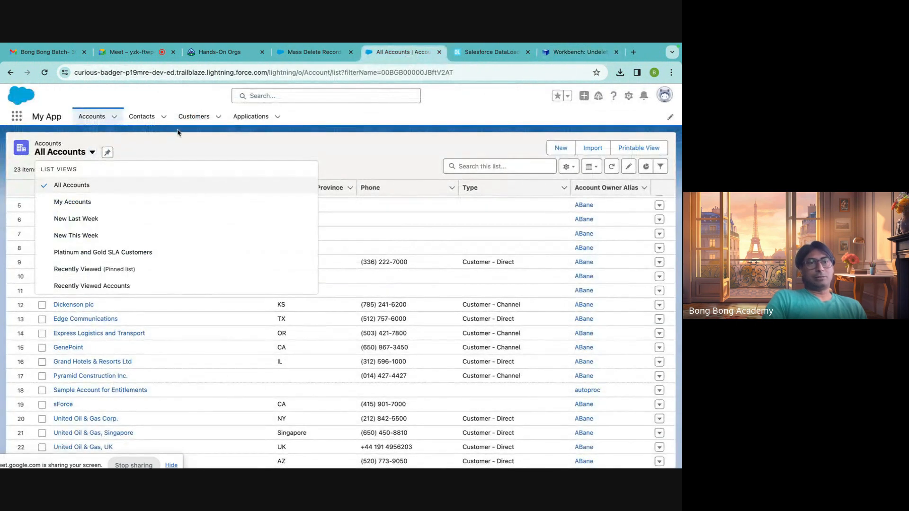
click(94, 154)
click(93, 154)
click(71, 189)
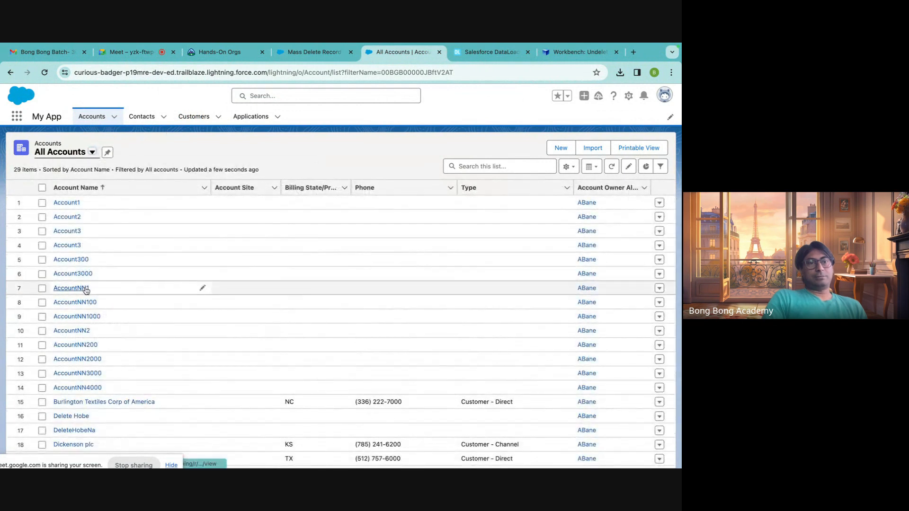
scroll(82, 290, down, 3)
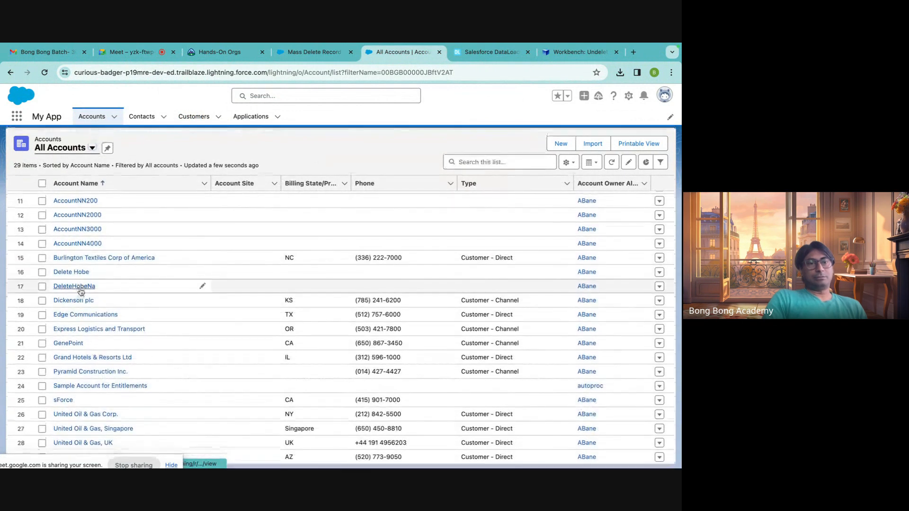
scroll(73, 288, up, 3)
Go back to Workbench's Delete operation and choose DeleteAccount.csv as the file of records to delete.
click(578, 52)
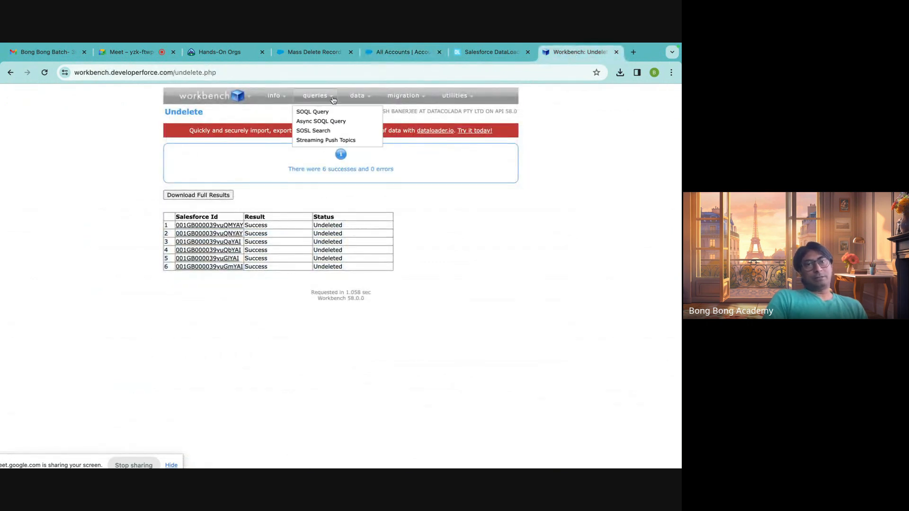
mouse_move(358, 97)
click(356, 141)
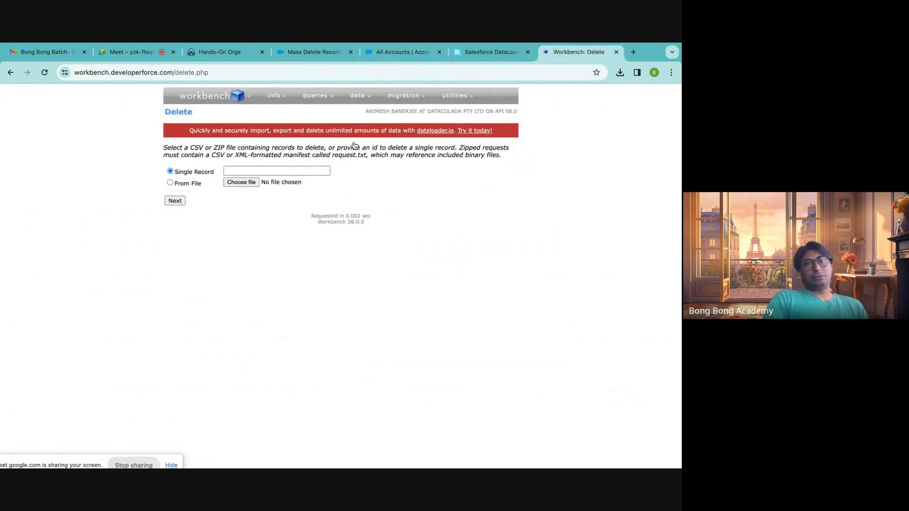
click(242, 182)
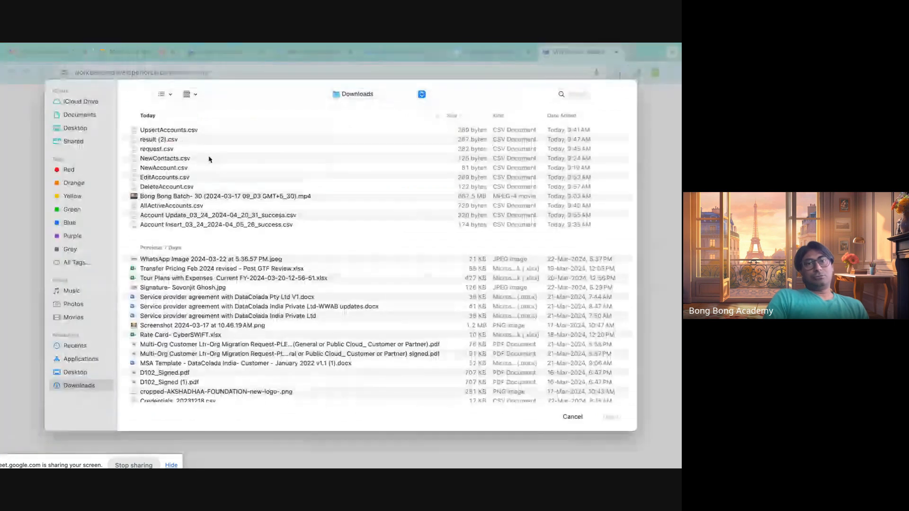
click(157, 188)
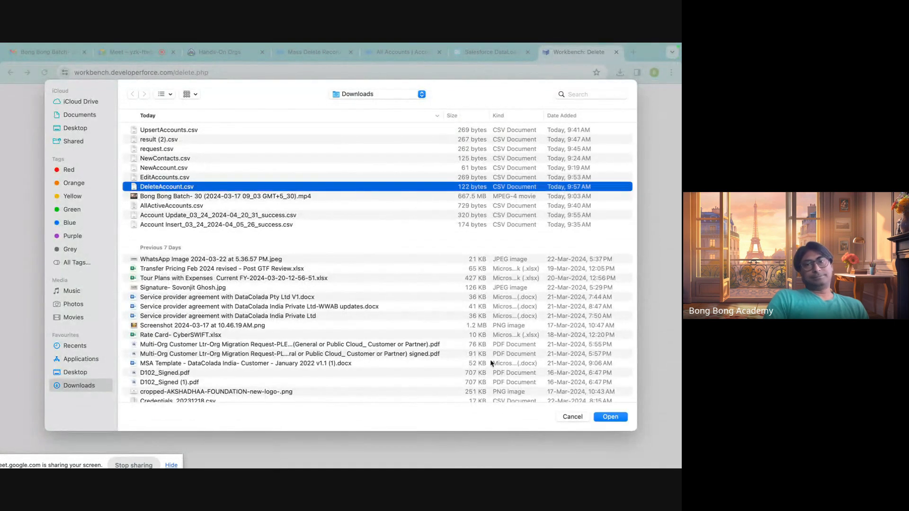
click(612, 417)
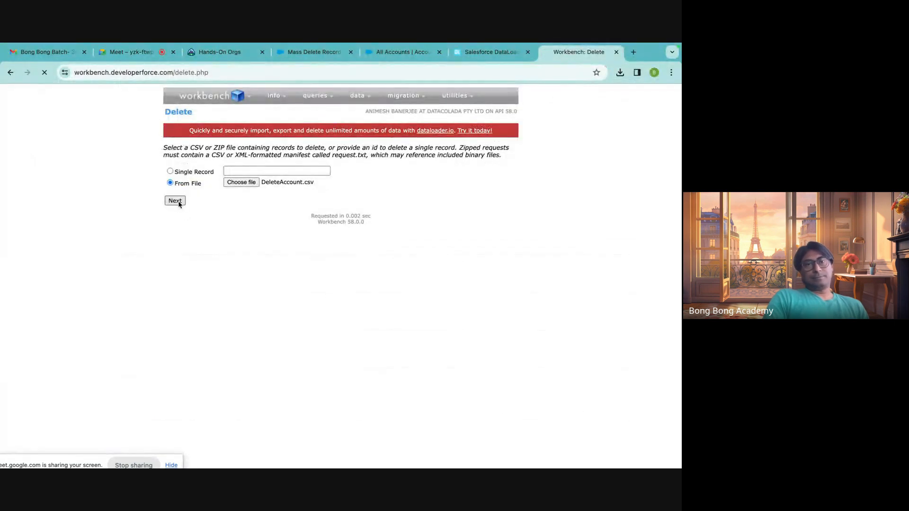
Map Id to the uploaded file's Id column and confirm the deletion with hard delete and Bulk API processing both switched off.
click(178, 201)
click(179, 241)
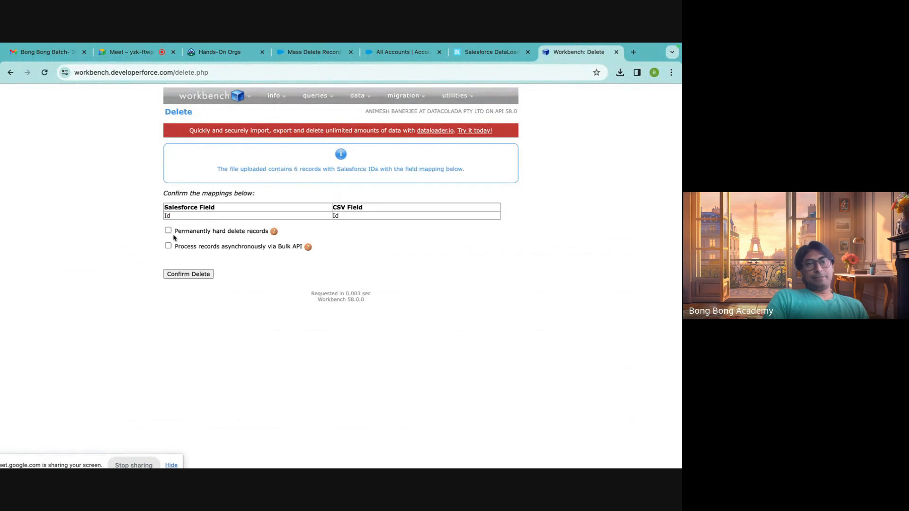
click(168, 231)
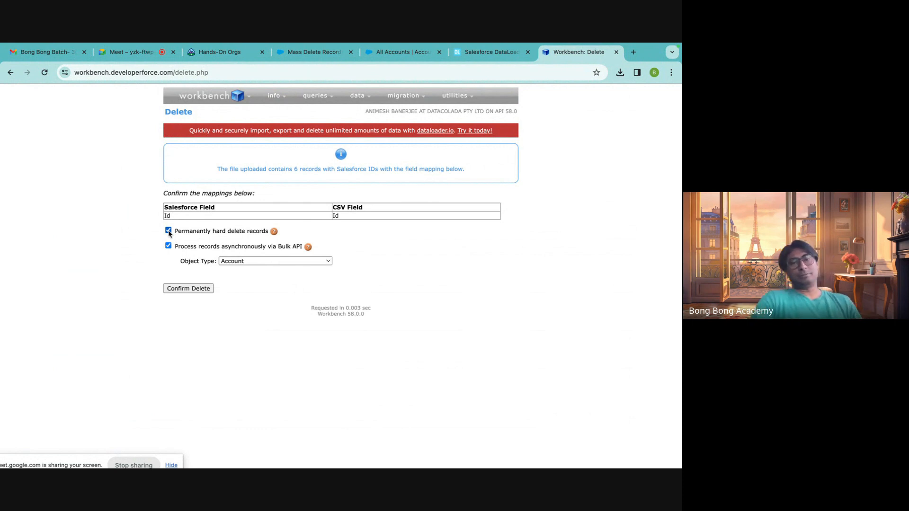
click(168, 231)
click(169, 246)
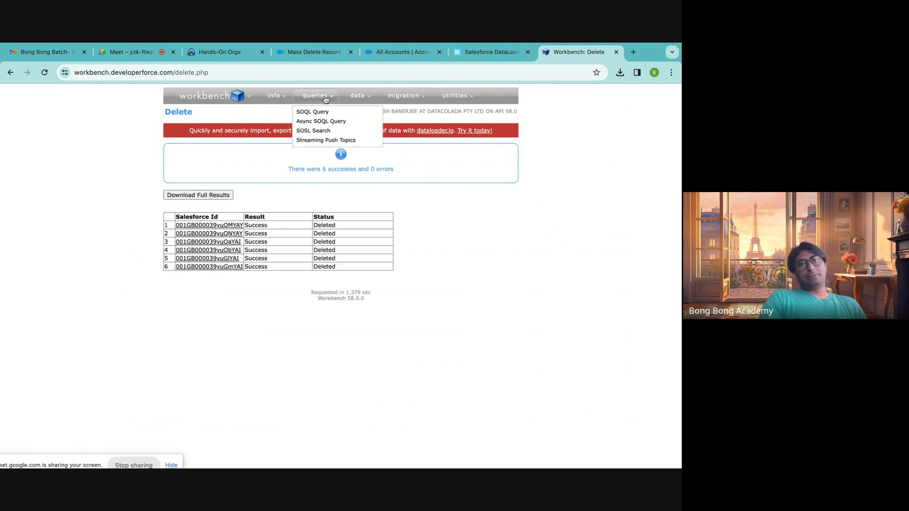
Open Workbench's Purge operation and choose DeleteAccount.csv as the file of records to purge.
mouse_move(357, 96)
click(357, 162)
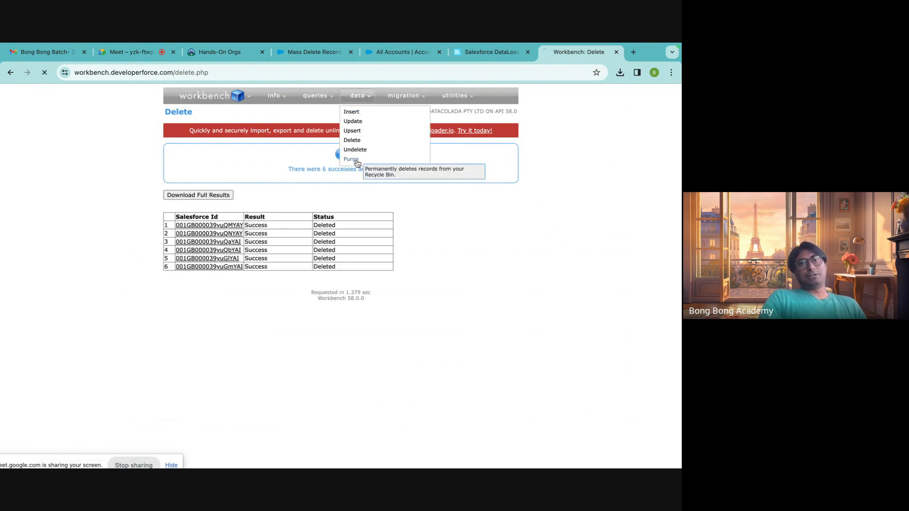
click(235, 175)
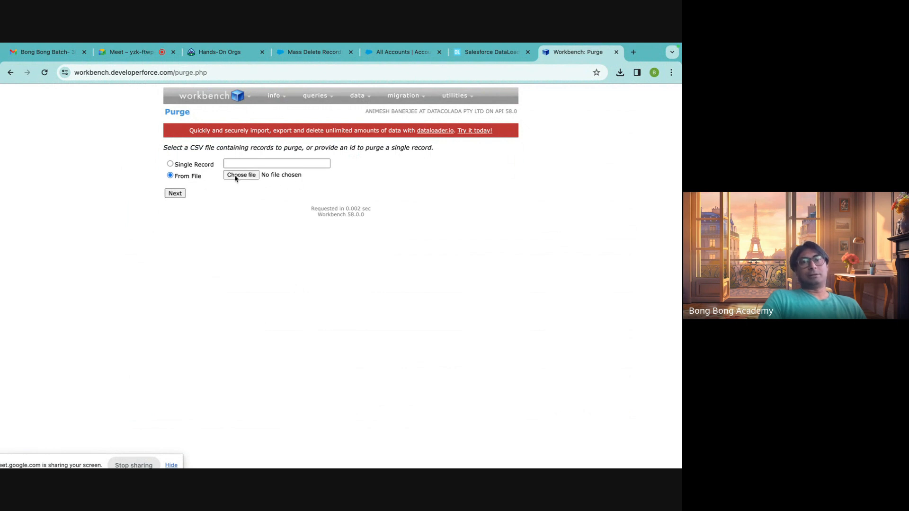
click(174, 187)
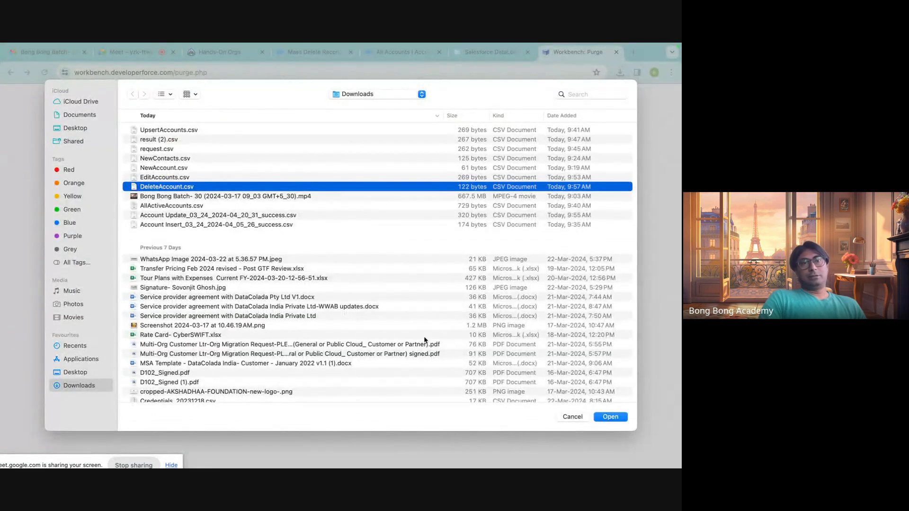
click(603, 419)
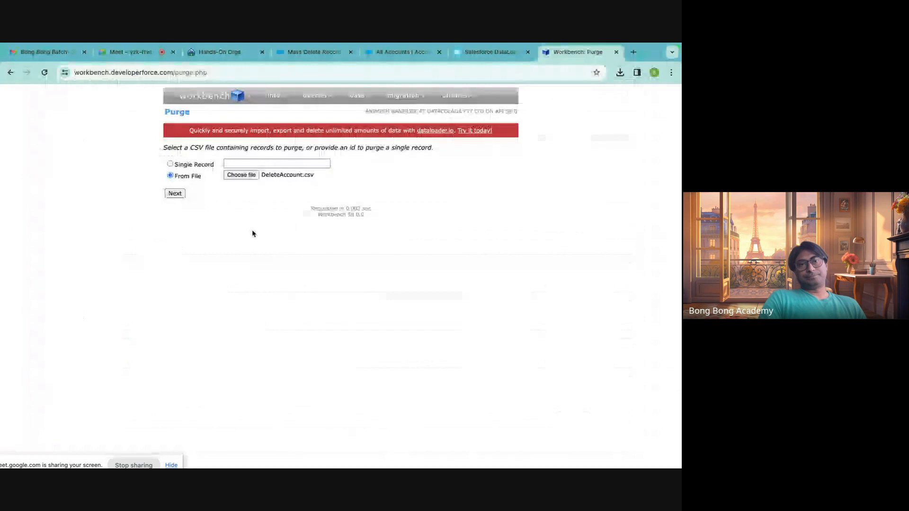
Upload the purge file, map Id to its Id column, and confirm the purge from the Recycle Bin.
click(182, 195)
click(184, 240)
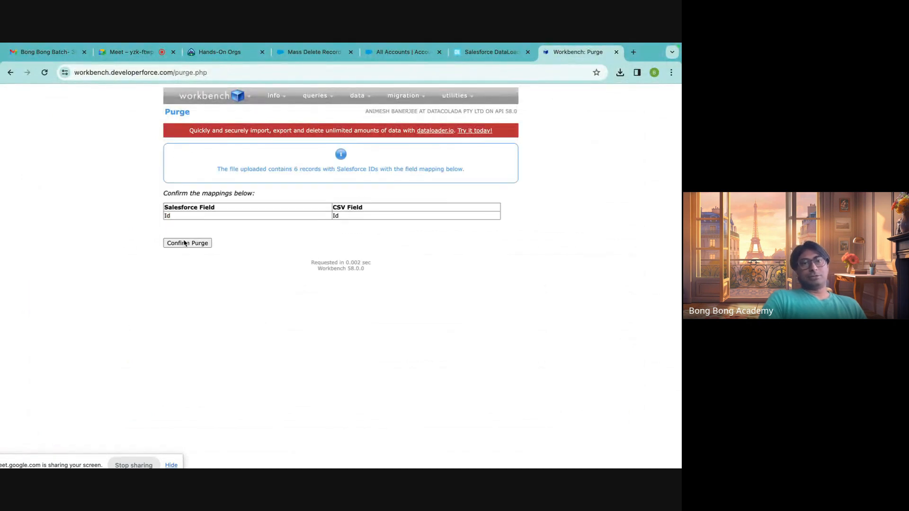
click(185, 243)
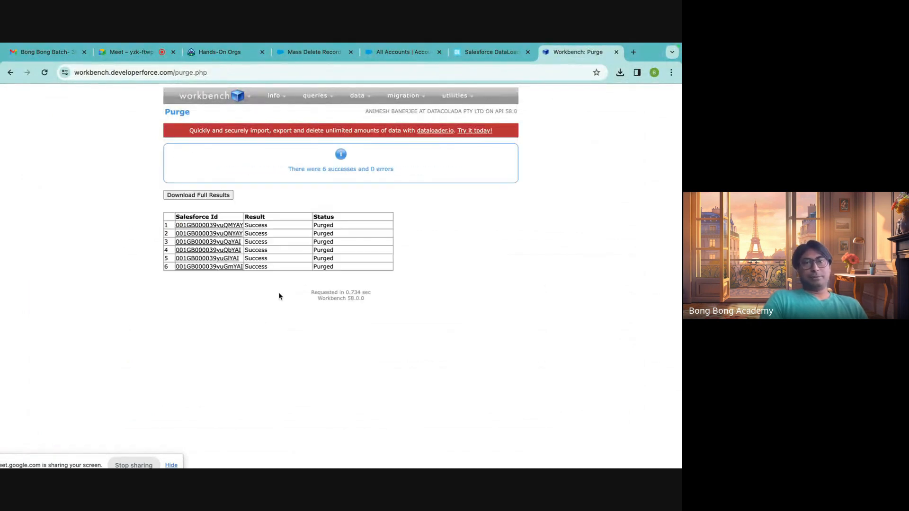
Open Workbench's Undelete operation and choose DeleteAccount.csv as the file of records to undelete.
mouse_move(357, 96)
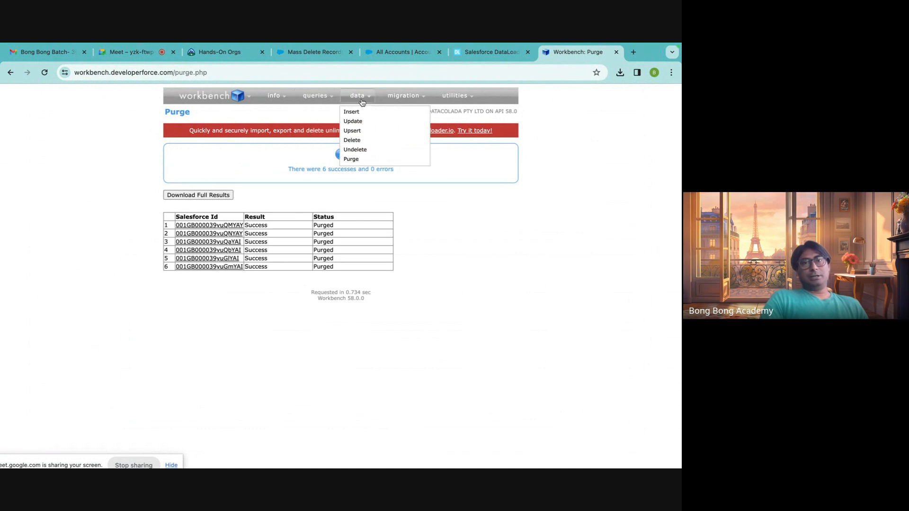
click(353, 150)
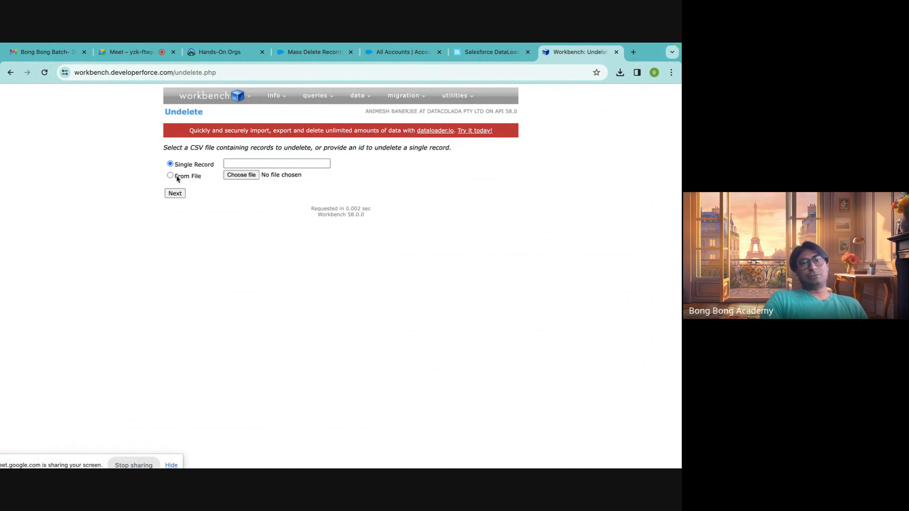
click(170, 176)
click(240, 175)
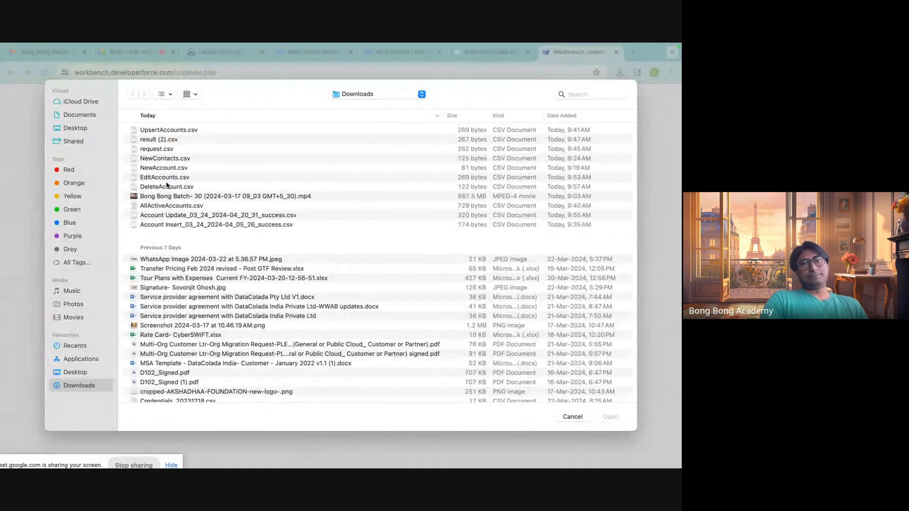
click(165, 189)
click(610, 417)
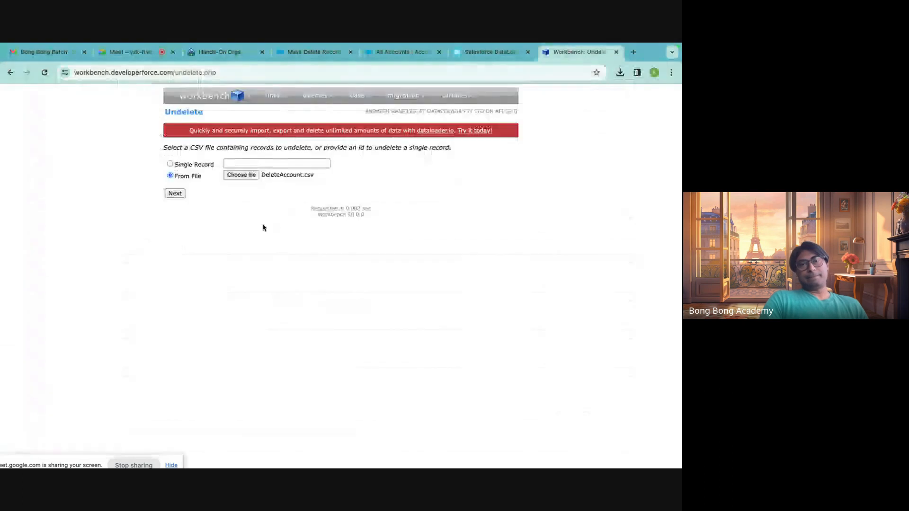
Upload the undelete file, map Id to its Id column, try to undelete the purged accounts, and check the first record's result.
click(175, 193)
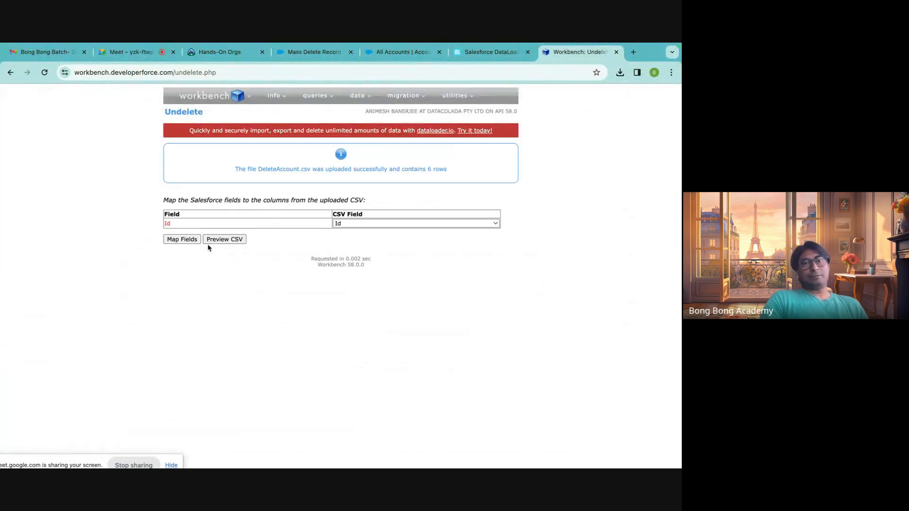
click(189, 239)
click(191, 243)
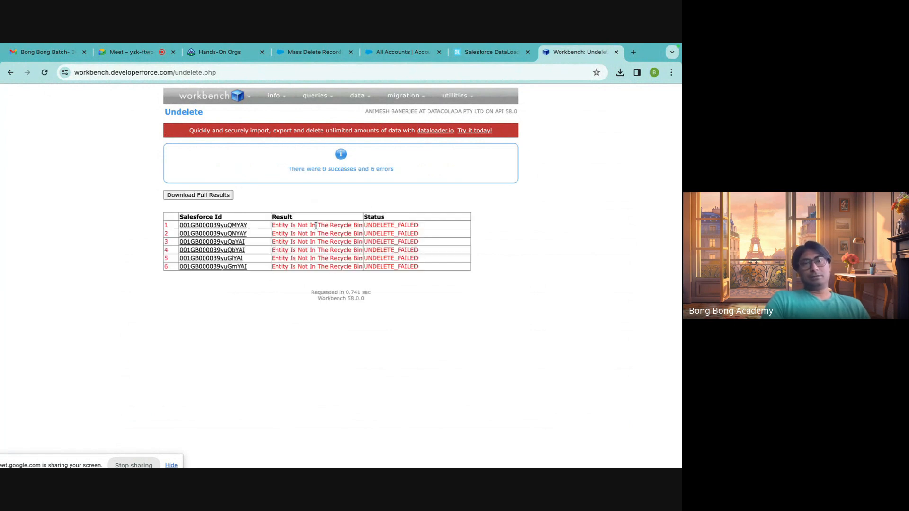
drag(282, 227, 354, 226)
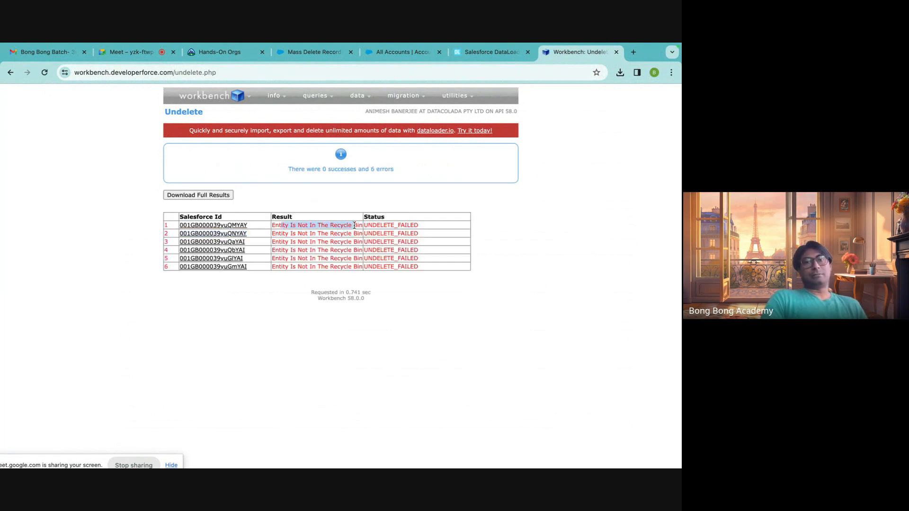
click(460, 327)
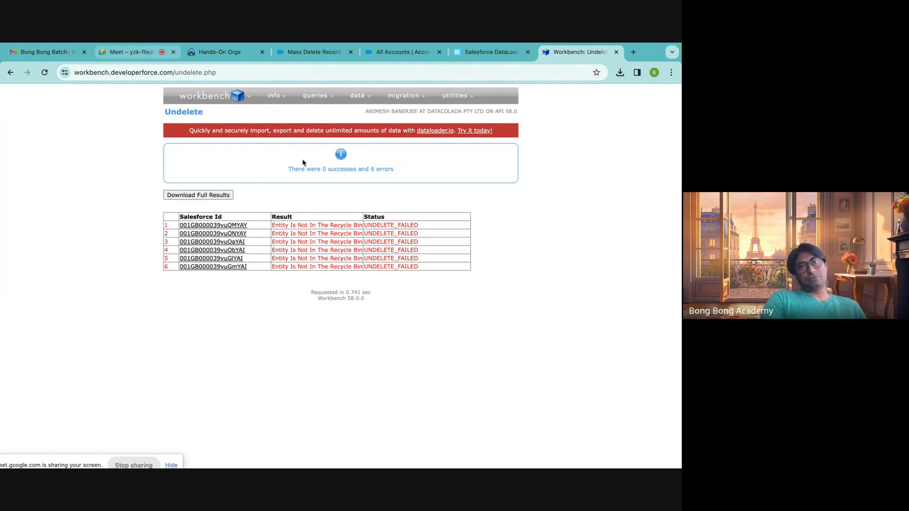
Switch to the Google Meet call and stop presenting the screen.
mouse_move(440, 46)
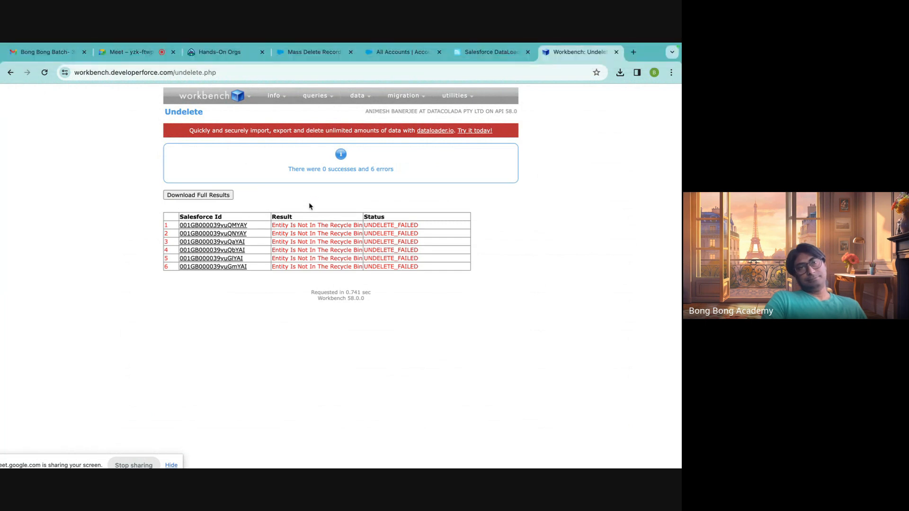
click(141, 58)
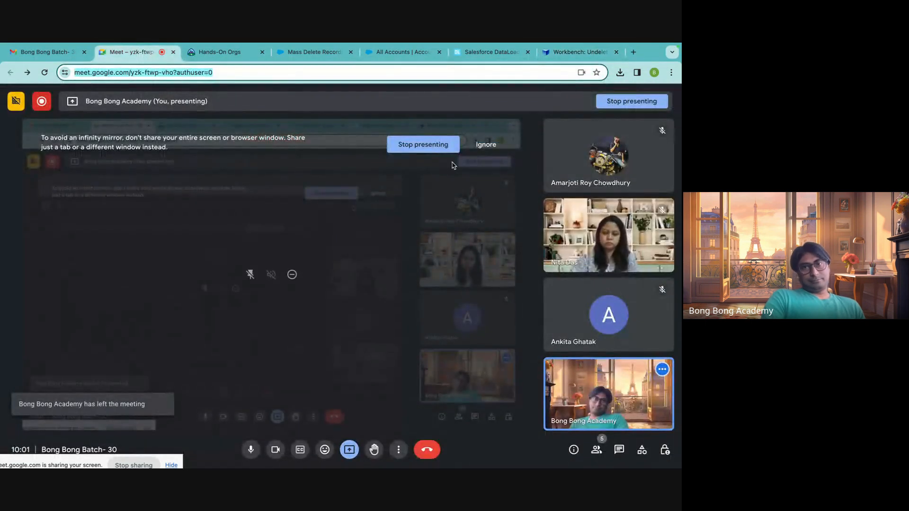
click(435, 150)
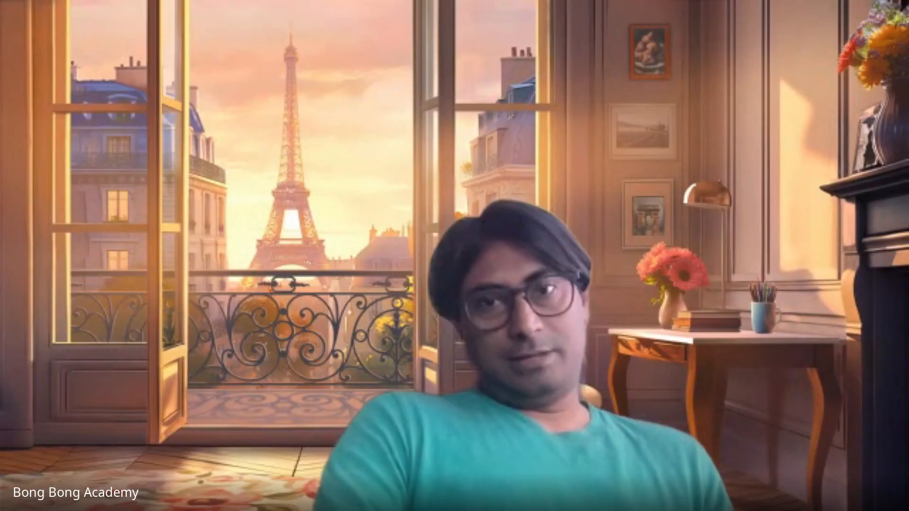
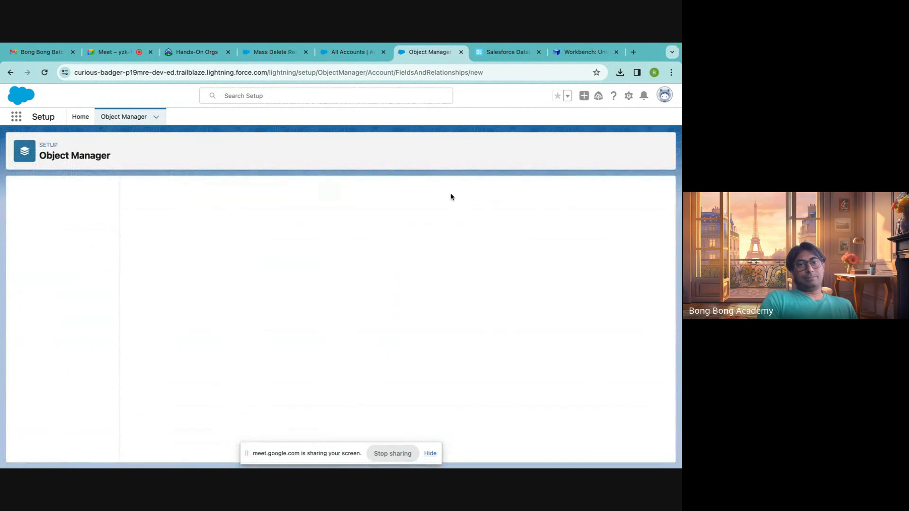
Choose the Text data type for the new Account field and mark it as unique and as an external ID.
scroll(311, 241, down, 3)
scroll(311, 241, down, 3)
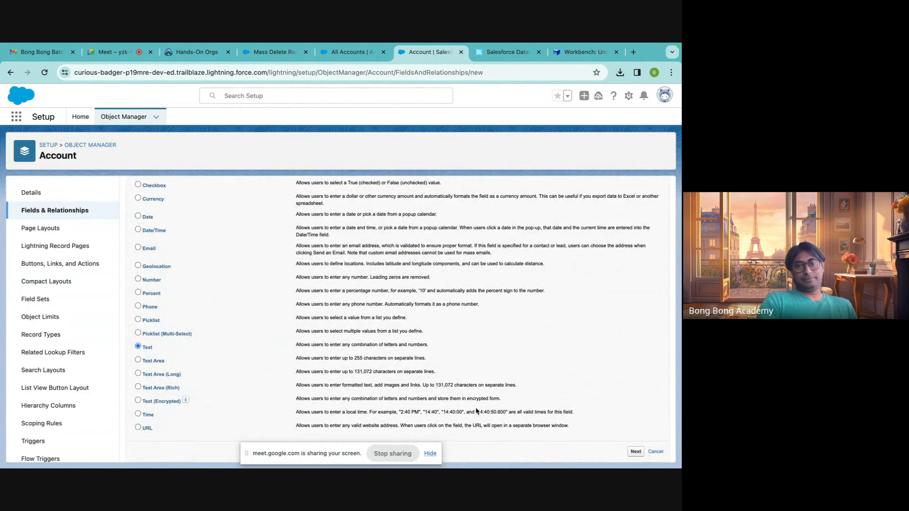
click(635, 452)
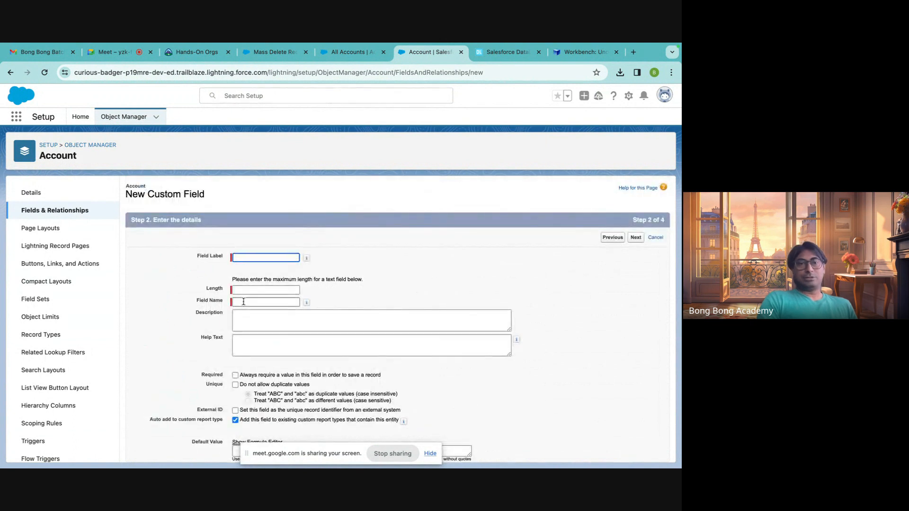
scroll(242, 313, down, 1)
click(235, 346)
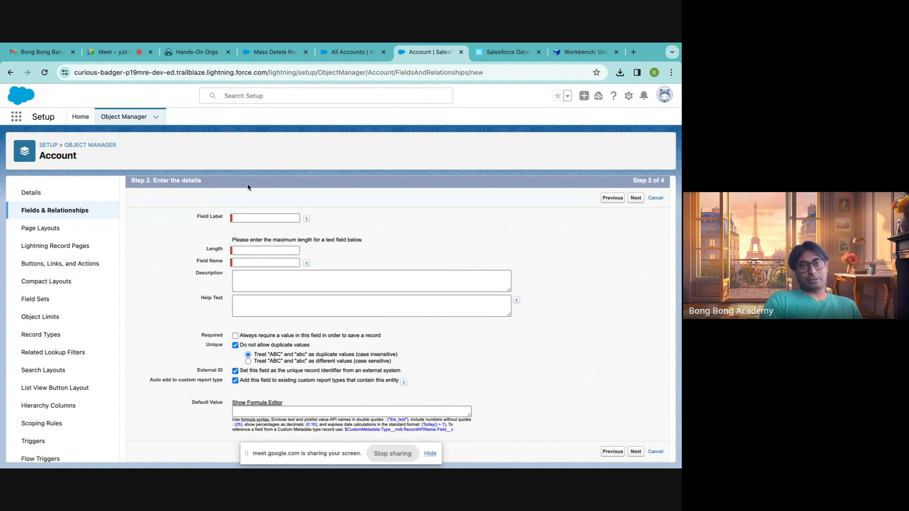
Label the custom field MyId, set its length to 255, and continue to field-level security.
click(238, 219)
text(My)
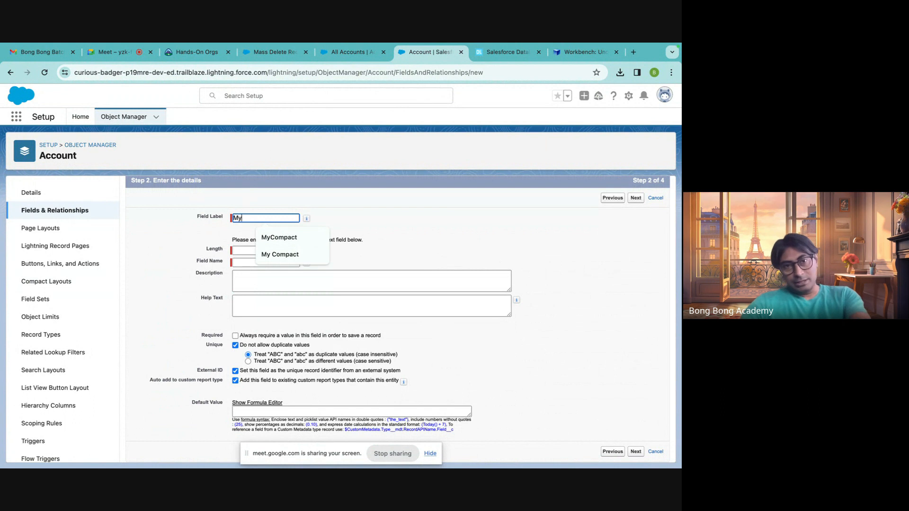
text(Id)
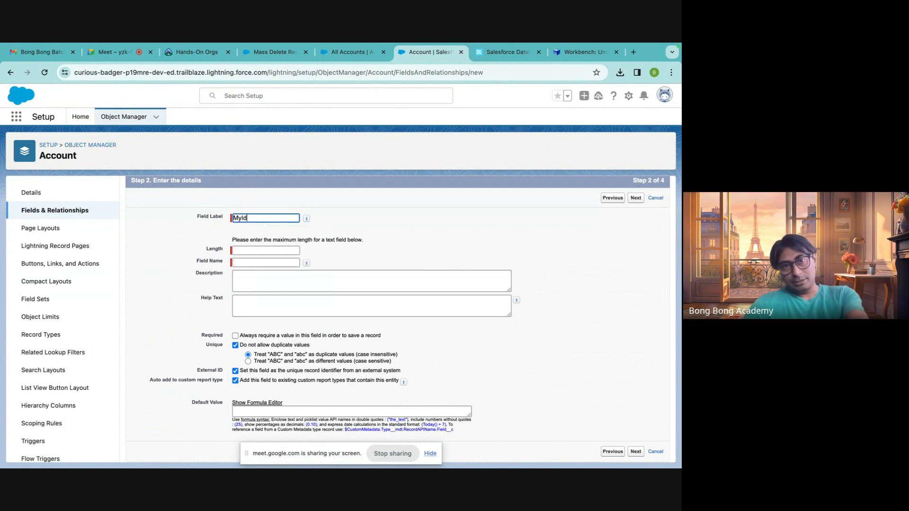
click(242, 252)
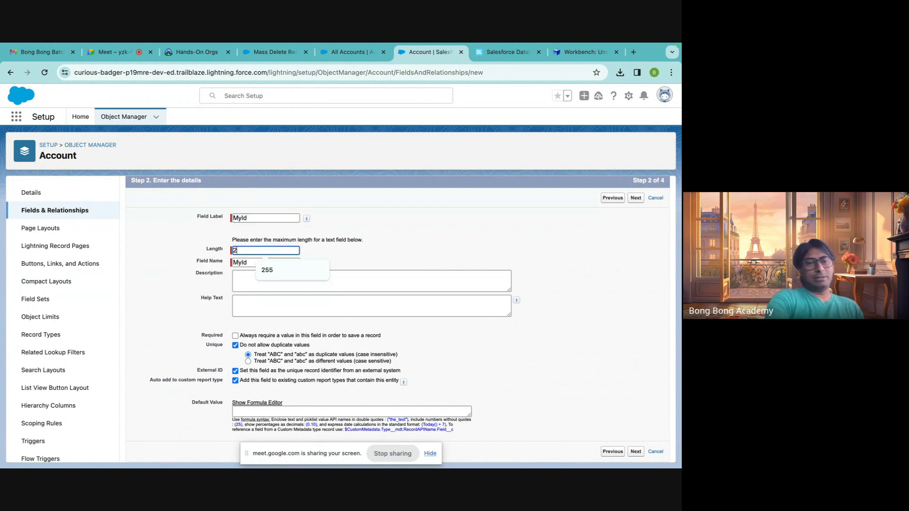
text(25)
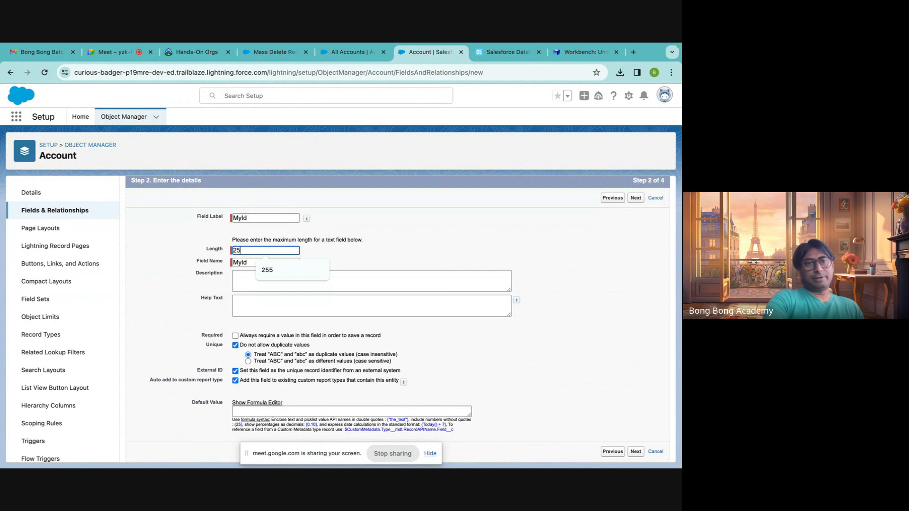
text(5)
click(494, 243)
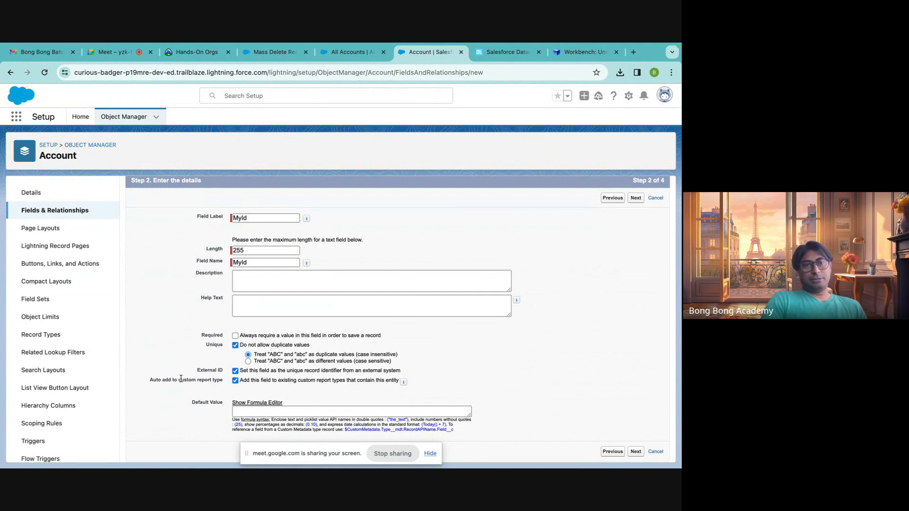
drag(197, 374, 245, 373)
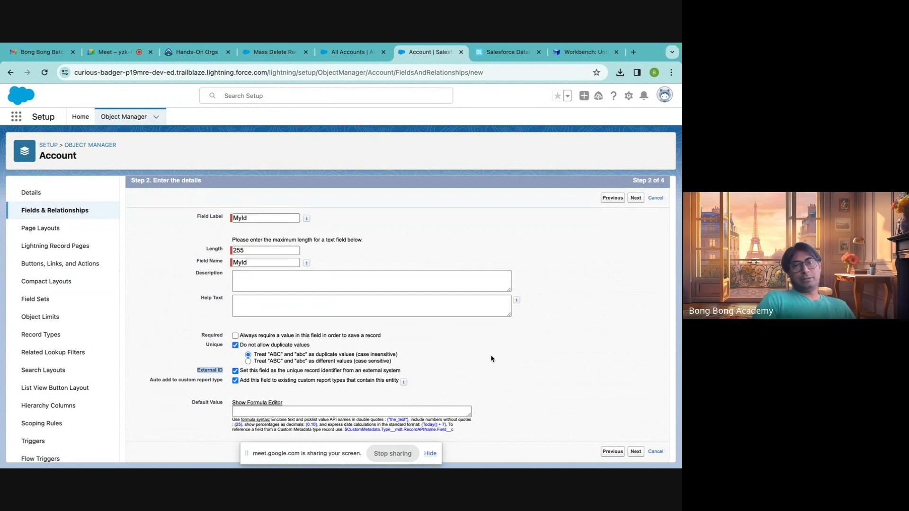
click(635, 451)
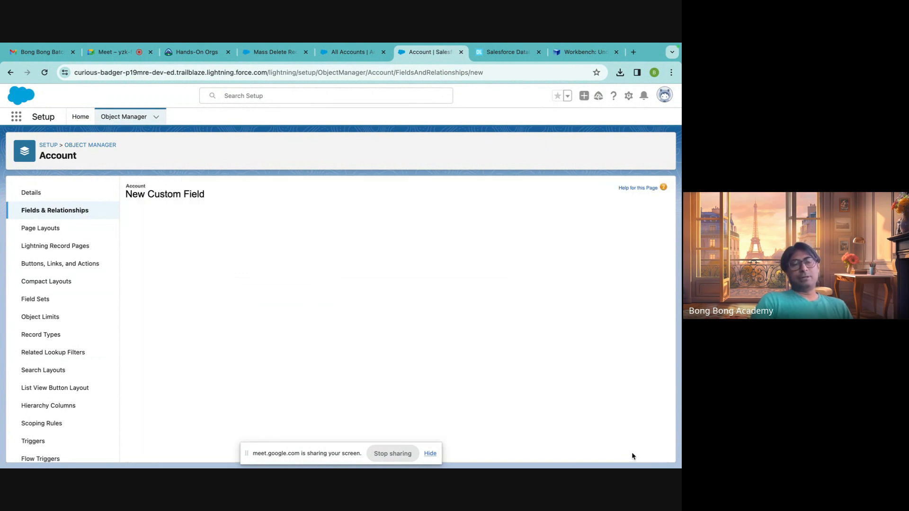
Make the MyId field visible to all profiles and save it with every Account page layout selected.
click(489, 318)
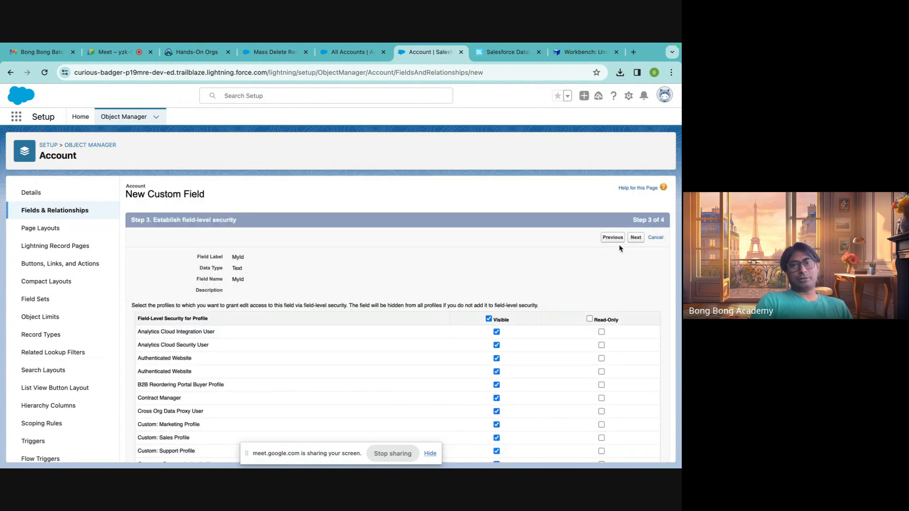
click(635, 238)
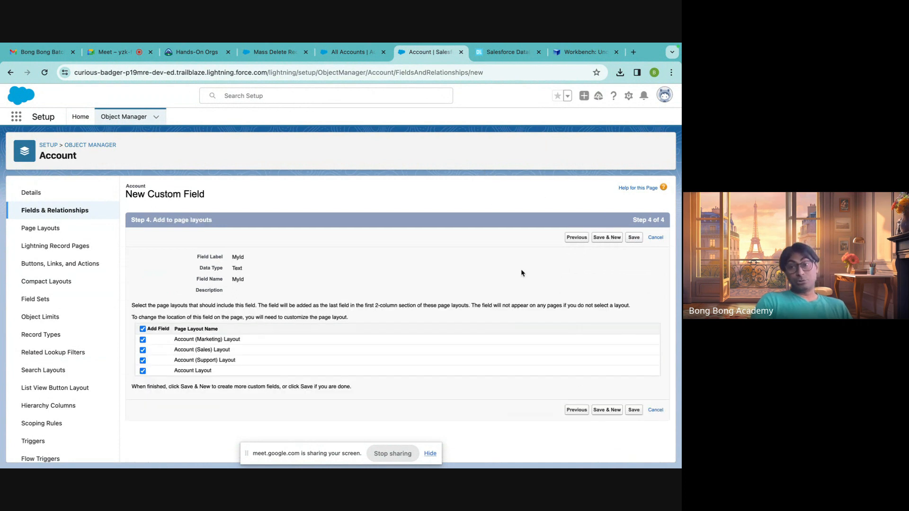
click(634, 411)
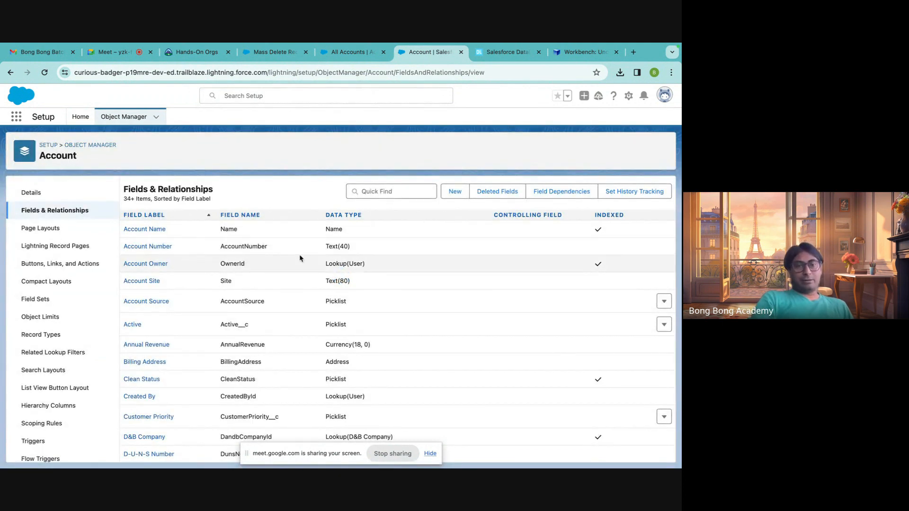
Switch to Excel and close the DeleteAccount and UpsertAccounts workbooks.
scroll(300, 258, down, 12)
scroll(300, 258, up, 12)
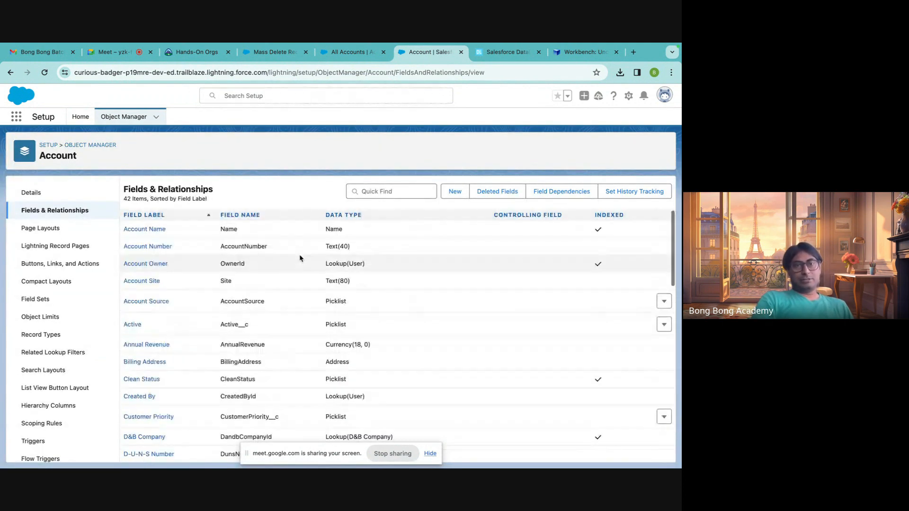
click(347, 53)
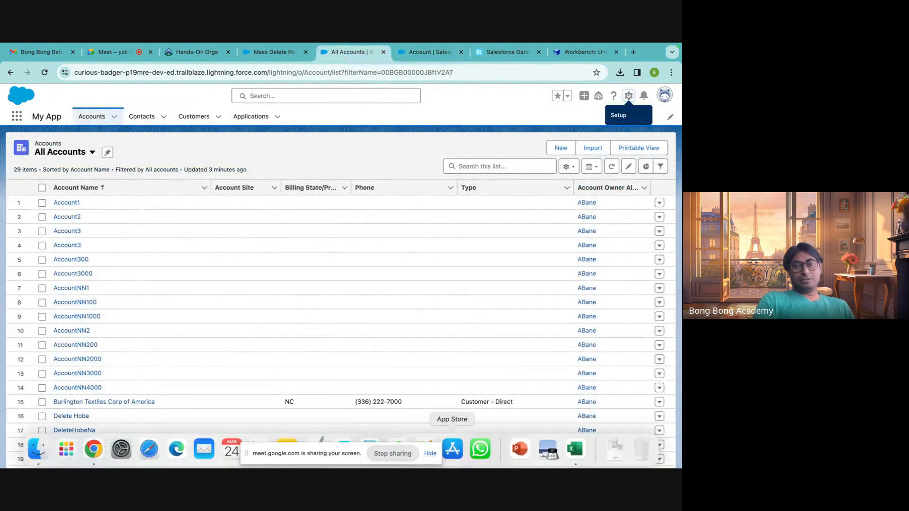
mouse_move(94, 449)
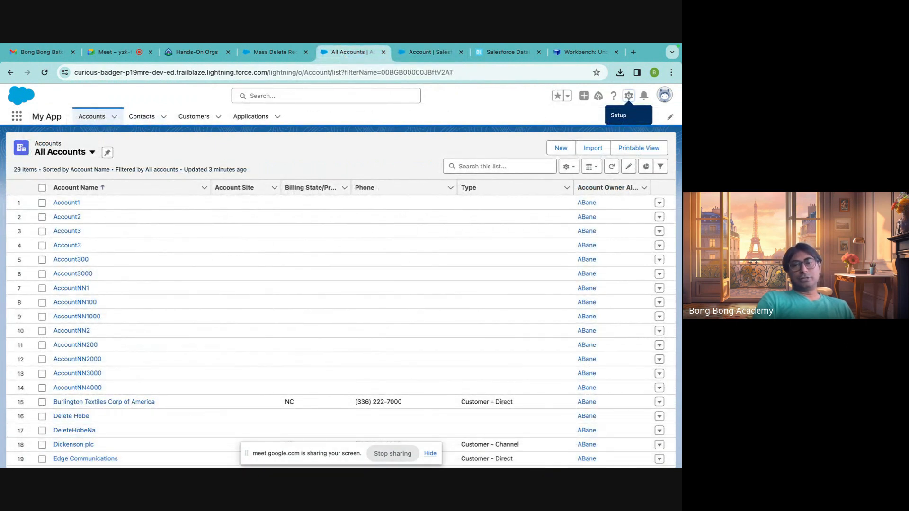
click(574, 448)
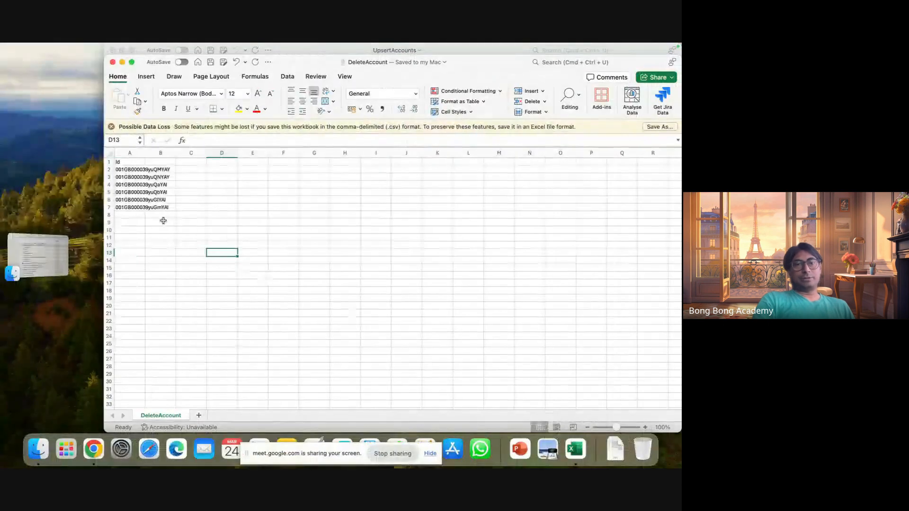
click(113, 65)
click(113, 50)
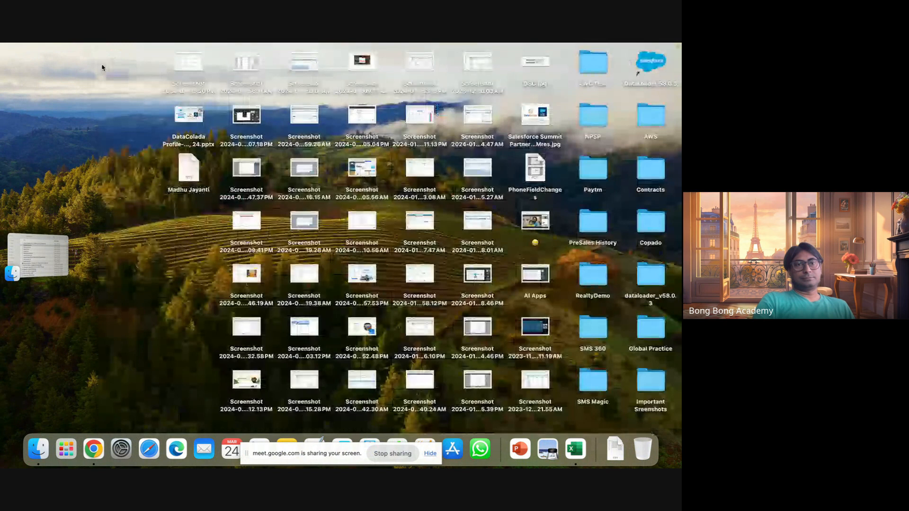
Create a new blank Excel workbook and expand its window to full screen.
click(94, 448)
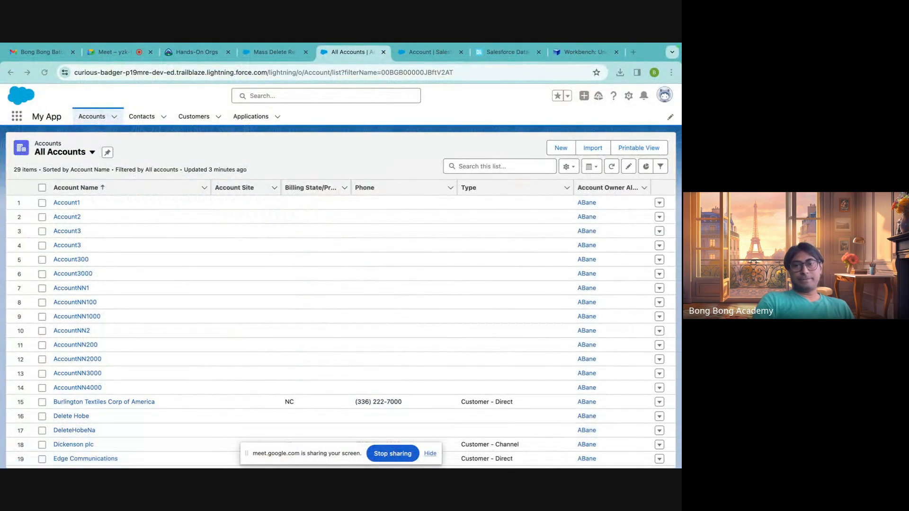
click(575, 449)
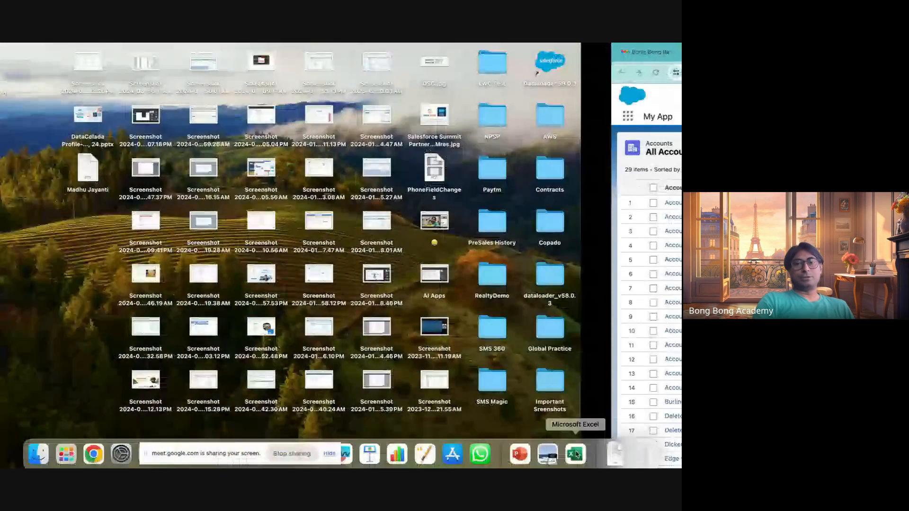
click(211, 139)
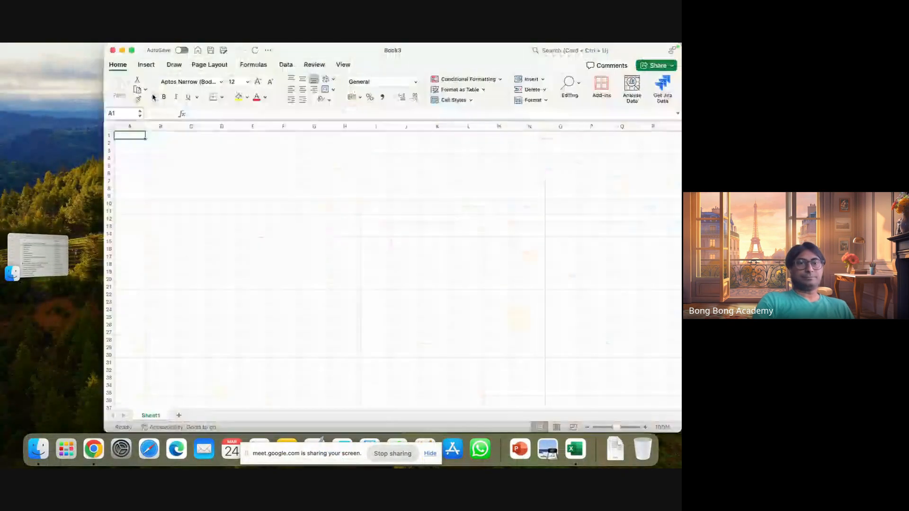
click(131, 49)
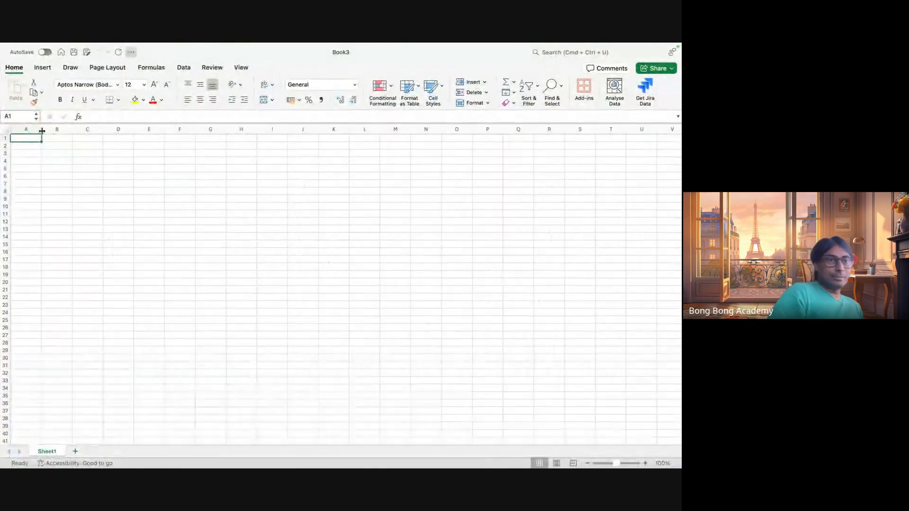
Widen column A, then enter the header Name in A1 and Account X1 in A2.
drag(41, 129, 118, 132)
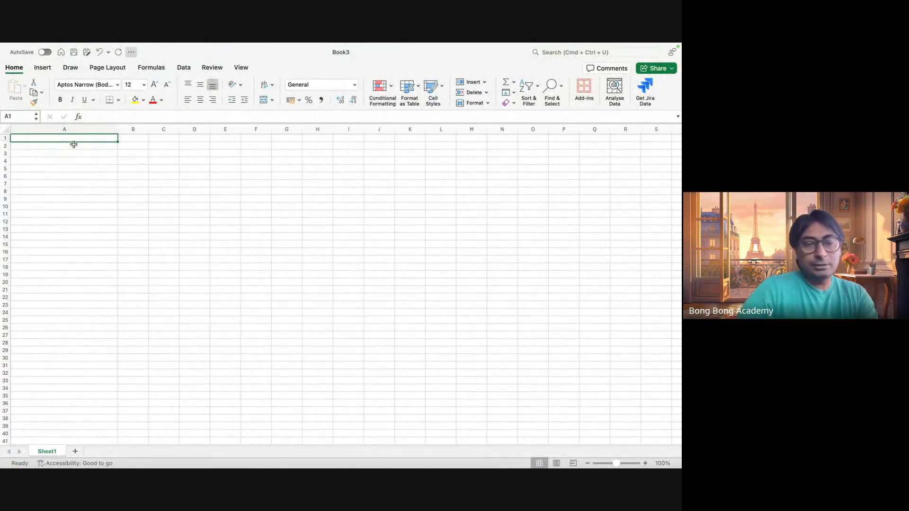
text(Name)
click(43, 146)
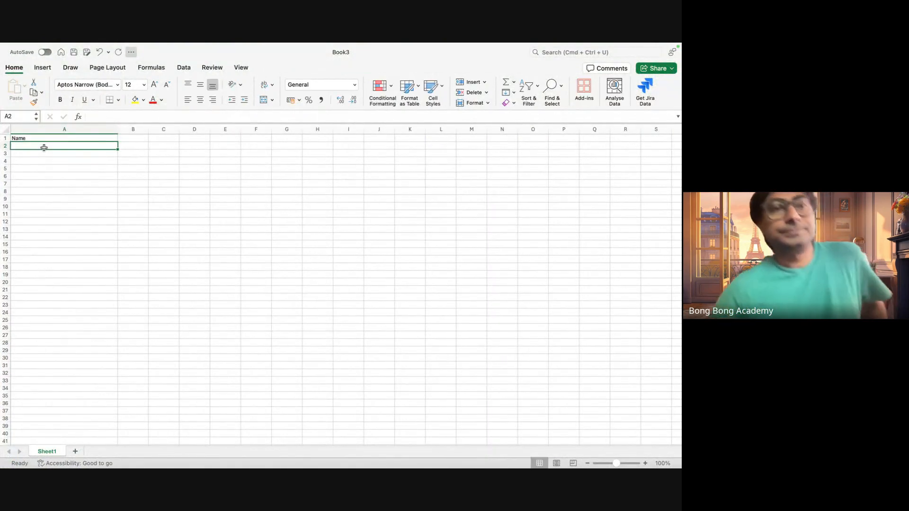
text(Account X1)
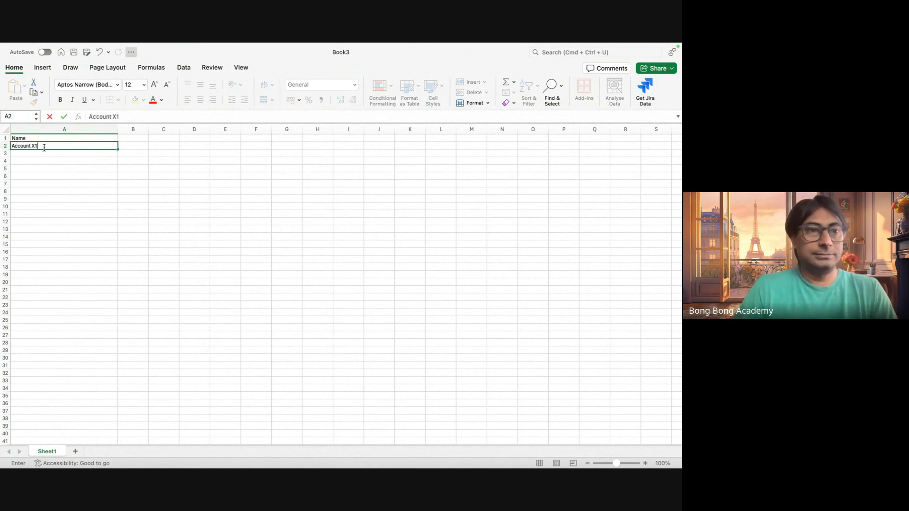
key(Return)
Add Account X2 in A3 and Account X3 in A4 under the Name header.
click(41, 148)
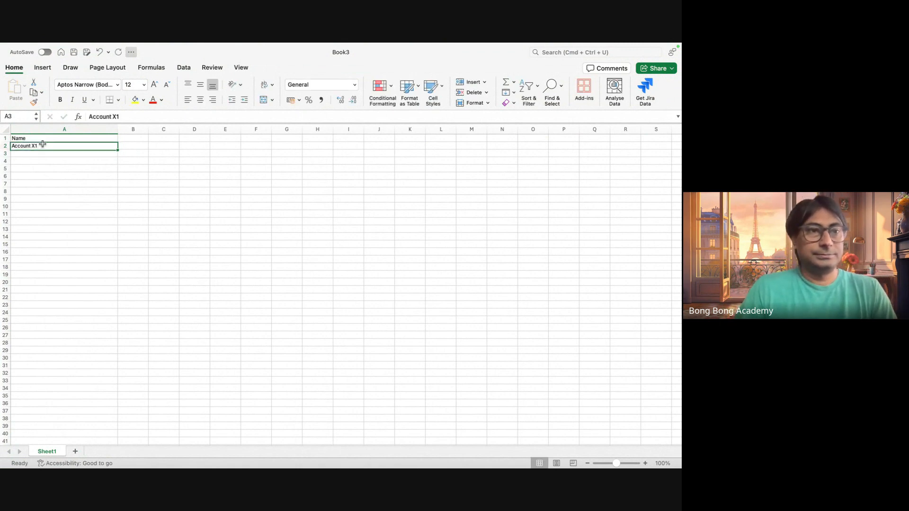
key(super+c)
click(41, 155)
text(Account X1)
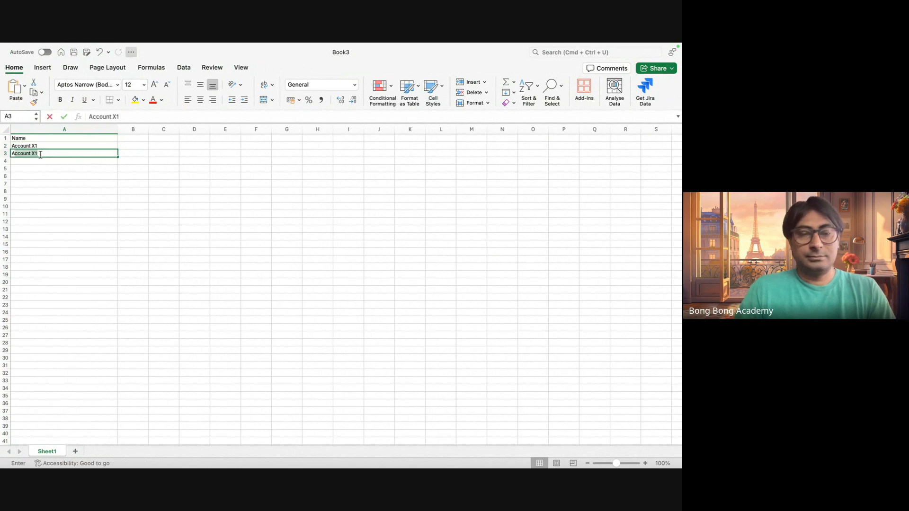
click(40, 155)
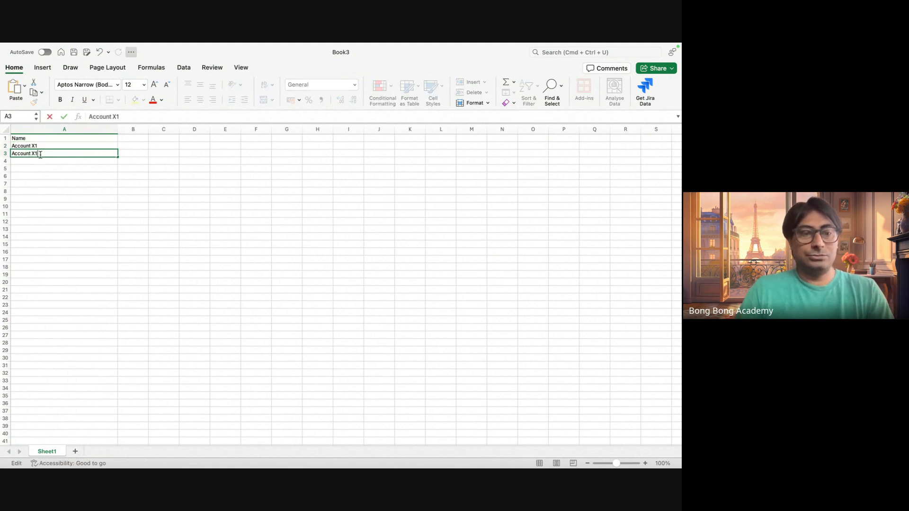
key(BackSpace)
text(2)
click(35, 162)
text(Account)
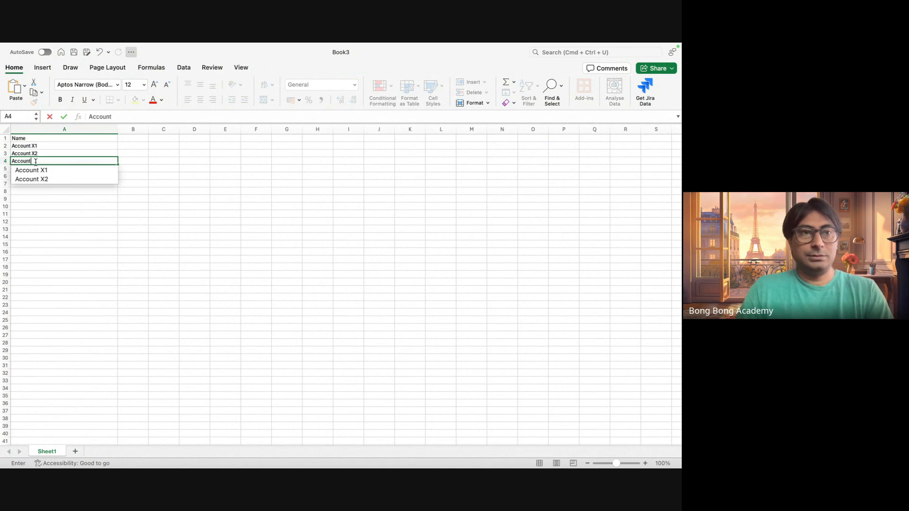
text( X3)
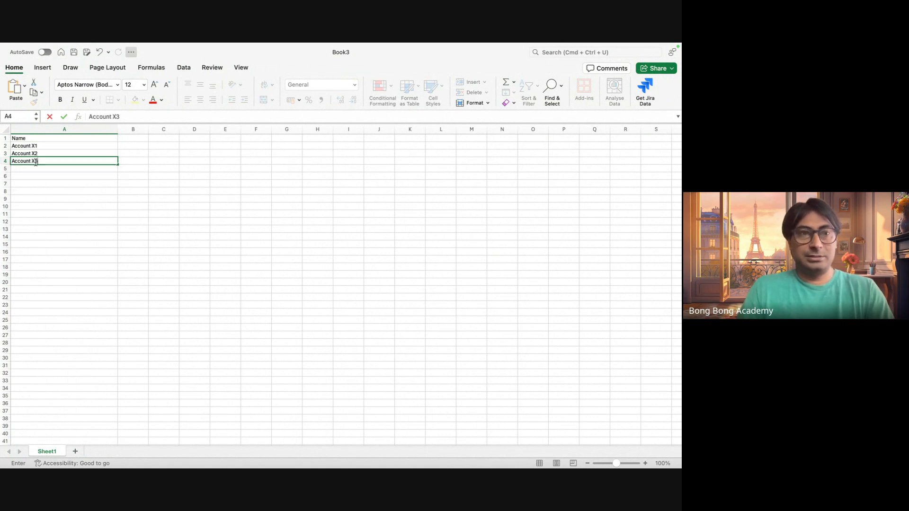
click(84, 189)
Add an Active column in column B with the value Yes for all three accounts.
click(138, 138)
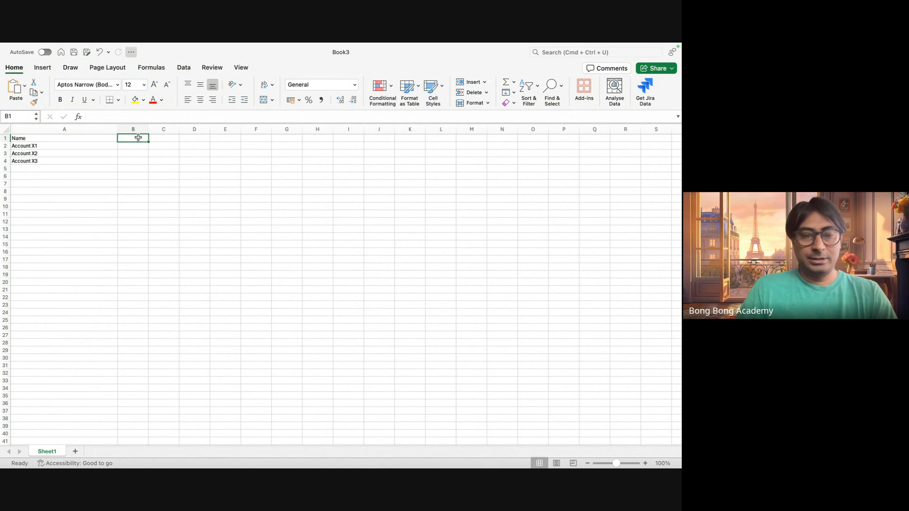
text(Active)
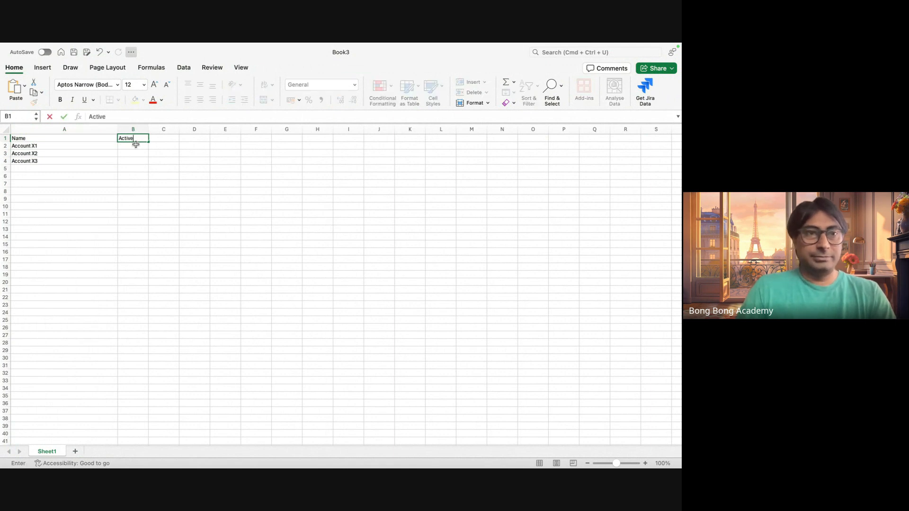
click(136, 145)
text(Yes)
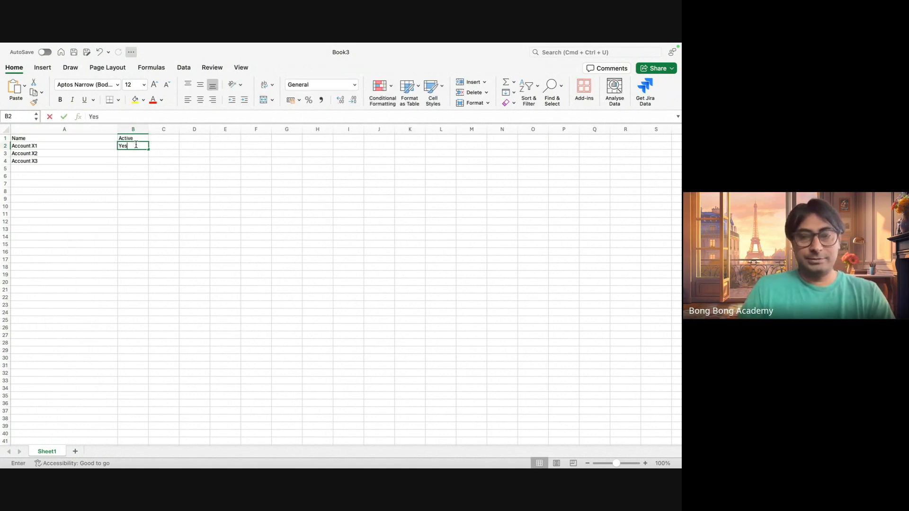
key(Return)
text(Yes)
key(Return)
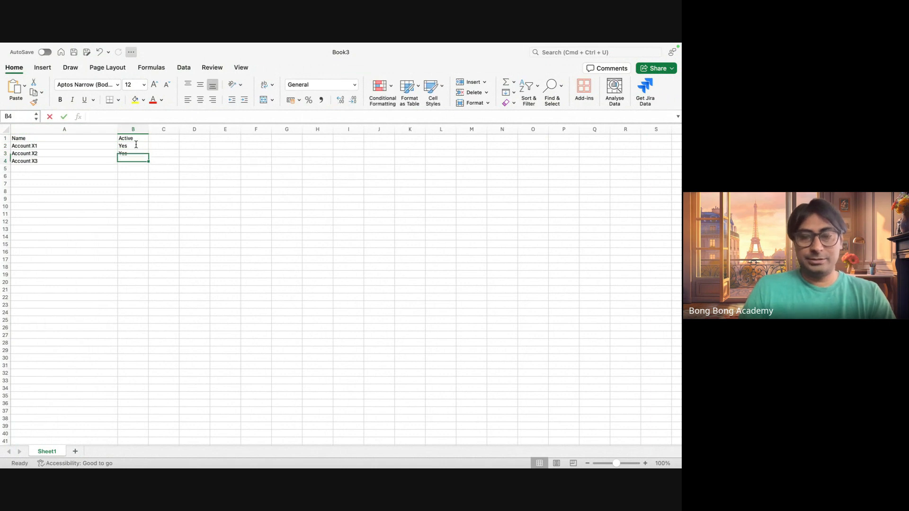
text(Yes)
click(155, 188)
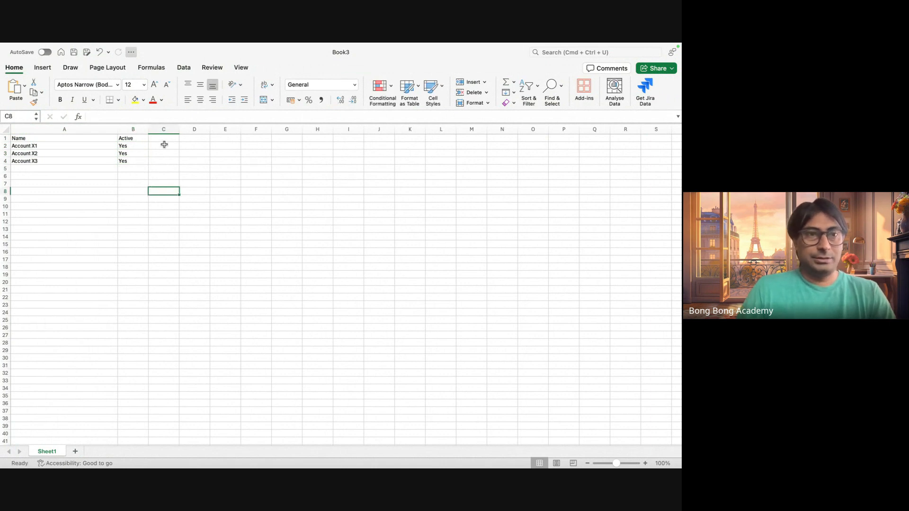
Enter the column header MyId in C1, without any suffix.
click(163, 139)
text(MyId__C)
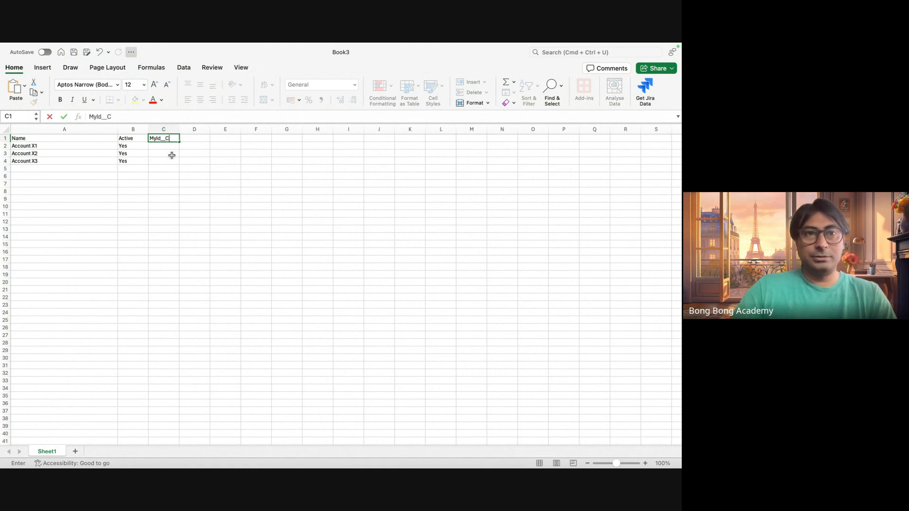
click(172, 156)
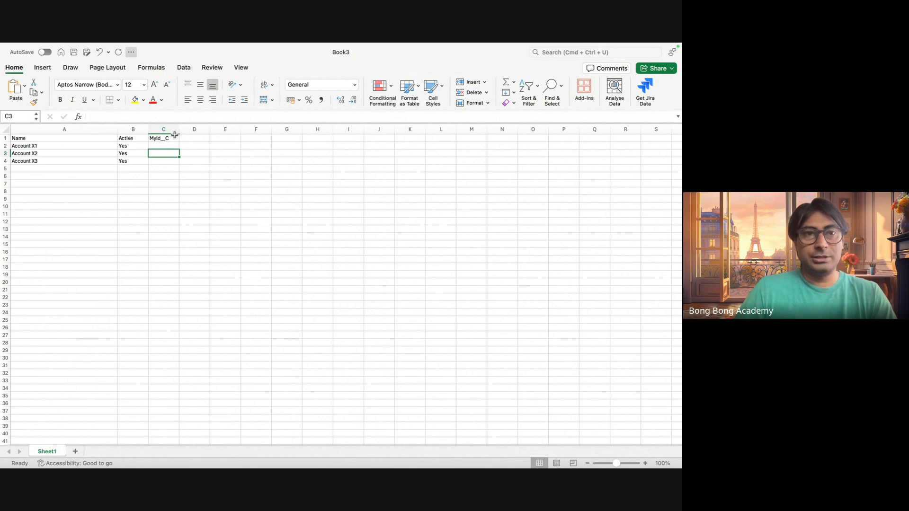
double_click(173, 137)
key(BackSpace)
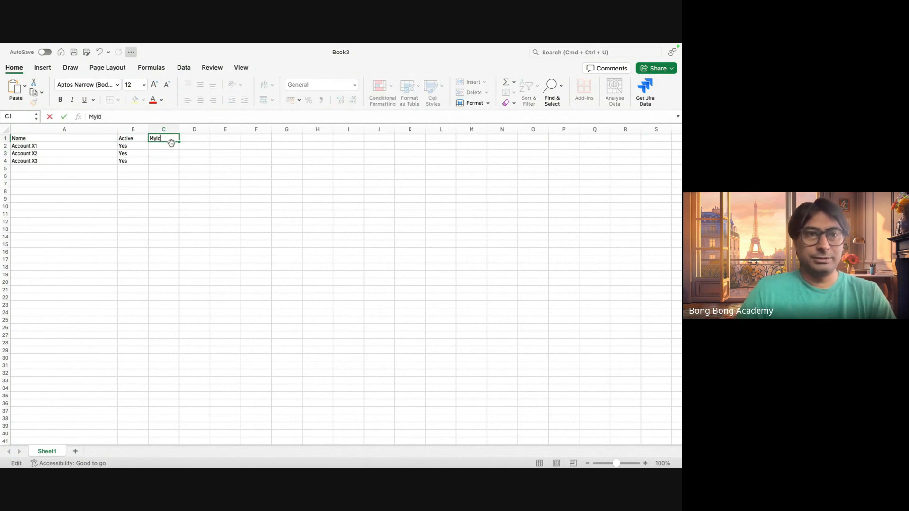
key(Return)
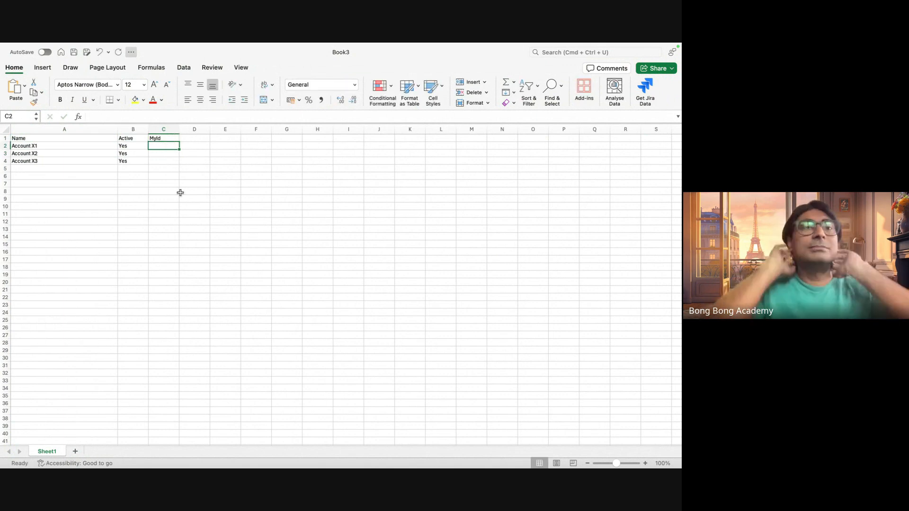
Enter the MyId values X1 for Account X1 in C2 and X2 for Account X2 in C3.
text(X)
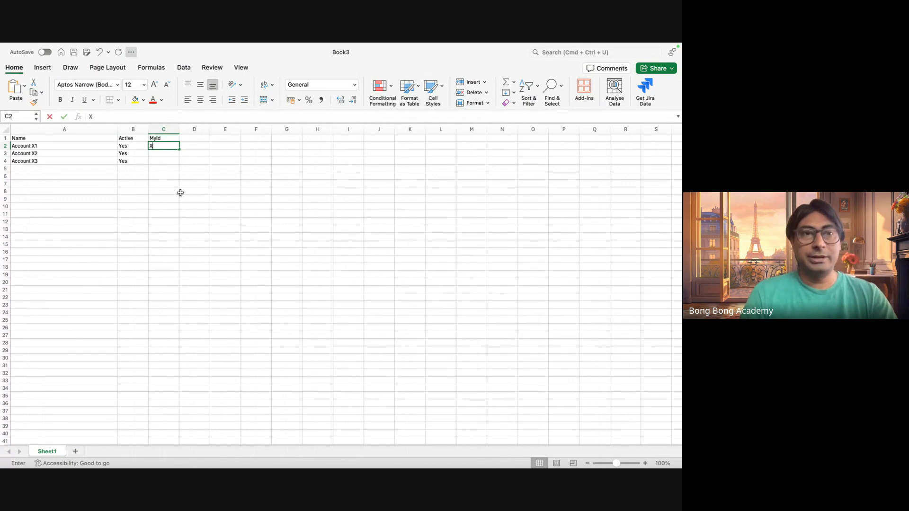
text(1)
key(Return)
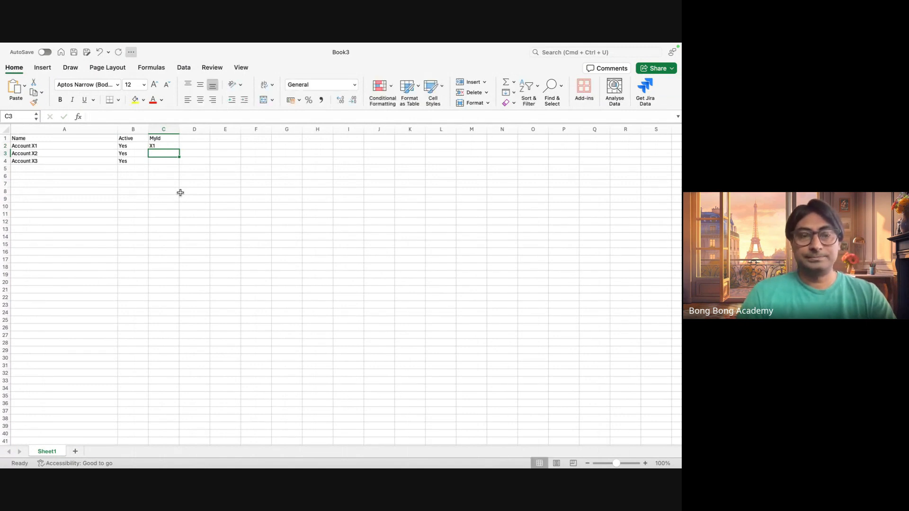
text(X1)
key(Return)
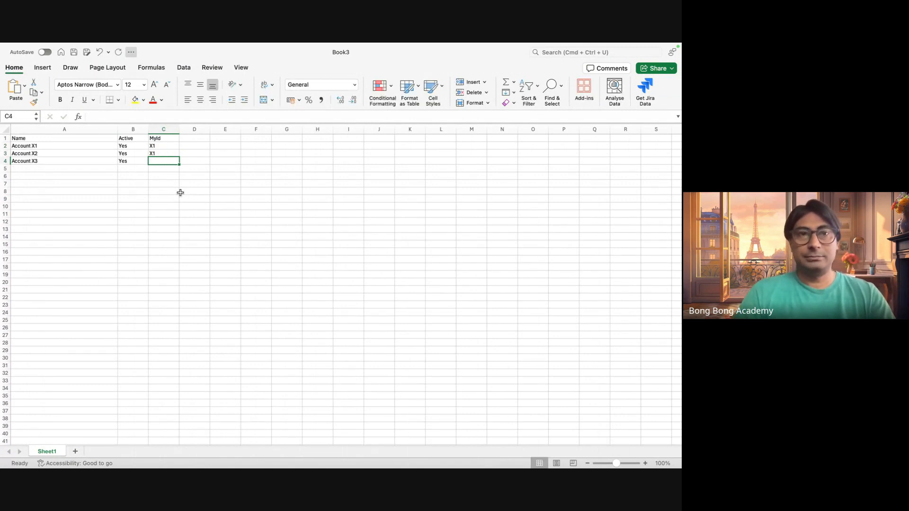
double_click(170, 152)
key(BackSpace)
text(2)
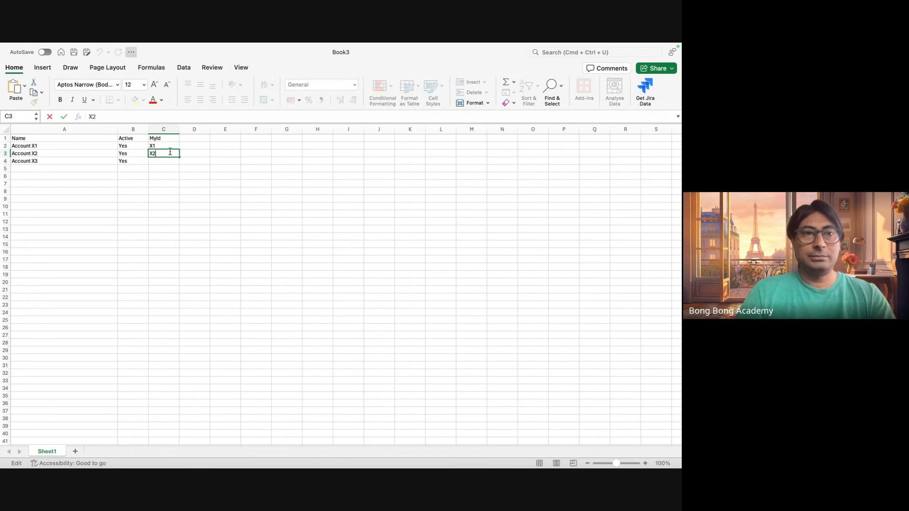
Enter the MyId value X3 for Account X3 in C4 and narrow column A to fit the account names.
click(165, 162)
text(X3)
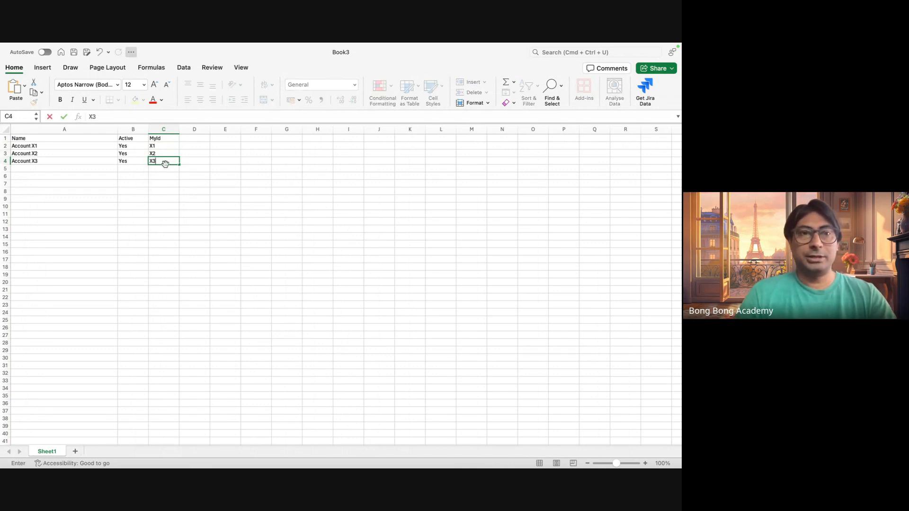
click(188, 226)
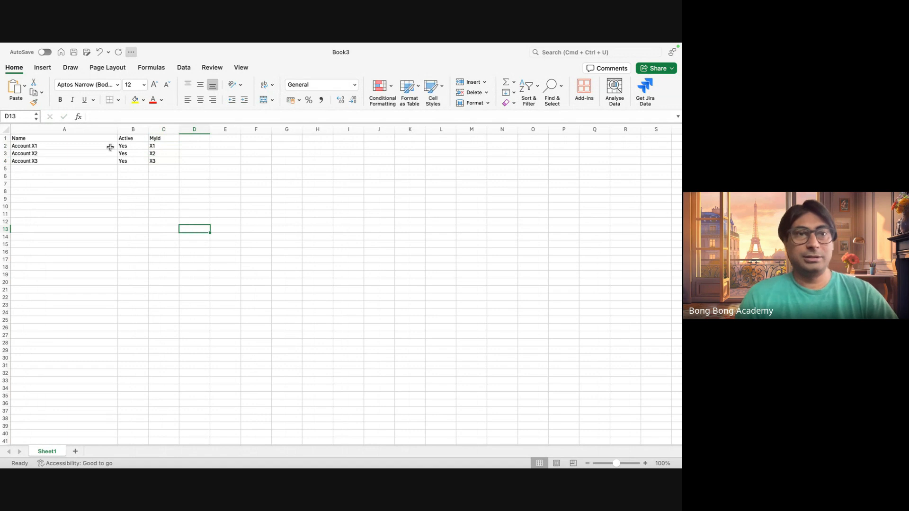
drag(117, 129, 60, 129)
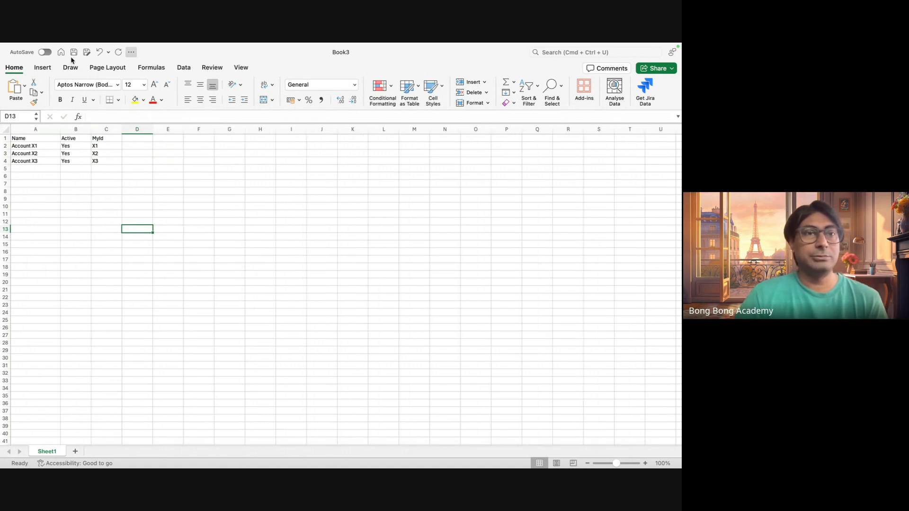
Save the workbook in Downloads as NewAccountwithEI in the CSV UTF-8 (Comma-delimited) format.
mouse_move(26, 45)
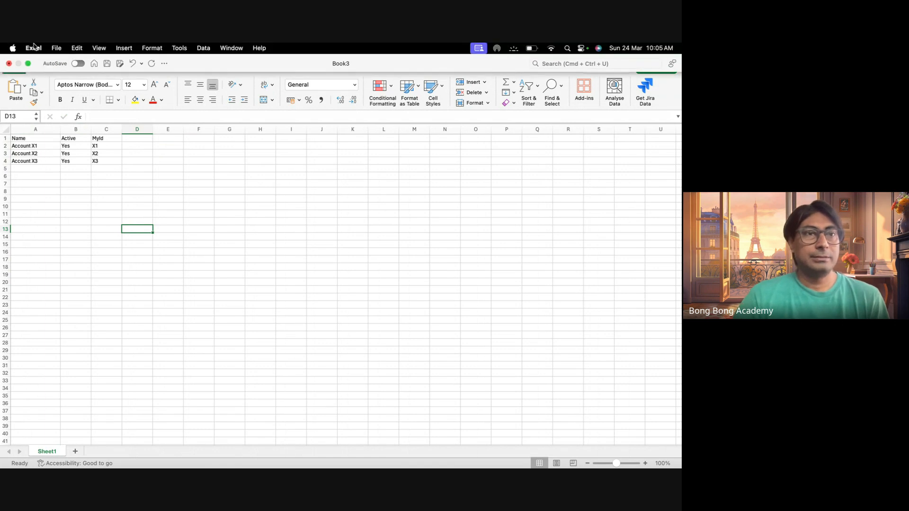
click(56, 48)
click(88, 131)
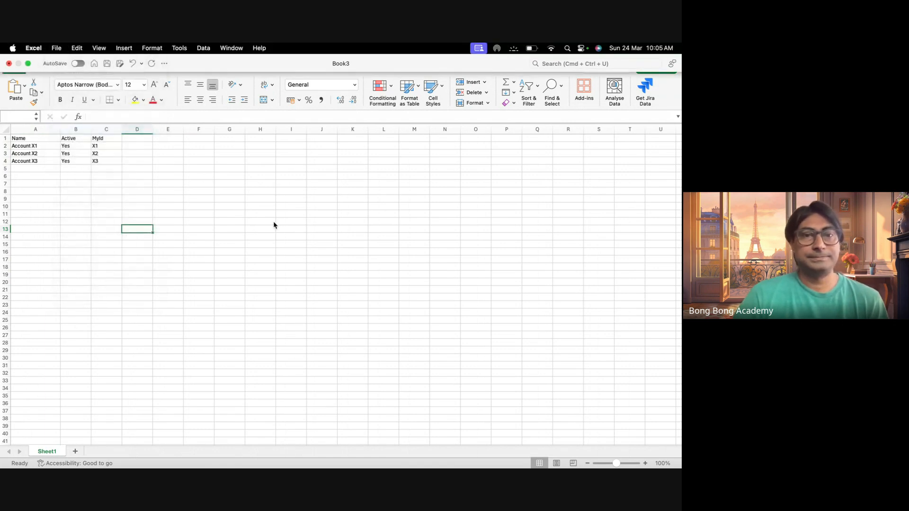
text(N)
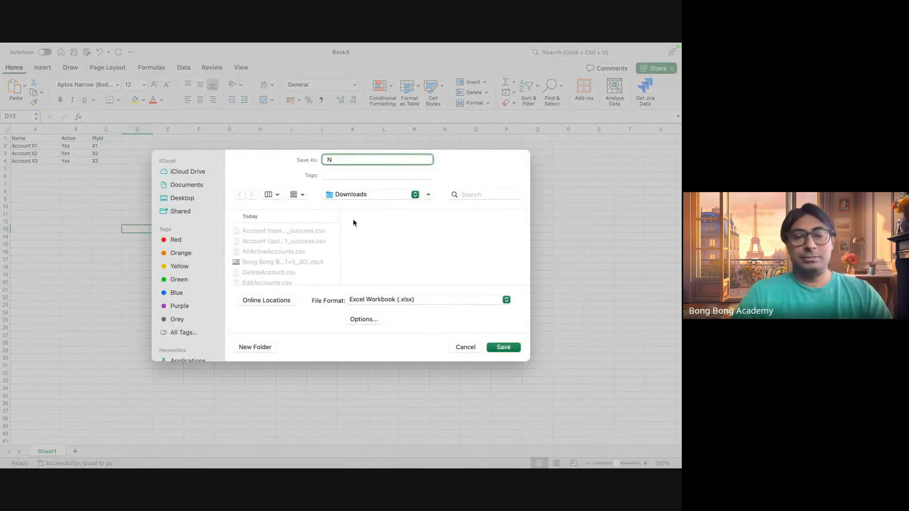
text(ewAc)
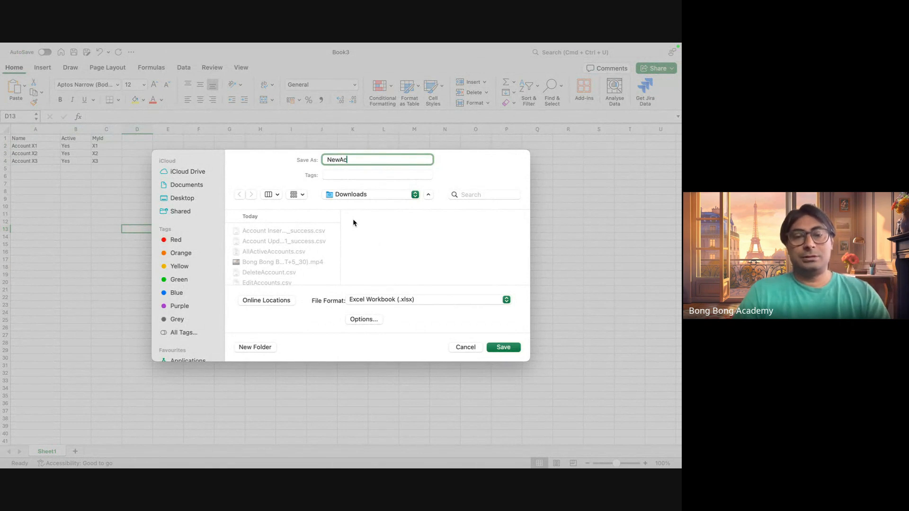
text(countw)
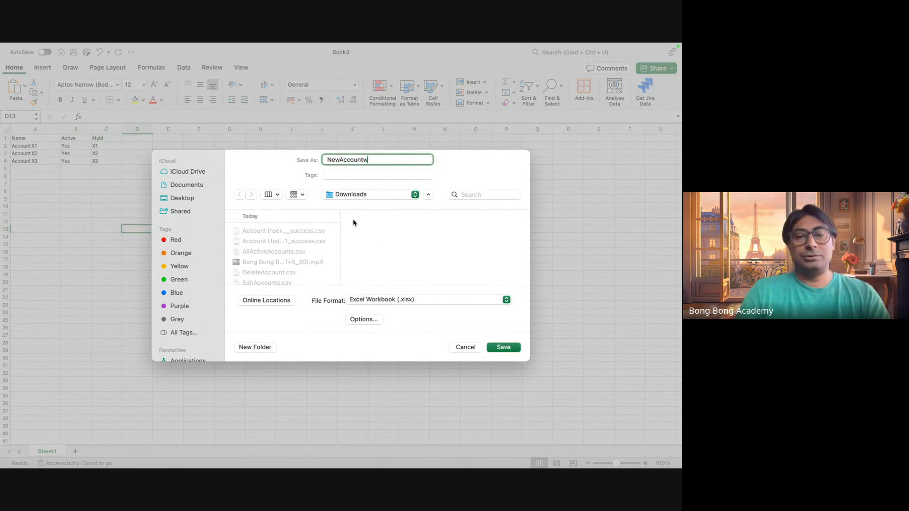
text(ithEl)
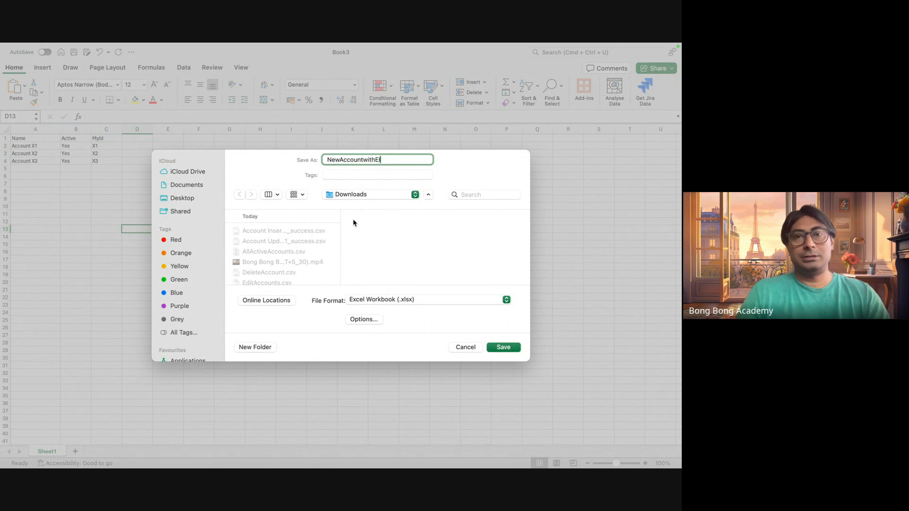
click(448, 299)
click(476, 335)
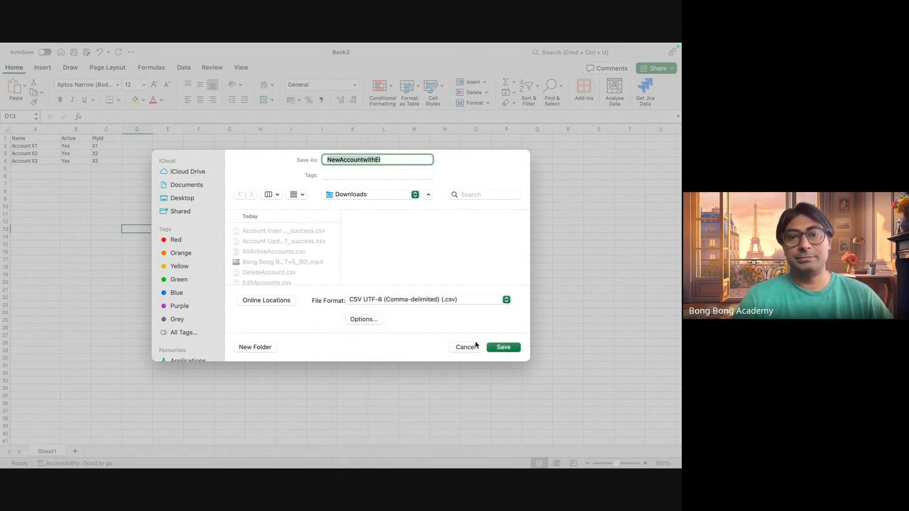
click(498, 349)
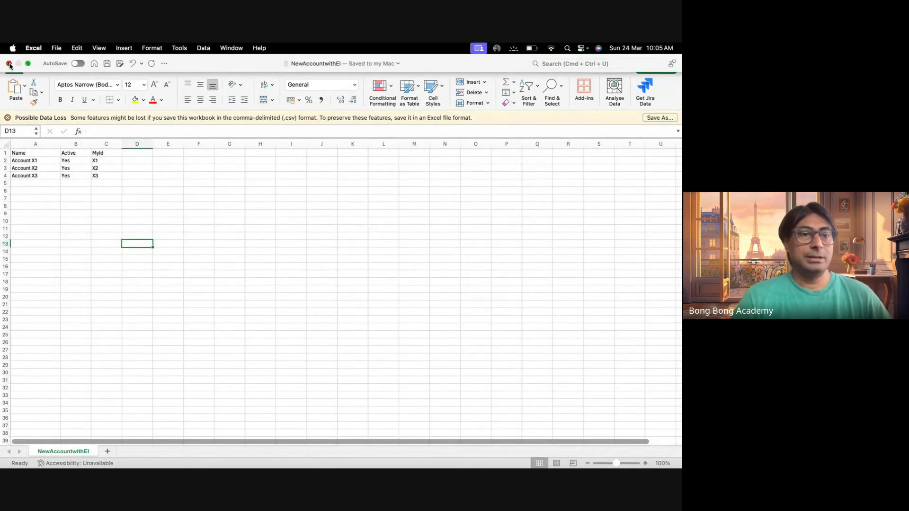
Close the saved account file and create a new blank Excel workbook in full screen.
click(10, 64)
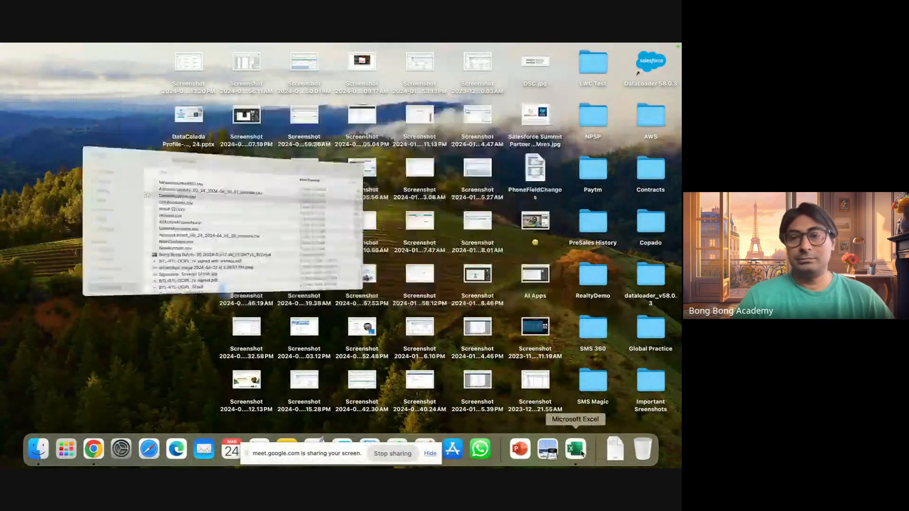
click(582, 453)
double_click(193, 145)
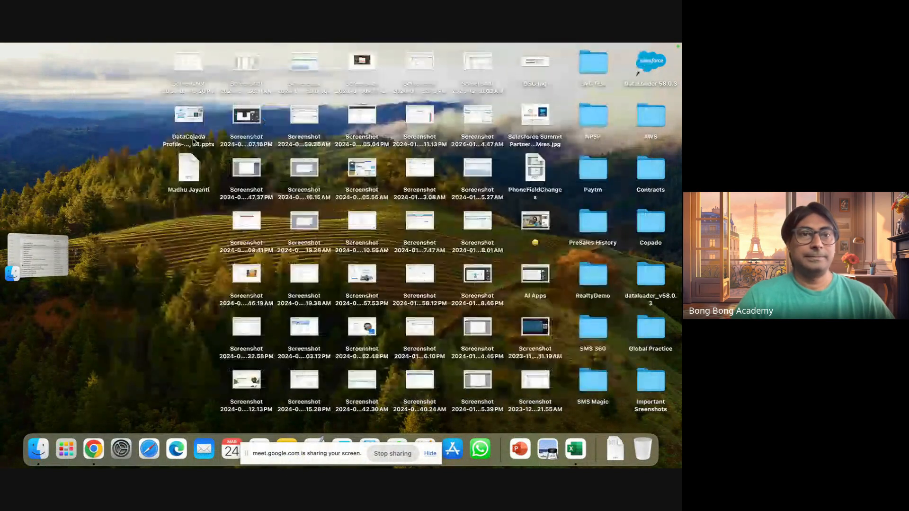
click(131, 51)
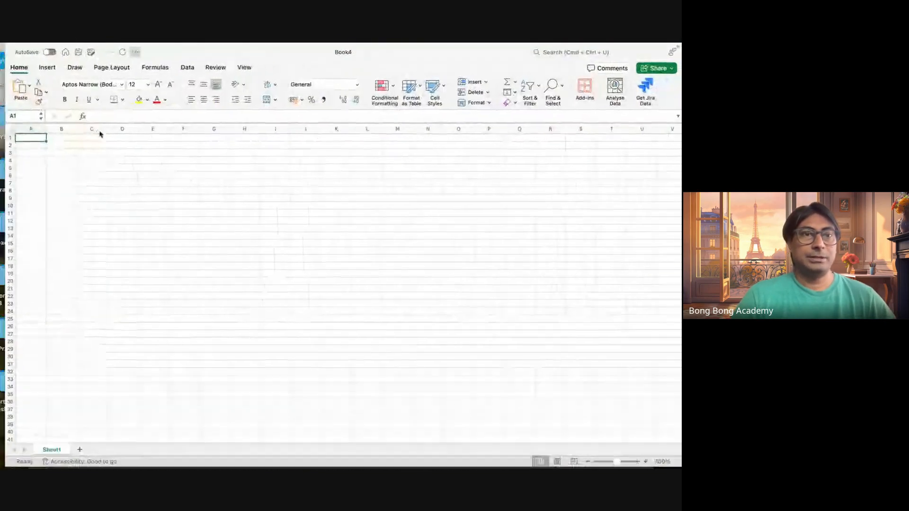
Enter the column headers FirstName, LastName and Account in A1 to C1.
text(First)
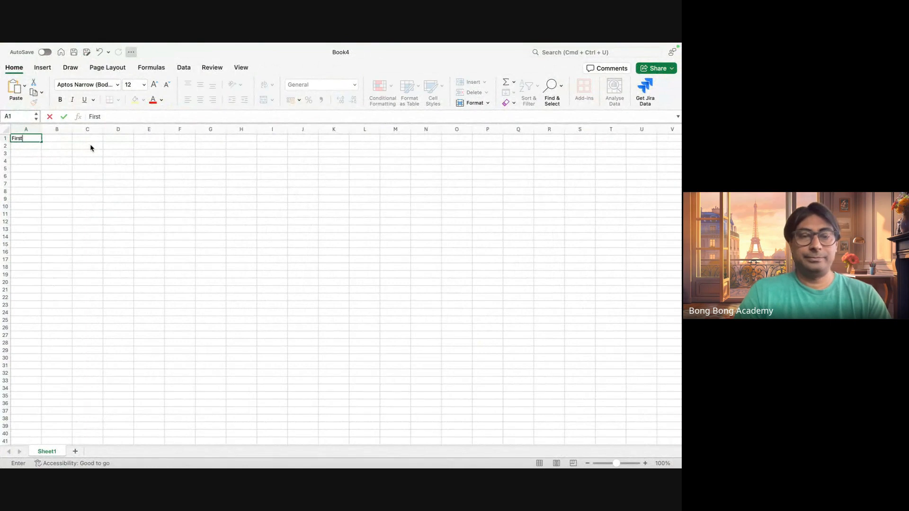
text(Name)
key(Tab)
text(Last)
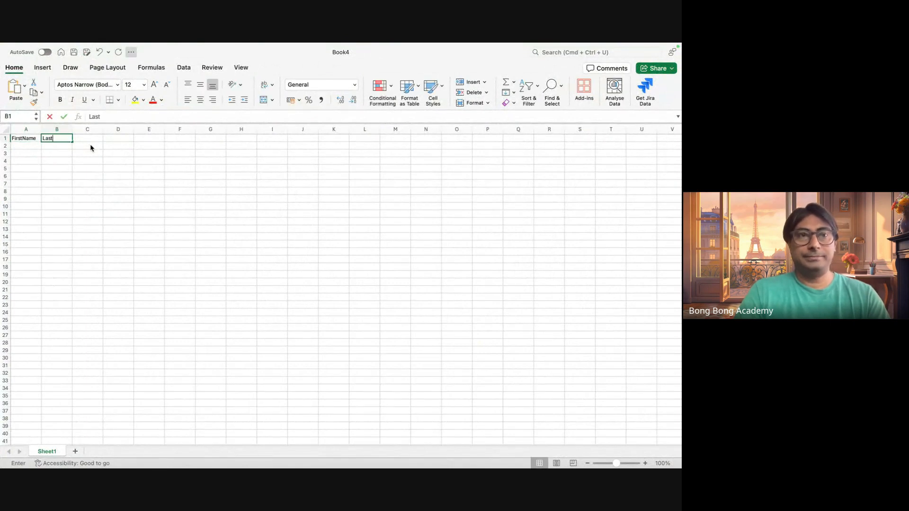
text(Name)
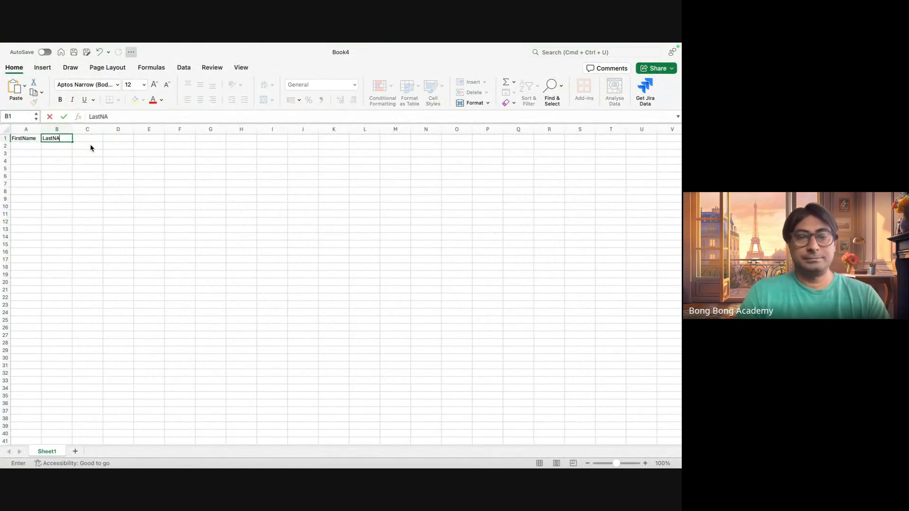
key(Tab)
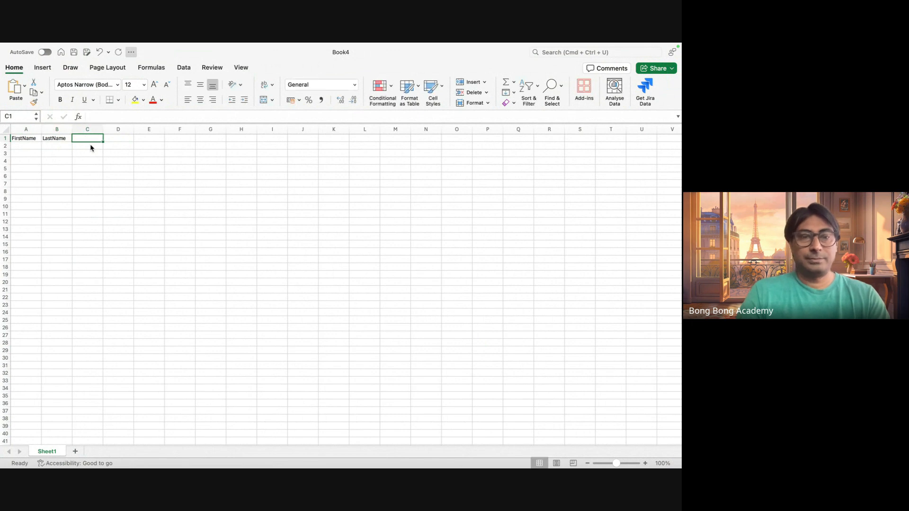
text(Account)
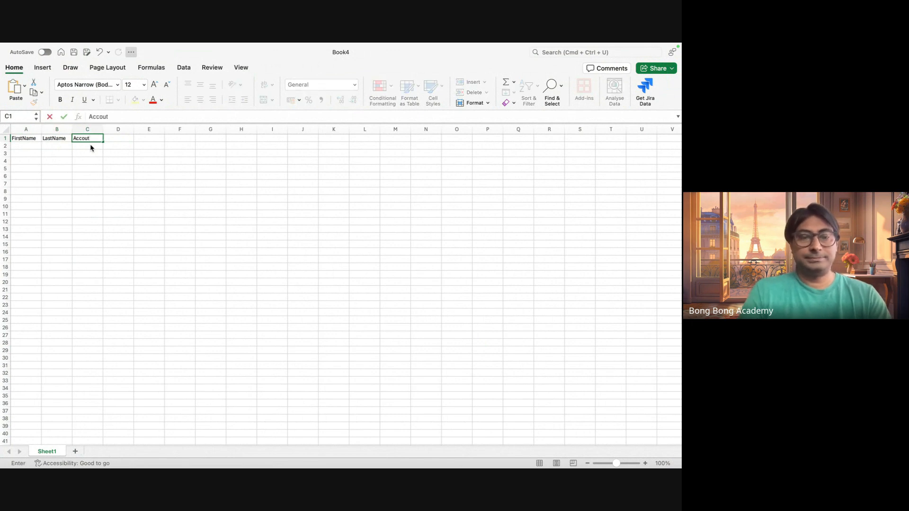
key(BackSpace)
text(nt)
key(Tab)
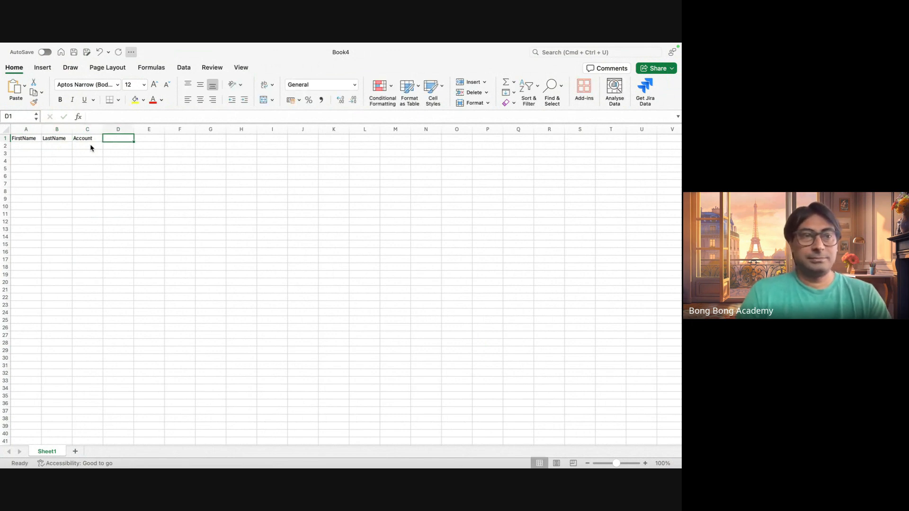
Fill the FirstName column with FN X1, FN X2 and FN X3 in A2 to A4.
click(36, 148)
text(FN X1)
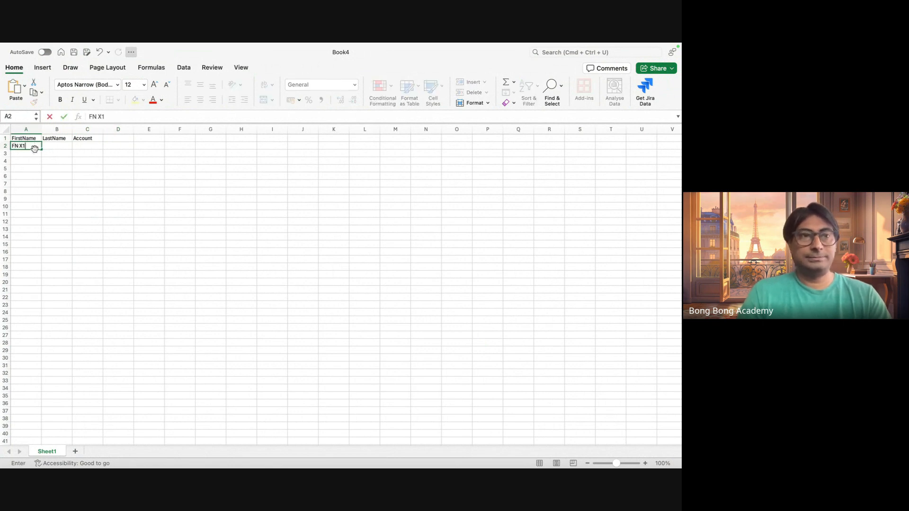
click(29, 152)
text(FN )
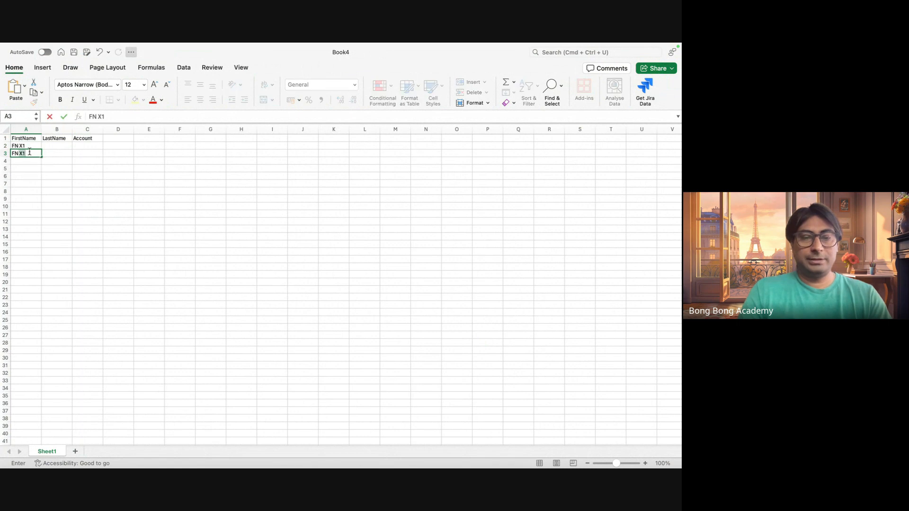
text(X2)
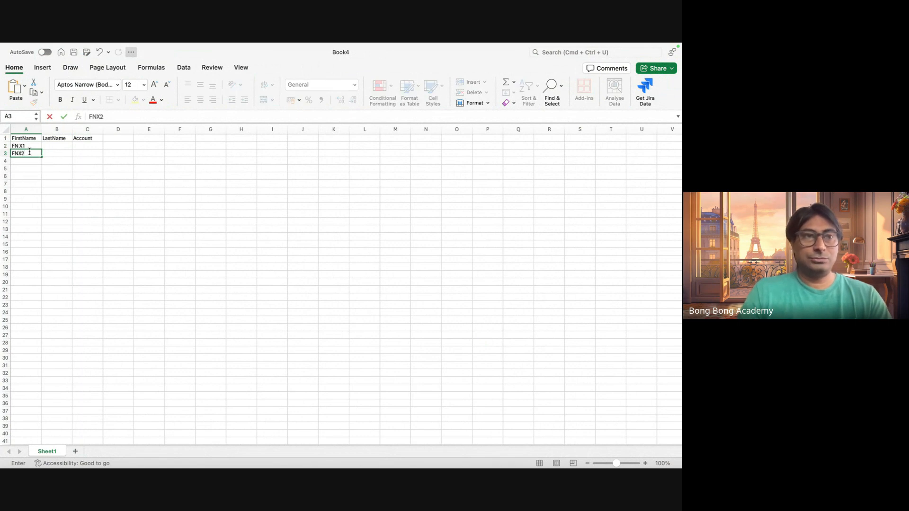
click(18, 154)
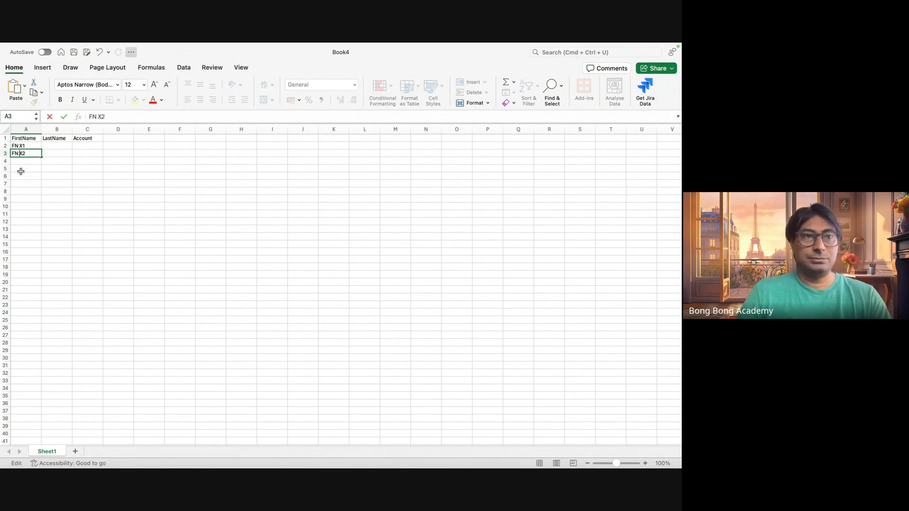
click(18, 163)
text(FN)
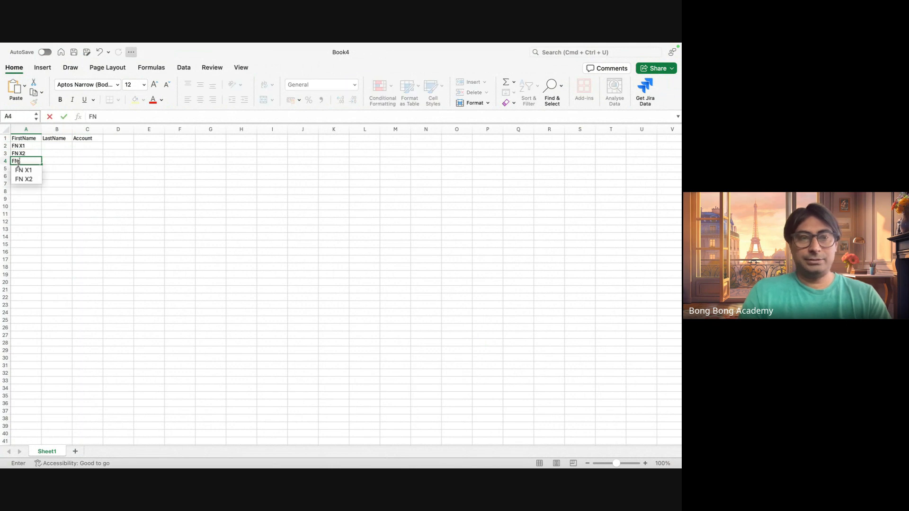
text( X3)
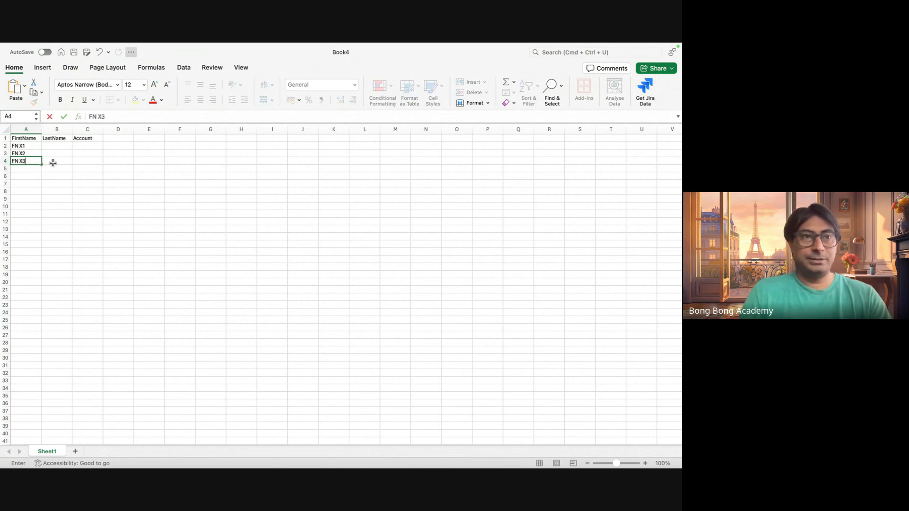
Fill the LastName column with LN1, LN3 and LN3 in B2 to B4.
click(59, 143)
text(LN1)
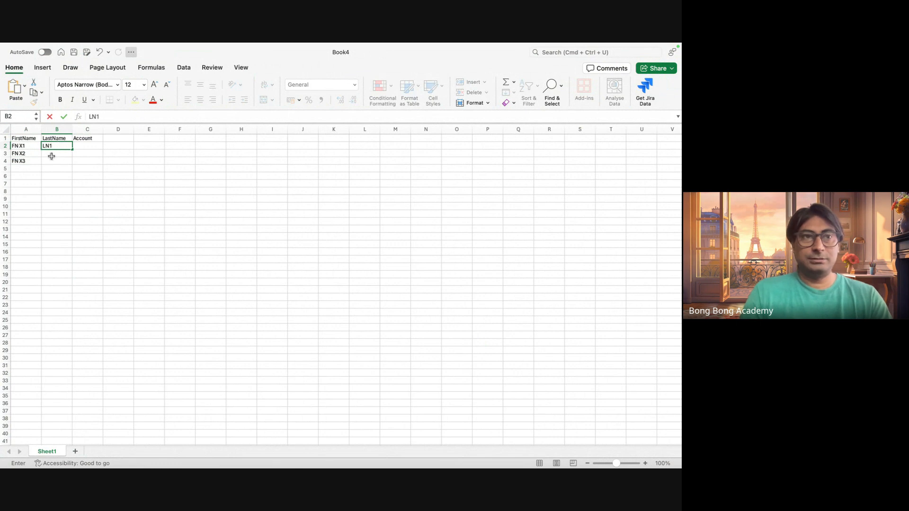
click(51, 156)
text(LN1)
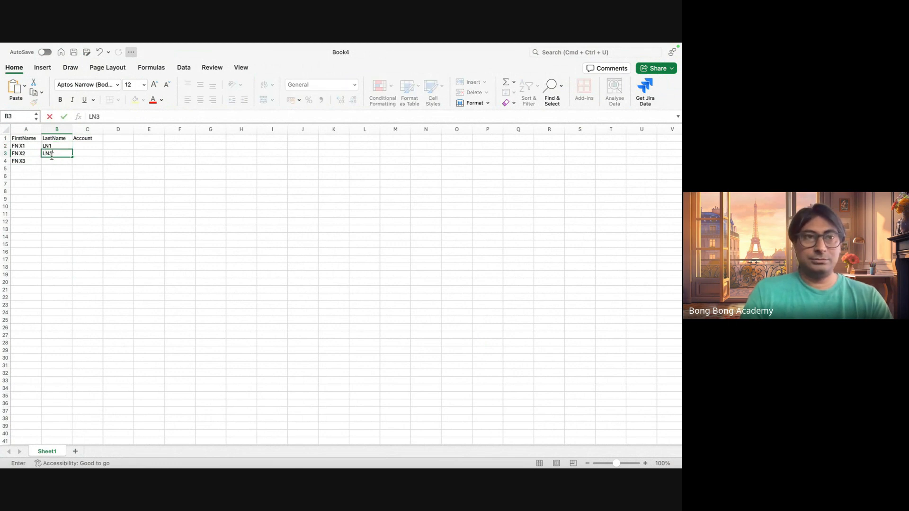
click(50, 161)
text(LN3)
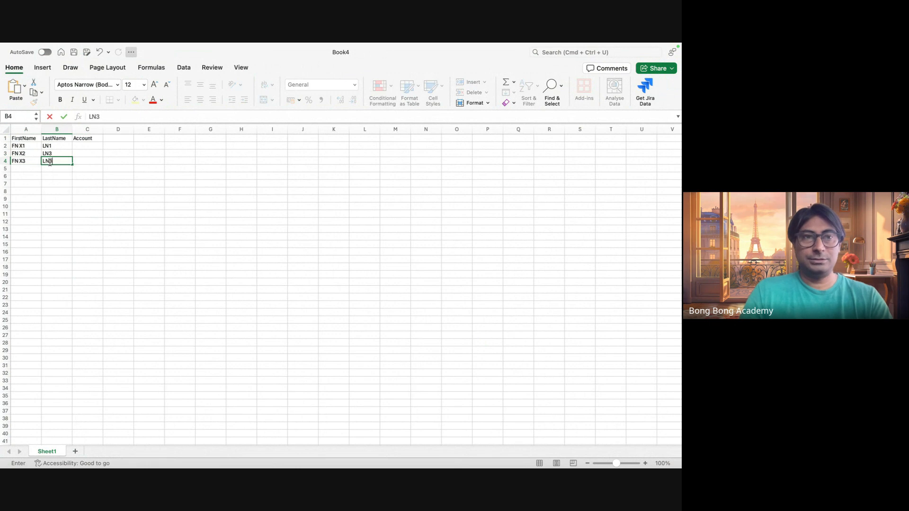
click(87, 183)
Fill the Account column with X1, X2 and X3 in C2 to C4.
click(87, 147)
text(X)
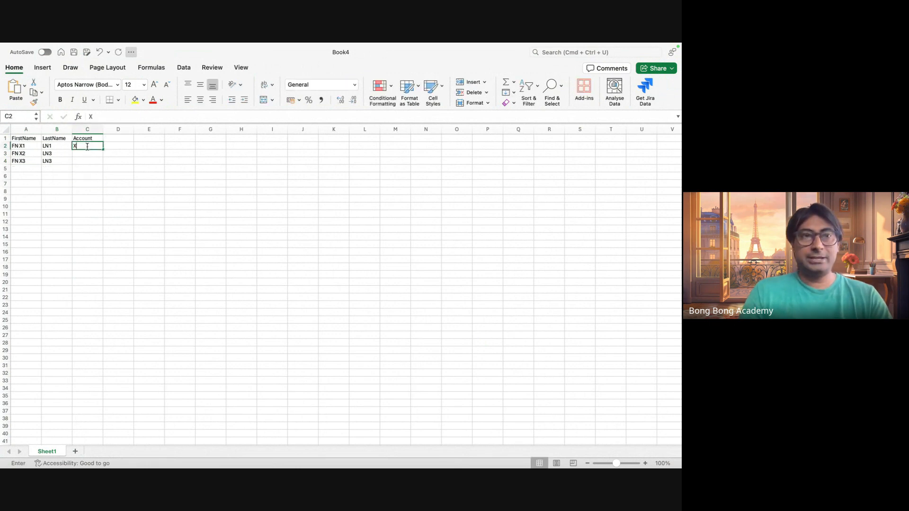
text(1)
key(Return)
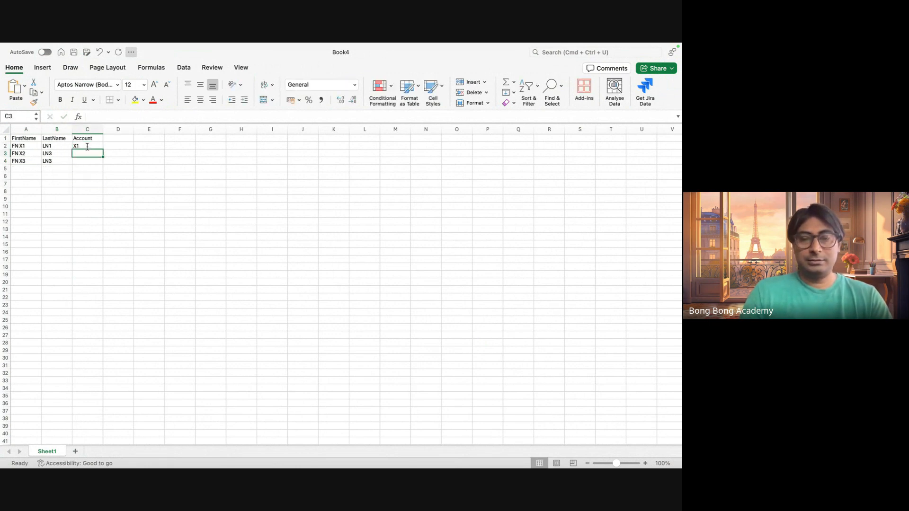
text(X12)
key(Return)
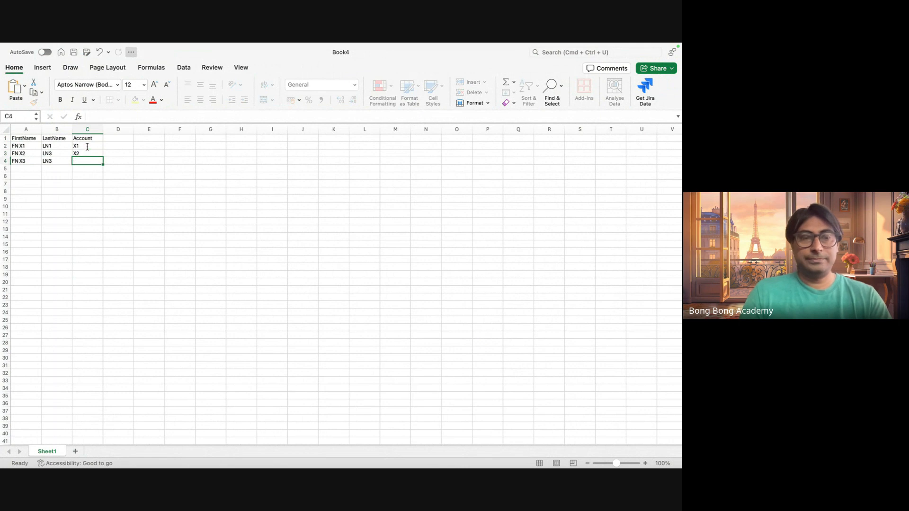
text(X3)
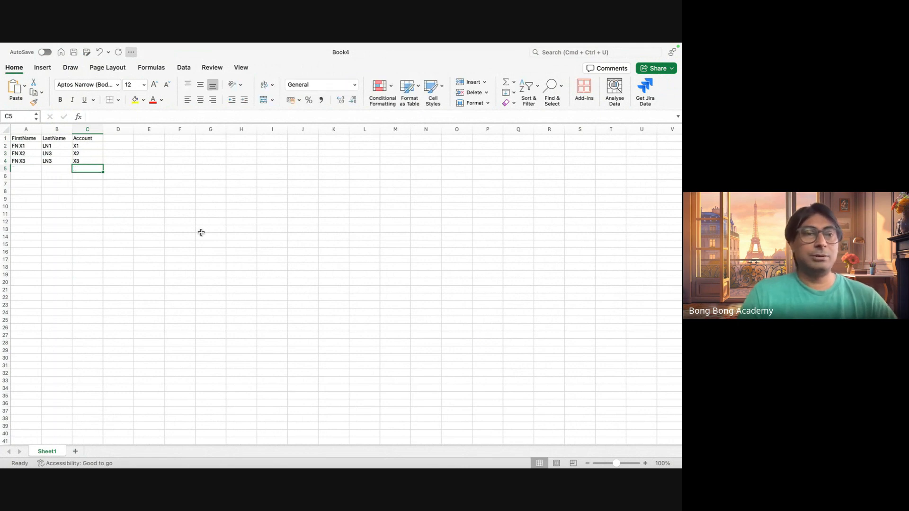
click(210, 237)
Save the workbook in Downloads under its default name Book4 in the CSV UTF-8 (Comma-delimited) format.
click(56, 48)
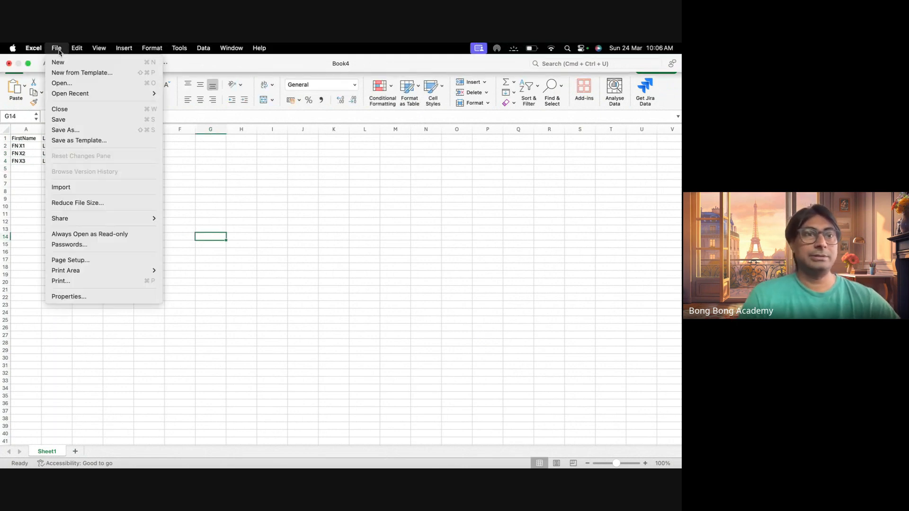
click(112, 132)
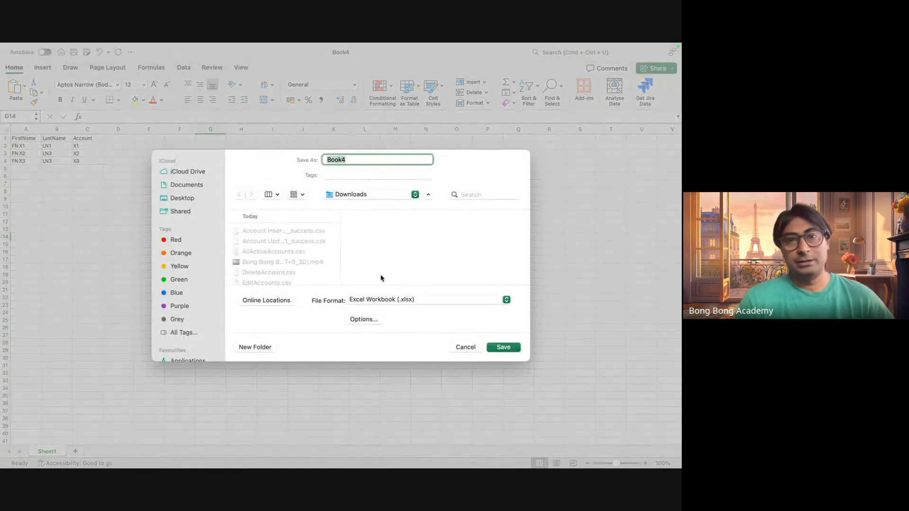
click(394, 301)
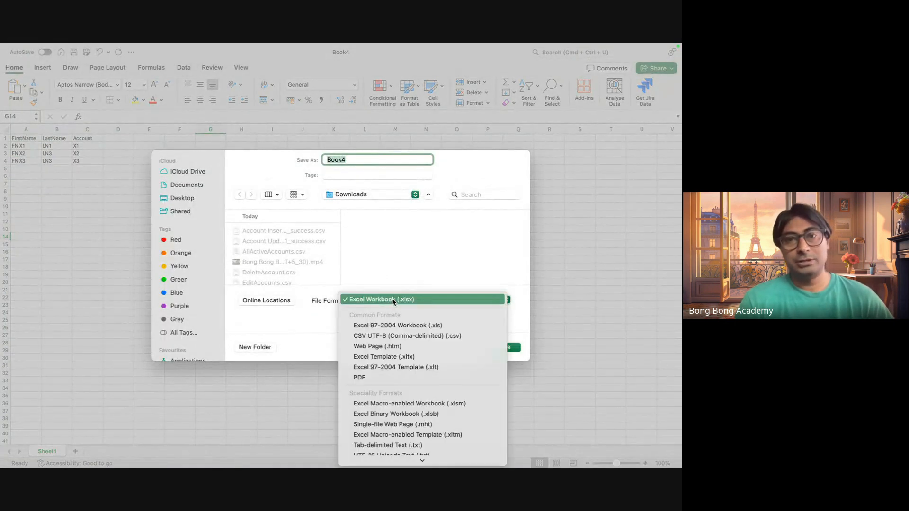
click(393, 336)
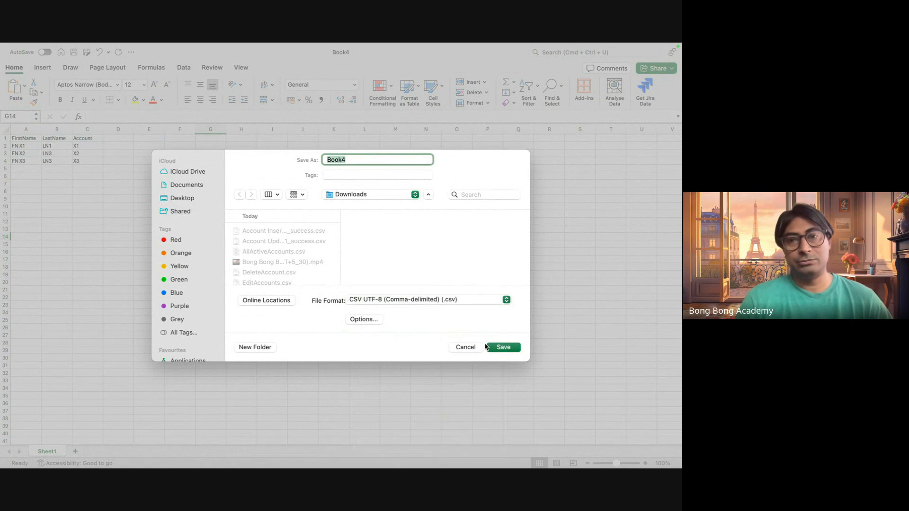
click(493, 347)
Save the contact data as NewContactswithEIParent in Downloads, keeping the CSV UTF-8 format, and close the workbook.
mouse_move(102, 45)
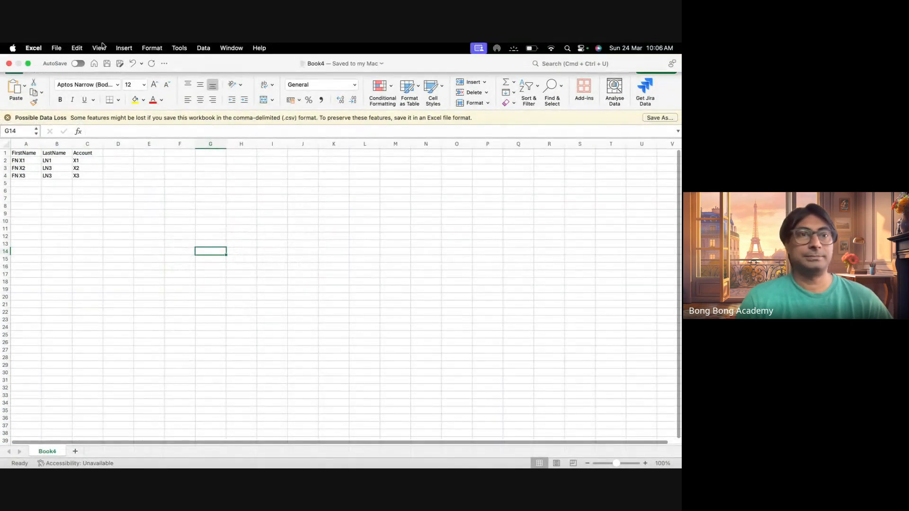
click(56, 48)
click(90, 129)
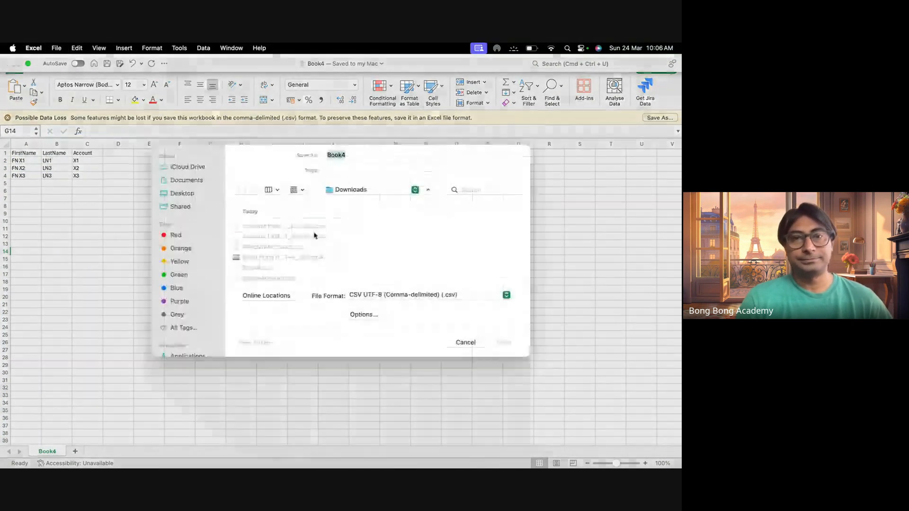
text(New)
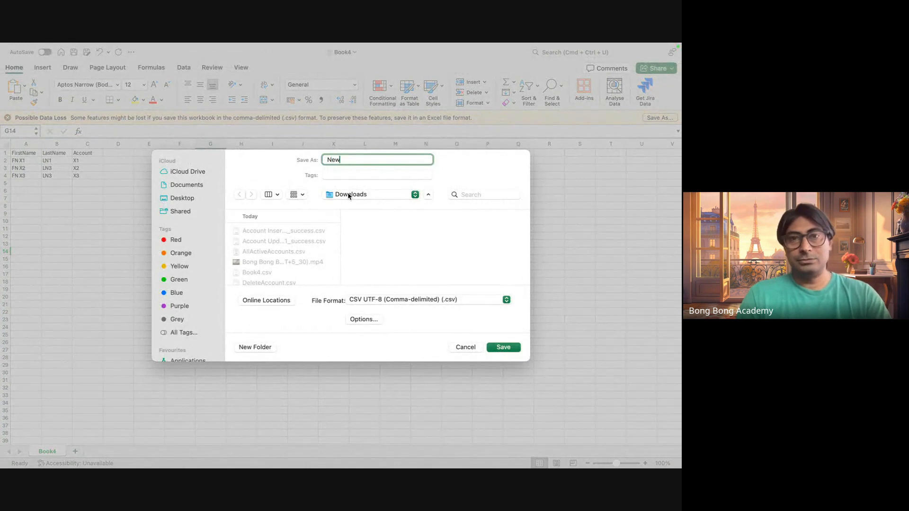
text(Contacts)
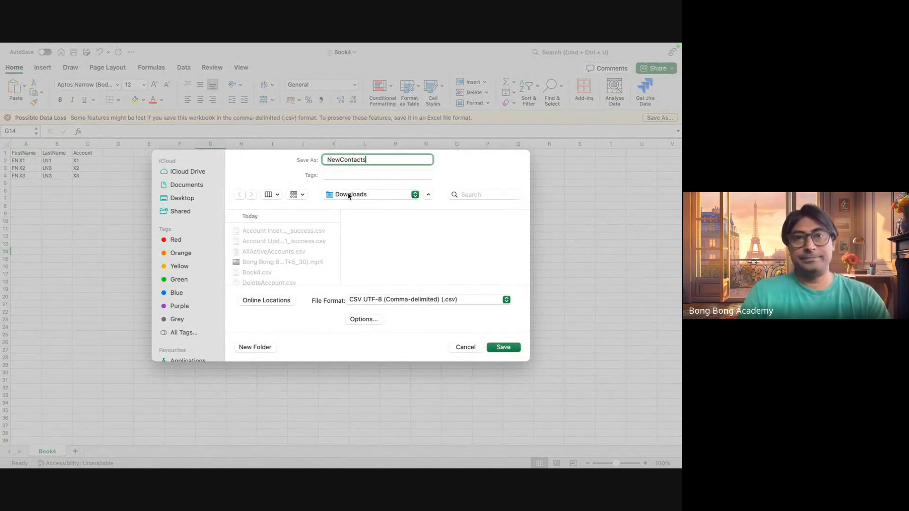
text(wuth)
key(BackSpace)
key(BackSpace)
key(BackSpace)
key(BackSpace)
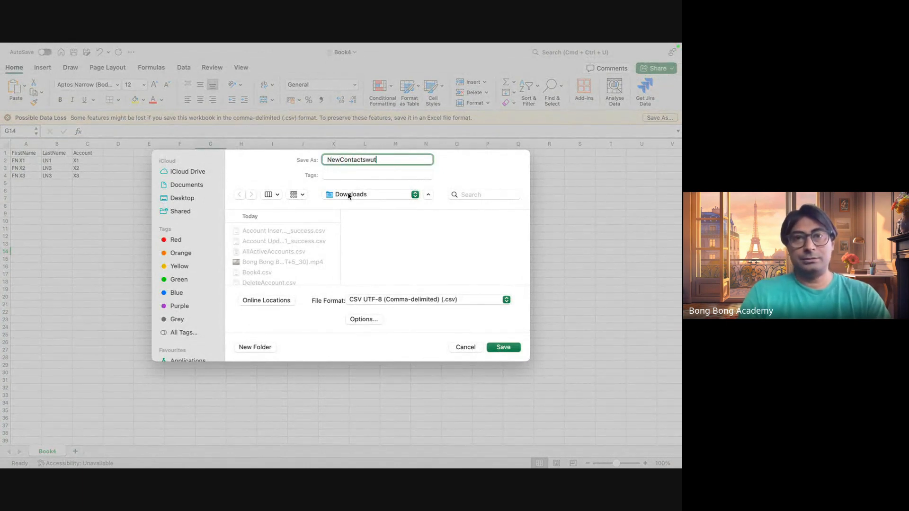
text(ithEl)
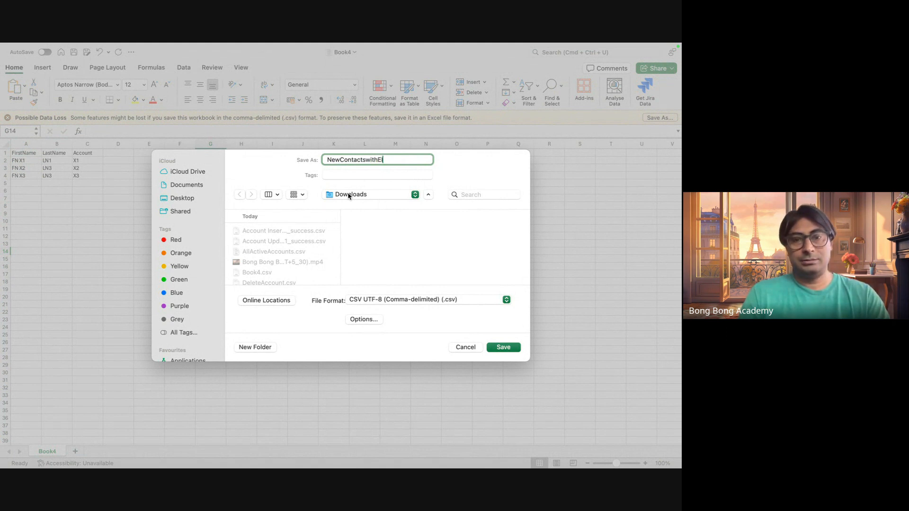
text(Parent)
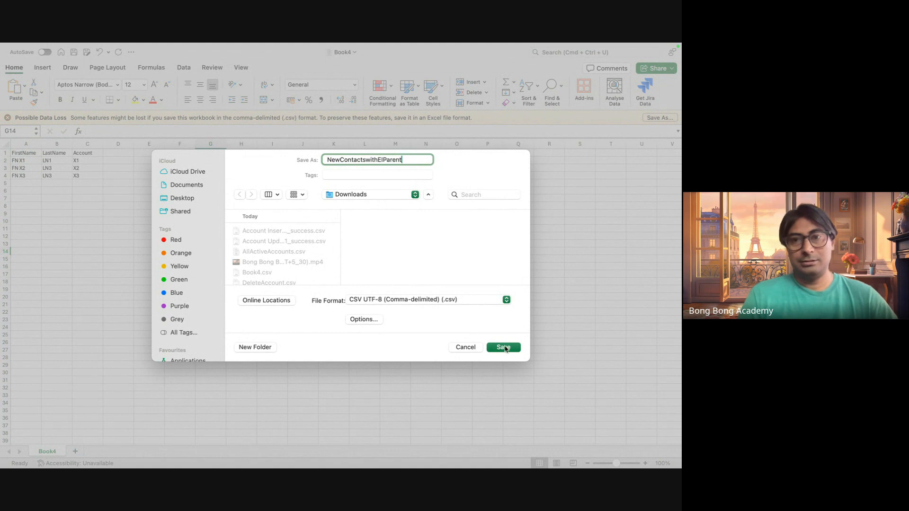
key(Return)
click(8, 63)
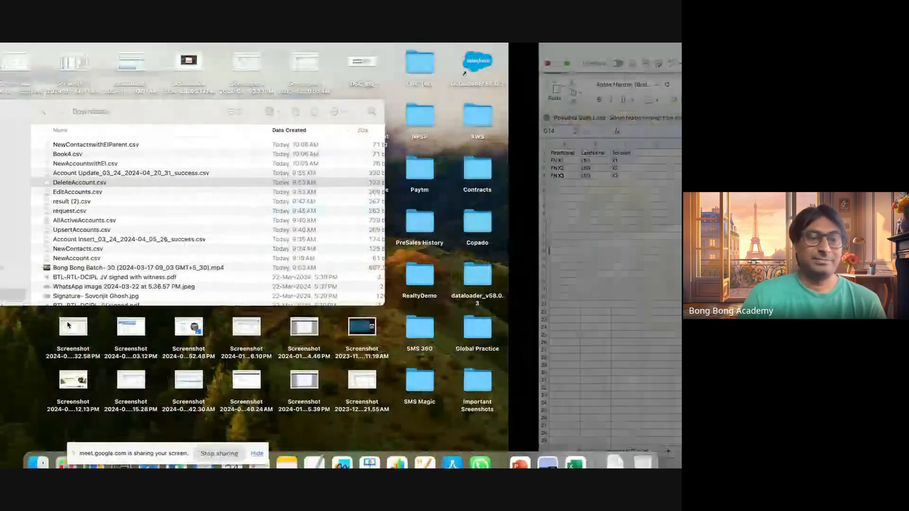
Switch to Workbench in Chrome and open its page for inserting records.
click(94, 448)
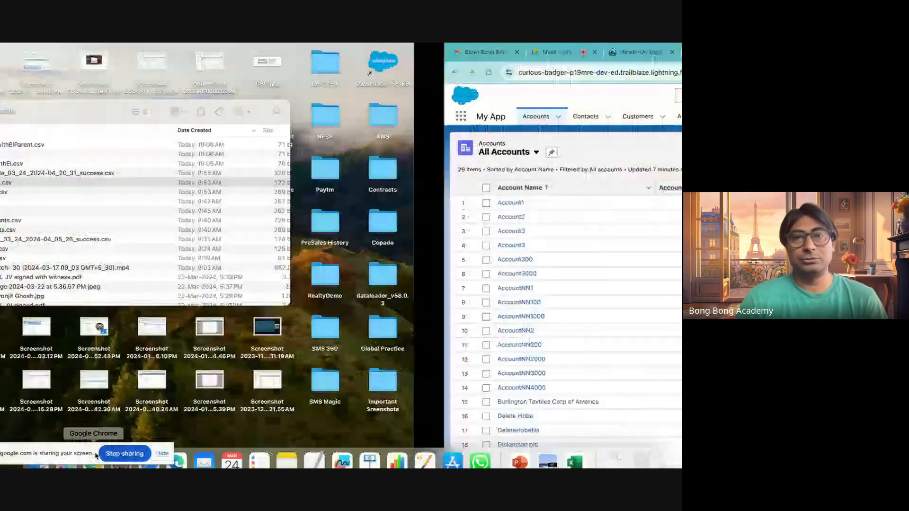
click(559, 53)
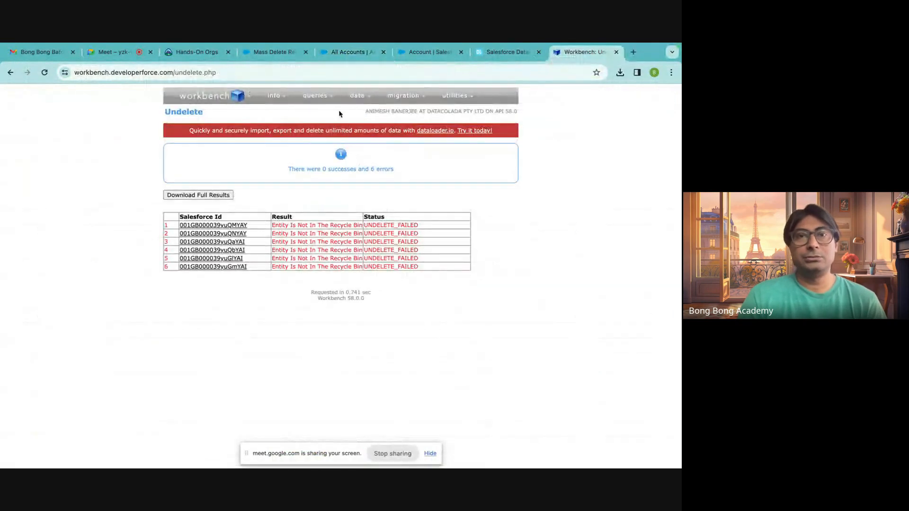
click(350, 112)
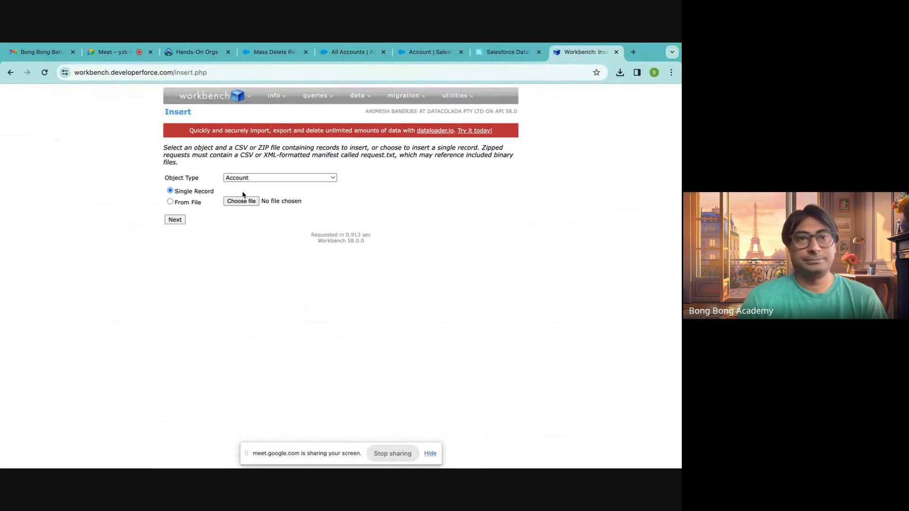
Upload NewAccountwithEI.csv from Downloads as the source file for inserting Account records.
click(241, 200)
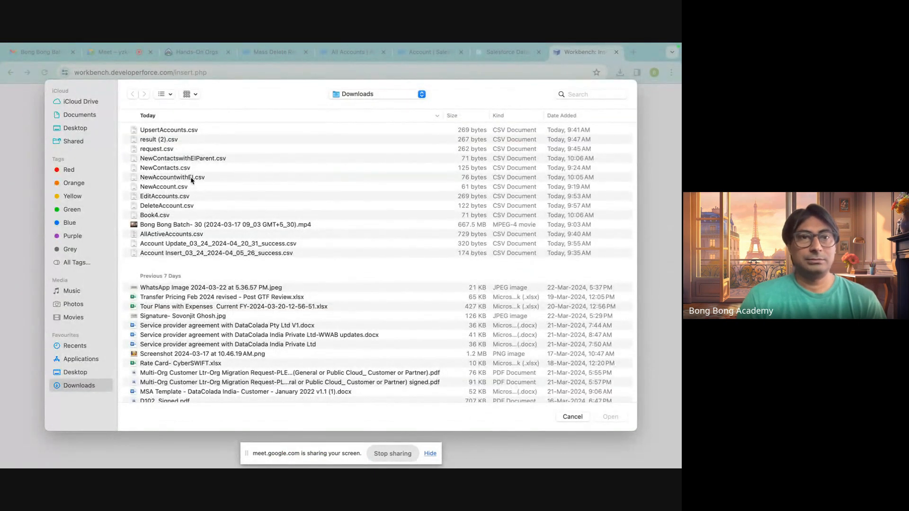
click(206, 181)
click(611, 419)
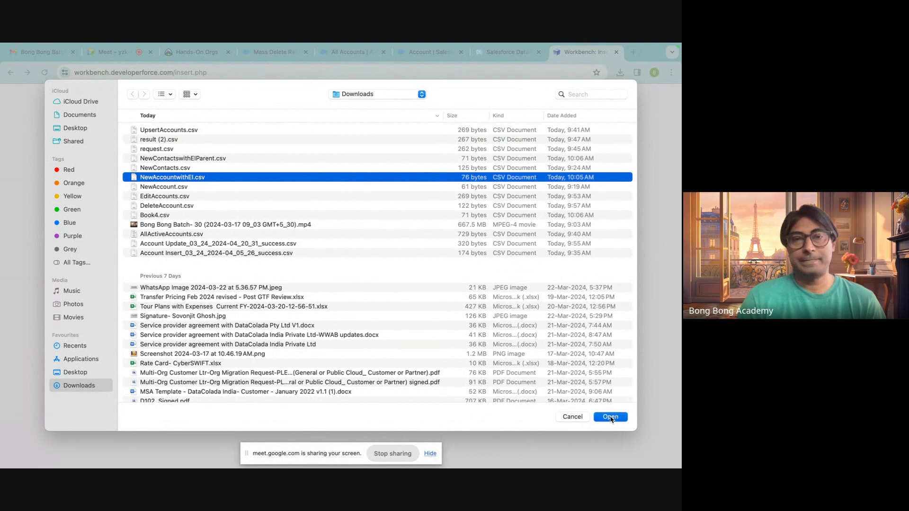
click(176, 220)
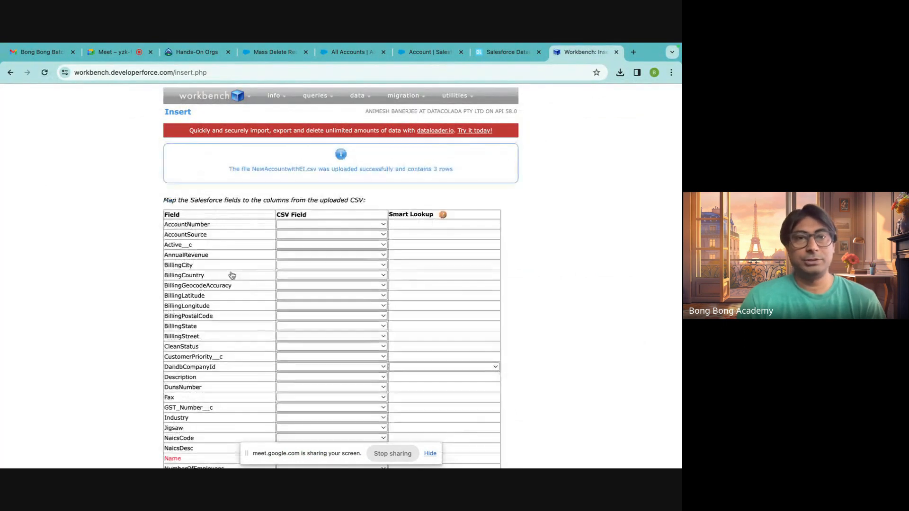
Map the Salesforce field Name to the CSV column Name and Active__c to the CSV column Active.
scroll(229, 272, down, 3)
click(279, 355)
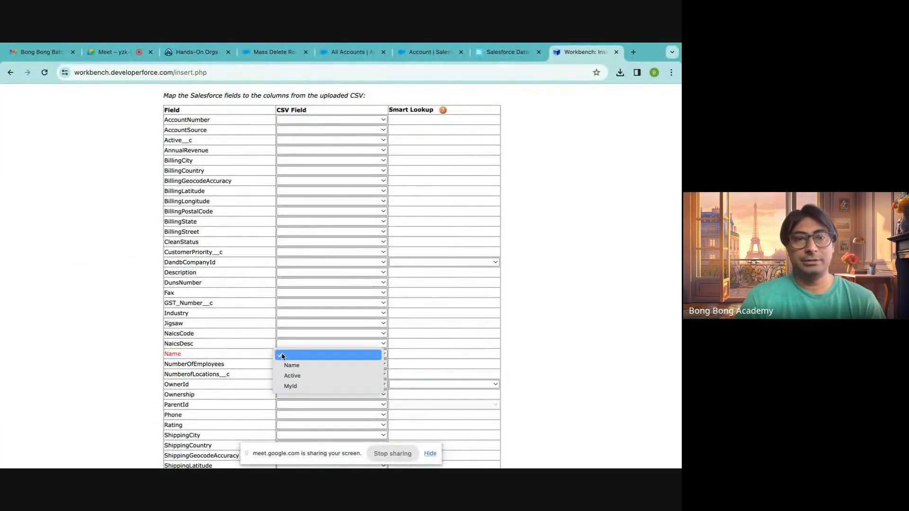
click(290, 366)
click(305, 142)
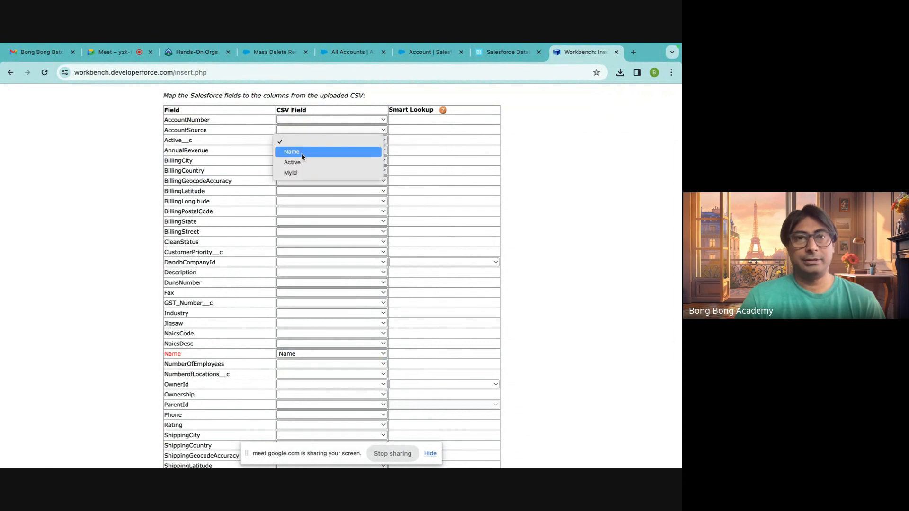
click(298, 163)
Look through the Account field mapping list for a field to pair with the CSV column MyId.
scroll(302, 285, down, 3)
scroll(302, 285, down, 2)
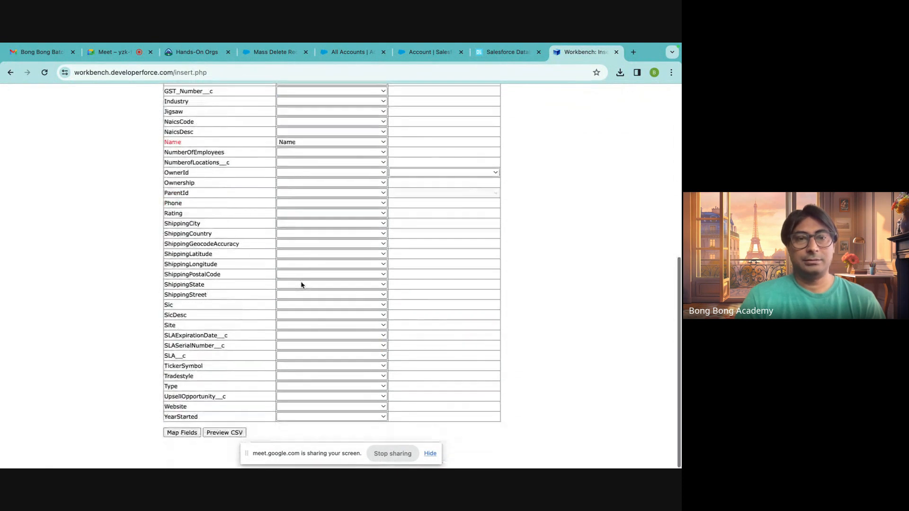
scroll(203, 353, up, 6)
scroll(202, 353, up, 1)
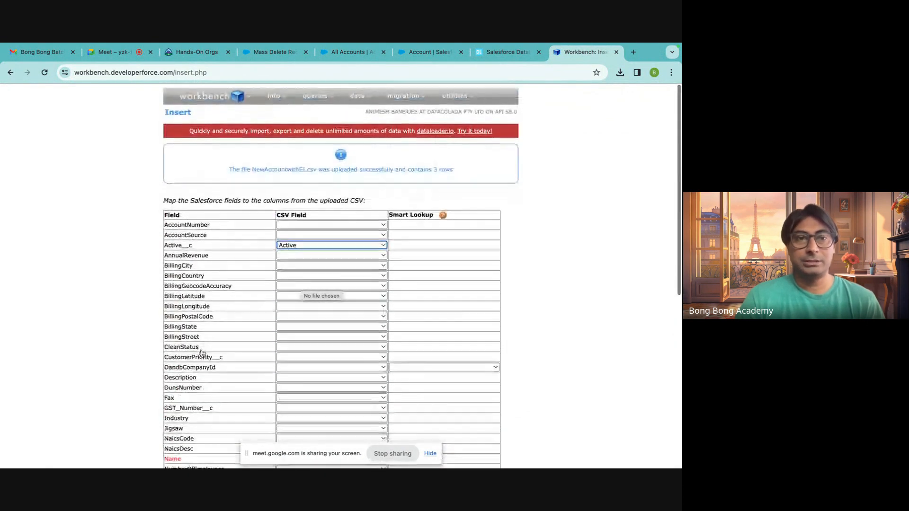
scroll(203, 349, down, 5)
scroll(203, 349, up, 6)
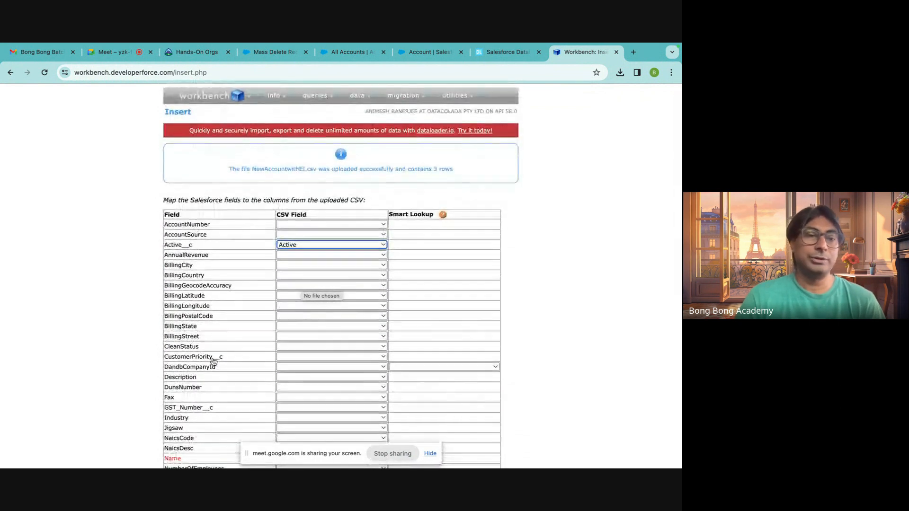
scroll(203, 341, down, 6)
scroll(213, 359, up, 1)
Close the Workbench tab, reopen Workbench in a new tab and log in with Salesforce using the Production environment and API version 58.0.
click(617, 53)
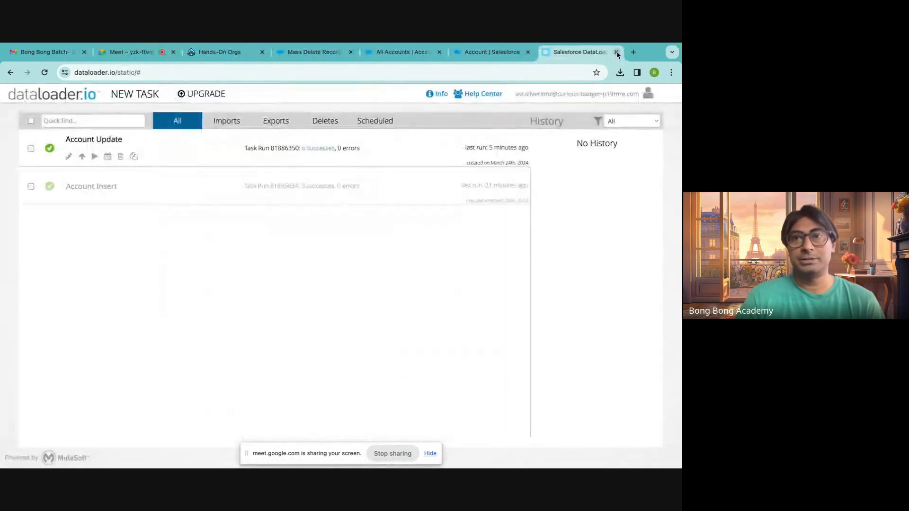
click(632, 53)
text(wor)
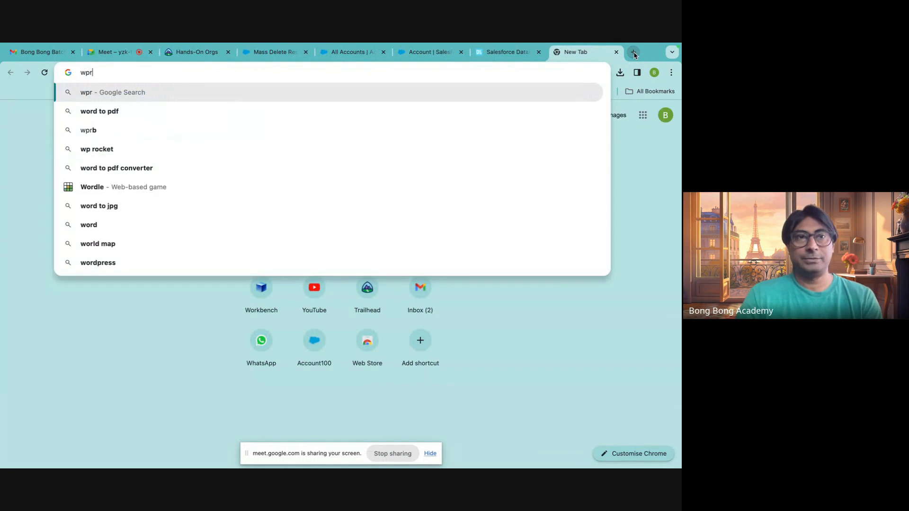
key(BackSpace)
key(BackSpace)
text(or)
key(Return)
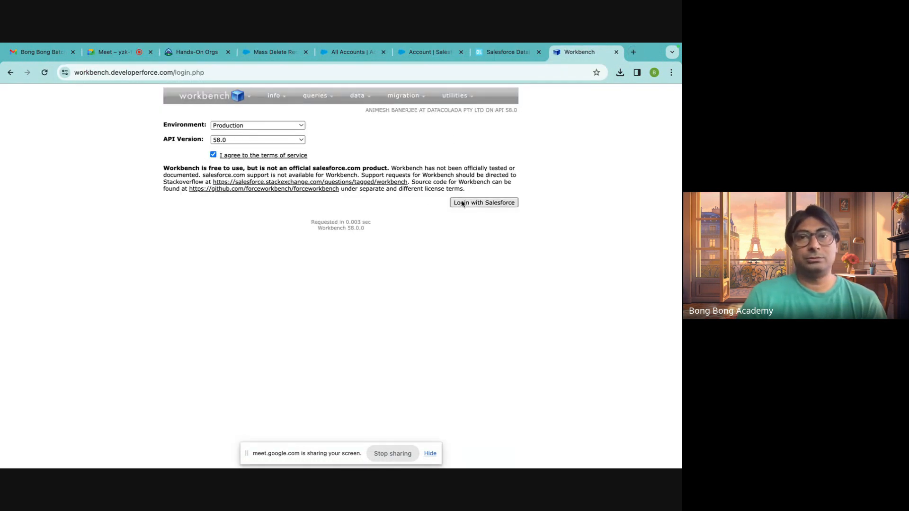
click(479, 202)
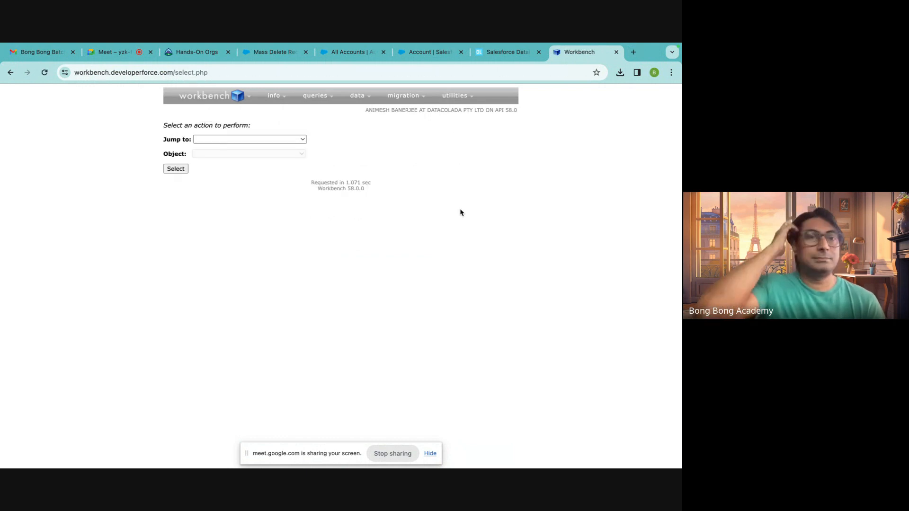
Start an insert of Account records from file and upload NewAccountwithEI.csv from Downloads.
mouse_move(321, 100)
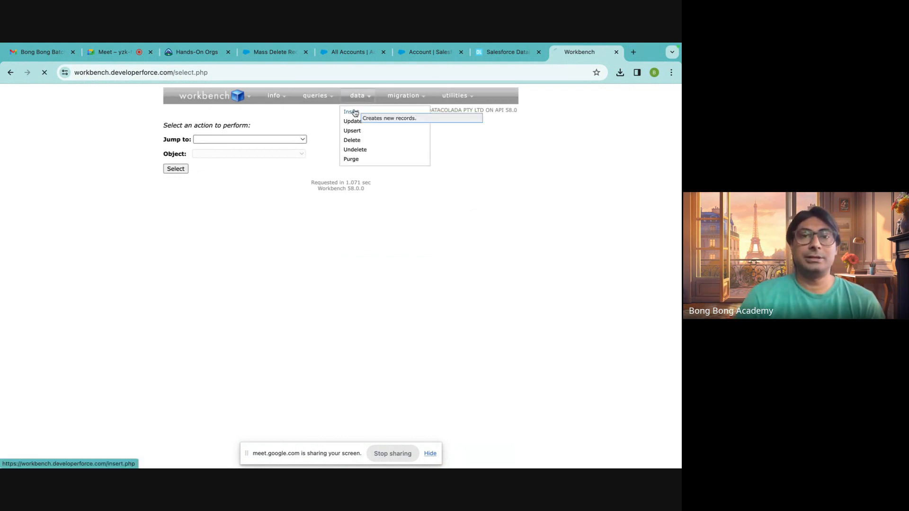
click(357, 113)
click(234, 179)
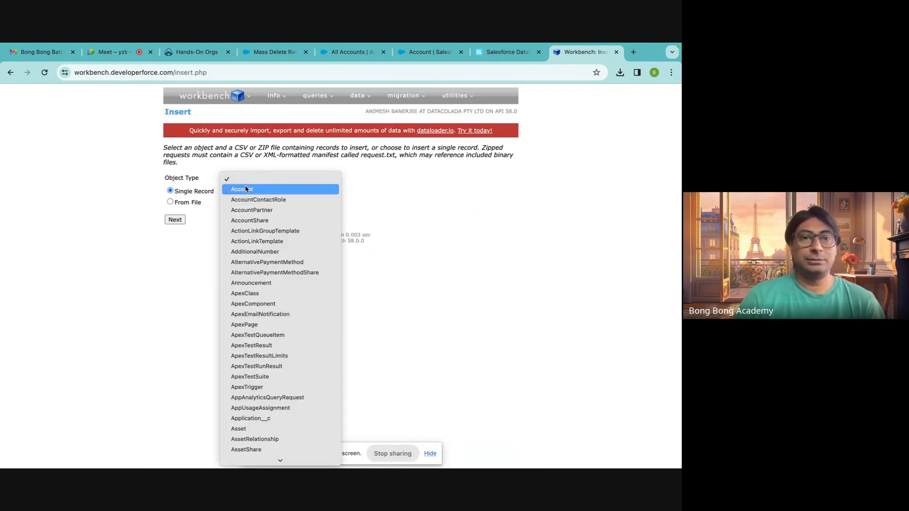
click(246, 189)
click(188, 207)
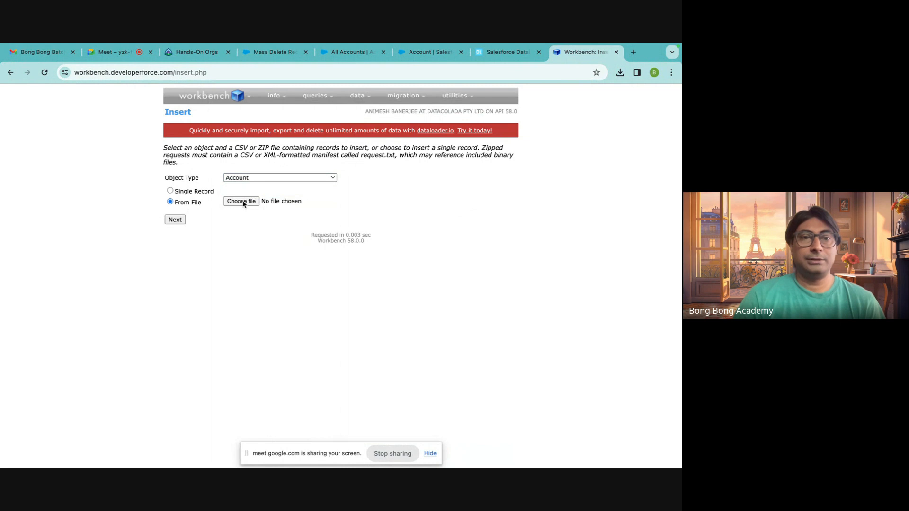
click(242, 201)
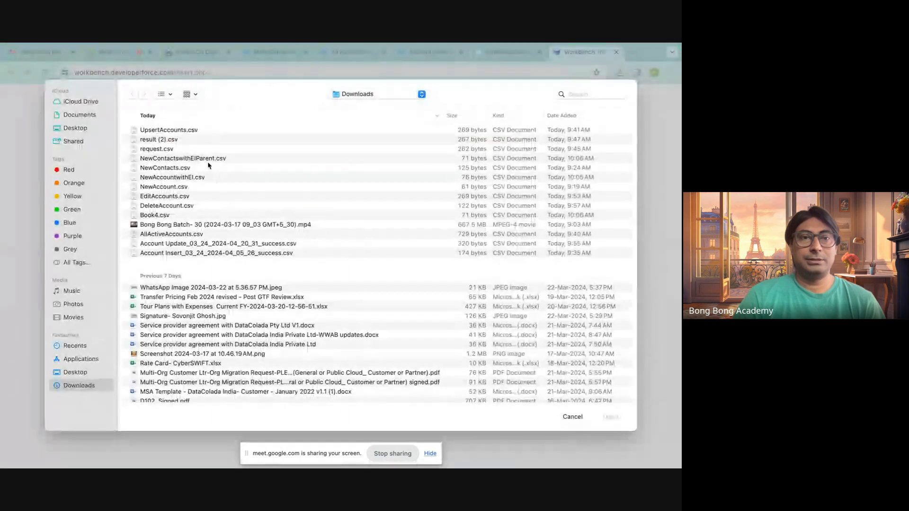
click(177, 179)
click(624, 418)
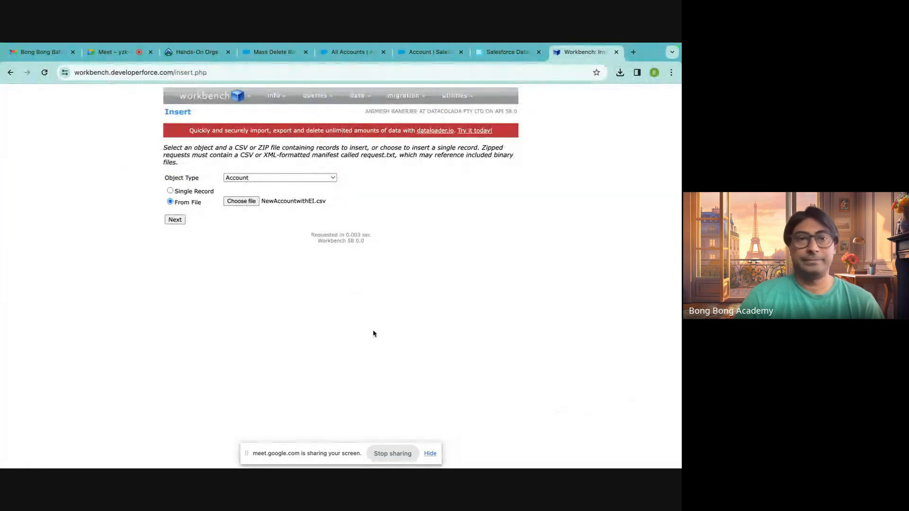
click(180, 221)
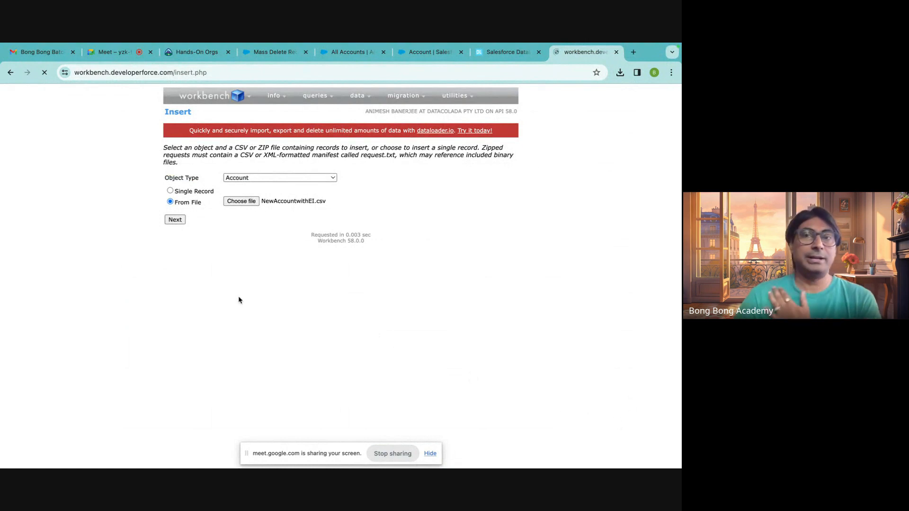
Map the Account fields Active__c, Name and MyId__c to the CSV columns Active, Name and MyId.
scroll(246, 306, down, 2)
click(306, 197)
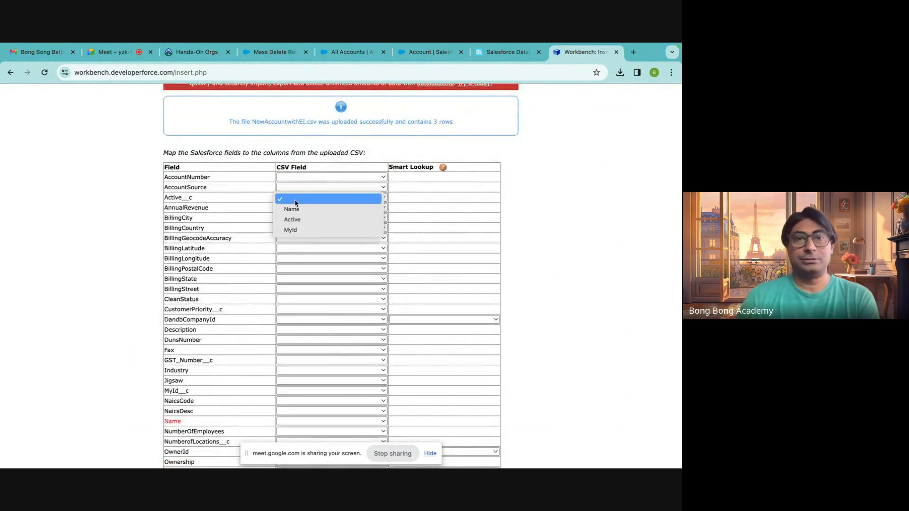
click(290, 218)
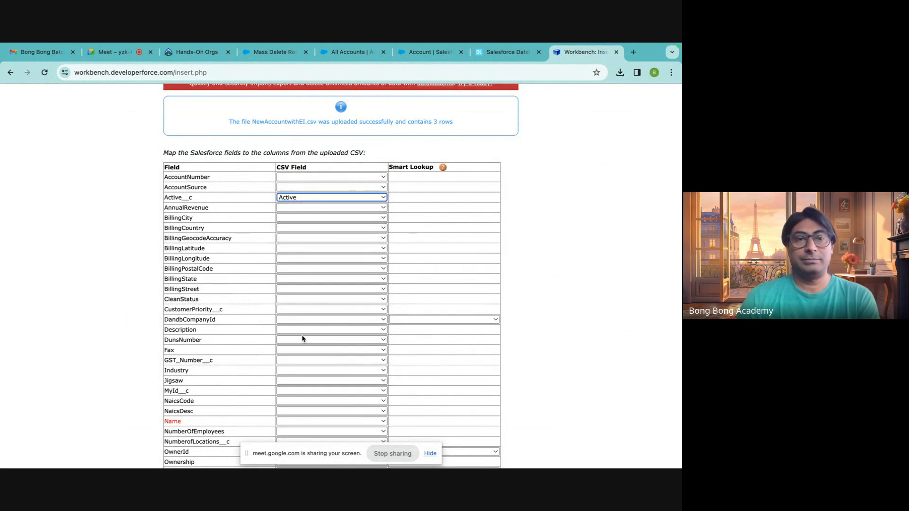
scroll(303, 336, down, 2)
click(297, 323)
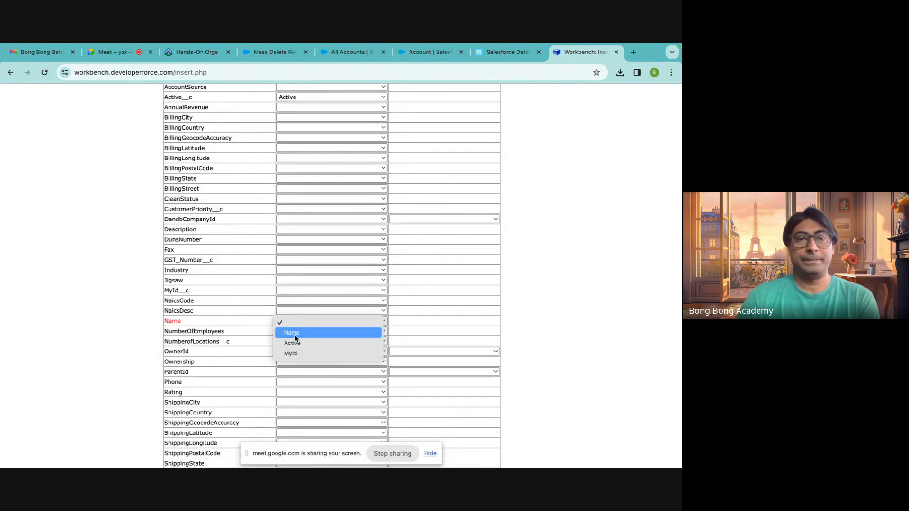
click(294, 333)
scroll(298, 354, down, 4)
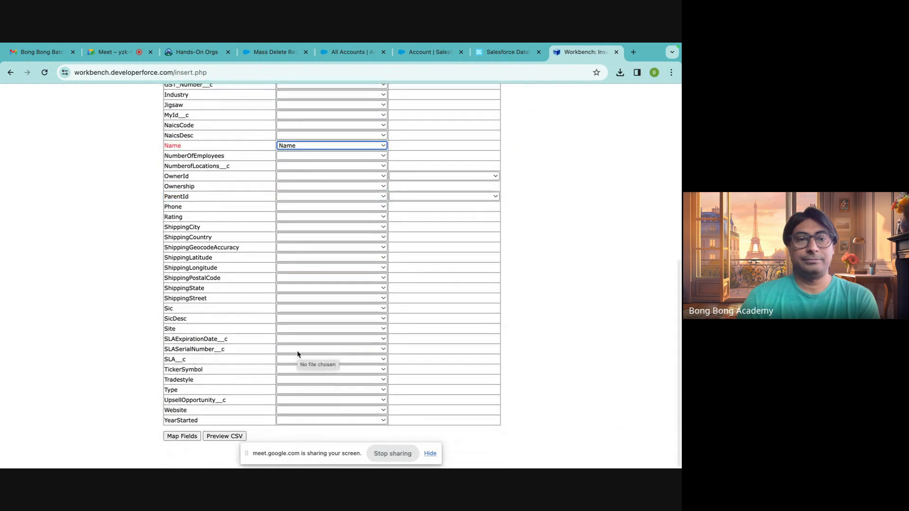
scroll(265, 305, up, 4)
scroll(267, 306, up, 1)
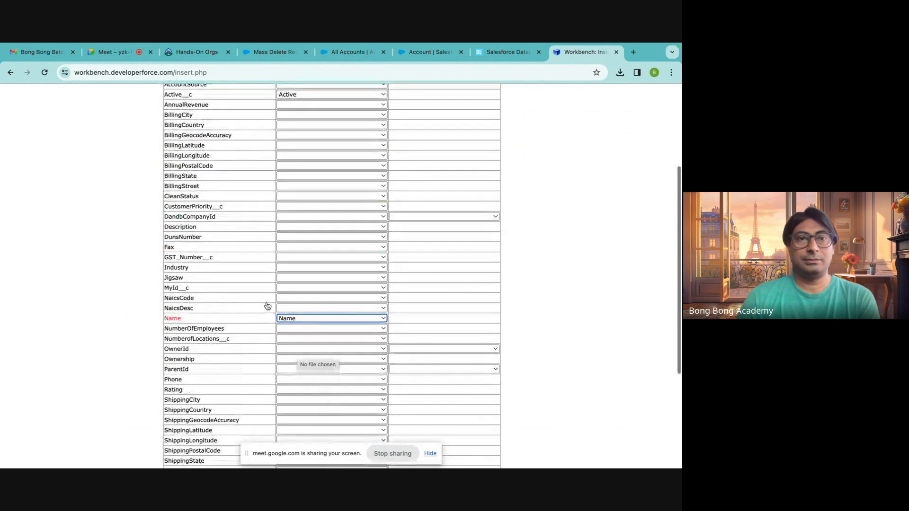
click(289, 287)
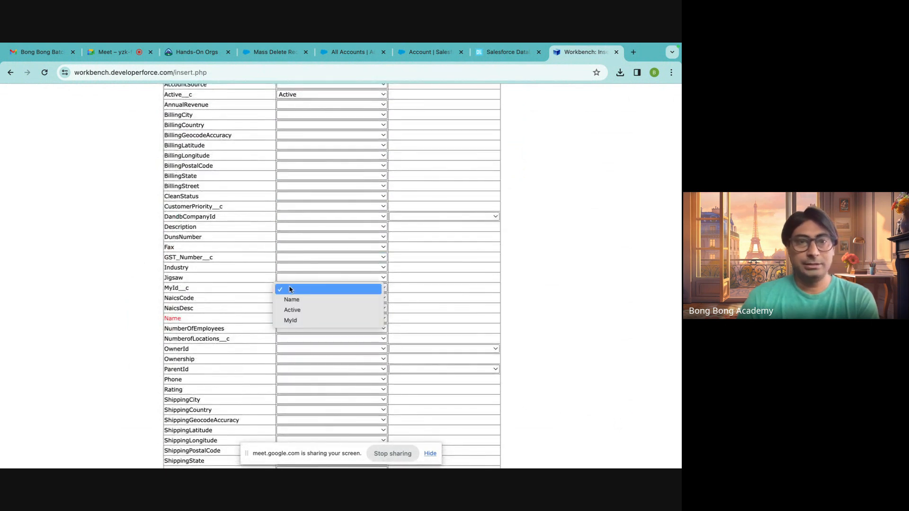
click(292, 317)
Submit the Account field mapping and confirm the insert of the account records.
scroll(339, 373, down, 5)
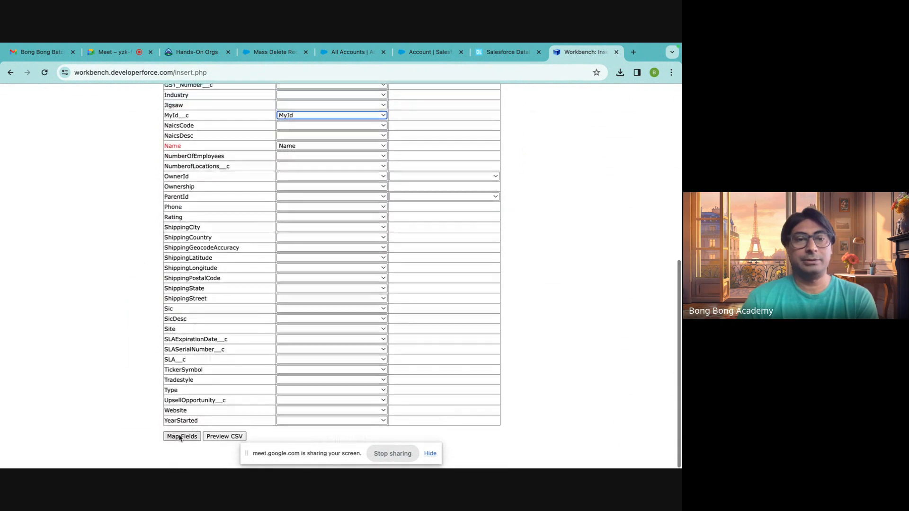
click(183, 434)
click(188, 275)
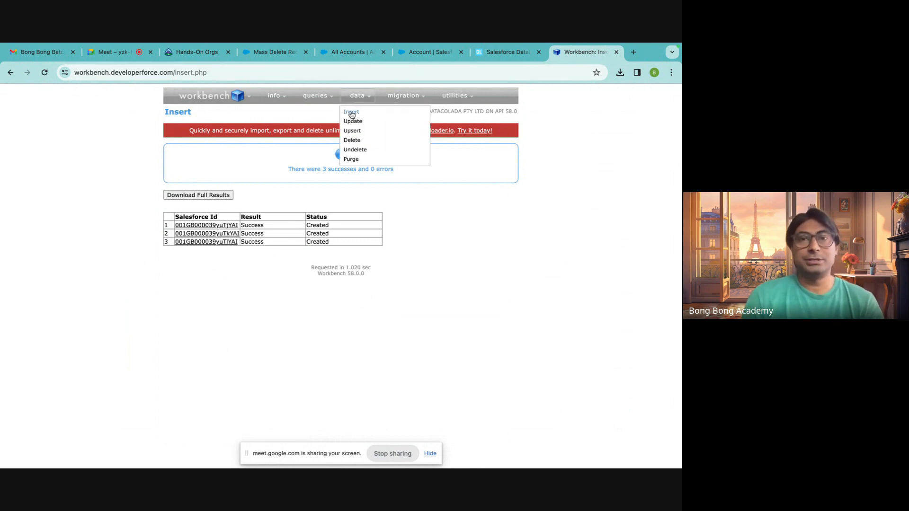
Start an insert of Contact records from file and upload NewContactswithEIParent.csv from Downloads.
click(351, 112)
click(258, 179)
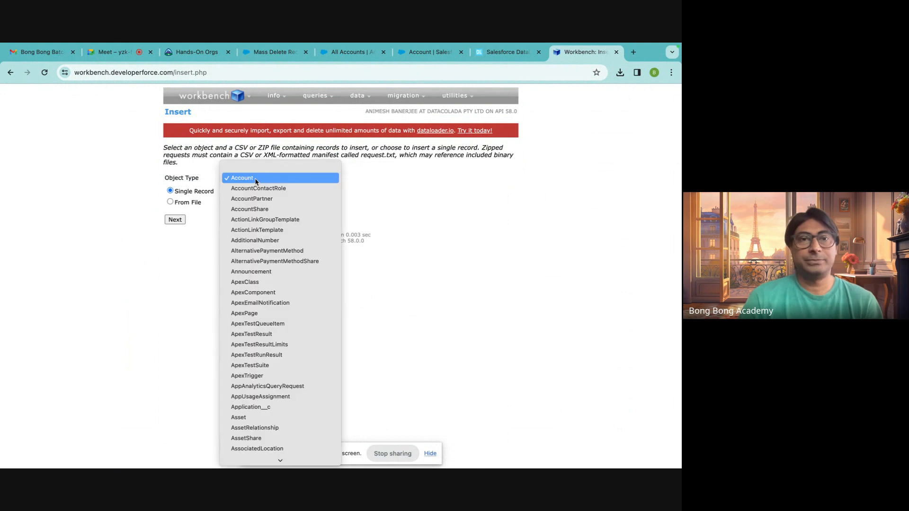
text(cont)
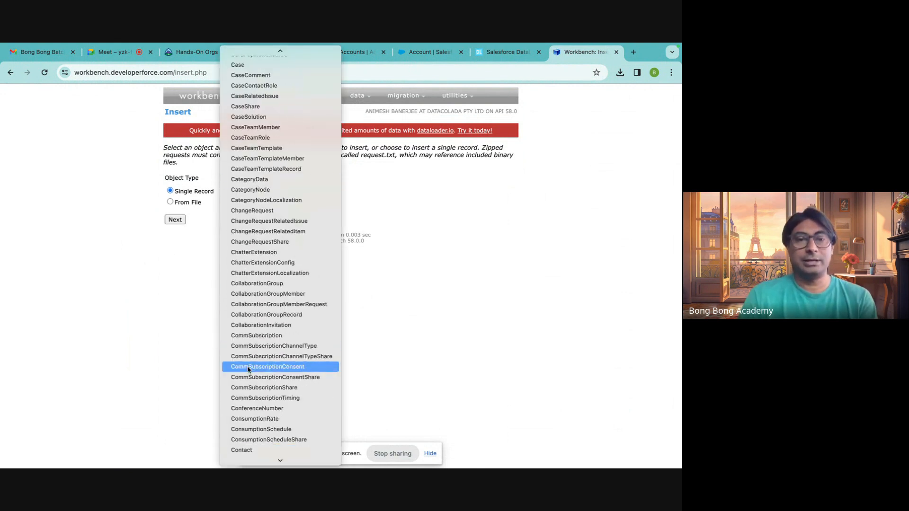
click(237, 452)
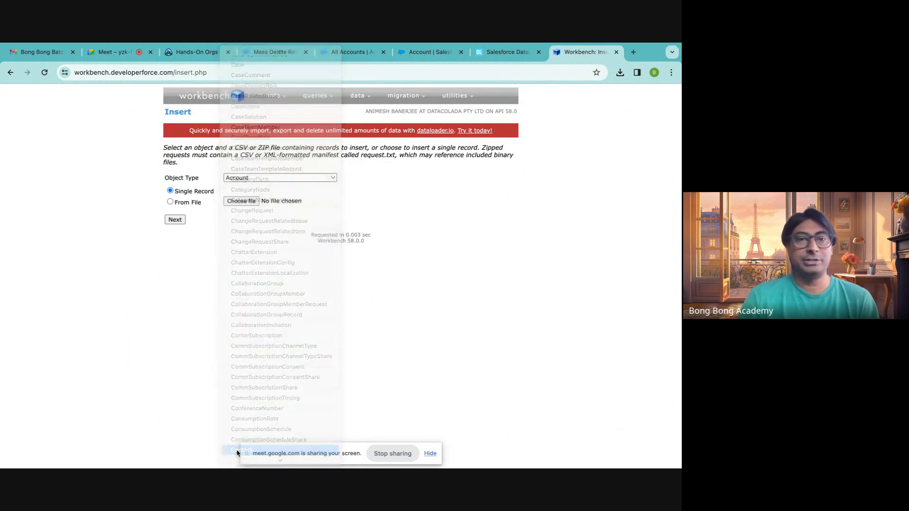
click(176, 202)
click(250, 202)
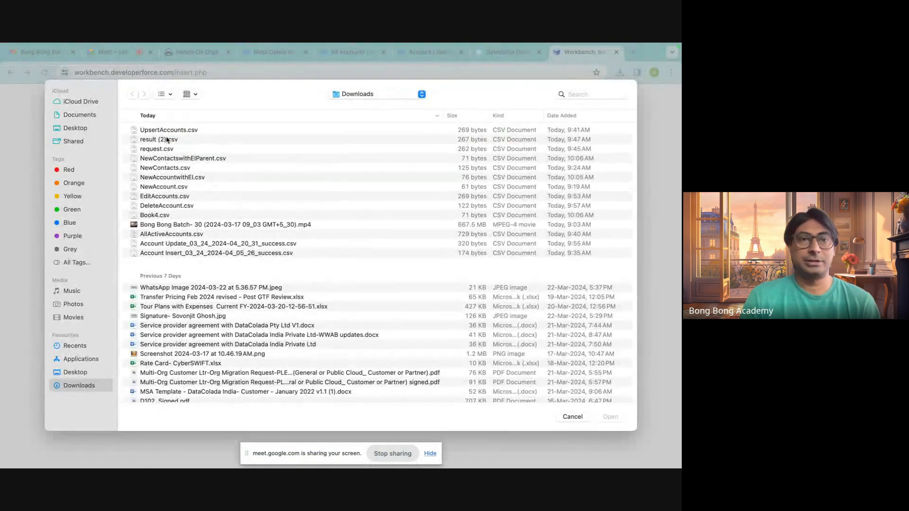
click(156, 159)
click(611, 416)
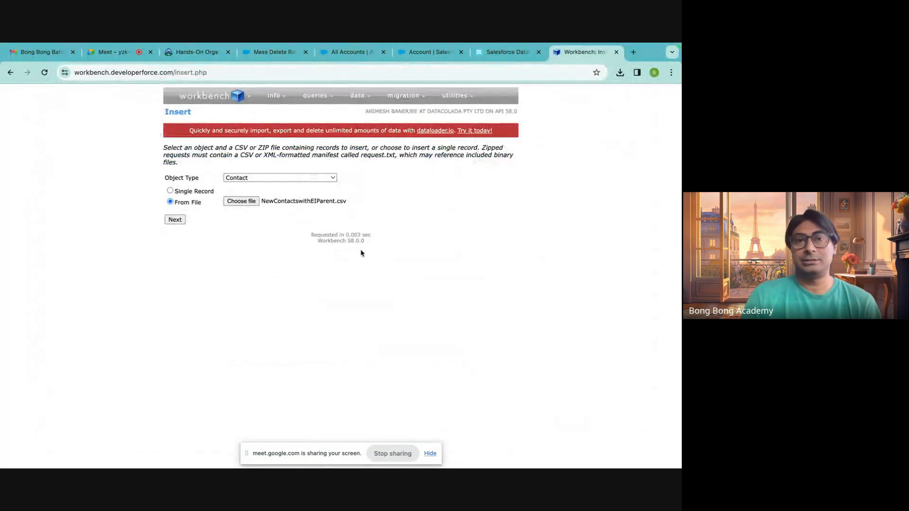
click(180, 221)
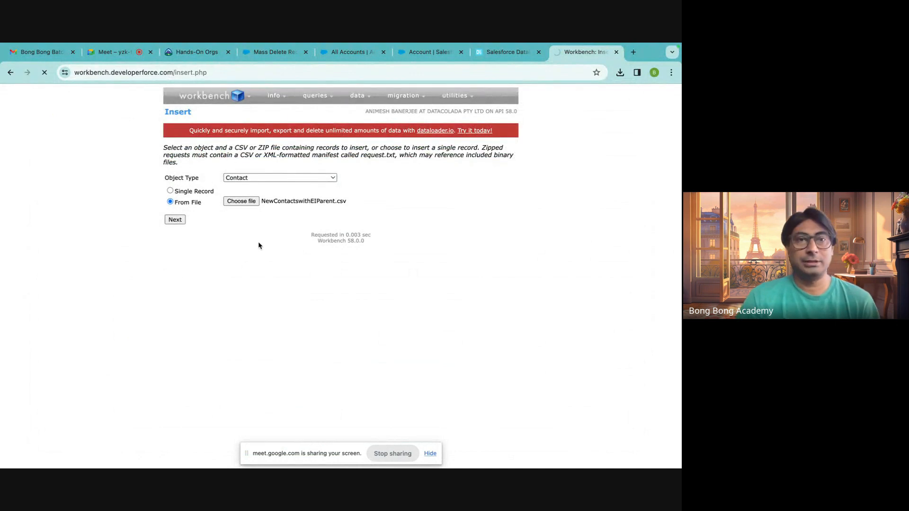
Map the Contact fields FirstName and AccountId to the CSV columns FirstName and Account, leaving the Smart Lookup empty.
scroll(266, 298, down, 2)
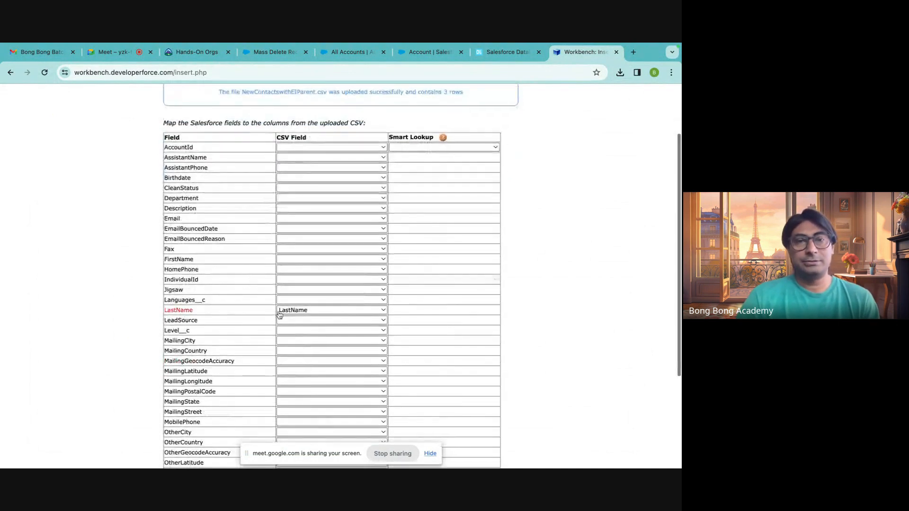
click(297, 260)
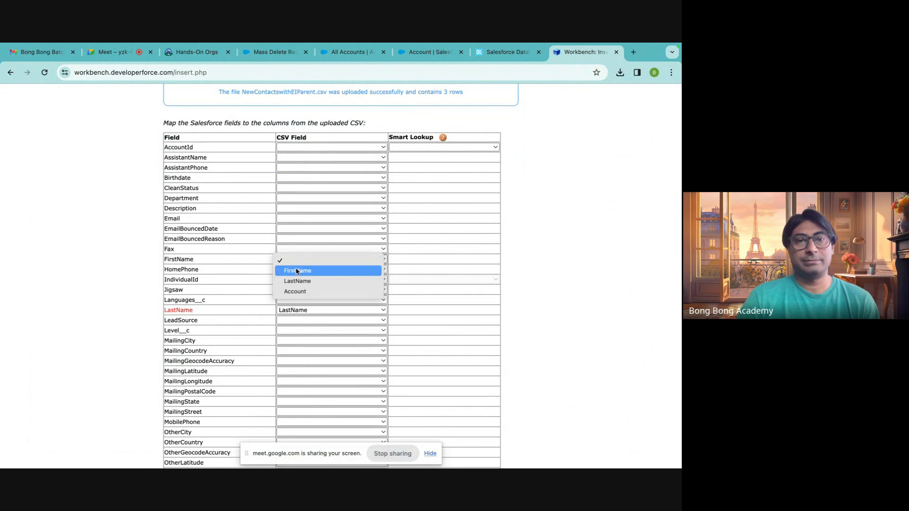
click(297, 271)
click(294, 147)
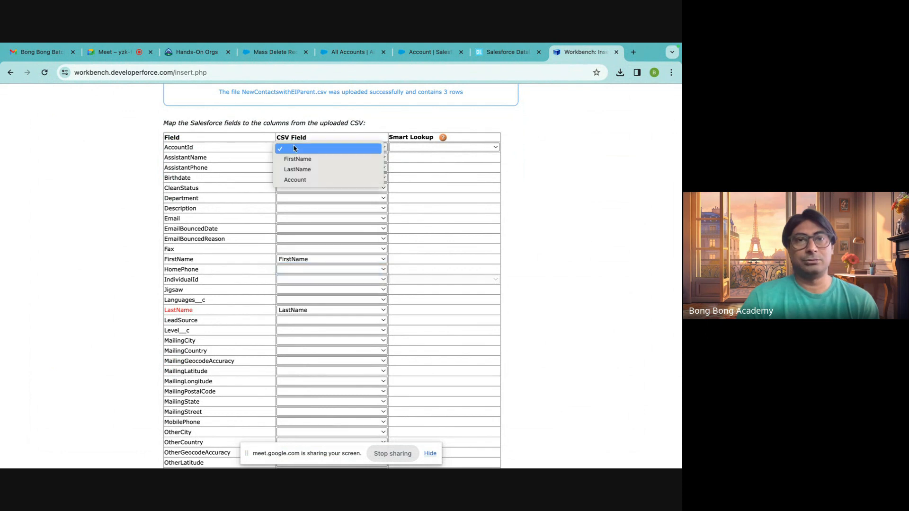
click(295, 180)
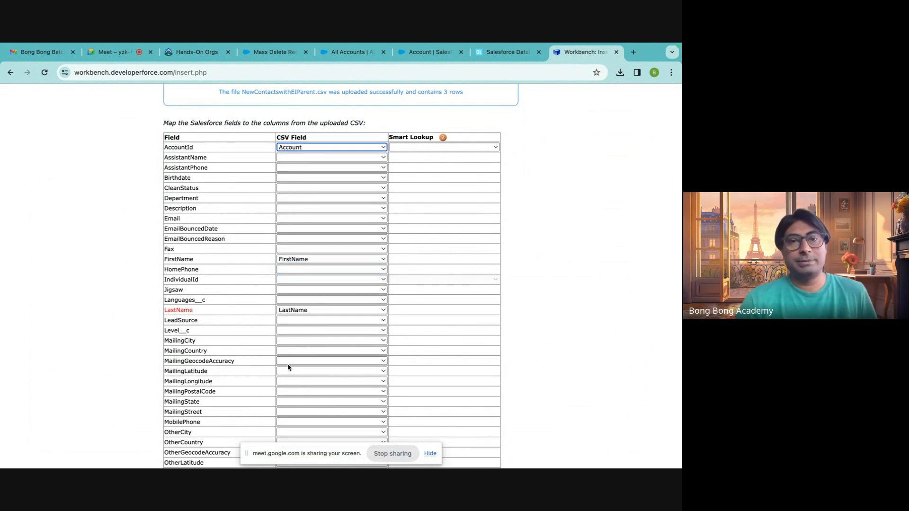
Try to insert the contacts with the AccountId mapping that has no Smart Lookup, and check the status of the first record.
scroll(288, 367, down, 5)
click(180, 434)
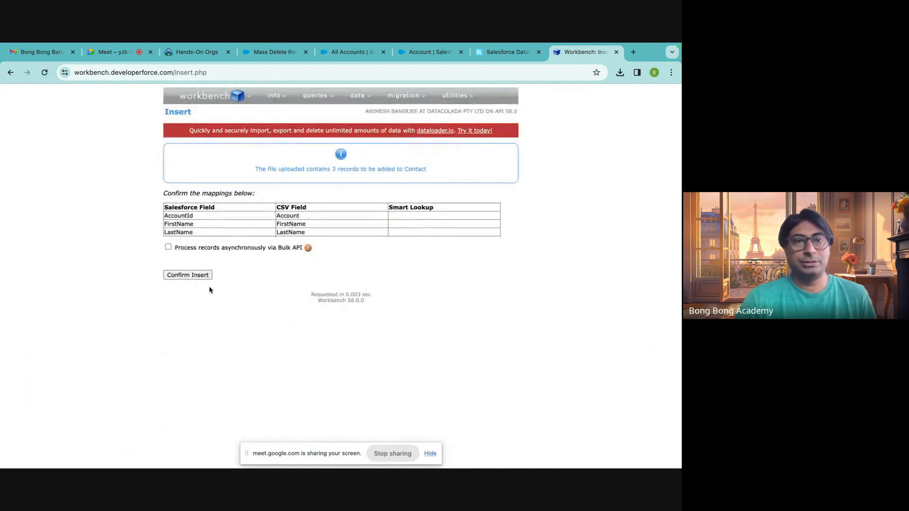
click(198, 276)
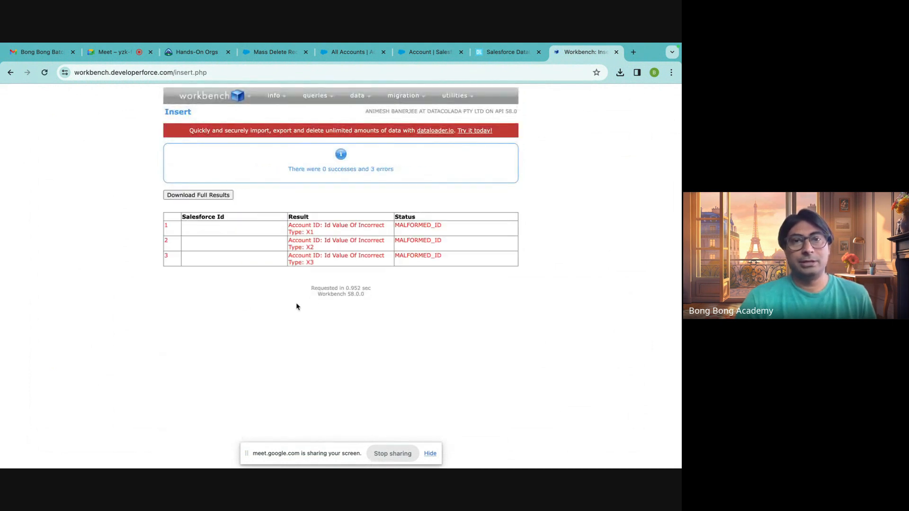
drag(398, 224, 450, 232)
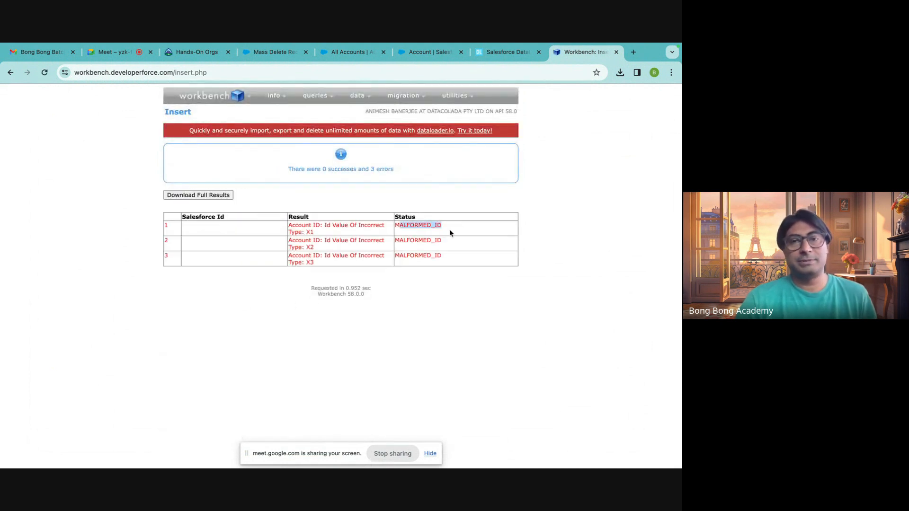
Restart the Contact insert and upload NewContactswithEIParent.csv again as the source file.
mouse_move(353, 101)
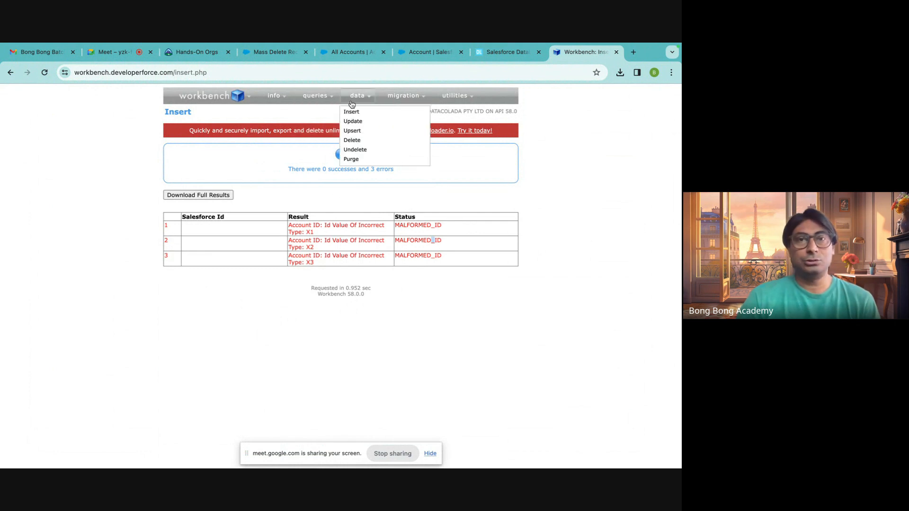
click(349, 113)
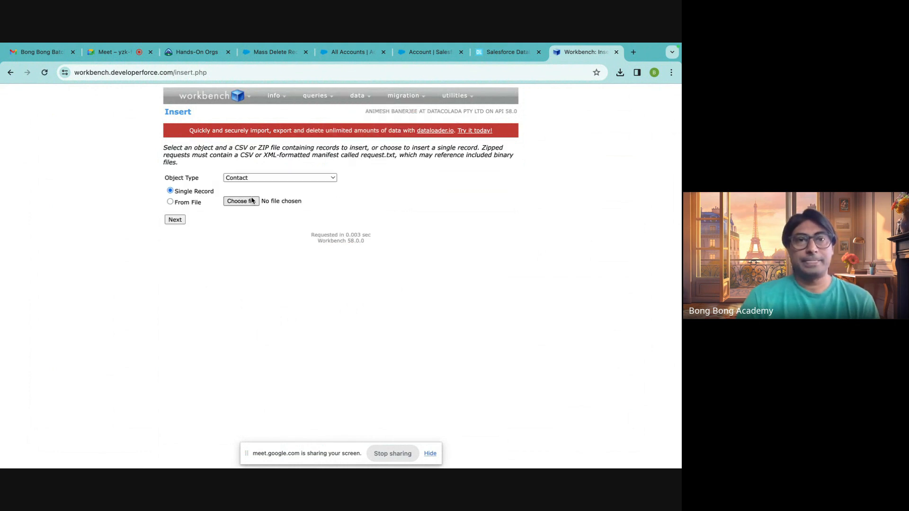
click(237, 202)
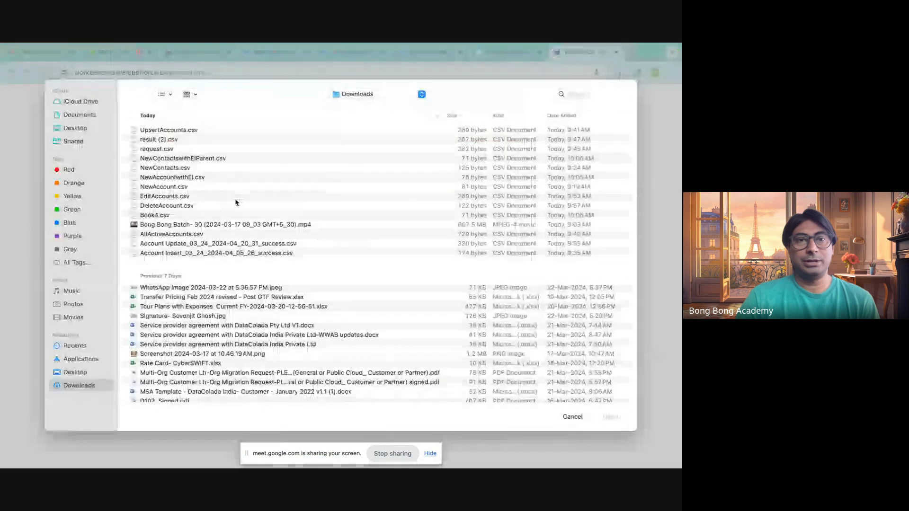
click(185, 161)
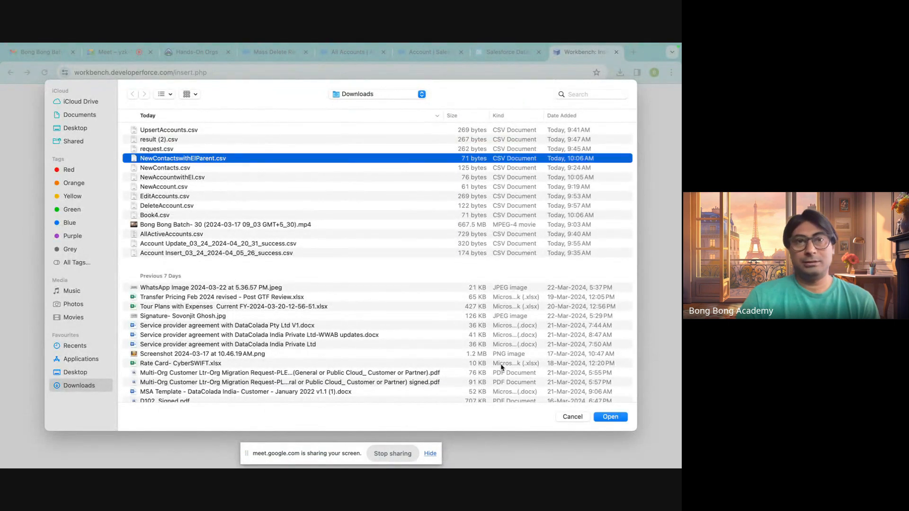
click(615, 419)
click(176, 221)
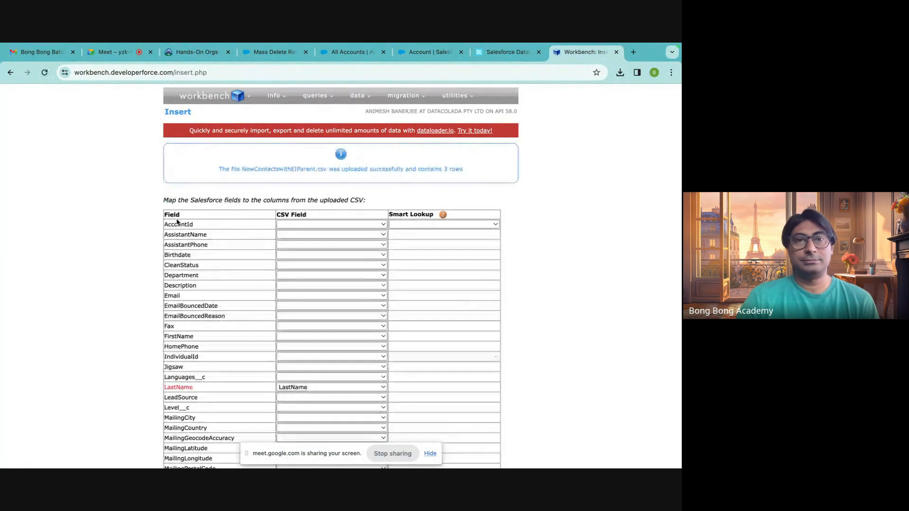
Map the Contact field AccountId to the CSV column Account and FirstName to the CSV column FirstName.
click(307, 226)
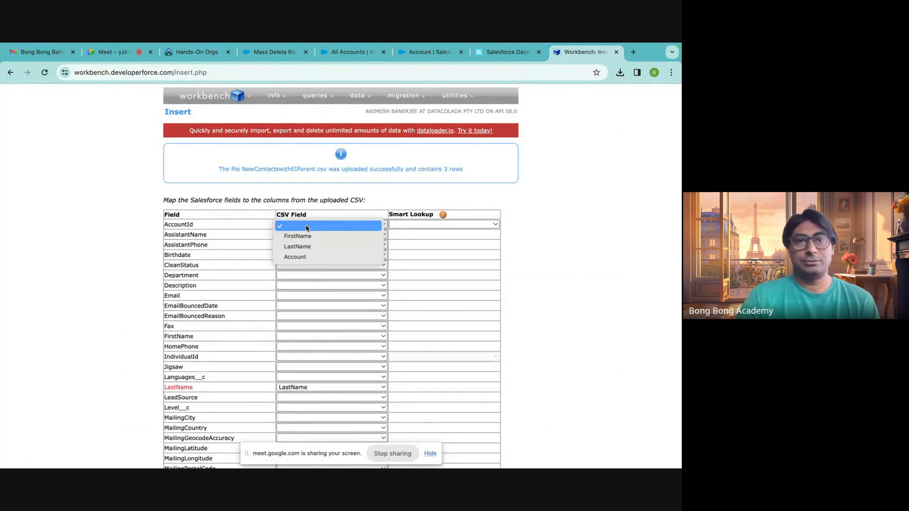
click(293, 257)
click(290, 337)
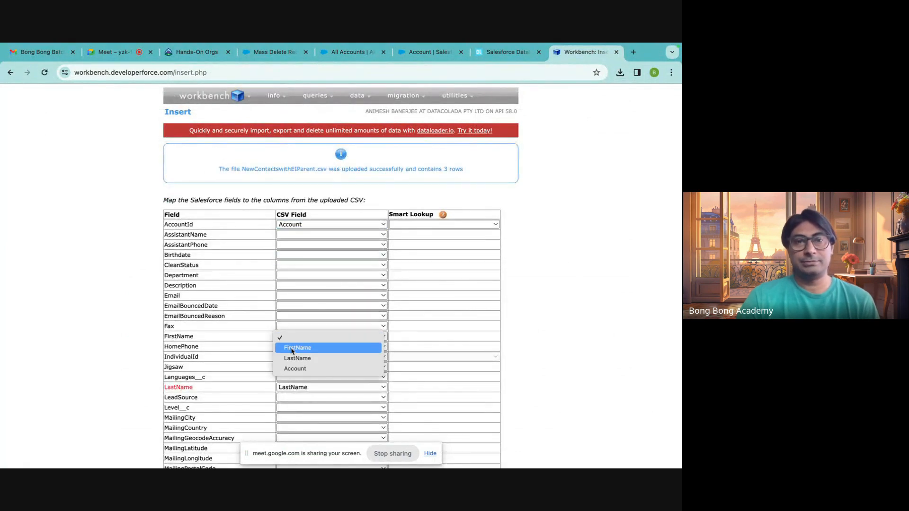
click(293, 349)
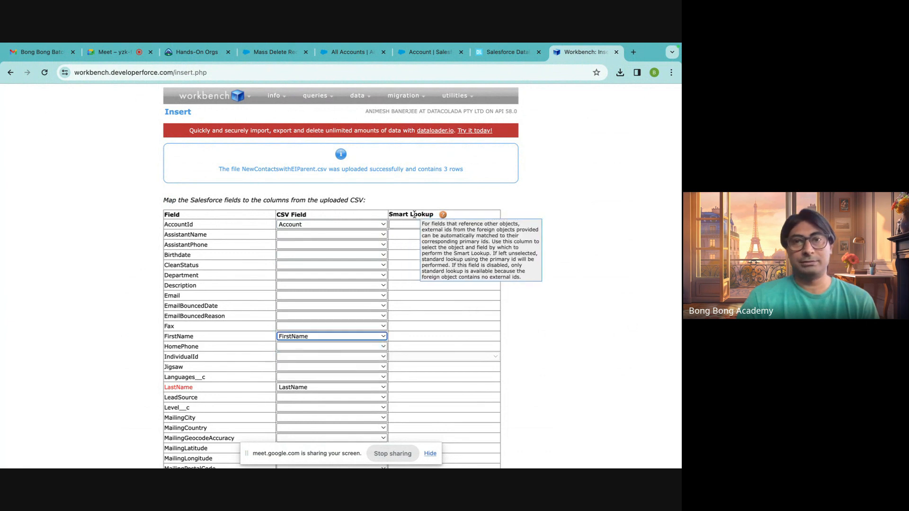
Set the Smart Lookup of the Contact field AccountId to Account.MyId__c and submit the field mapping.
click(410, 226)
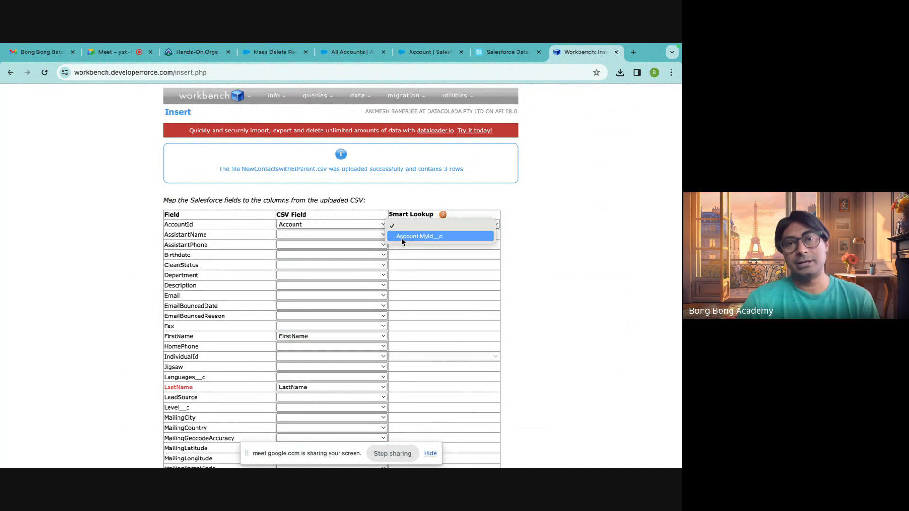
click(430, 237)
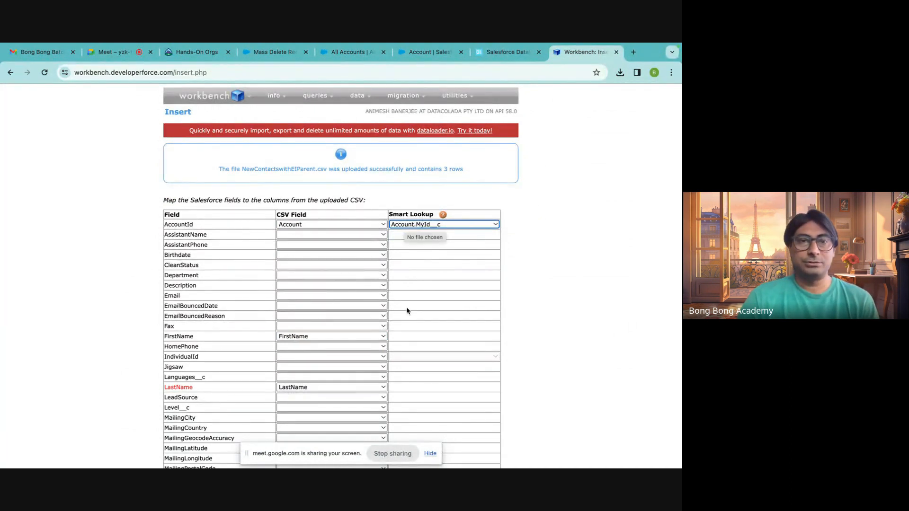
scroll(440, 342, down, 1)
scroll(439, 341, down, 2)
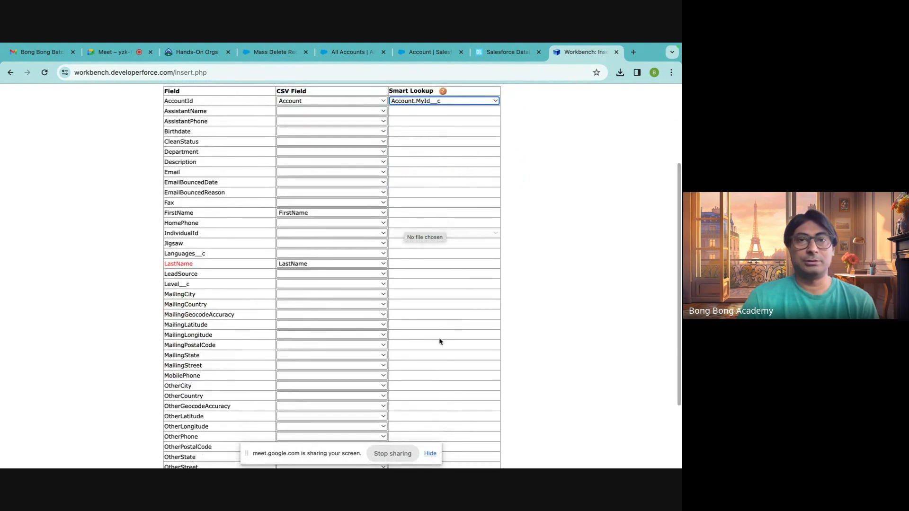
scroll(433, 343, down, 3)
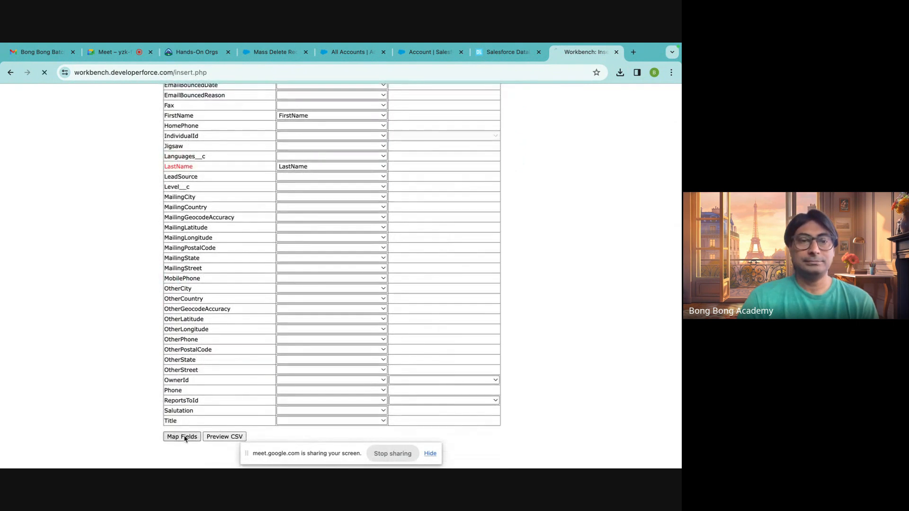
click(186, 434)
Review the AccountId mapping with its Account.MyId__c Smart Lookup and confirm the insert of the contacts.
drag(391, 215, 464, 217)
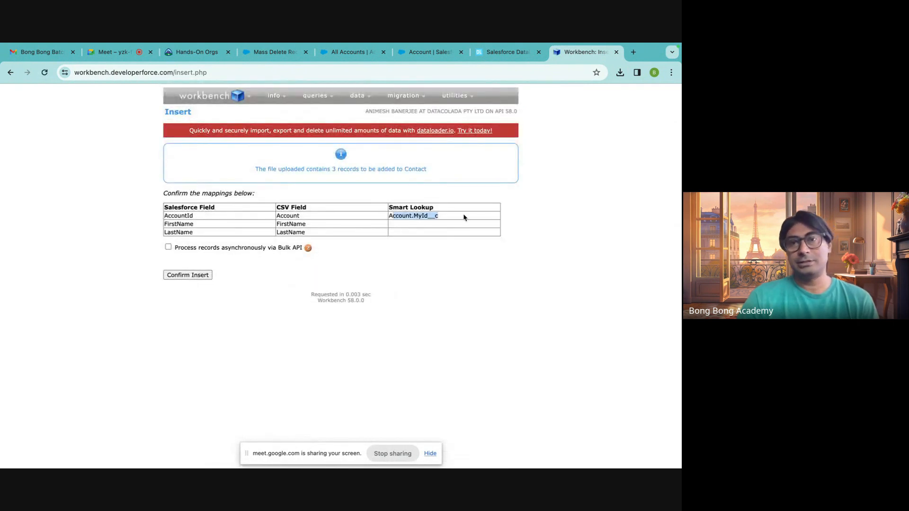
click(444, 239)
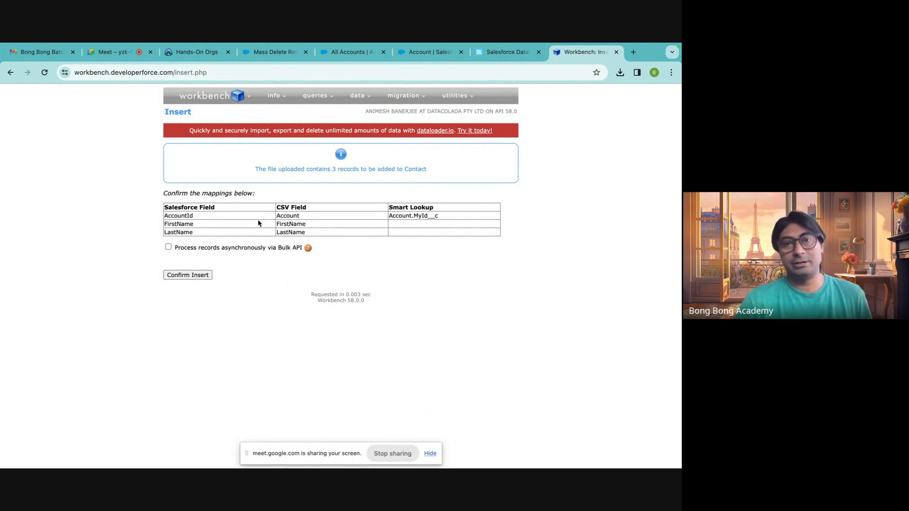
double_click(289, 217)
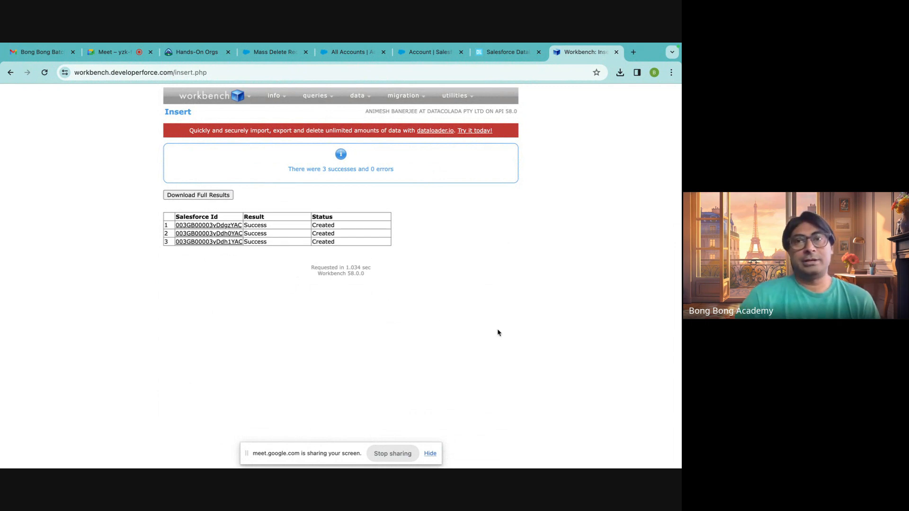
click(339, 55)
click(302, 57)
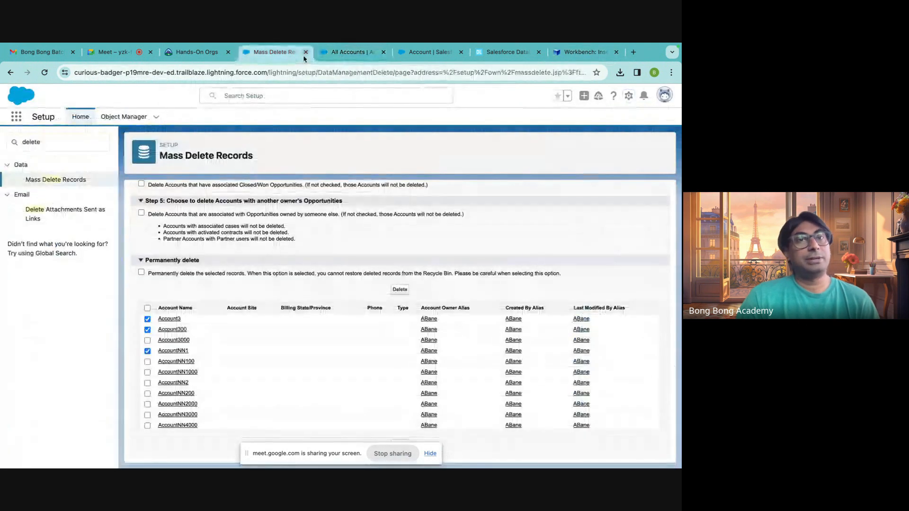
click(348, 55)
click(413, 55)
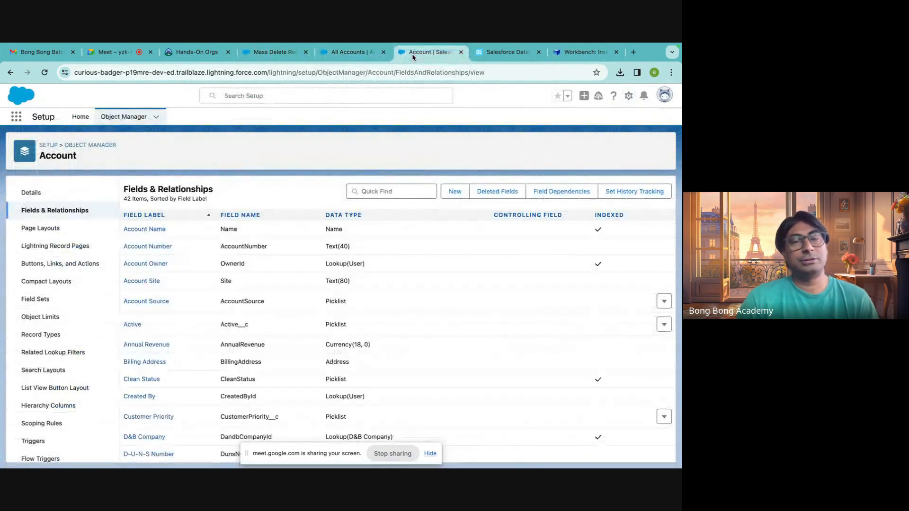
Close the dataloader.io, Account fields setup, All Accounts, Mass Delete Records, Workbench and Hands-On Orgs pages, leaving the mail and meeting pages open.
click(496, 53)
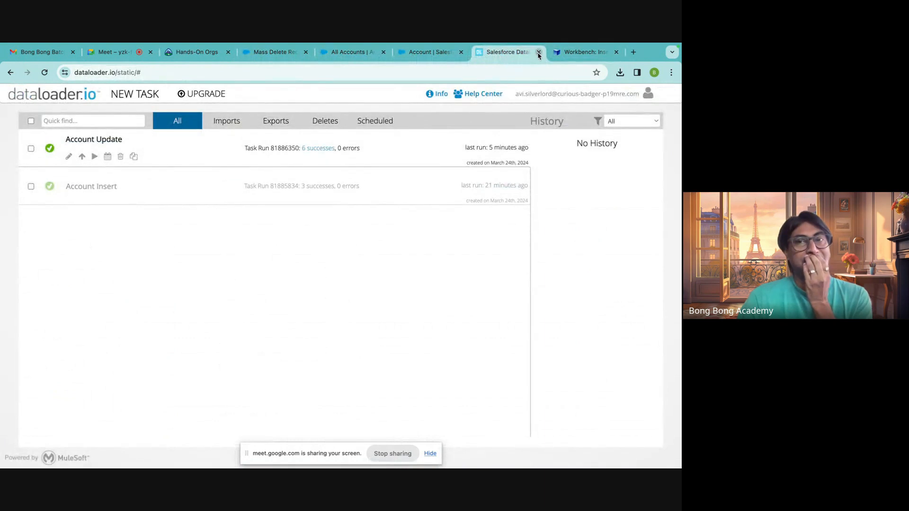
click(539, 52)
click(437, 54)
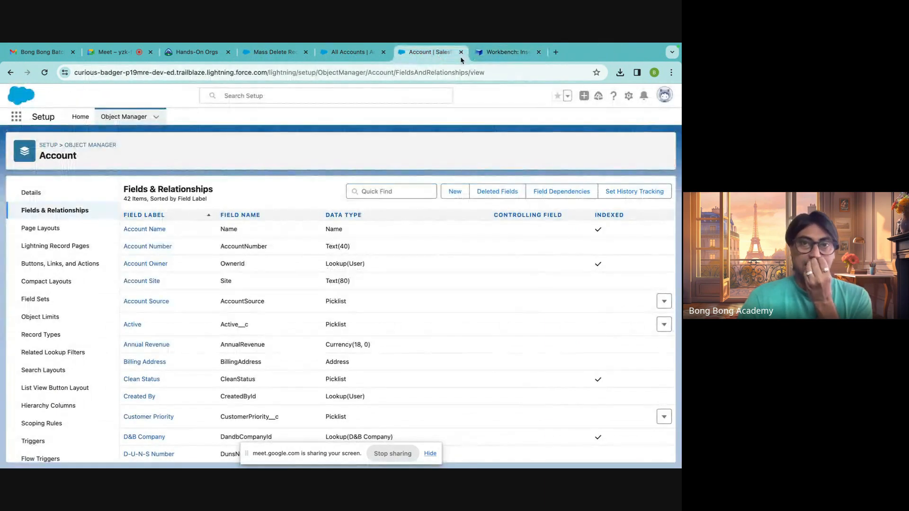
click(461, 52)
click(377, 54)
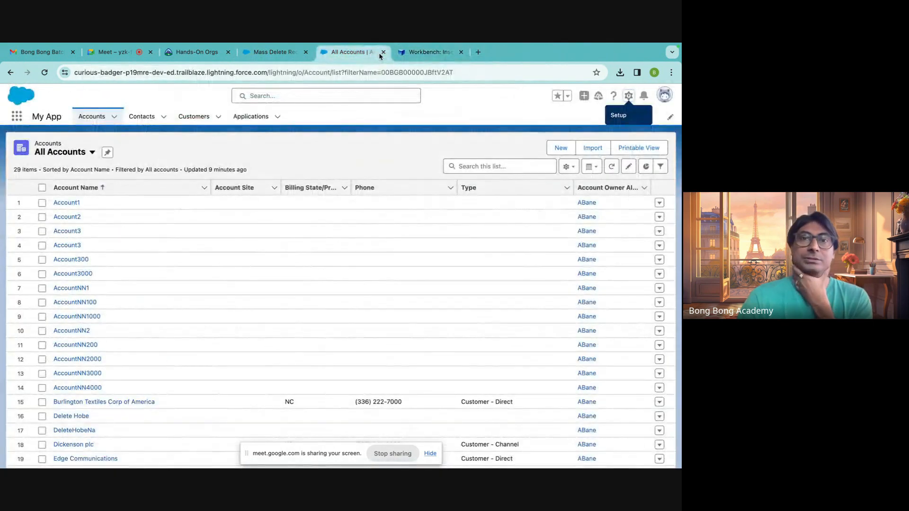
click(383, 52)
click(288, 59)
click(305, 53)
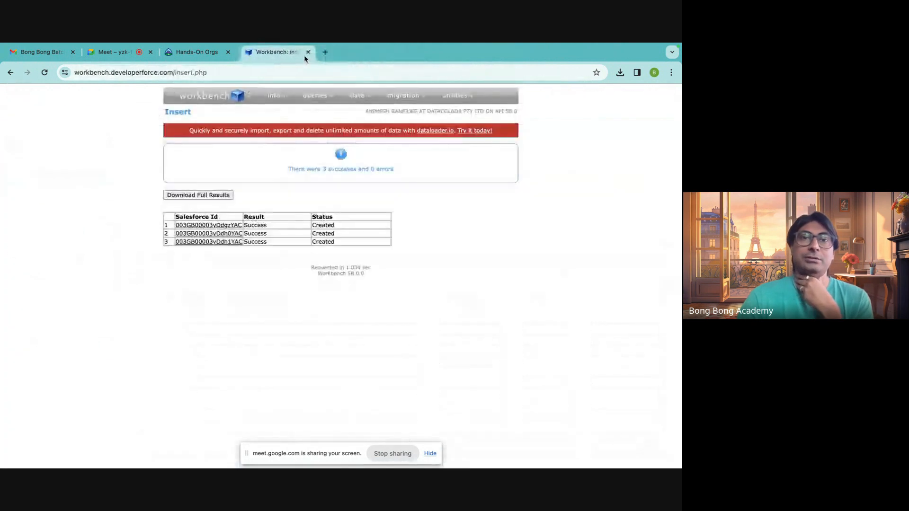
click(305, 52)
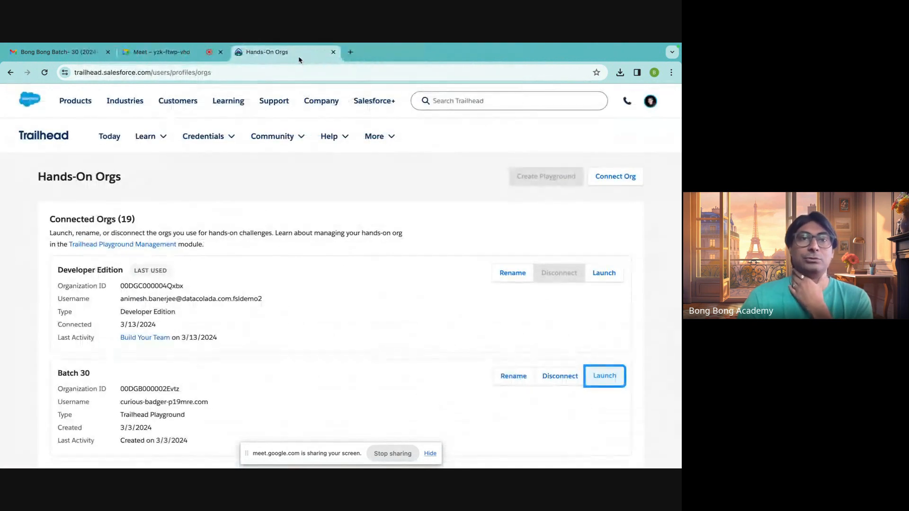
click(333, 52)
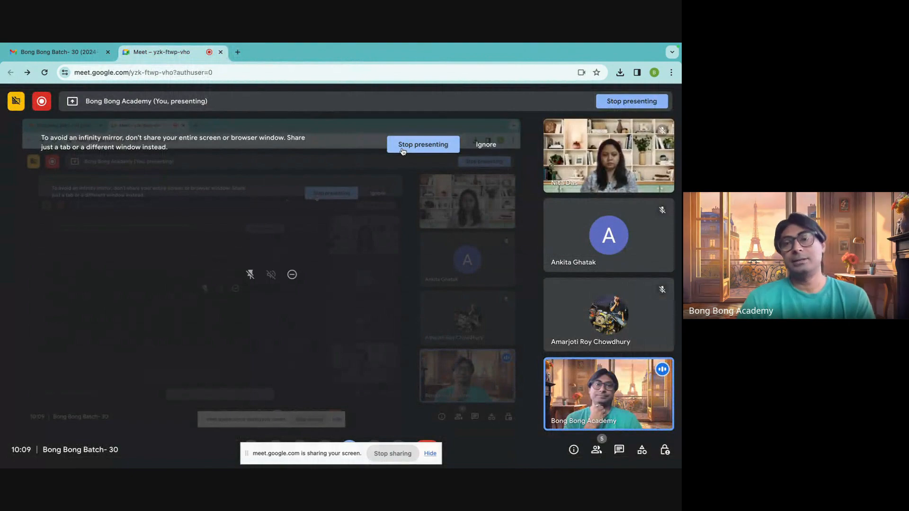
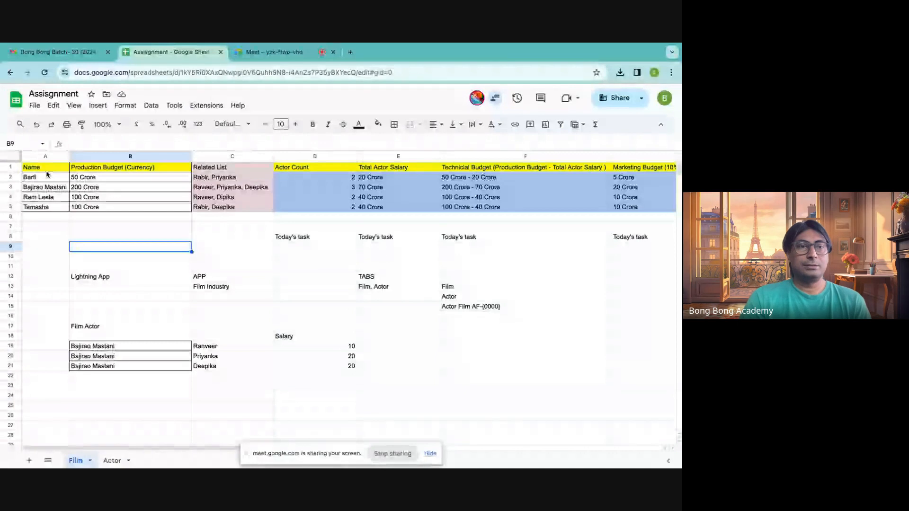
Examine the Name and Production Budget data on the Film sheet and the FirstName and LastName data on the Actor sheet.
click(51, 169)
drag(52, 169, 166, 208)
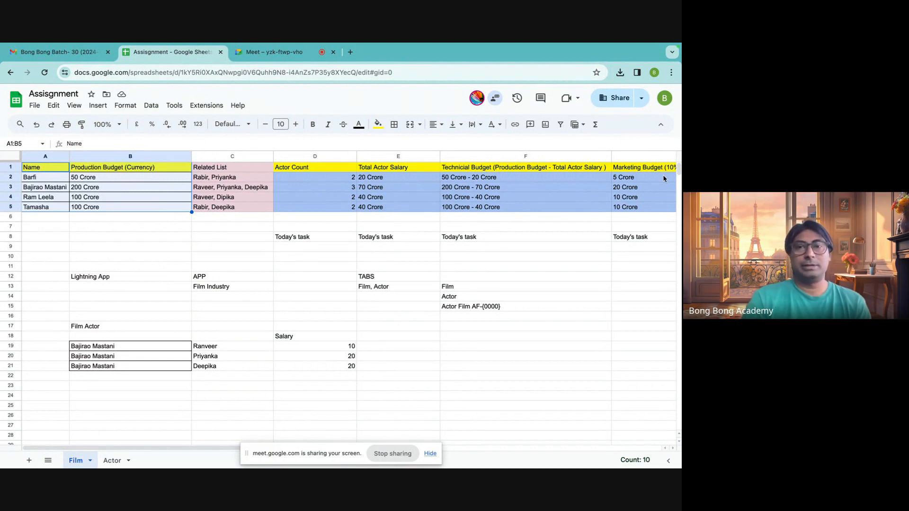
click(40, 169)
click(95, 169)
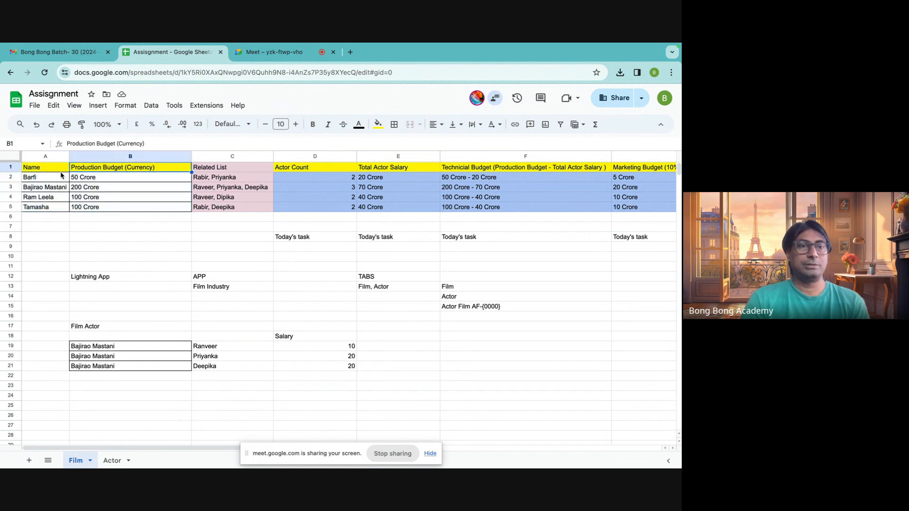
drag(50, 171, 131, 212)
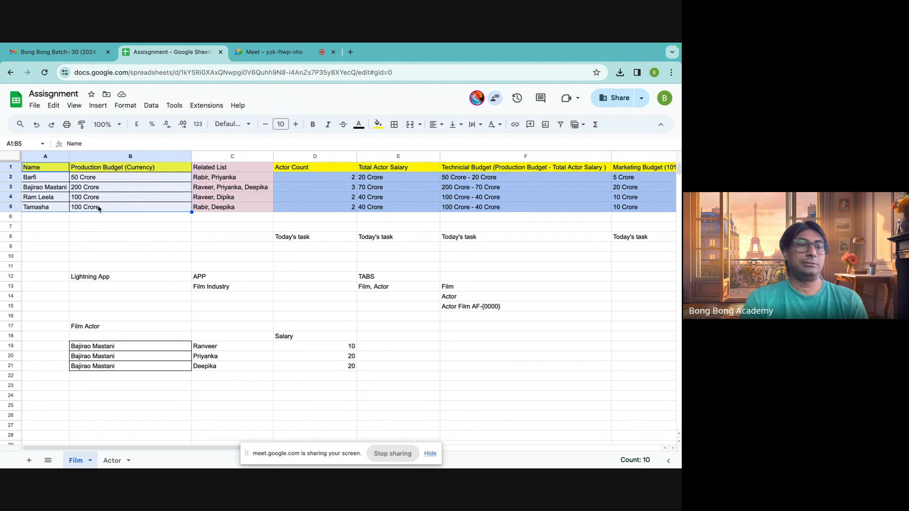
click(110, 462)
drag(40, 167, 94, 216)
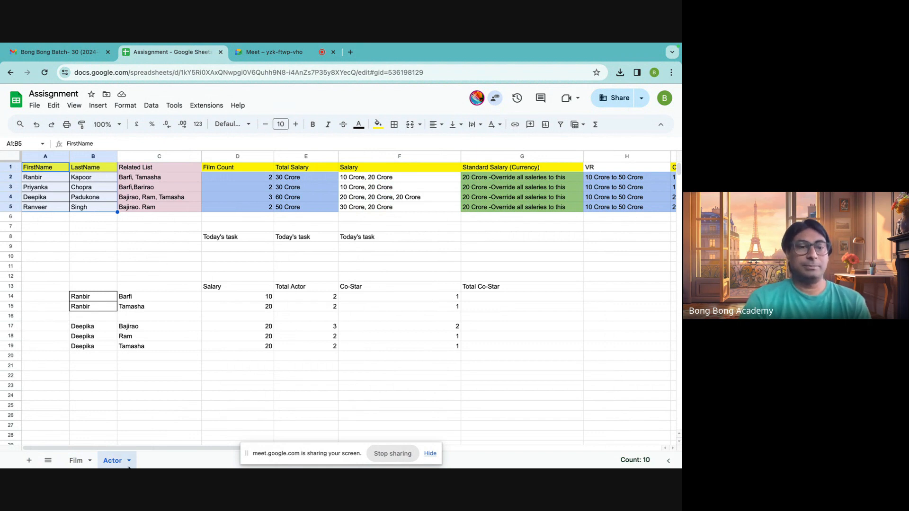
Return to the Film sheet and examine the Film Actor pairings in B19:C21.
click(88, 465)
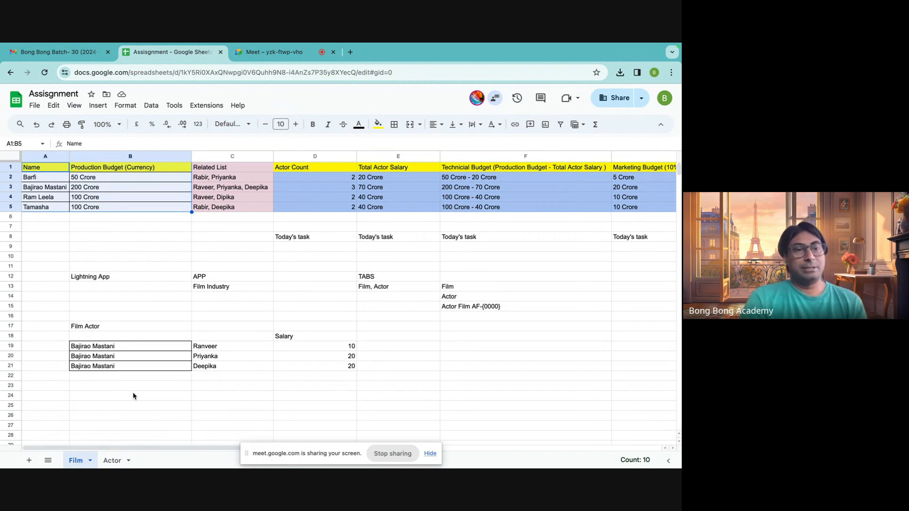
drag(120, 347, 266, 371)
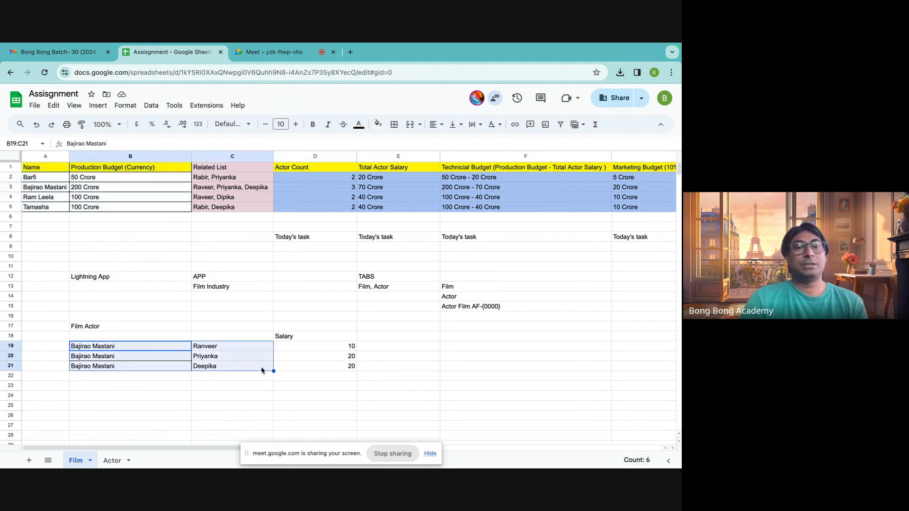
click(243, 387)
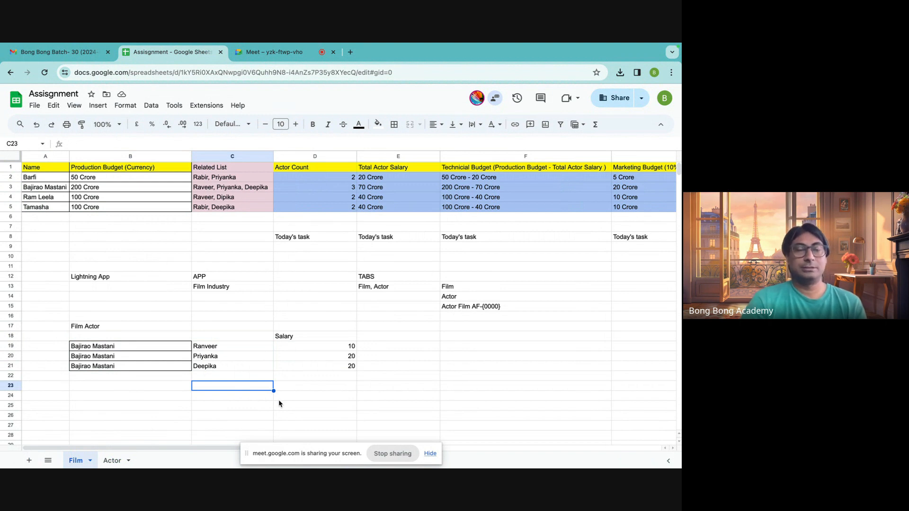
click(143, 308)
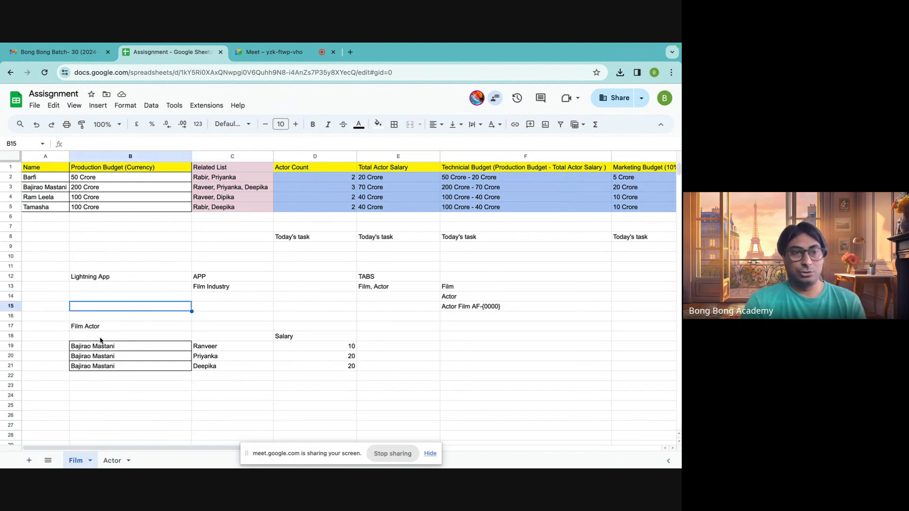
drag(88, 346, 240, 368)
click(126, 348)
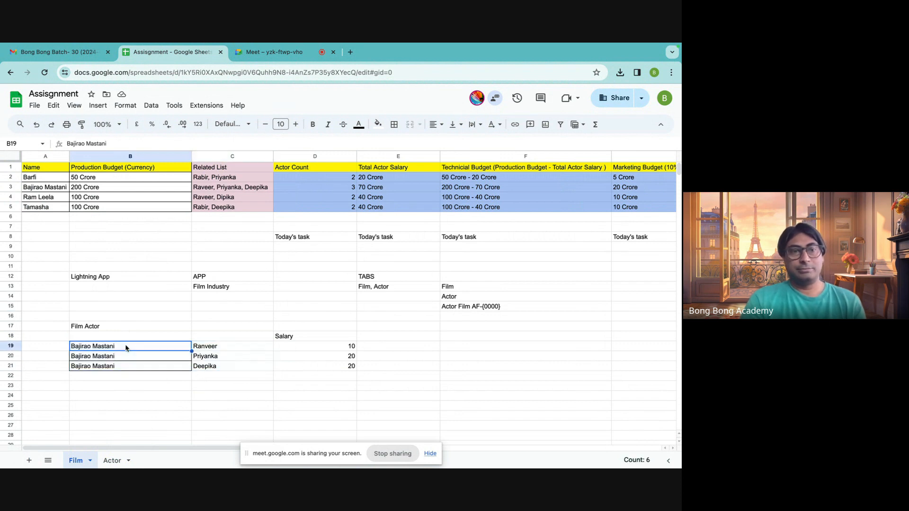
Compare the Related List films in C2 with the Salary entries in F2 on the Actor sheet.
mouse_move(150, 466)
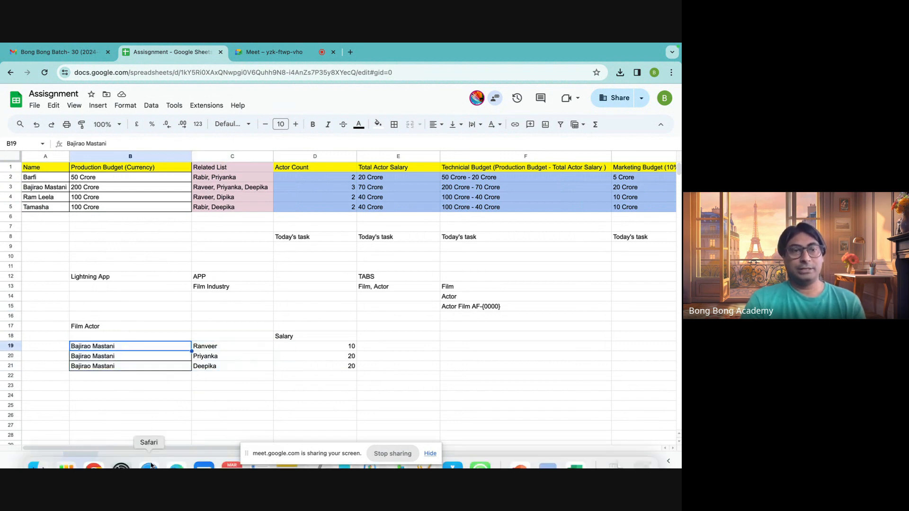
click(112, 461)
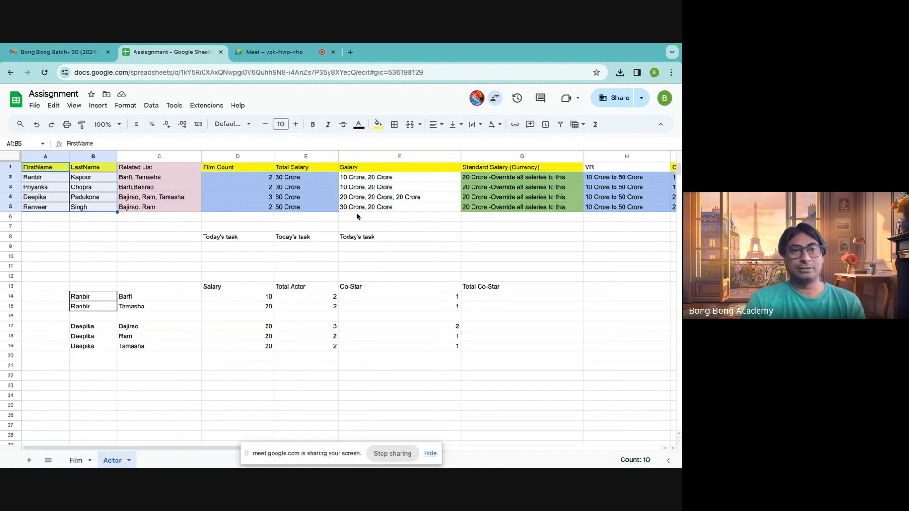
click(350, 180)
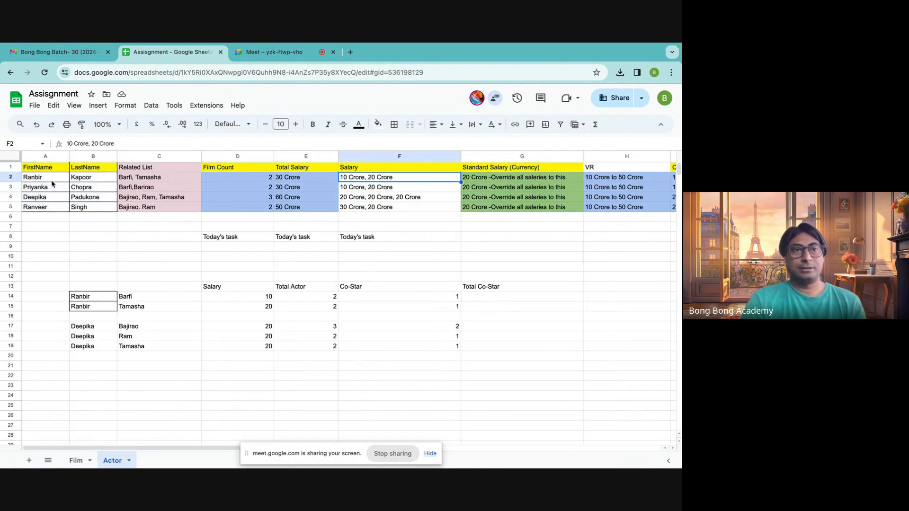
click(127, 179)
click(360, 183)
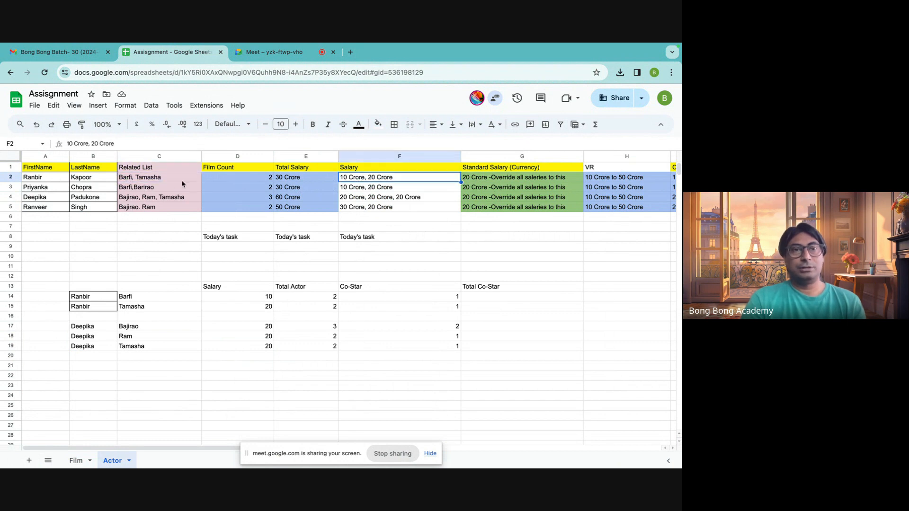
click(160, 180)
click(393, 180)
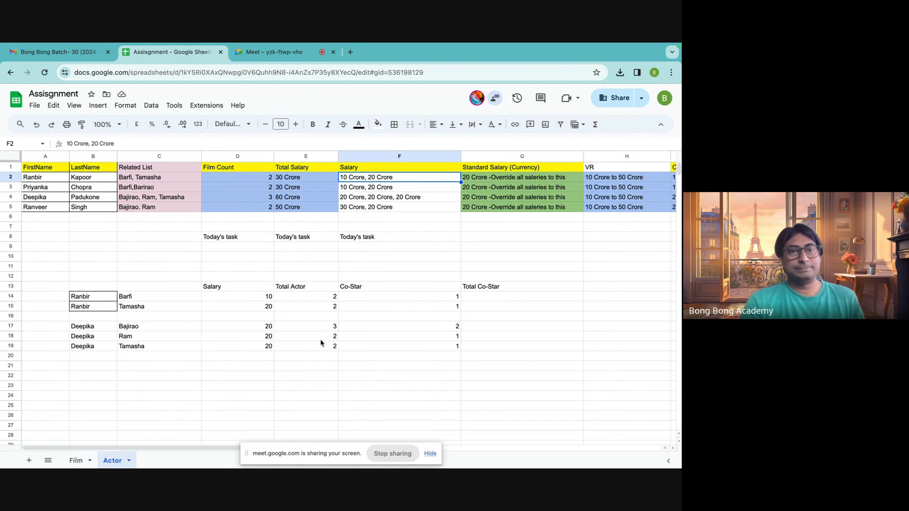
click(355, 168)
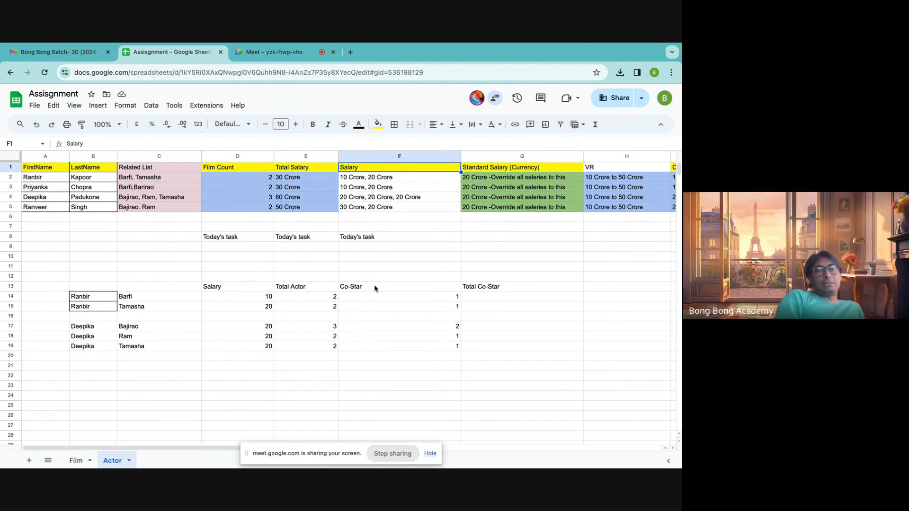
Compare the Barfi row on the Film sheet with the Salary column on the Actor sheet.
click(75, 460)
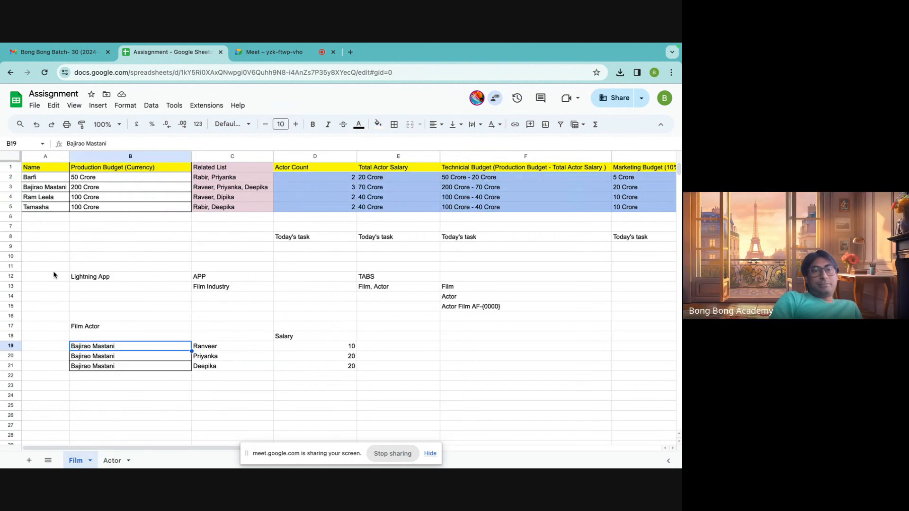
click(29, 179)
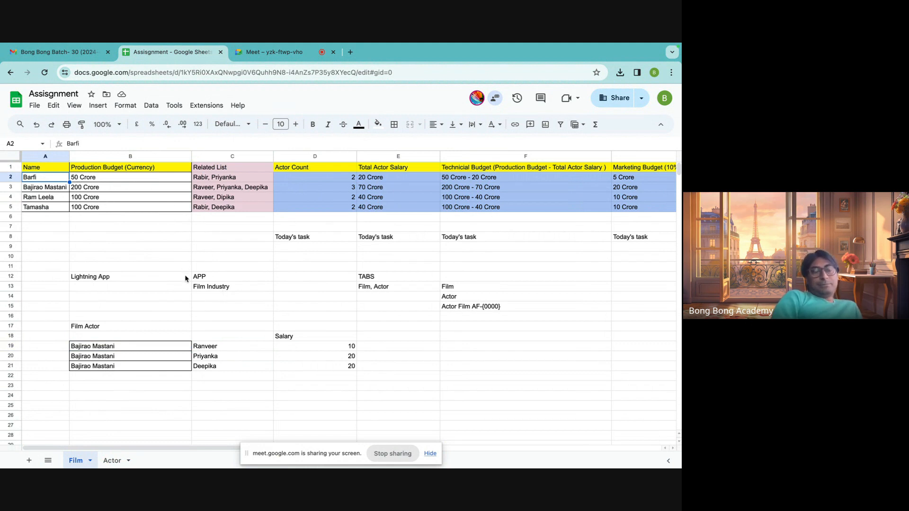
click(114, 461)
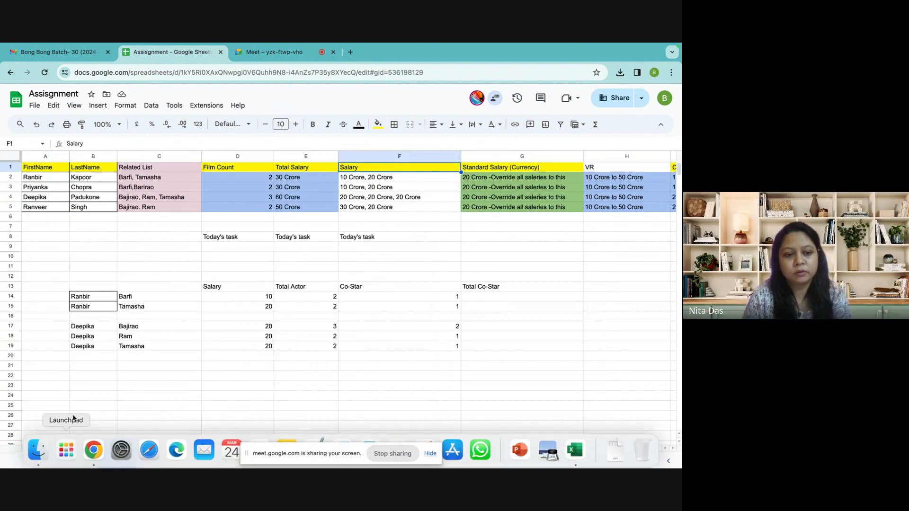
click(75, 461)
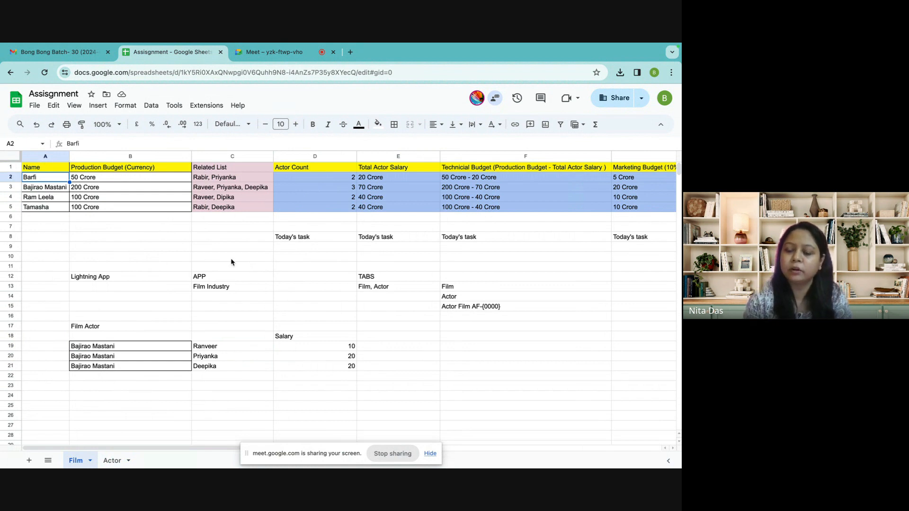
click(7, 182)
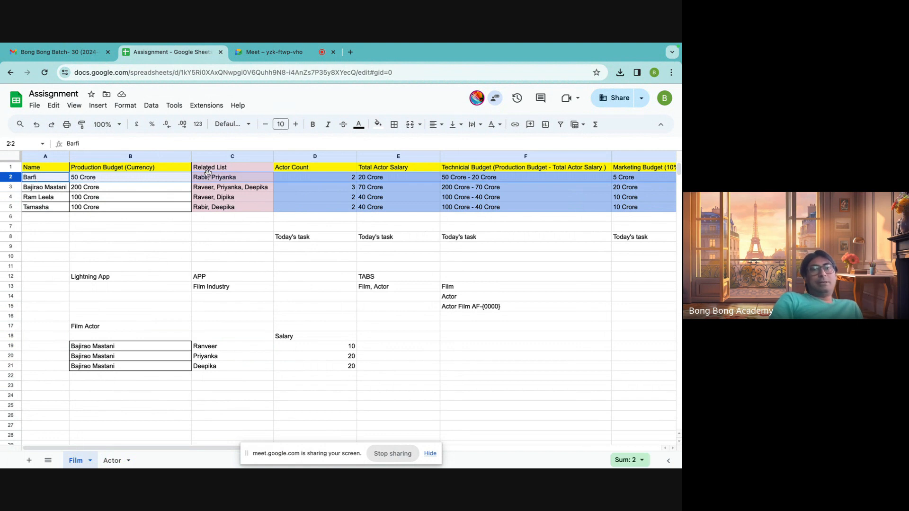
click(112, 460)
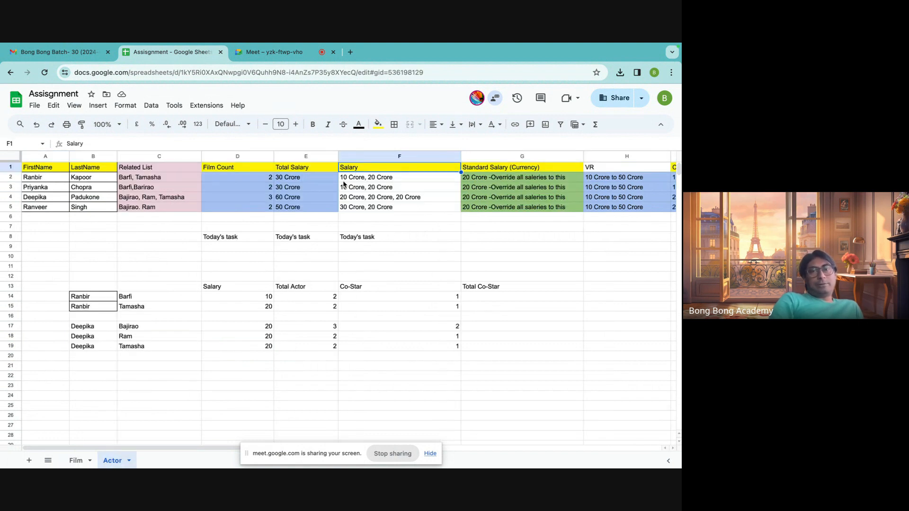
click(344, 180)
Review the Related List column on the Actor sheet along with the first actor's name and salary in row 2.
click(75, 460)
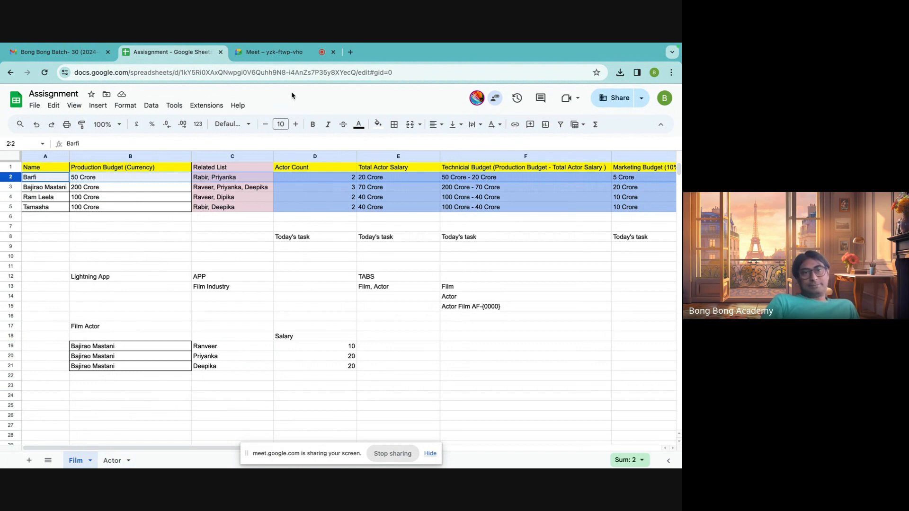
click(110, 461)
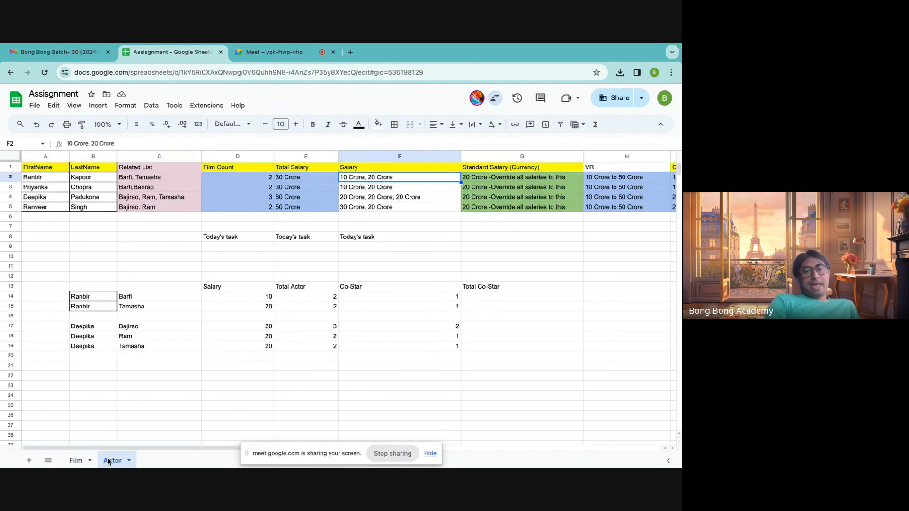
click(129, 153)
click(146, 257)
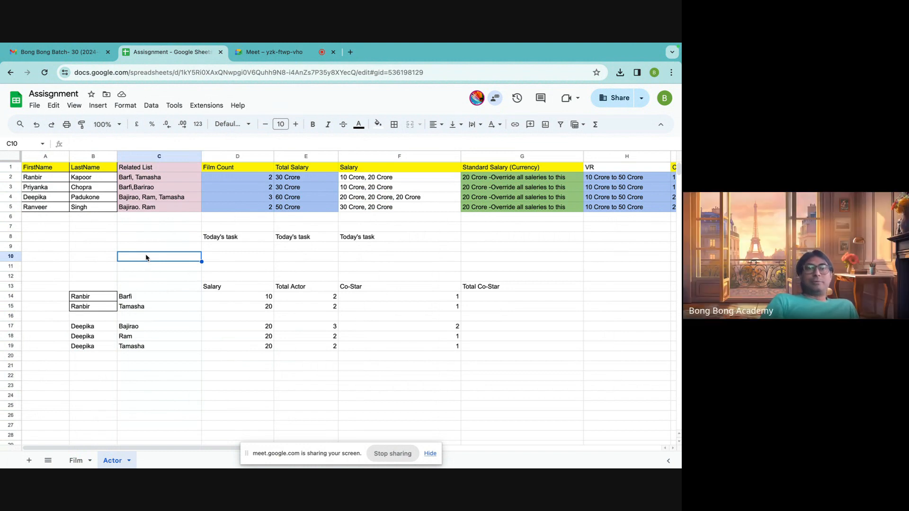
click(43, 176)
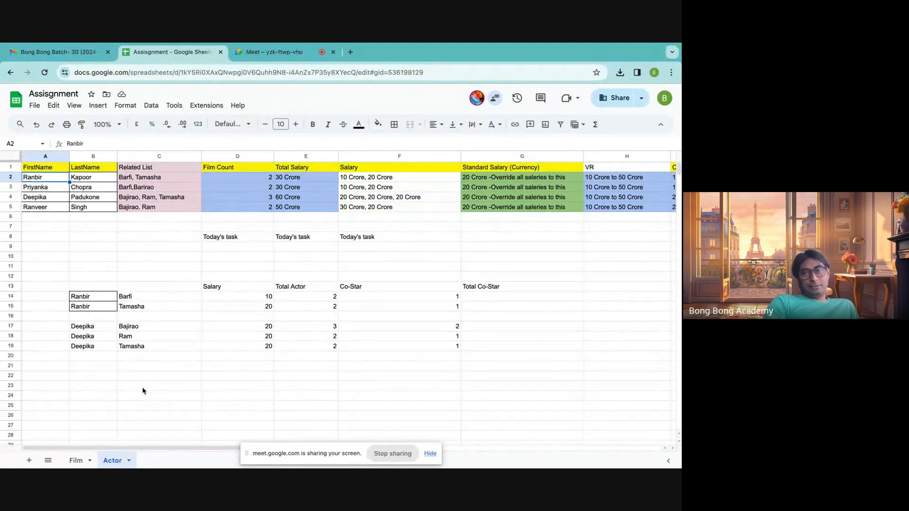
click(350, 180)
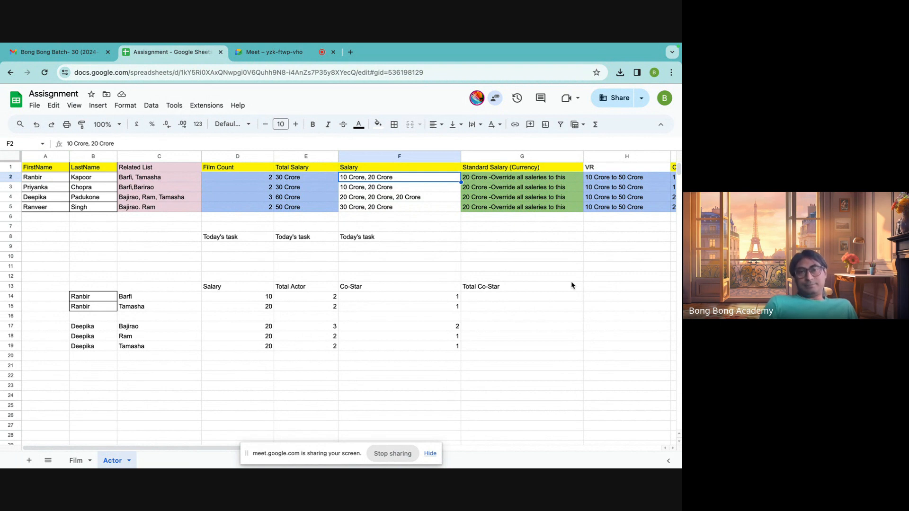
Inspect the actor, film and salary of the Barfi pairing in row 14 of the Actor sheet.
click(75, 461)
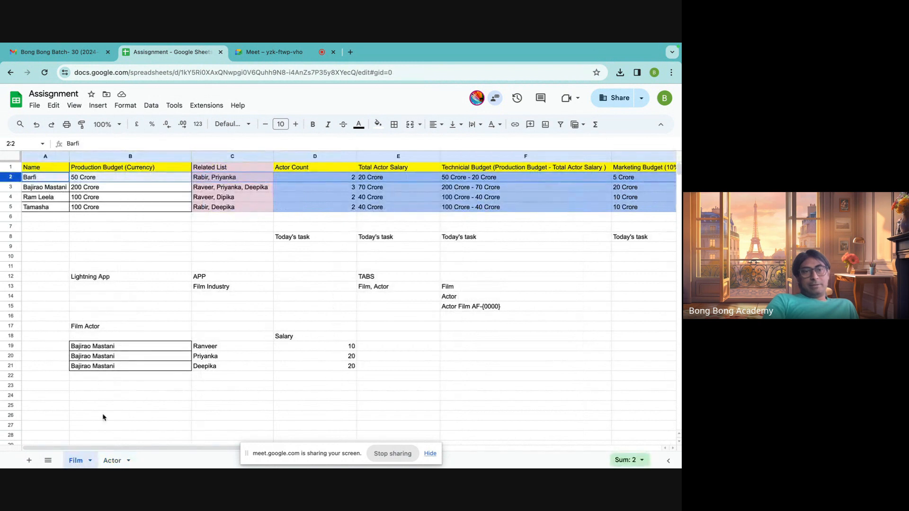
click(113, 461)
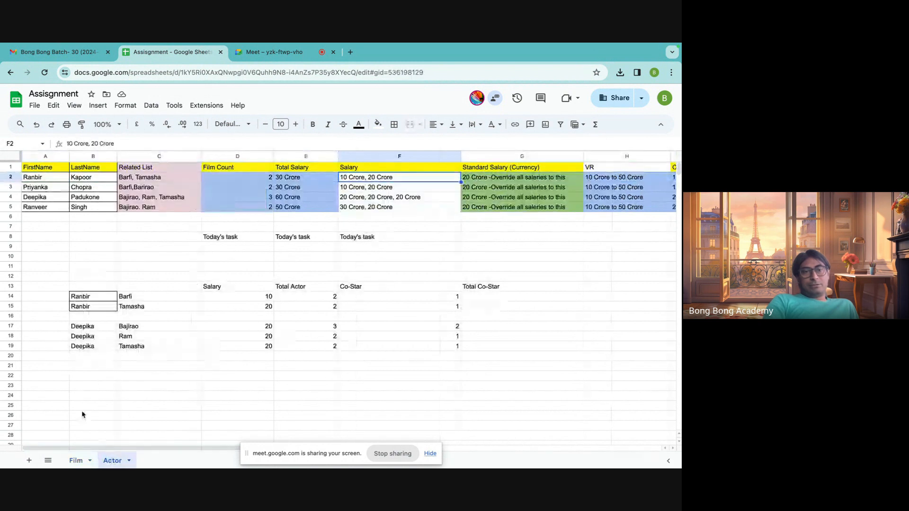
click(77, 297)
click(143, 302)
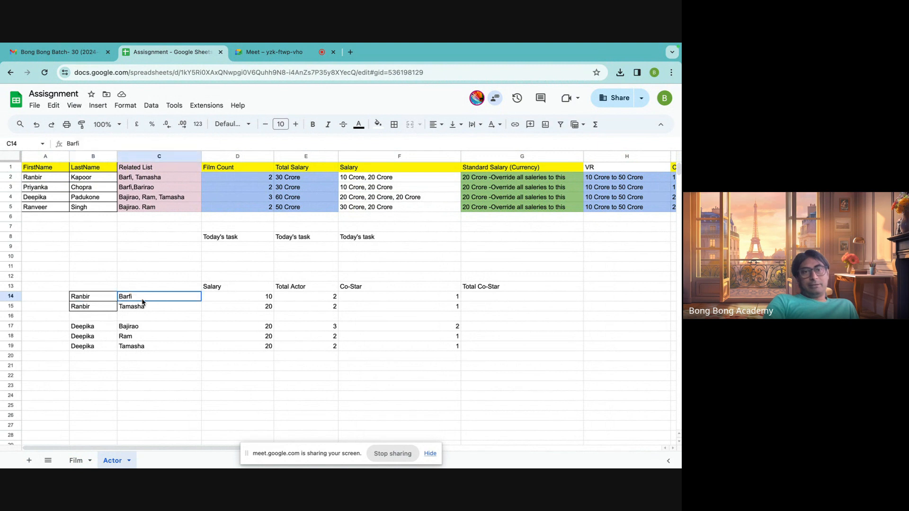
click(265, 299)
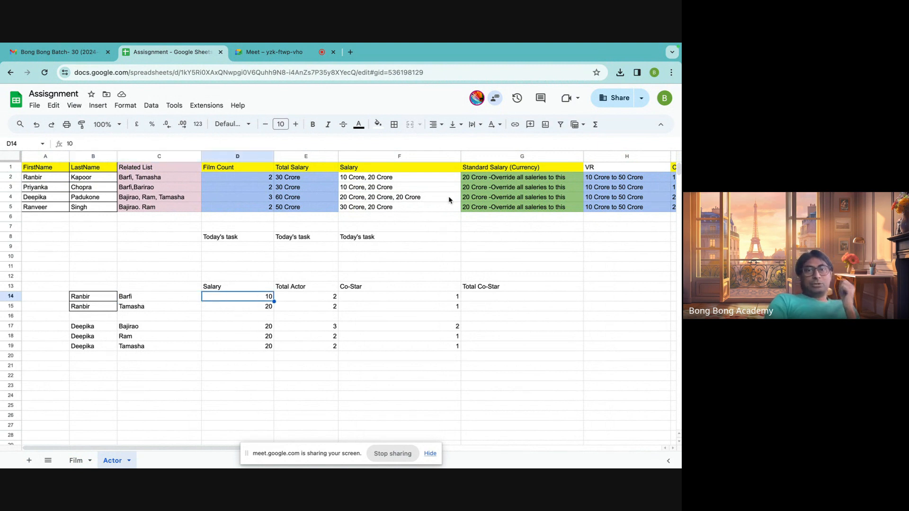
Review the actors' salaries in column F and match the name, related films and salaries in row 2.
drag(380, 178, 371, 211)
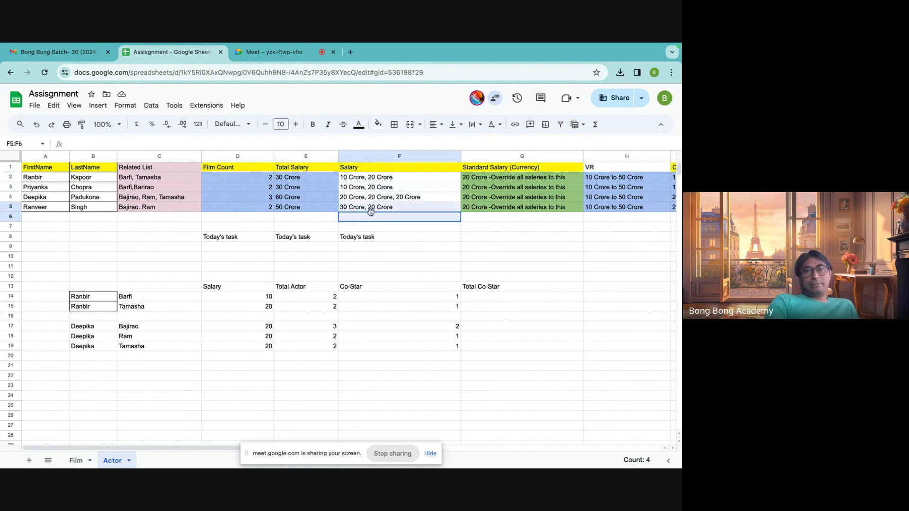
click(57, 179)
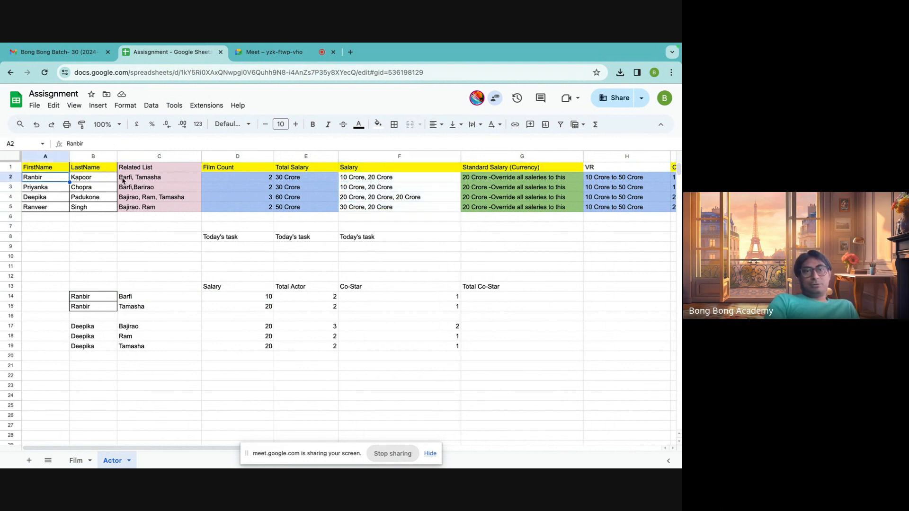
click(124, 180)
click(350, 180)
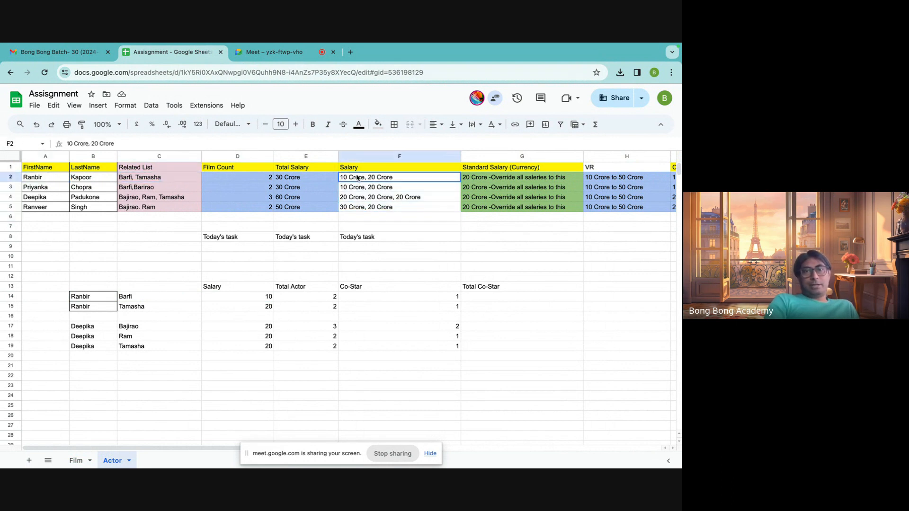
click(52, 180)
click(151, 183)
click(381, 182)
Match the first name, related films and salaries in row 3 of the Actor sheet.
click(49, 191)
click(122, 190)
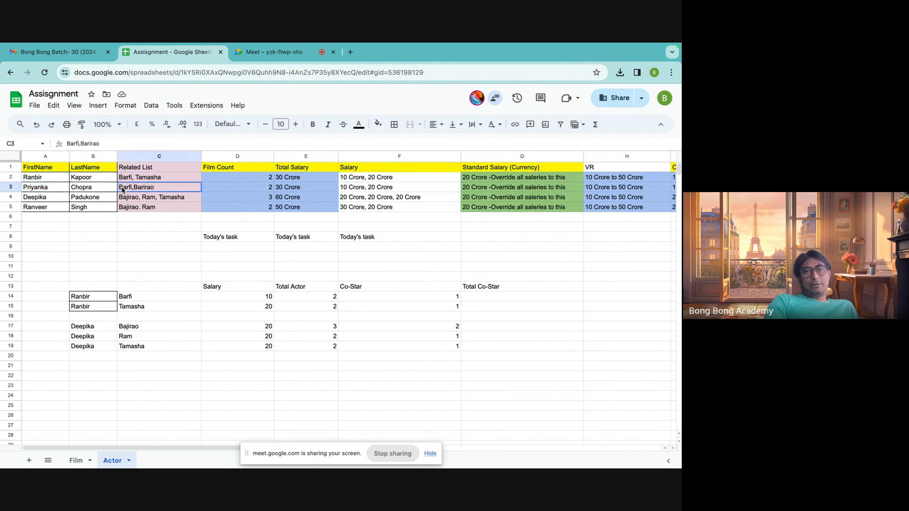
click(347, 190)
click(40, 191)
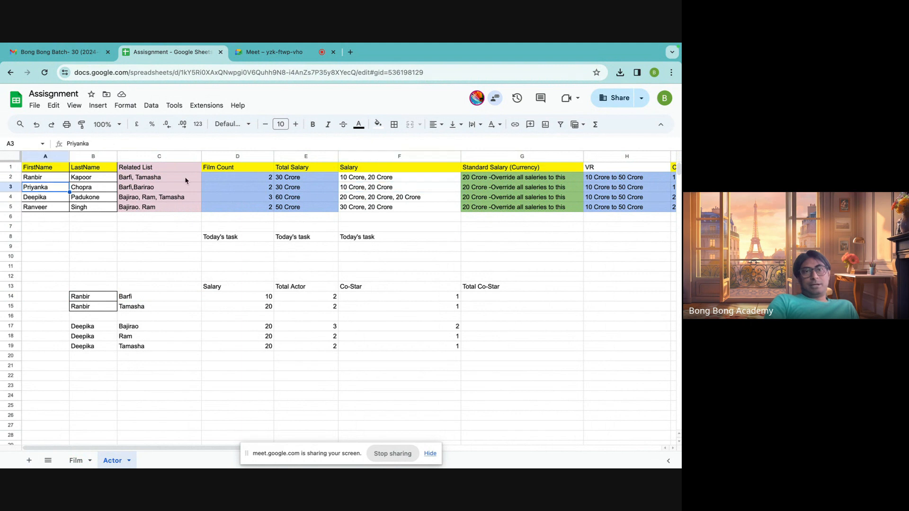
click(189, 188)
click(378, 189)
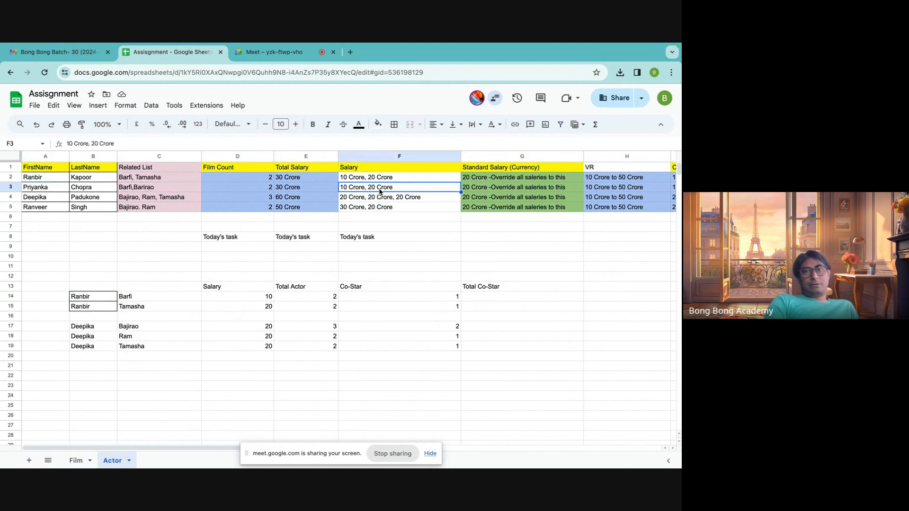
Match the first name, related films and salaries in row 4 of the Actor sheet, plus the salaries in row 5.
click(33, 196)
click(129, 199)
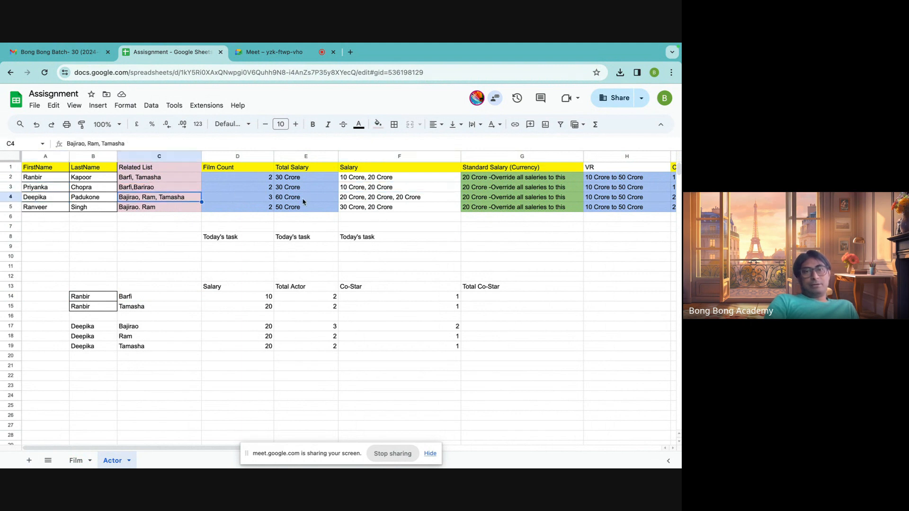
click(356, 199)
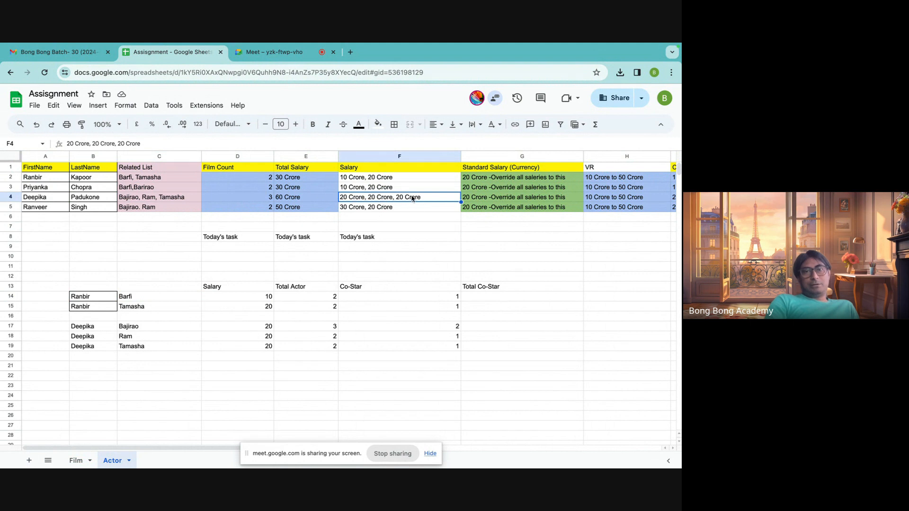
click(347, 208)
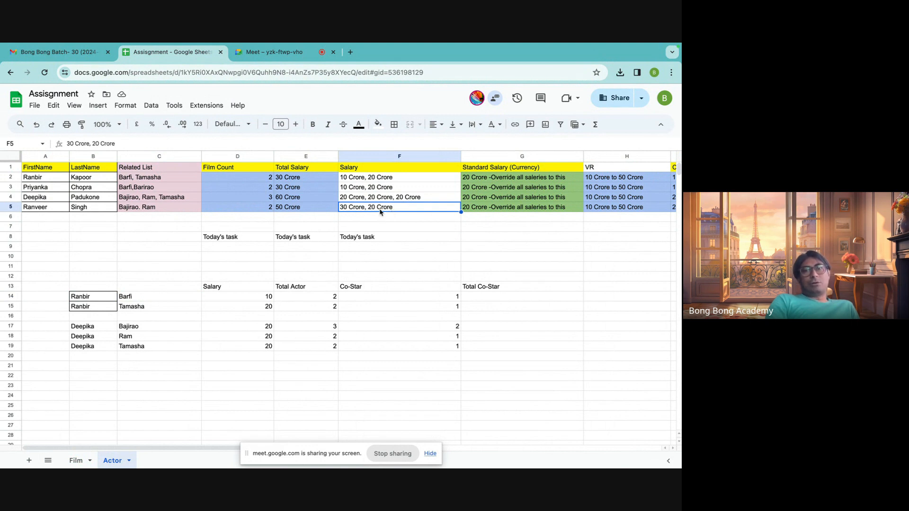
click(412, 258)
click(501, 278)
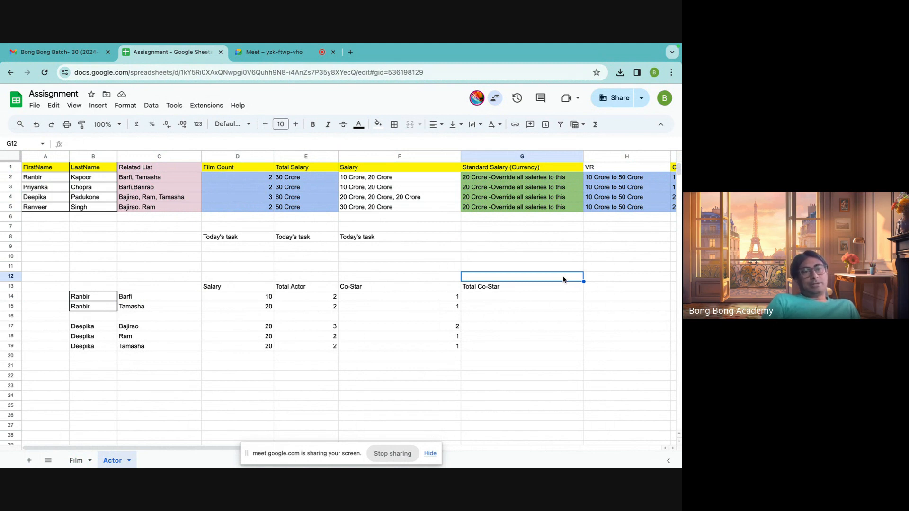
Trace the row 14 pairing on the Actor sheet from the actor to the film Barfi and its salary.
click(92, 300)
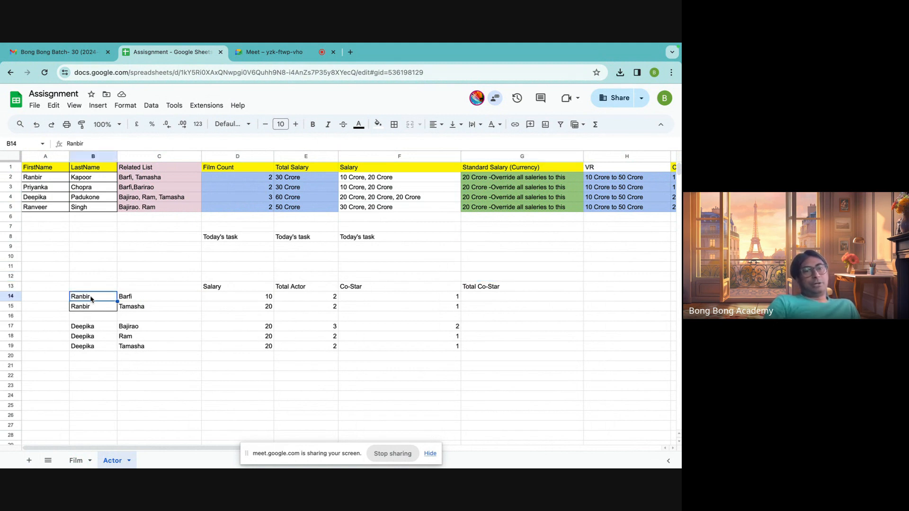
click(146, 300)
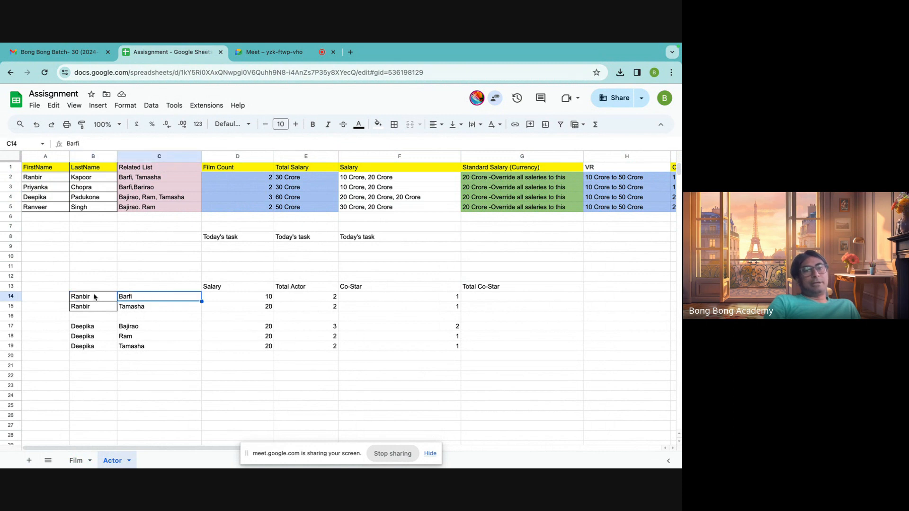
click(94, 297)
click(145, 297)
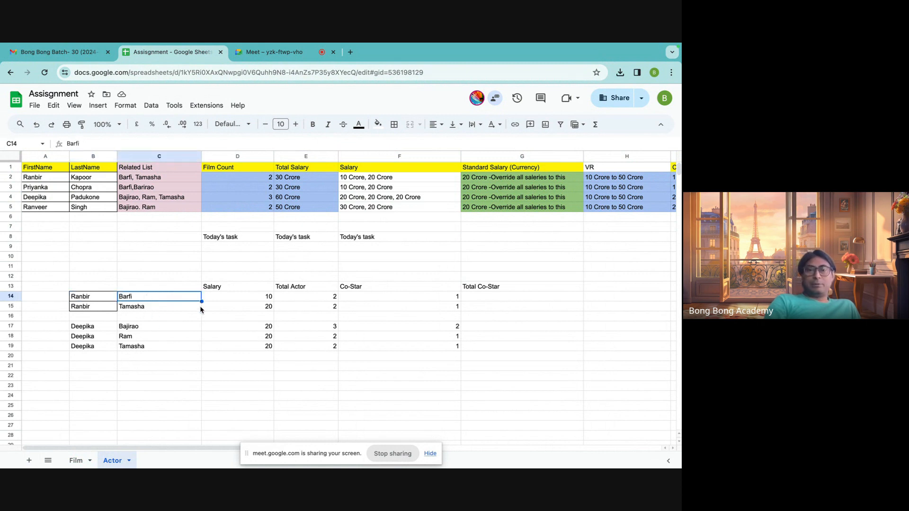
click(251, 300)
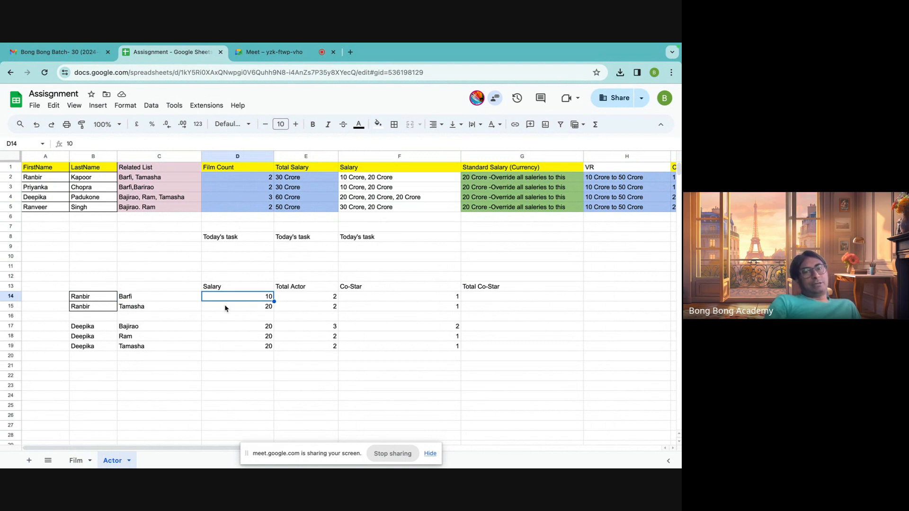
Compare the per-film Salary column from D13 down to row 19 with the actors' combined salaries in F2:F5.
click(225, 289)
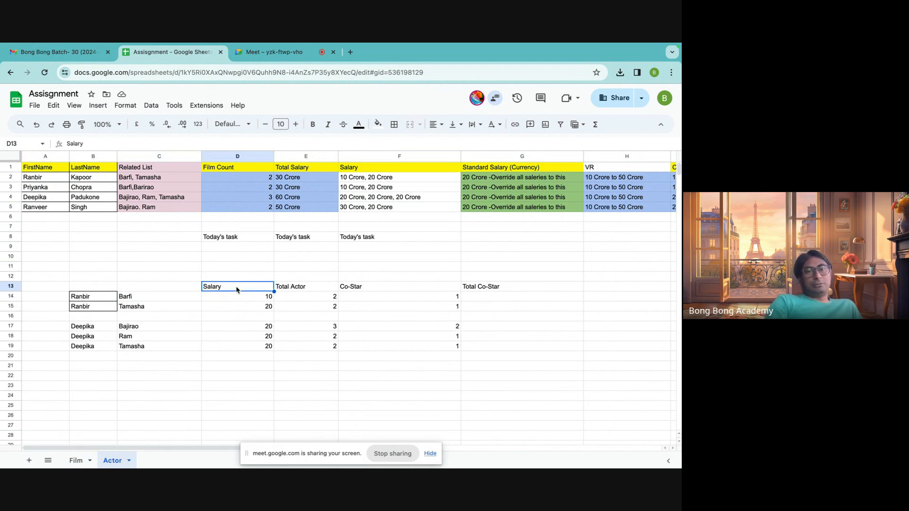
drag(237, 290, 237, 349)
click(205, 387)
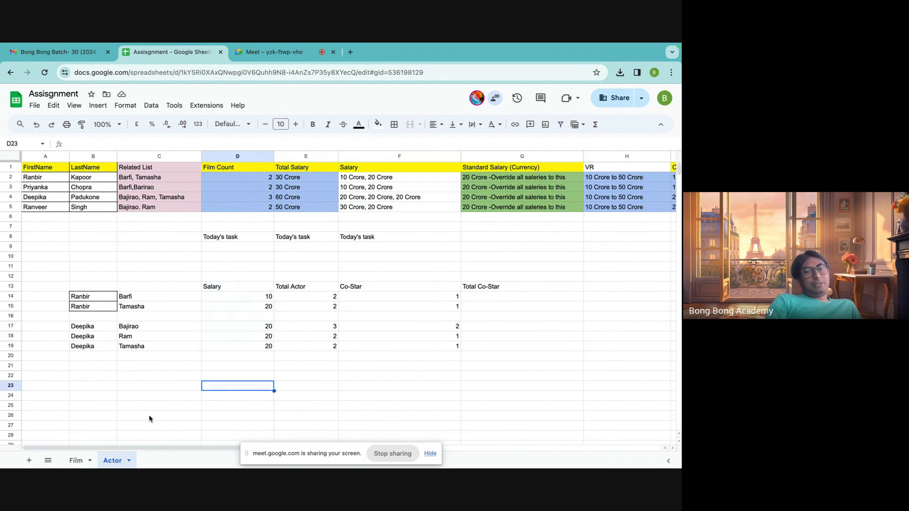
click(245, 286)
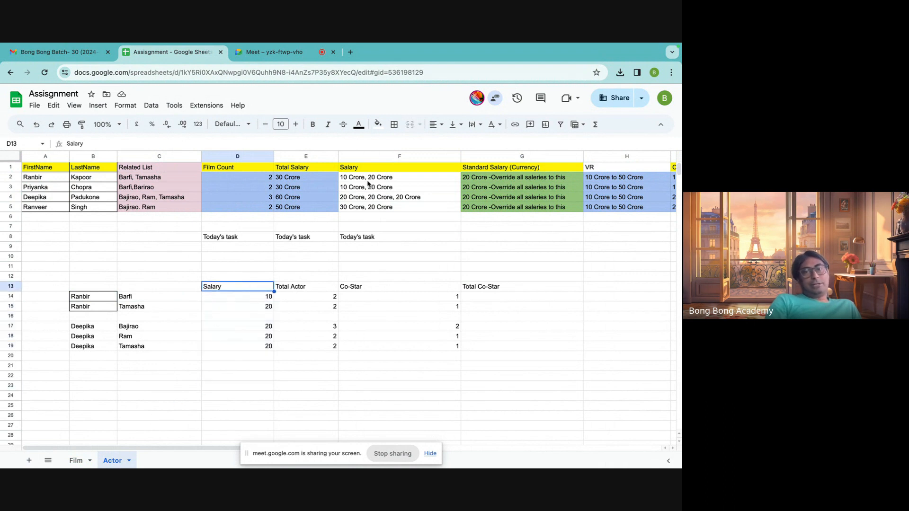
drag(368, 180, 367, 211)
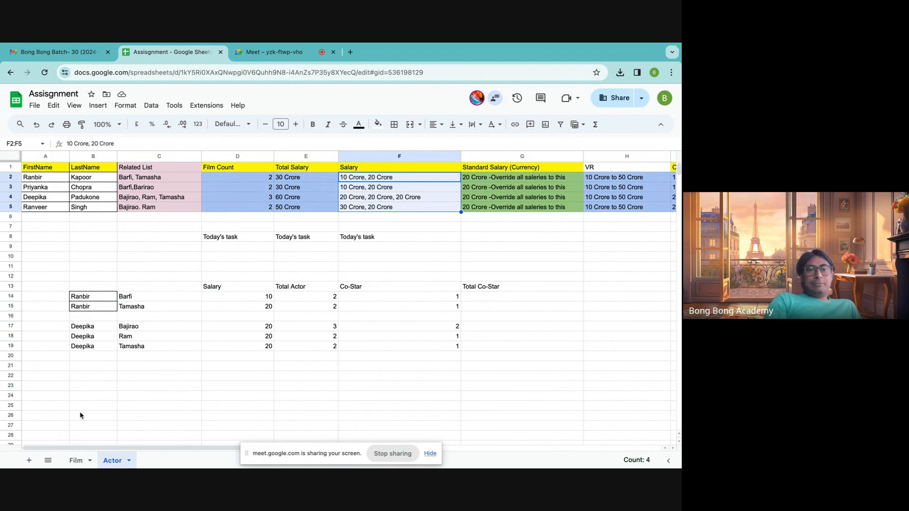
Check the Film sheet briefly, and review the first actor's name and related films in row 2 of the Actor sheet.
click(76, 461)
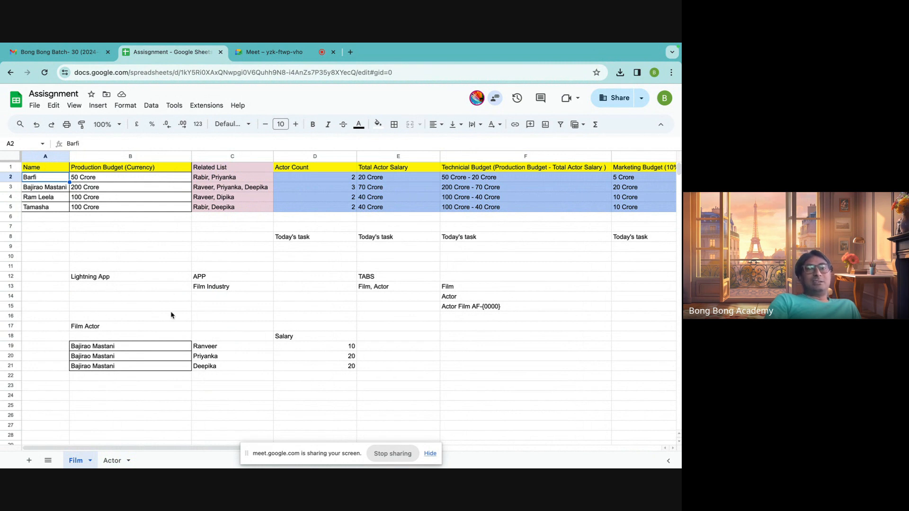
click(114, 461)
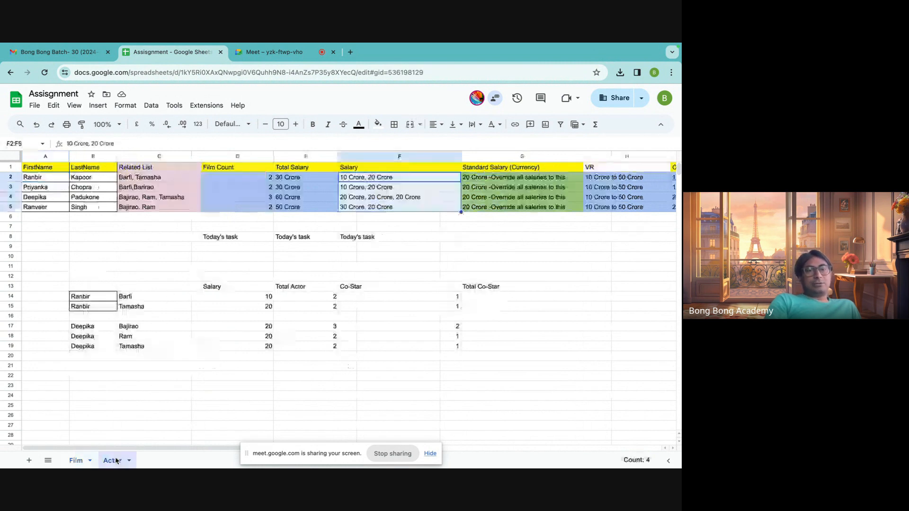
click(41, 172)
click(36, 180)
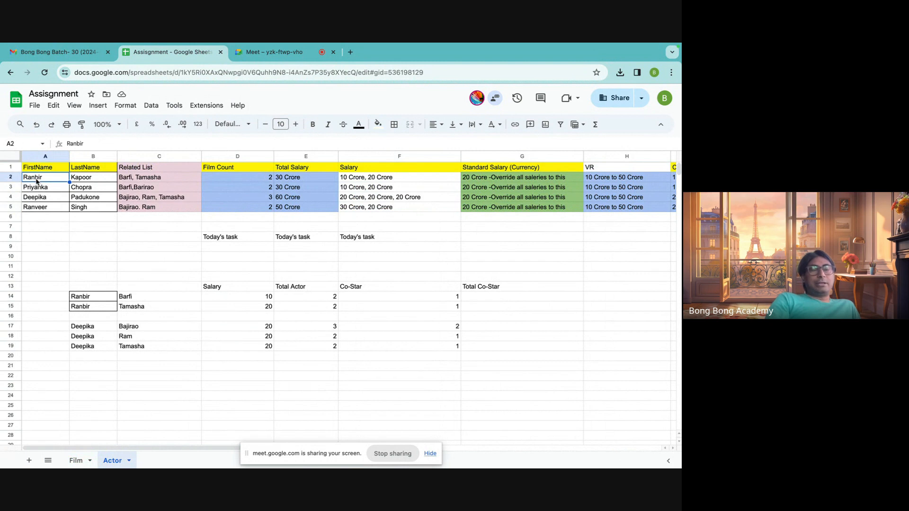
click(125, 182)
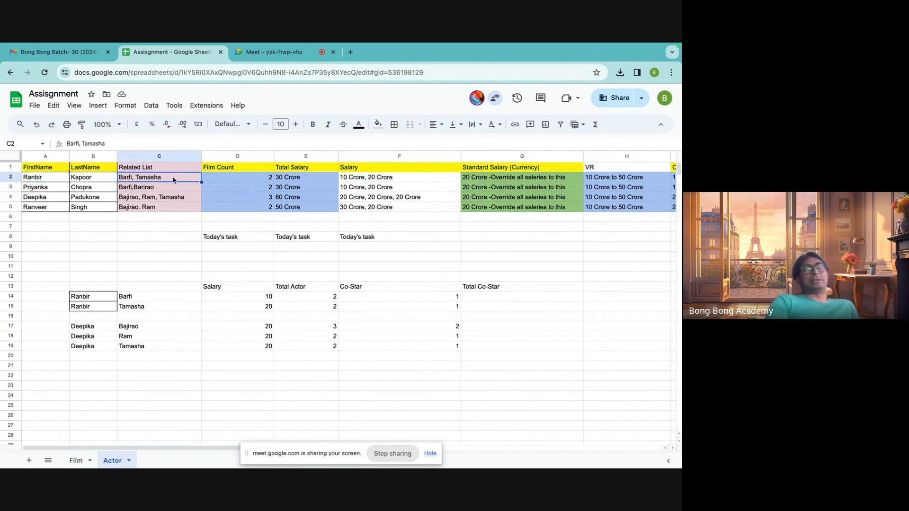
click(179, 268)
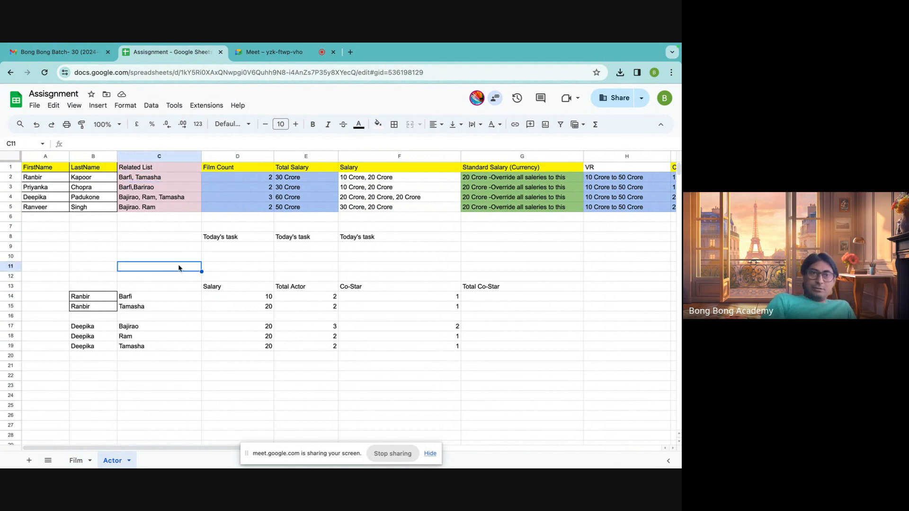
Compare the Related List columns of the Actor and Film sheets, and check the first Bajirao Mastani salary in D19.
click(154, 168)
click(76, 461)
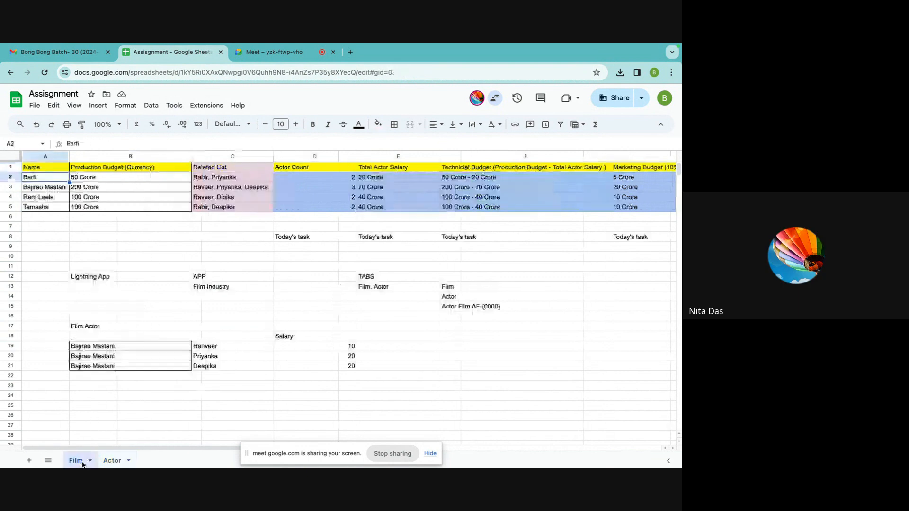
click(231, 170)
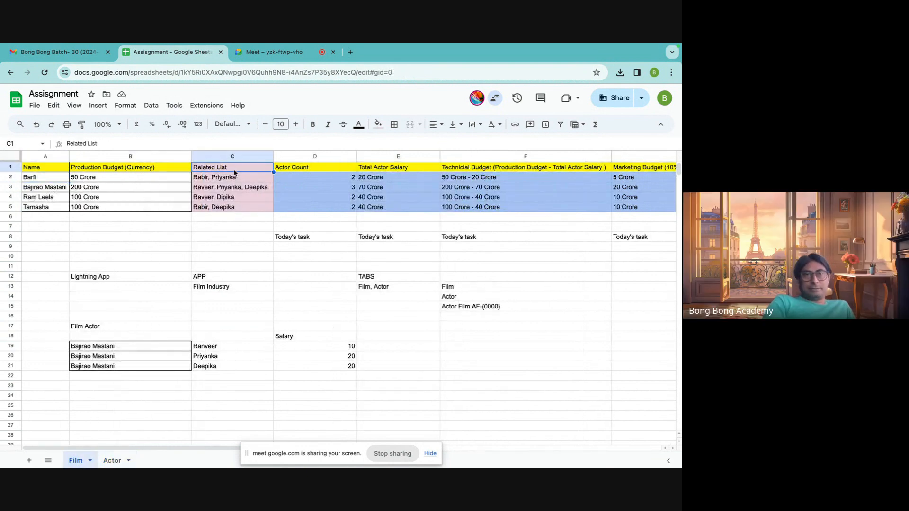
drag(234, 168, 235, 208)
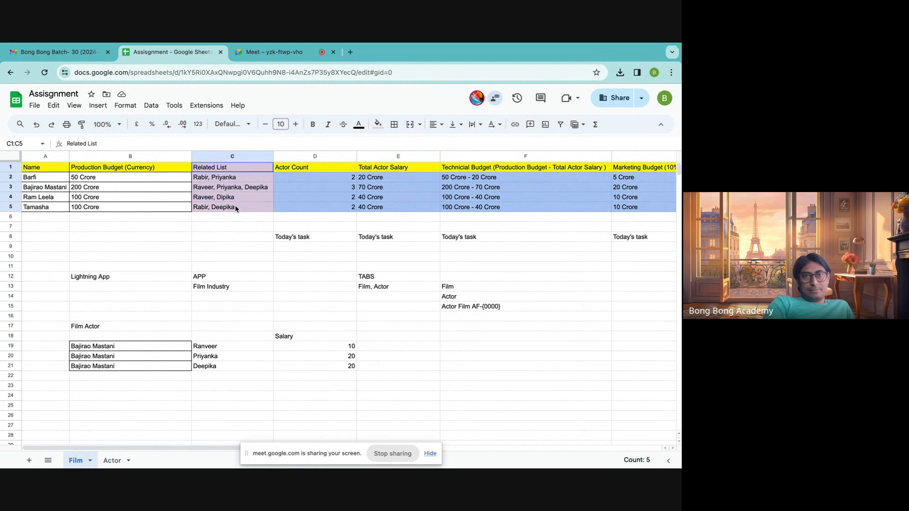
click(353, 346)
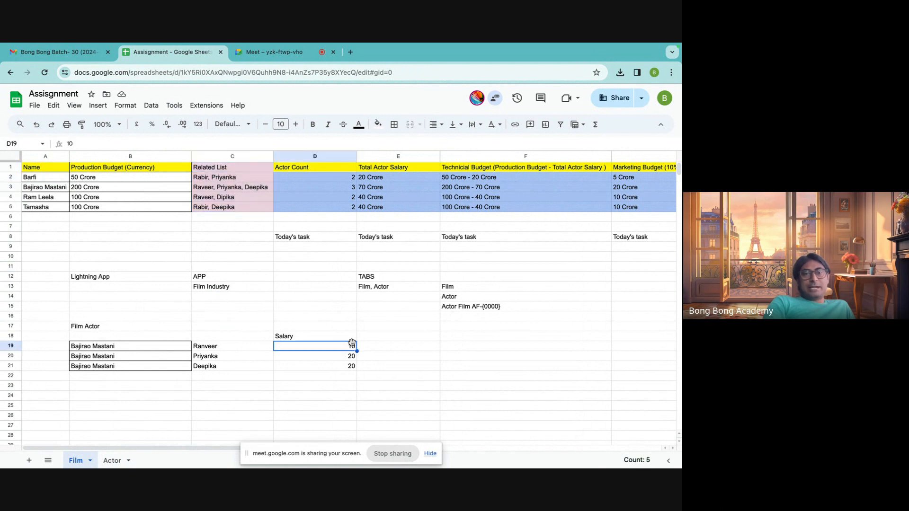
Review the Film sheet's Related List again and match the film Barfi with its related actors in row 2.
click(113, 461)
click(78, 465)
drag(222, 170, 218, 216)
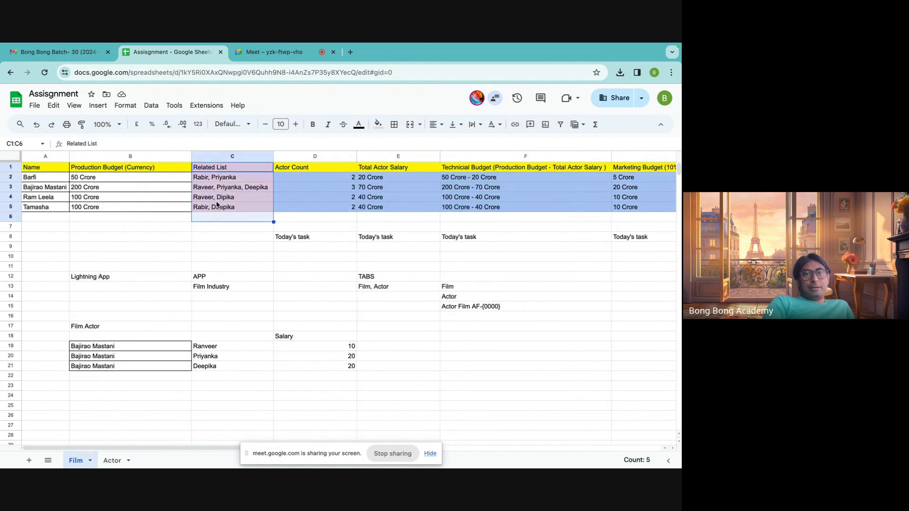
click(217, 199)
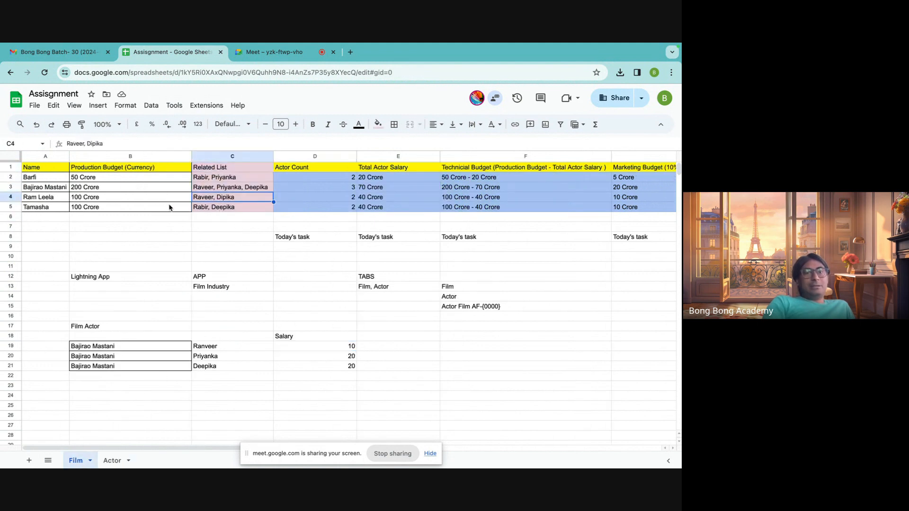
click(38, 180)
click(222, 180)
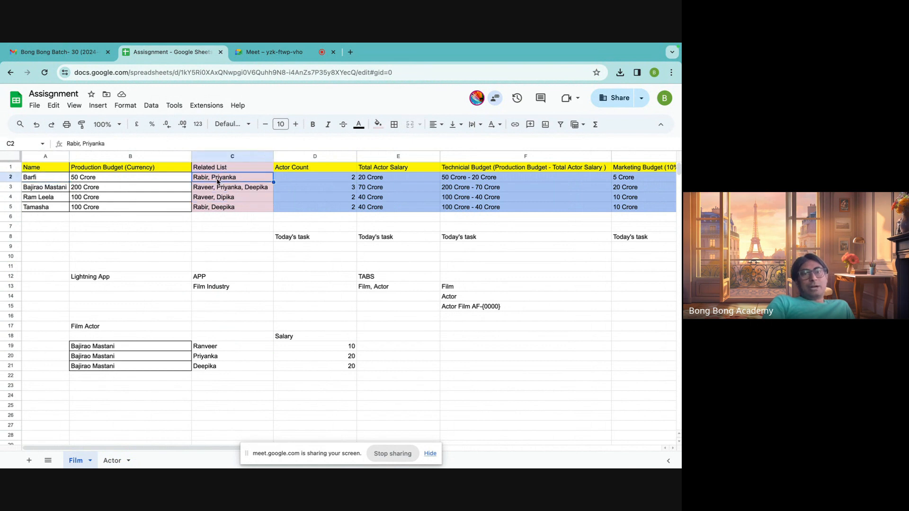
Review the first actor's related films on the Actor sheet and the actor-film pairings in B14:G18.
click(113, 461)
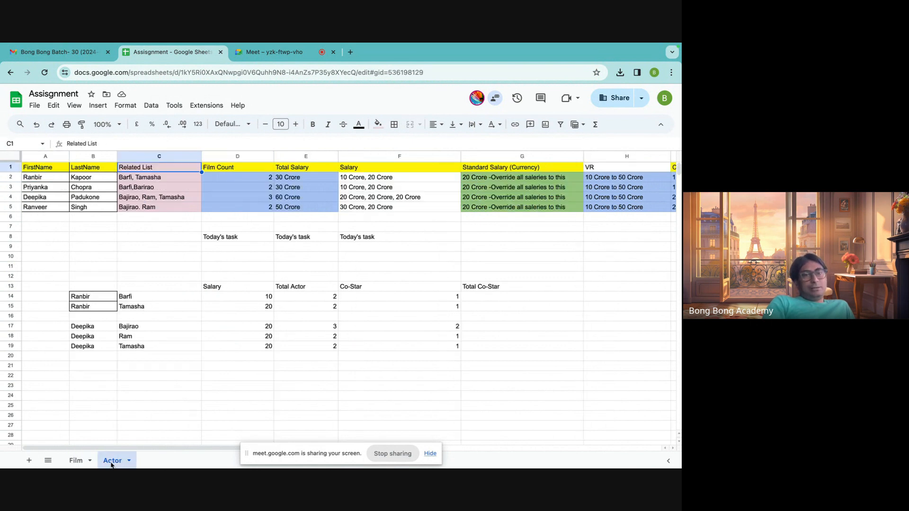
click(147, 181)
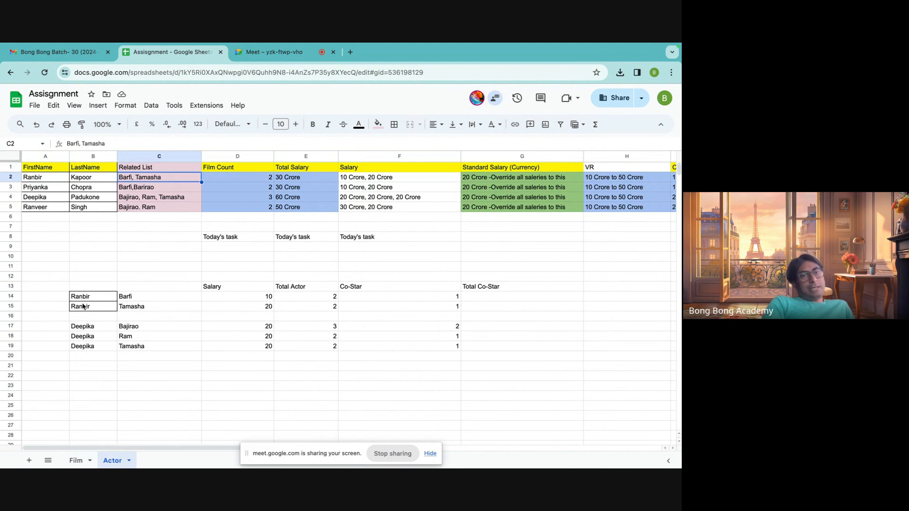
drag(80, 298, 492, 339)
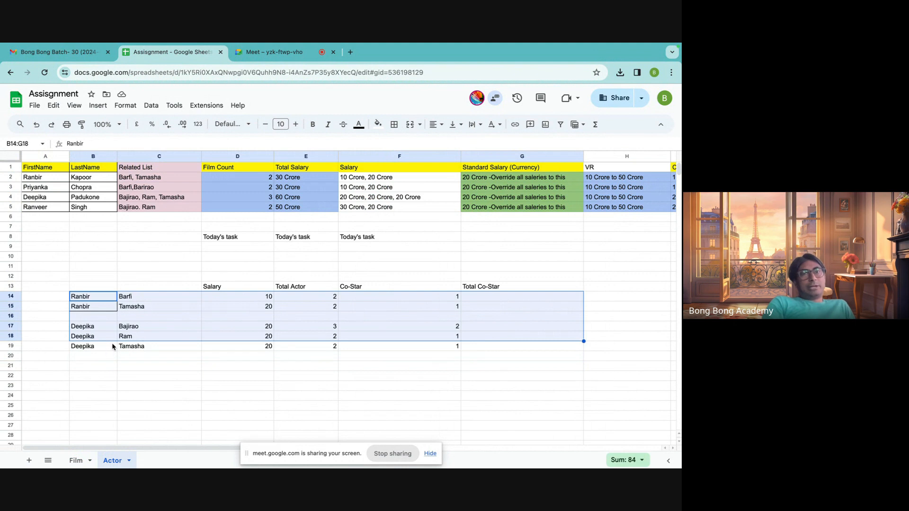
Switch to the Google Meet call and stop sharing the screen.
click(291, 53)
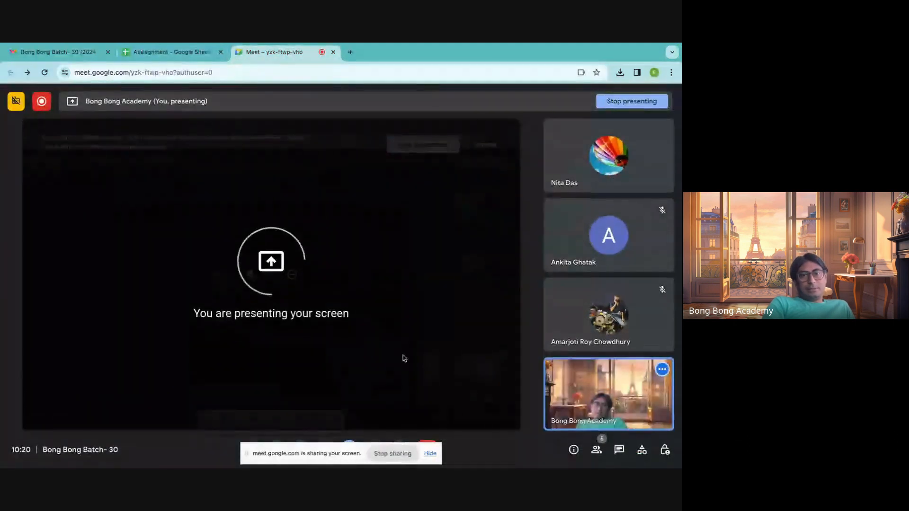
click(396, 454)
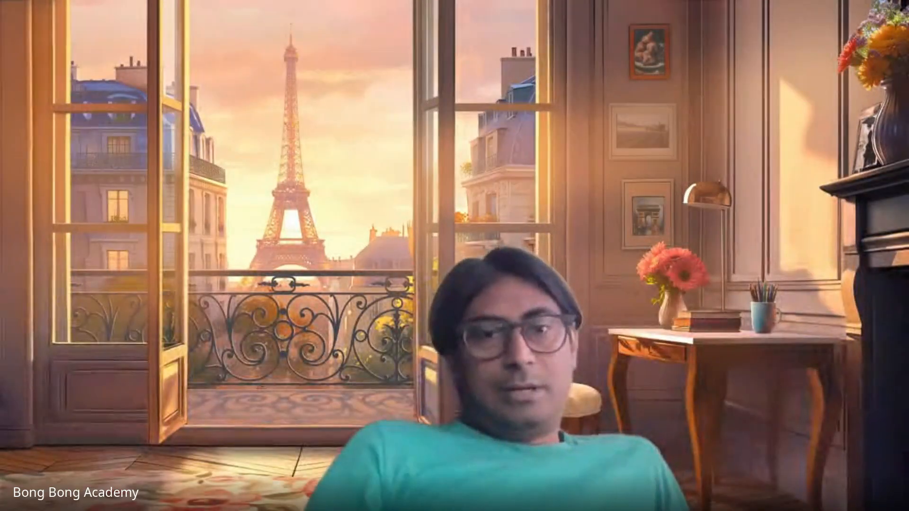